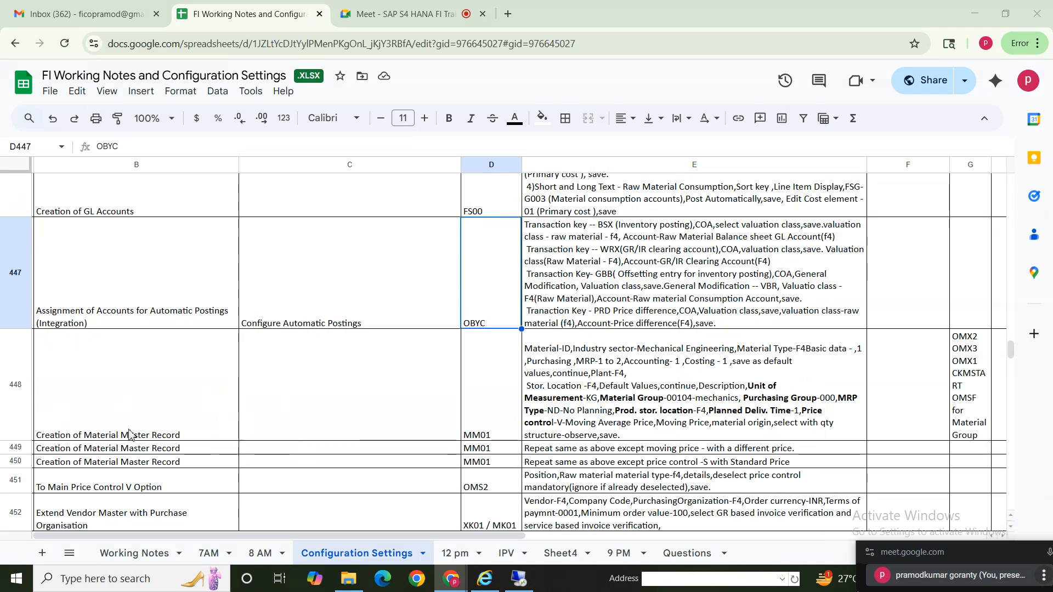
- Switch from the configuration notes to SAP and set the new material's type to ROHT Raw materials for Teluc
{"action": "left_click_drag", "start_coordinate": [102, 419], "coordinate": [783, 526]}
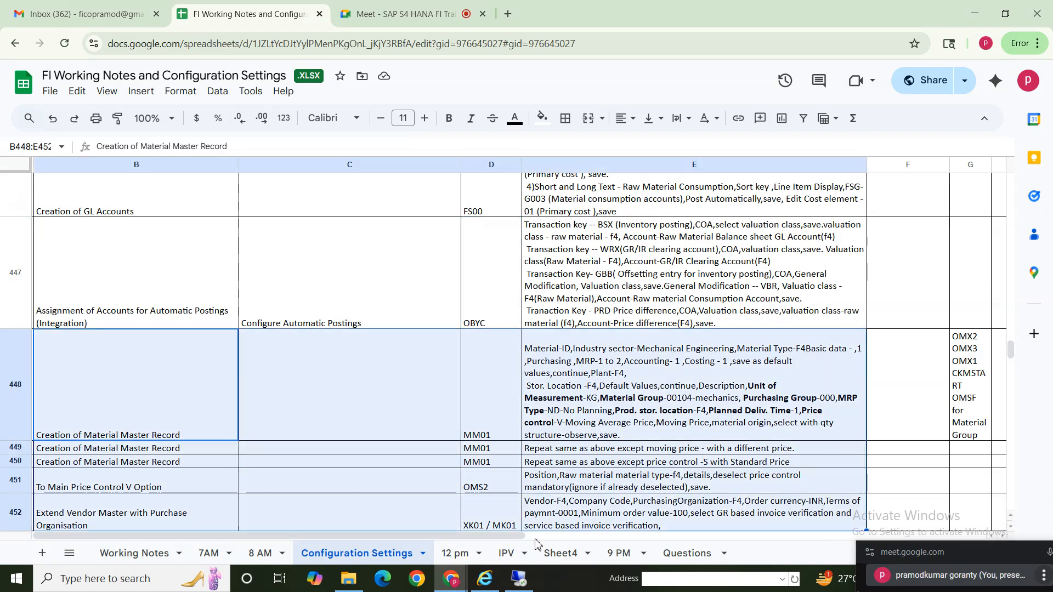
{"action": "left_click", "coordinate": [518, 578]}
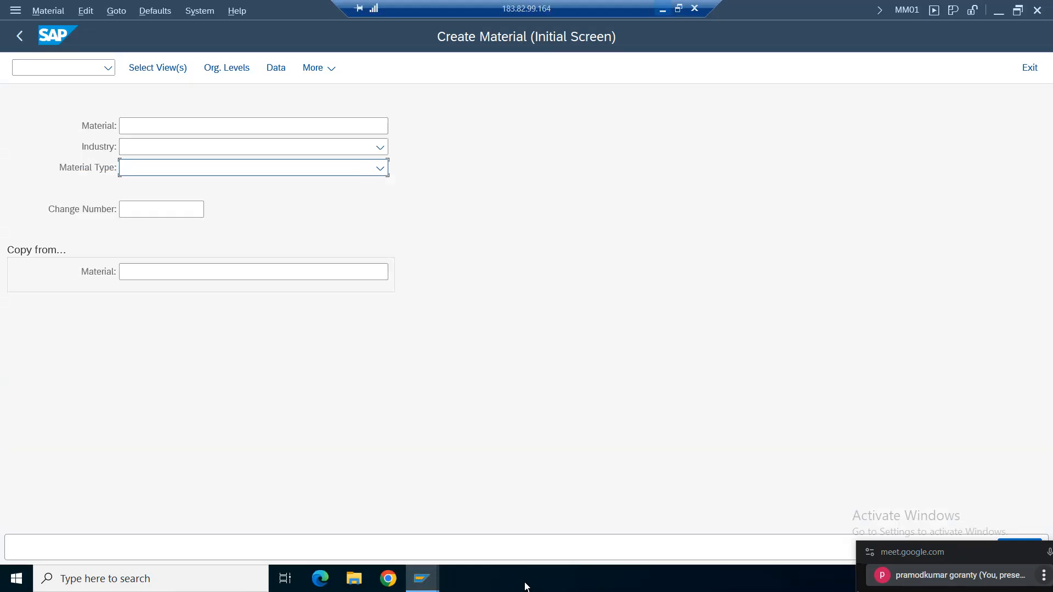
{"action": "left_click", "coordinate": [247, 170]}
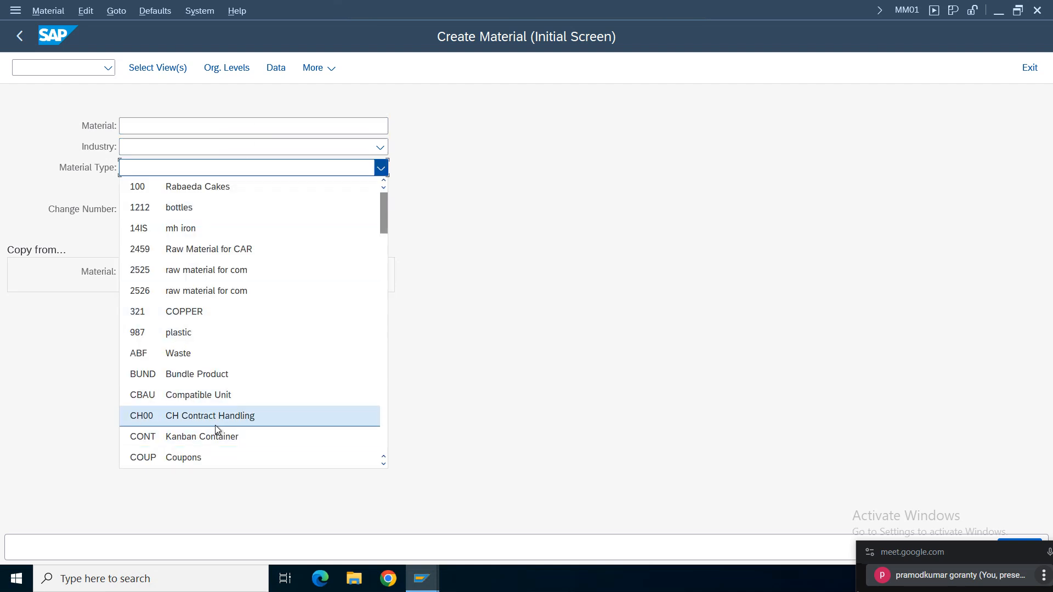
{"action": "type", "text": "ro"}
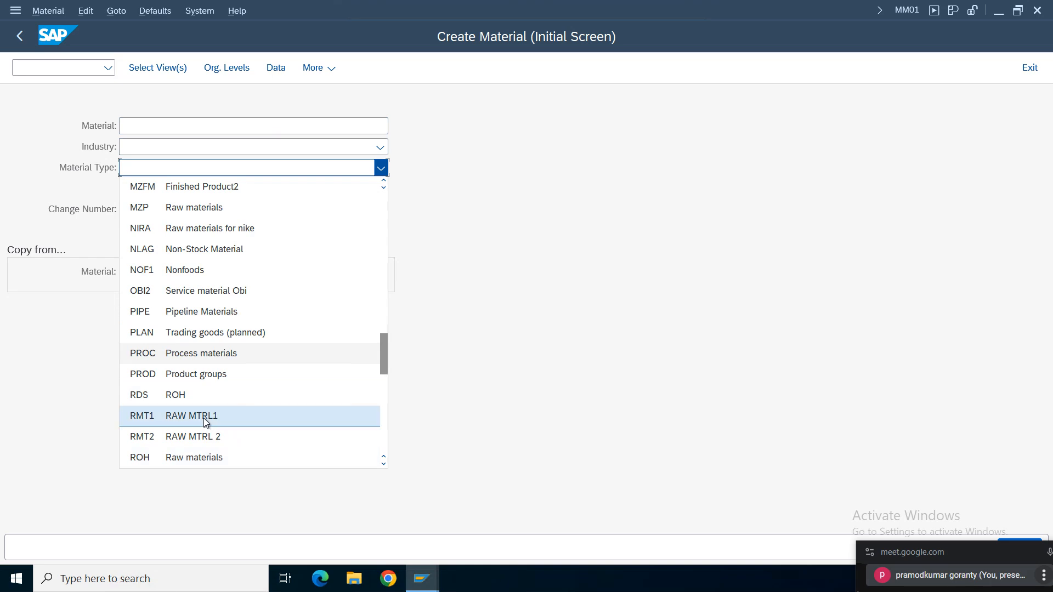
{"action": "left_click_drag", "start_coordinate": [384, 352], "coordinate": [384, 364]}
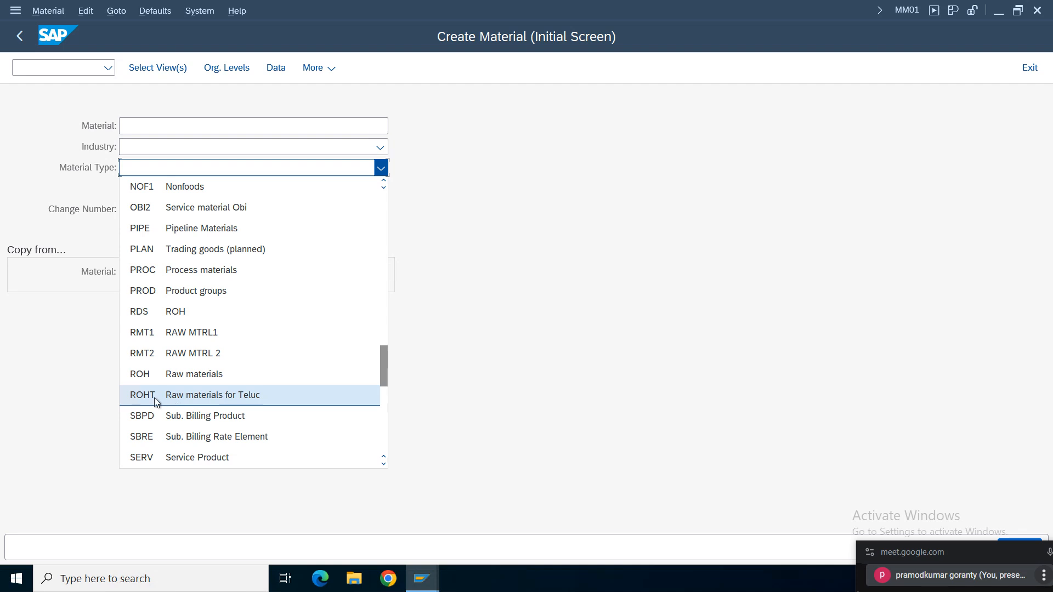
{"action": "left_click", "coordinate": [247, 395]}
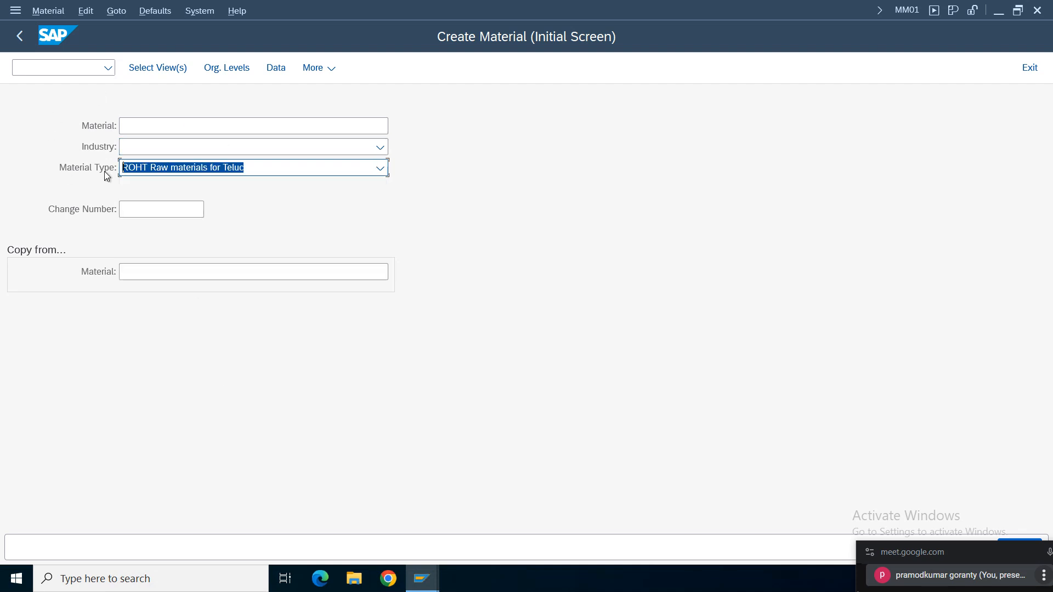
- Set the industry to M Mechanical engineering and enter RMTELU01 as the material
{"action": "left_click", "coordinate": [163, 148]}
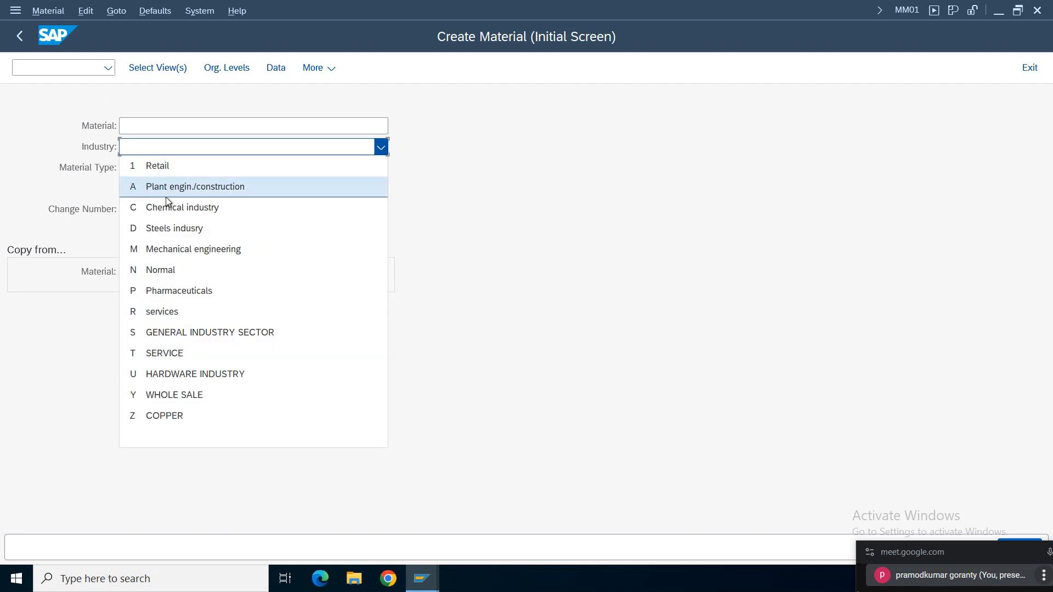
{"action": "left_click", "coordinate": [188, 250]}
{"action": "left_click", "coordinate": [223, 128]}
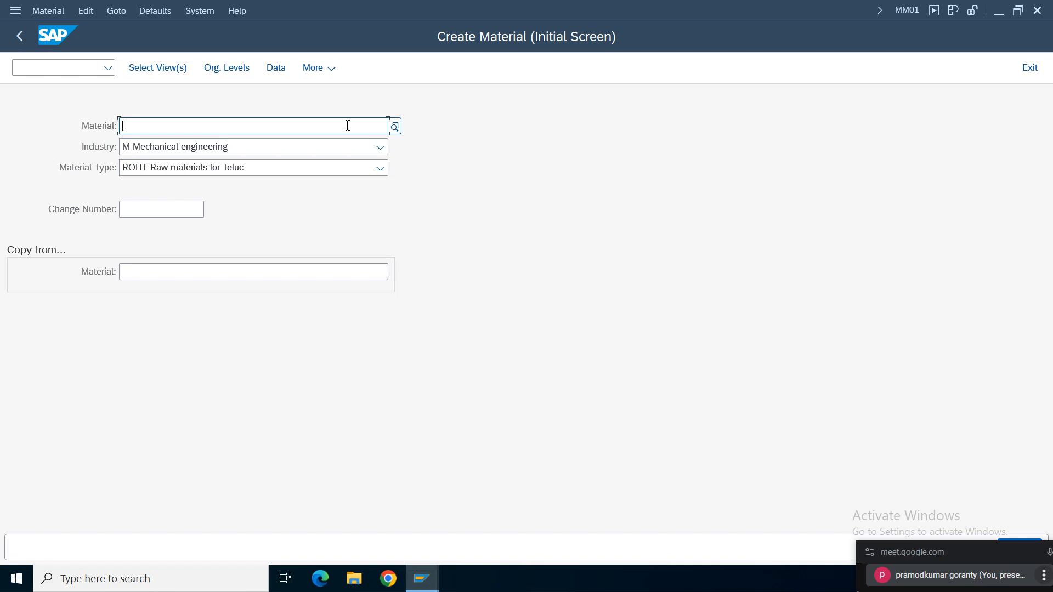
{"action": "type", "text": "R"}
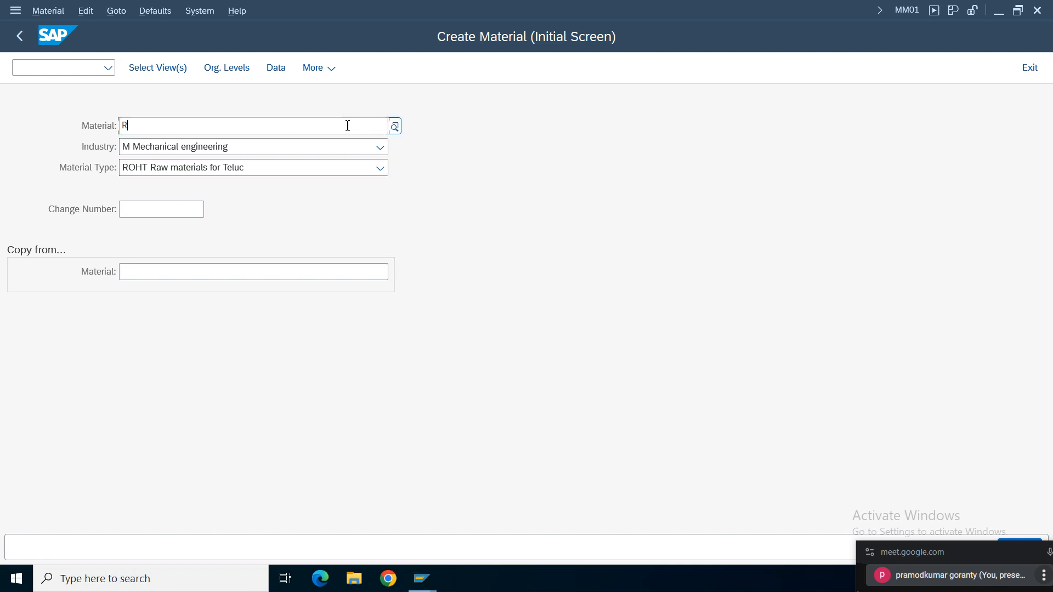
{"action": "type", "text": "MTELU01"}
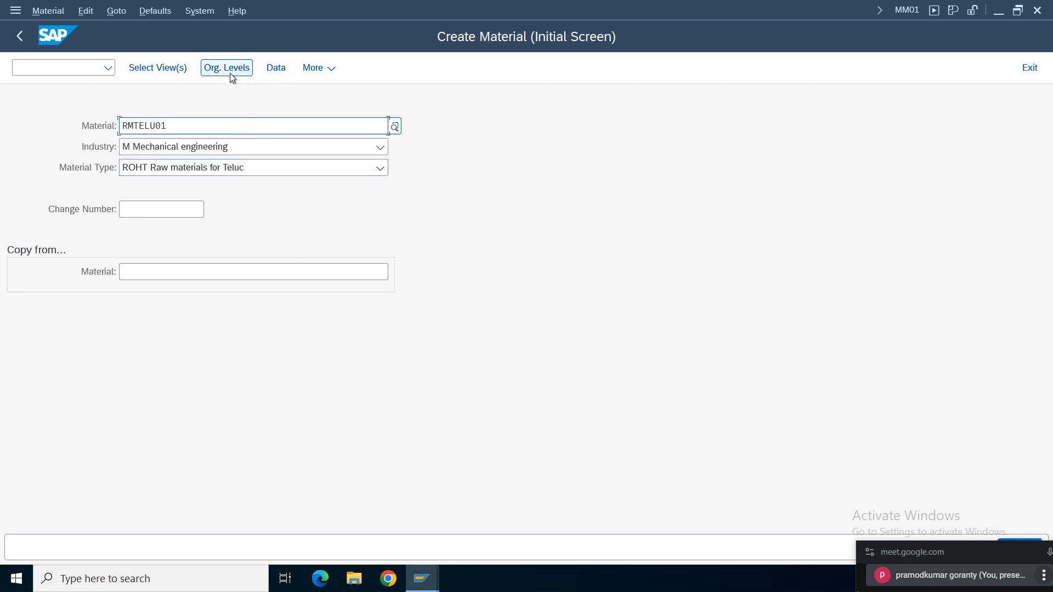
- Open the material's organizational levels and set the plant to TELU
{"action": "left_click", "coordinate": [149, 71]}
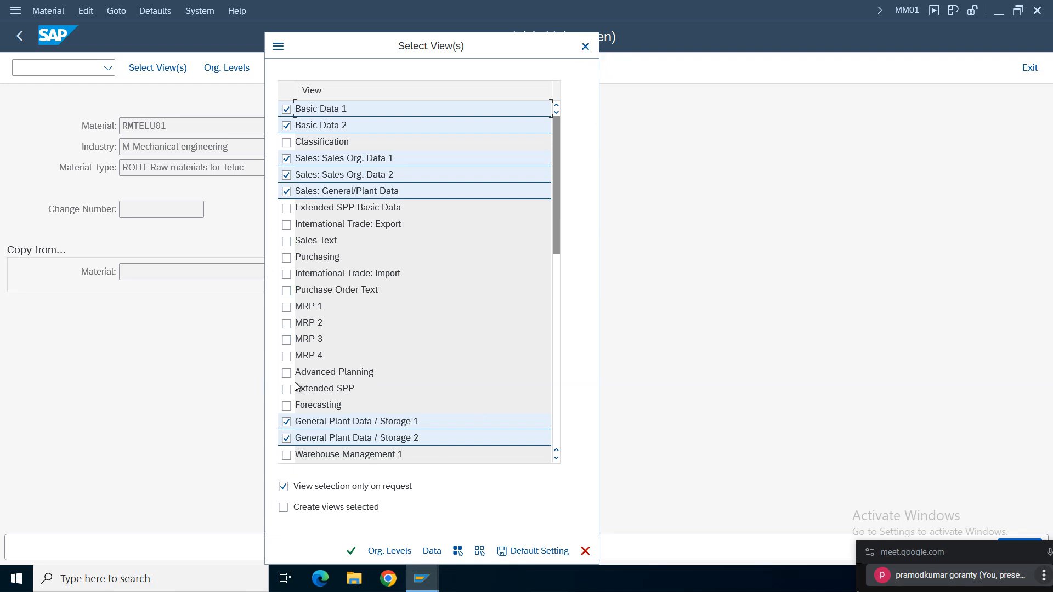
{"action": "left_click", "coordinate": [585, 46]}
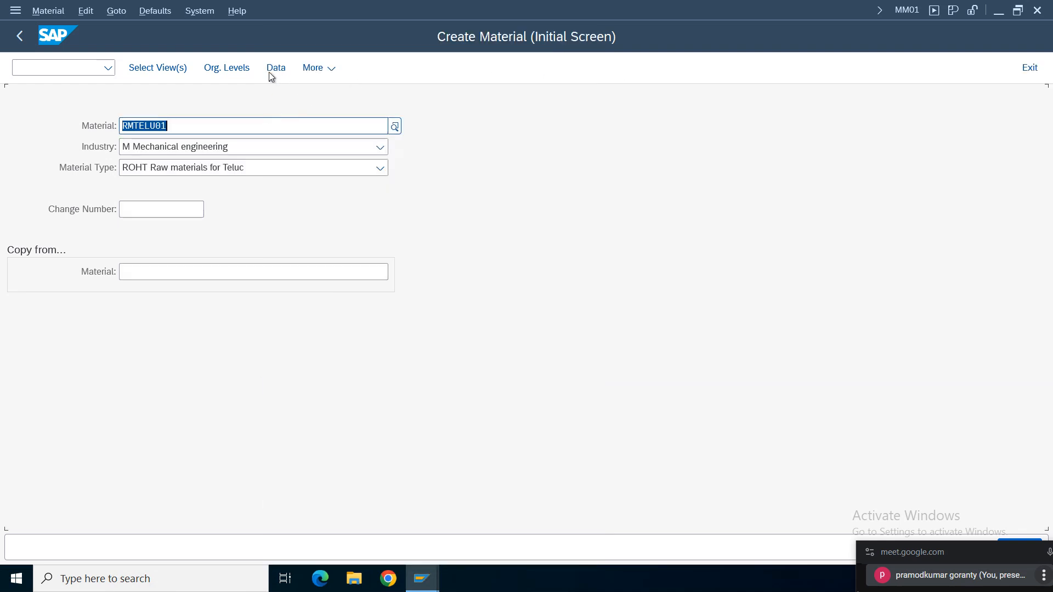
{"action": "left_click", "coordinate": [230, 70]}
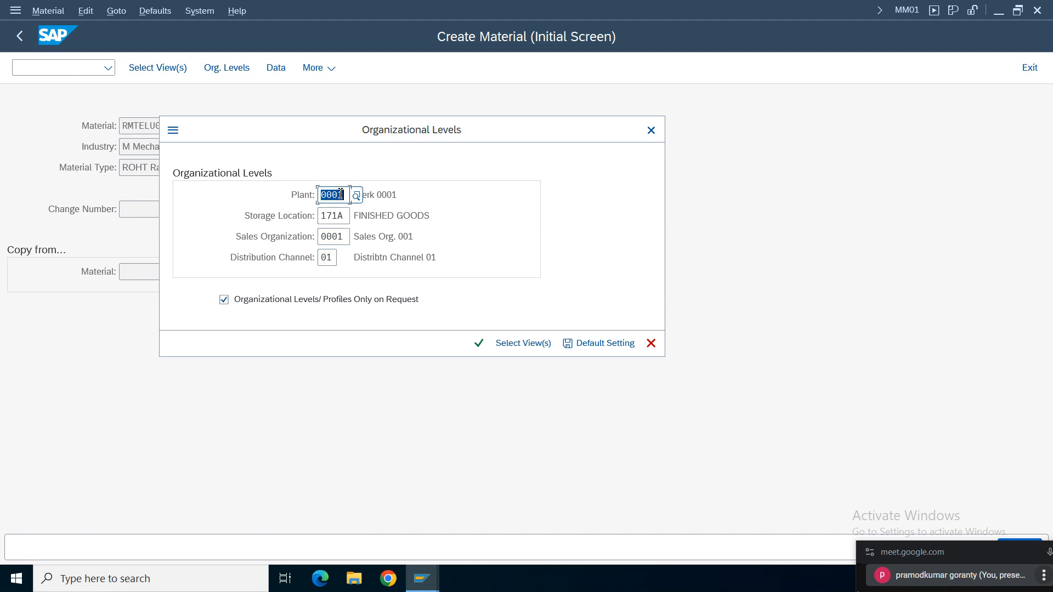
{"action": "key", "text": "BackSpace"}
{"action": "type", "text": "t"}
- Clear the storage location, sales organization and distribution channel, and try to continue to the view selection
{"action": "left_click", "coordinate": [336, 214]}
{"action": "left_click", "coordinate": [346, 220]}
{"action": "key", "text": "BackSpace"}
{"action": "key", "text": "BackSpace"}
{"action": "key", "text": "BackSpace"}
{"action": "key", "text": "BackSpace"}
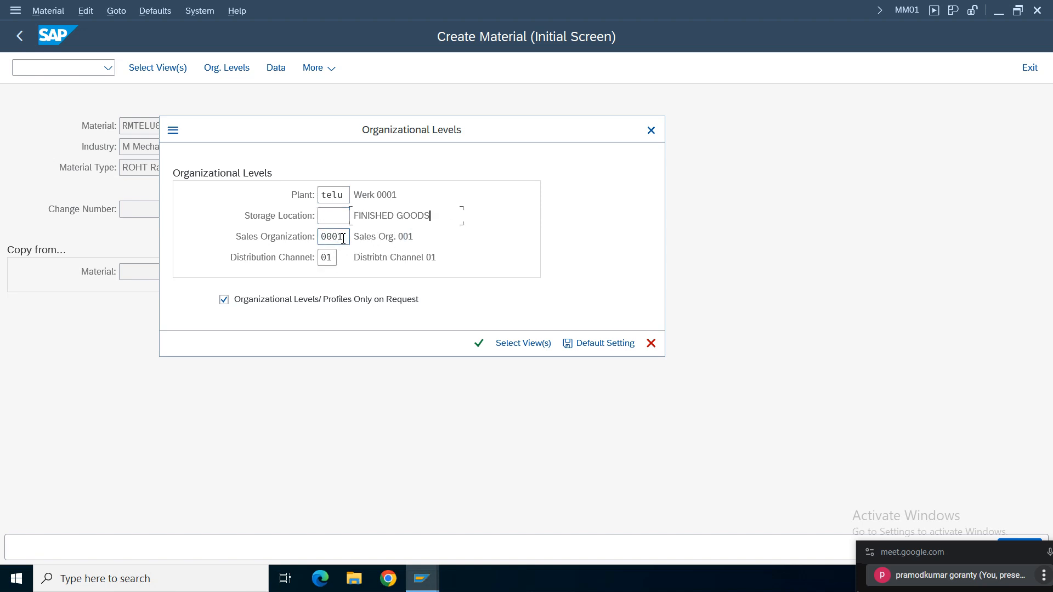
{"action": "key", "text": "BackSpace"}
{"action": "key", "text": "BackSpace"}
{"action": "key", "text": "BackSpace"}
{"action": "key", "text": "BackSpace"}
{"action": "left_click", "coordinate": [332, 259]}
{"action": "key", "text": "BackSpace"}
{"action": "key", "text": "BackSpace"}
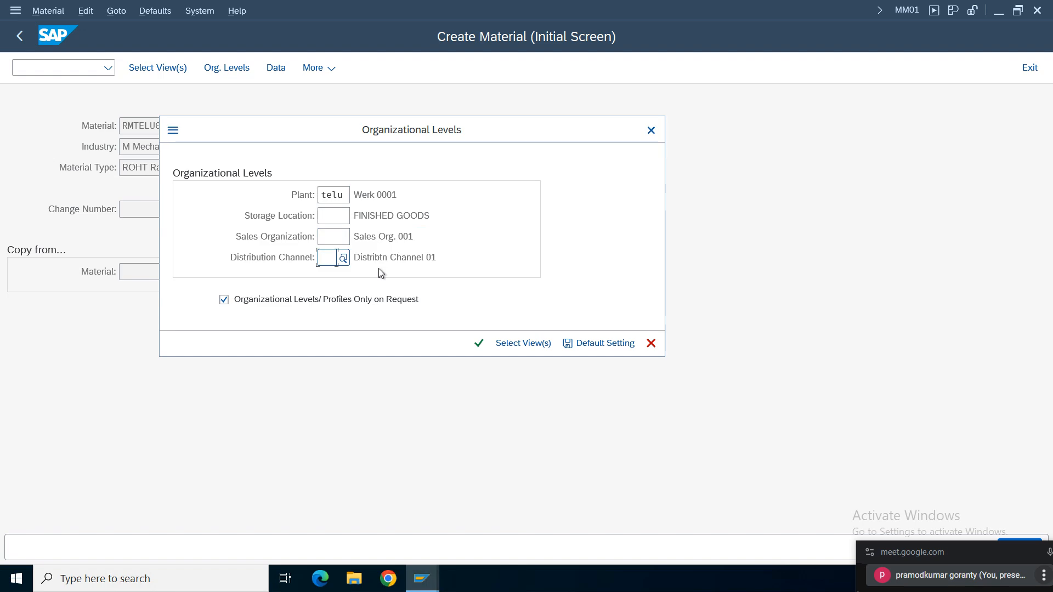
{"action": "left_click", "coordinate": [506, 346]}
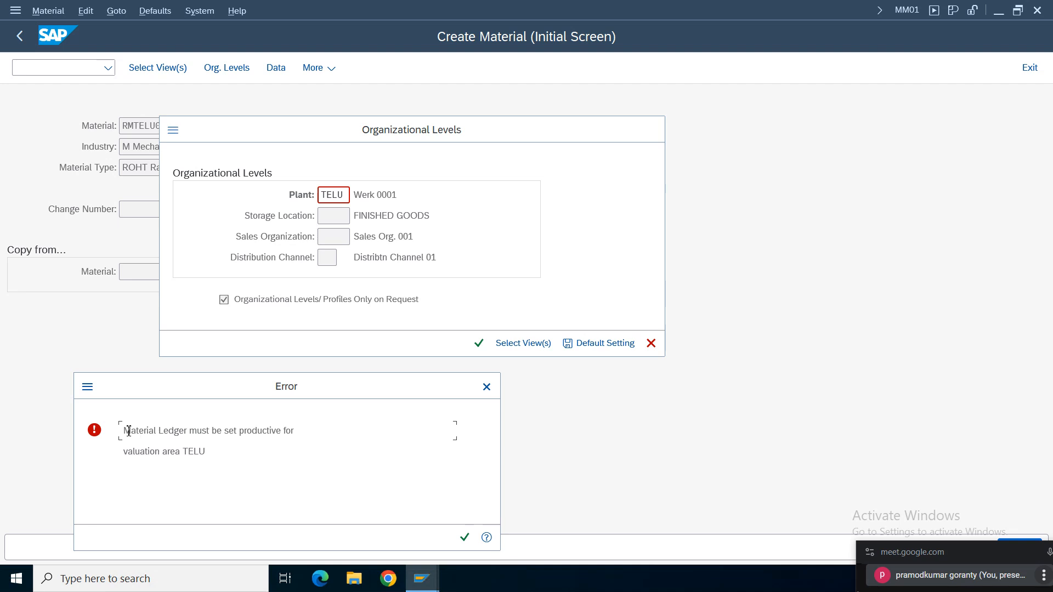
- Read the detailed help on the Material Ledger error to identify the transactions needed for valuation area TELU, and close the help
{"action": "left_click_drag", "start_coordinate": [128, 431], "coordinate": [294, 437]}
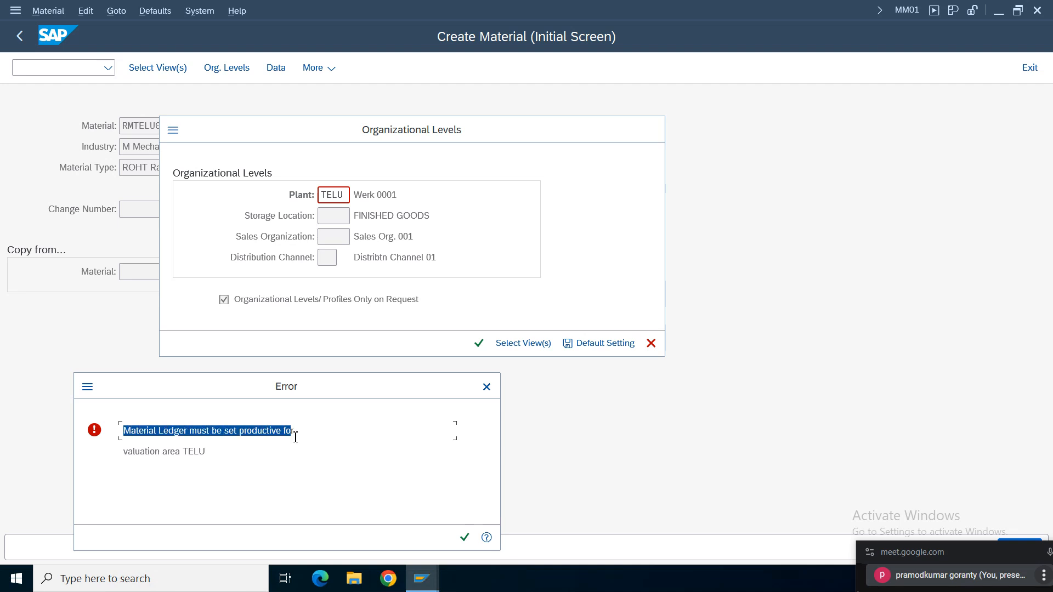
{"action": "left_click", "coordinate": [485, 538]}
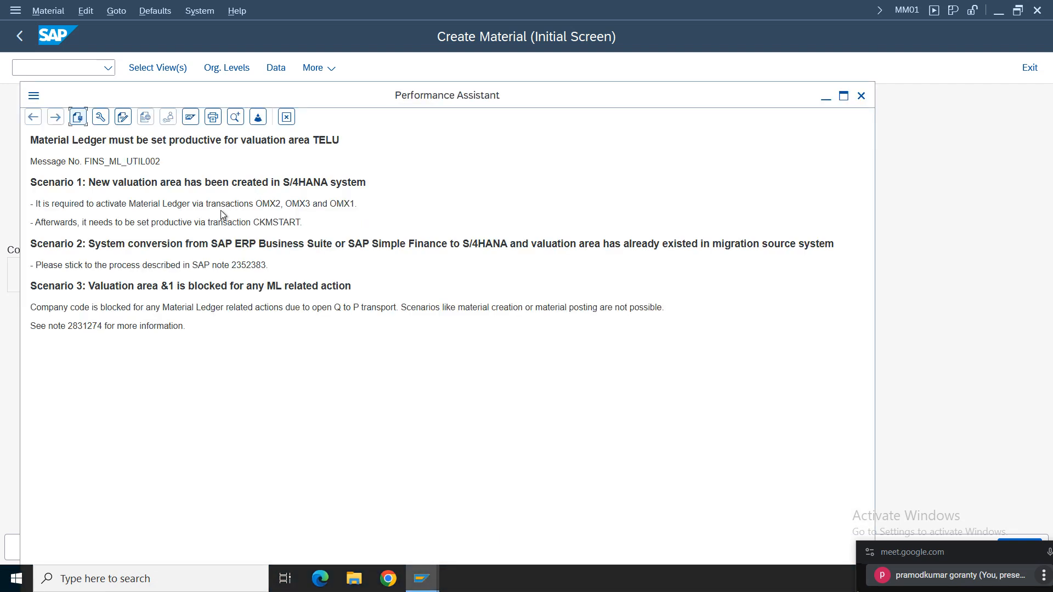
{"action": "left_click_drag", "start_coordinate": [29, 141], "coordinate": [377, 144]}
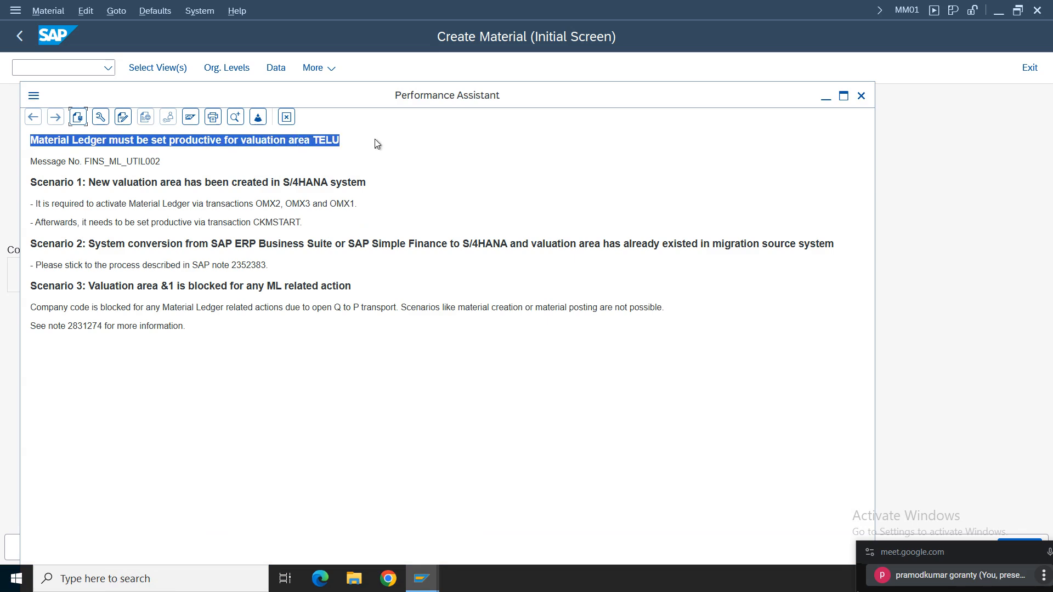
{"action": "left_click", "coordinate": [69, 206]}
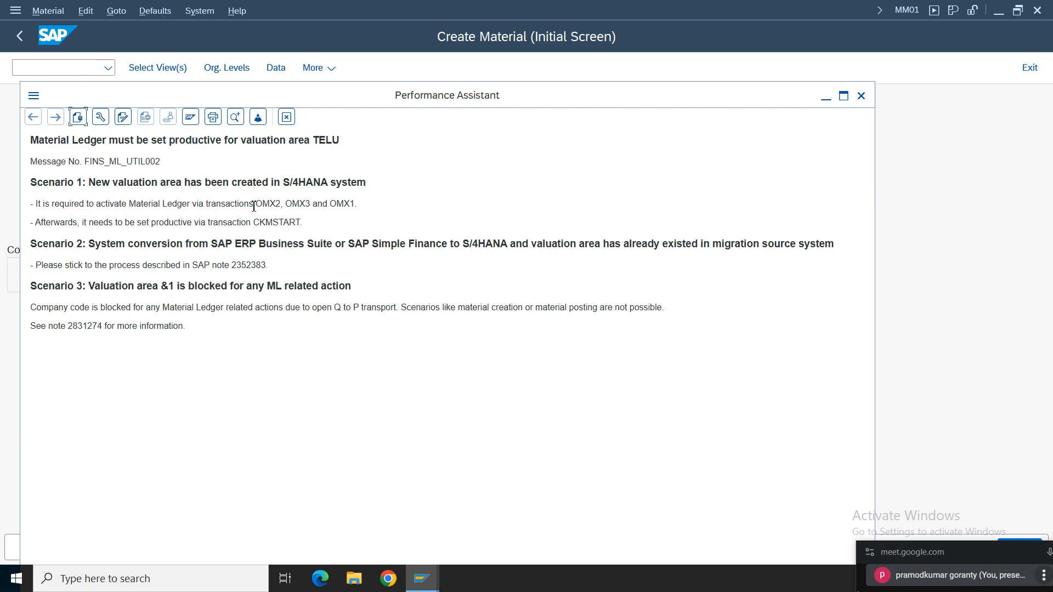
{"action": "left_click_drag", "start_coordinate": [254, 205], "coordinate": [369, 205]}
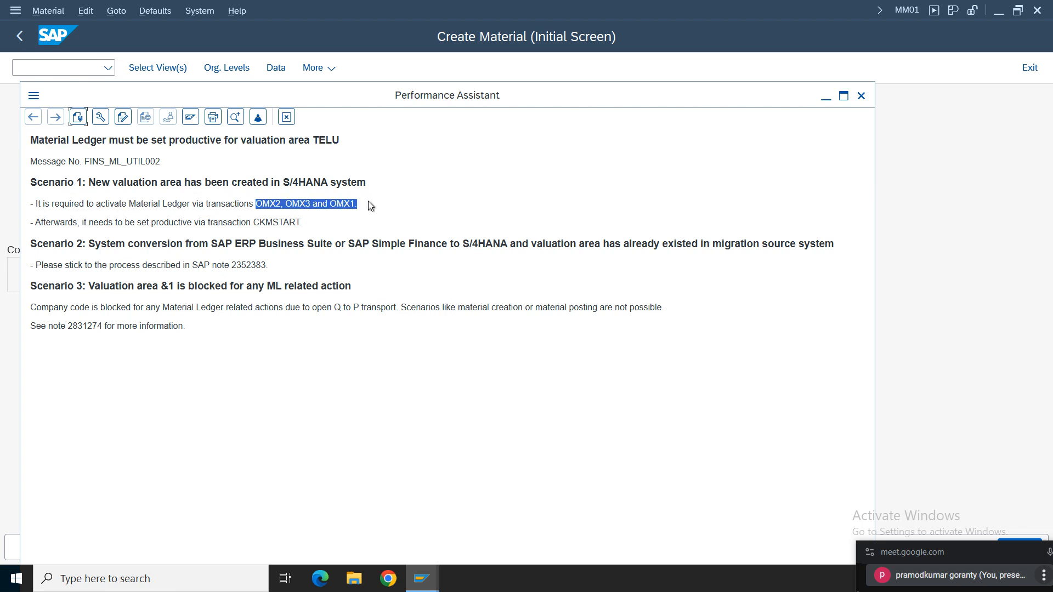
{"action": "left_click", "coordinate": [74, 223]}
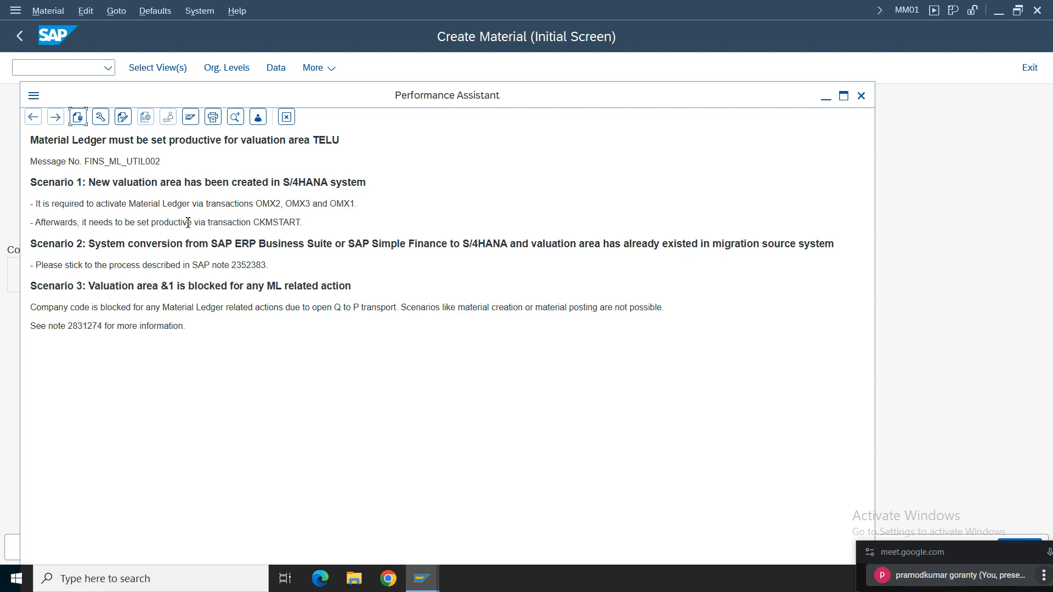
{"action": "left_click_drag", "start_coordinate": [303, 222], "coordinate": [204, 225]}
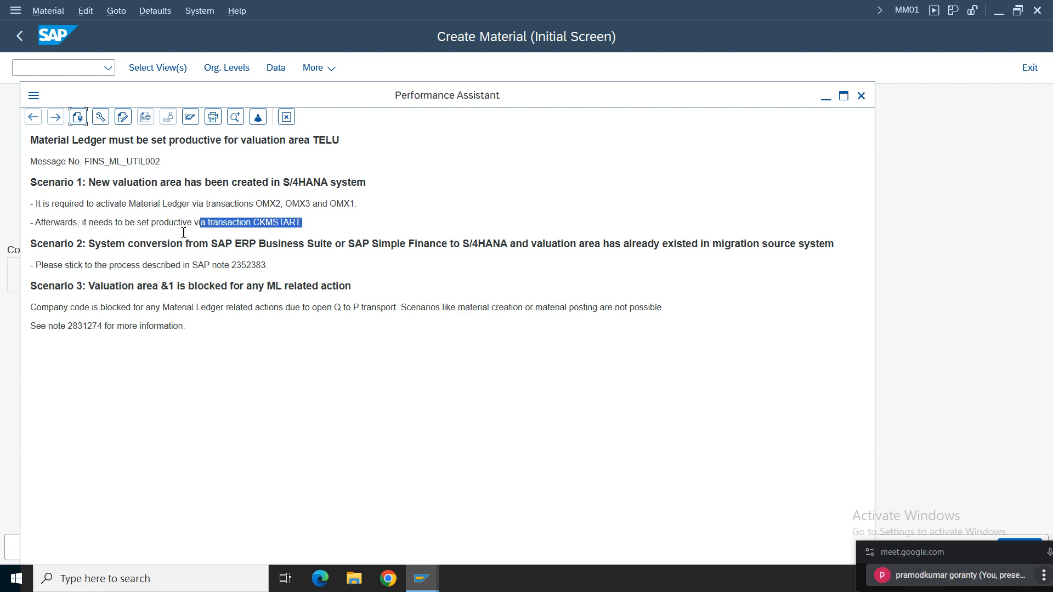
{"action": "left_click_drag", "start_coordinate": [173, 96], "coordinate": [427, 90]}
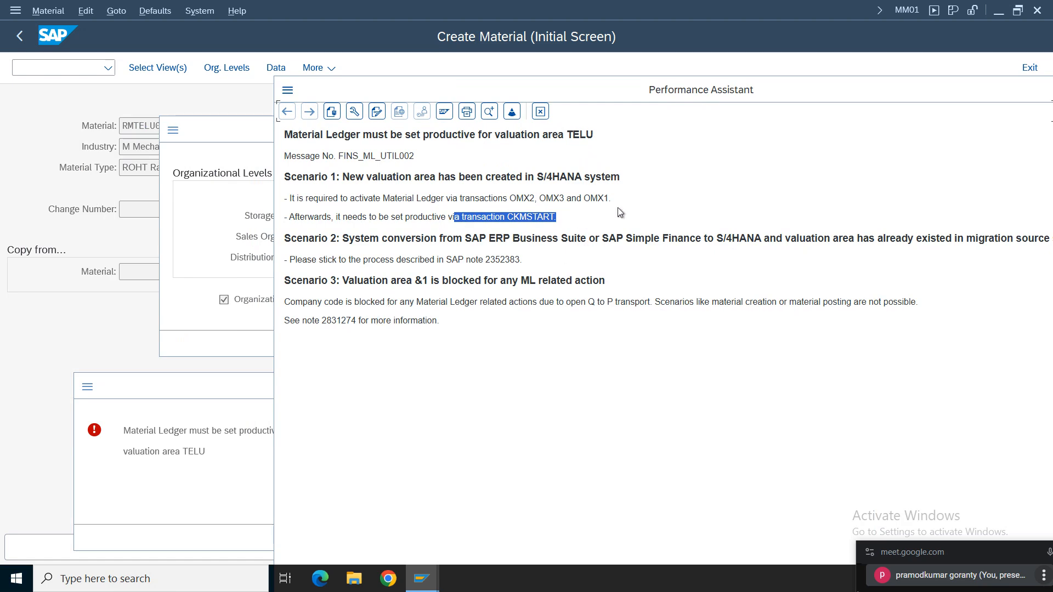
{"action": "left_click_drag", "start_coordinate": [612, 199], "coordinate": [476, 199]}
{"action": "left_click", "coordinate": [545, 113]}
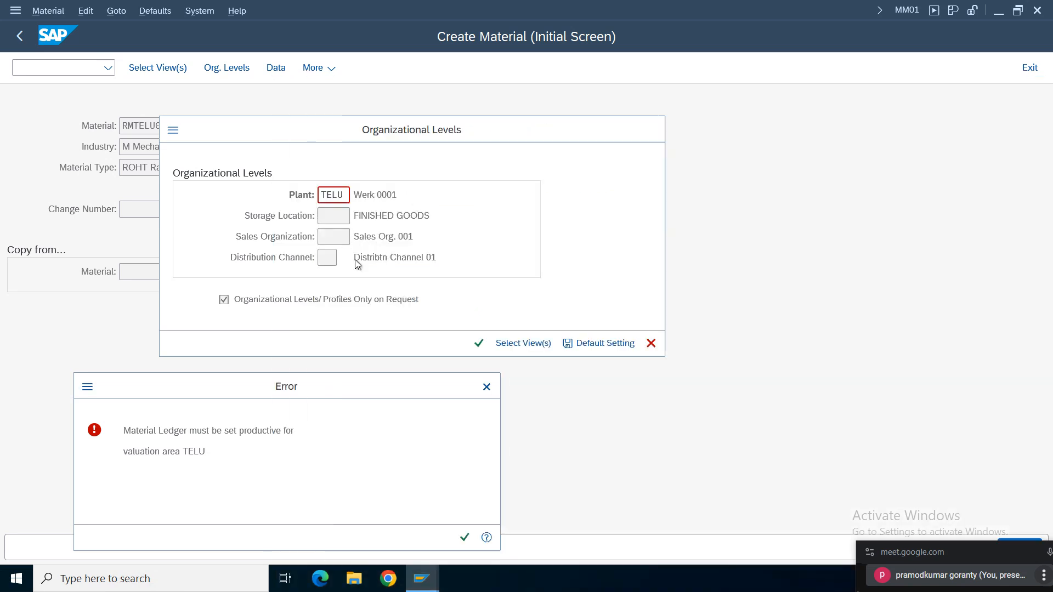
- Cancel the material creation and open the SAP Reference IMG through SPRO
{"action": "left_click", "coordinate": [486, 387]}
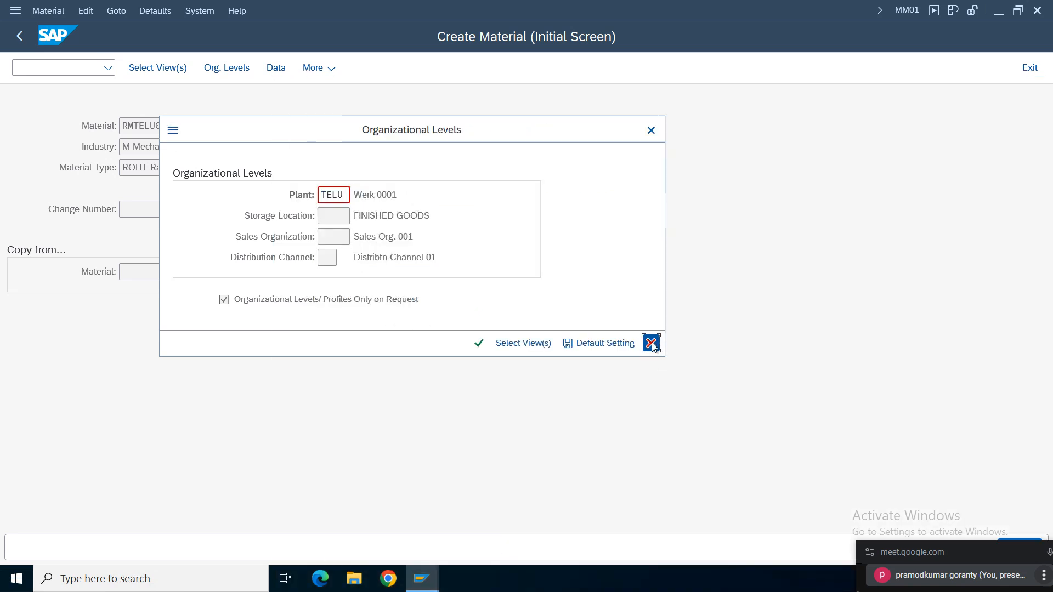
{"action": "left_click", "coordinate": [651, 343]}
{"action": "left_click", "coordinate": [22, 38]}
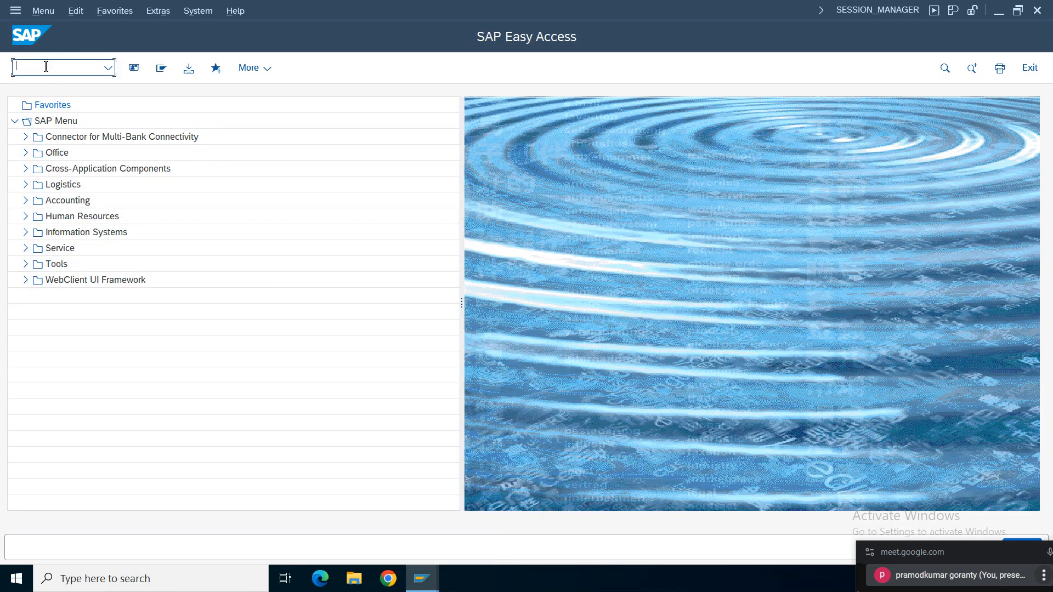
{"action": "type", "text": "spro"}
{"action": "key", "text": "Return"}
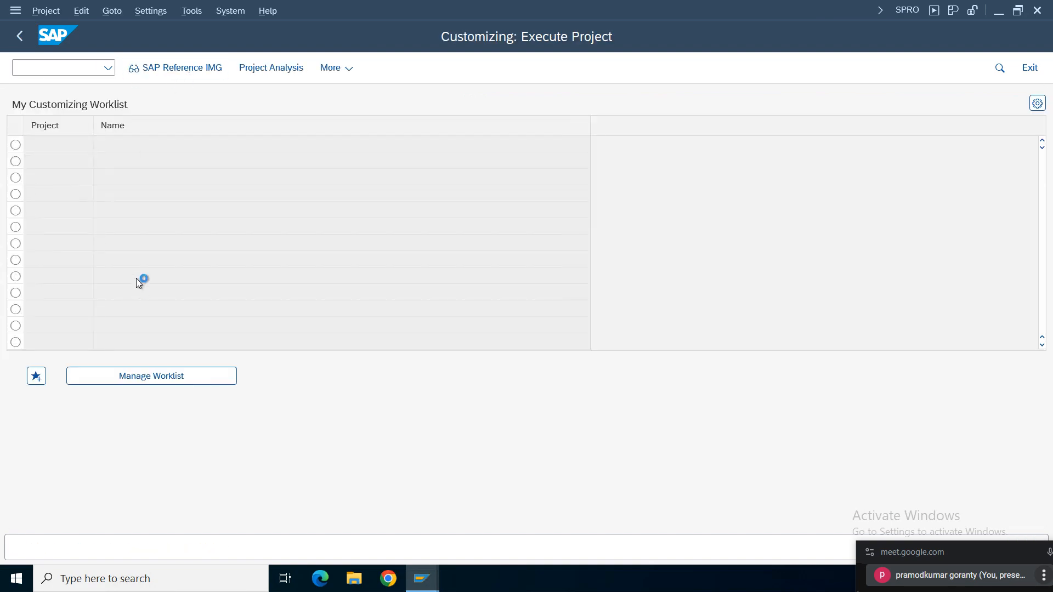
{"action": "key", "text": "F5"}
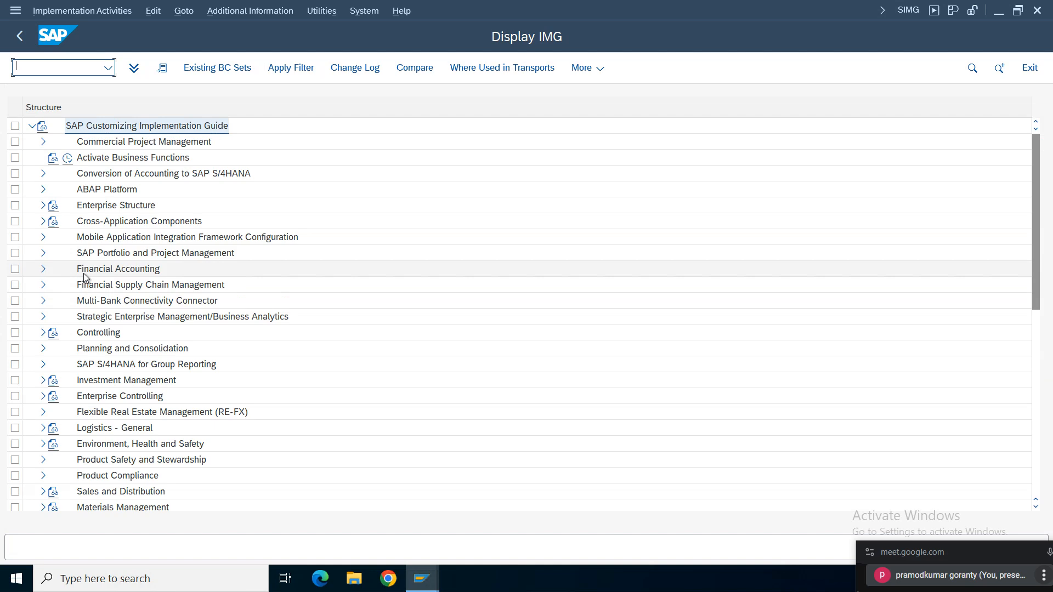
- Expand Controlling, Product Cost Controlling and Actual Costing/Material Ledger in the IMG structure
{"action": "left_click", "coordinate": [43, 332]}
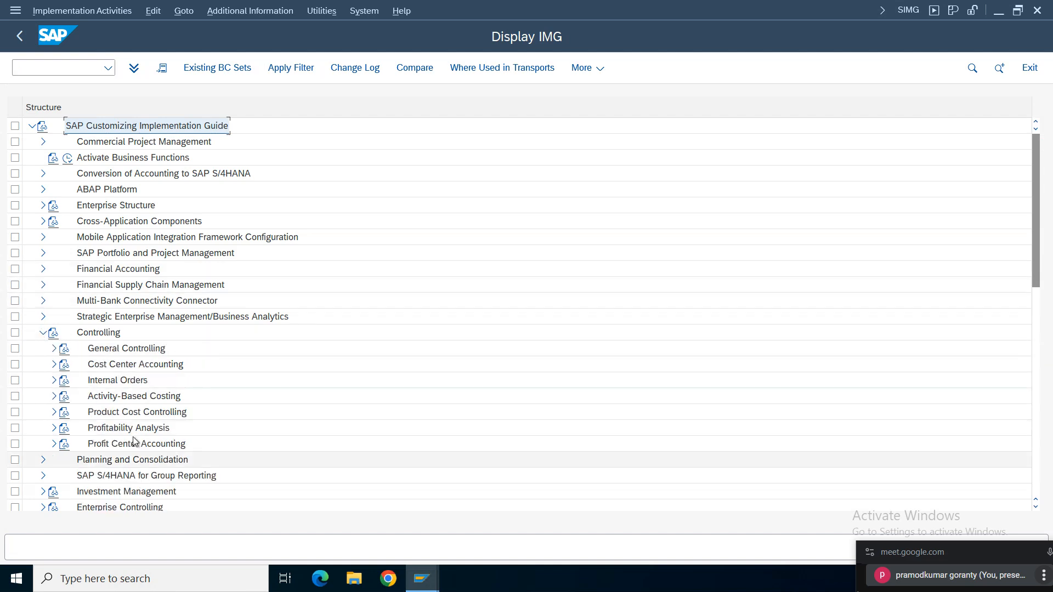
{"action": "left_click", "coordinate": [53, 412]}
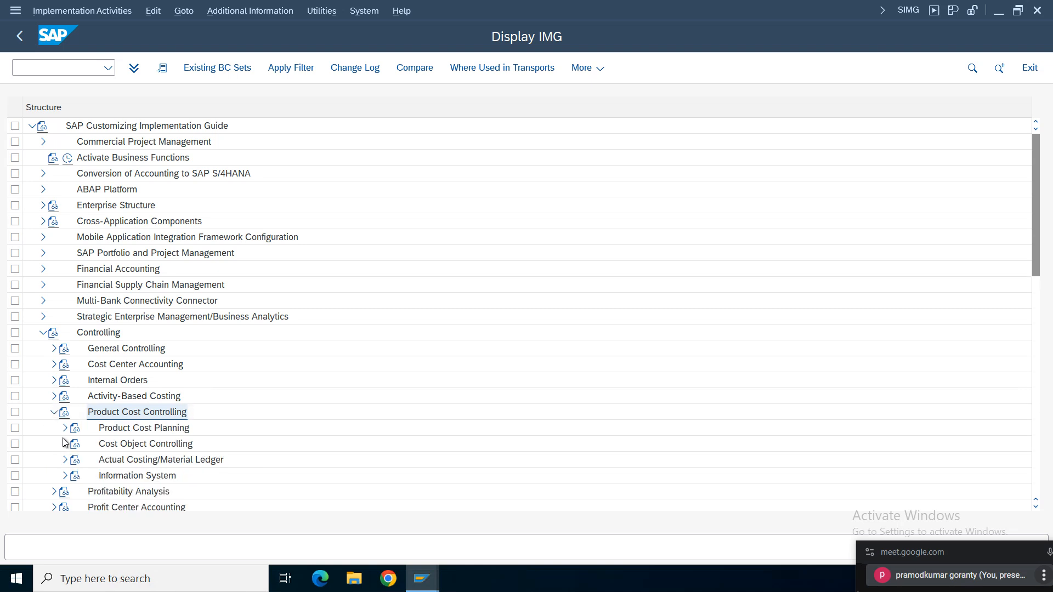
{"action": "left_click", "coordinate": [126, 460]}
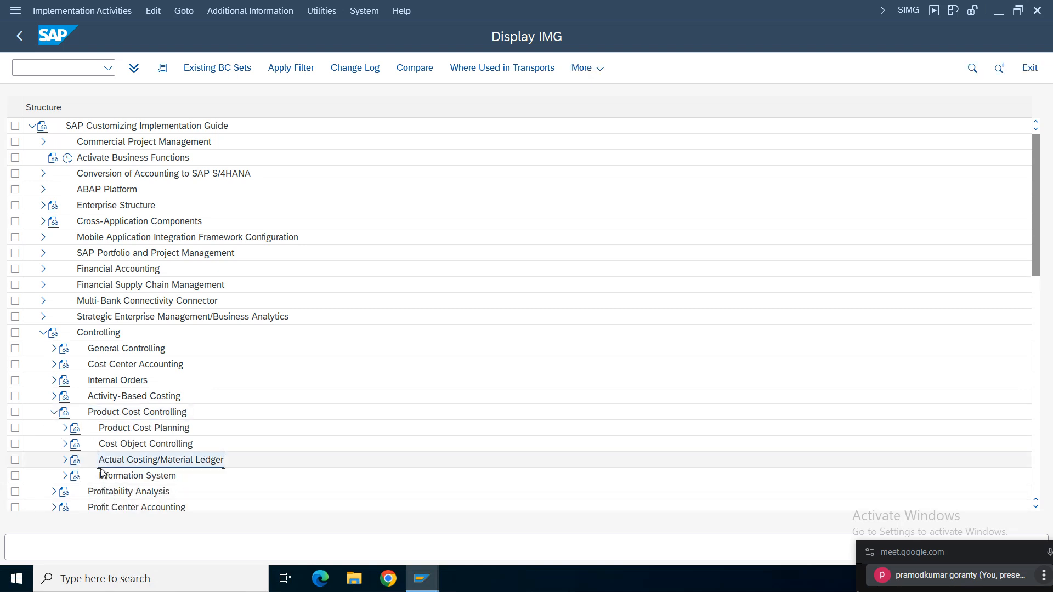
{"action": "left_click", "coordinate": [64, 460]}
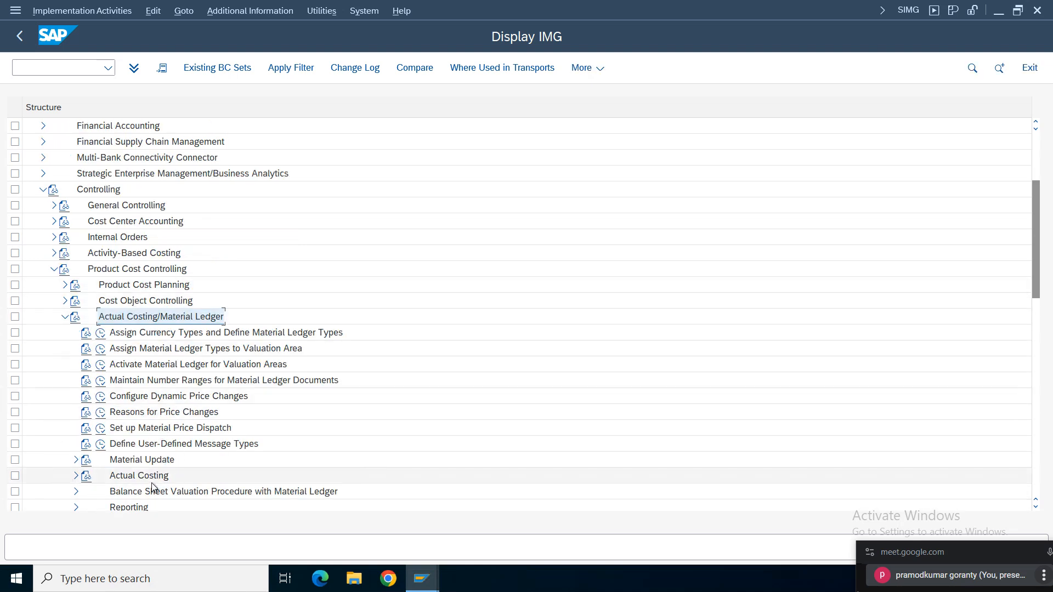
- Display the activity keys as additional information in the IMG structure and check those of the first three Material Ledger activities
{"action": "left_click", "coordinate": [165, 336]}
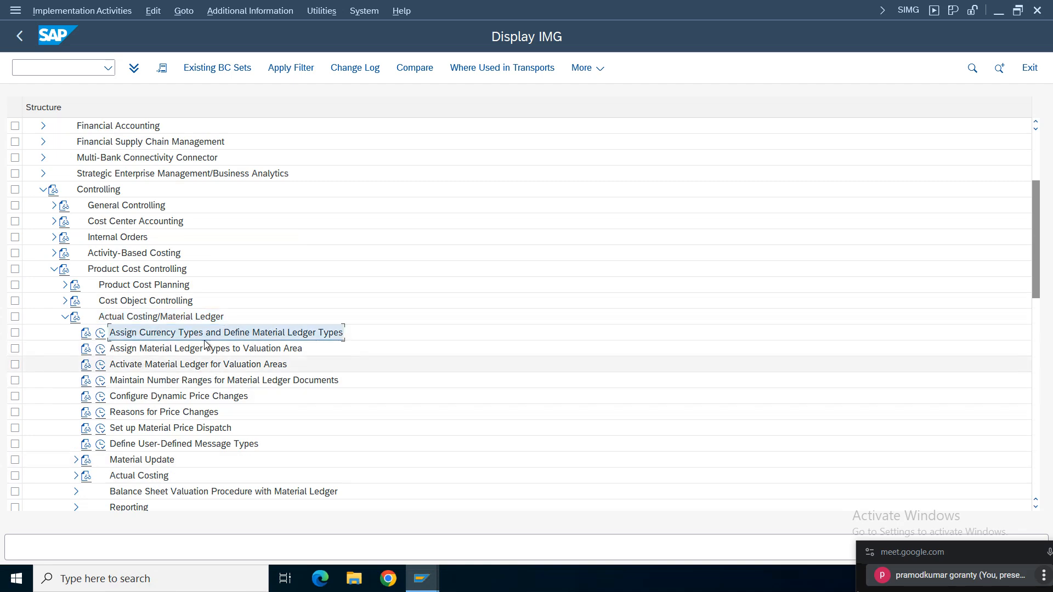
{"action": "left_click", "coordinate": [250, 10]}
{"action": "mouse_move", "coordinate": [320, 28]}
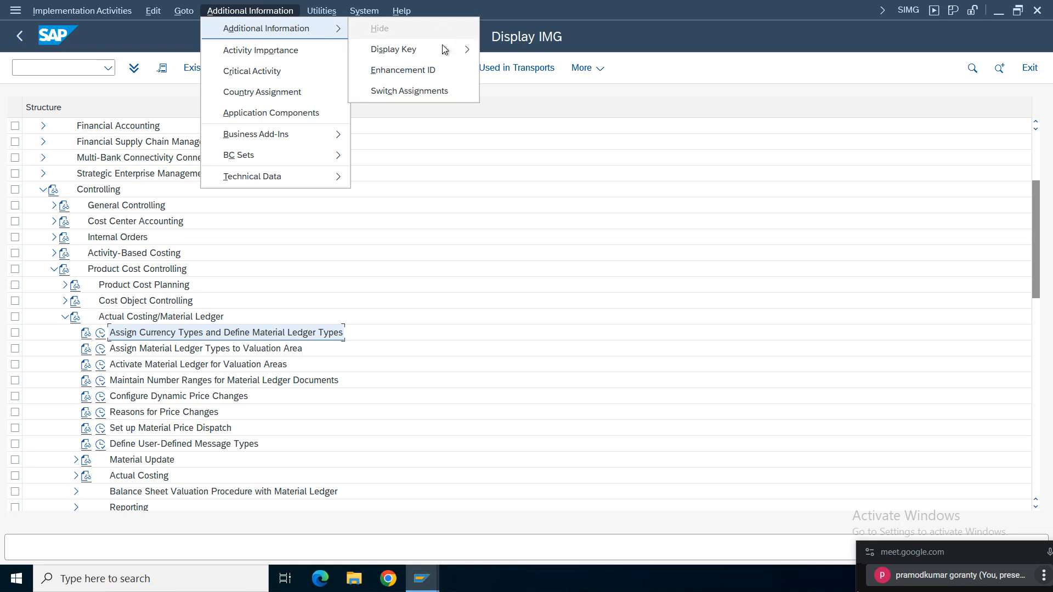
{"action": "mouse_move", "coordinate": [444, 49]}
{"action": "left_click", "coordinate": [567, 64]}
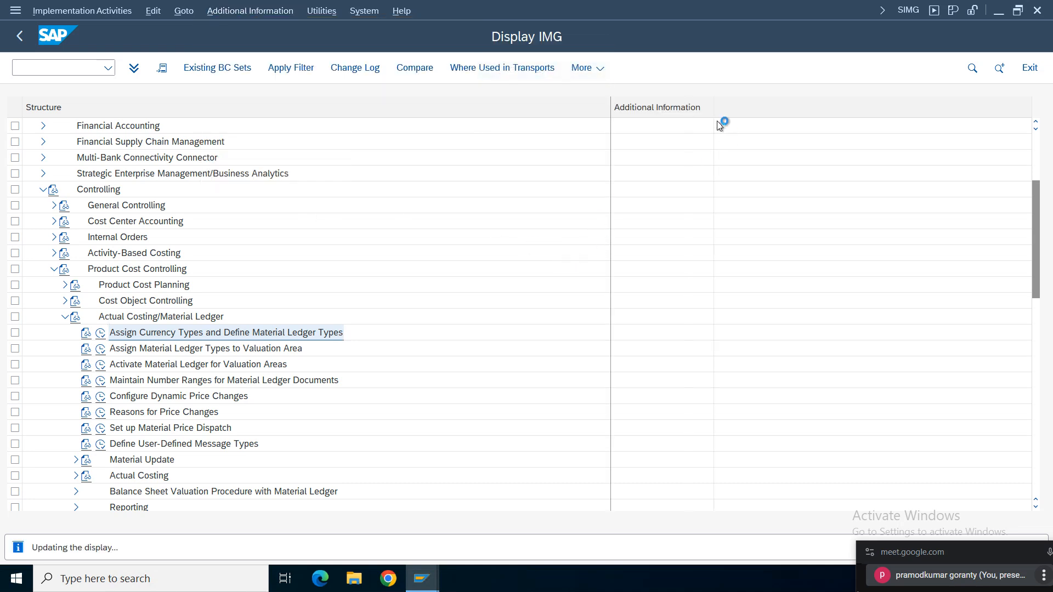
{"action": "left_click_drag", "start_coordinate": [714, 104], "coordinate": [812, 105]}
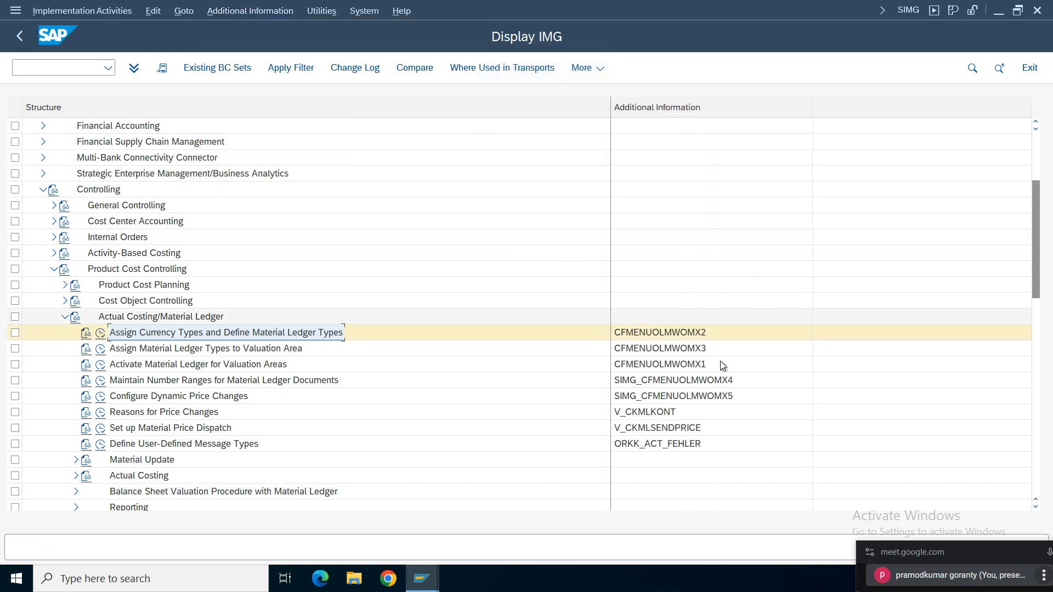
{"action": "left_click", "coordinate": [692, 336]}
{"action": "left_click", "coordinate": [692, 351]}
{"action": "left_click", "coordinate": [691, 365]}
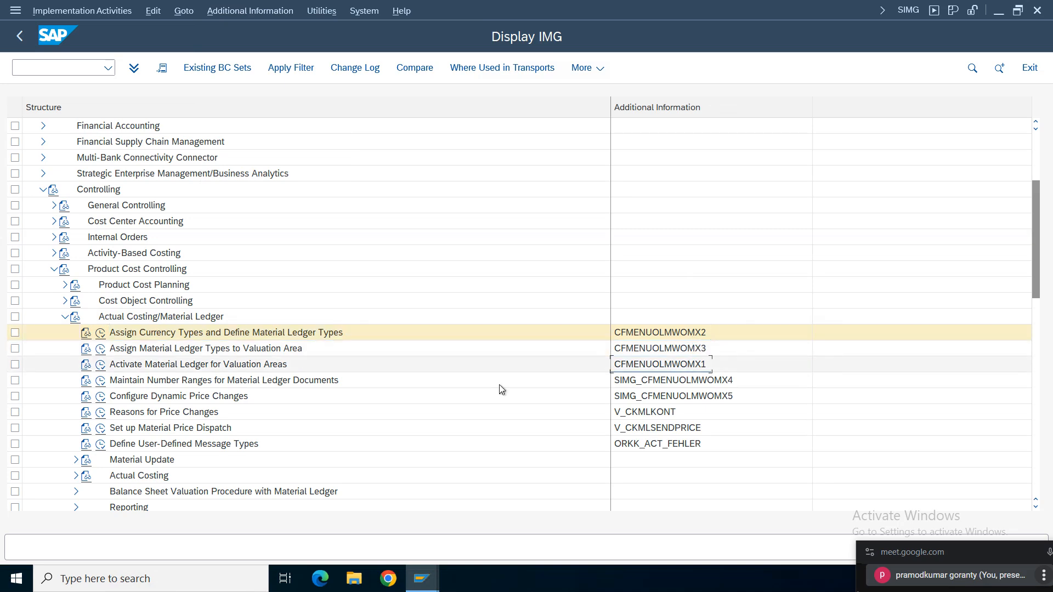
{"action": "left_click", "coordinate": [143, 366]}
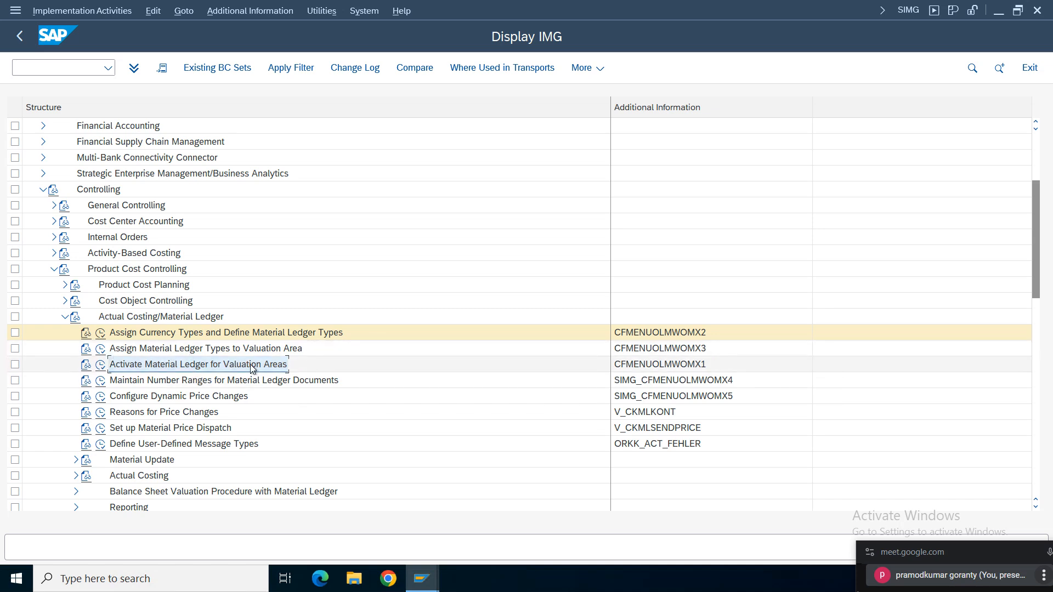
- Open Assign Currency Types and Define Material Ledger Types, and create ledger type TELU with the description "ML for Telu"
{"action": "left_click", "coordinate": [100, 334]}
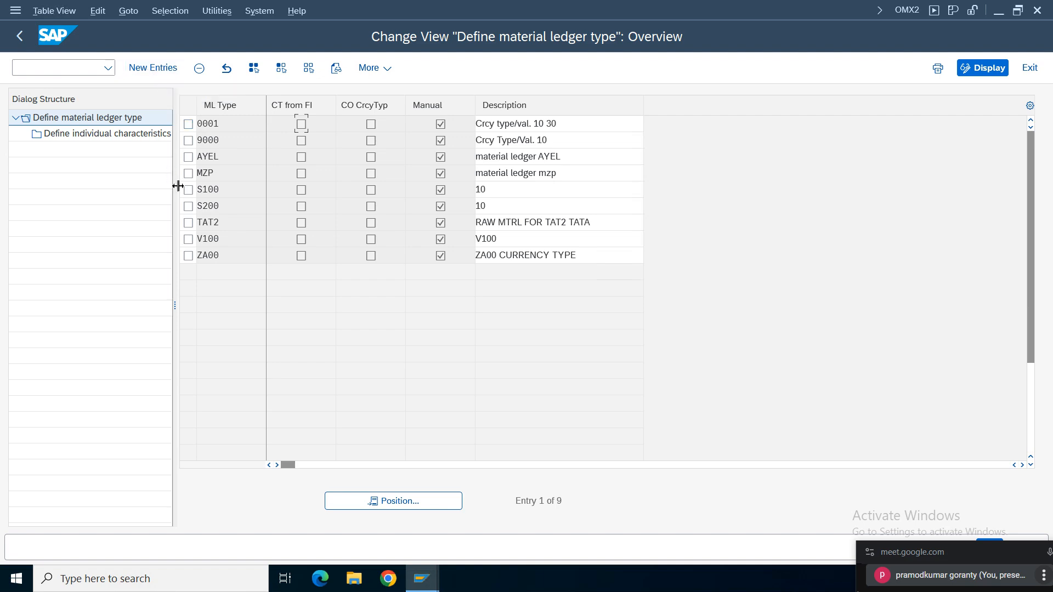
{"action": "left_click", "coordinate": [188, 124]}
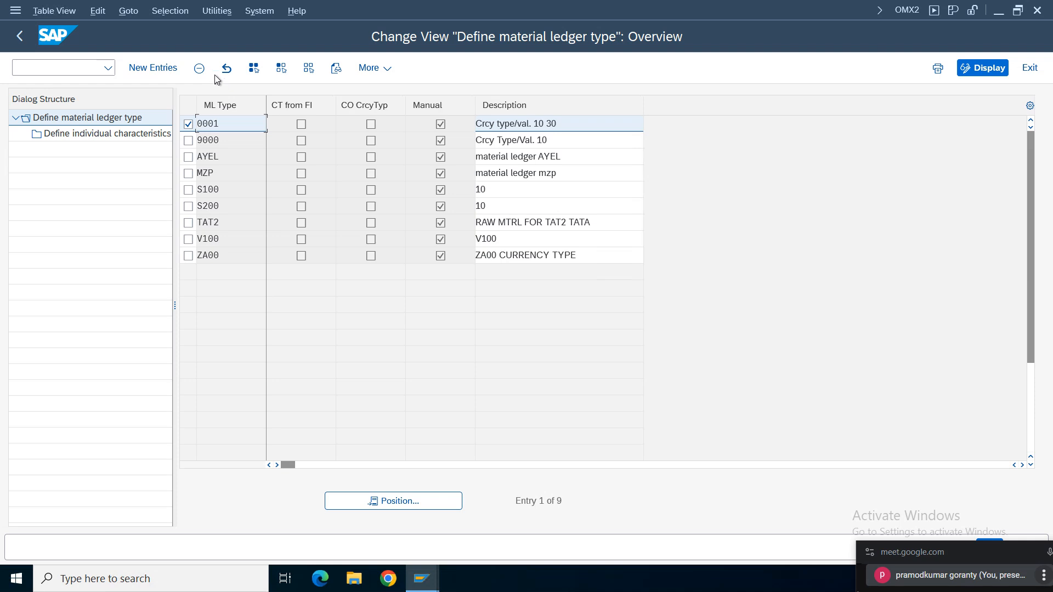
{"action": "left_click", "coordinate": [189, 124]}
{"action": "left_click", "coordinate": [138, 67]}
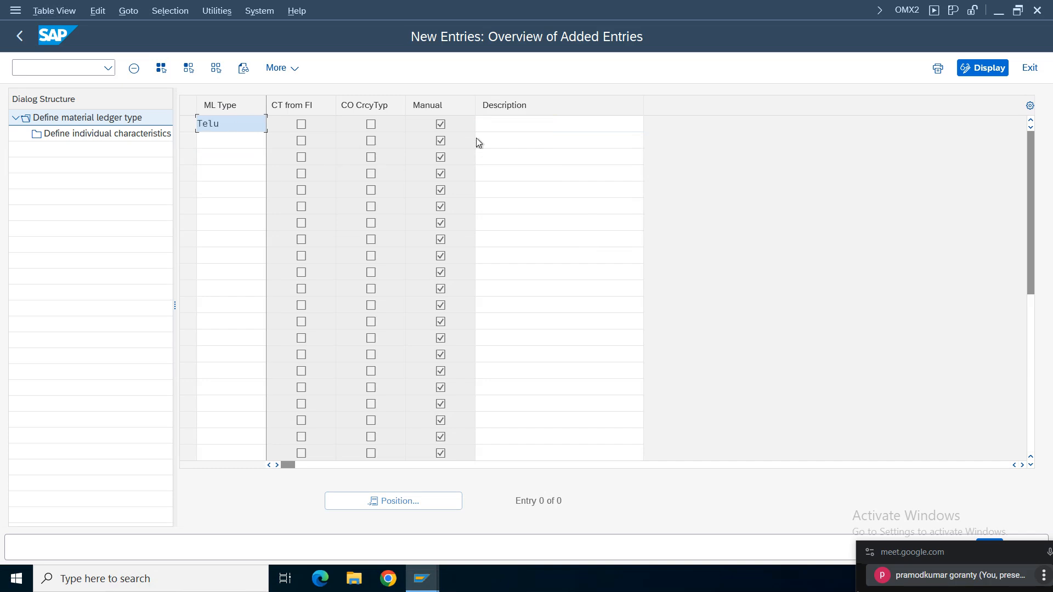
{"action": "left_click", "coordinate": [504, 127]}
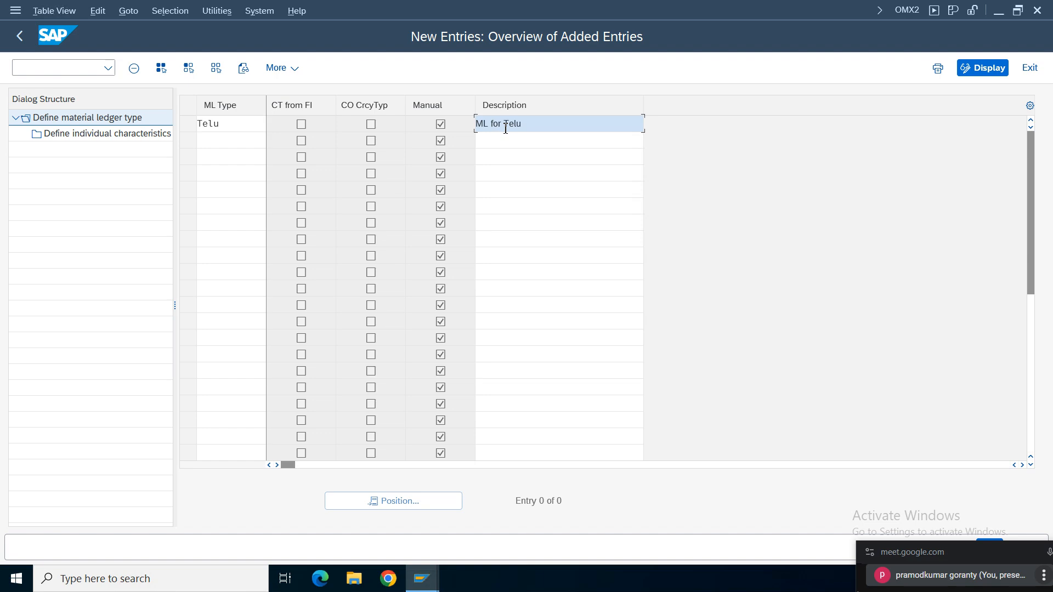
{"action": "key", "text": "Return"}
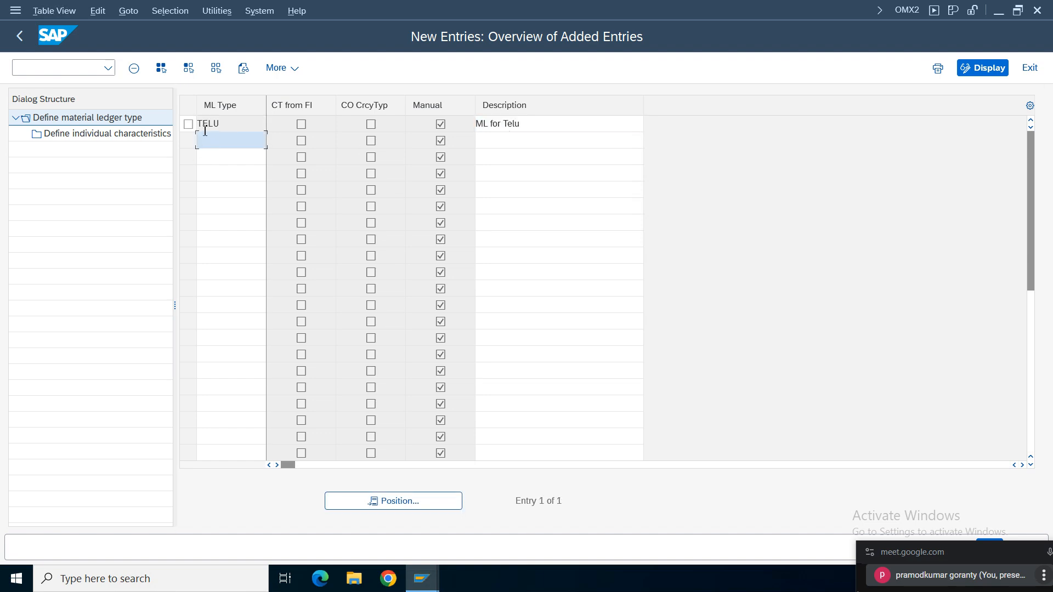
- Add currency type 30 to the individual characteristics of ledger type TELU and save it to the customizing request
{"action": "double_click", "coordinate": [101, 141]}
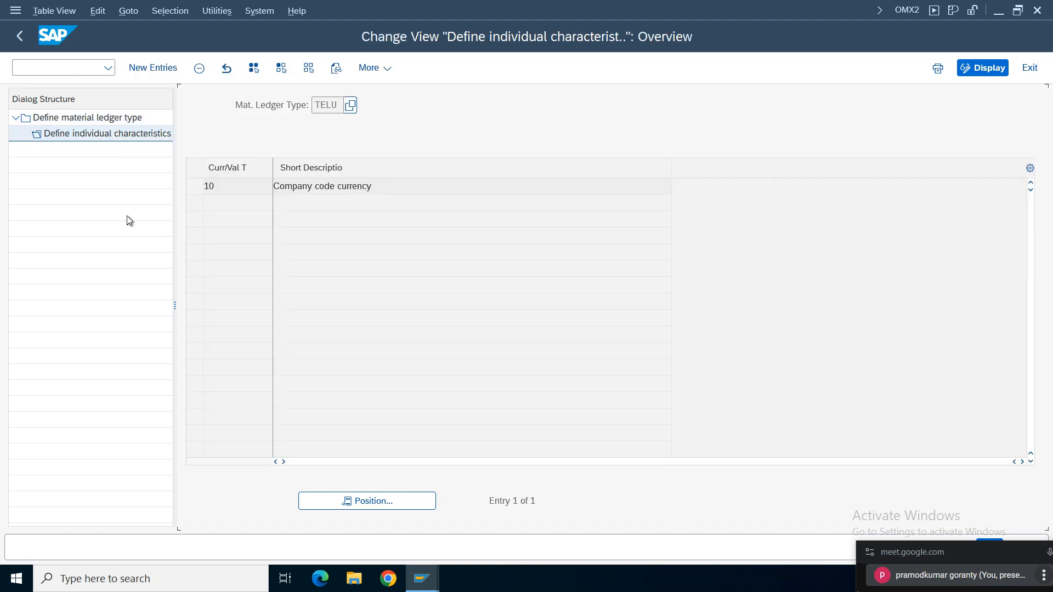
{"action": "left_click", "coordinate": [153, 68]}
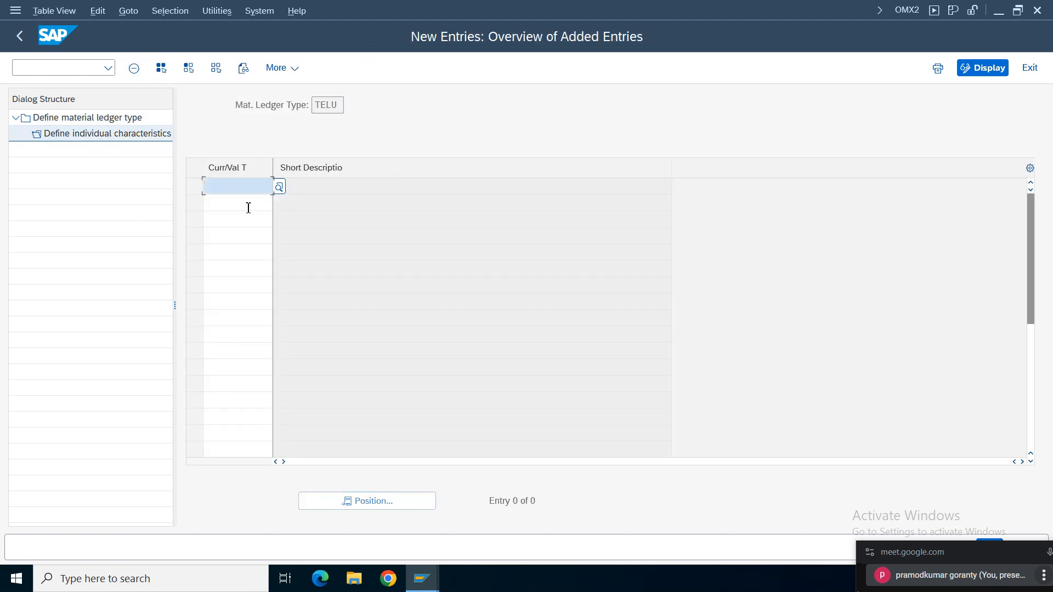
{"action": "left_click", "coordinate": [14, 38]}
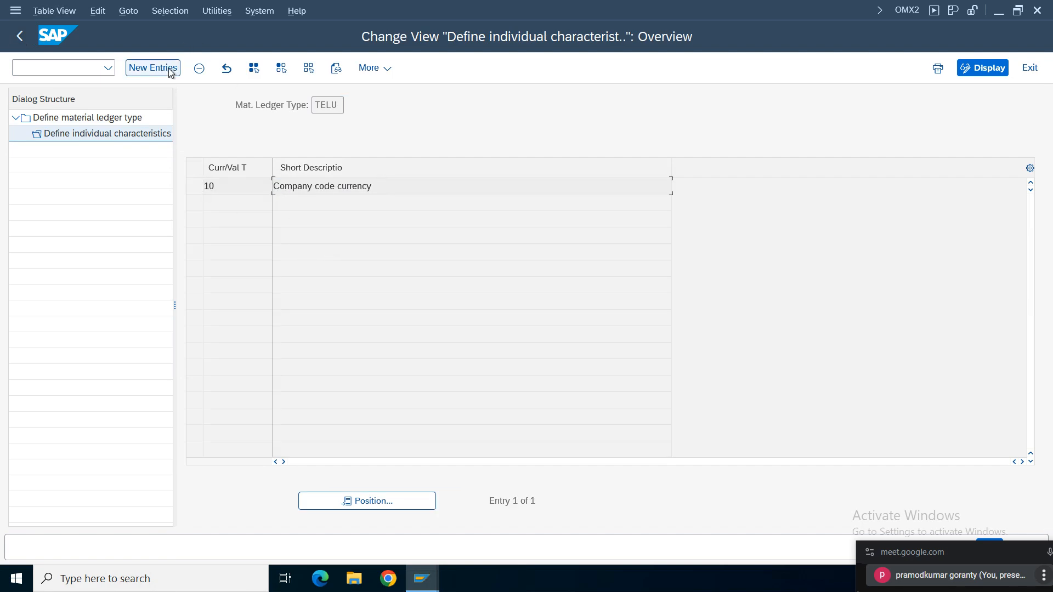
{"action": "left_click", "coordinate": [231, 187]}
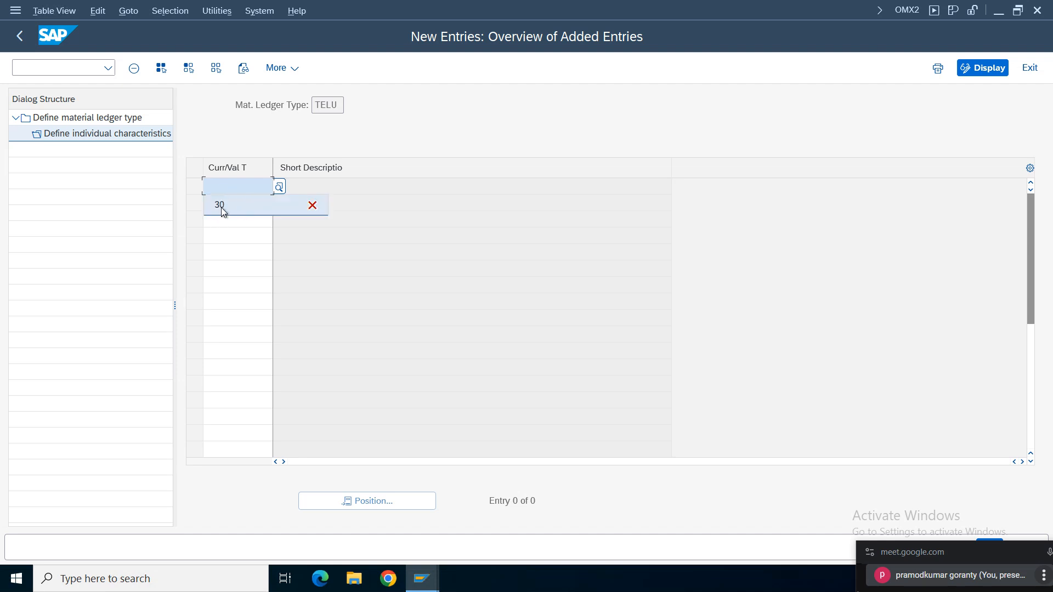
{"action": "left_click", "coordinate": [225, 205]}
{"action": "key", "text": "Return"}
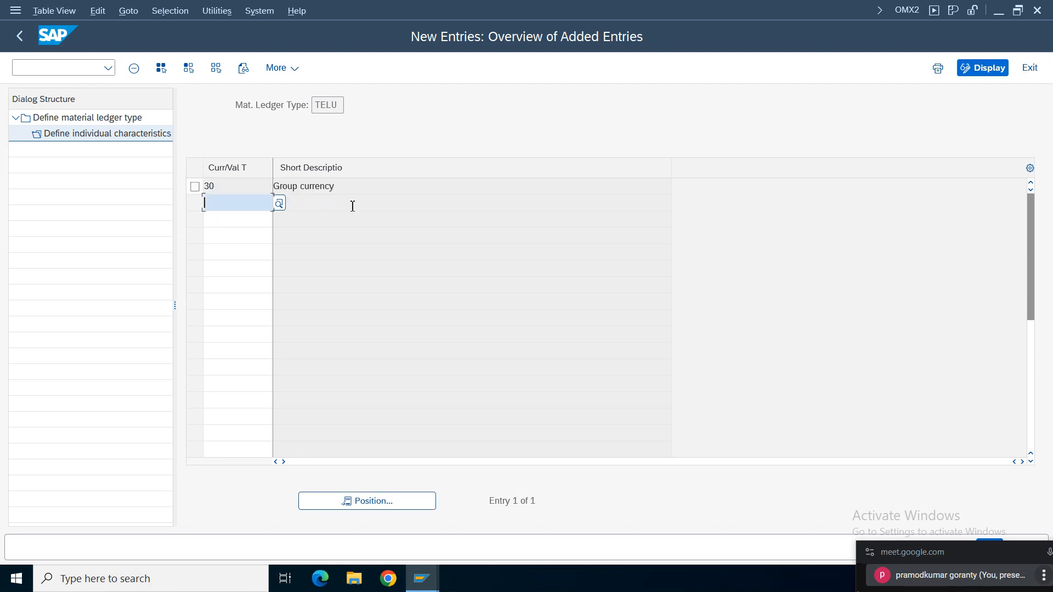
{"action": "left_click_drag", "start_coordinate": [340, 190], "coordinate": [134, 190]}
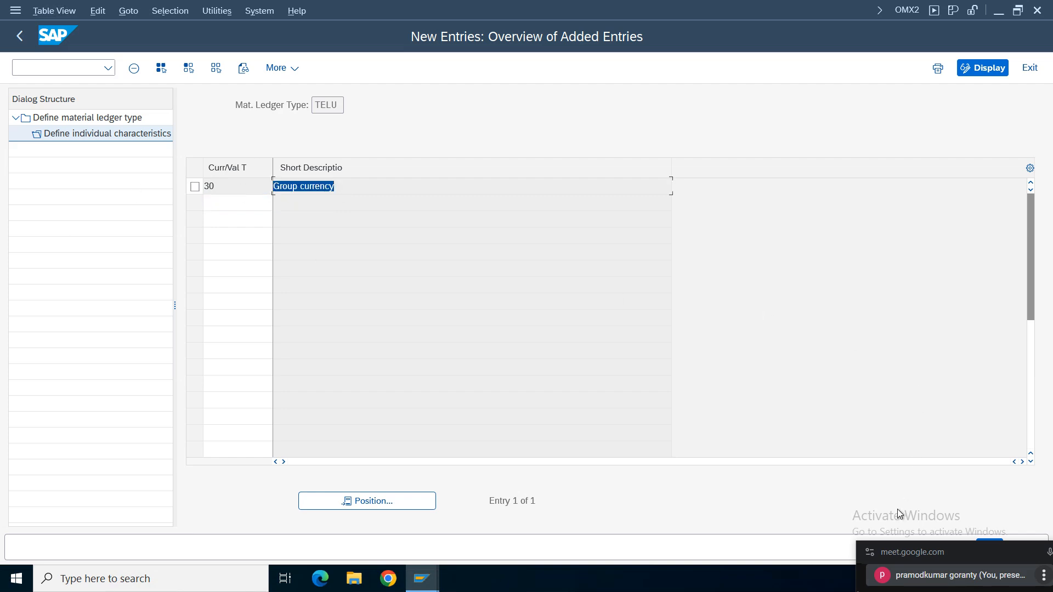
{"action": "left_click_drag", "start_coordinate": [881, 554], "coordinate": [760, 569]}
{"action": "left_click", "coordinate": [988, 546]}
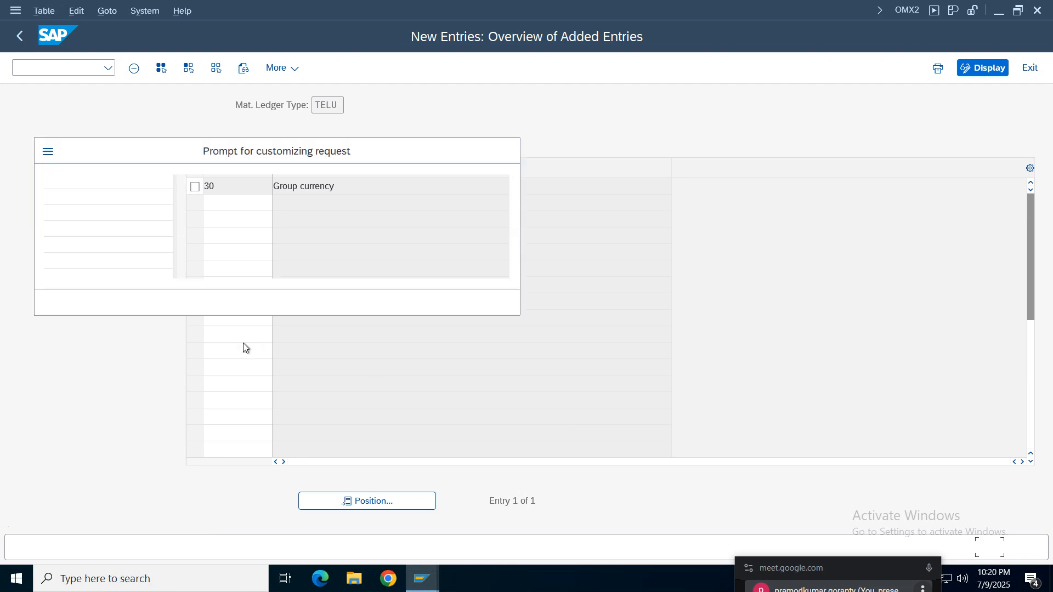
{"action": "left_click", "coordinate": [351, 302]}
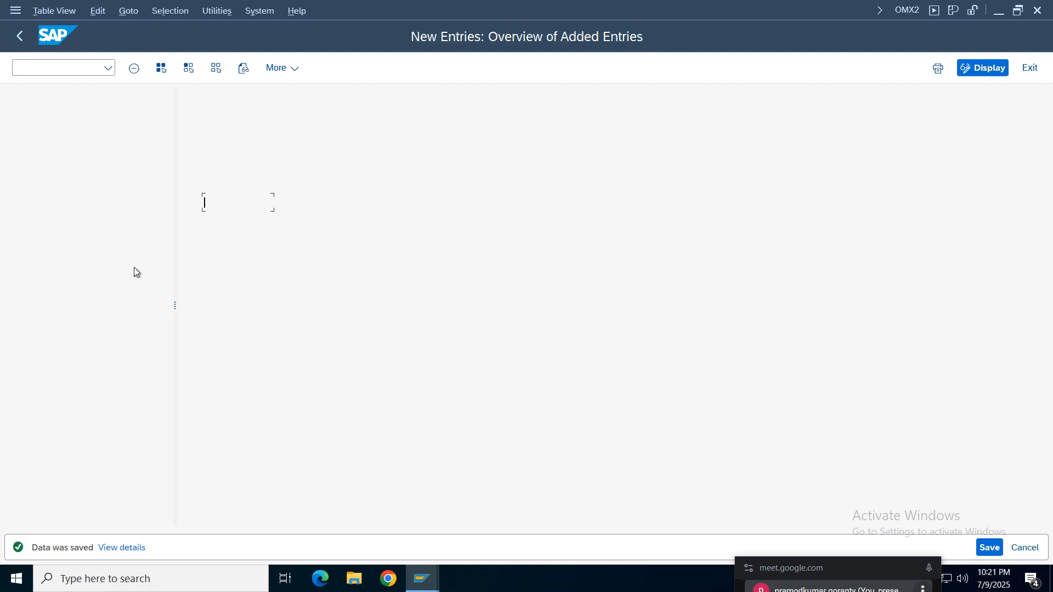
- Return to the IMG structure and open Assign Material Ledger Types to Valuation Area
{"action": "left_click", "coordinate": [20, 36]}
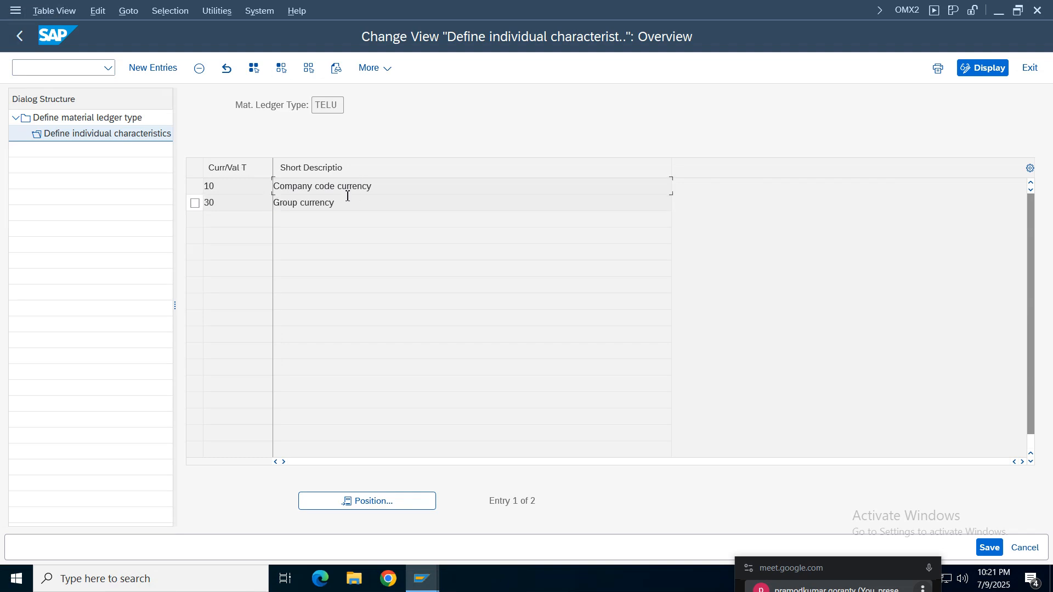
{"action": "left_click", "coordinate": [20, 36]}
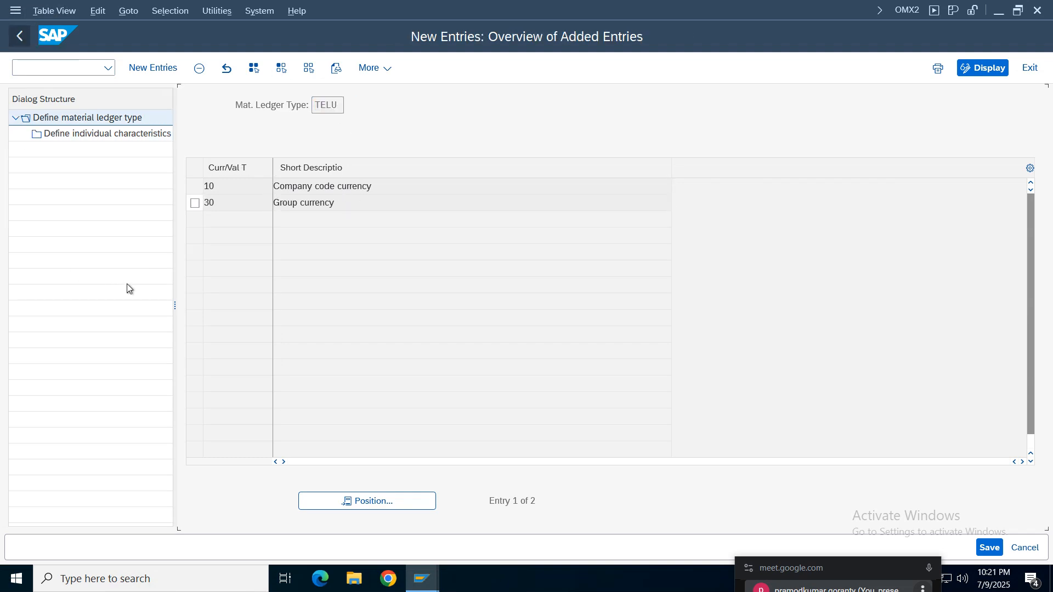
{"action": "left_click", "coordinate": [20, 36]}
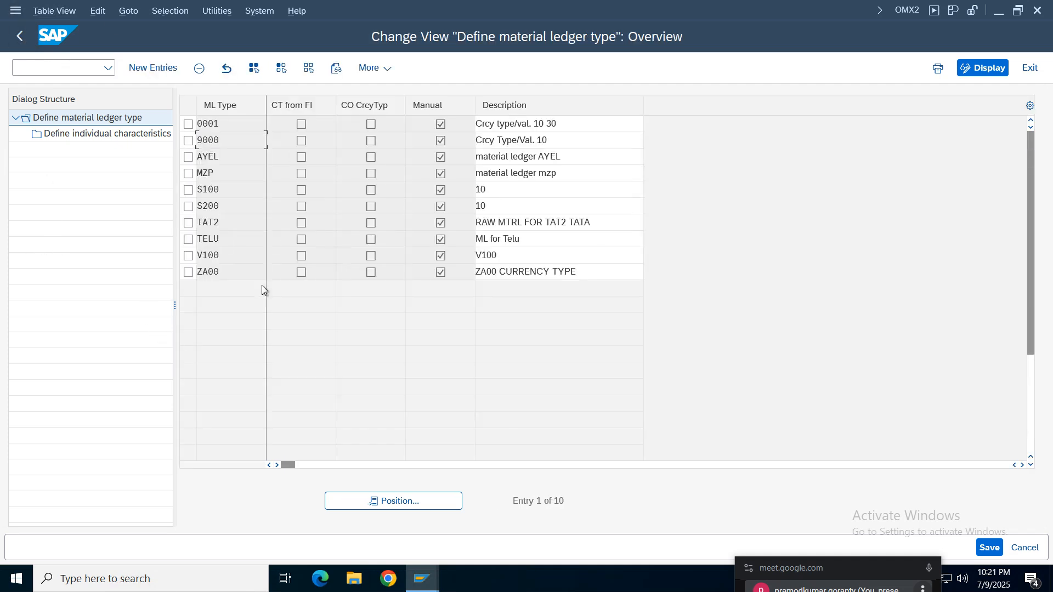
{"action": "left_click", "coordinate": [20, 37]}
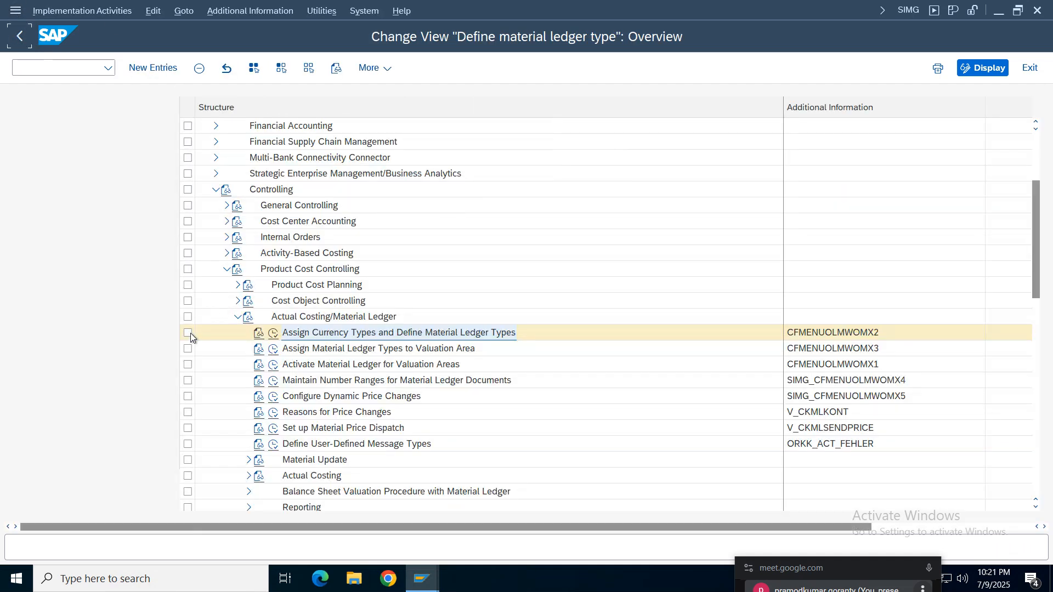
{"action": "left_click", "coordinate": [694, 349]}
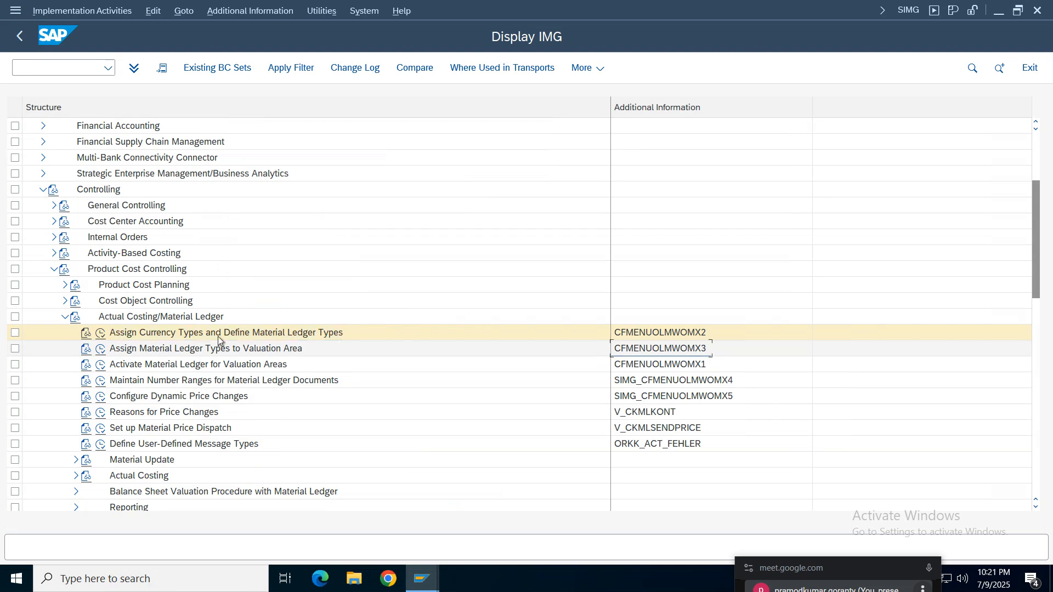
{"action": "left_click", "coordinate": [130, 351]}
{"action": "left_click", "coordinate": [101, 349]}
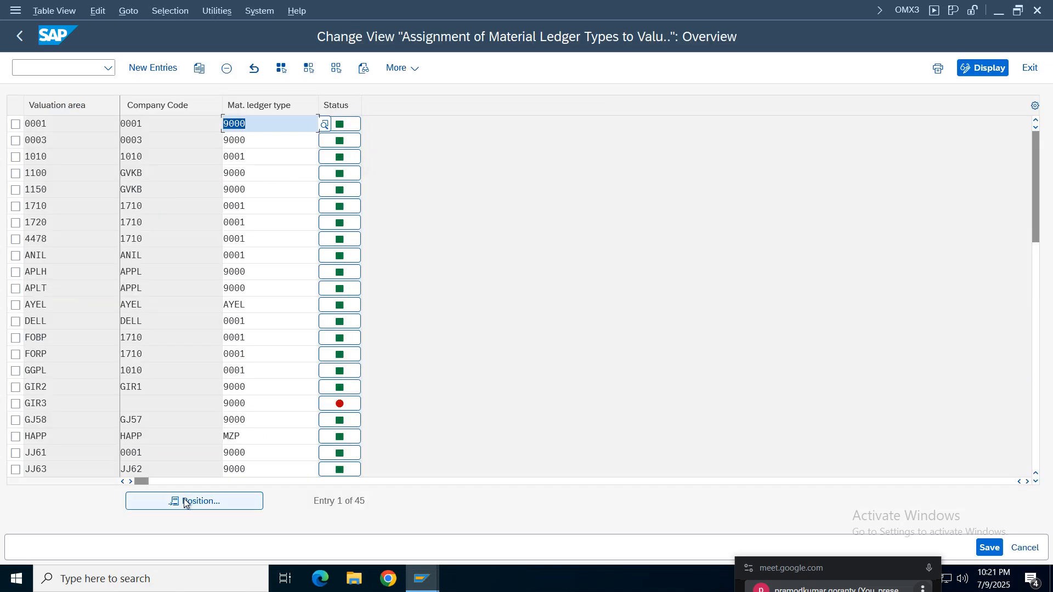
- Look for valuation area TELU in the existing assignments, and add a new entry assigning material ledger type TELU to it
{"action": "left_click", "coordinate": [190, 503]}
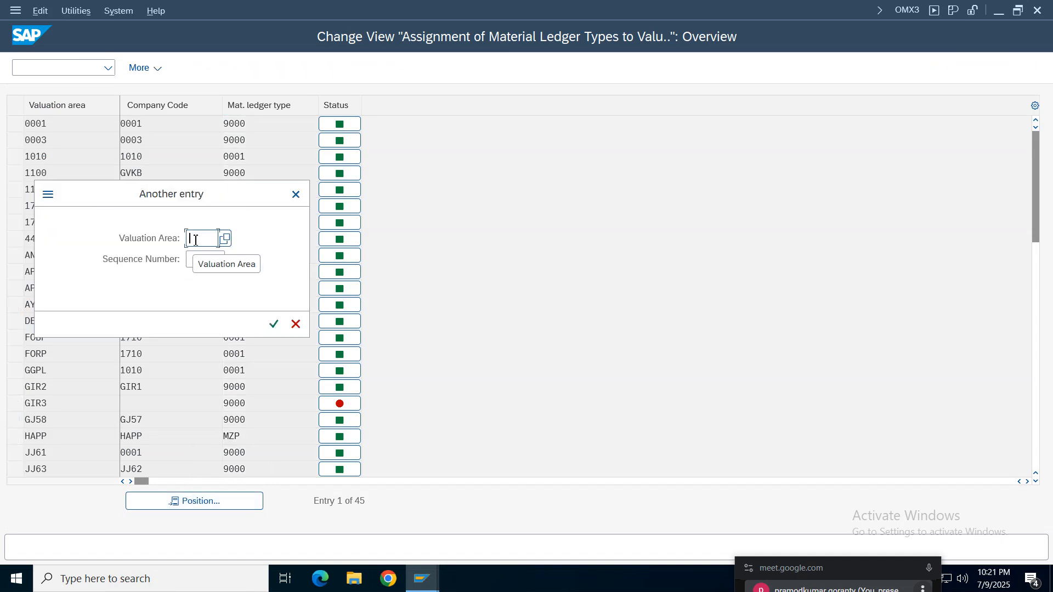
{"action": "type", "text": "telu"}
{"action": "key", "text": "Return"}
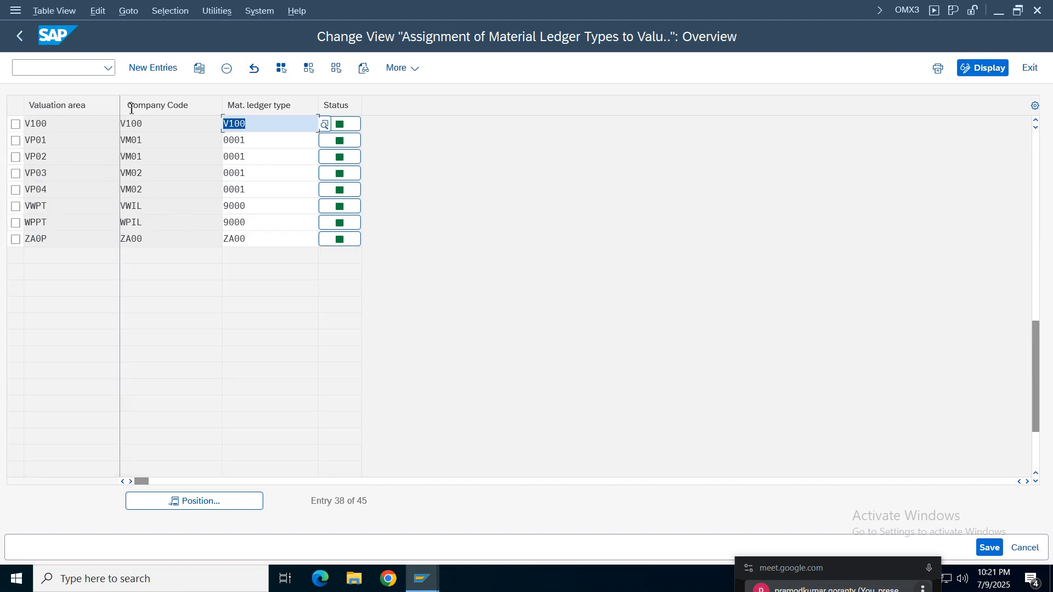
{"action": "left_click", "coordinate": [149, 69]}
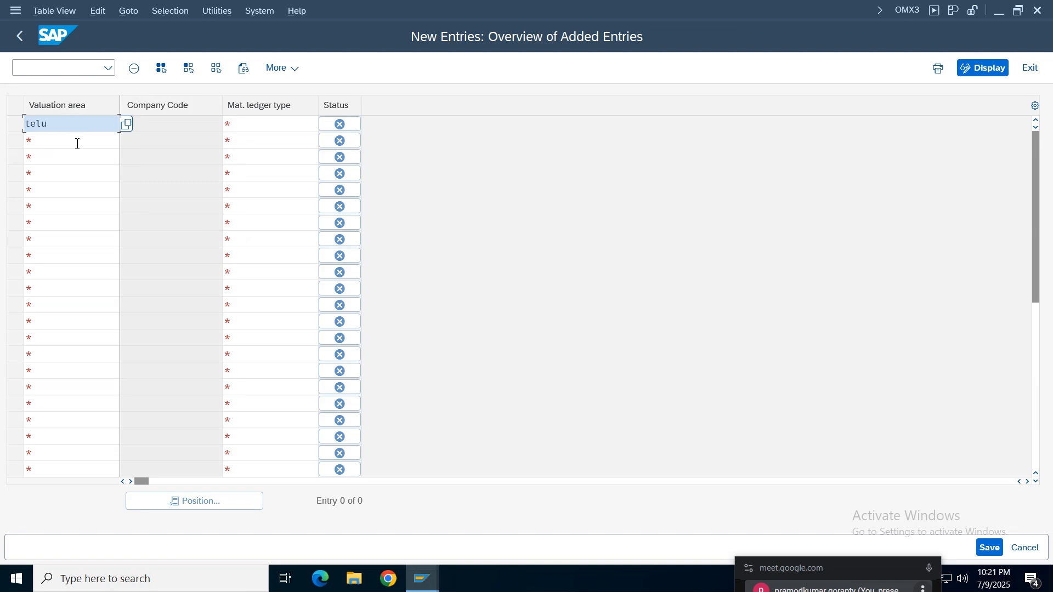
{"action": "left_click", "coordinate": [262, 127]}
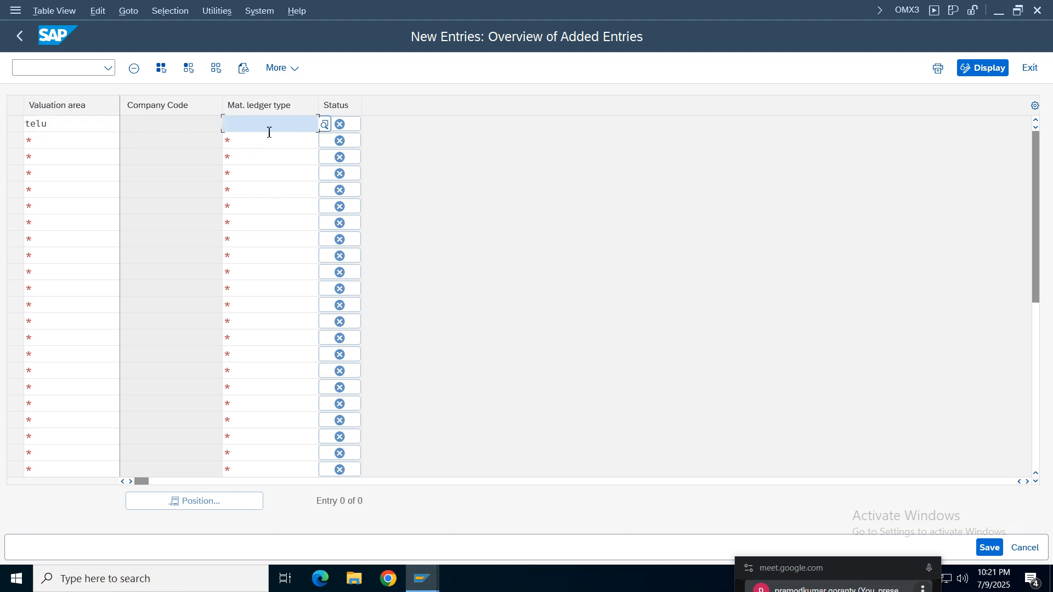
{"action": "type", "text": "telu"}
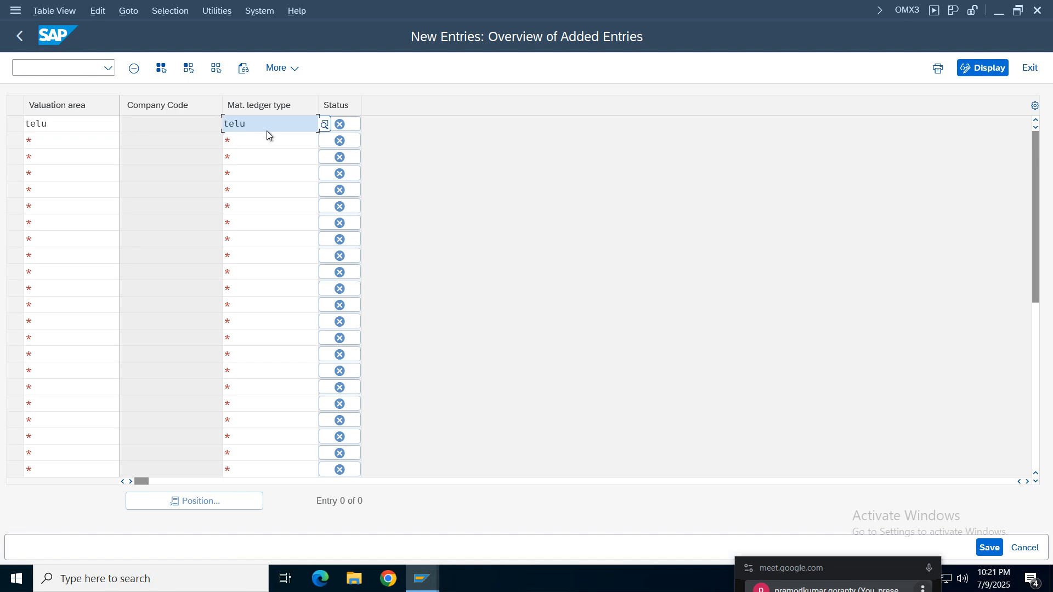
{"action": "key", "text": "Return"}
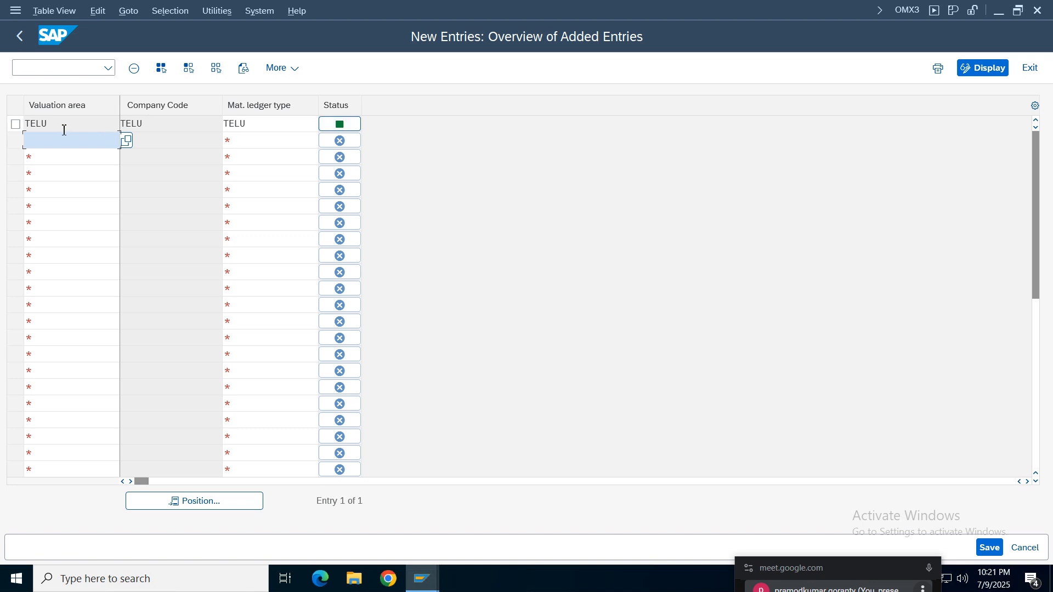
- Check the TELU assignment, save it to customizing request S4HK903633 and leave the new entries
{"action": "left_click_drag", "start_coordinate": [64, 130], "coordinate": [25, 126]}
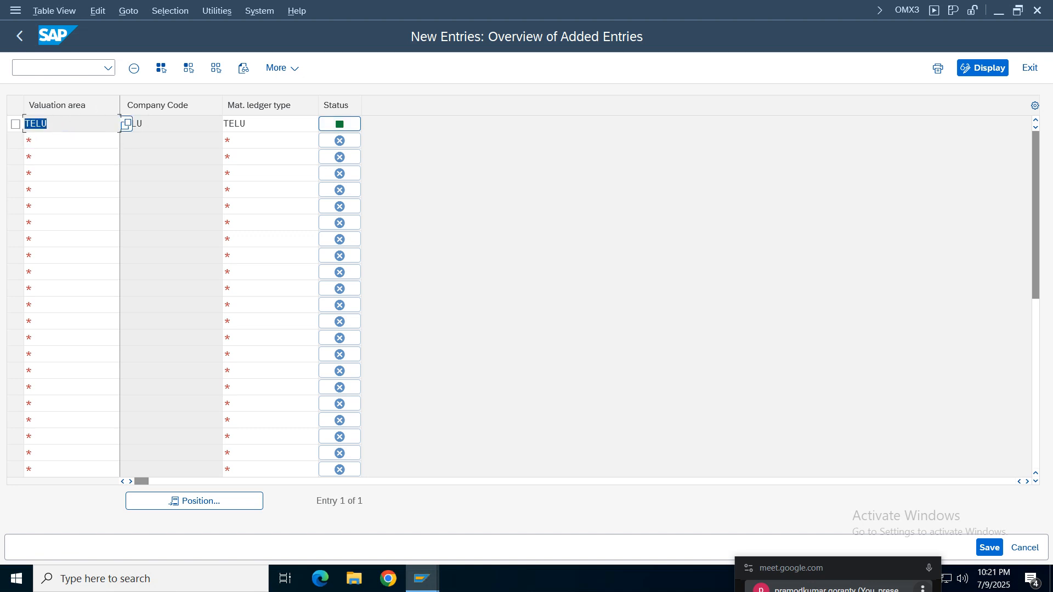
{"action": "left_click_drag", "start_coordinate": [170, 126], "coordinate": [24, 129]}
{"action": "left_click_drag", "start_coordinate": [284, 128], "coordinate": [221, 127]}
{"action": "left_click", "coordinate": [989, 547]}
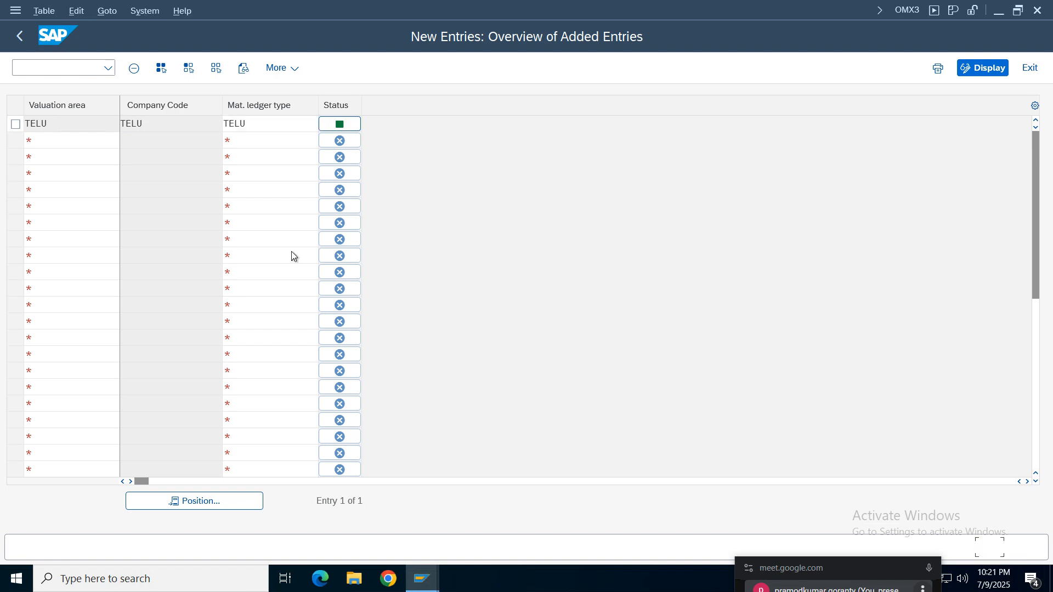
{"action": "left_click", "coordinate": [349, 305]}
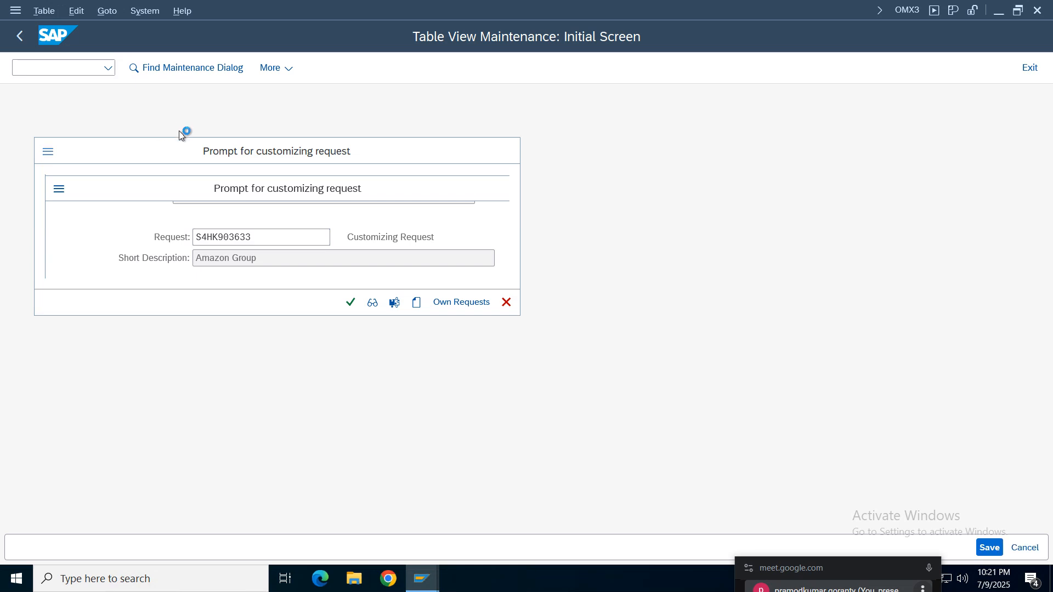
{"action": "left_click", "coordinate": [20, 36]}
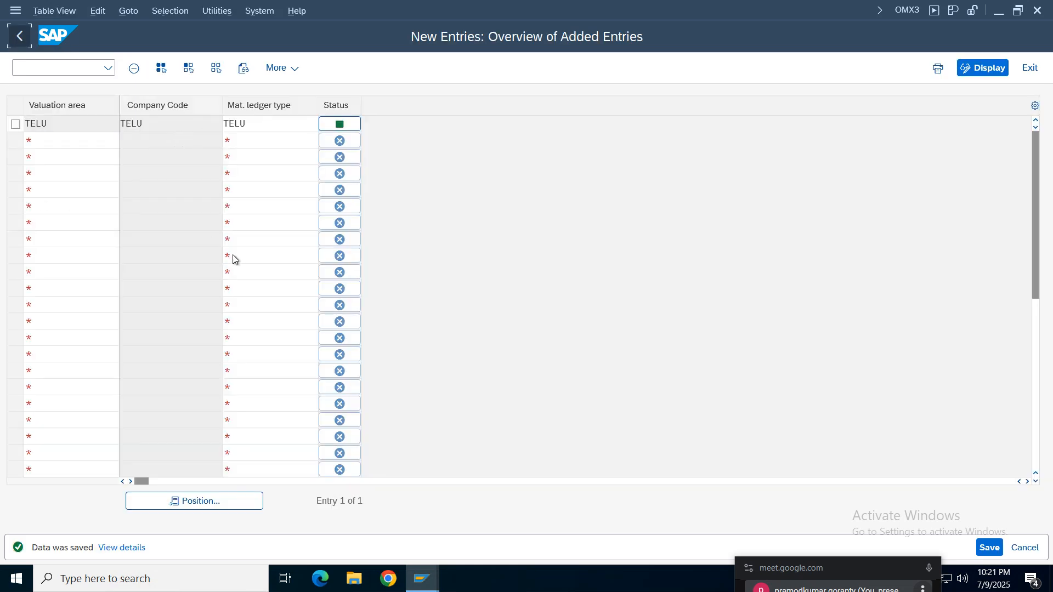
- Return to the IMG structure and open the Activate Material Ledger activity under Activate Material Ledger for Valuation Areas
{"action": "left_click", "coordinate": [20, 36]}
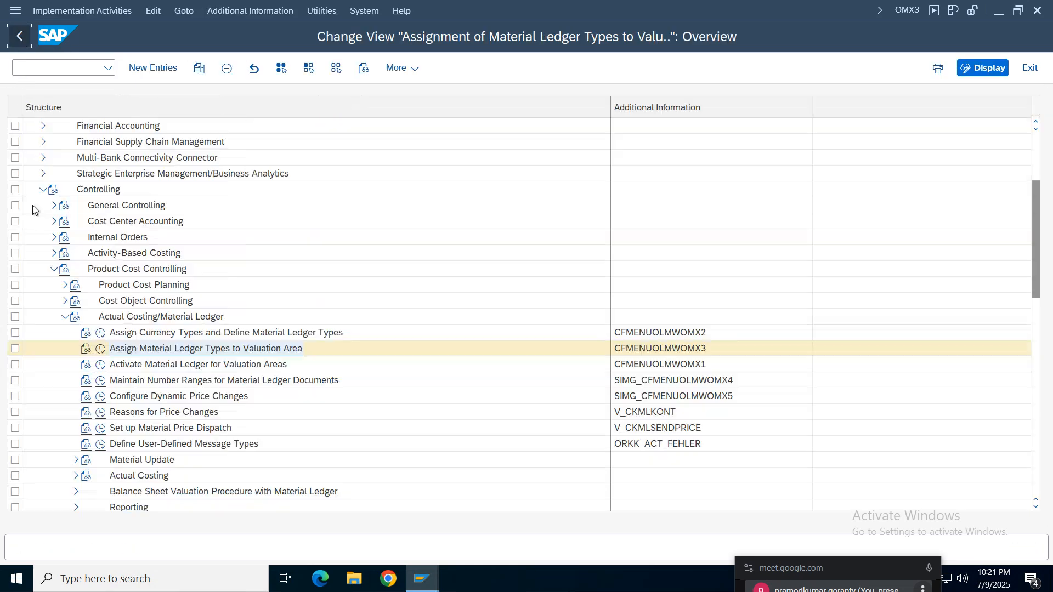
{"action": "left_click", "coordinate": [148, 364]}
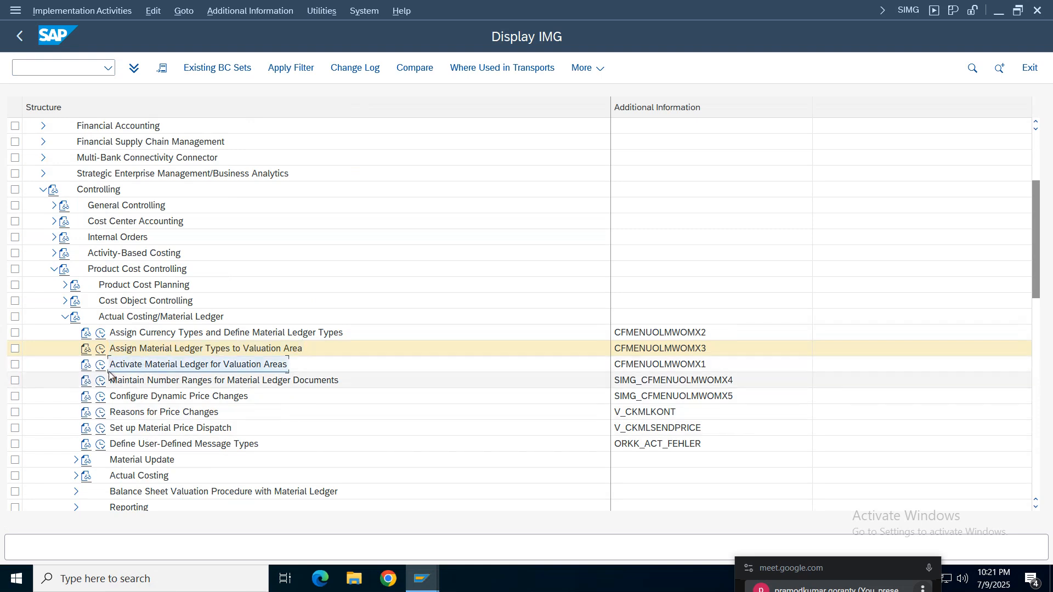
{"action": "left_click", "coordinate": [100, 364]}
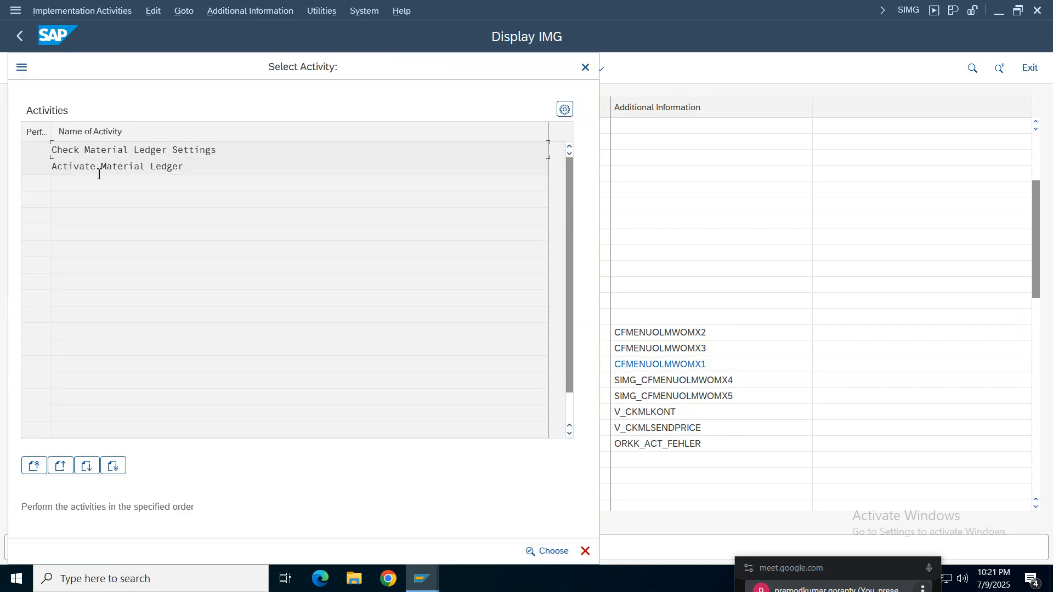
{"action": "double_click", "coordinate": [112, 167]}
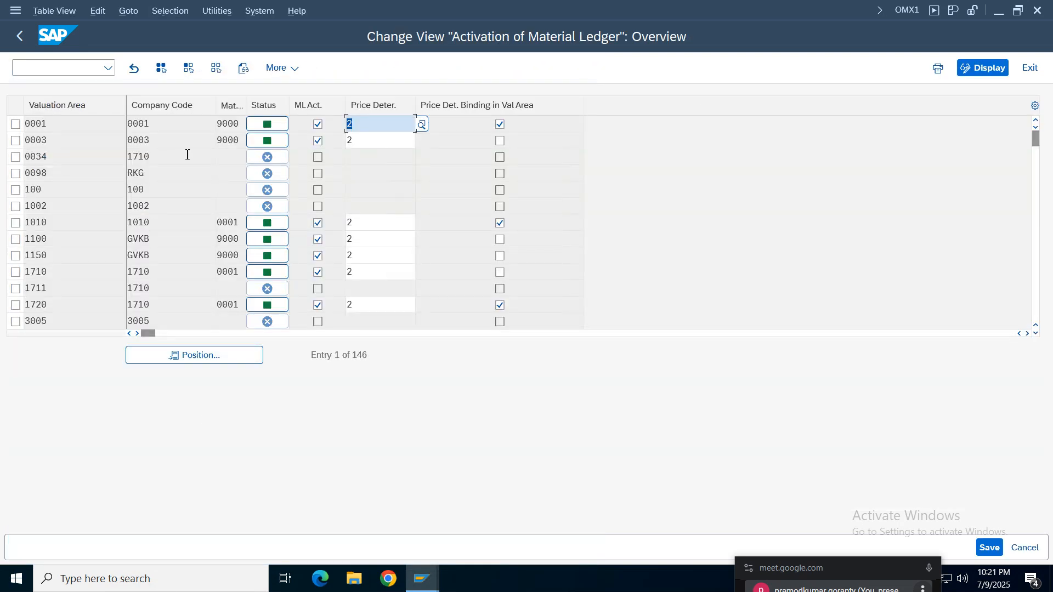
- Locate valuation area TELU, activate the material ledger for it and set its price determination to 2 (Transaction-Based)
{"action": "left_click", "coordinate": [207, 360]}
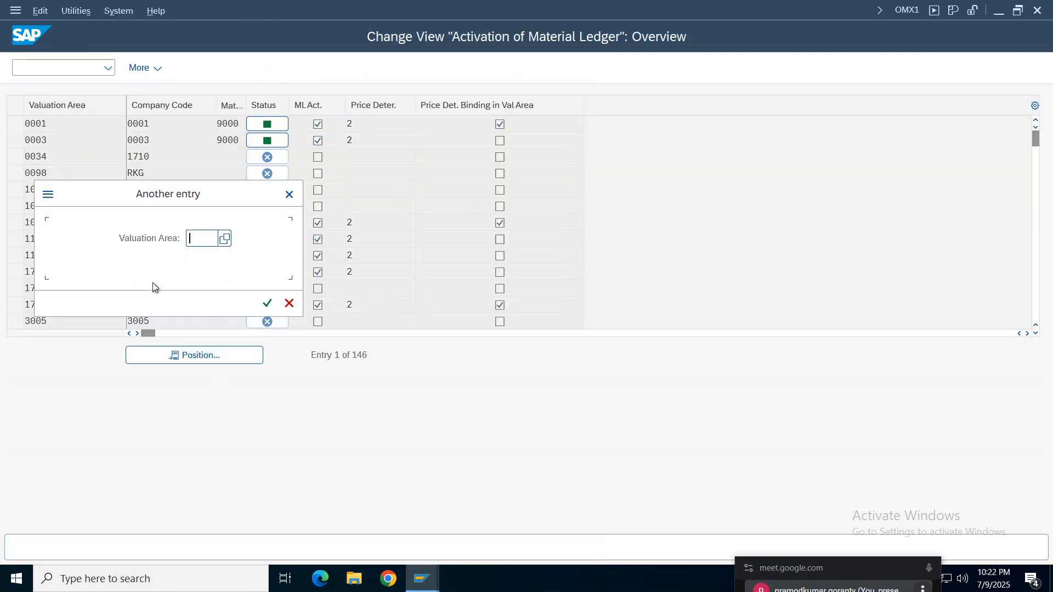
{"action": "type", "text": "TELU"}
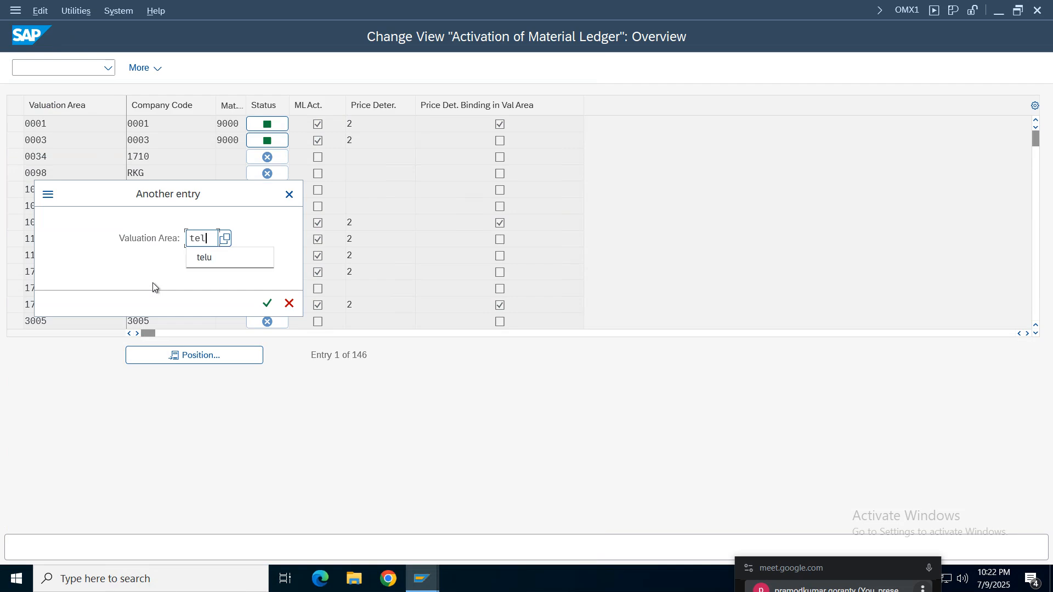
{"action": "key", "text": "Return"}
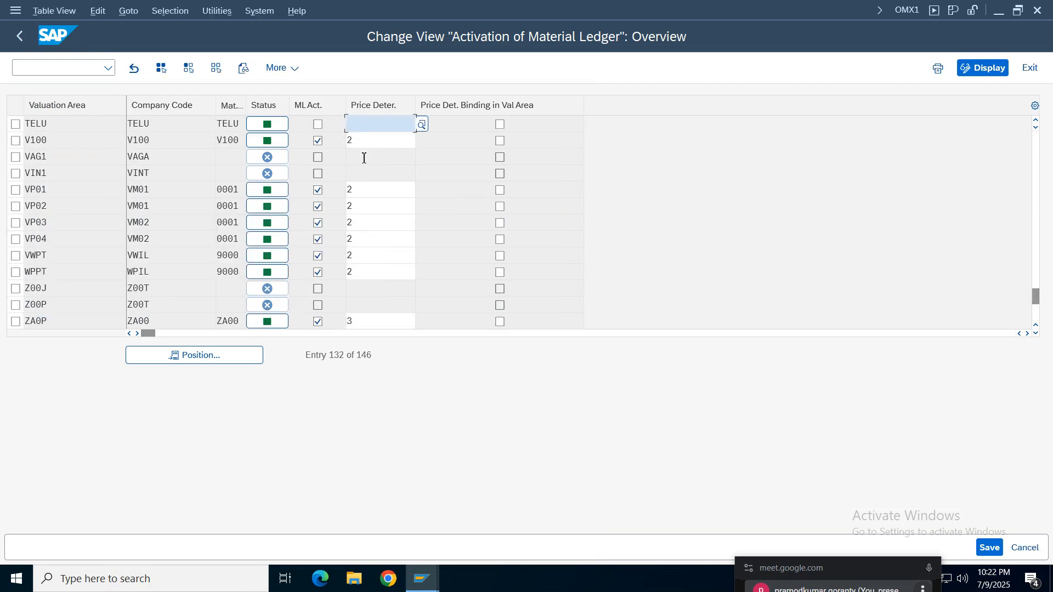
{"action": "left_click", "coordinate": [318, 125]}
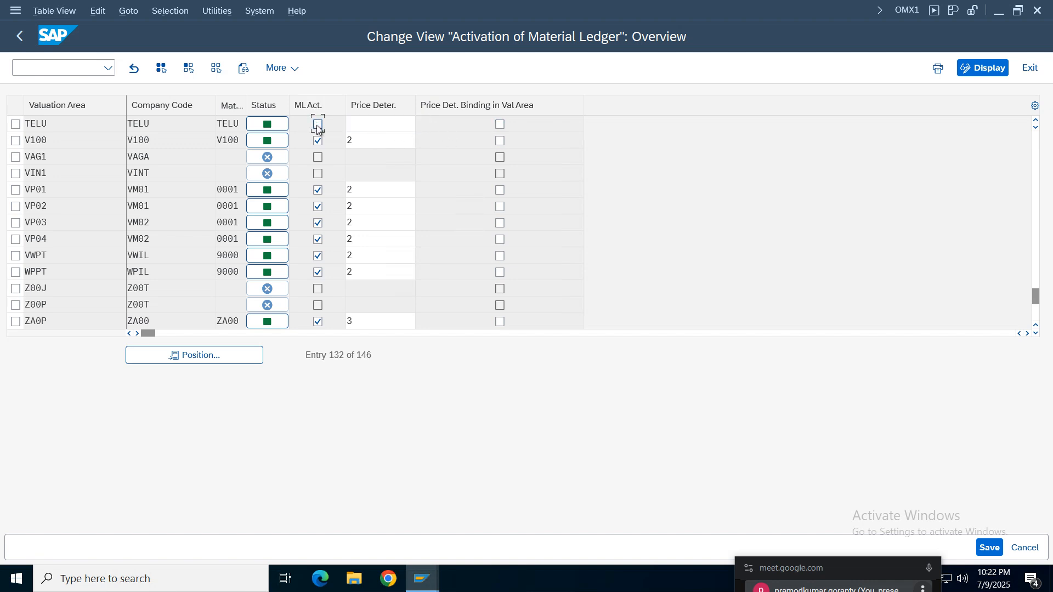
{"action": "left_click", "coordinate": [378, 125]}
{"action": "left_click", "coordinate": [426, 124]}
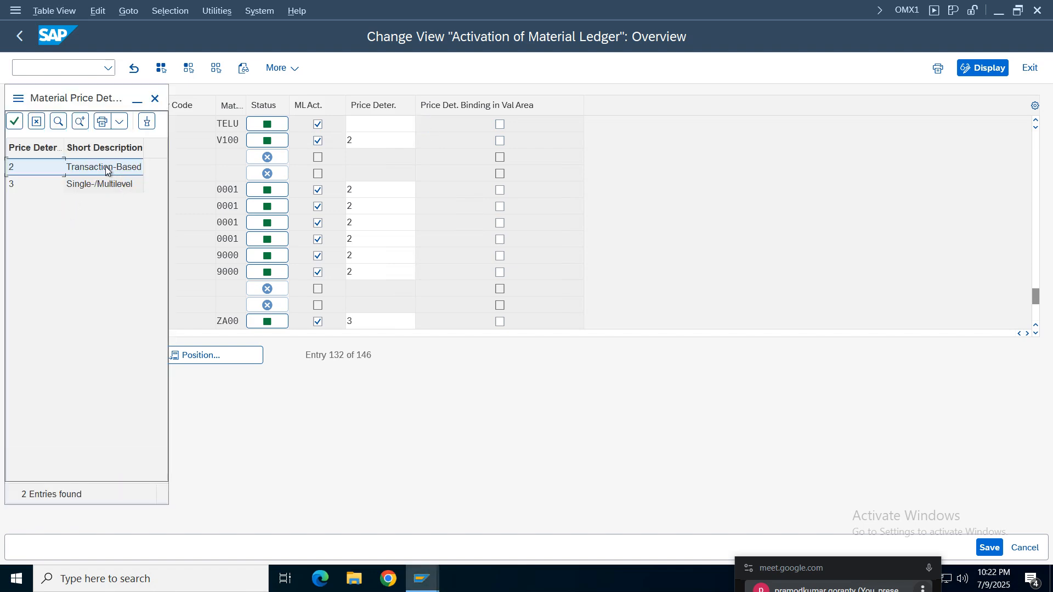
{"action": "double_click", "coordinate": [104, 170]}
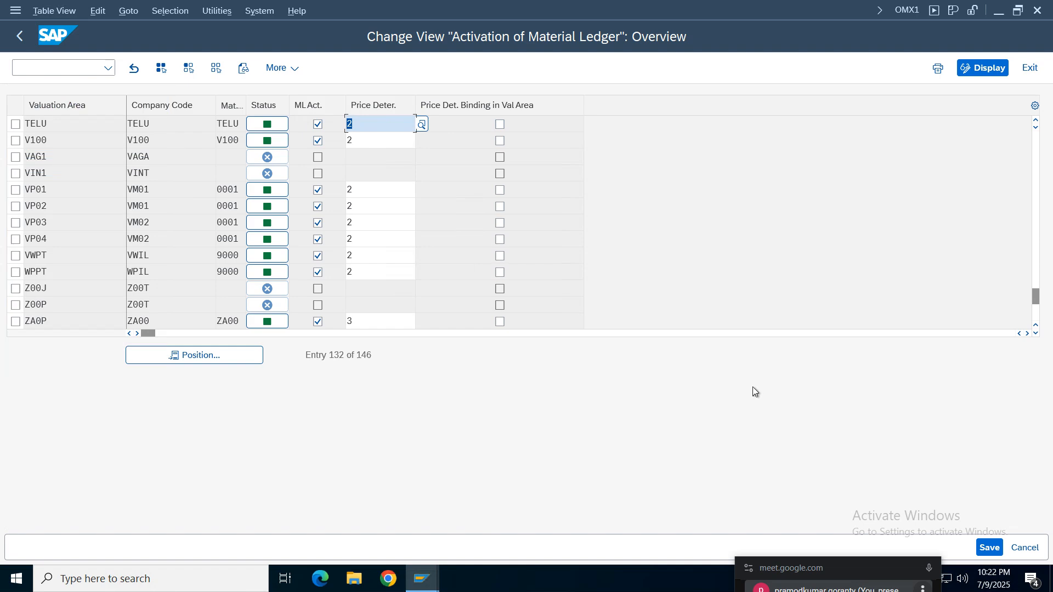
- Save the material ledger activation, acknowledge the data conversion information, and search your own customizing requests for telu
{"action": "left_click", "coordinate": [988, 547]}
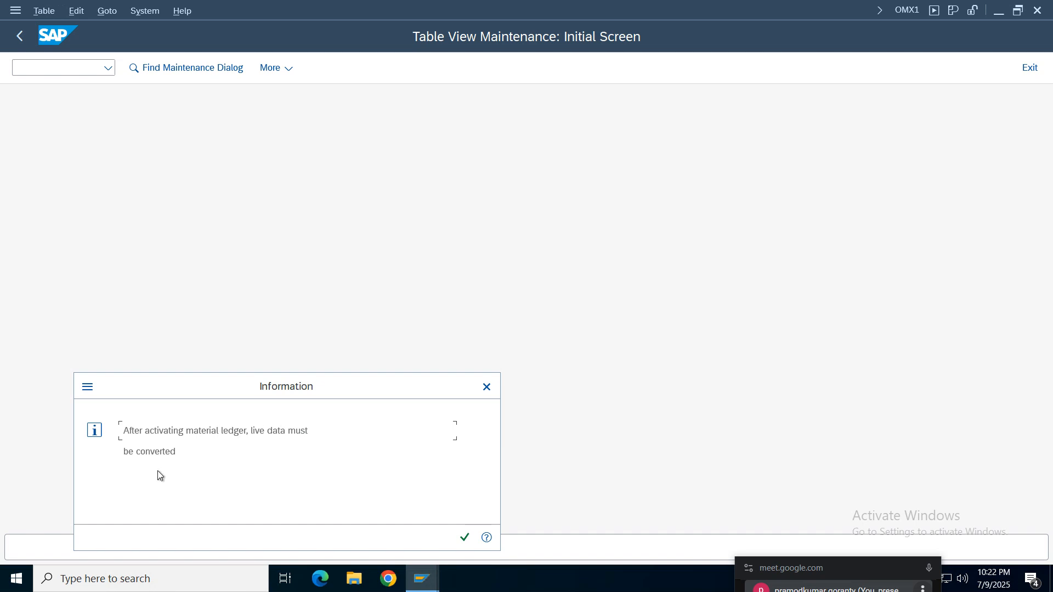
{"action": "left_click", "coordinate": [465, 538]}
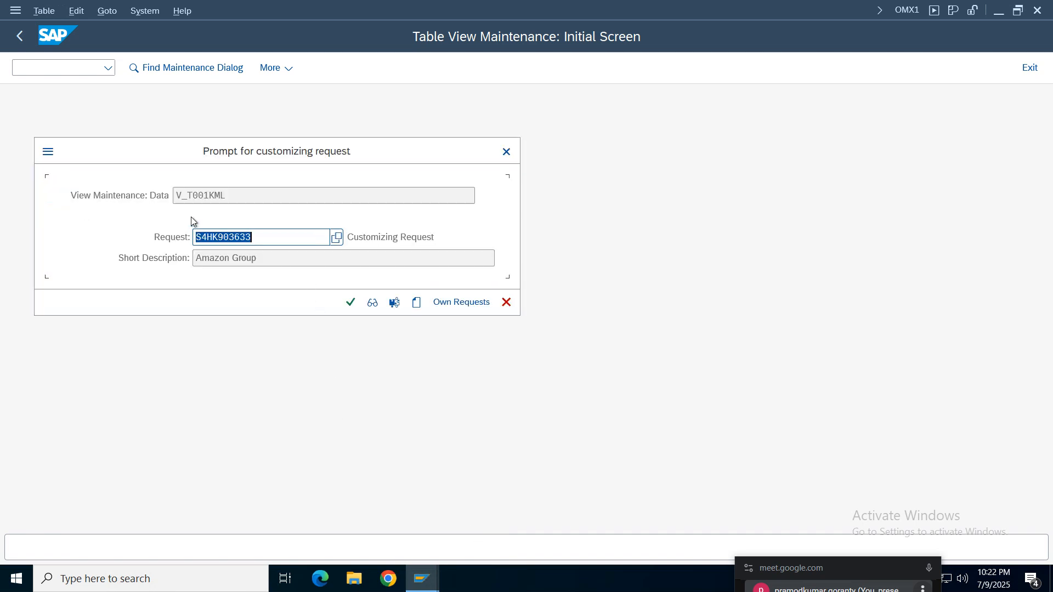
{"action": "left_click", "coordinate": [350, 302]}
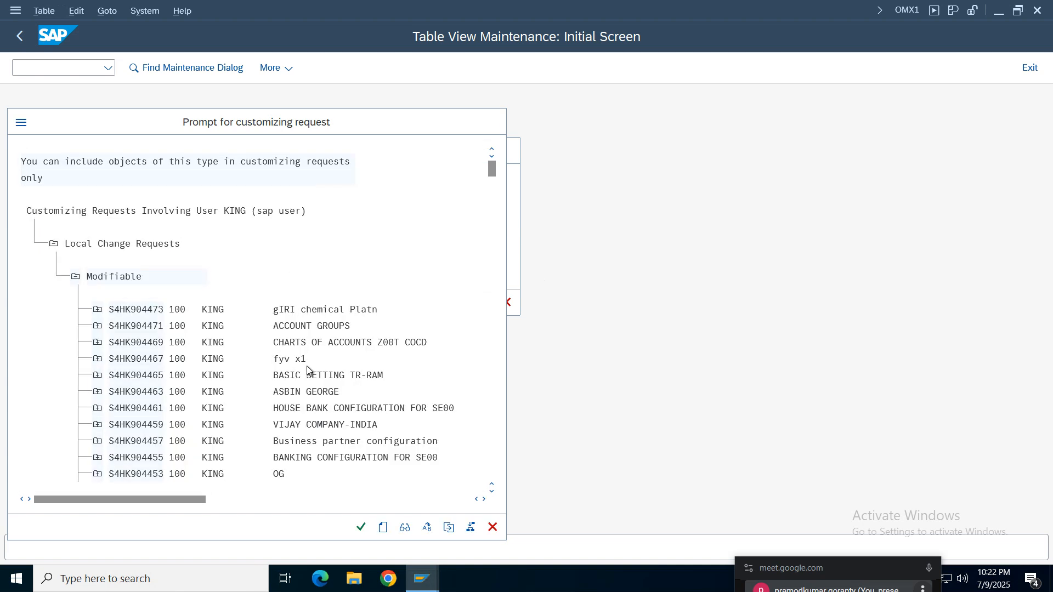
{"action": "key", "text": "ctrl+f"}
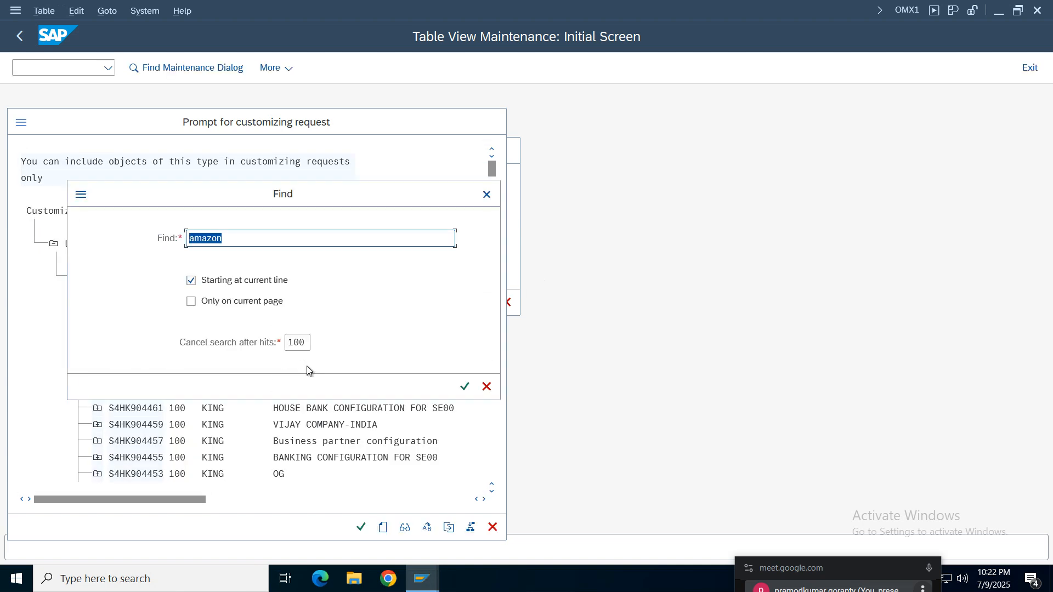
{"action": "type", "text": "t"}
{"action": "key", "text": "BackSpace"}
{"action": "type", "text": "telu"}
{"action": "key", "text": "Return"}
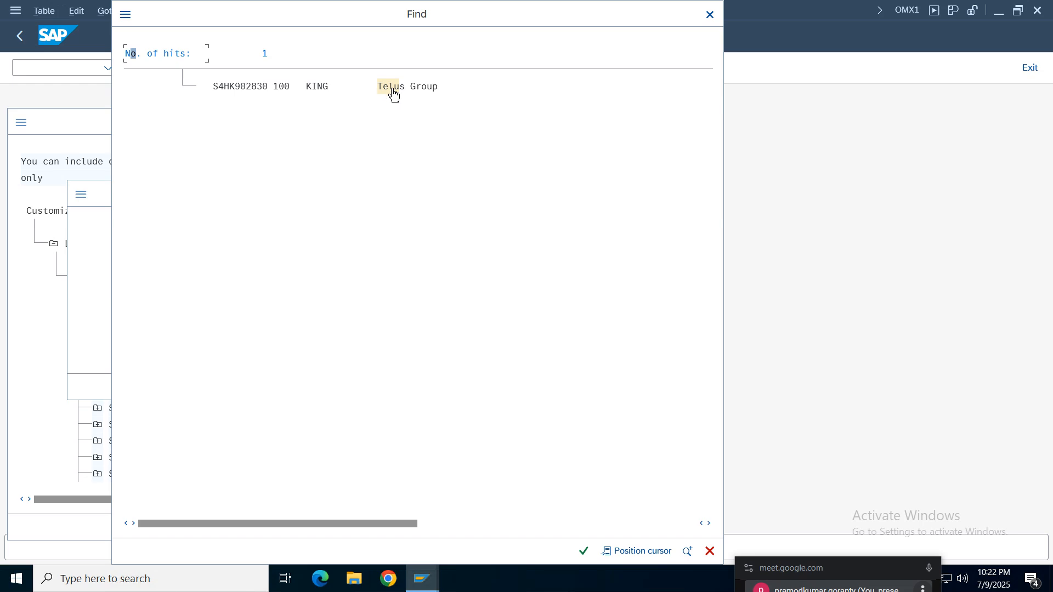
- Assign customizing request S4HK902830 (Telus Group) to save the activation, and return to the IMG structure
{"action": "left_click", "coordinate": [393, 95]}
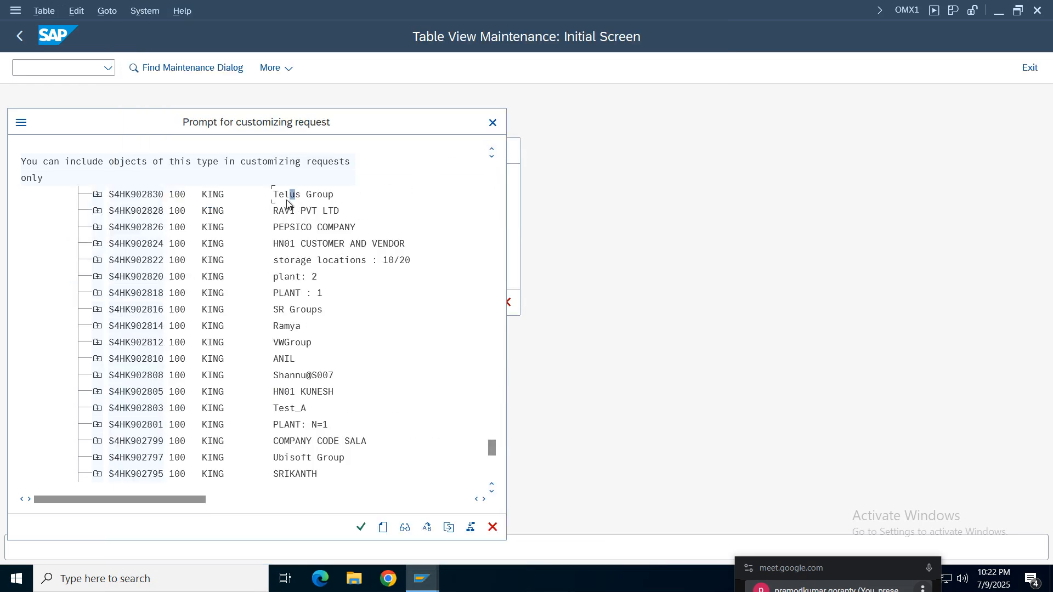
{"action": "double_click", "coordinate": [278, 197]}
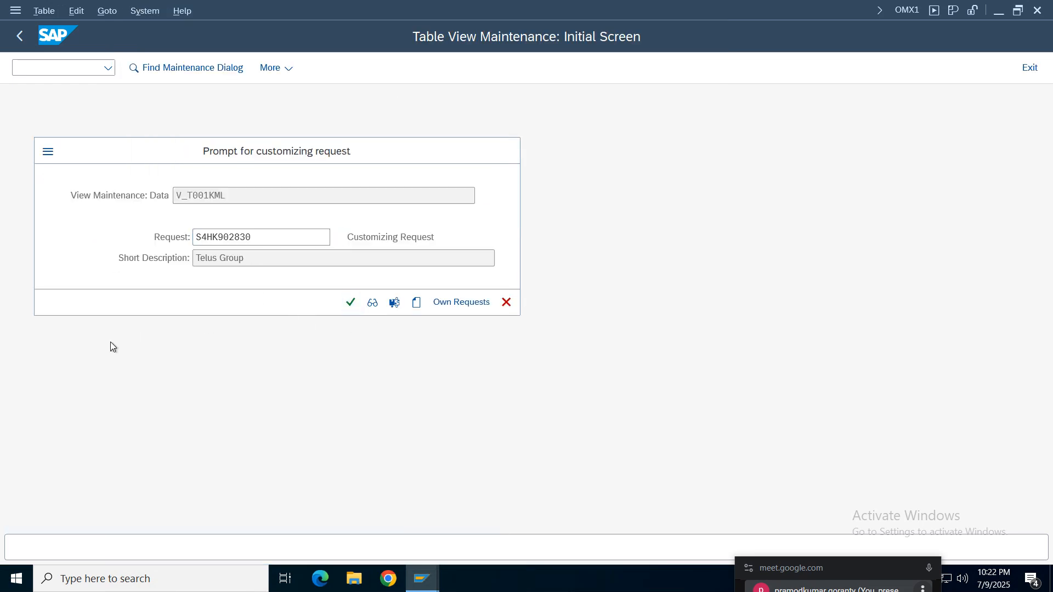
{"action": "key", "text": "Return"}
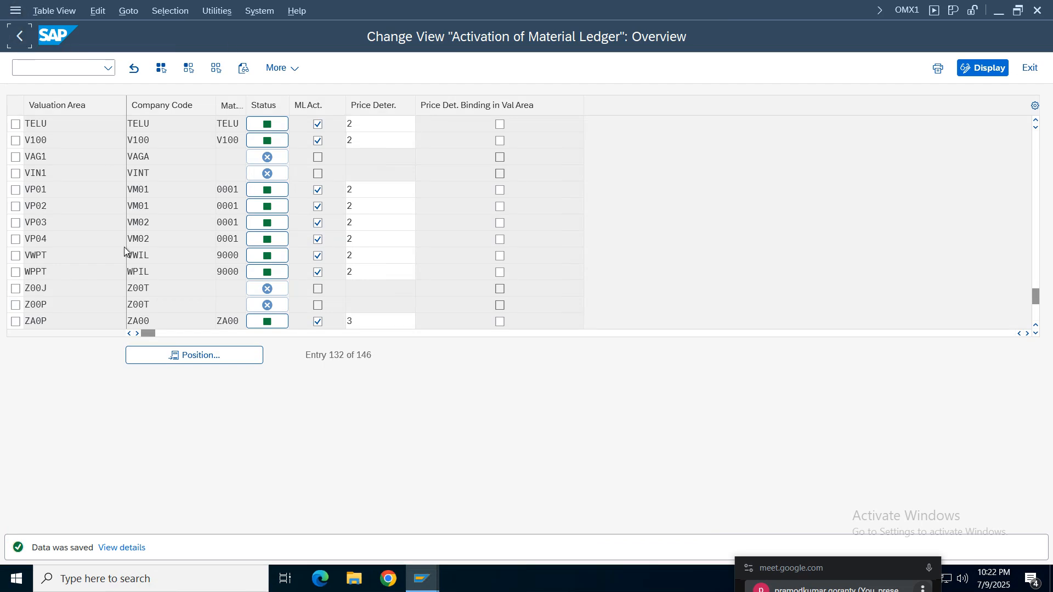
{"action": "key", "text": "F3"}
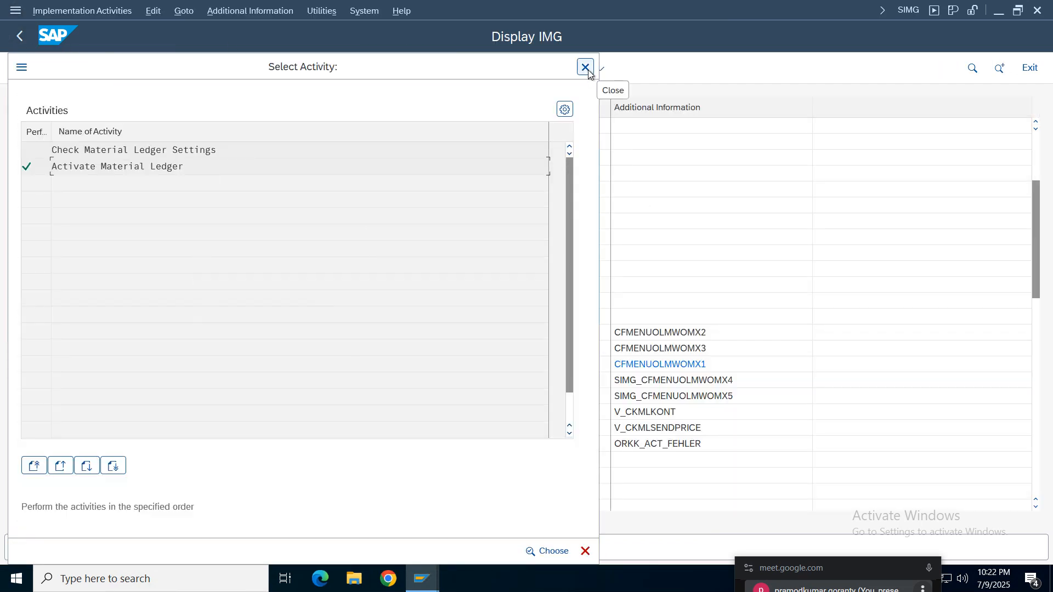
{"action": "left_click", "coordinate": [585, 67]}
- Go from the Display IMG window to the SAP Easy Access screen
{"action": "mouse_move", "coordinate": [461, 568]}
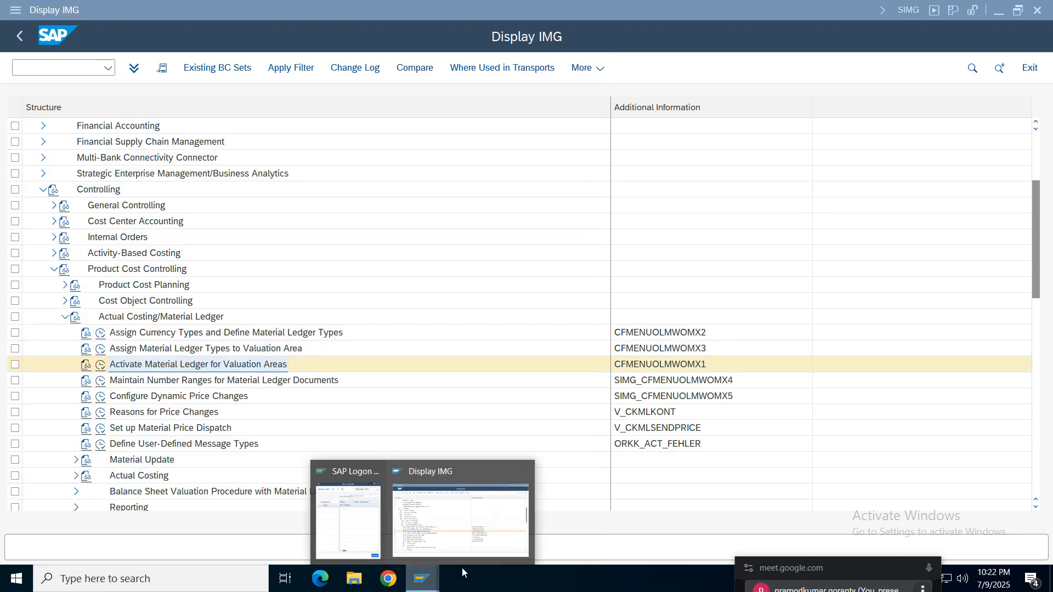
{"action": "left_click", "coordinate": [475, 521]}
{"action": "left_click", "coordinate": [15, 10]}
{"action": "left_click", "coordinate": [66, 174]}
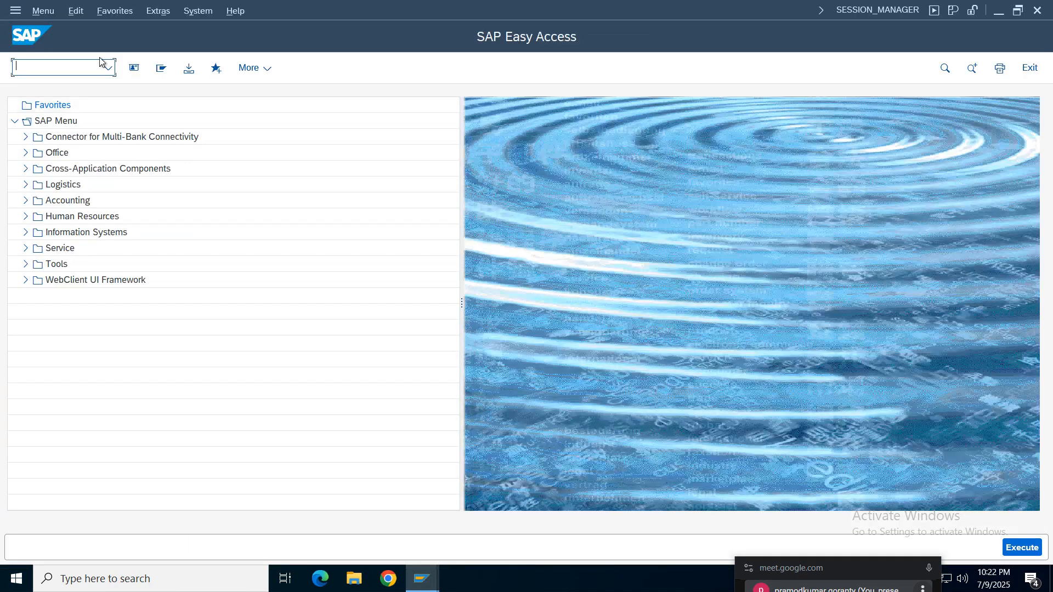
{"action": "left_click", "coordinate": [105, 74]}
{"action": "left_click", "coordinate": [44, 111]}
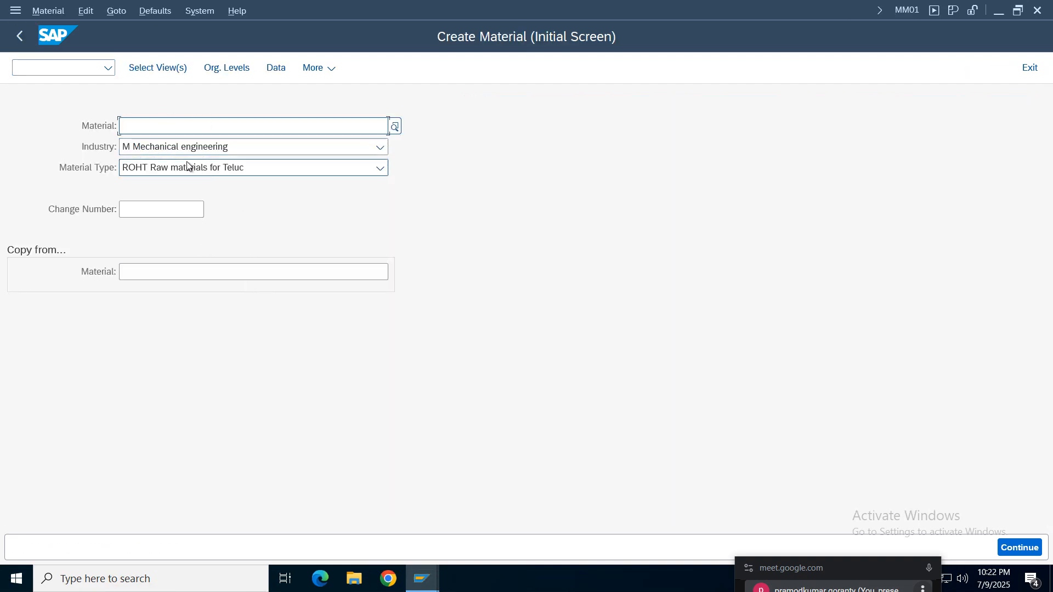
{"action": "left_click", "coordinate": [163, 129]}
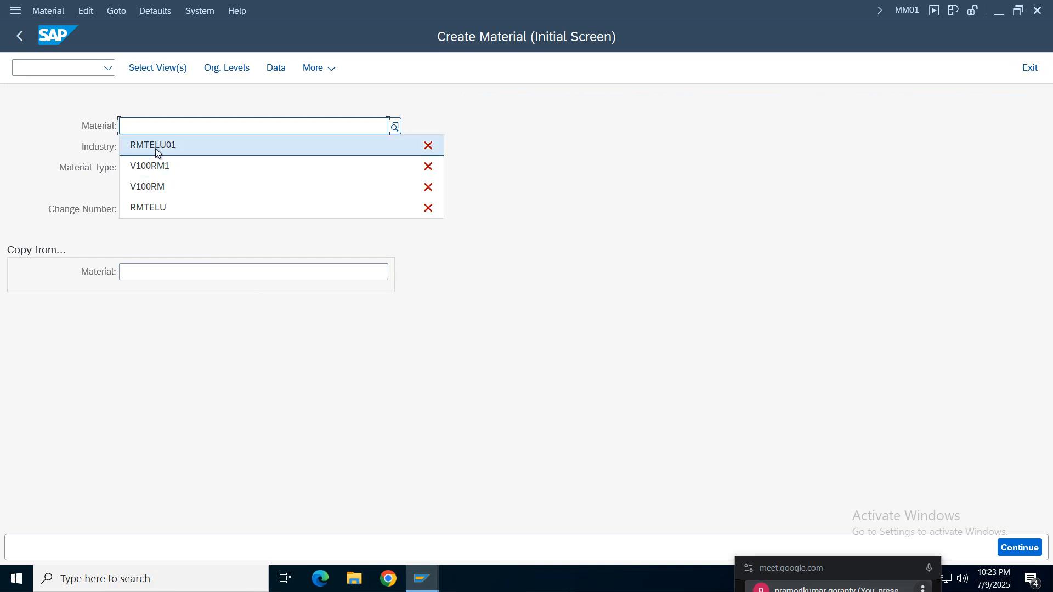
{"action": "left_click", "coordinate": [156, 146]}
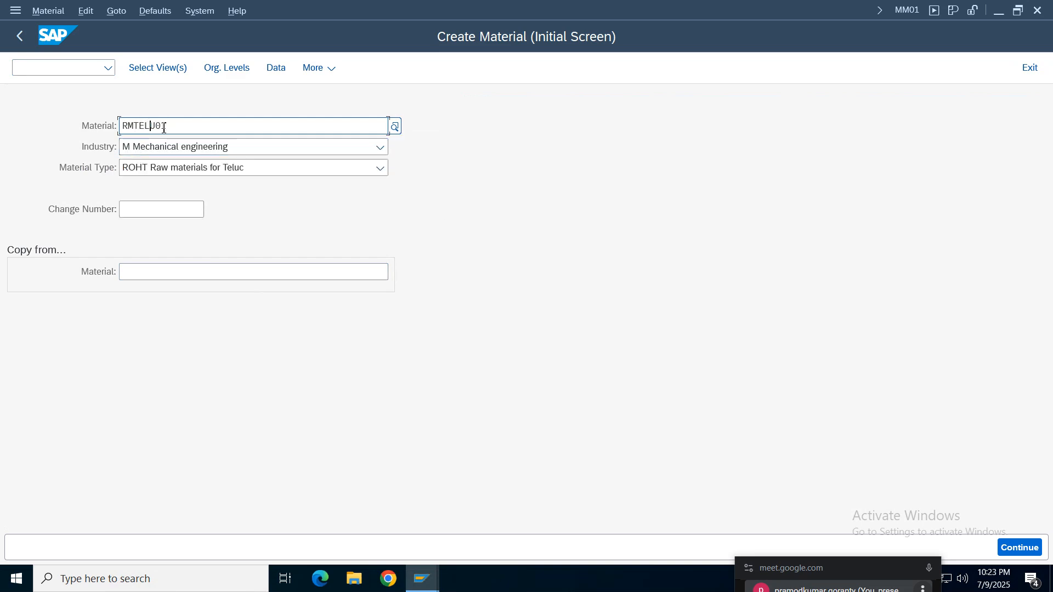
{"action": "key", "text": "Return"}
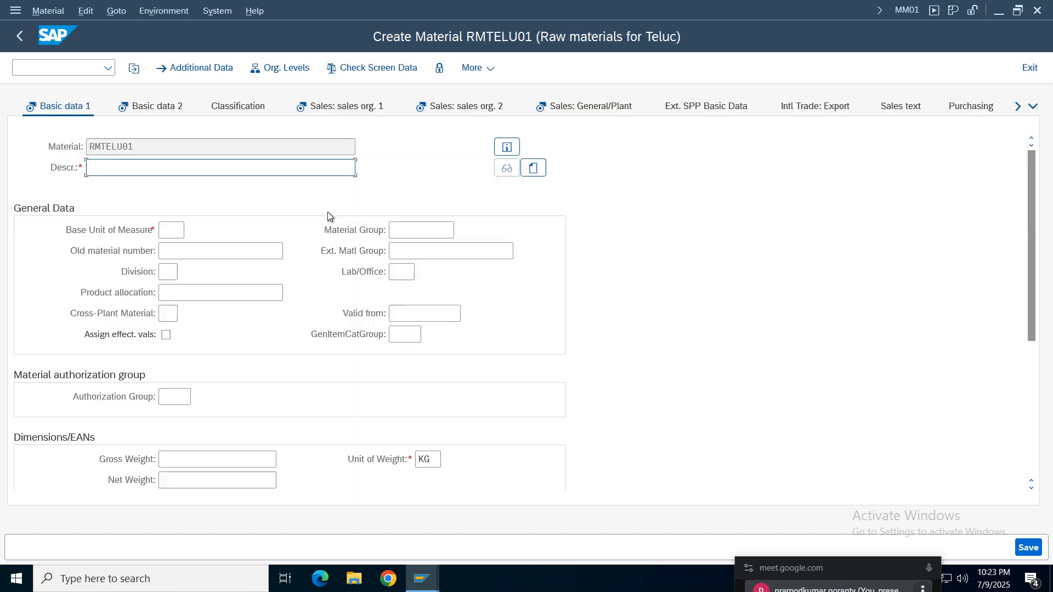
{"action": "left_click", "coordinate": [24, 36]}
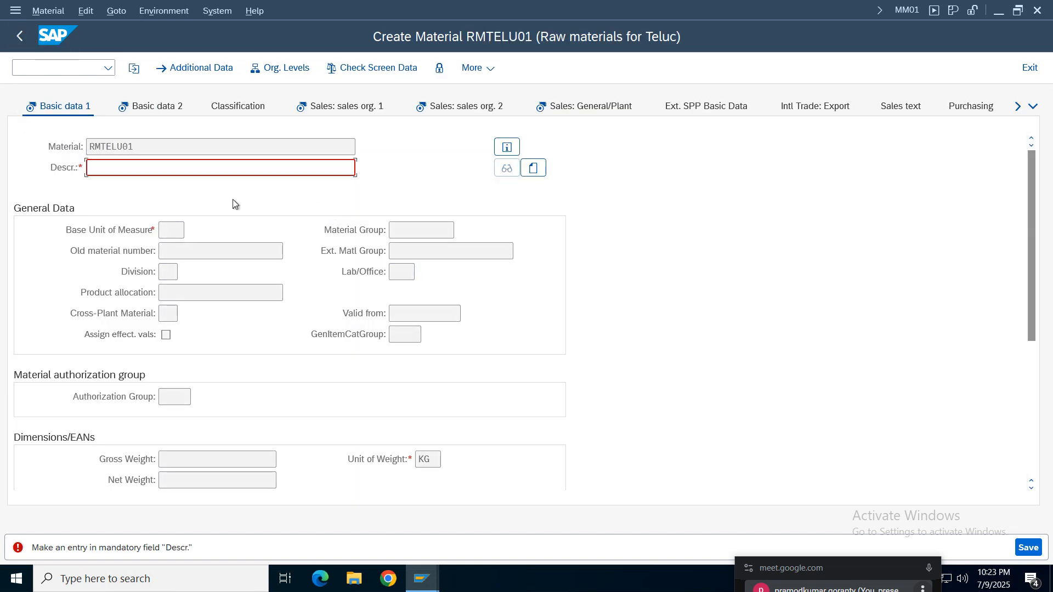
{"action": "left_click", "coordinate": [1030, 67]}
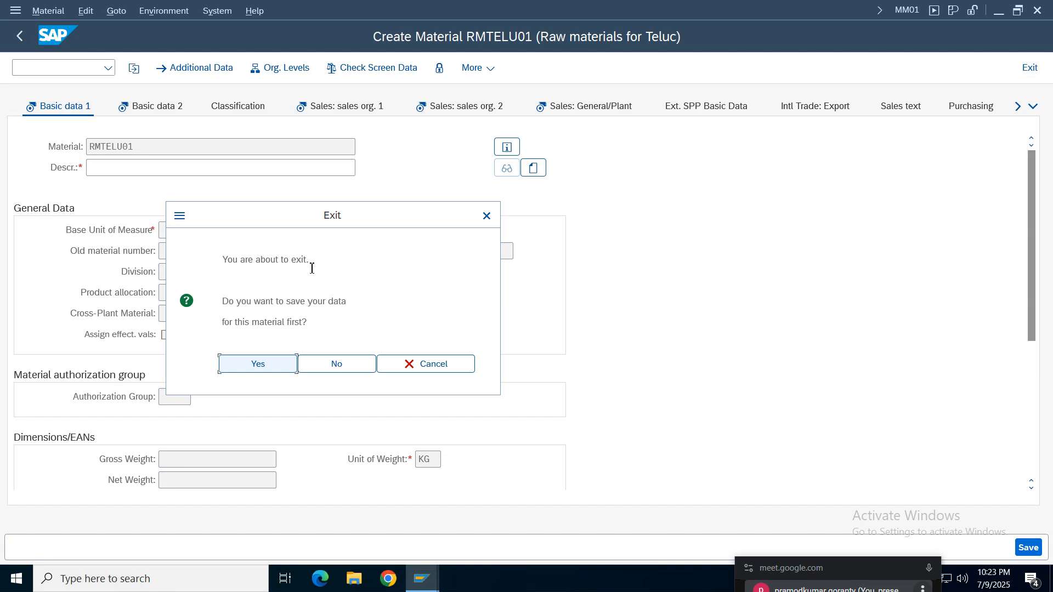
{"action": "left_click", "coordinate": [340, 364]}
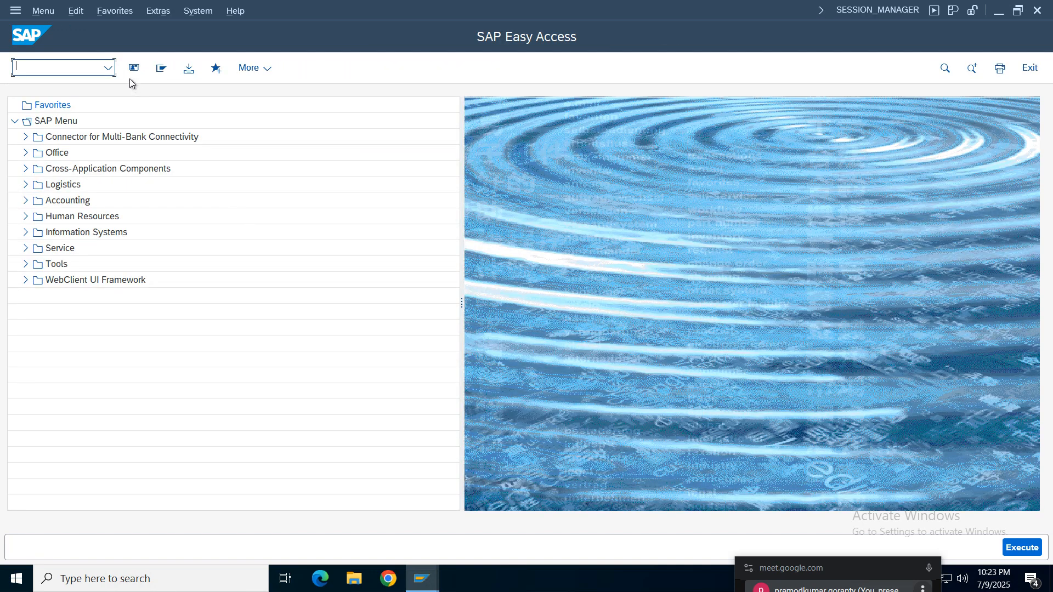
- Start transaction MM01 and enter RMTELU01 as the material to create
{"action": "left_click", "coordinate": [108, 68]}
{"action": "left_click", "coordinate": [28, 88]}
{"action": "key", "text": "Return"}
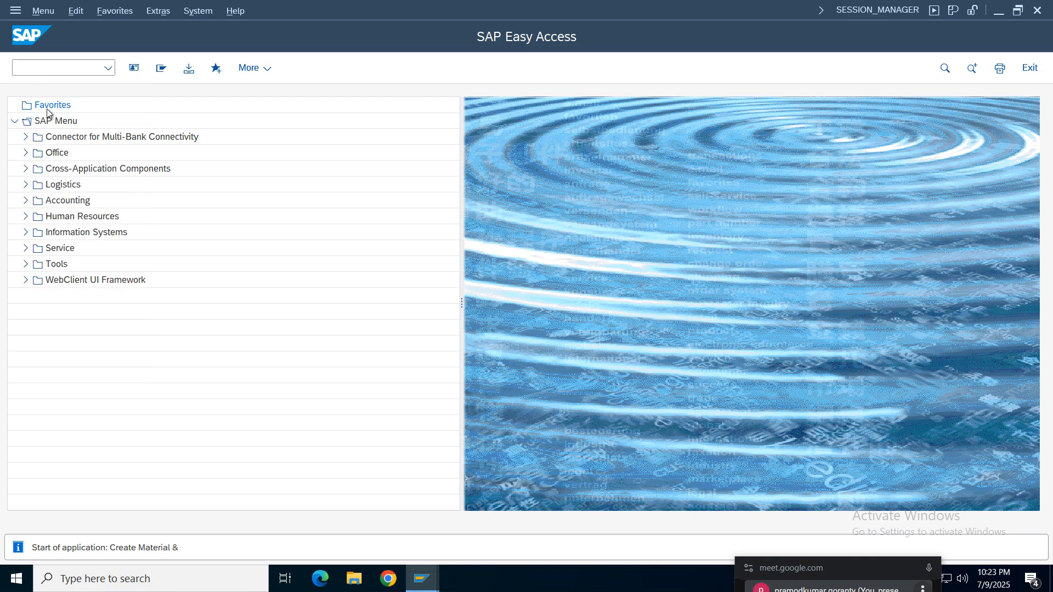
{"action": "left_click", "coordinate": [151, 132]}
{"action": "left_click", "coordinate": [147, 144]}
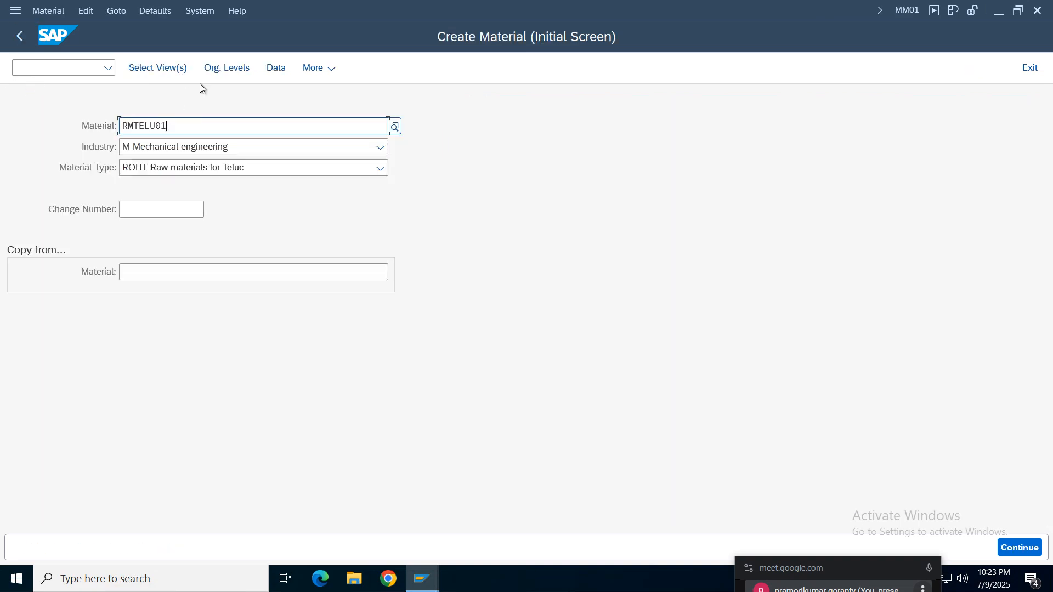
- Exclude the three preselected Sales views for material RMTELU01 and include the MRP 1 and Purchasing views
{"action": "left_click", "coordinate": [161, 68]}
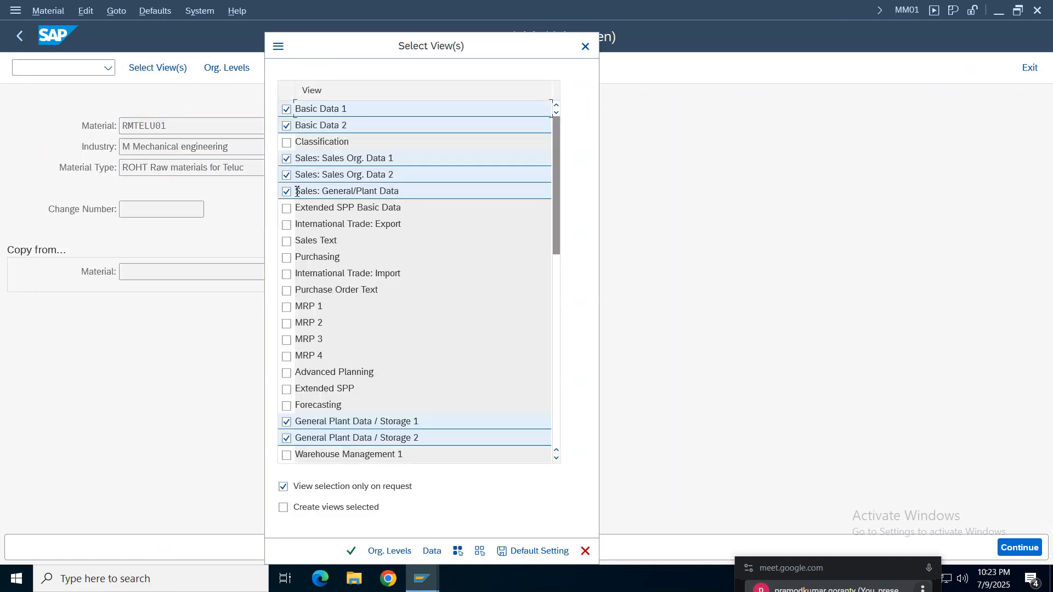
{"action": "left_click", "coordinate": [286, 192]}
{"action": "left_click", "coordinate": [287, 175]}
{"action": "left_click", "coordinate": [286, 158]}
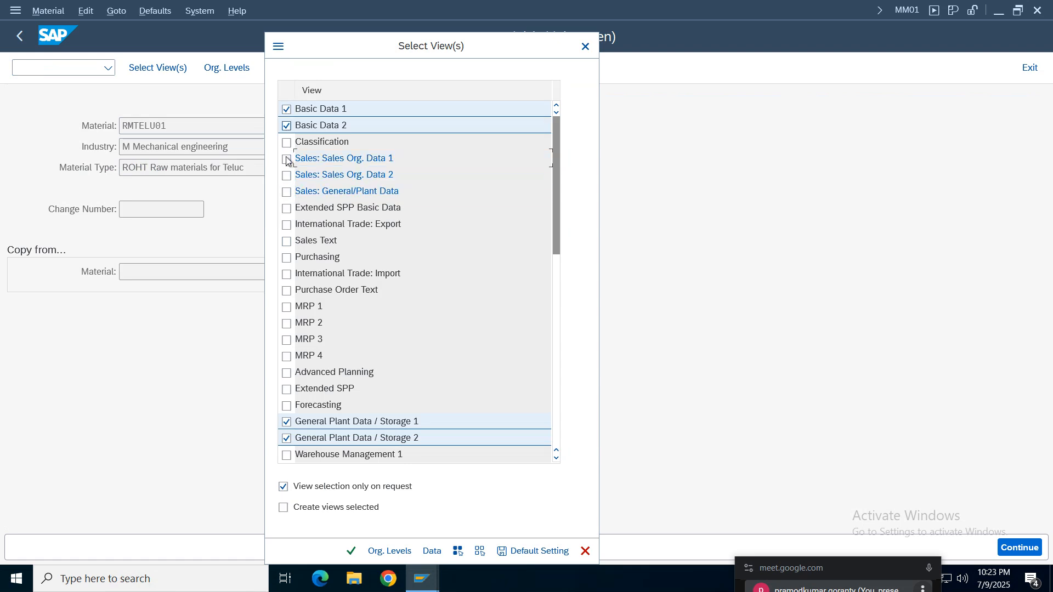
{"action": "left_click", "coordinate": [287, 307]}
{"action": "left_click", "coordinate": [286, 257]}
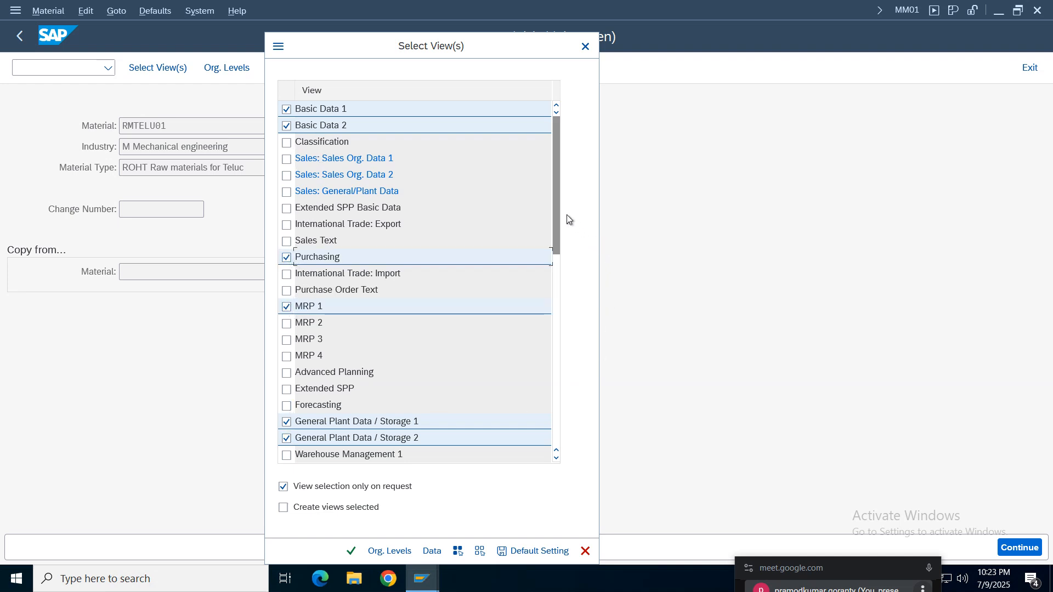
- Add the Costing 1 and Costing 2 views to the selection and confirm the views for the new material
{"action": "scroll", "coordinate": [559, 240], "scroll_direction": "down", "scroll_amount": 2}
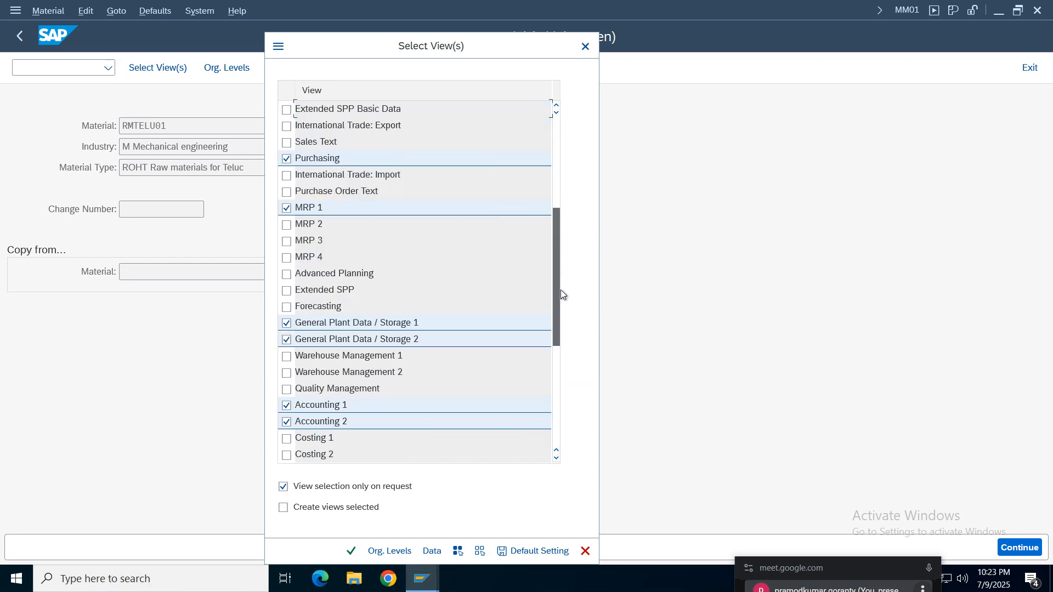
{"action": "scroll", "coordinate": [560, 294], "scroll_direction": "down", "scroll_amount": 3}
{"action": "left_click", "coordinate": [286, 306]}
{"action": "left_click", "coordinate": [286, 323]}
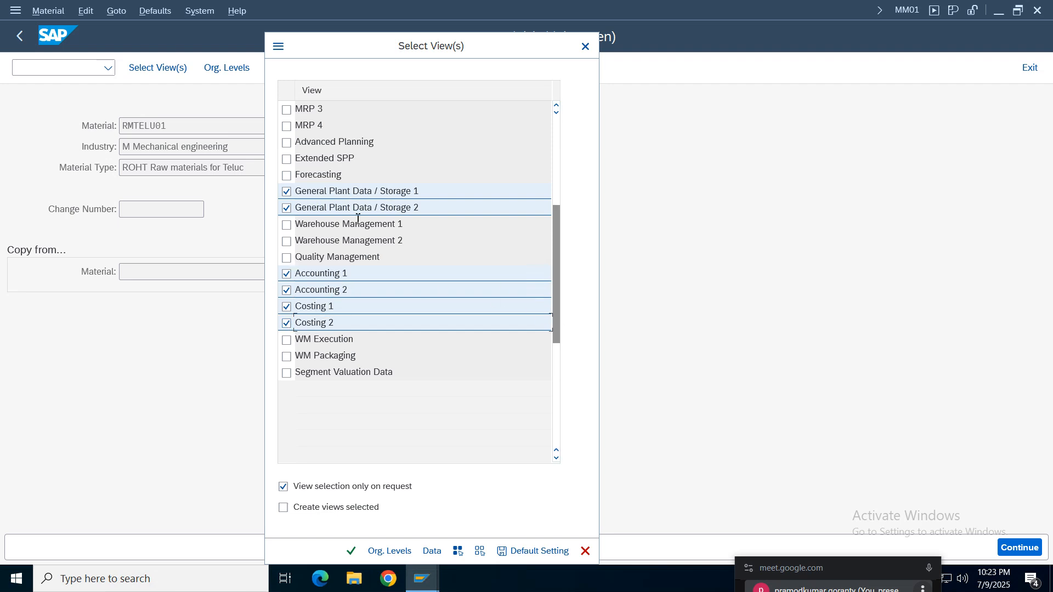
{"action": "left_click_drag", "start_coordinate": [555, 305], "coordinate": [547, 203]}
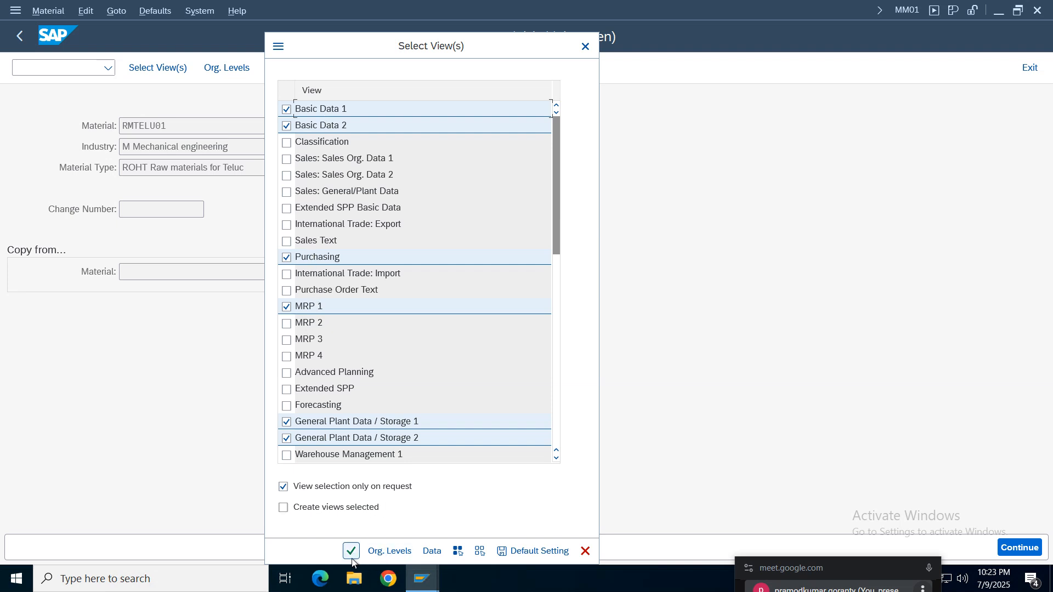
{"action": "left_click", "coordinate": [351, 551]}
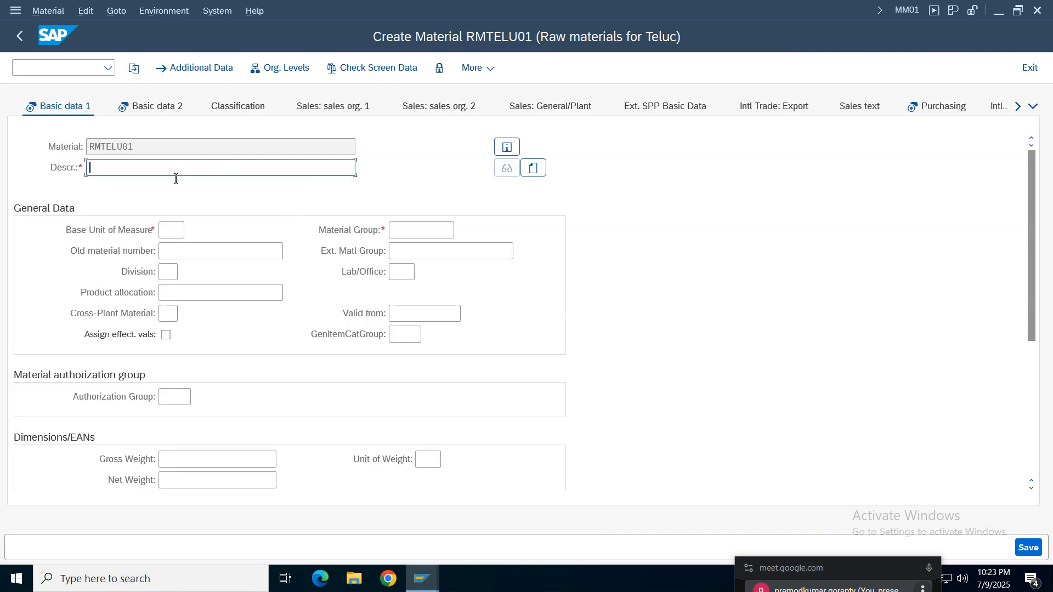
- Enter "Raw matrial for telu RMTELU01" as the material description in Basic data 1, reusing the material number for its ending
{"action": "key", "text": "Return"}
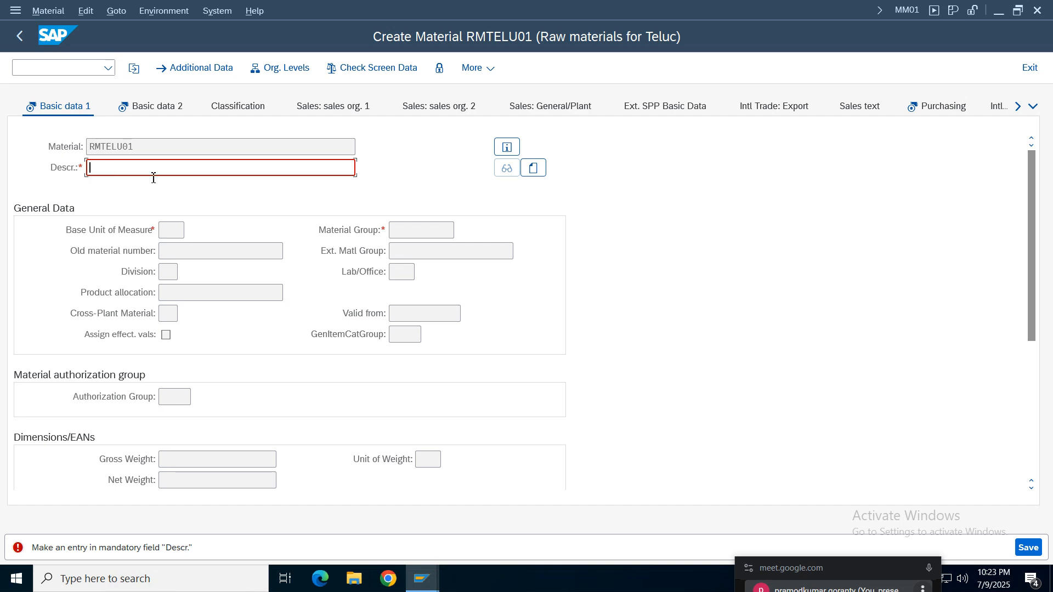
{"action": "left_click", "coordinate": [91, 168]}
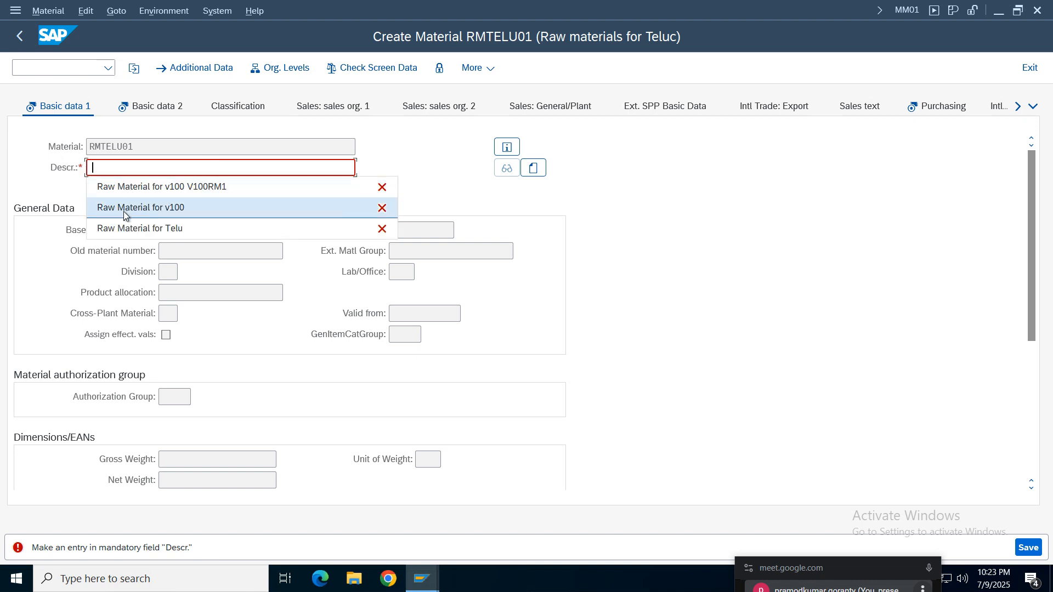
{"action": "left_click", "coordinate": [93, 169]}
{"action": "type", "text": "Ra"}
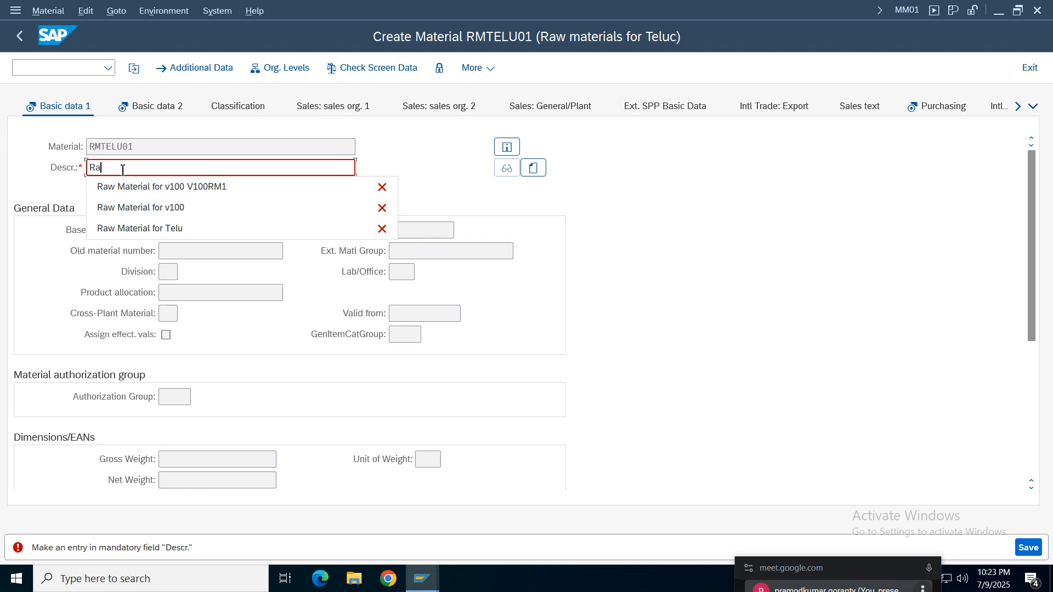
{"action": "type", "text": "w materia"}
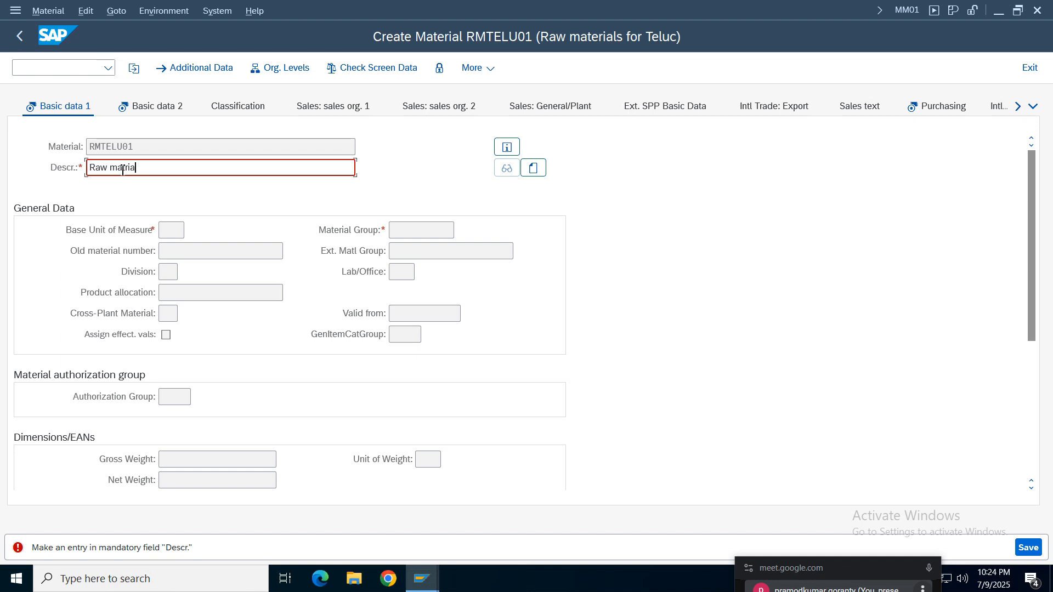
{"action": "type", "text": "l for telu"}
{"action": "left_click_drag", "start_coordinate": [136, 143], "coordinate": [77, 145]}
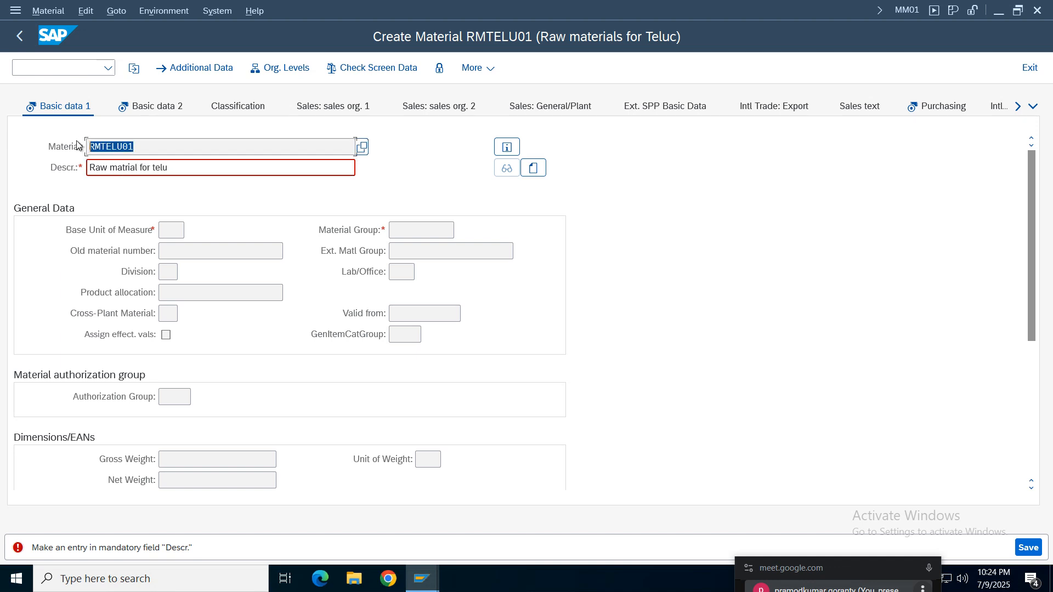
{"action": "left_click", "coordinate": [243, 164]}
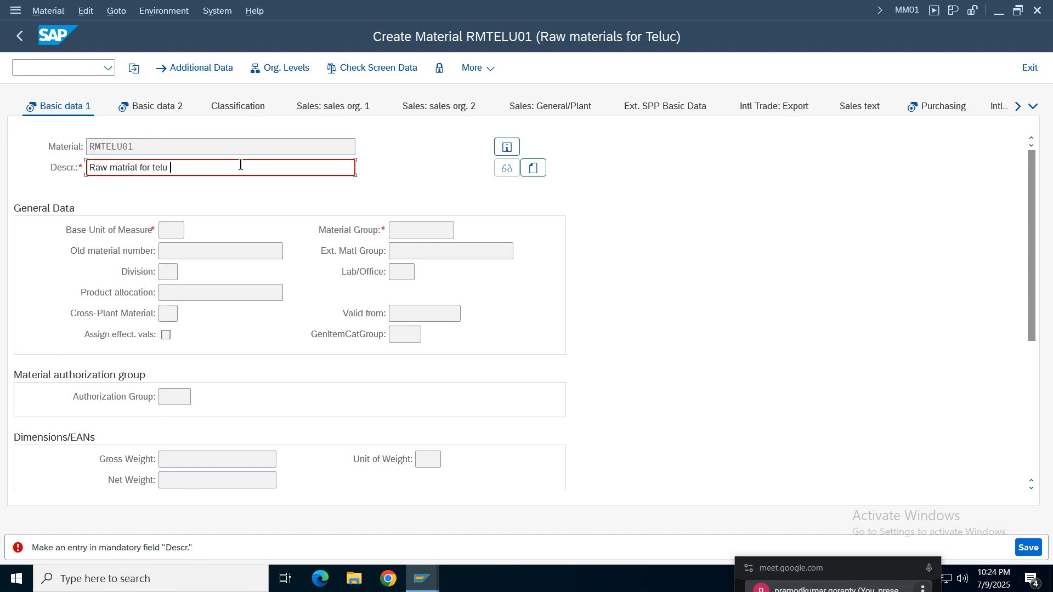
{"action": "key", "text": "ctrl+v"}
{"action": "key", "text": "Return"}
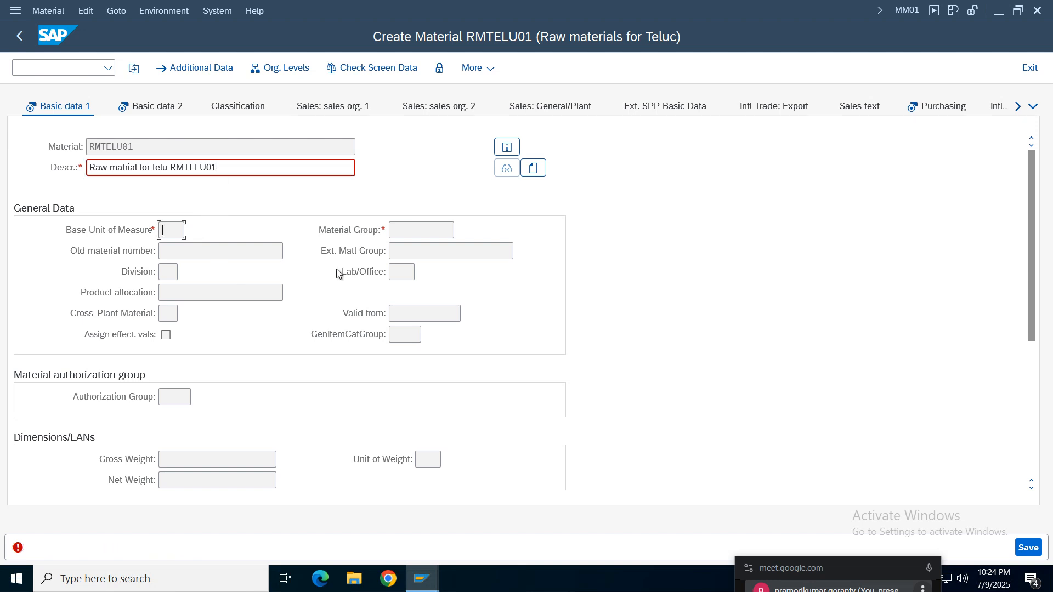
- Set the base unit of measure to kg and confirm the entry
{"action": "left_click", "coordinate": [170, 231]}
{"action": "left_click", "coordinate": [179, 250]}
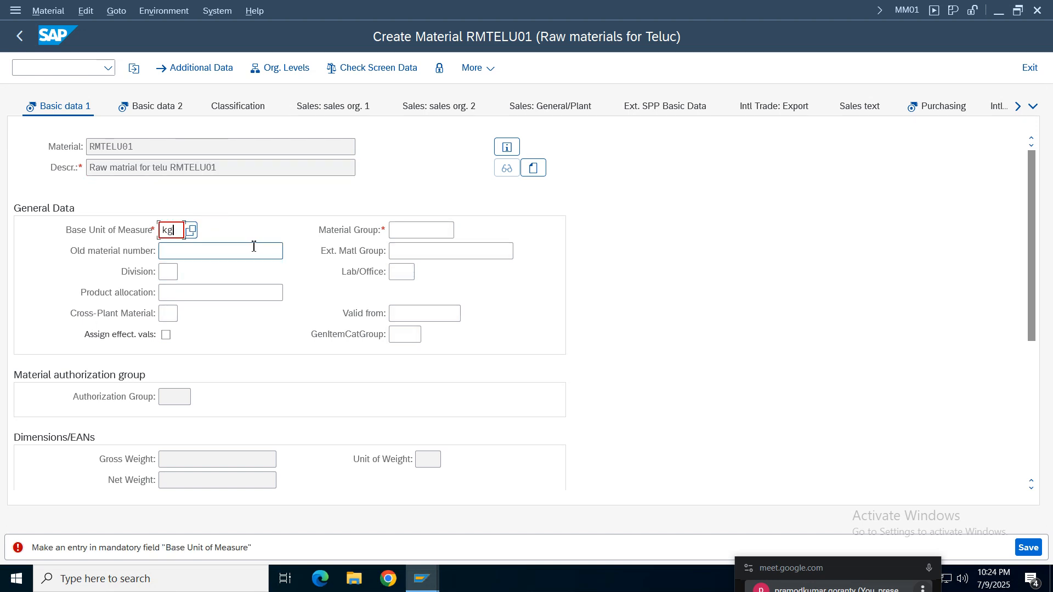
{"action": "key", "text": "Return"}
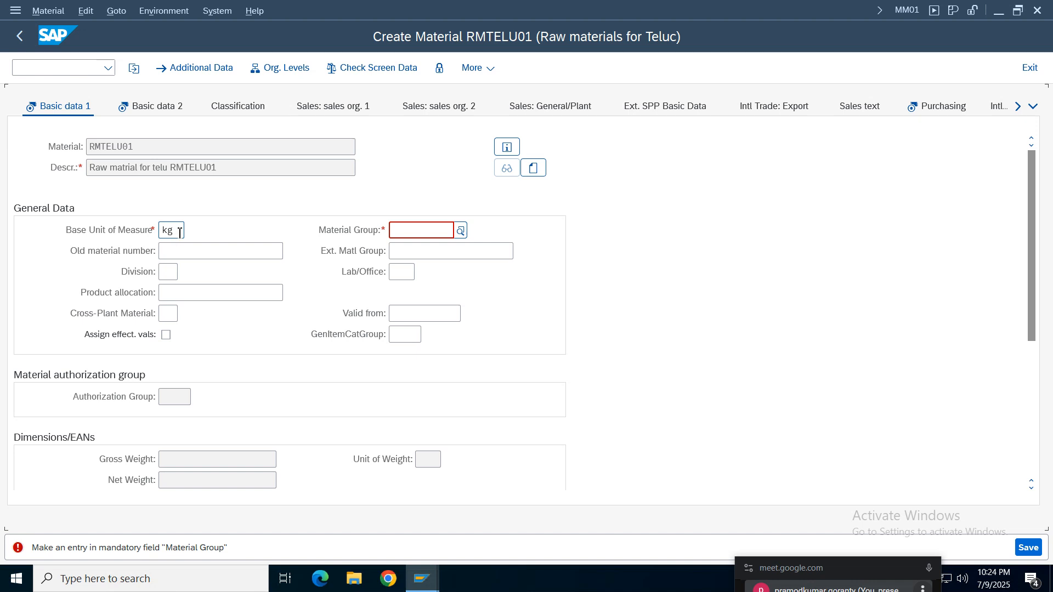
- Look through the list of possible base units of measure and close it without choosing another unit
{"action": "left_click", "coordinate": [173, 253]}
{"action": "left_click", "coordinate": [177, 237]}
{"action": "left_click", "coordinate": [181, 236]}
{"action": "left_click", "coordinate": [191, 231]}
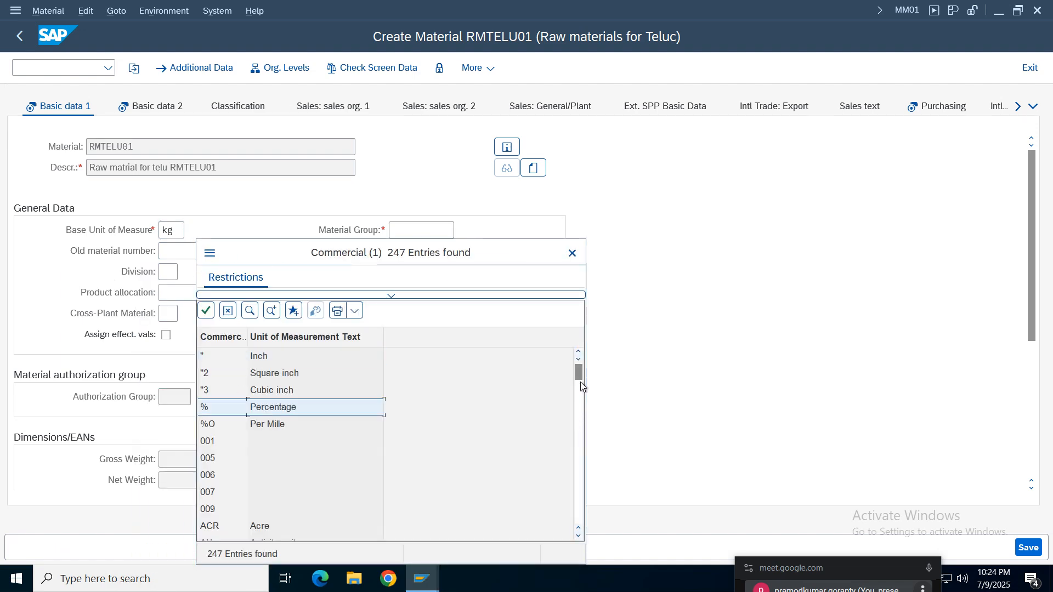
{"action": "left_click_drag", "start_coordinate": [579, 379], "coordinate": [578, 451]}
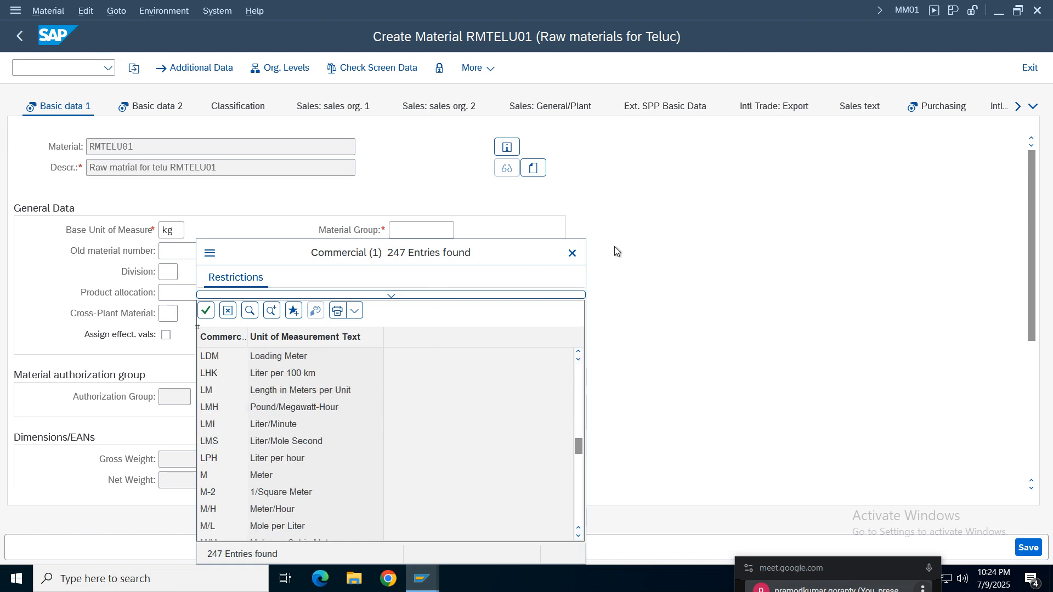
{"action": "left_click", "coordinate": [572, 253]}
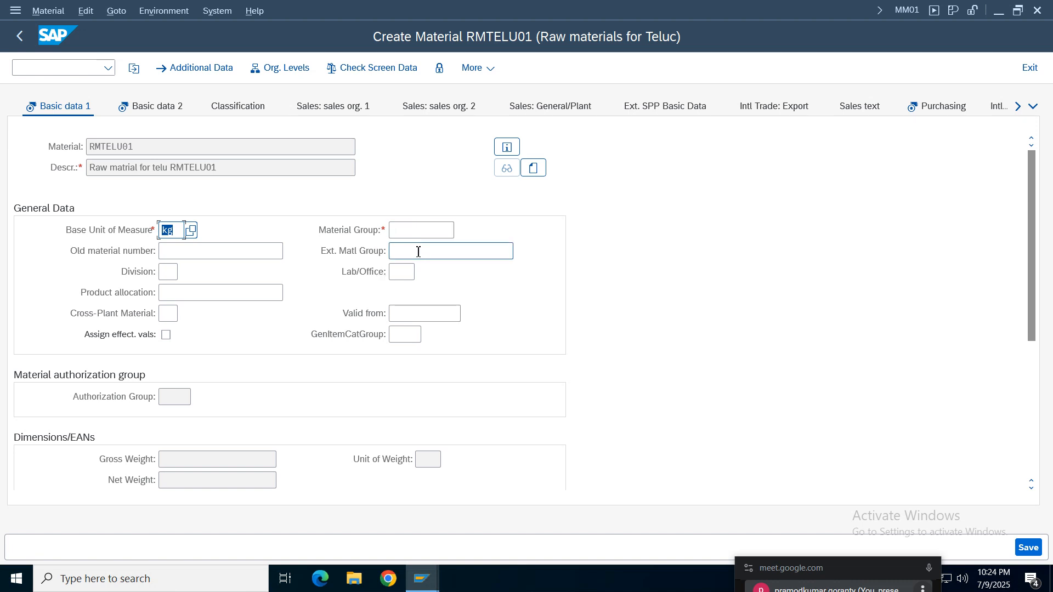
- Assign material group 01 from the list of material groups and continue past the basic data
{"action": "left_click", "coordinate": [403, 230]}
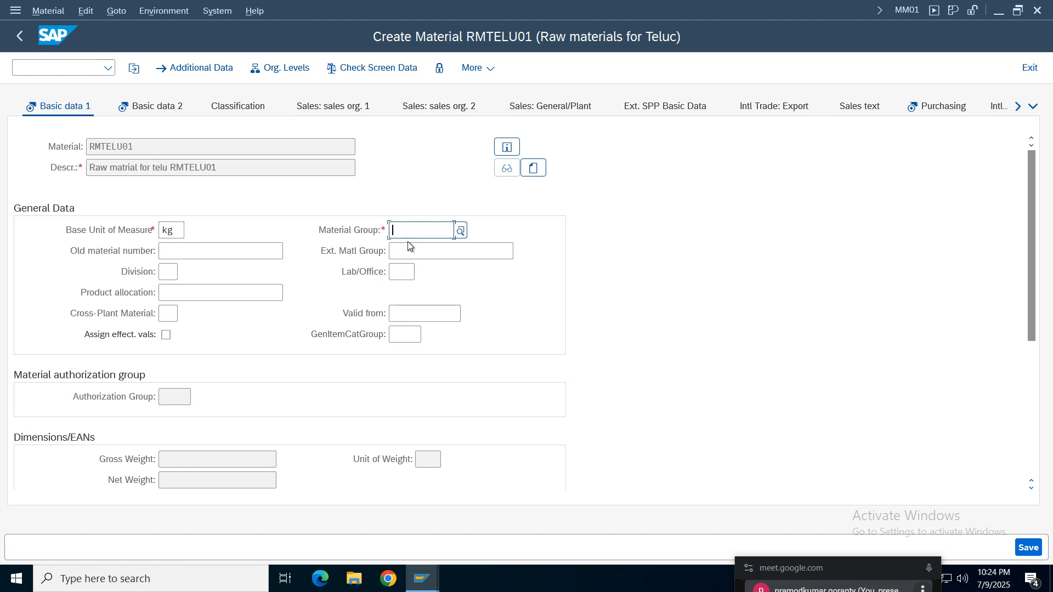
{"action": "left_click", "coordinate": [463, 232]}
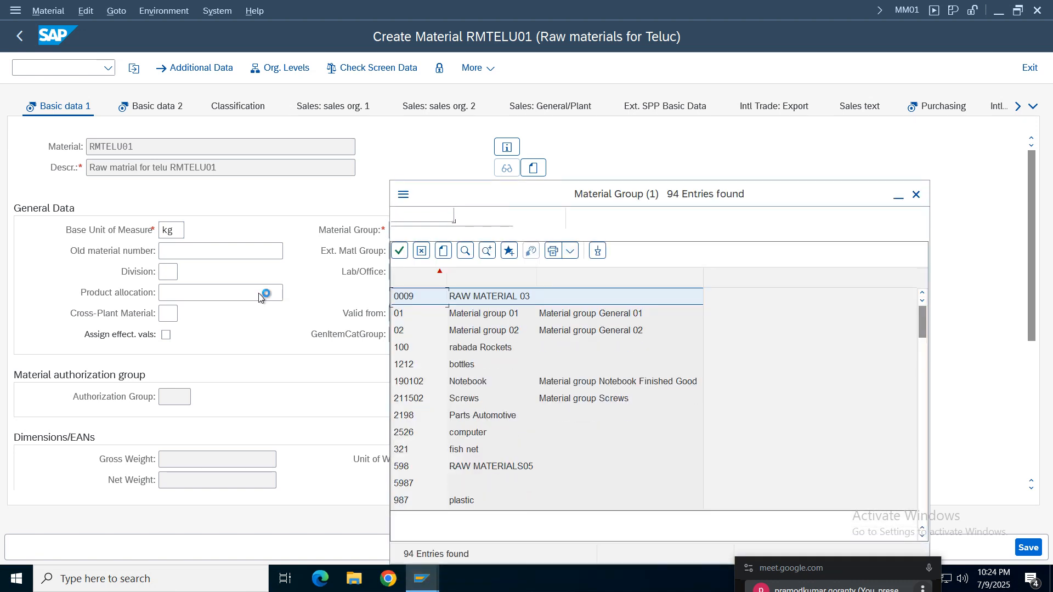
{"action": "double_click", "coordinate": [466, 317]}
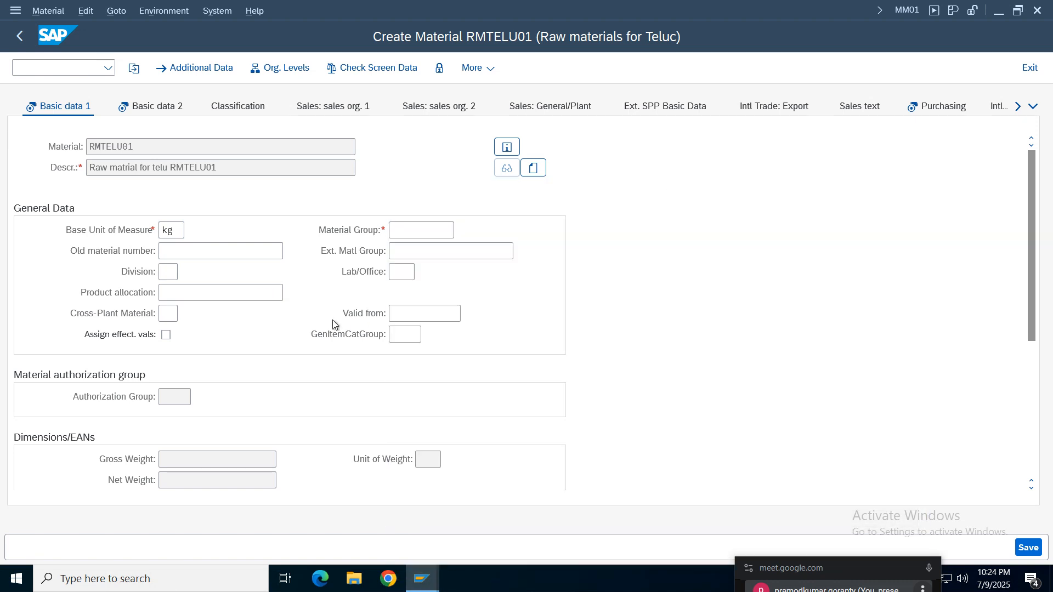
{"action": "key", "text": "Return"}
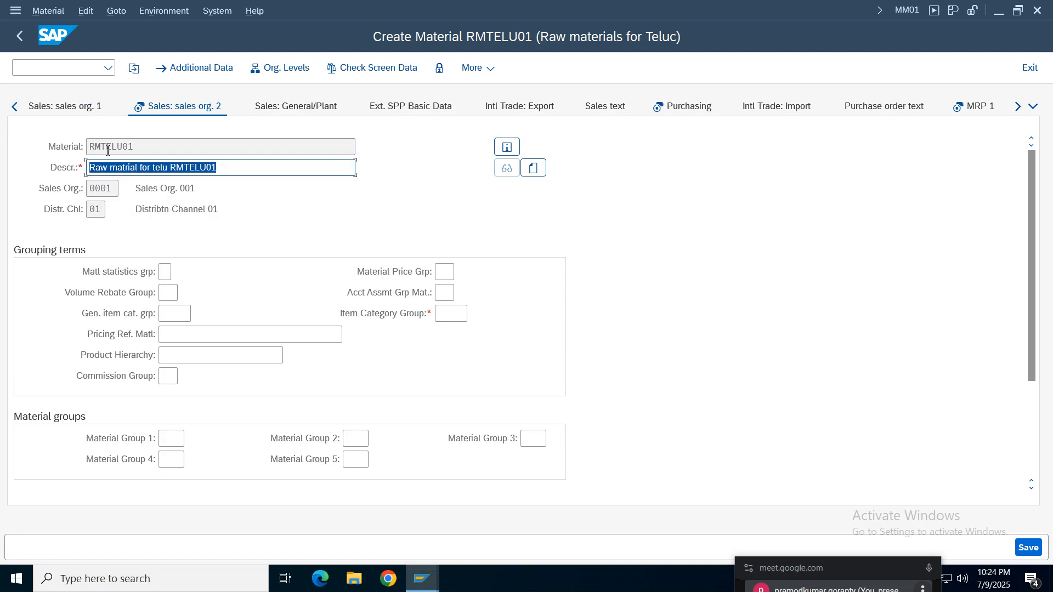
- Try to continue past the Sales: sales org. 2 view, and exit the material creation without saving the data
{"action": "left_click", "coordinate": [217, 188]}
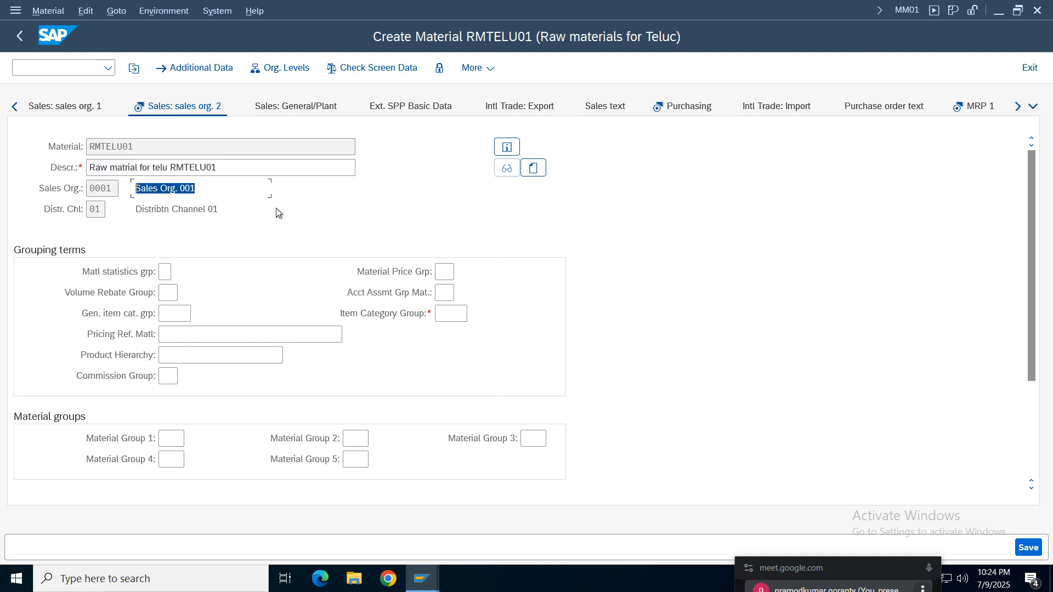
{"action": "key", "text": "Return"}
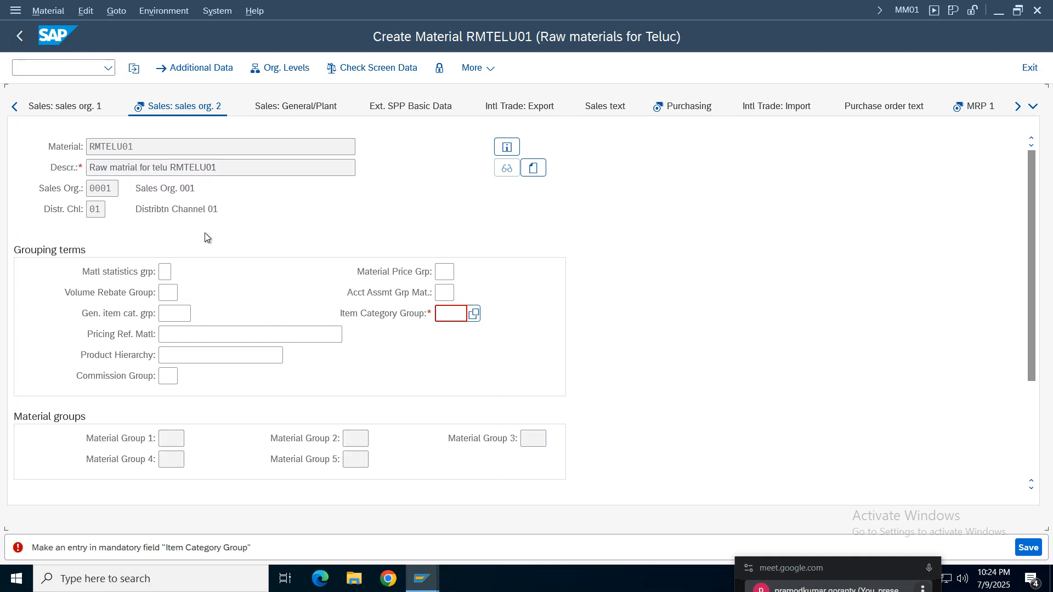
{"action": "left_click", "coordinate": [1044, 76]}
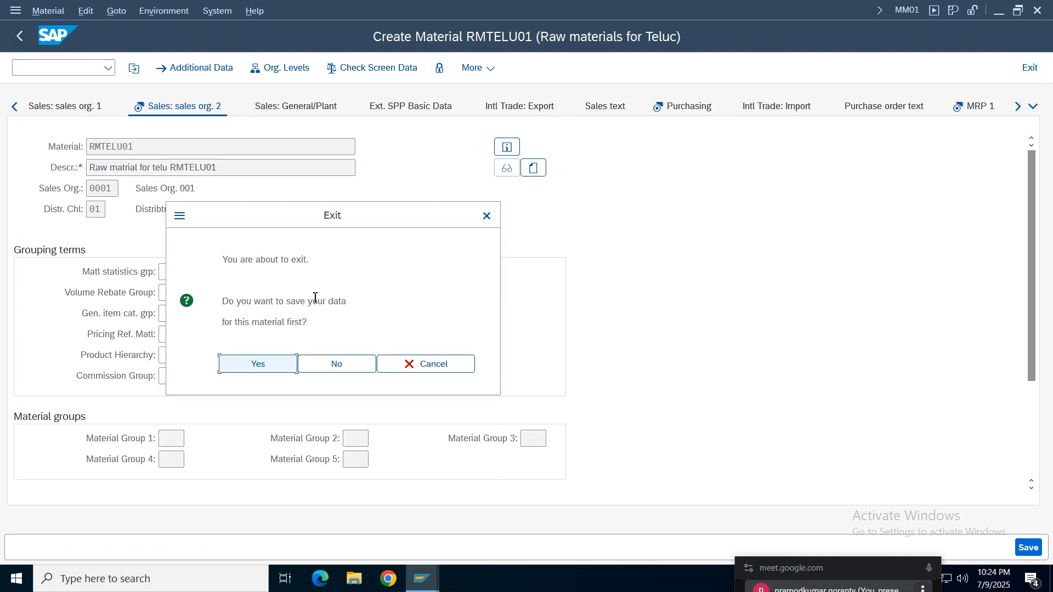
{"action": "left_click", "coordinate": [336, 372]}
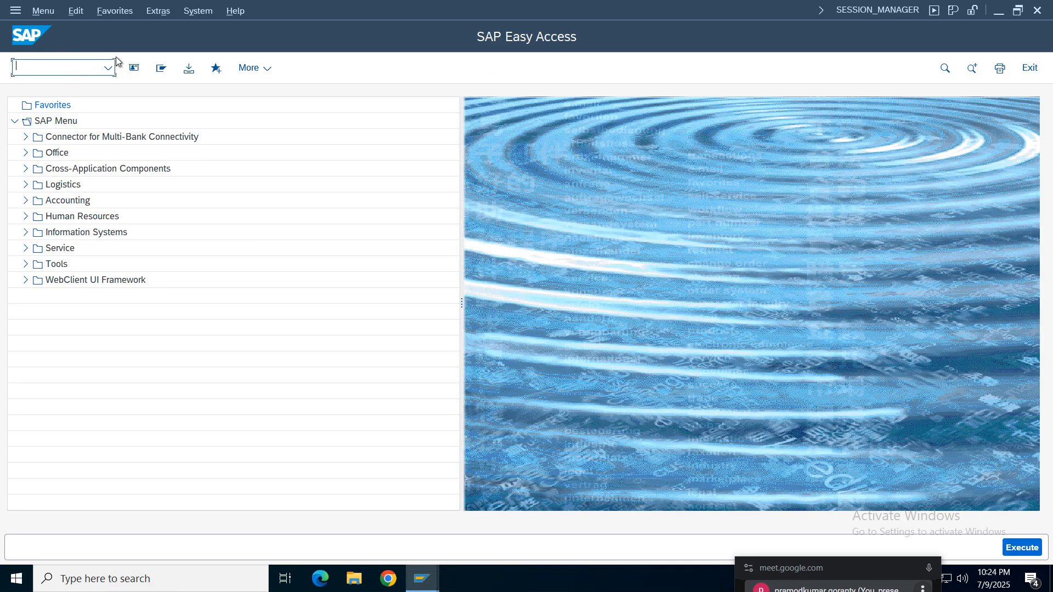
- Restart transaction MM01 and enter RMTELU01 as the material to create
{"action": "left_click", "coordinate": [110, 67]}
{"action": "left_click", "coordinate": [30, 86]}
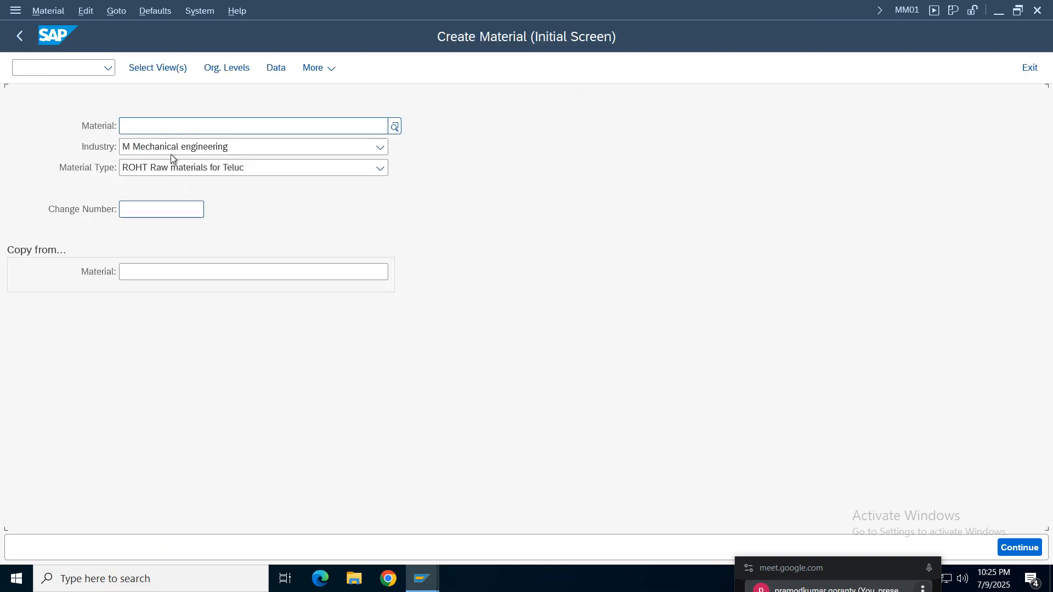
{"action": "left_click", "coordinate": [153, 125]}
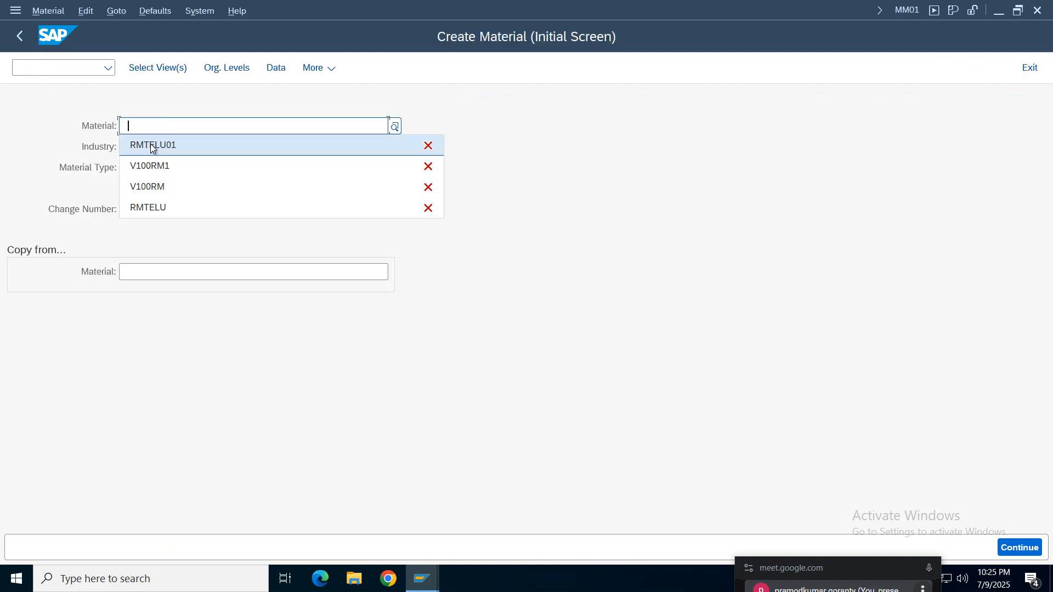
{"action": "left_click", "coordinate": [150, 144]}
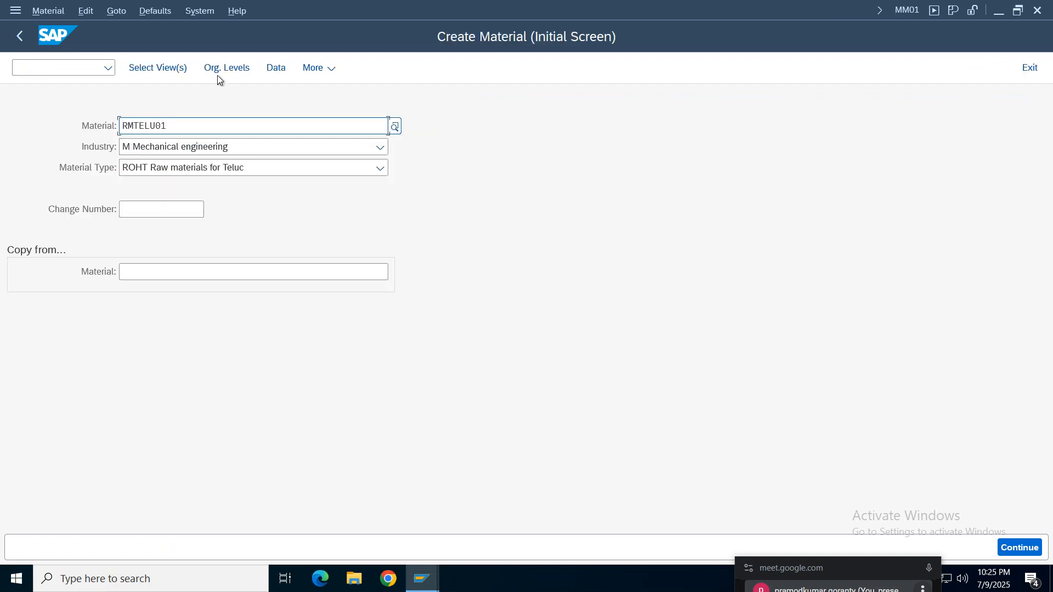
- Exclude Sales: Sales Org. Data 1, Sales: Sales Org. Data 2 and Sales: General/Plant Data from the material's view selection
{"action": "left_click", "coordinate": [157, 70]}
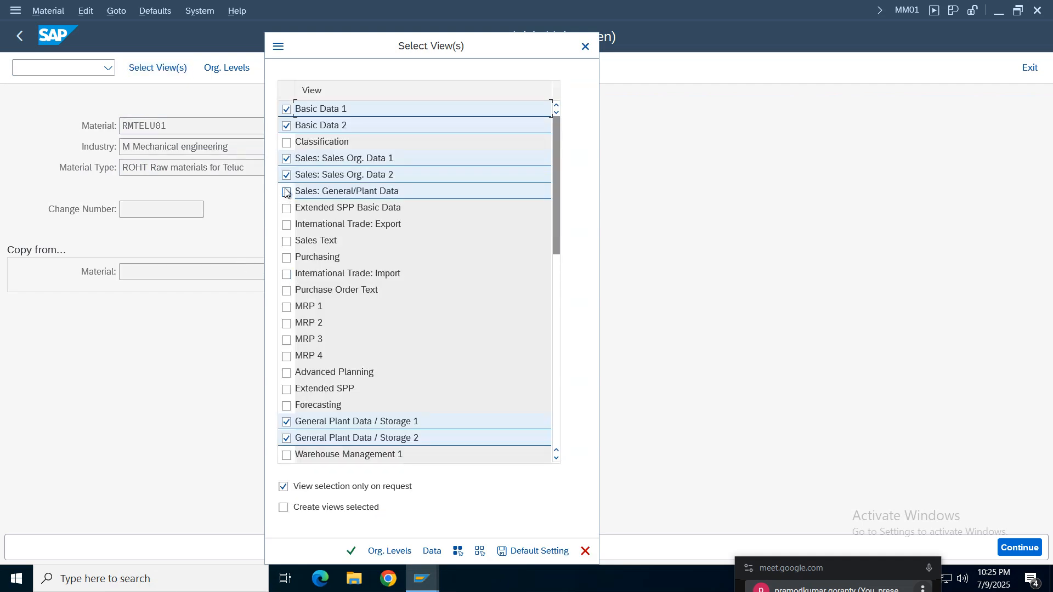
{"action": "left_click", "coordinate": [286, 192]}
{"action": "left_click", "coordinate": [286, 175]}
{"action": "left_click", "coordinate": [286, 159]}
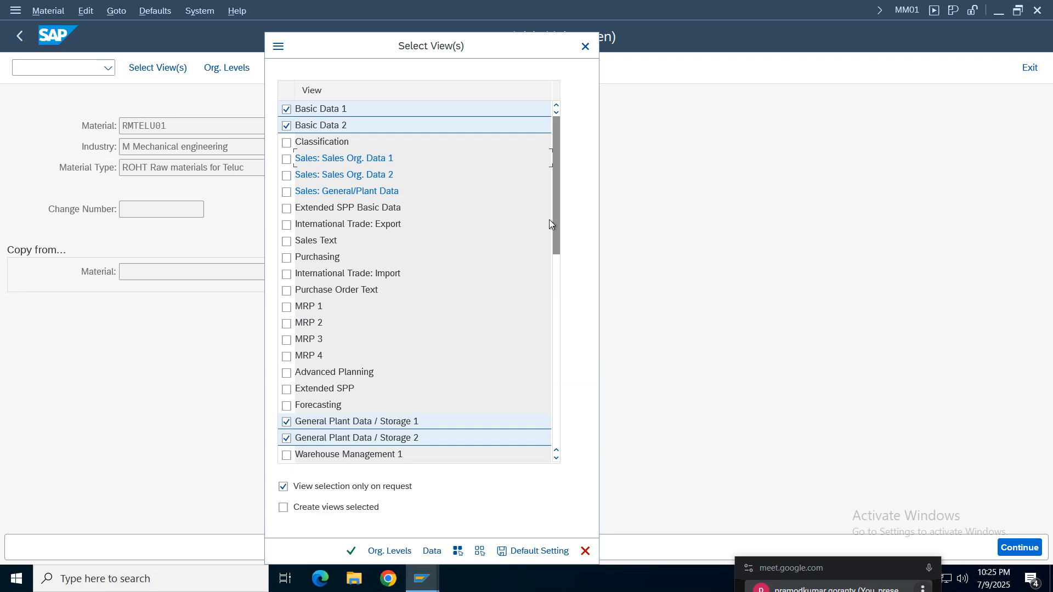
- Add the MRP 1, Purchasing and Costing 1 views to the selection and close the view list
{"action": "left_click", "coordinate": [286, 307]}
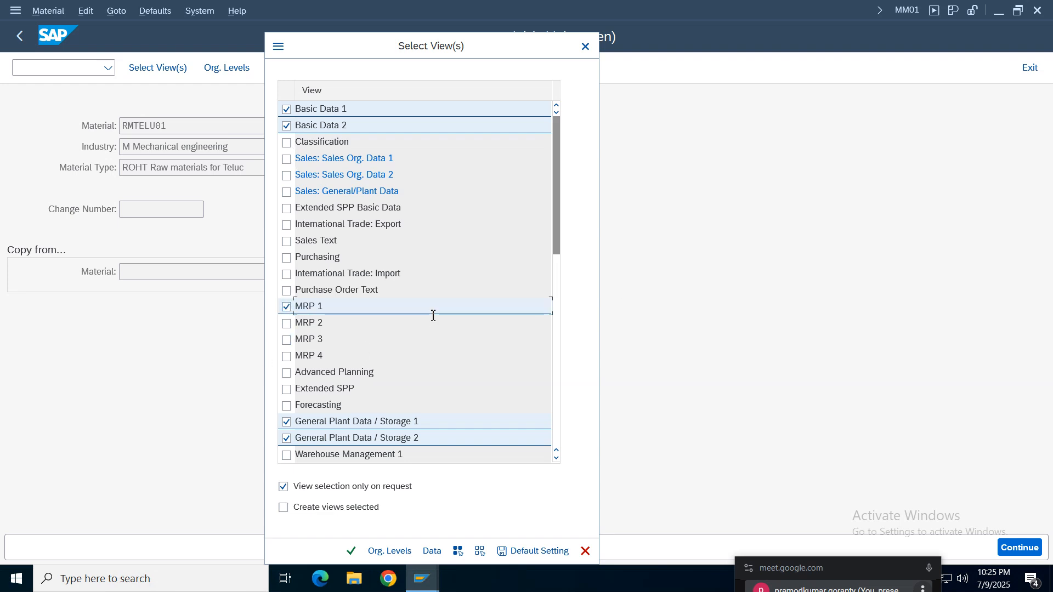
{"action": "left_click", "coordinate": [286, 258]}
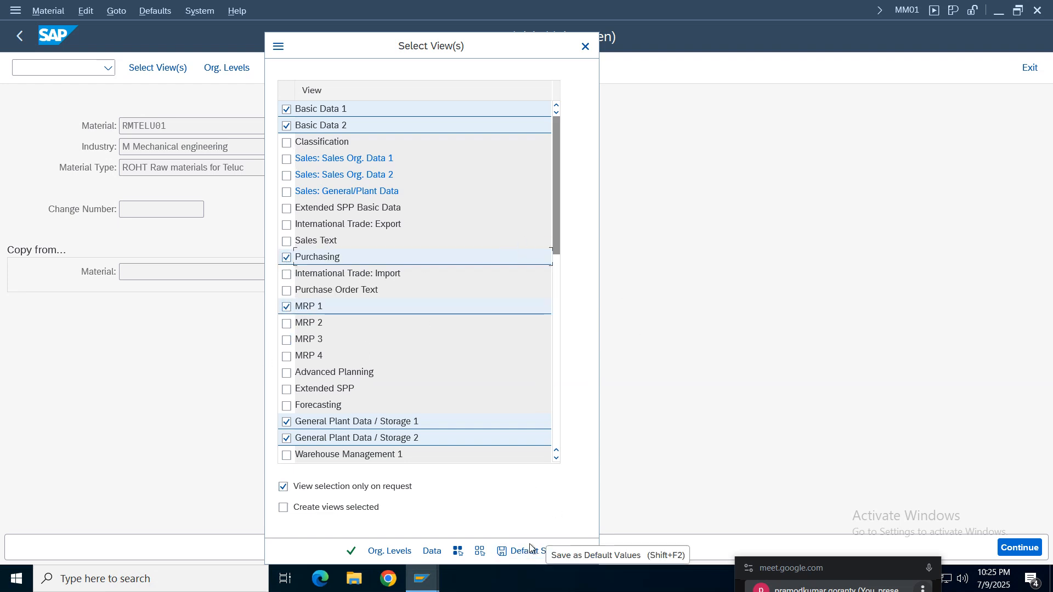
{"action": "left_click_drag", "start_coordinate": [555, 231], "coordinate": [543, 280]}
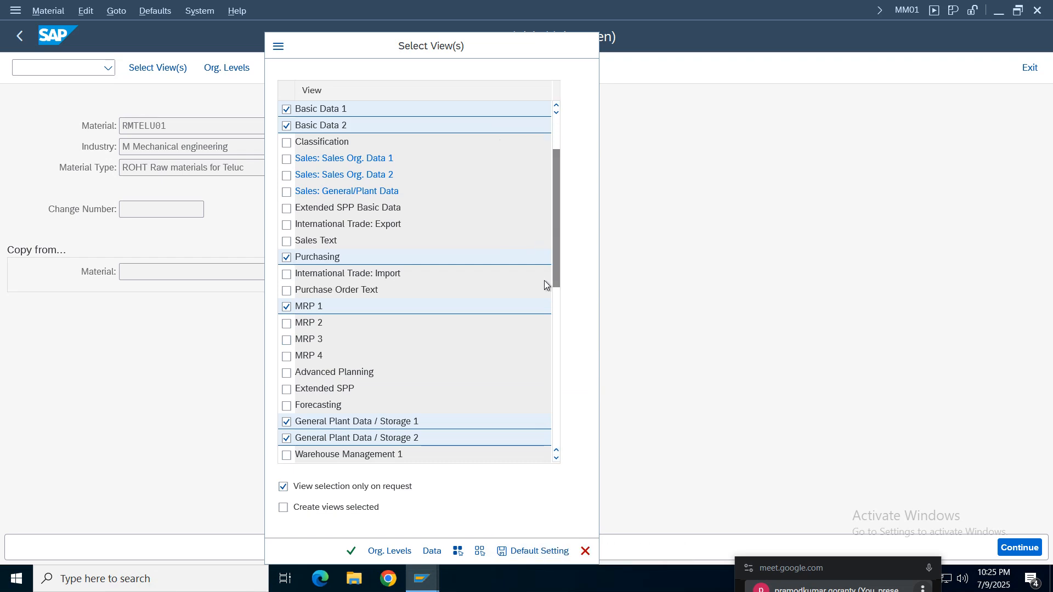
{"action": "left_click", "coordinate": [286, 454]}
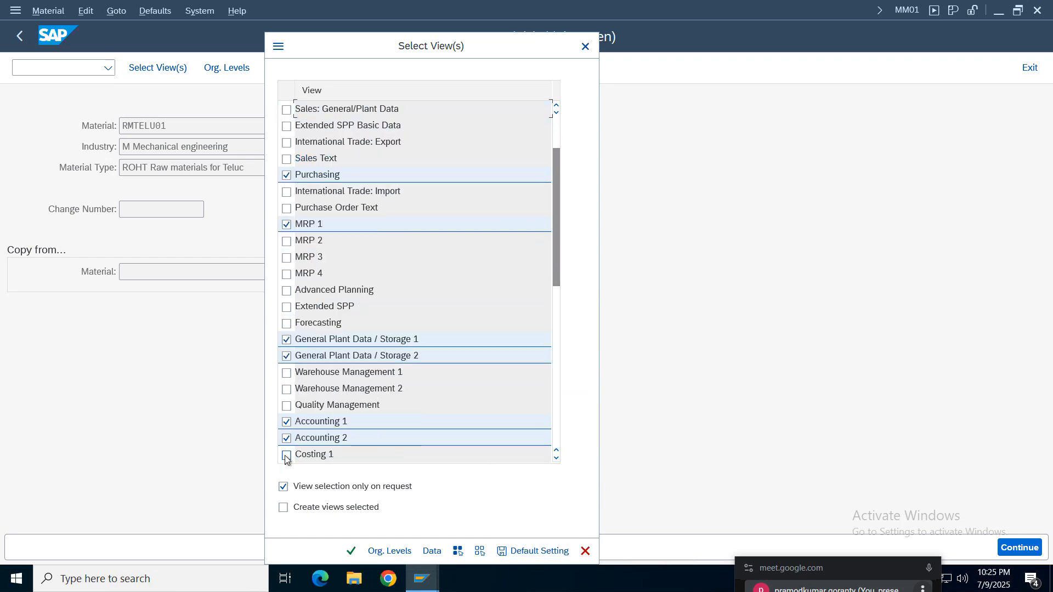
{"action": "left_click_drag", "start_coordinate": [558, 217], "coordinate": [557, 249]}
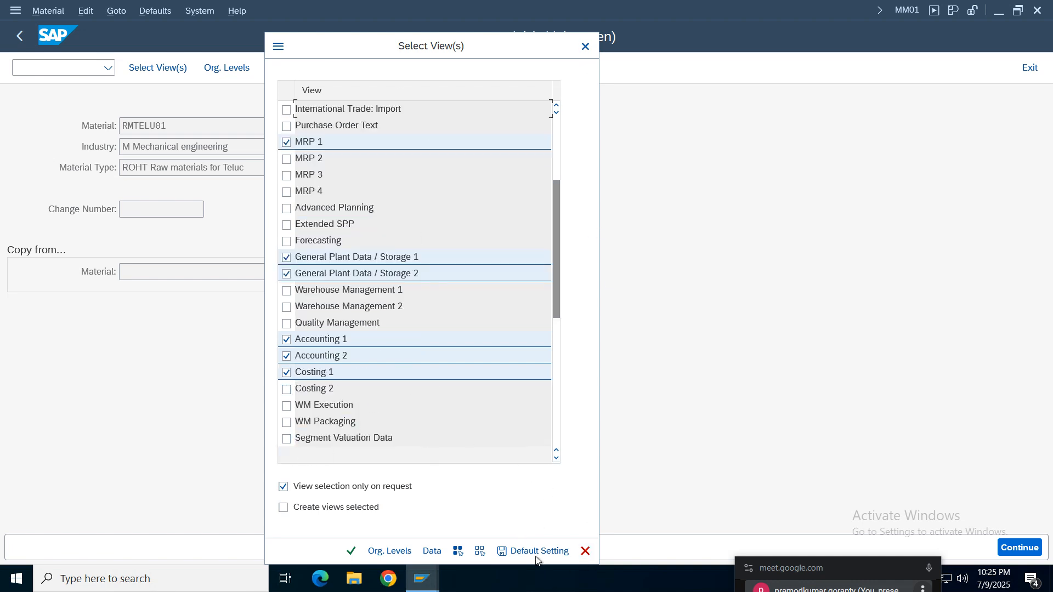
{"action": "left_click", "coordinate": [585, 46]}
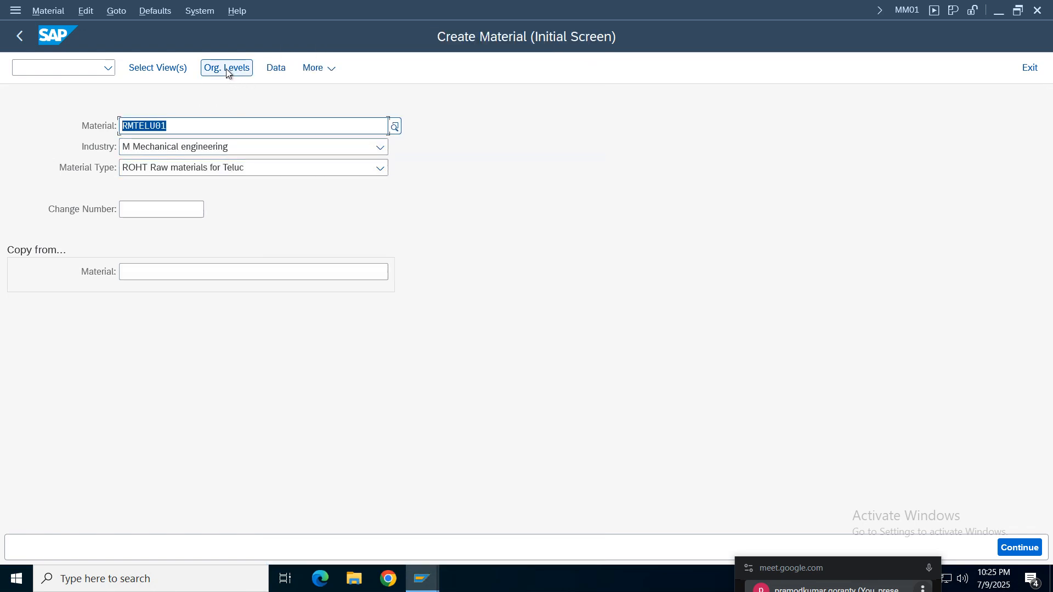
- Set the plant to TELU in the organizational levels and try TELU as the storage location, dismissing the error
{"action": "left_click", "coordinate": [236, 68]}
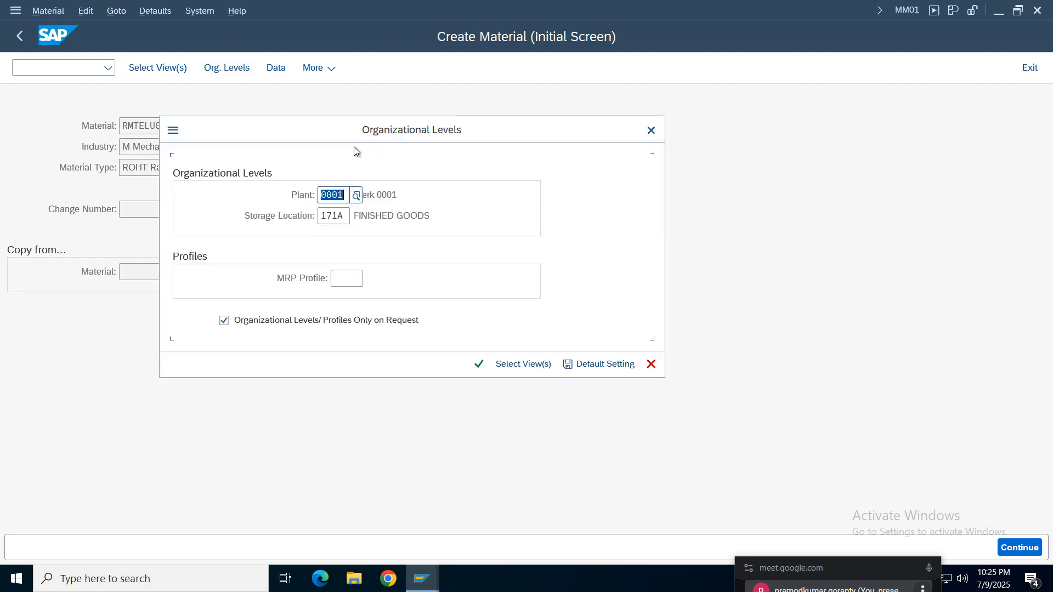
{"action": "left_click_drag", "start_coordinate": [338, 132], "coordinate": [603, 135]}
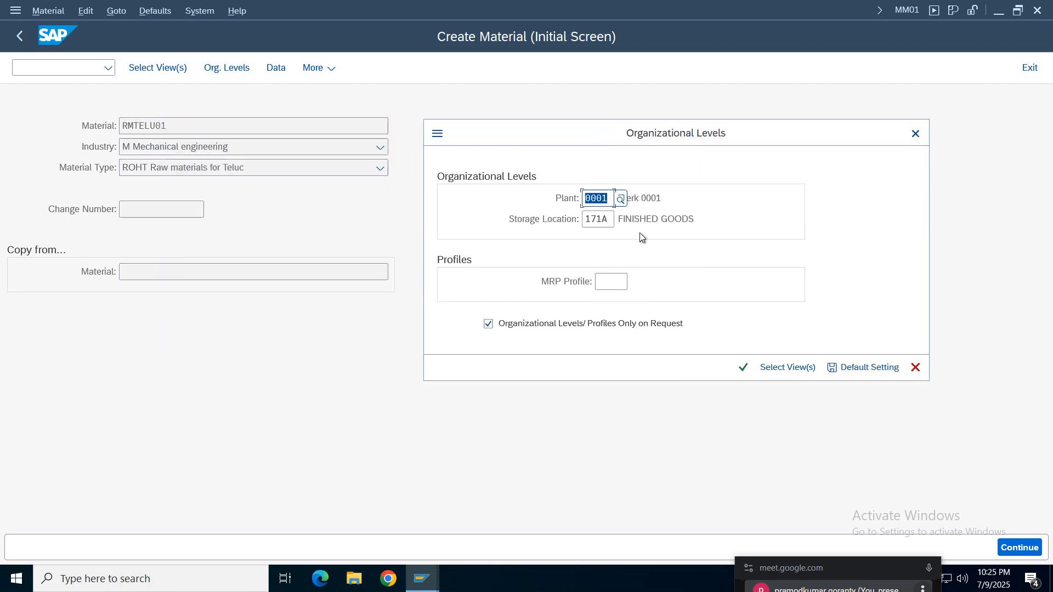
{"action": "type", "text": "telu"}
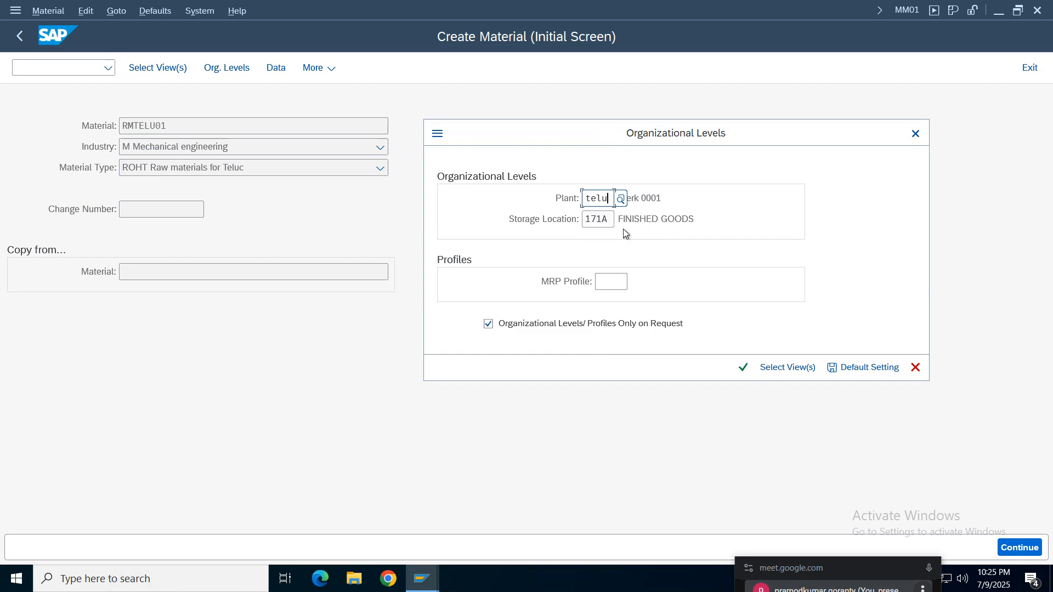
{"action": "key", "text": "Tab"}
{"action": "type", "text": "t"}
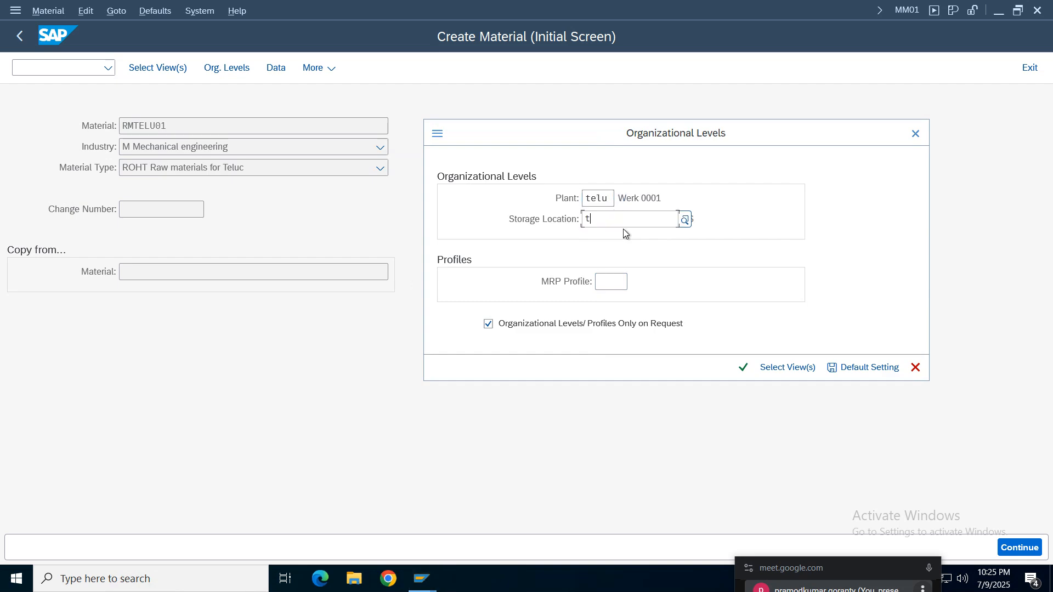
{"action": "type", "text": "elu"}
{"action": "key", "text": "Return"}
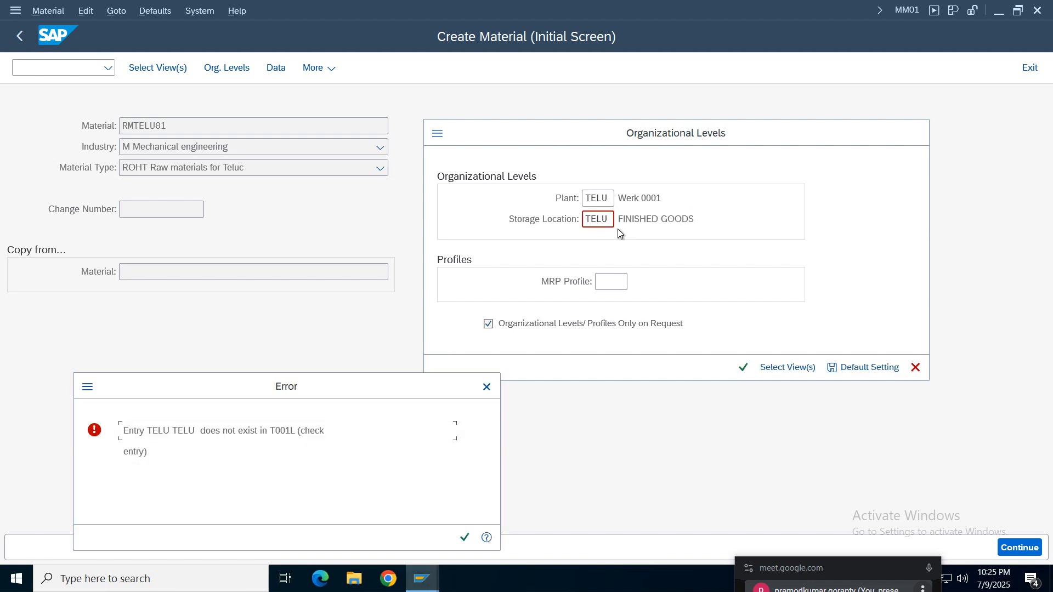
{"action": "left_click", "coordinate": [487, 387]}
- Choose storage location SLTE of plant TELU from the possible entries and confirm the organizational levels
{"action": "key", "text": "F4"}
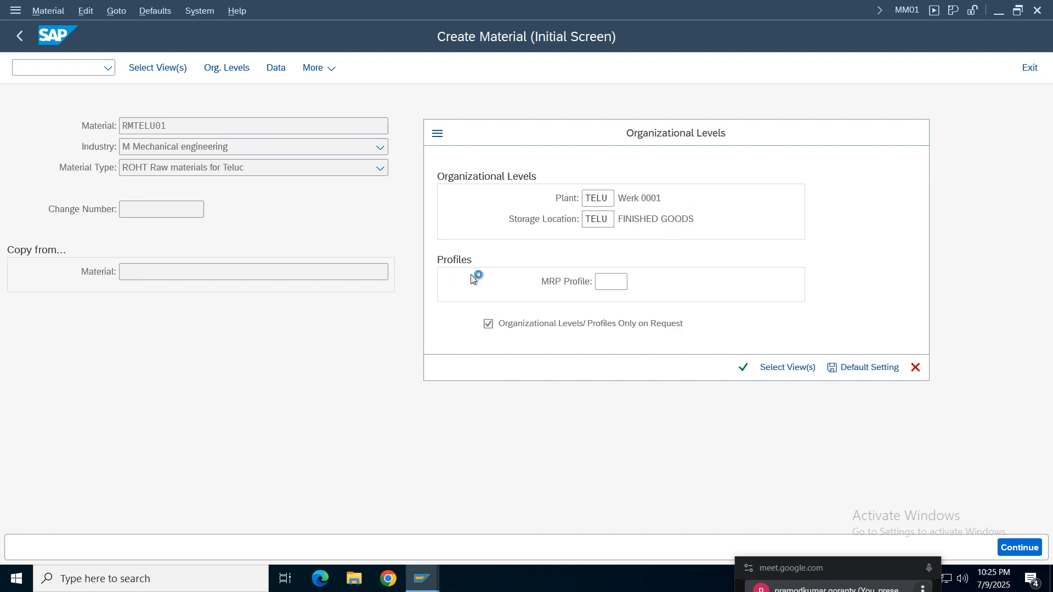
{"action": "left_click", "coordinate": [178, 463]}
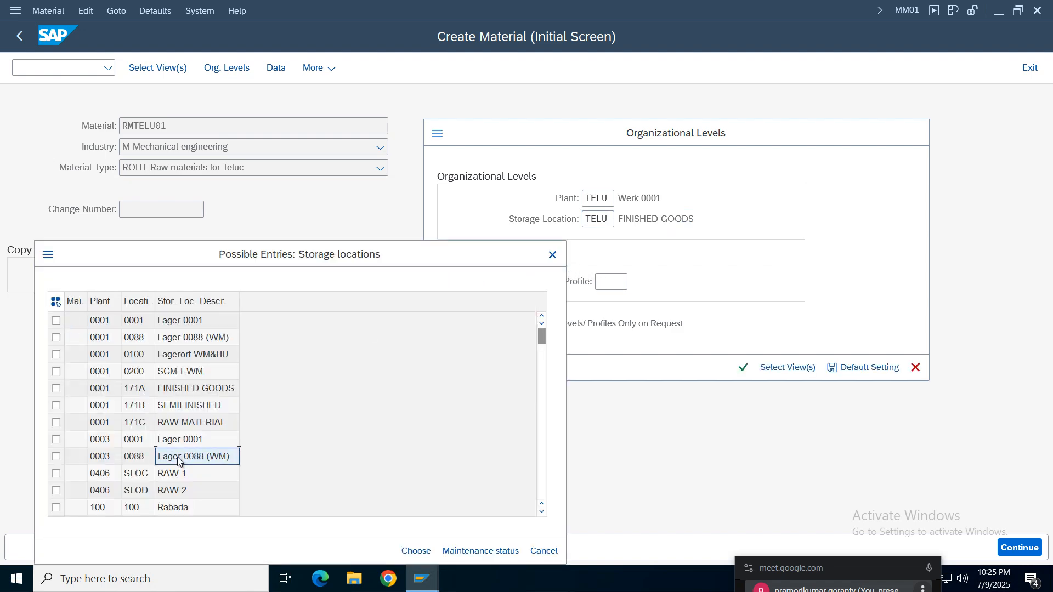
{"action": "scroll", "coordinate": [179, 462], "scroll_direction": "down", "scroll_amount": 4}
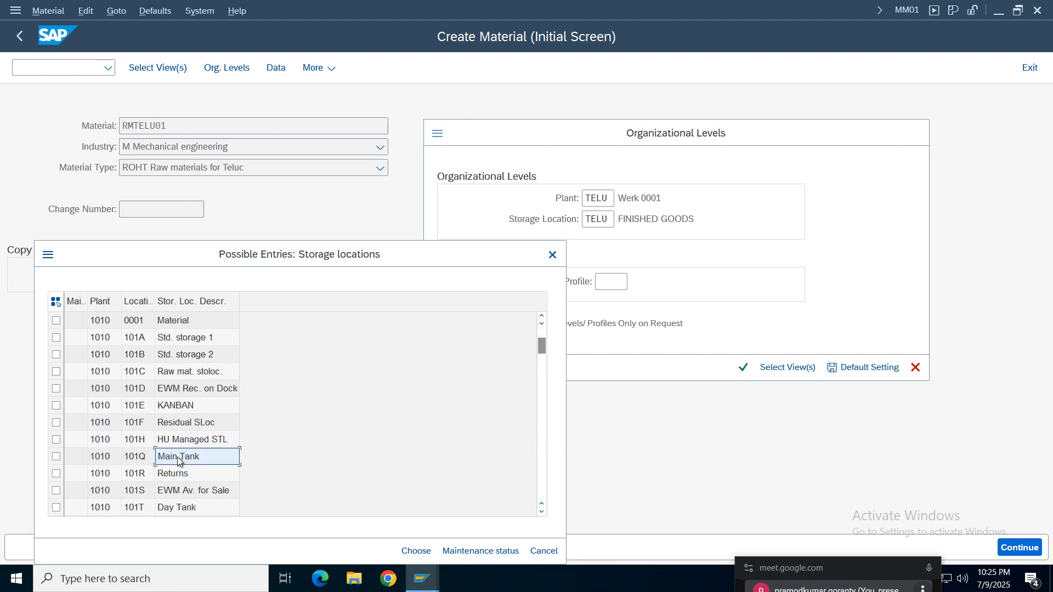
{"action": "scroll", "coordinate": [179, 462], "scroll_direction": "down", "scroll_amount": 4}
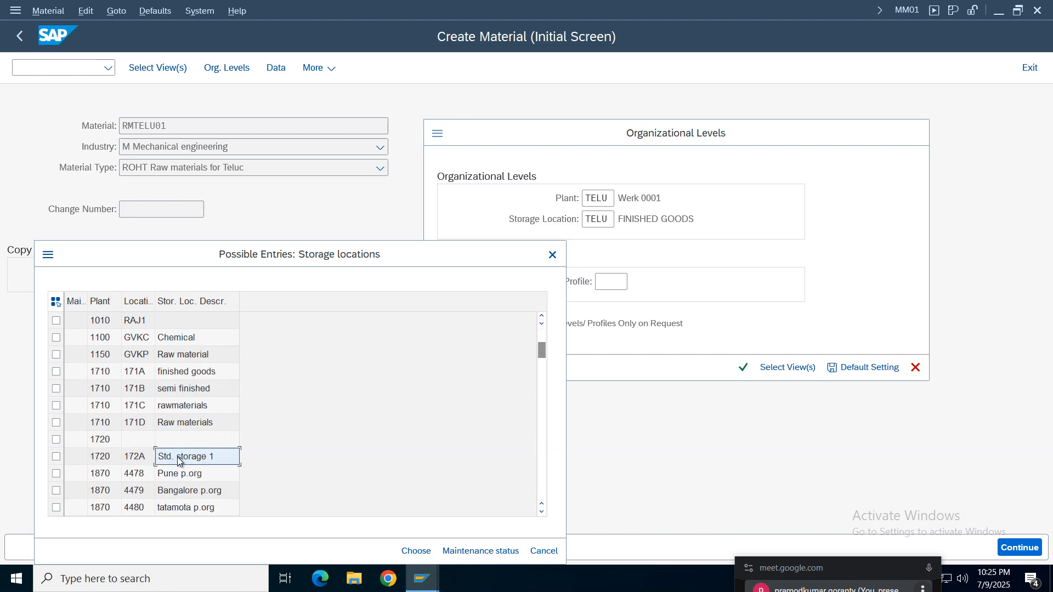
{"action": "scroll", "coordinate": [178, 461], "scroll_direction": "down", "scroll_amount": 4}
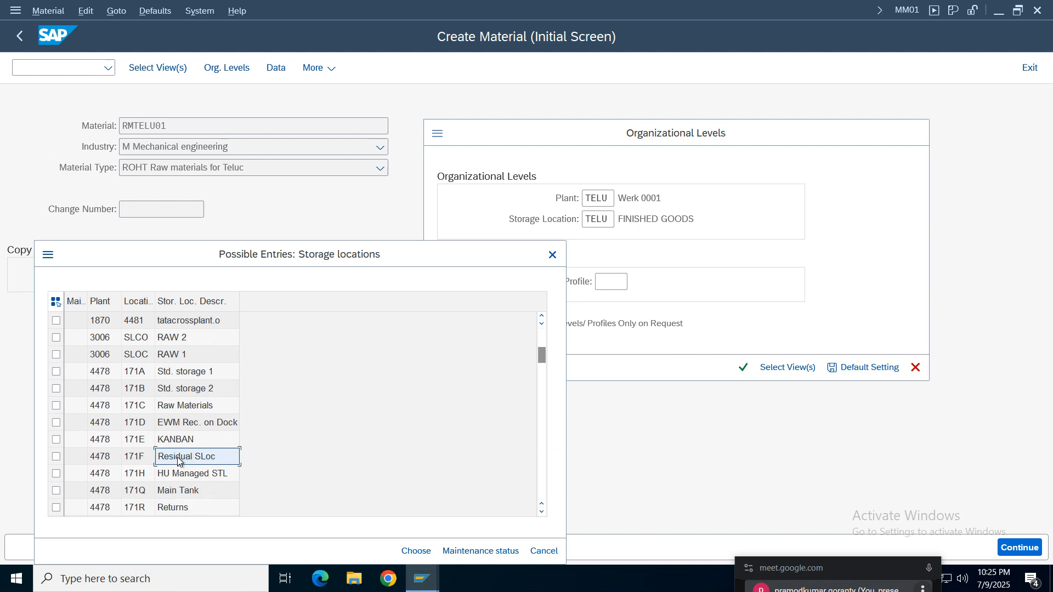
{"action": "scroll", "coordinate": [176, 456], "scroll_direction": "down", "scroll_amount": 12}
{"action": "scroll", "coordinate": [178, 461], "scroll_direction": "down", "scroll_amount": 20}
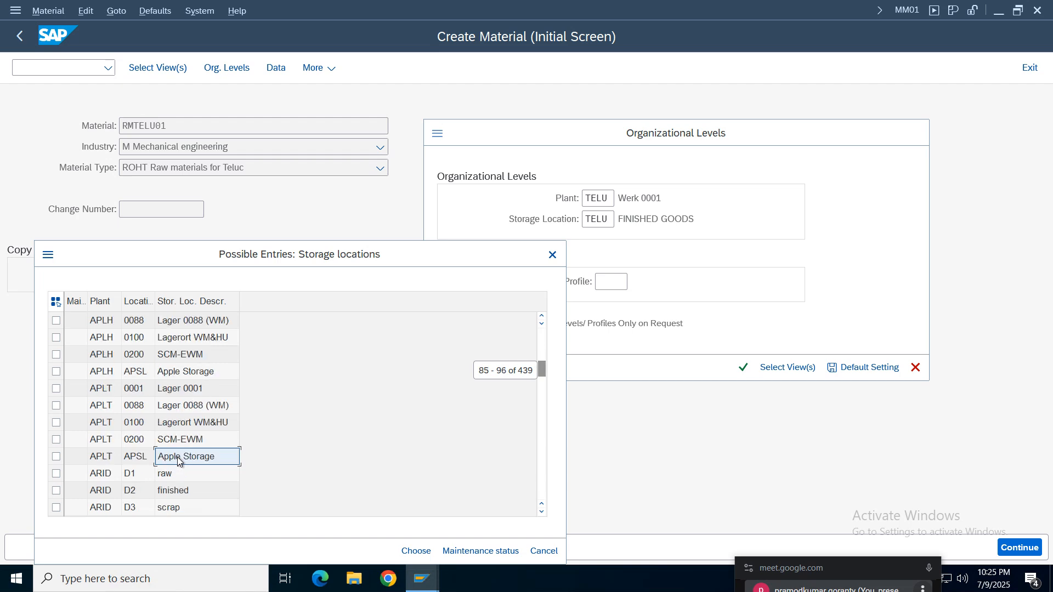
{"action": "scroll", "coordinate": [178, 460], "scroll_direction": "down", "scroll_amount": 20}
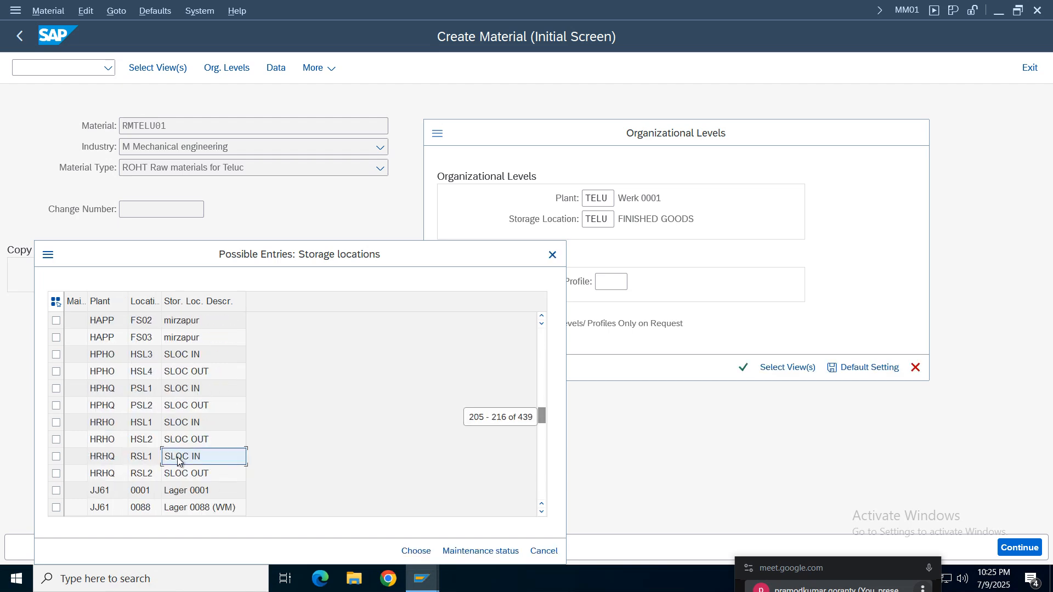
{"action": "scroll", "coordinate": [178, 461], "scroll_direction": "down", "scroll_amount": 20}
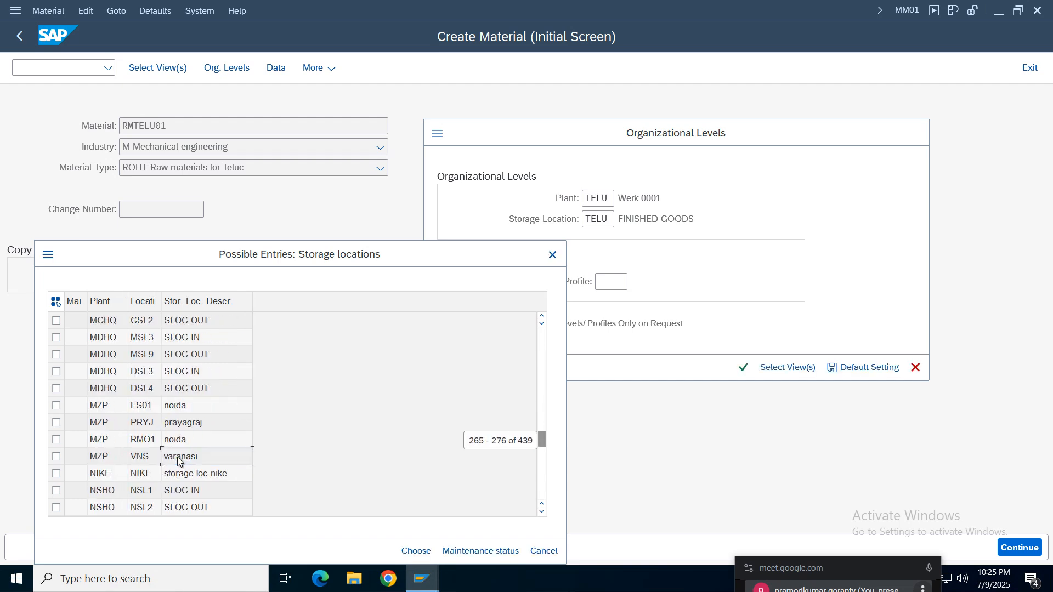
{"action": "scroll", "coordinate": [178, 460], "scroll_direction": "down", "scroll_amount": 20}
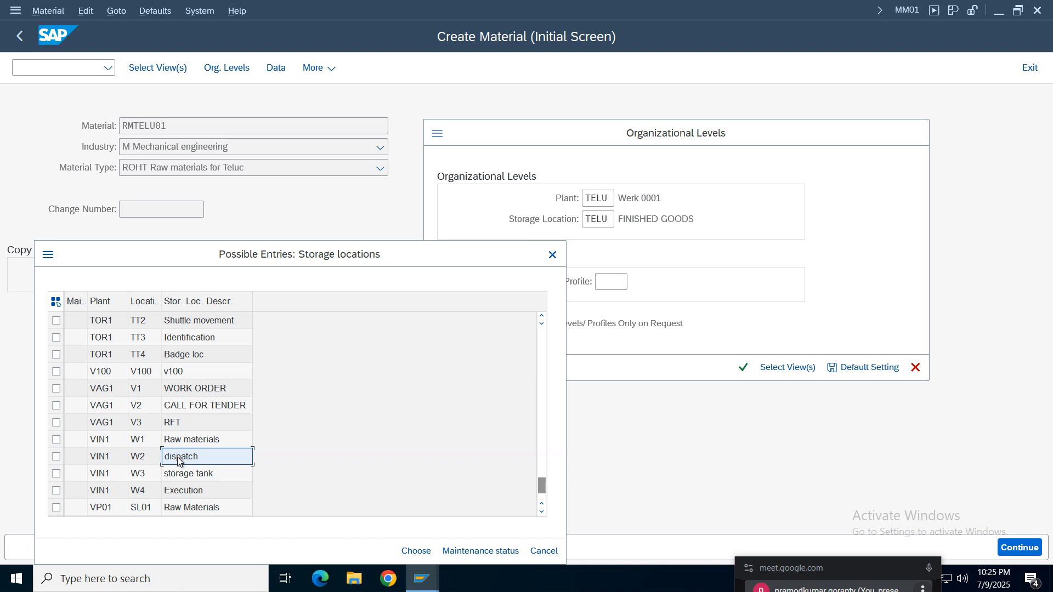
{"action": "scroll", "coordinate": [178, 460], "scroll_direction": "up", "scroll_amount": 4}
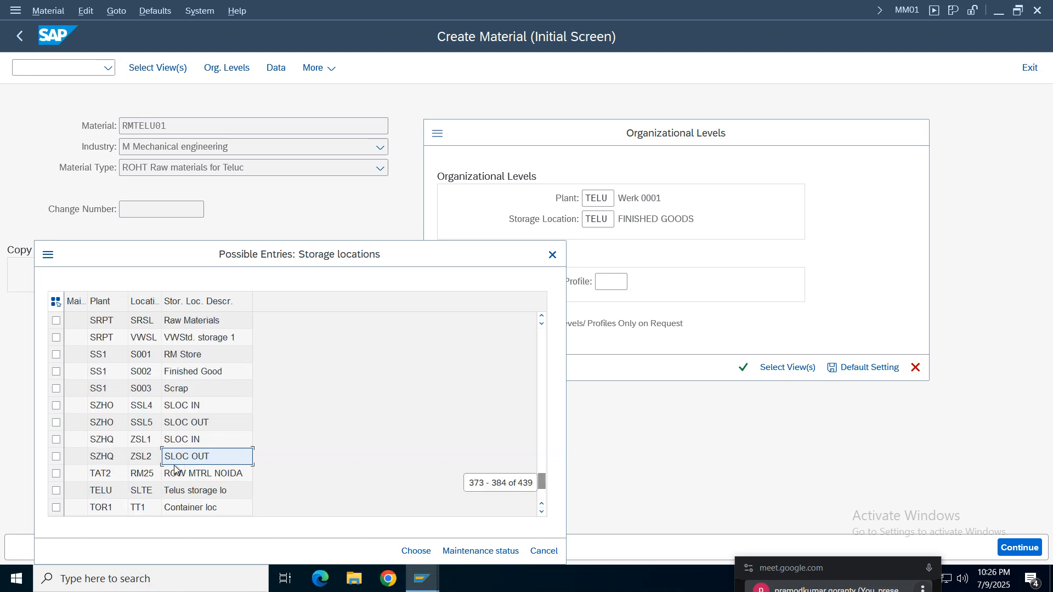
{"action": "left_click", "coordinate": [107, 494]}
{"action": "left_click", "coordinate": [152, 492]}
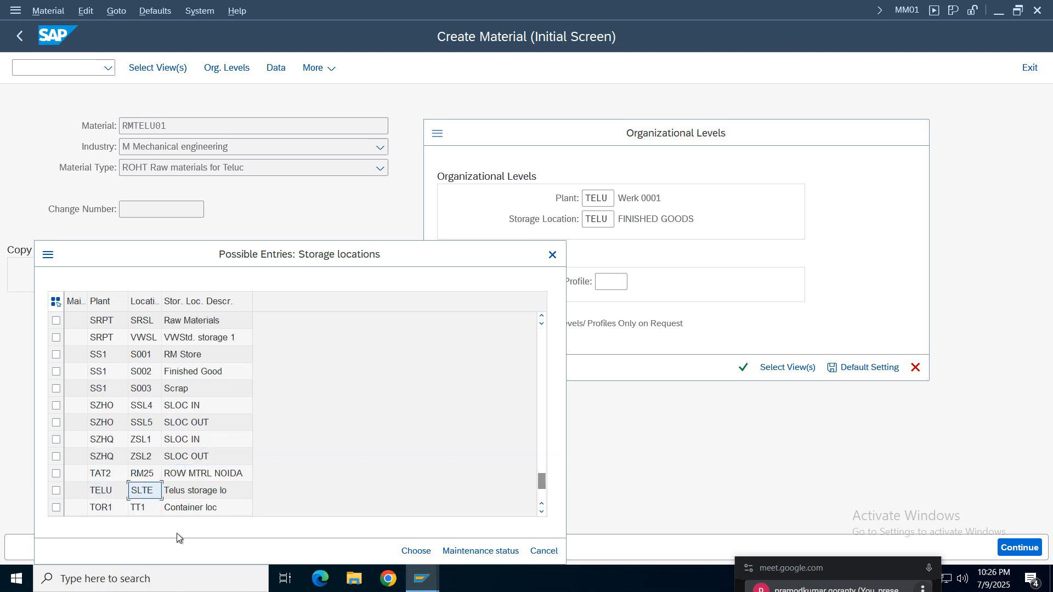
{"action": "double_click", "coordinate": [202, 492]}
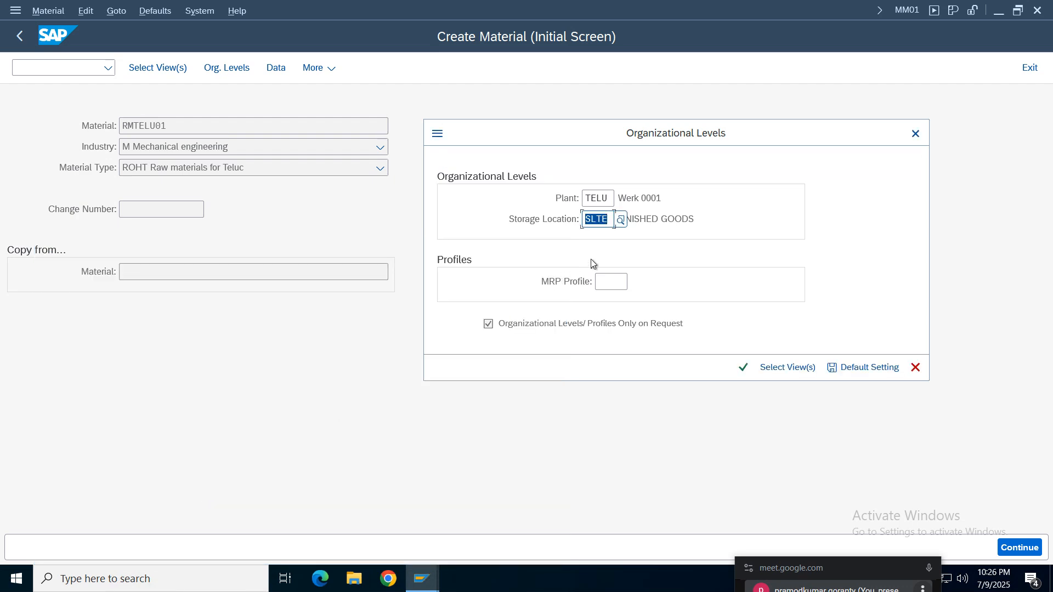
{"action": "left_click", "coordinate": [743, 367]}
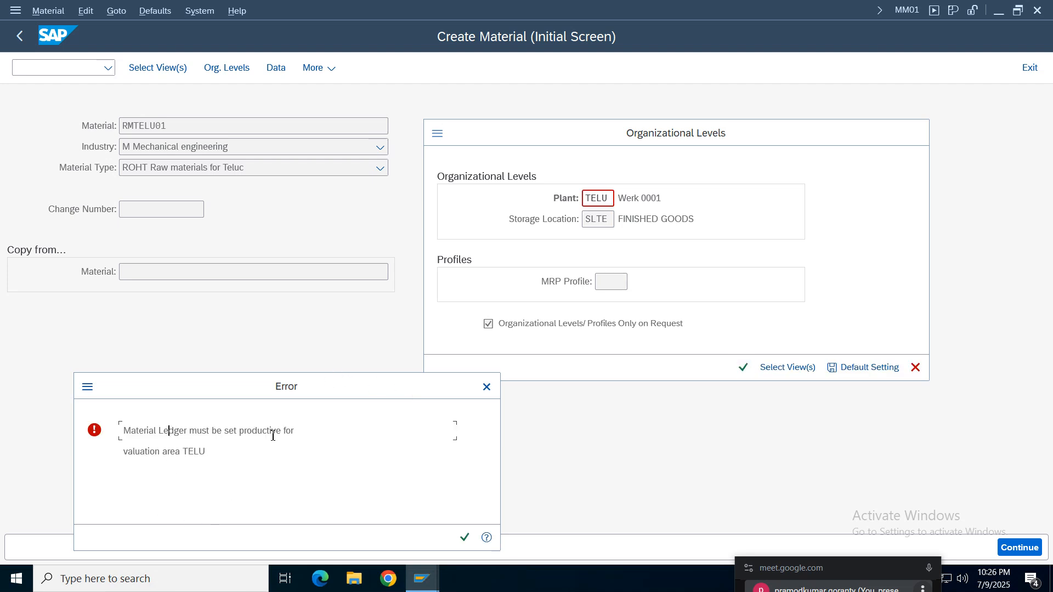
- Read the Material Ledger error for valuation area TELU and its detailed help, and close both
{"action": "left_click_drag", "start_coordinate": [265, 454], "coordinate": [91, 417]}
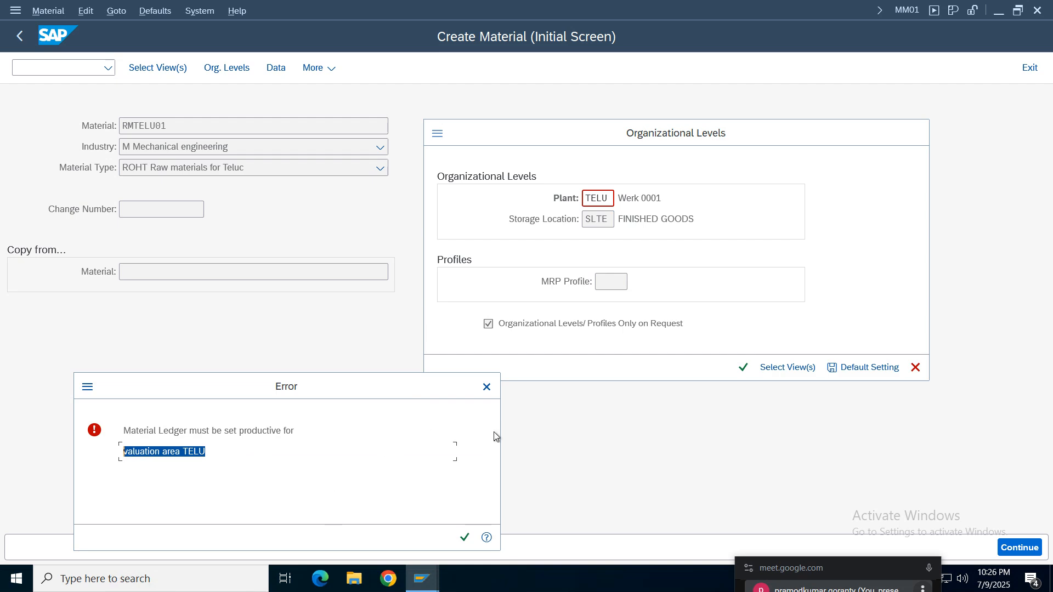
{"action": "left_click", "coordinate": [487, 537]}
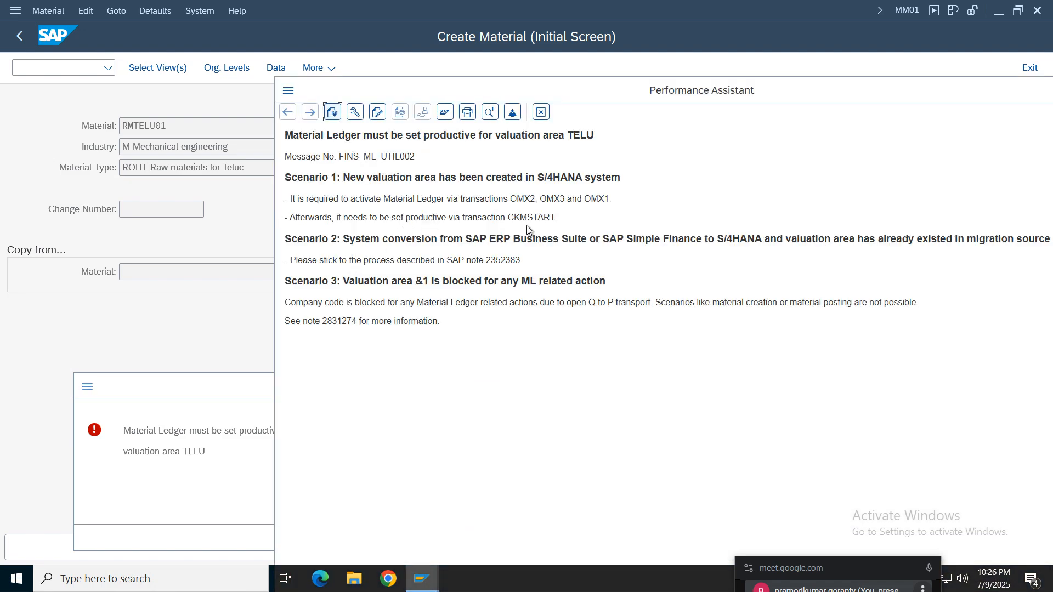
{"action": "left_click_drag", "start_coordinate": [558, 218], "coordinate": [611, 200]}
{"action": "left_click", "coordinate": [535, 218]}
{"action": "left_click", "coordinate": [540, 112]}
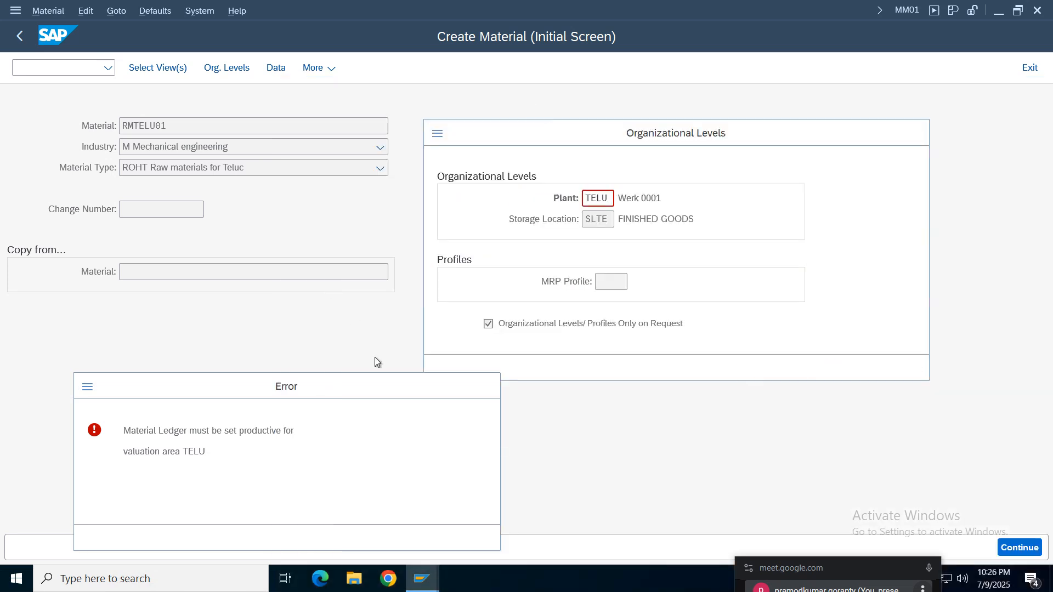
{"action": "left_click", "coordinate": [487, 387]}
- Open a new GUI window and start transaction CKMSTART in it
{"action": "left_click", "coordinate": [437, 133]}
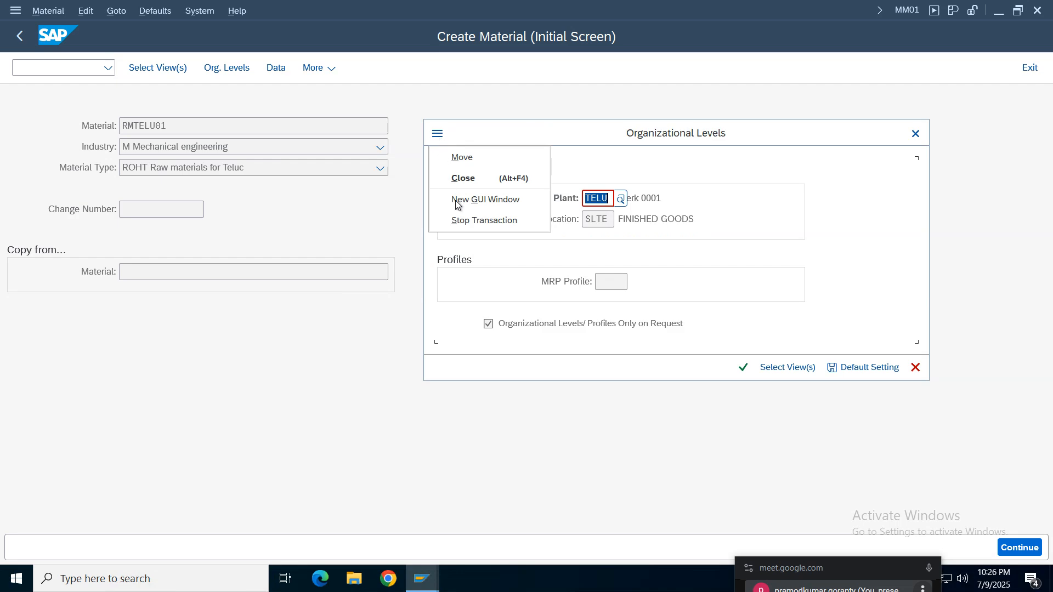
{"action": "left_click", "coordinate": [468, 200]}
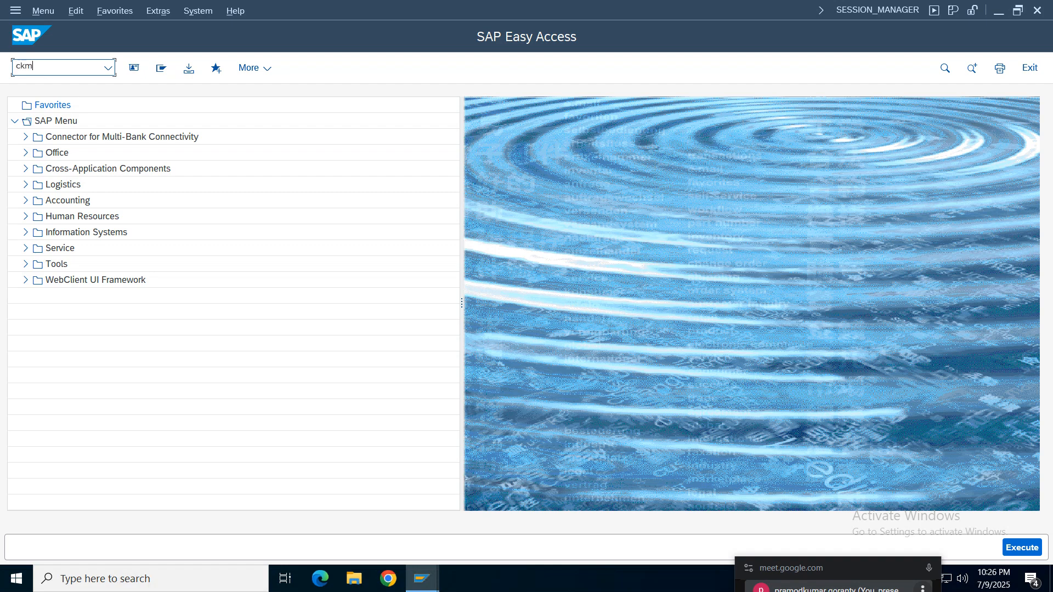
{"action": "key", "text": "Return"}
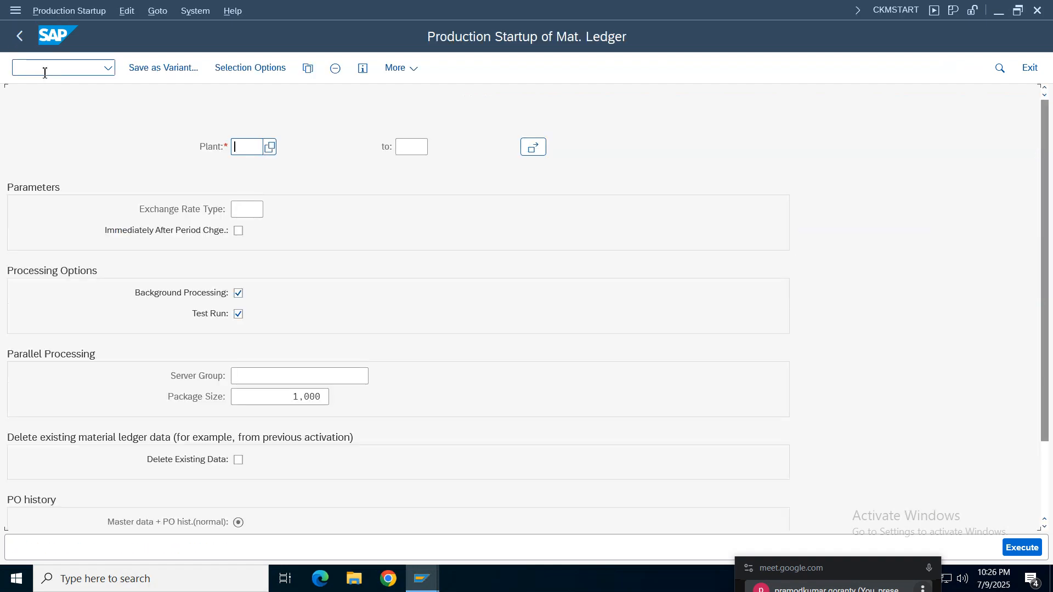
- Enter plant TELU and execute the material ledger production startup as a background test run
{"action": "left_click", "coordinate": [244, 153]}
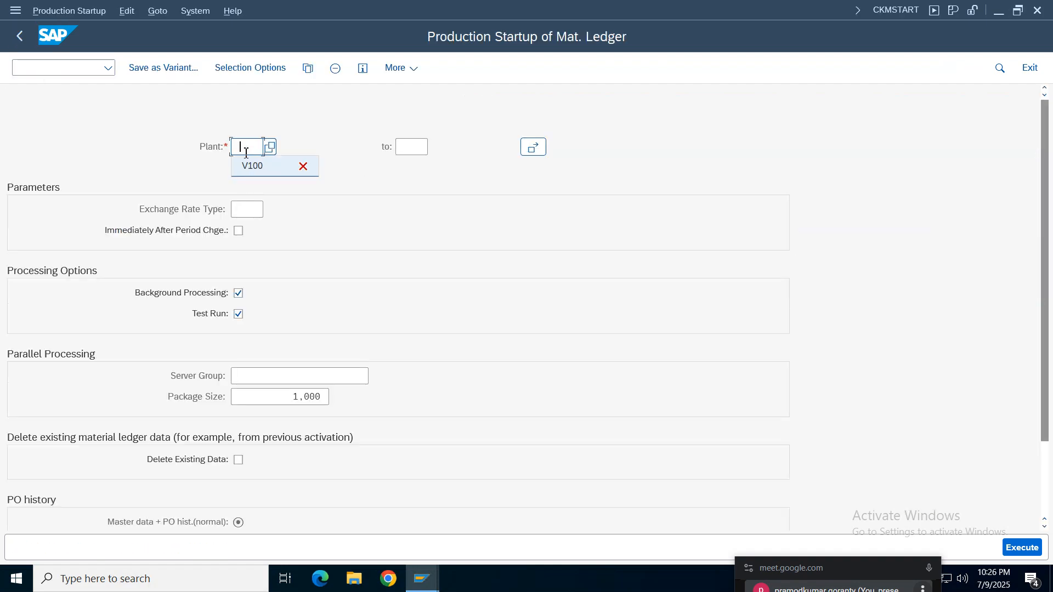
{"action": "left_click", "coordinate": [248, 153]}
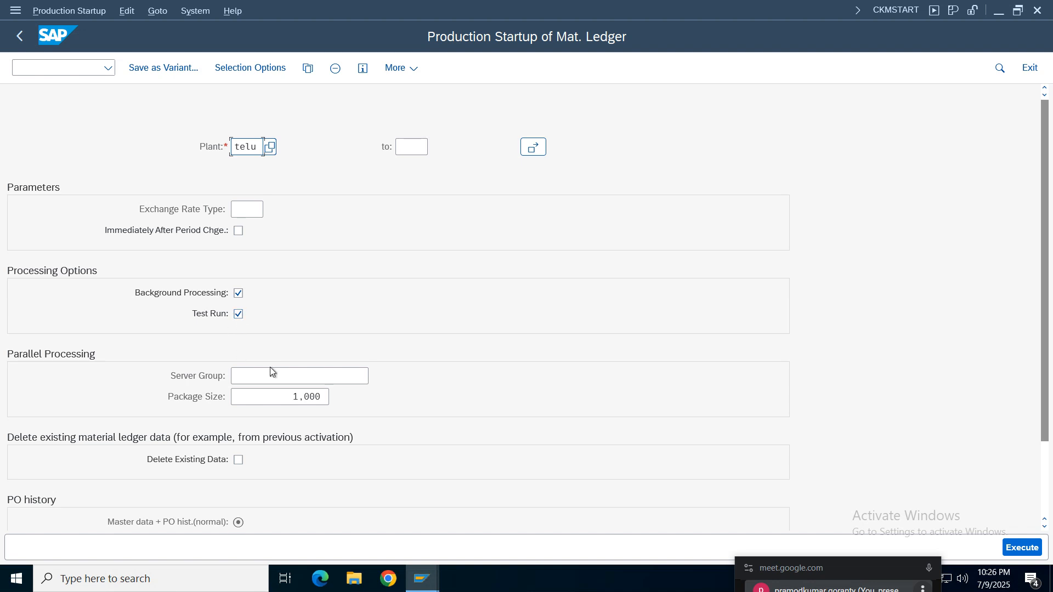
{"action": "left_click", "coordinate": [1022, 552]}
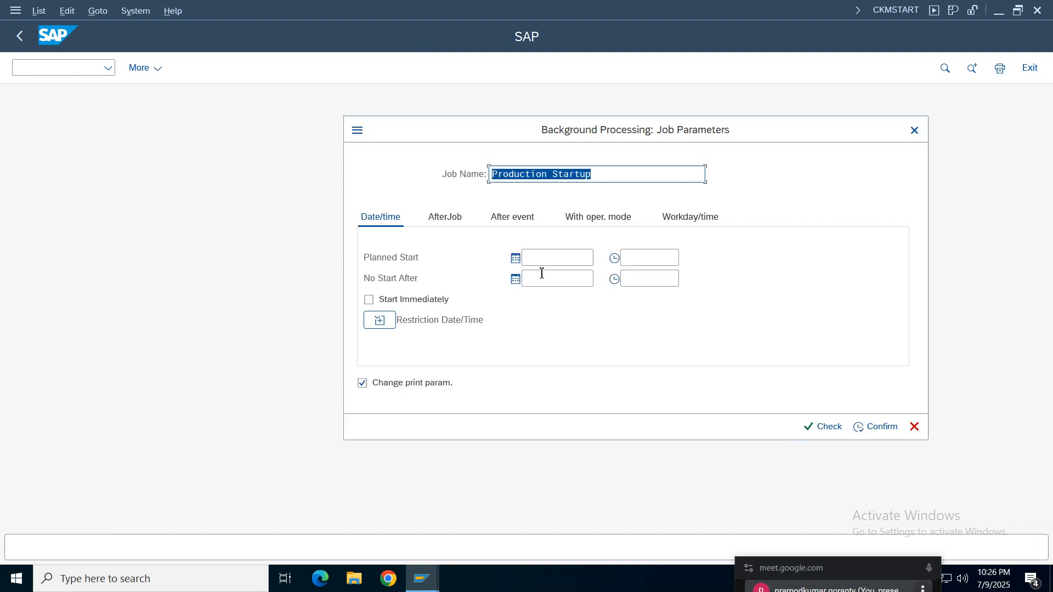
- Schedule the Production Startup test job to start immediately, with lp01 as its output device
{"action": "left_click", "coordinate": [379, 300]}
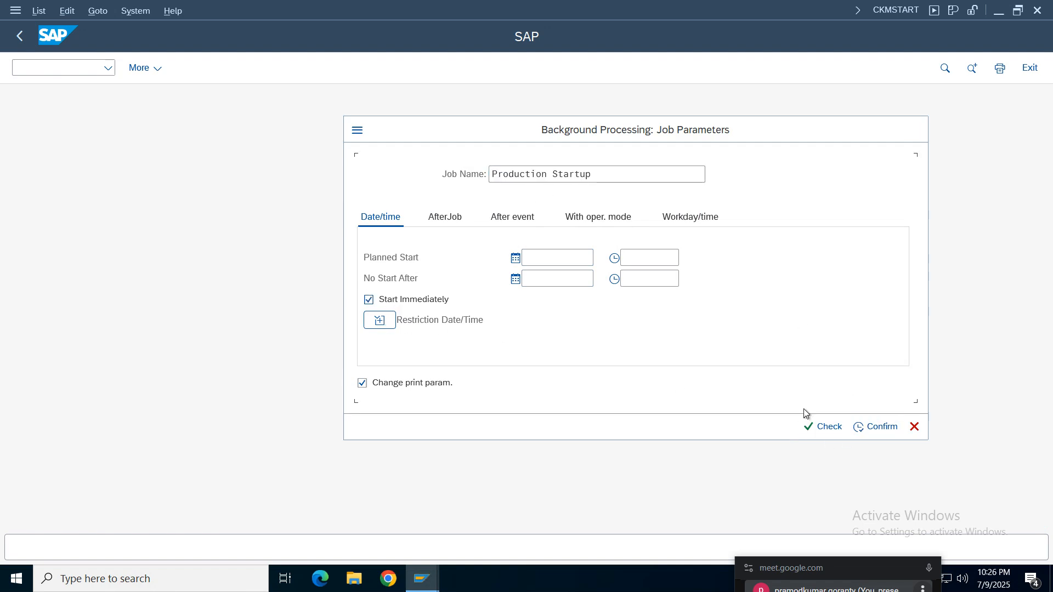
{"action": "left_click", "coordinate": [823, 426]}
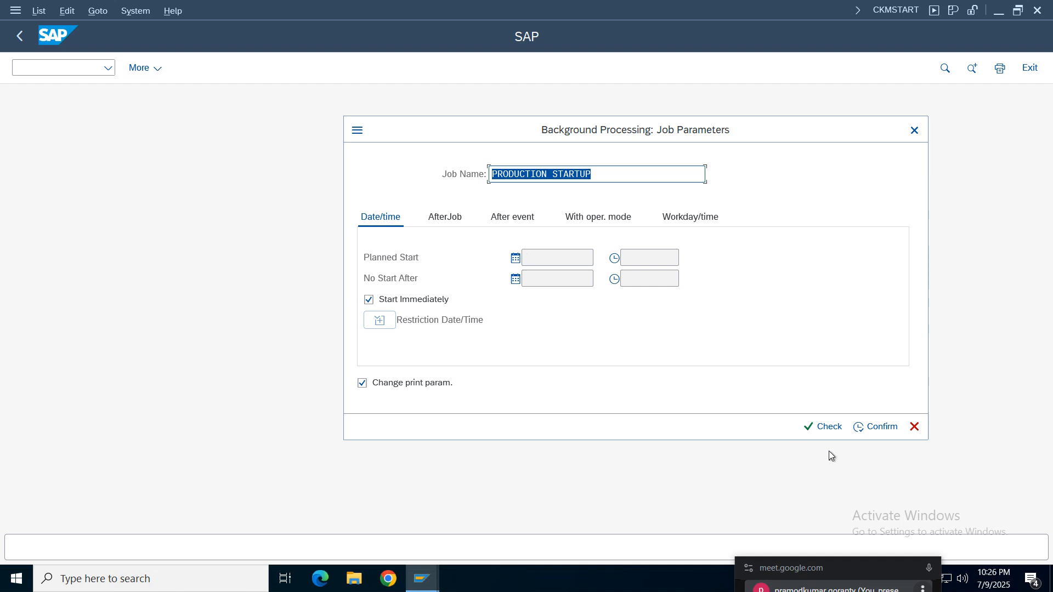
{"action": "left_click", "coordinate": [875, 426]}
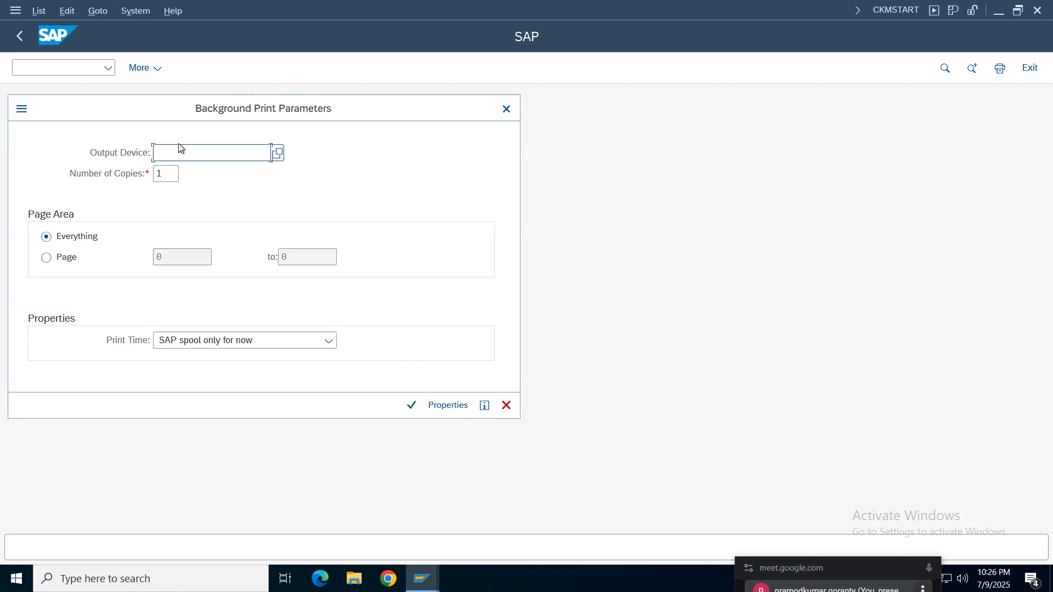
{"action": "type", "text": "l"}
{"action": "left_click", "coordinate": [174, 171]}
{"action": "left_click", "coordinate": [411, 405]}
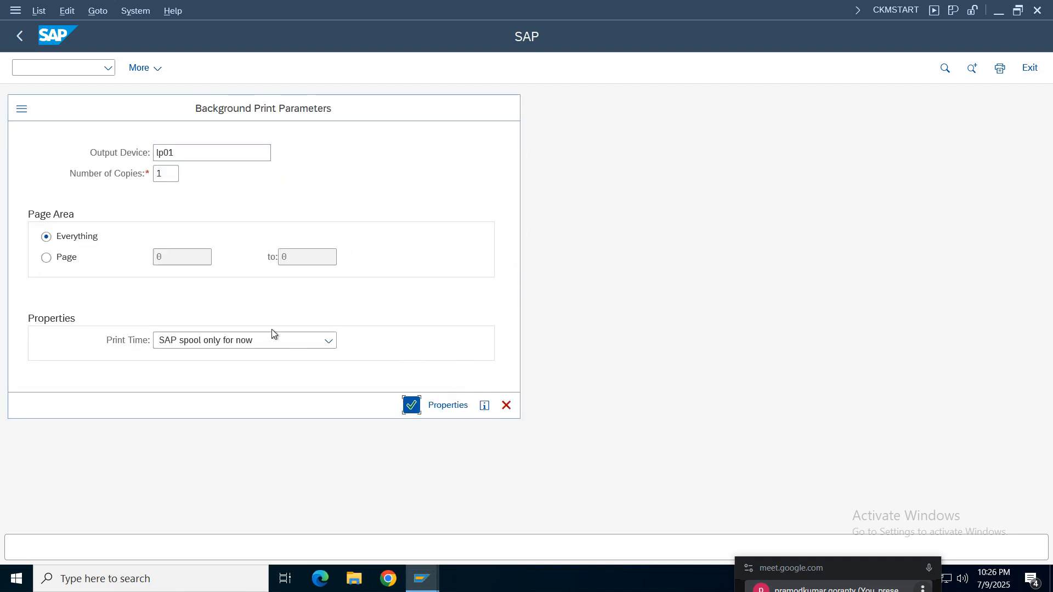
{"action": "left_click", "coordinate": [465, 517]}
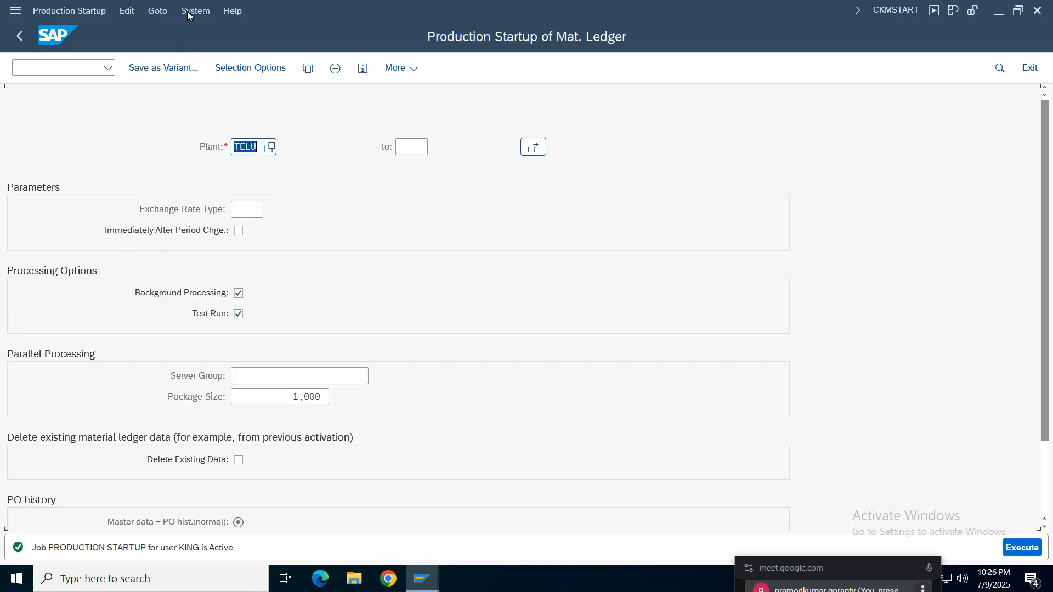
- Open the job overview for the current user's jobs of 09.07.2025 and find the PRODUCTION STARTUP job
{"action": "left_click", "coordinate": [188, 11]}
{"action": "mouse_move", "coordinate": [219, 91]}
{"action": "mouse_move", "coordinate": [386, 237]}
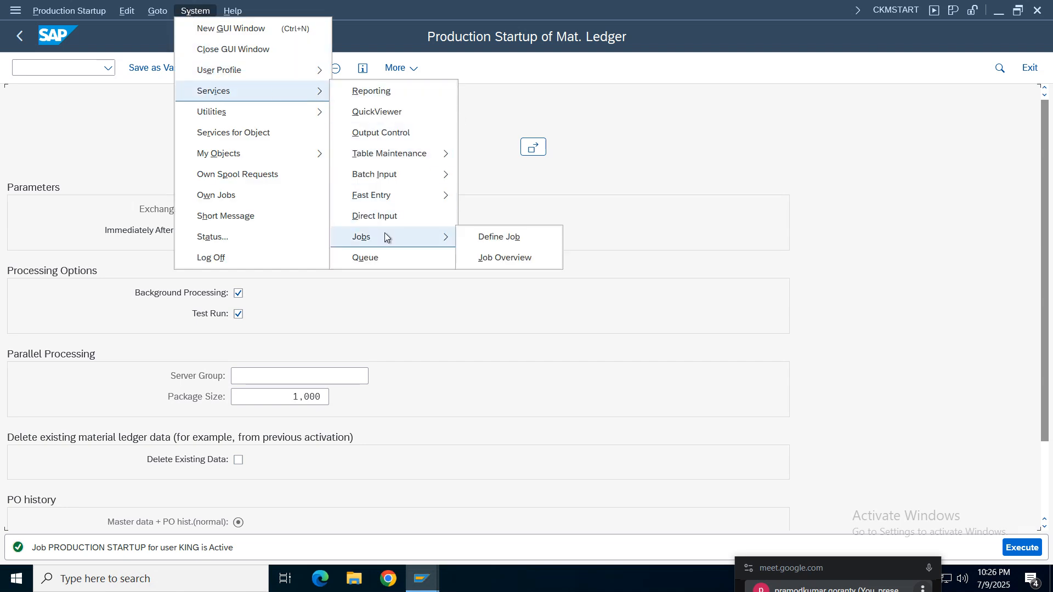
{"action": "left_click", "coordinate": [523, 258]}
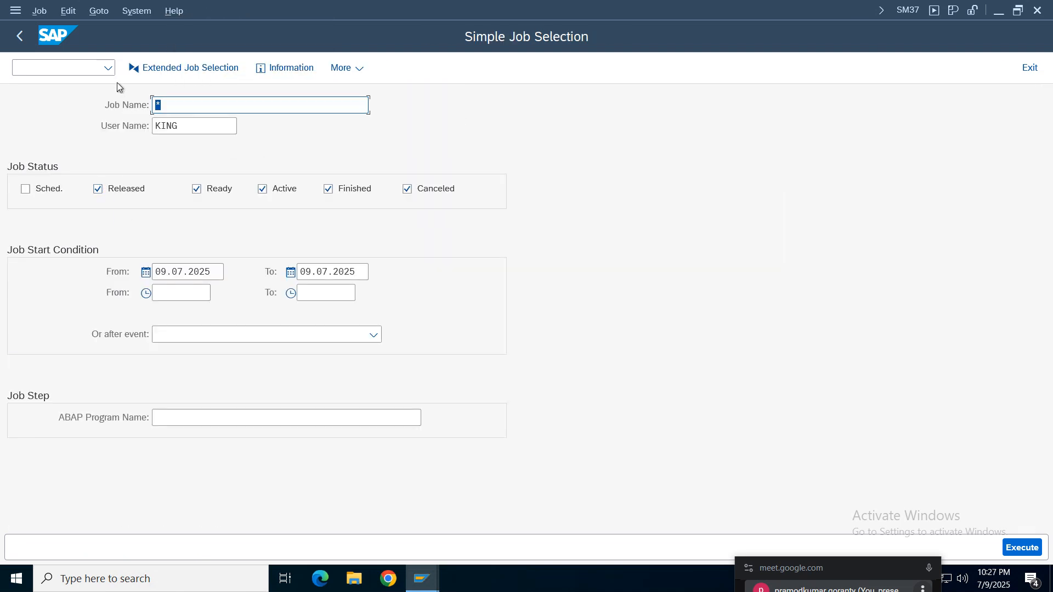
{"action": "left_click", "coordinate": [1030, 546]}
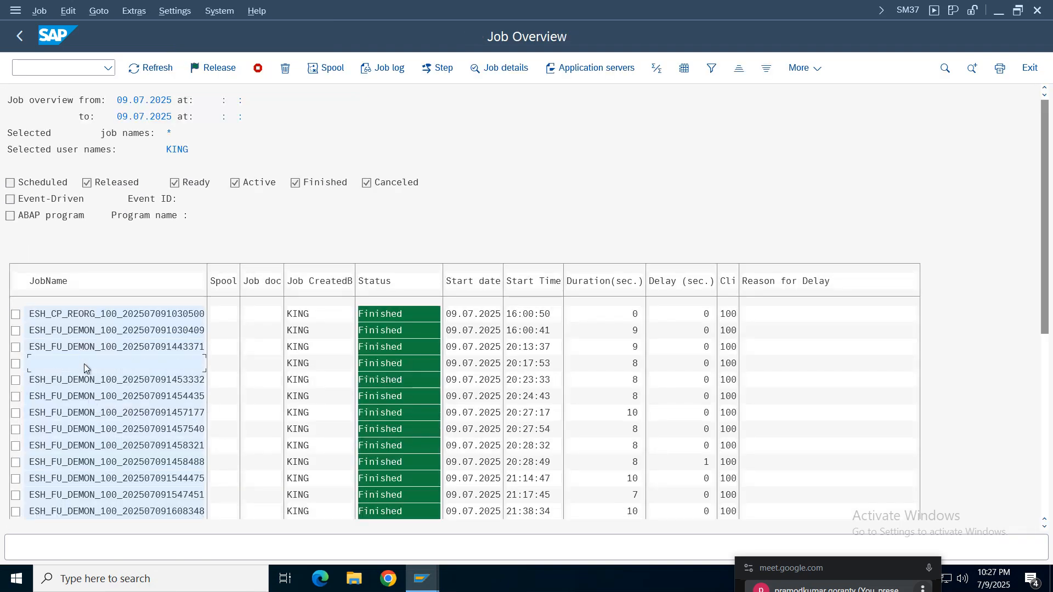
{"action": "scroll", "coordinate": [84, 364], "scroll_direction": "down", "scroll_amount": 10}
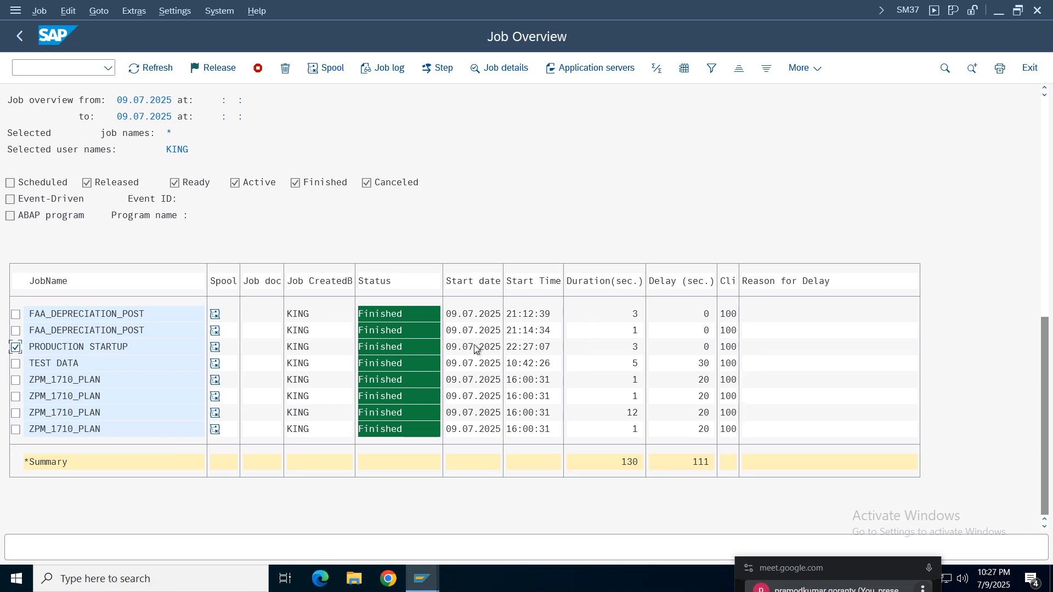
- Read the job log of the PRODUCTION STARTUP test job, checking the entry on plant TELU, and return to the overview
{"action": "double_click", "coordinate": [98, 348]}
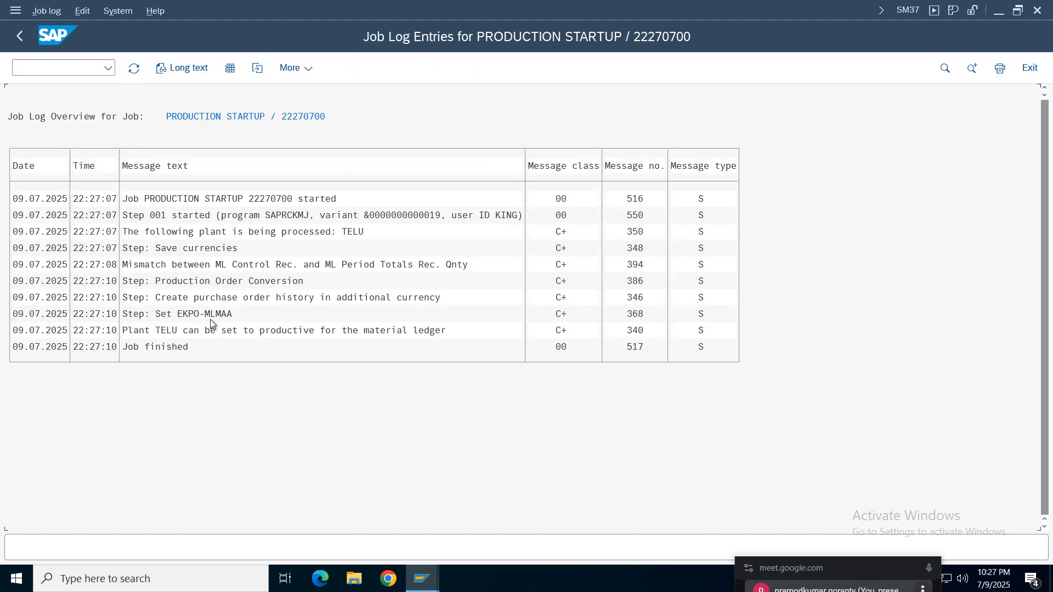
{"action": "left_click", "coordinate": [279, 331]}
{"action": "left_click", "coordinate": [339, 331]}
{"action": "left_click", "coordinate": [416, 329]}
{"action": "left_click", "coordinate": [360, 331]}
{"action": "left_click", "coordinate": [20, 37]}
{"action": "left_click", "coordinate": [17, 42]}
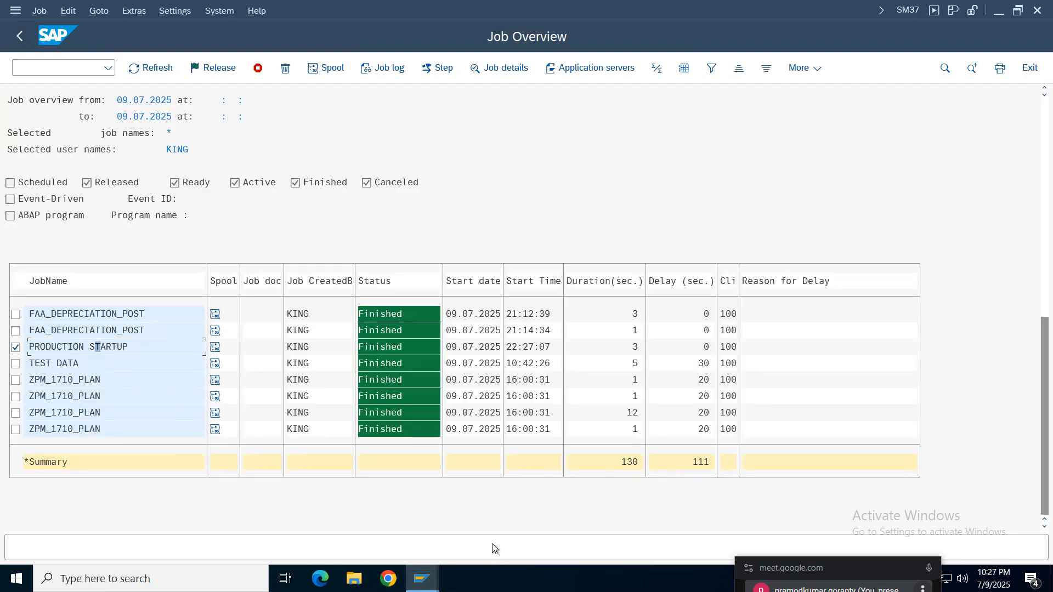
- Leave the job overview and job selection and restart transaction CKMSTART in the same window
{"action": "mouse_move", "coordinate": [421, 578]}
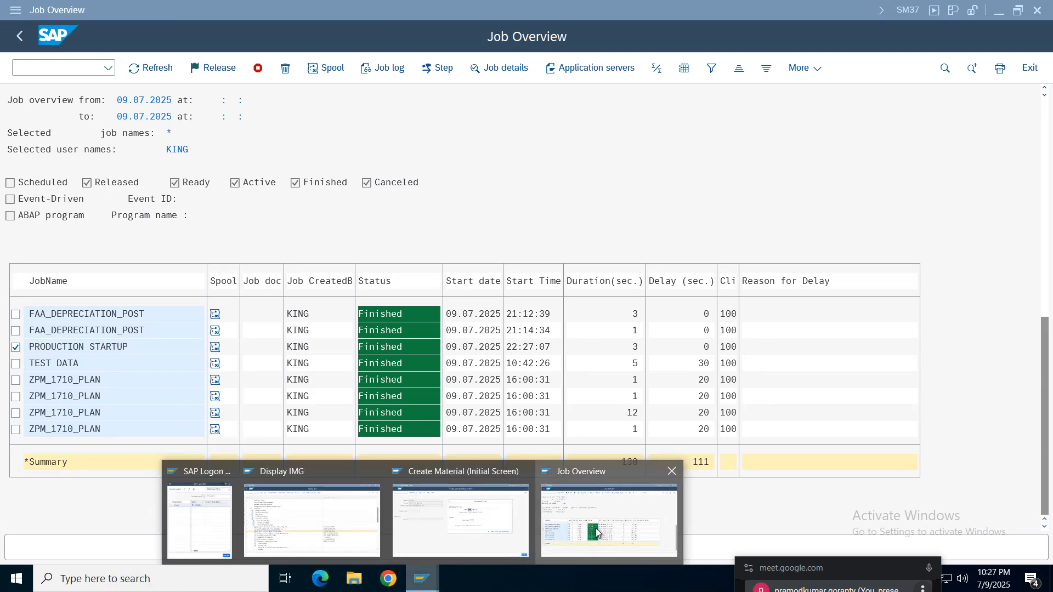
{"action": "left_click", "coordinate": [459, 534]}
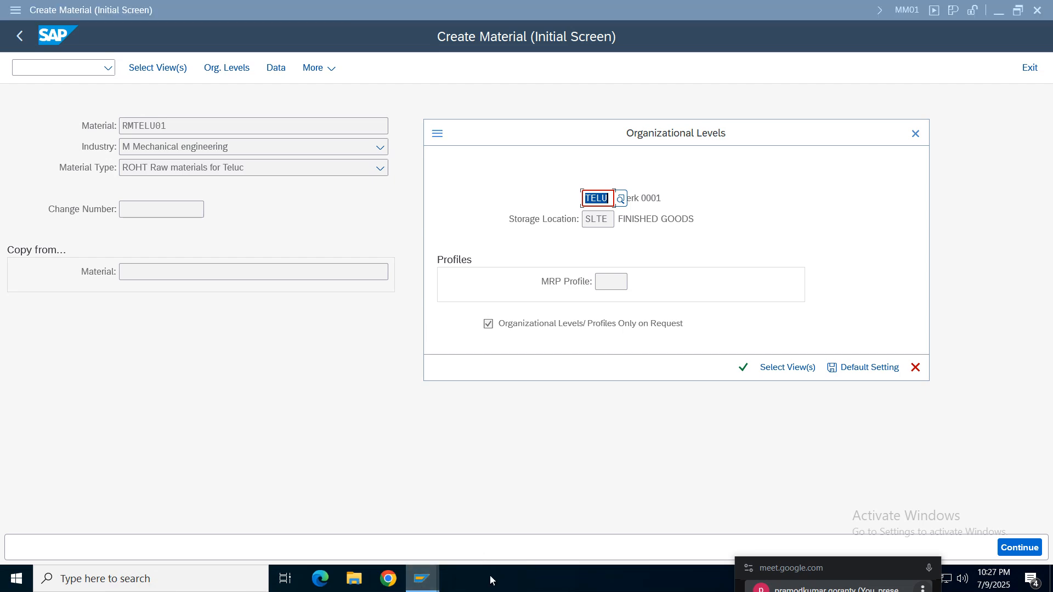
{"action": "mouse_move", "coordinate": [421, 579]}
{"action": "left_click", "coordinate": [611, 515]}
{"action": "left_click", "coordinate": [18, 38]}
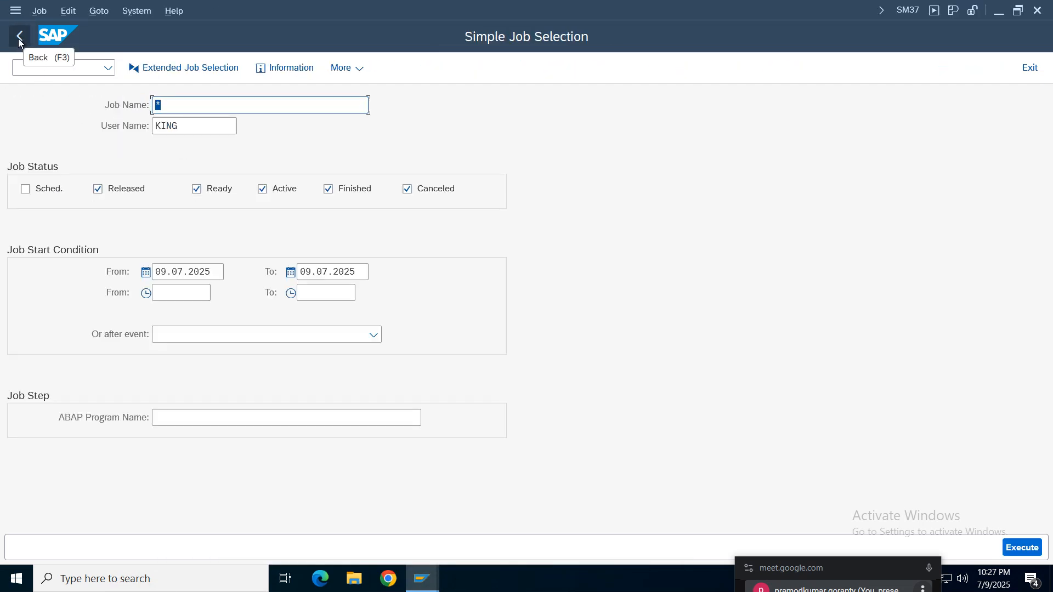
{"action": "left_click", "coordinate": [18, 38]}
{"action": "left_click", "coordinate": [108, 68]}
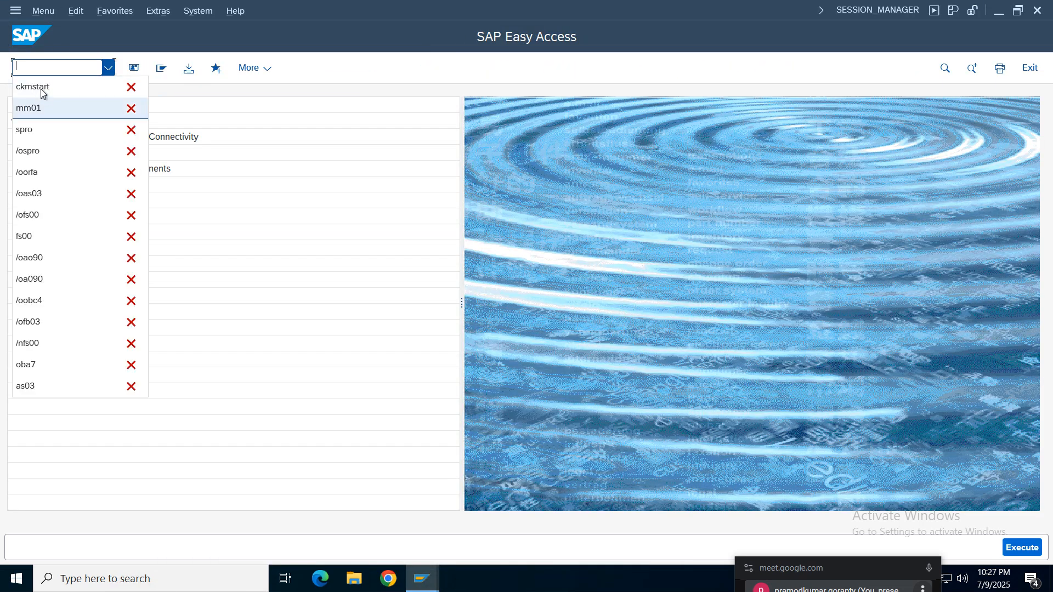
{"action": "left_click", "coordinate": [41, 91]}
{"action": "key", "text": "Return"}
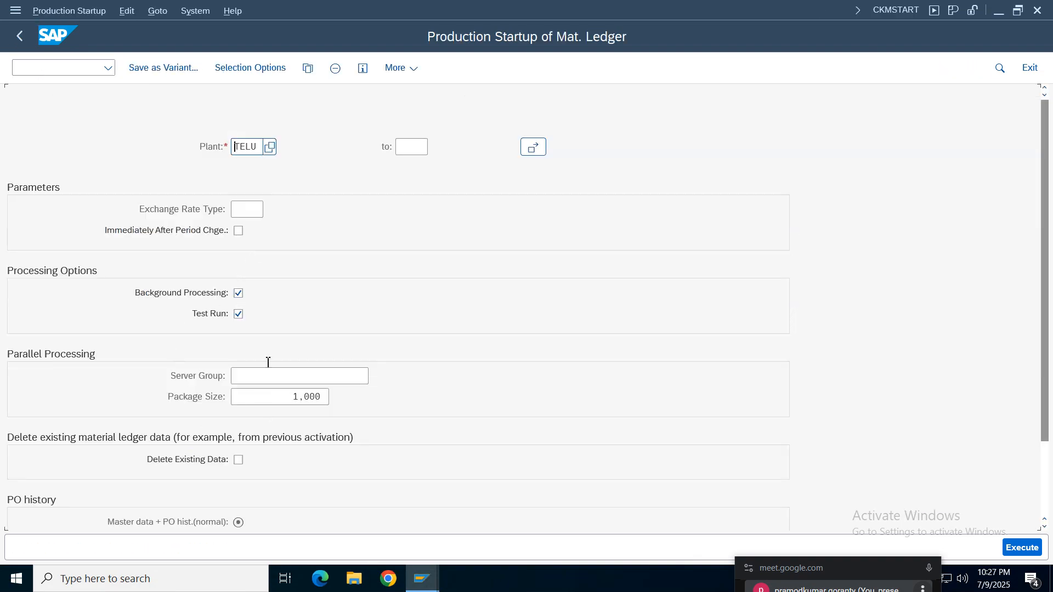
- Turn off the test run and execute the material ledger production startup for plant TELU in the background
{"action": "left_click", "coordinate": [238, 319]}
{"action": "left_click", "coordinate": [245, 146]}
{"action": "left_click", "coordinate": [1022, 548]}
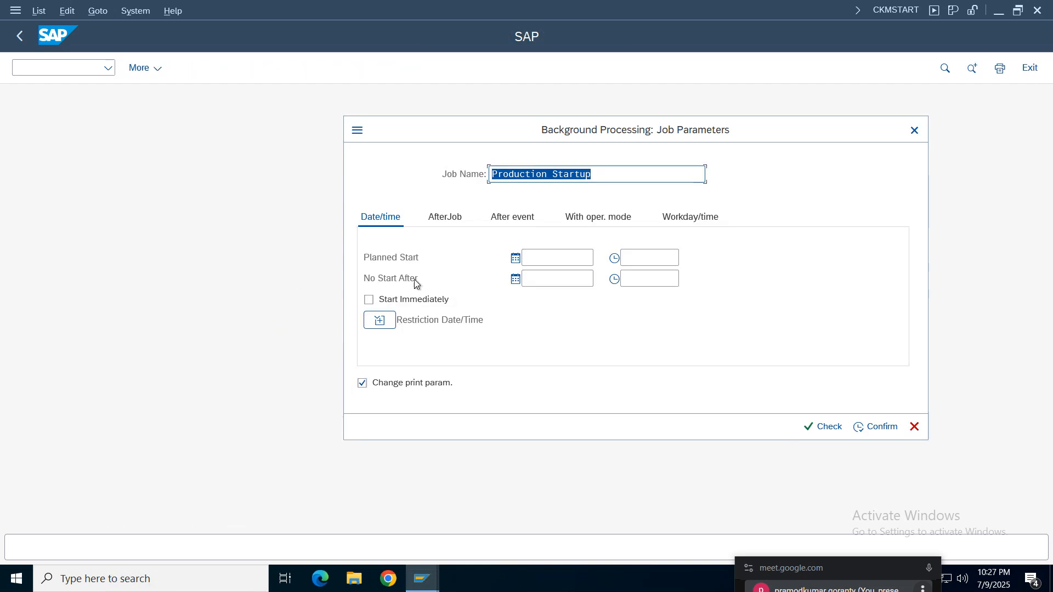
- Set the productive startup job to start immediately and print to output device lp01
{"action": "left_click", "coordinate": [415, 299]}
{"action": "left_click", "coordinate": [841, 431]}
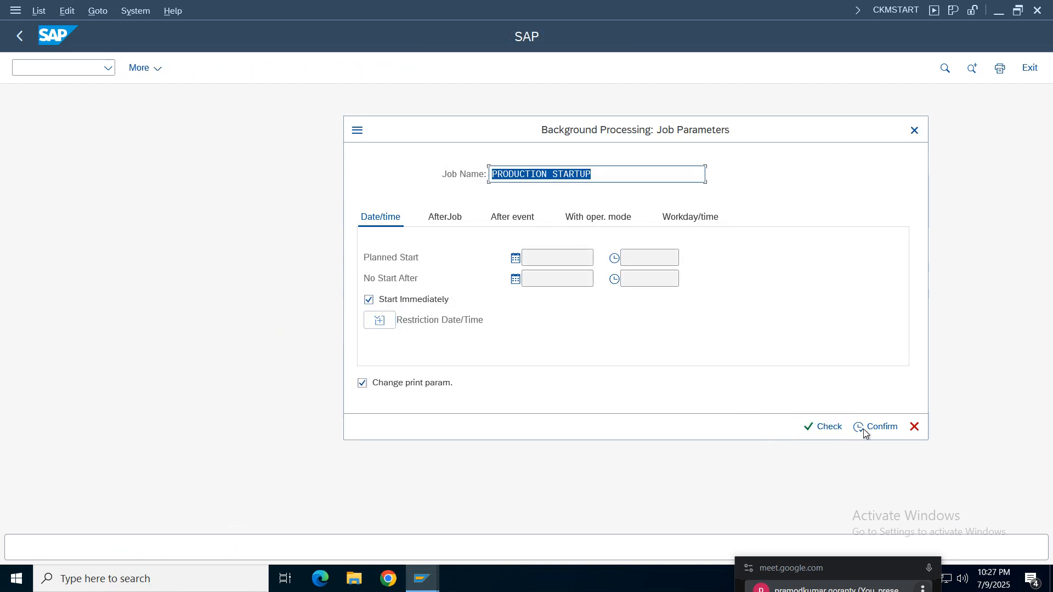
{"action": "left_click", "coordinate": [863, 429]}
{"action": "type", "text": "lp01"}
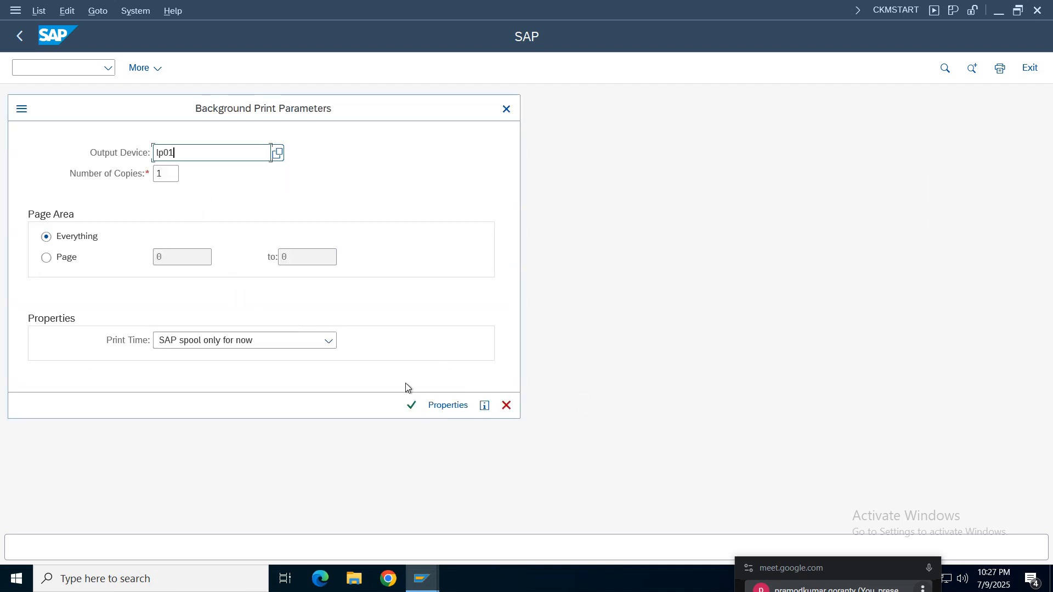
{"action": "left_click", "coordinate": [411, 405]}
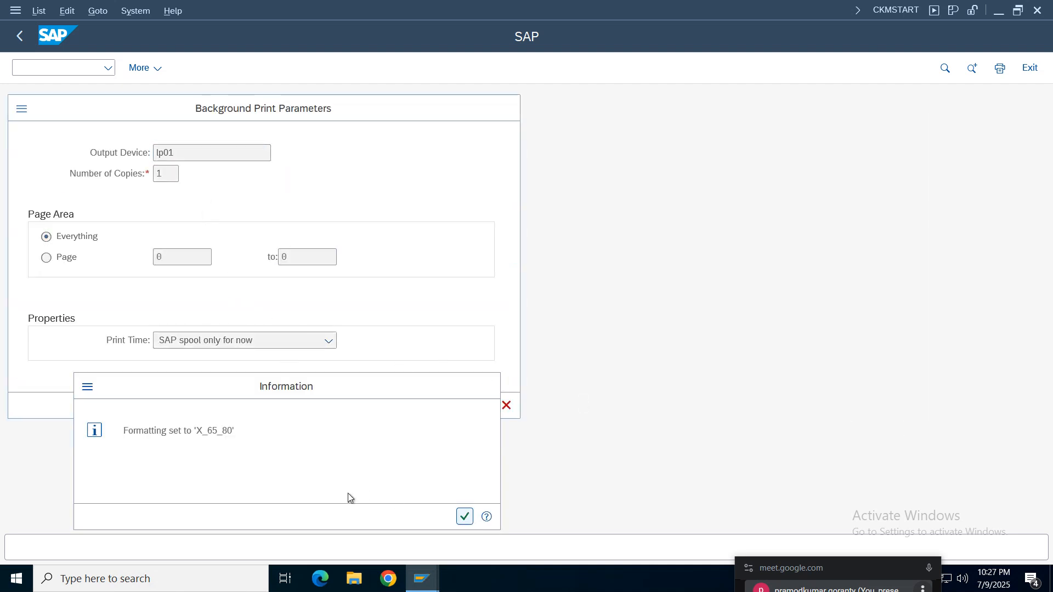
{"action": "key", "text": "Return"}
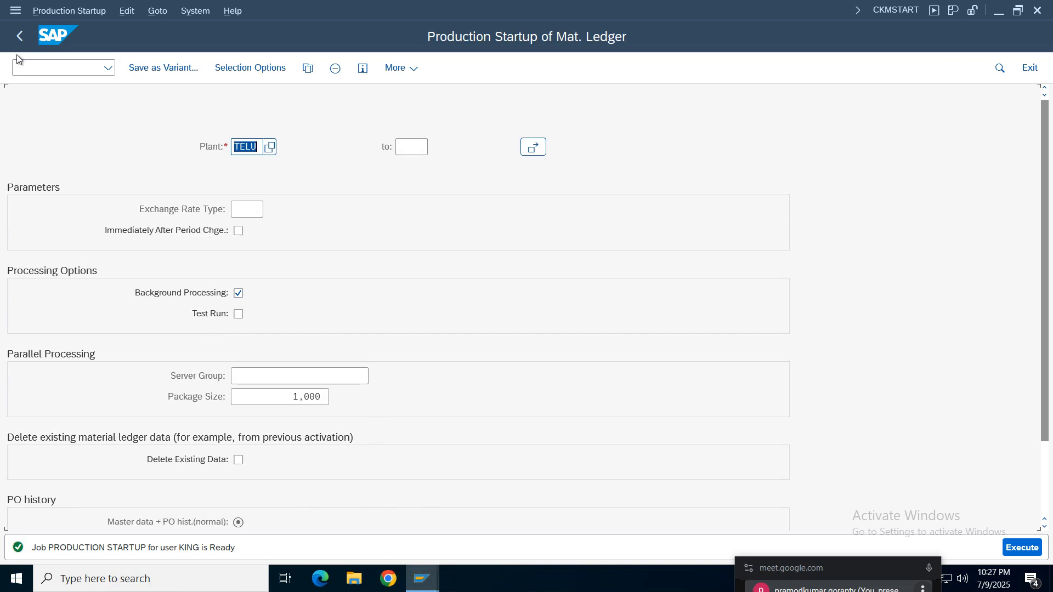
- List the current user's background jobs again and select the PRODUCTION STARTUP job started at 22:28:04
{"action": "left_click", "coordinate": [189, 12]}
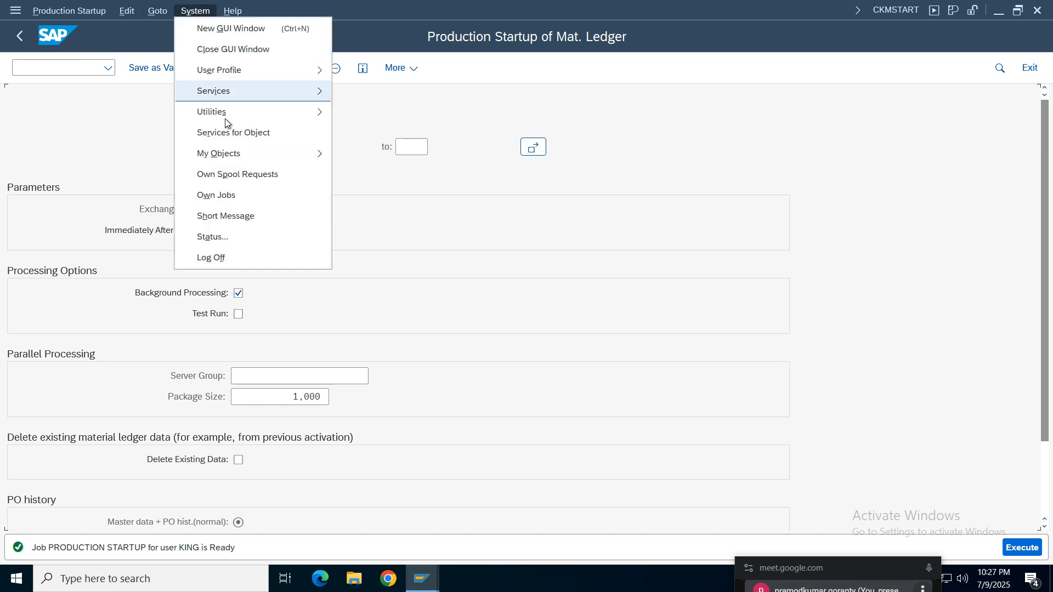
{"action": "mouse_move", "coordinate": [236, 87]}
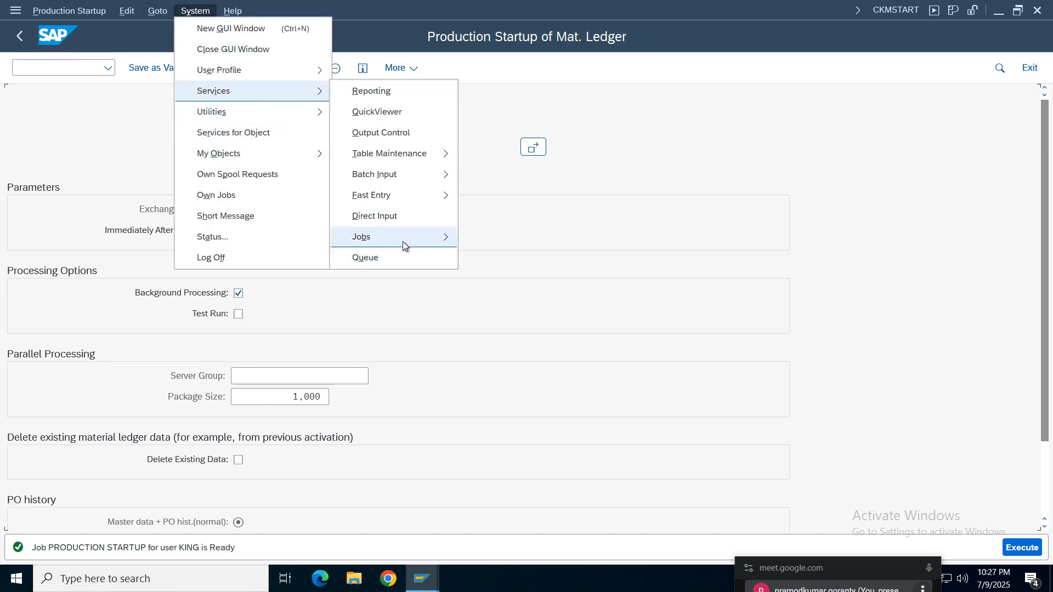
{"action": "mouse_move", "coordinate": [402, 241]}
{"action": "left_click", "coordinate": [503, 258]}
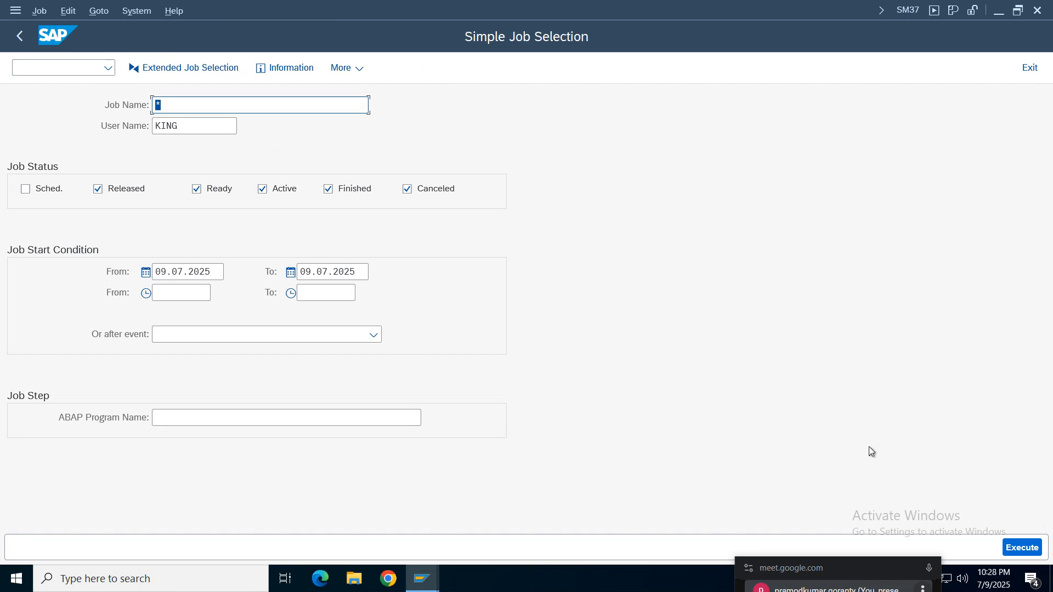
{"action": "left_click", "coordinate": [1022, 548]}
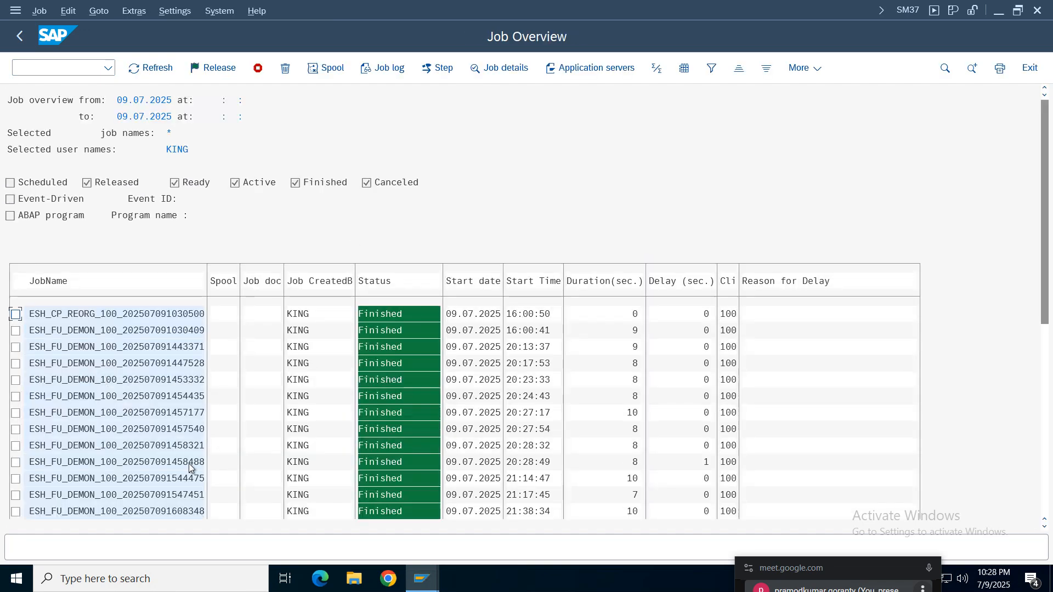
{"action": "left_click", "coordinate": [179, 451]}
{"action": "scroll", "coordinate": [179, 451], "scroll_direction": "down", "scroll_amount": 5}
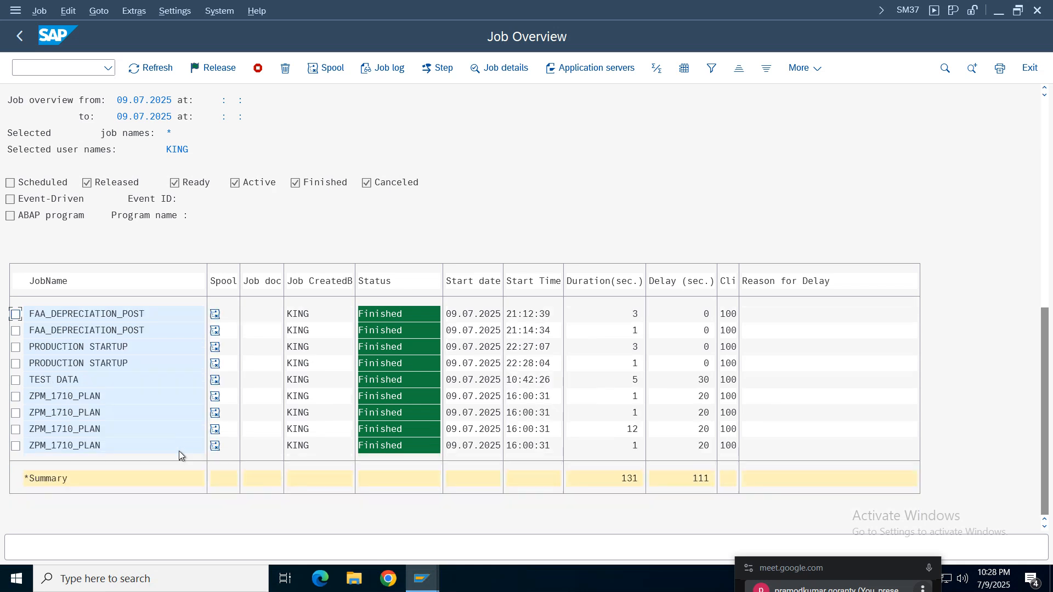
{"action": "left_click", "coordinate": [526, 363]}
{"action": "left_click", "coordinate": [16, 364]}
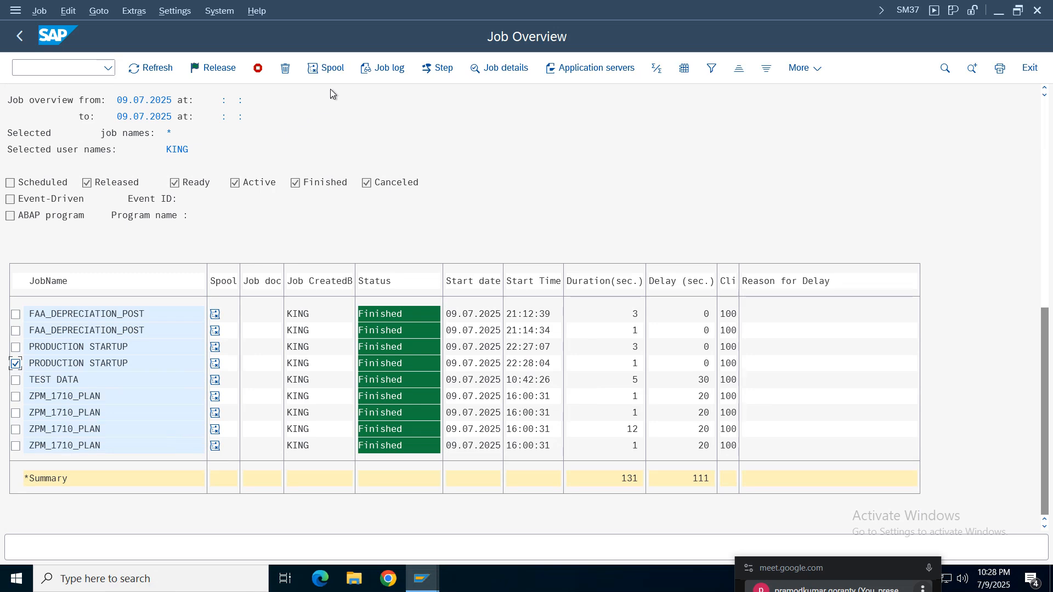
- Open the selected job's spool request, read the plant TELU processing messages through to the end, and return to the job overview
{"action": "left_click", "coordinate": [325, 69]}
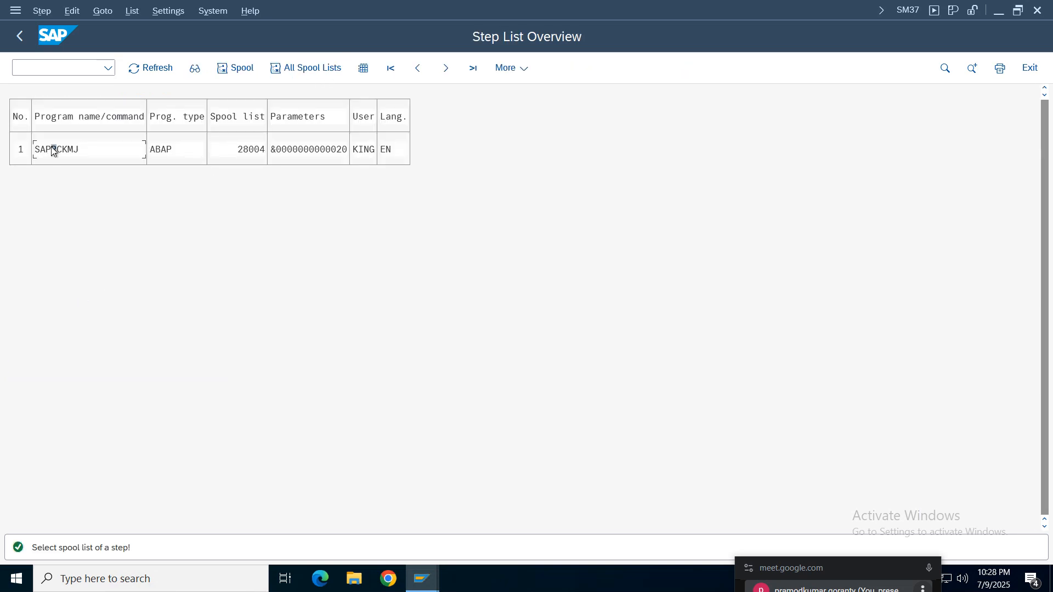
{"action": "left_click", "coordinate": [235, 68]}
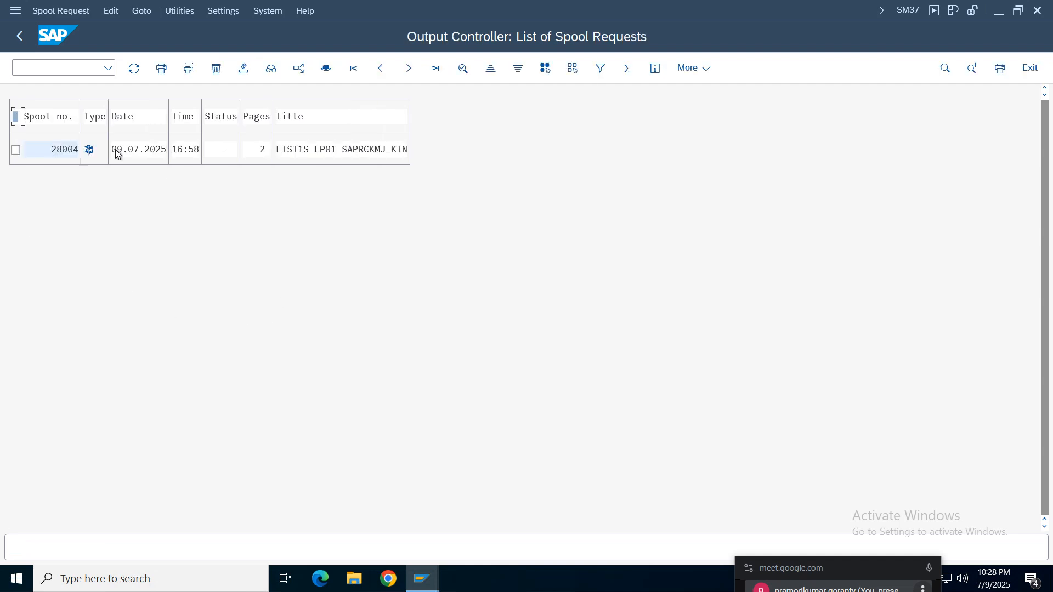
{"action": "left_click", "coordinate": [89, 150]}
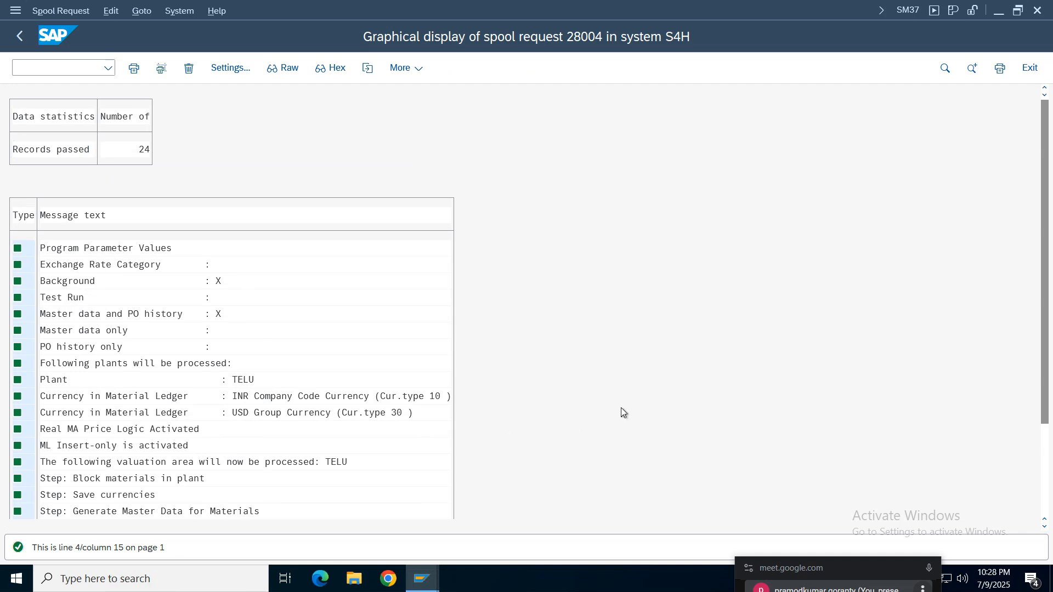
{"action": "scroll", "coordinate": [623, 412], "scroll_direction": "down", "scroll_amount": 10}
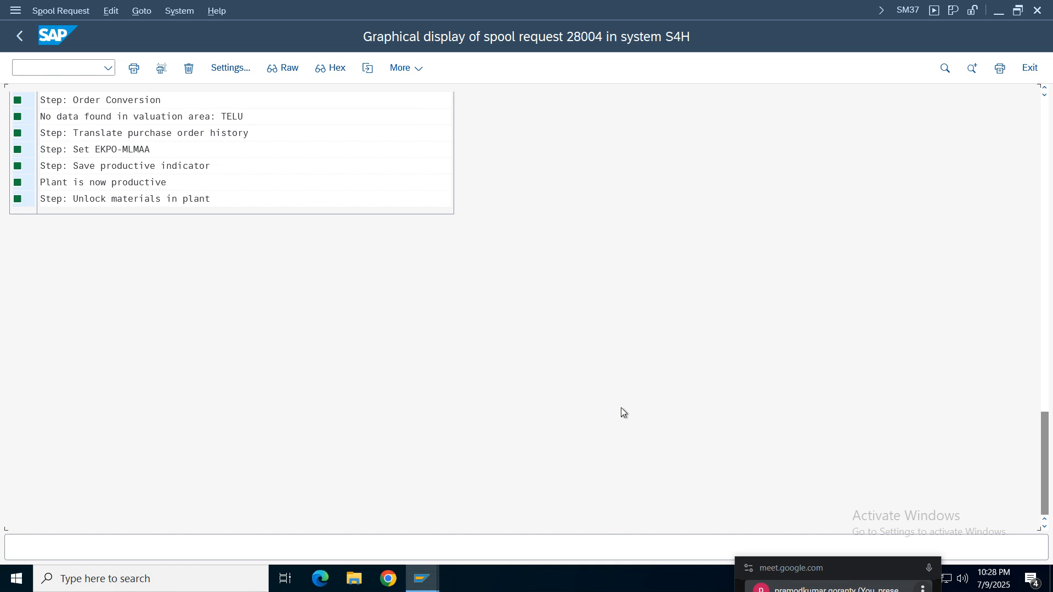
{"action": "scroll", "coordinate": [623, 413], "scroll_direction": "up", "scroll_amount": 10}
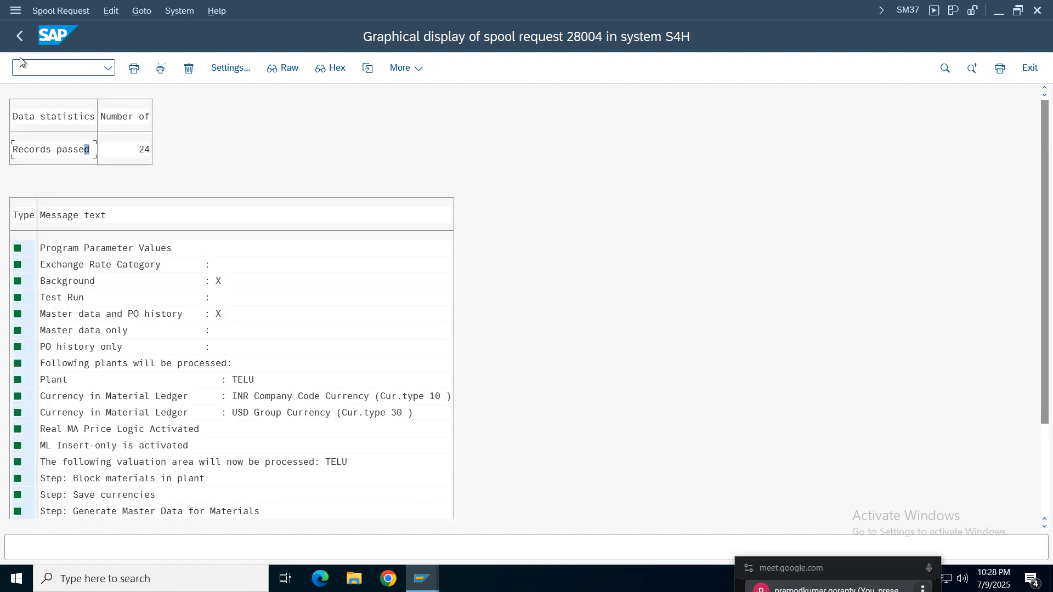
{"action": "left_click", "coordinate": [17, 37]}
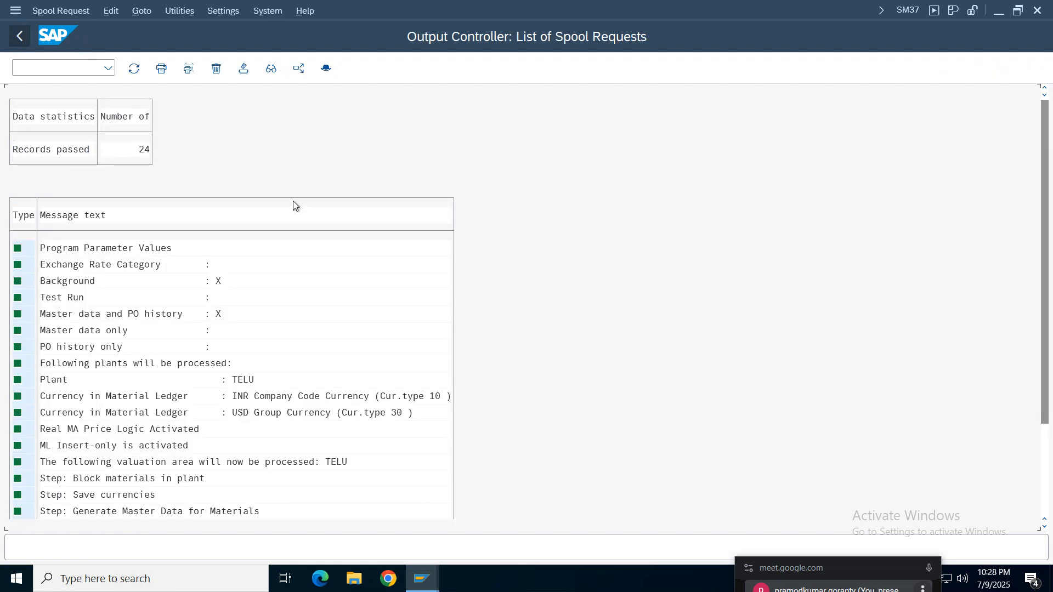
{"action": "left_click", "coordinate": [19, 36]}
{"action": "left_click", "coordinate": [21, 36]}
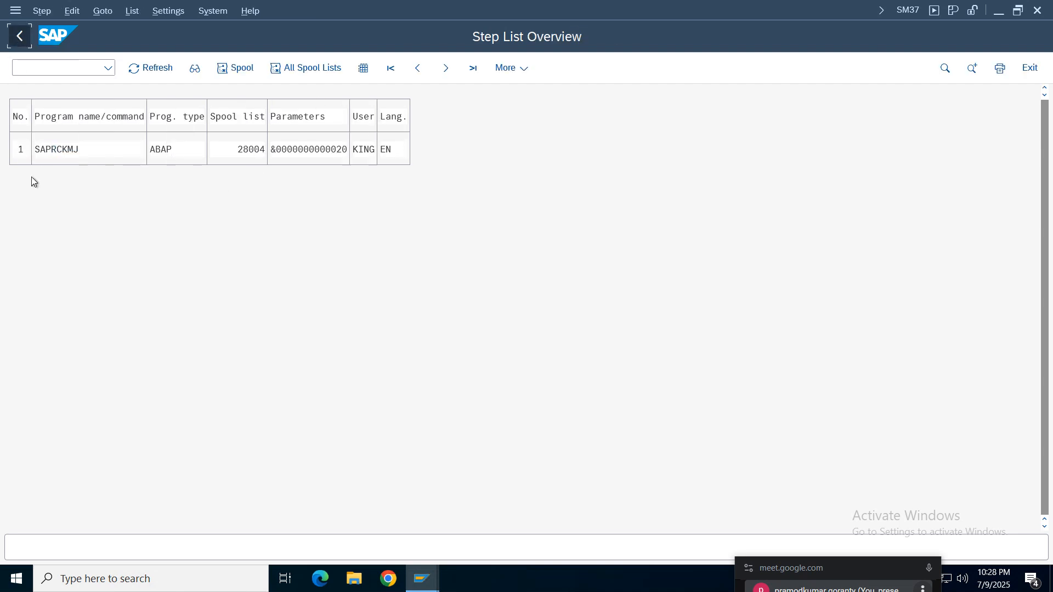
- Read the job log of the PRODUCTION STARTUP job and return to SAP Easy Access
{"action": "left_click", "coordinate": [495, 71]}
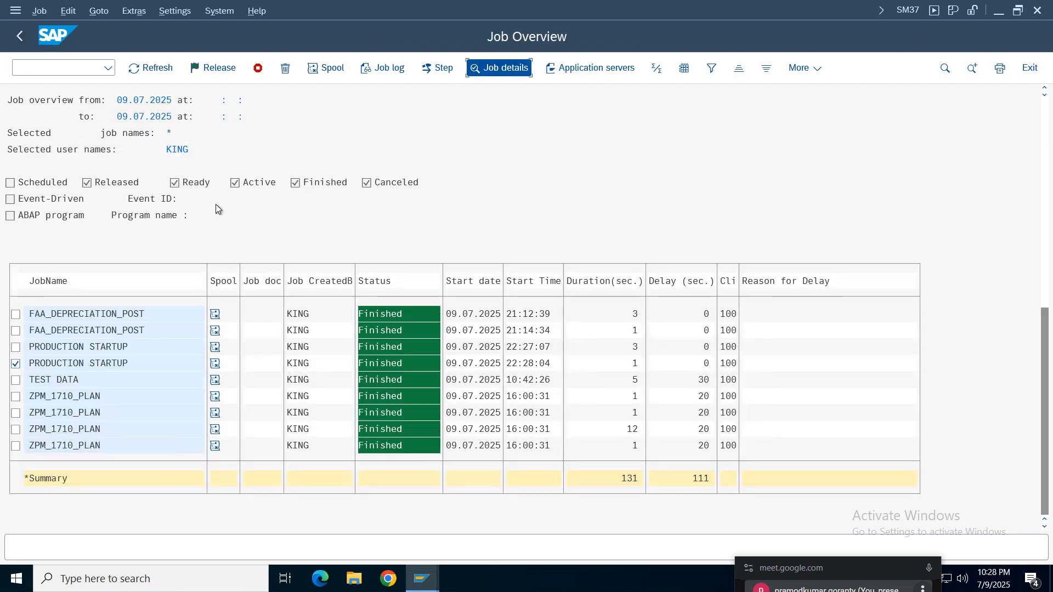
{"action": "left_click", "coordinate": [364, 69]}
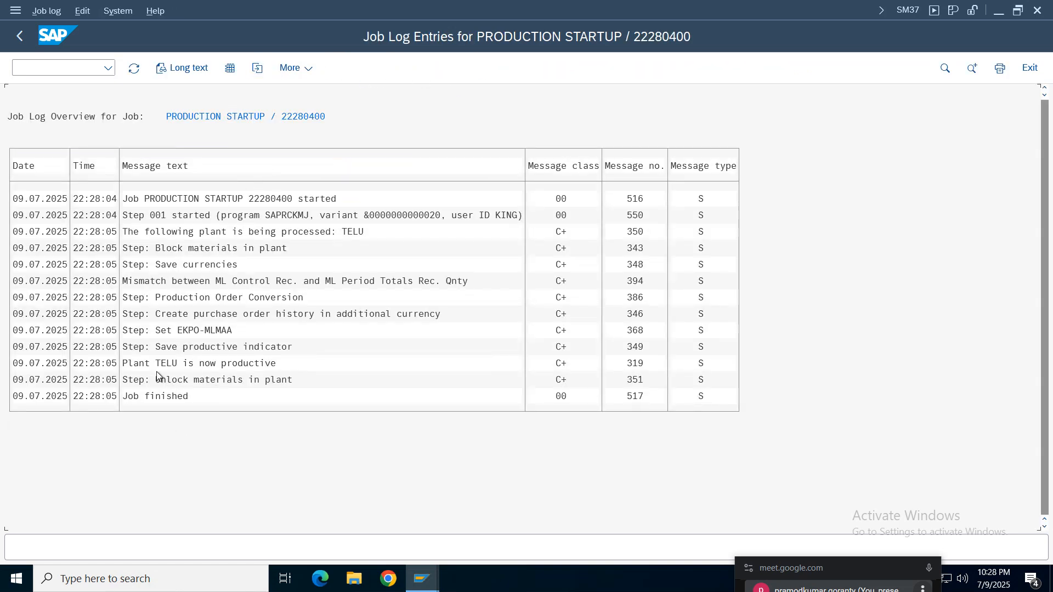
{"action": "left_click", "coordinate": [158, 367]}
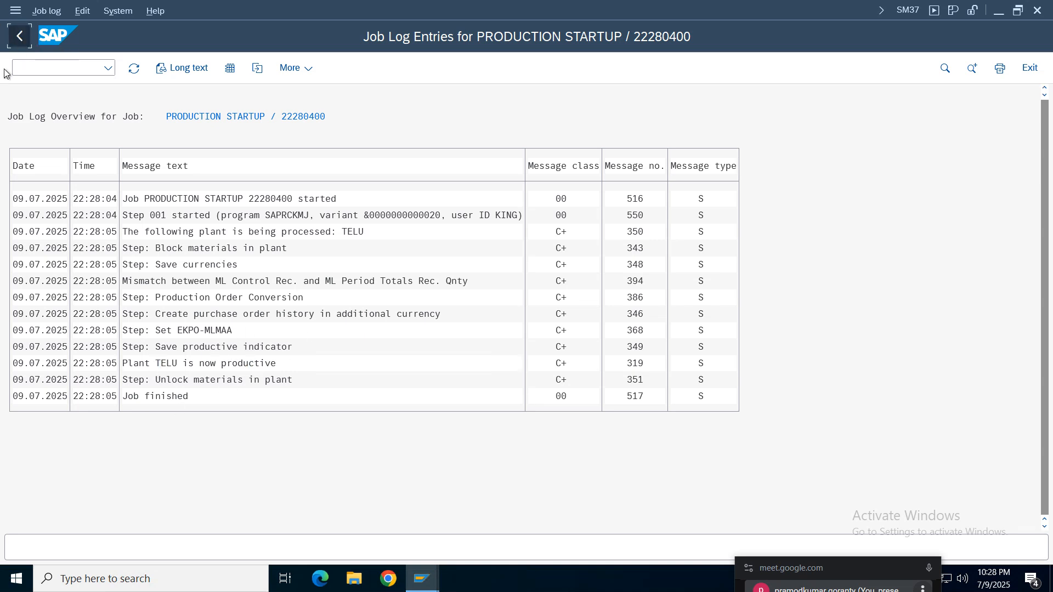
{"action": "left_click", "coordinate": [18, 36]}
{"action": "left_click", "coordinate": [18, 35]}
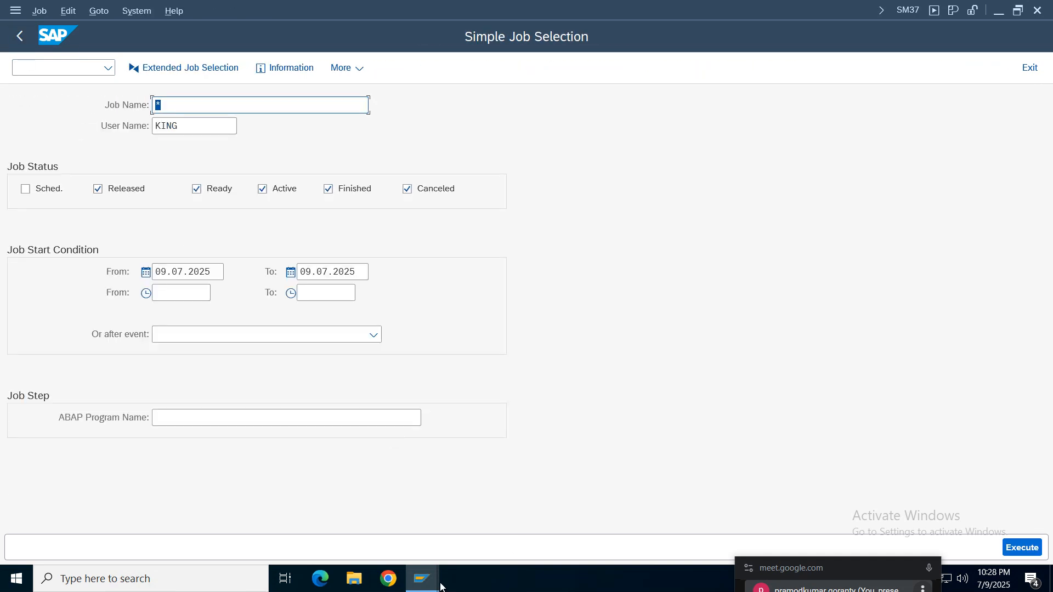
{"action": "left_click", "coordinate": [19, 35]}
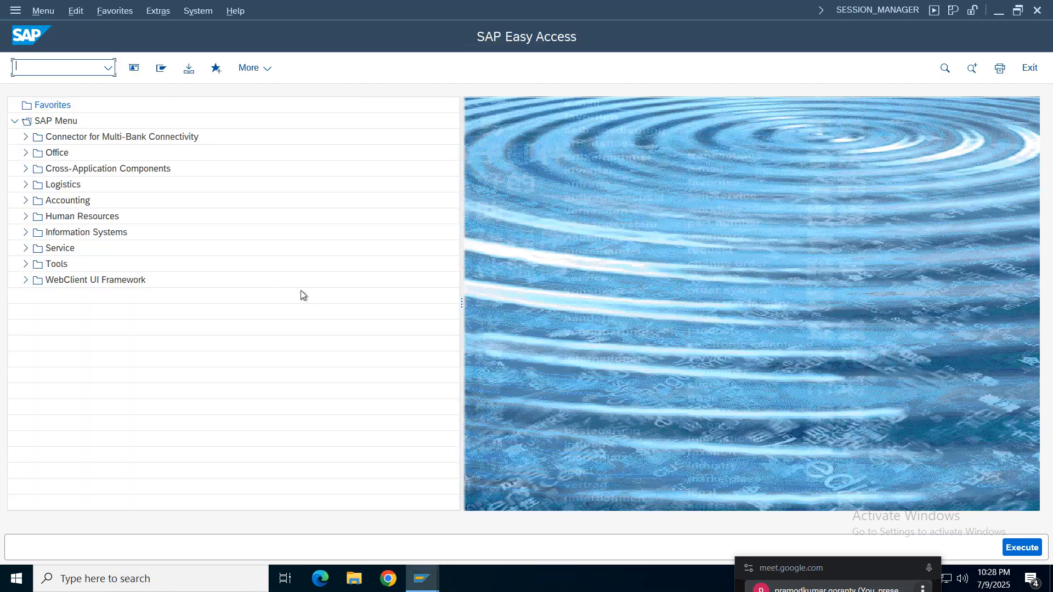
- Switch to the open Create Material session and confirm plant TELU and storage location SLTE for RMTELU01
{"action": "mouse_move", "coordinate": [439, 582]}
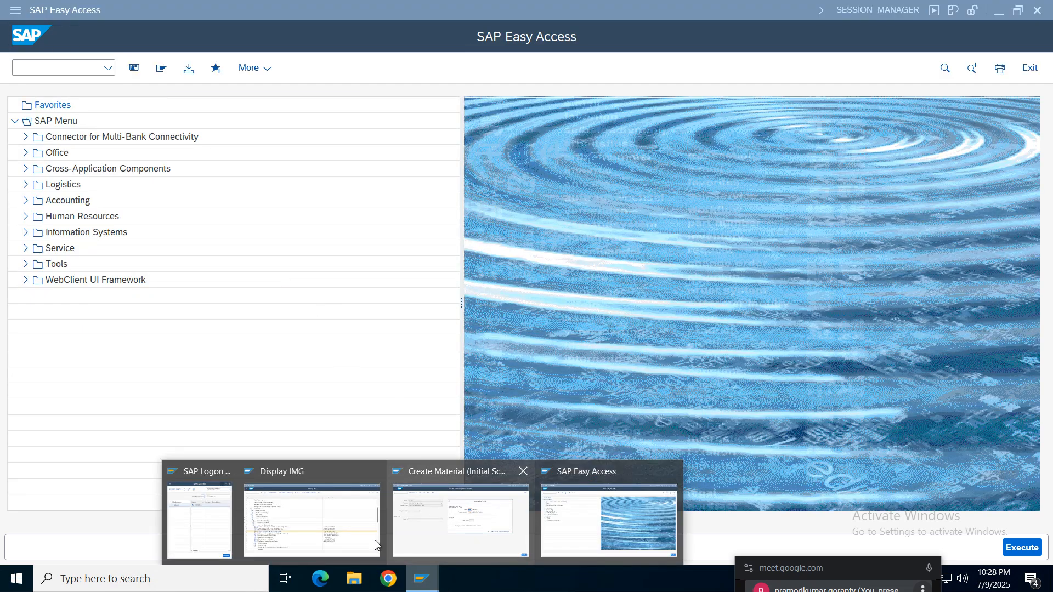
{"action": "left_click", "coordinate": [494, 479]}
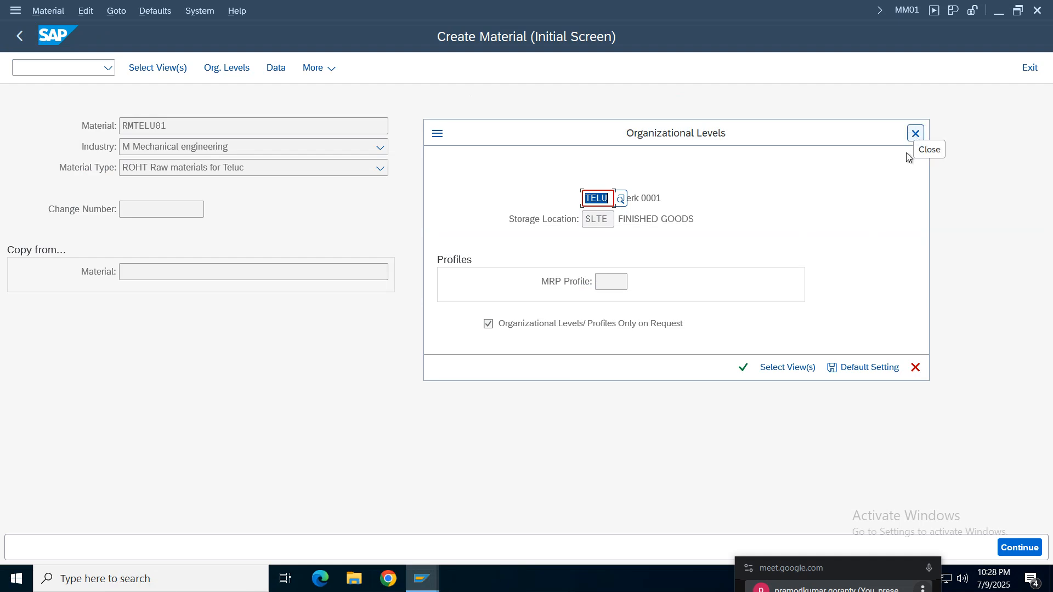
{"action": "left_click", "coordinate": [753, 364]}
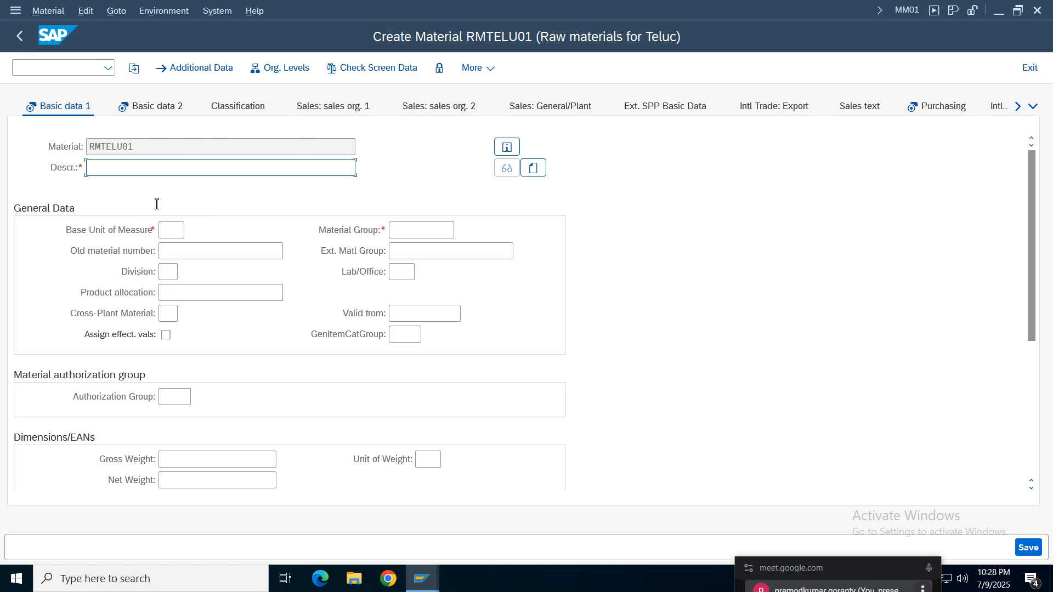
- Enter the description Raw matrial for telu RMTELU01, base unit of measure kg and material group 01
{"action": "left_click", "coordinate": [117, 166]}
{"action": "left_click", "coordinate": [212, 181]}
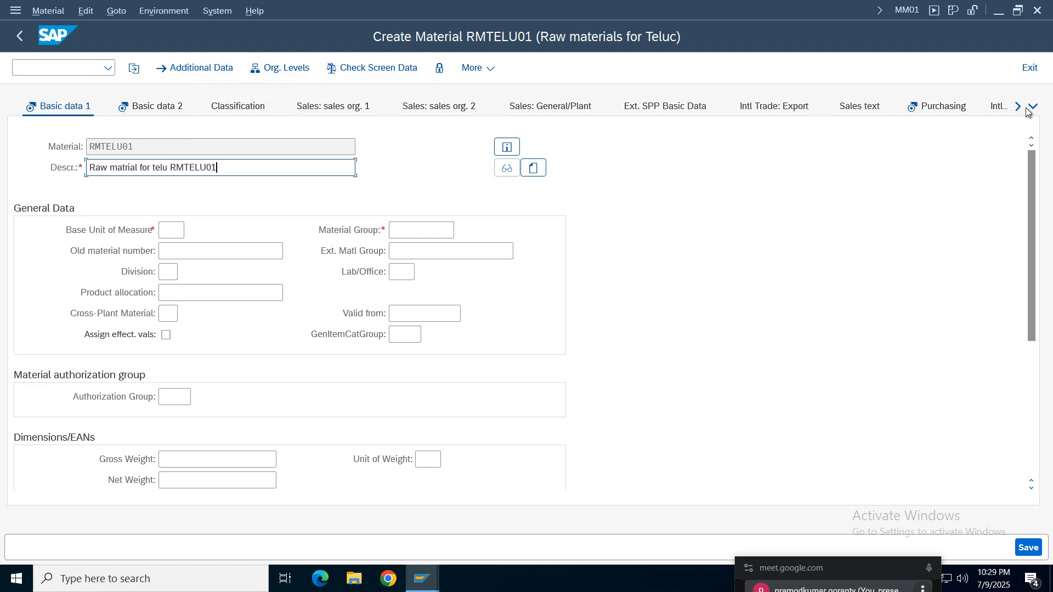
{"action": "key", "text": "Return"}
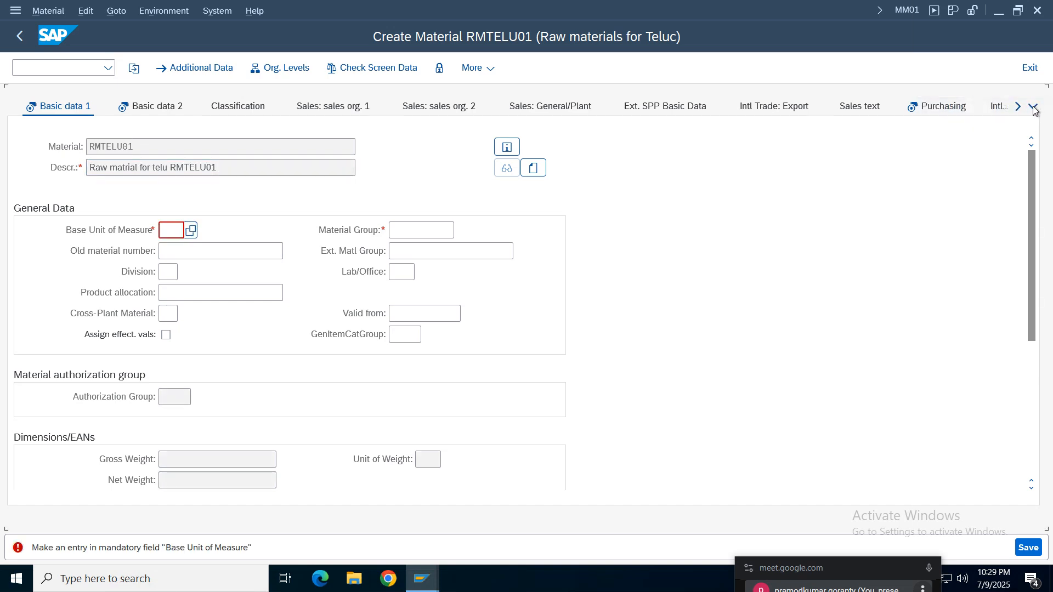
{"action": "left_click", "coordinate": [181, 230]}
{"action": "type", "text": "kg"}
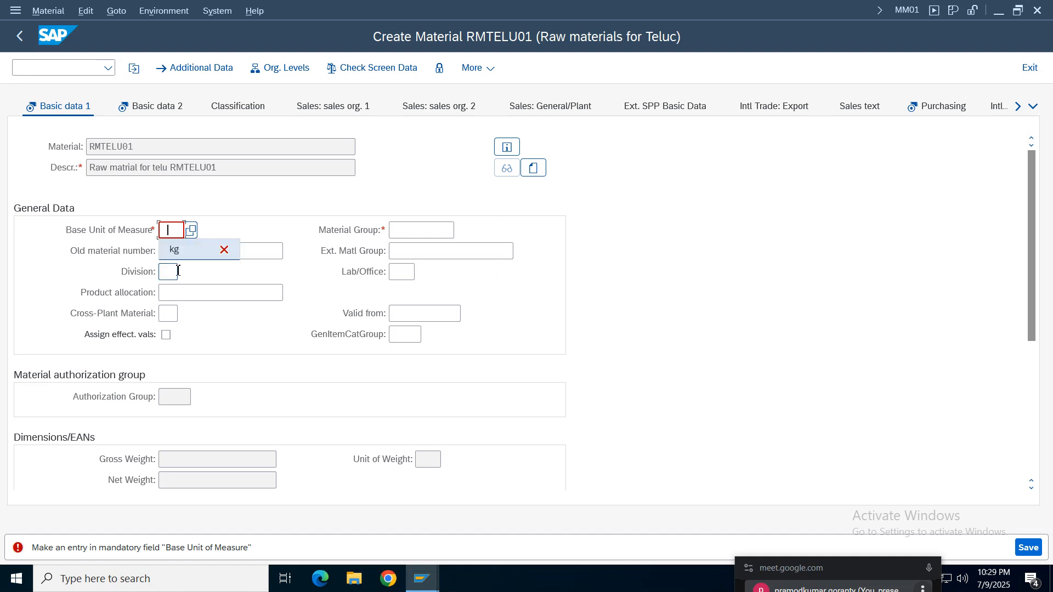
{"action": "left_click", "coordinate": [404, 229]}
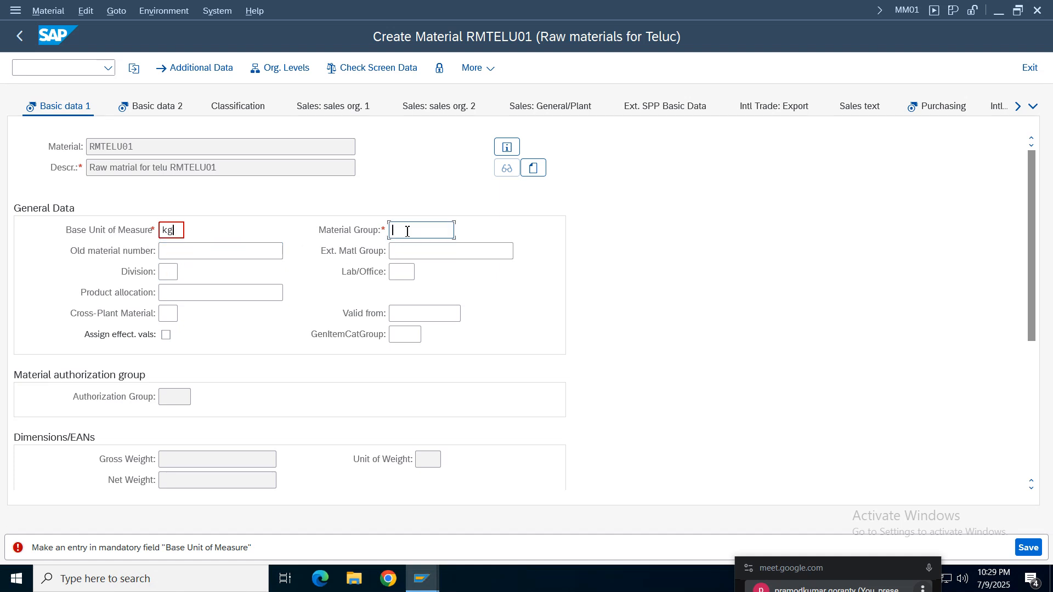
{"action": "type", "text": "01"}
{"action": "key", "text": "Return"}
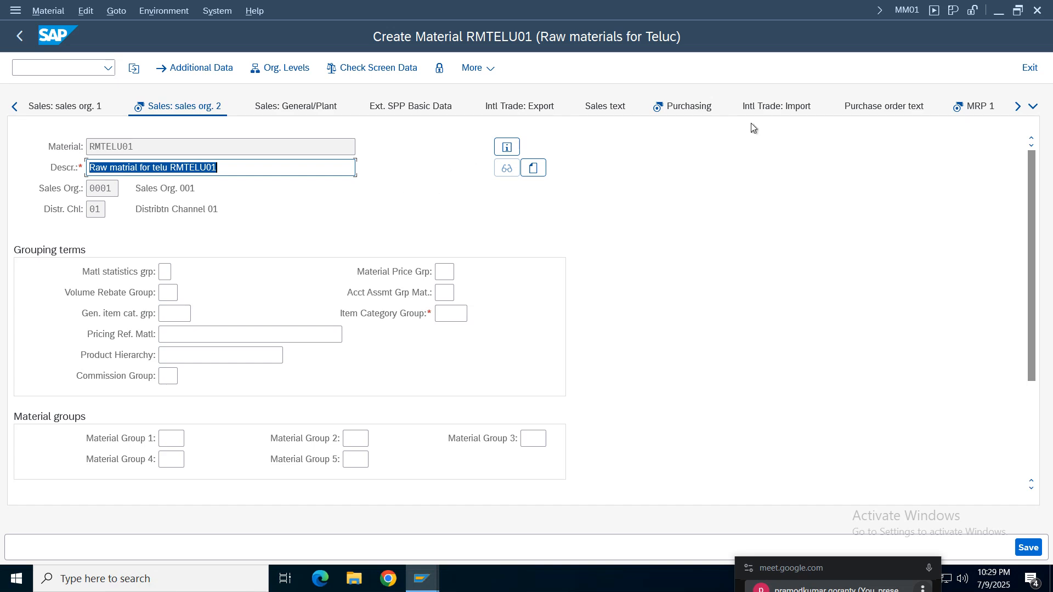
- Abandon the unfinished material entry from the sales organization 2 view and return to SAP Easy Access
{"action": "key", "text": "Return"}
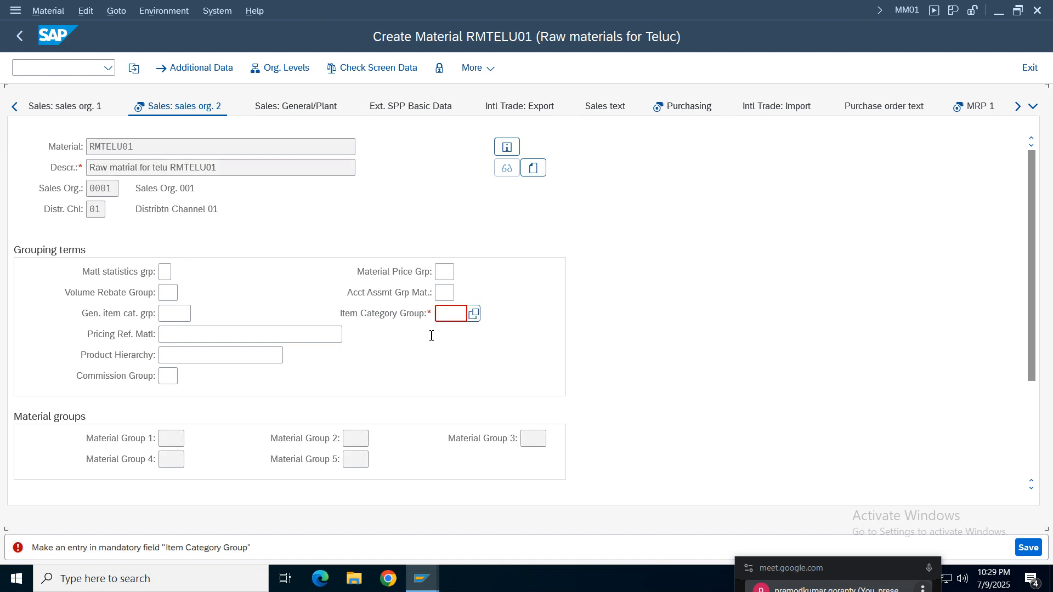
{"action": "left_click", "coordinate": [208, 66]}
{"action": "left_click", "coordinate": [1029, 68]}
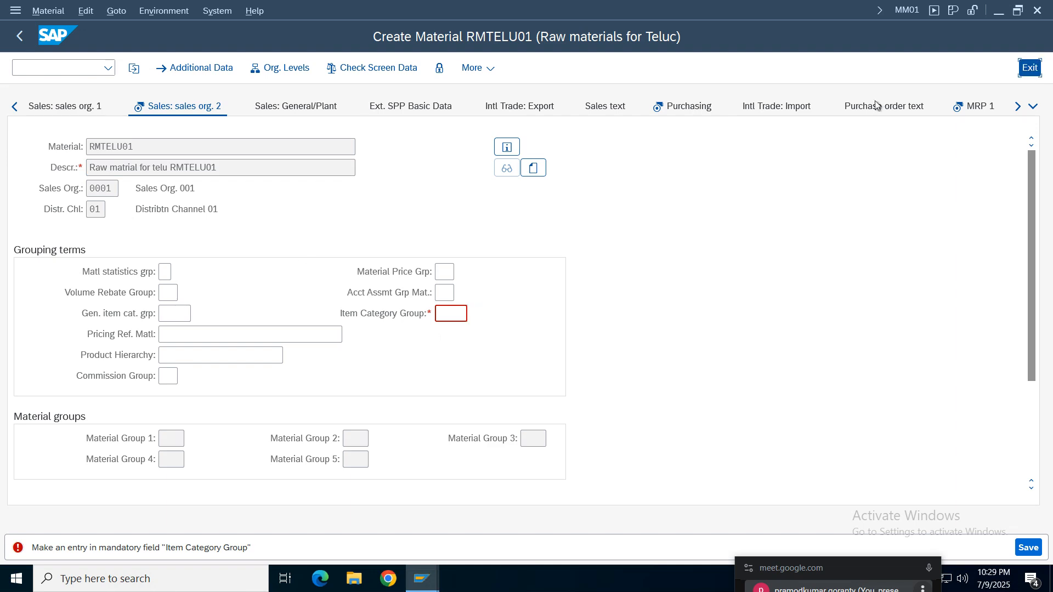
{"action": "left_click", "coordinate": [337, 364]}
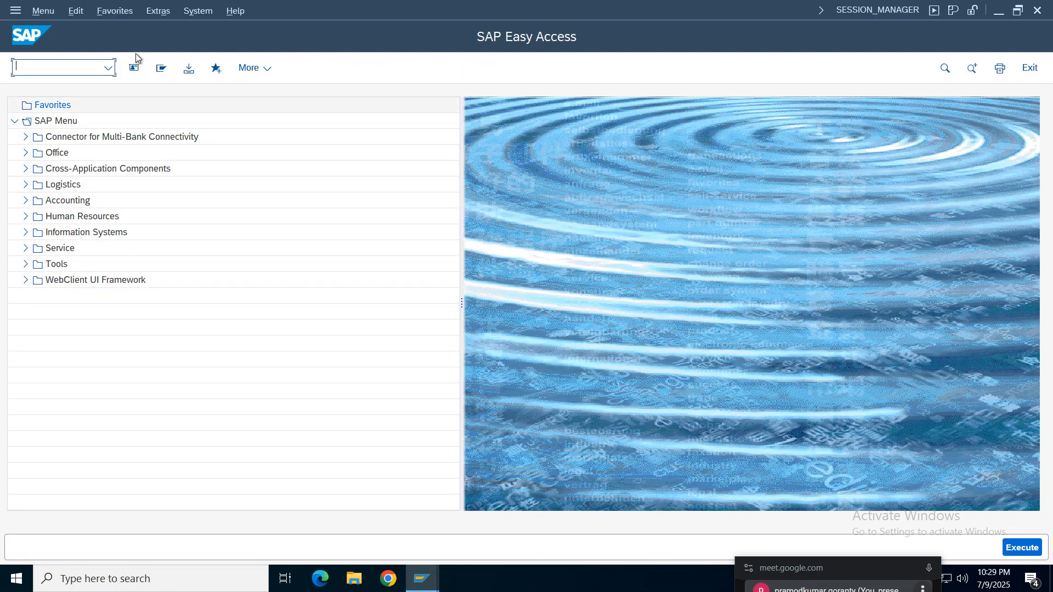
- Start transaction MM01 again and enter material RMTELU01 with industry Mechanical engineering and type ROHT
{"action": "left_click", "coordinate": [108, 68]}
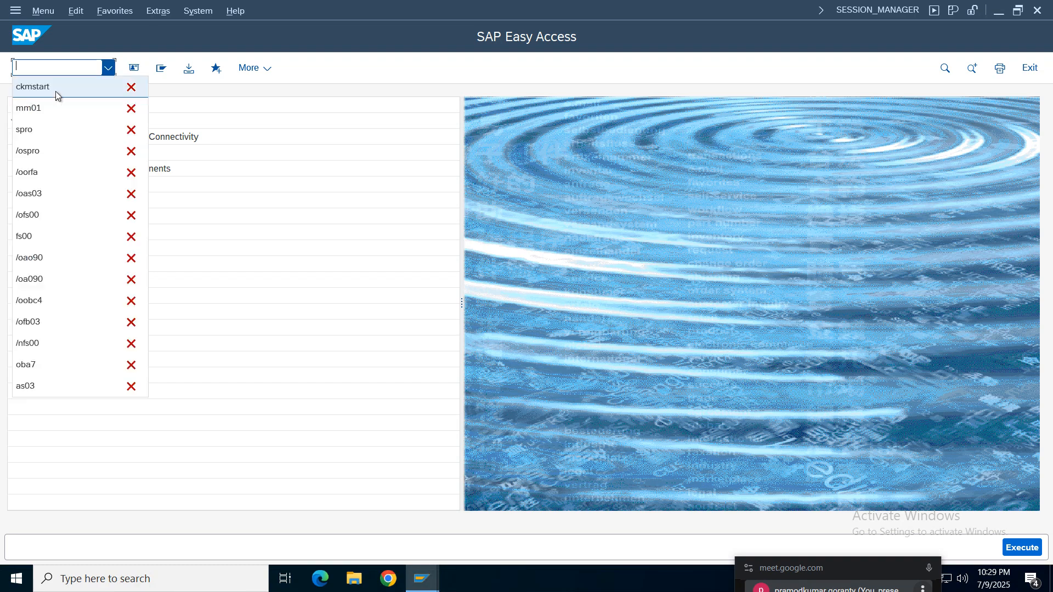
{"action": "left_click", "coordinate": [33, 107]}
{"action": "key", "text": "Return"}
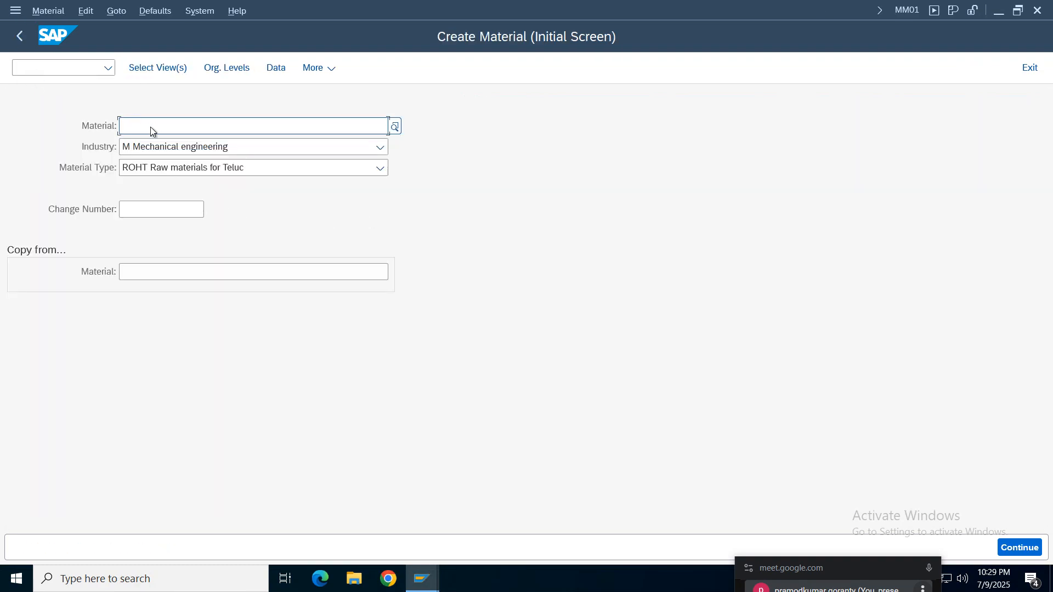
{"action": "left_click", "coordinate": [151, 132]}
{"action": "left_click", "coordinate": [149, 143]}
- Review which views are selected for RMTELU01 and close the view selection
{"action": "left_click", "coordinate": [166, 68]}
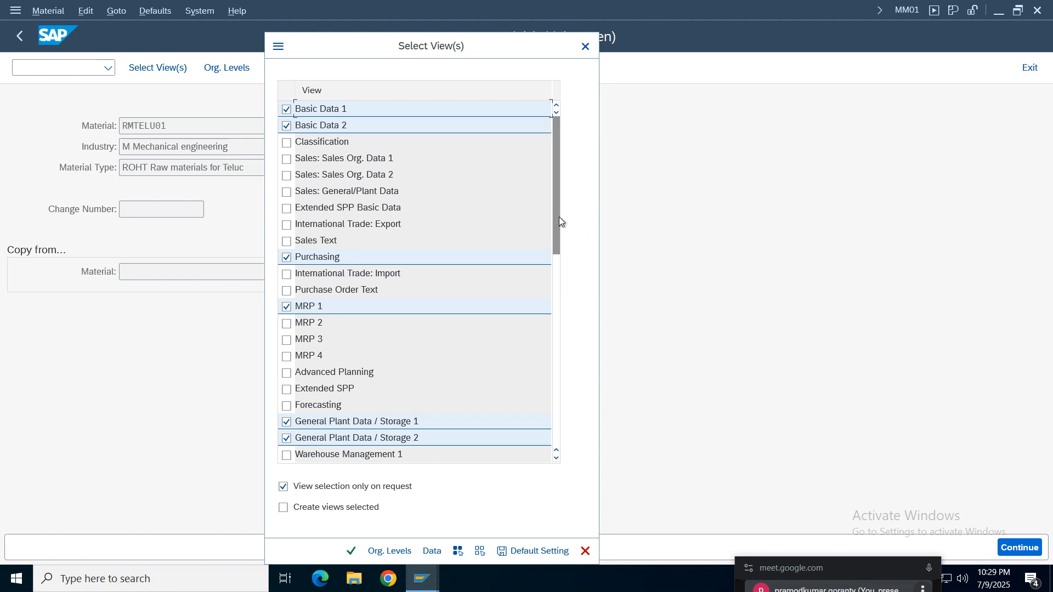
{"action": "left_click_drag", "start_coordinate": [560, 221], "coordinate": [560, 306]}
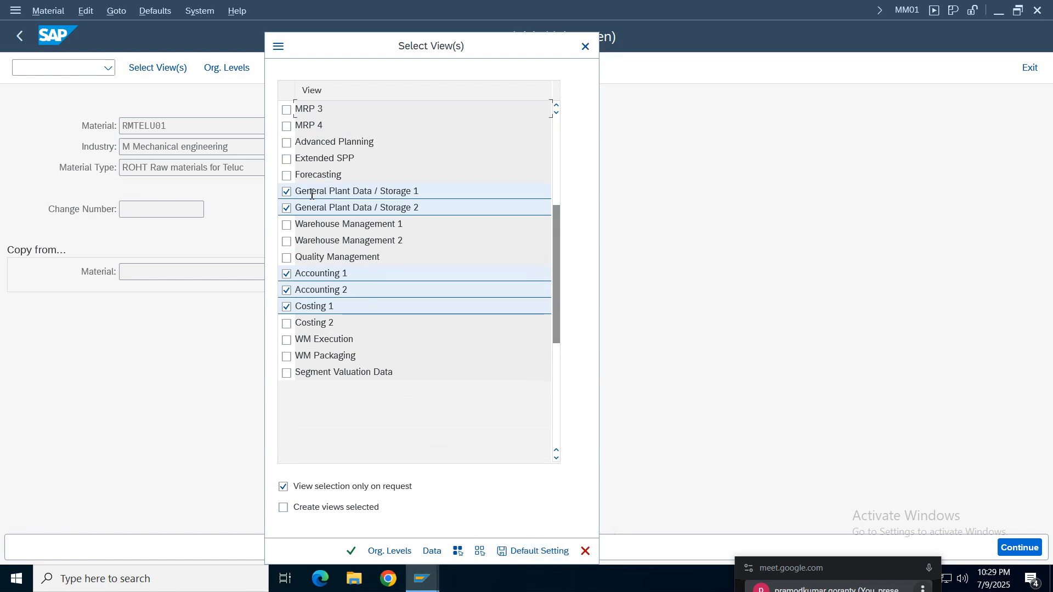
{"action": "left_click", "coordinate": [585, 550]}
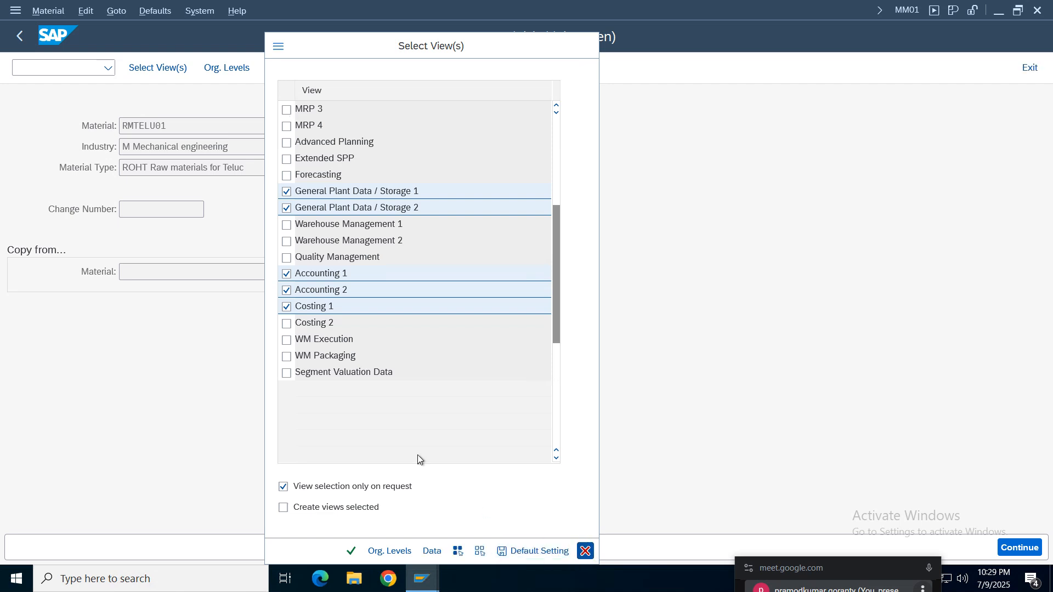
- Set the organizational levels to plant TELU and storage location SLTE, and continue to the material's basic data
{"action": "left_click", "coordinate": [226, 68]}
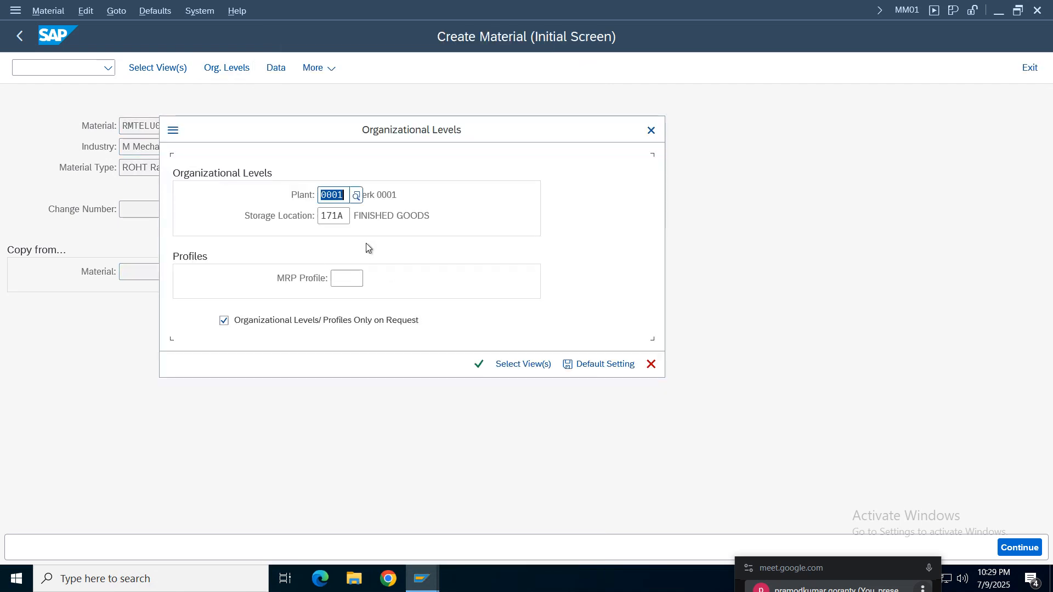
{"action": "left_click_drag", "start_coordinate": [327, 126], "coordinate": [560, 151]}
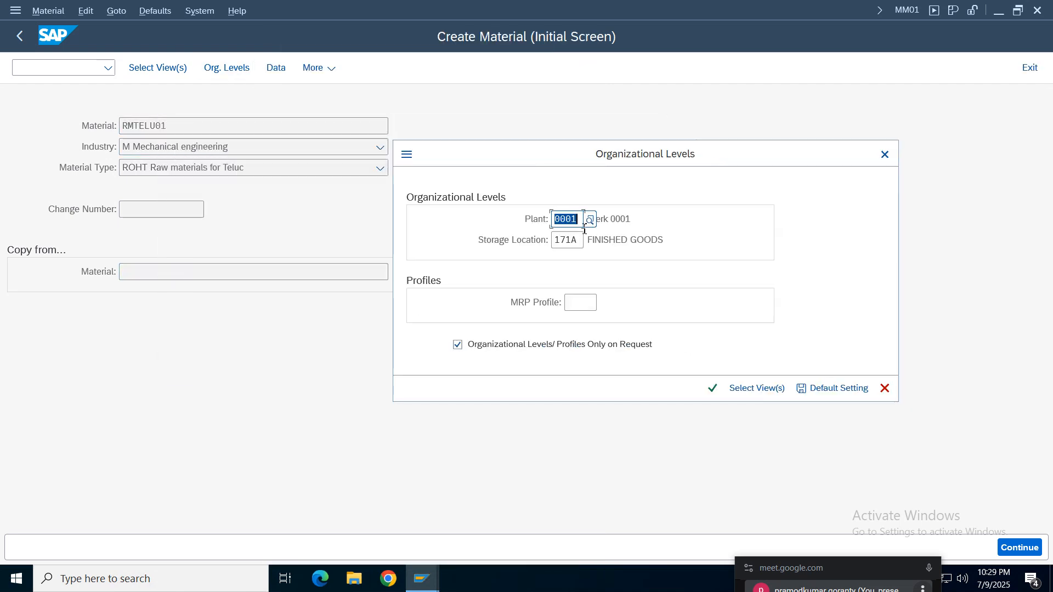
{"action": "type", "text": "telu"}
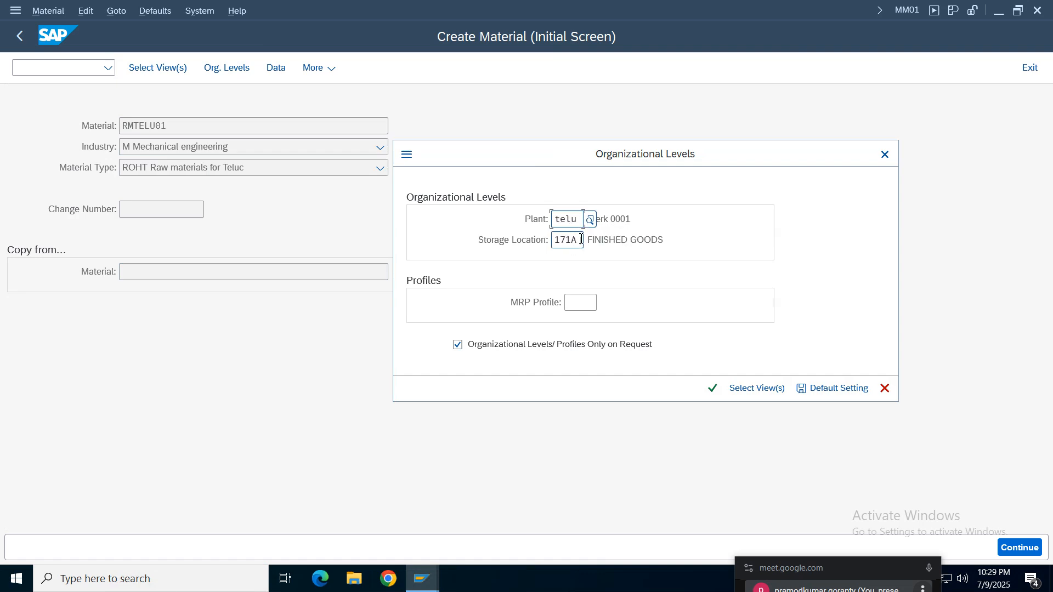
{"action": "left_click", "coordinate": [581, 239]}
{"action": "key", "text": "BackSpace"}
{"action": "key", "text": "BackSpace"}
{"action": "key", "text": "BackSpace"}
{"action": "key", "text": "BackSpace"}
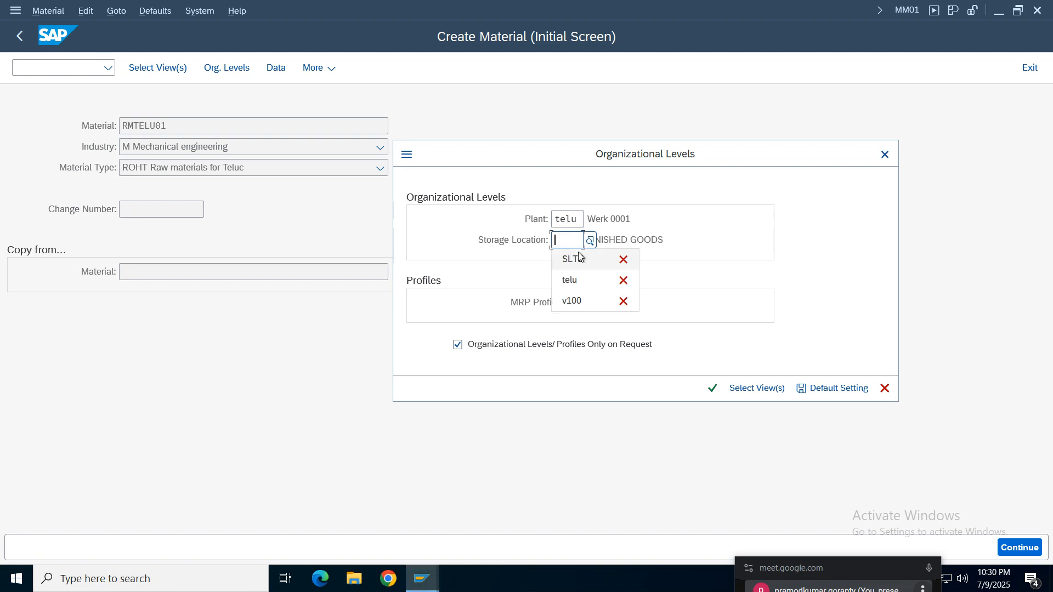
{"action": "left_click", "coordinate": [576, 258]}
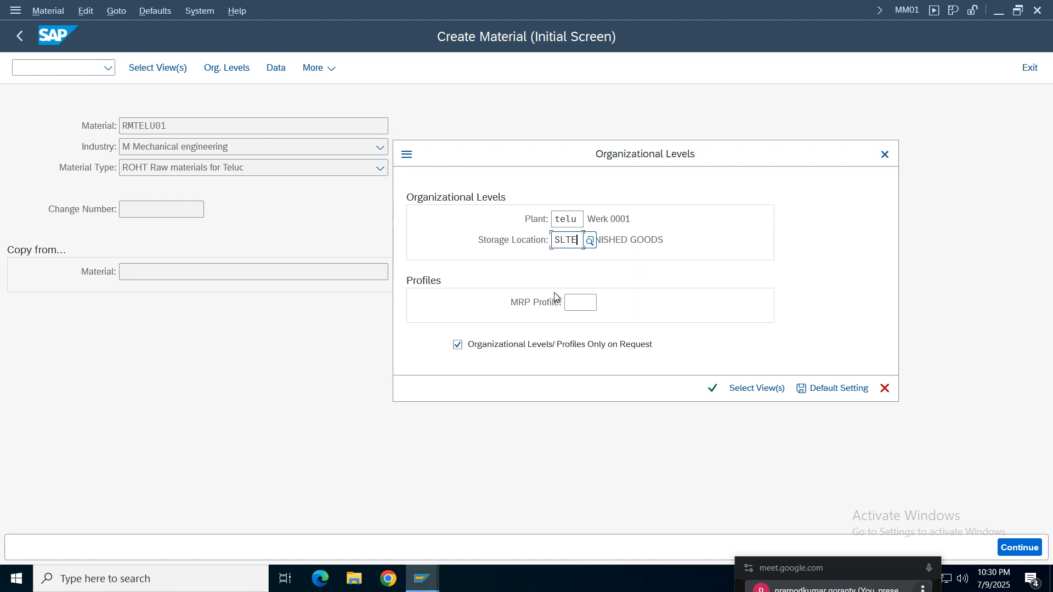
{"action": "left_click", "coordinate": [711, 390]}
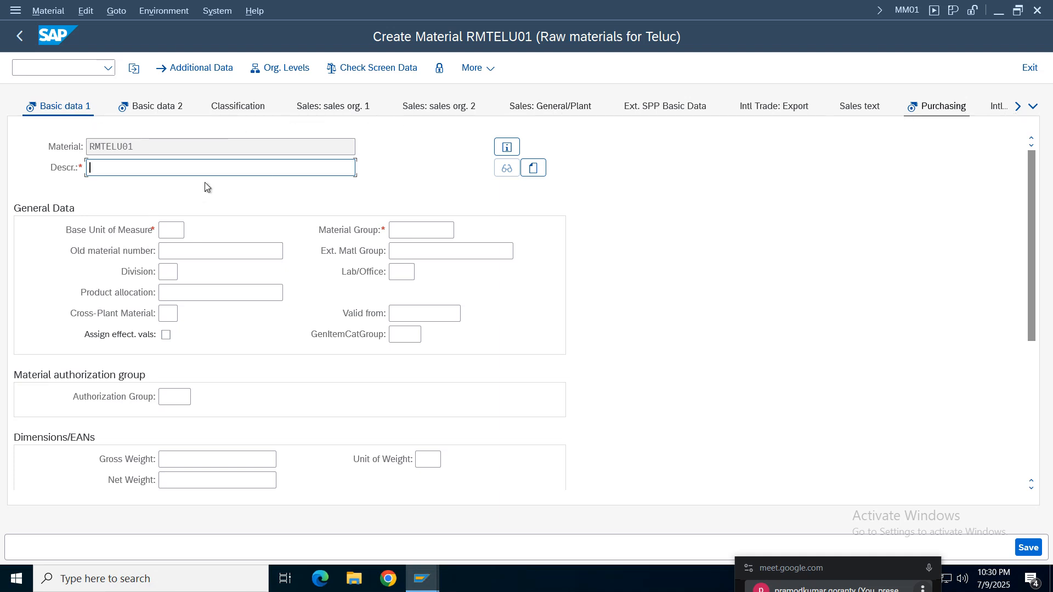
- Fill in Basic data 1 with description Raw matrial for telu RMTELU01, base unit kg and material group 01
{"action": "left_click", "coordinate": [129, 167]}
{"action": "left_click", "coordinate": [120, 187]}
{"action": "left_click", "coordinate": [173, 231]}
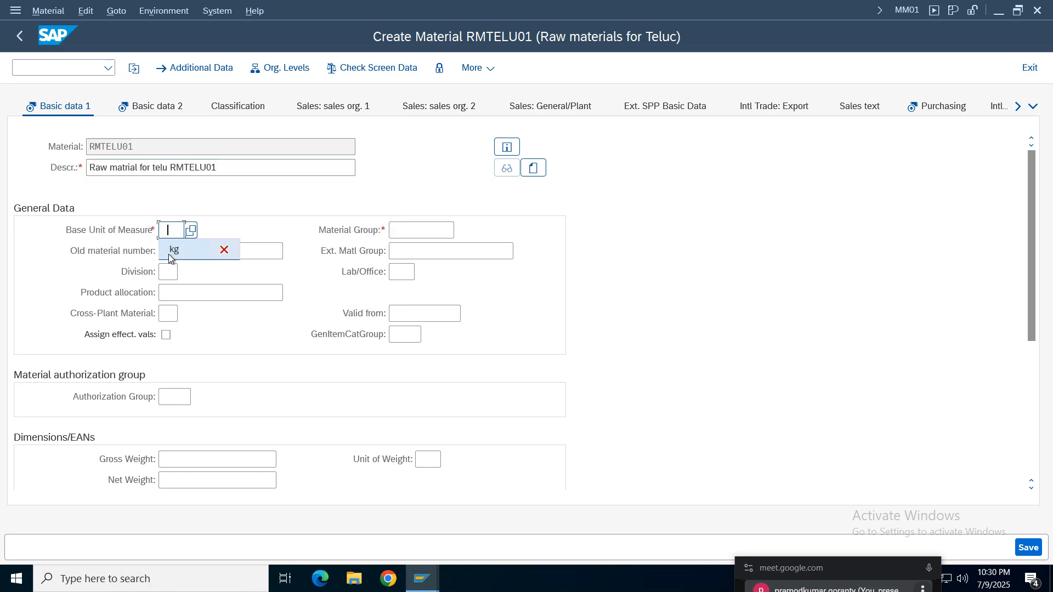
{"action": "type", "text": "kg"}
{"action": "left_click", "coordinate": [440, 235]}
{"action": "left_click", "coordinate": [404, 249]}
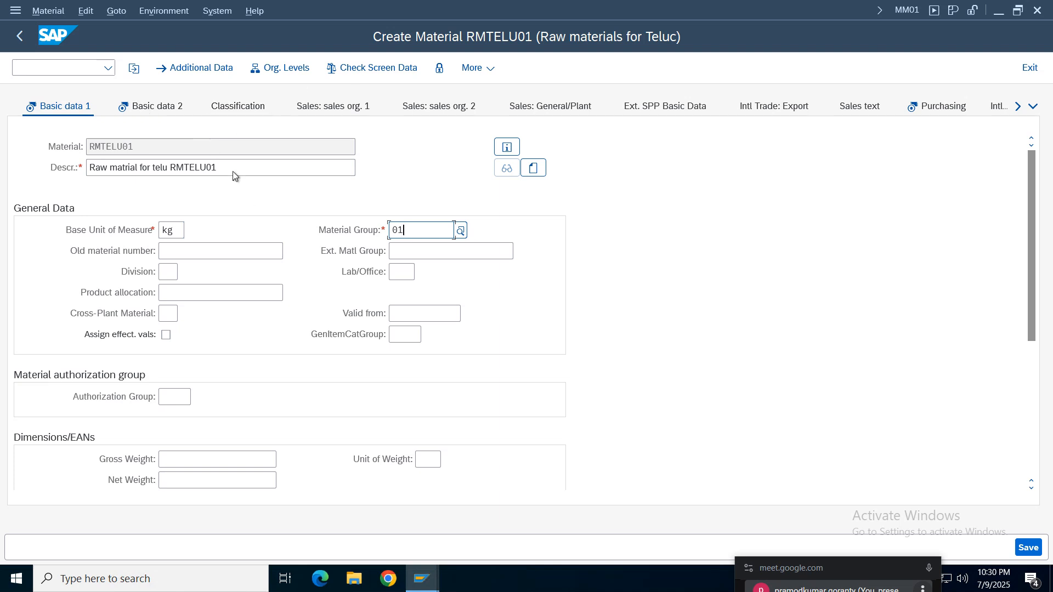
- Continue through Basic data 2 and Purchasing without adding entries, up to the MRP 1 view
{"action": "left_click", "coordinate": [148, 107]}
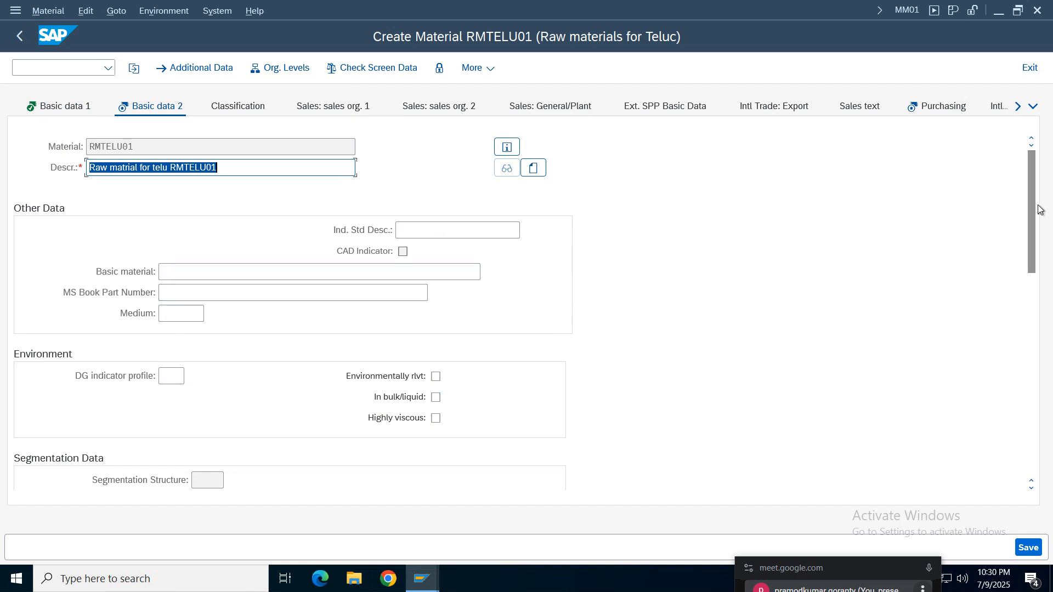
{"action": "left_click_drag", "start_coordinate": [1031, 199], "coordinate": [1026, 124]}
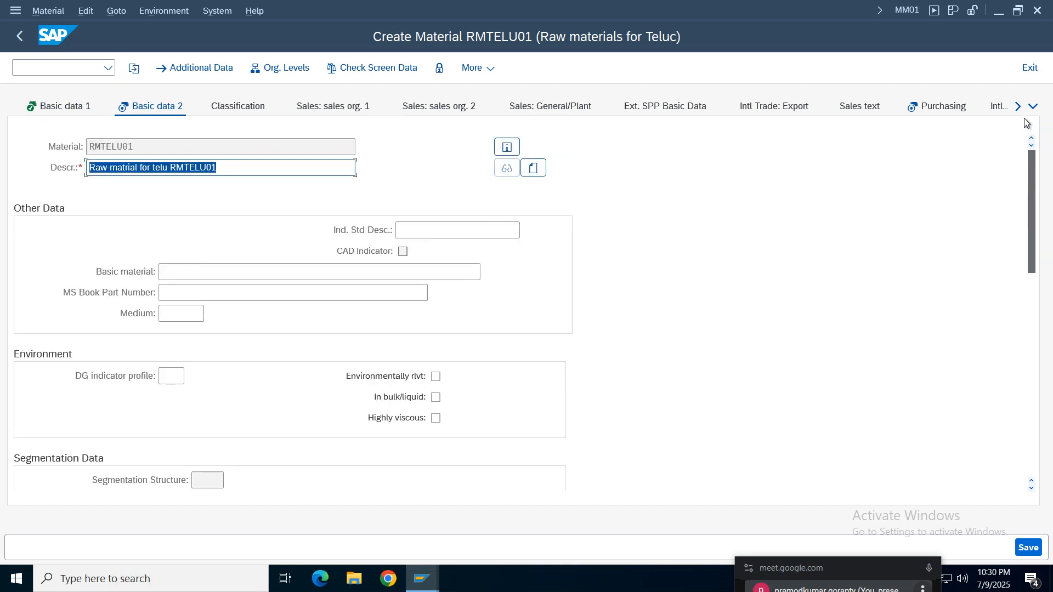
{"action": "key", "text": "Return"}
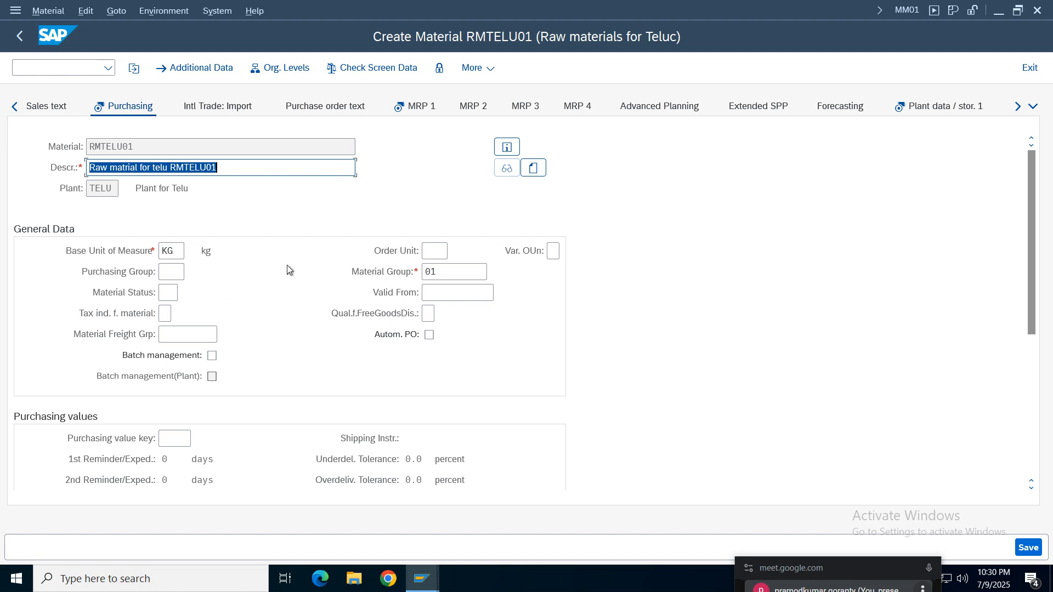
{"action": "key", "text": "Return"}
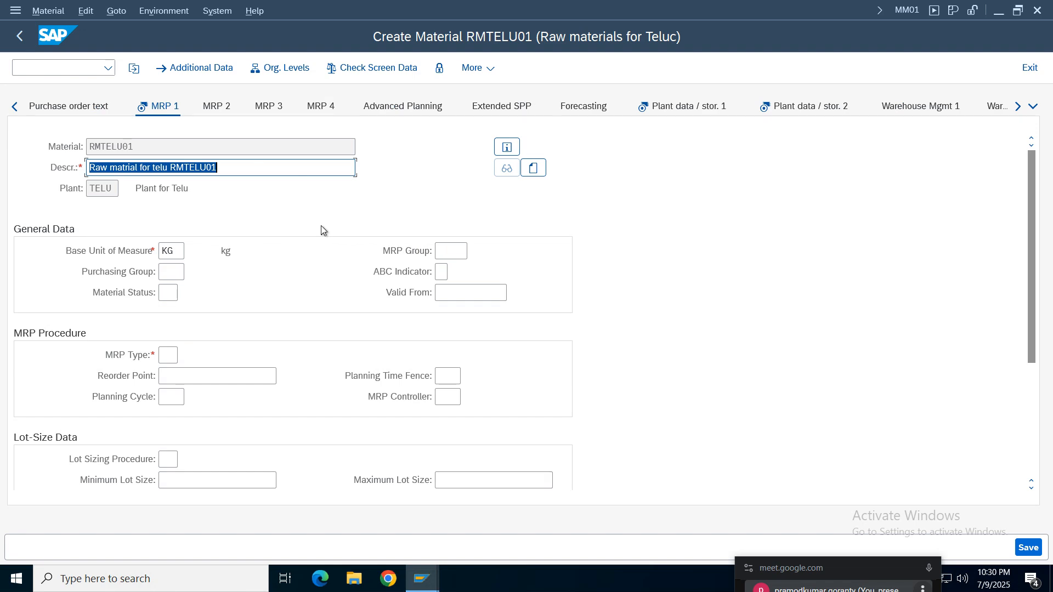
- Set the MRP type to ND (No planning) in MRP 1 and continue to Plant data / stor. 1
{"action": "key", "text": "Return"}
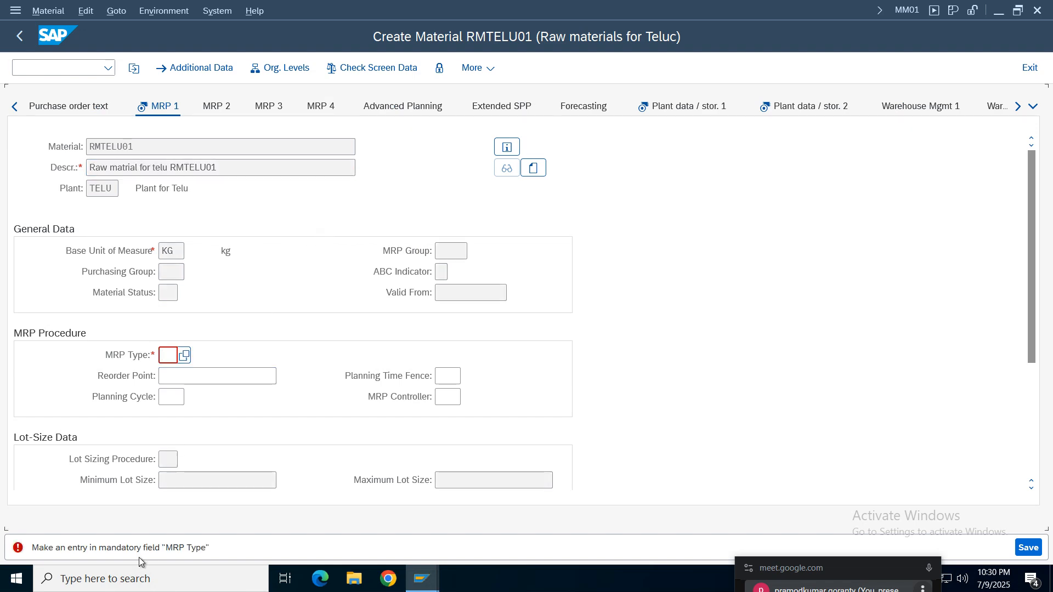
{"action": "left_click", "coordinate": [185, 359]}
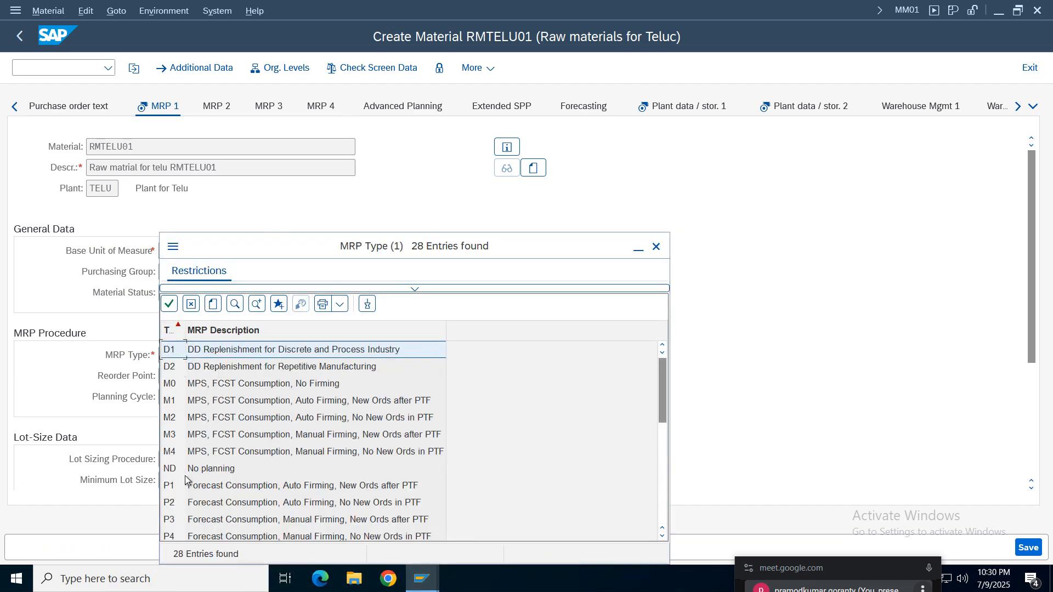
{"action": "double_click", "coordinate": [213, 469]}
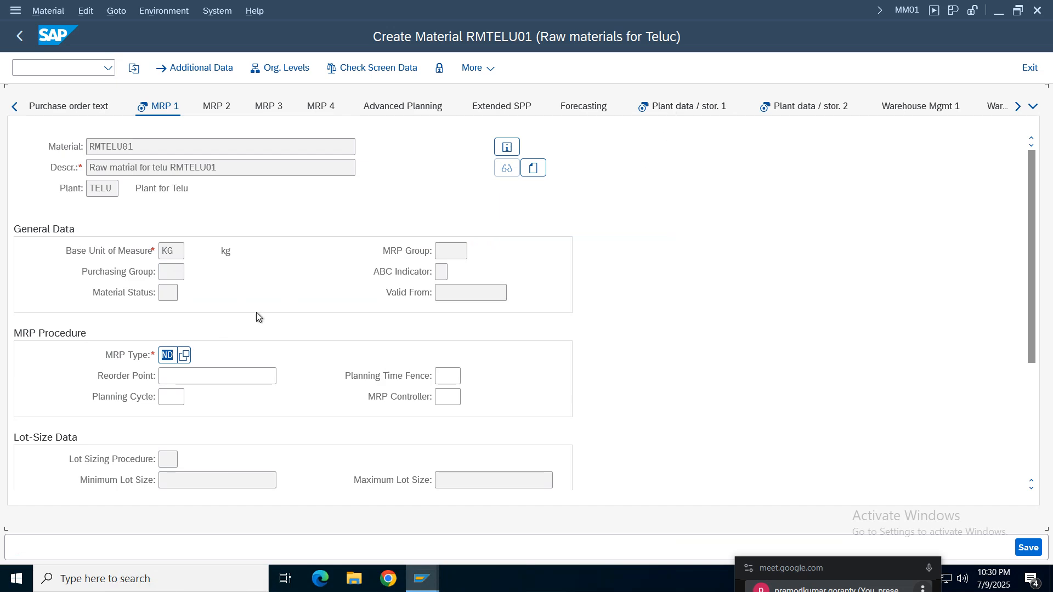
{"action": "key", "text": "Return"}
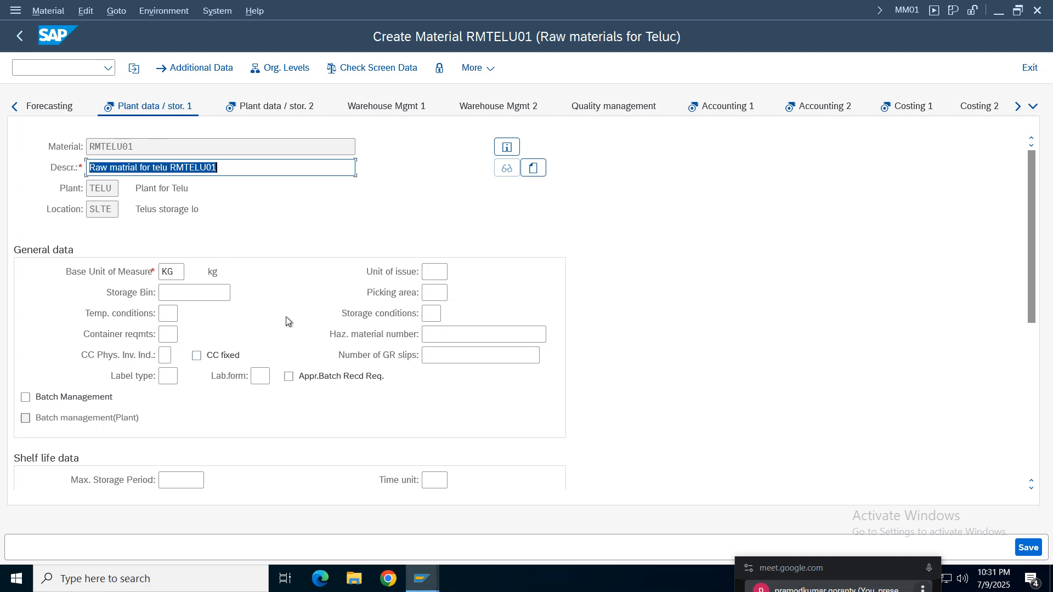
- Assign a suggested profit center starting with 1 in Plant data / stor. 2 and continue to Accounting 1
{"action": "key", "text": "Return"}
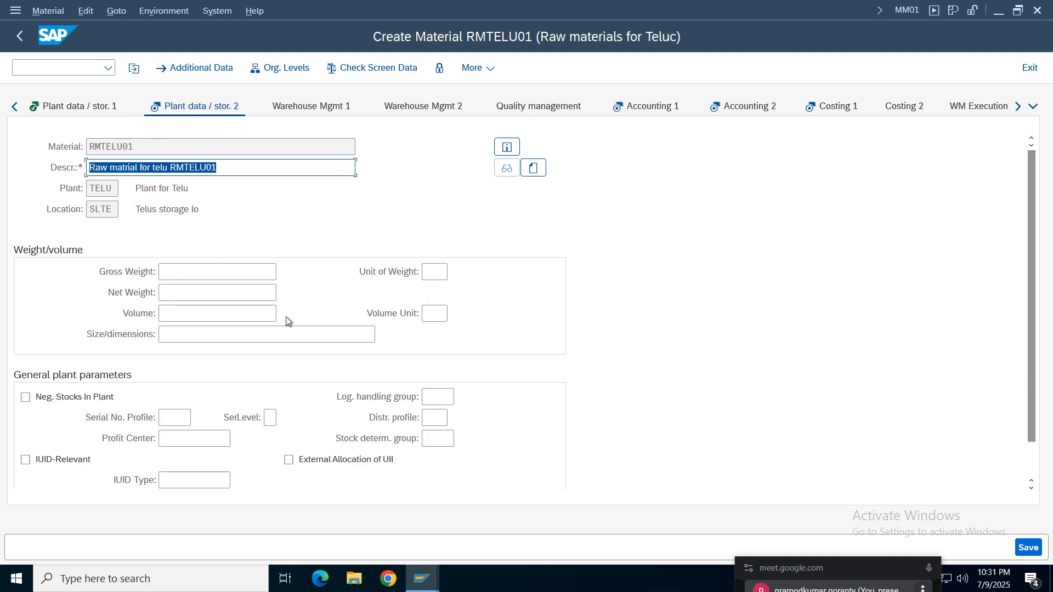
{"action": "key", "text": "Return"}
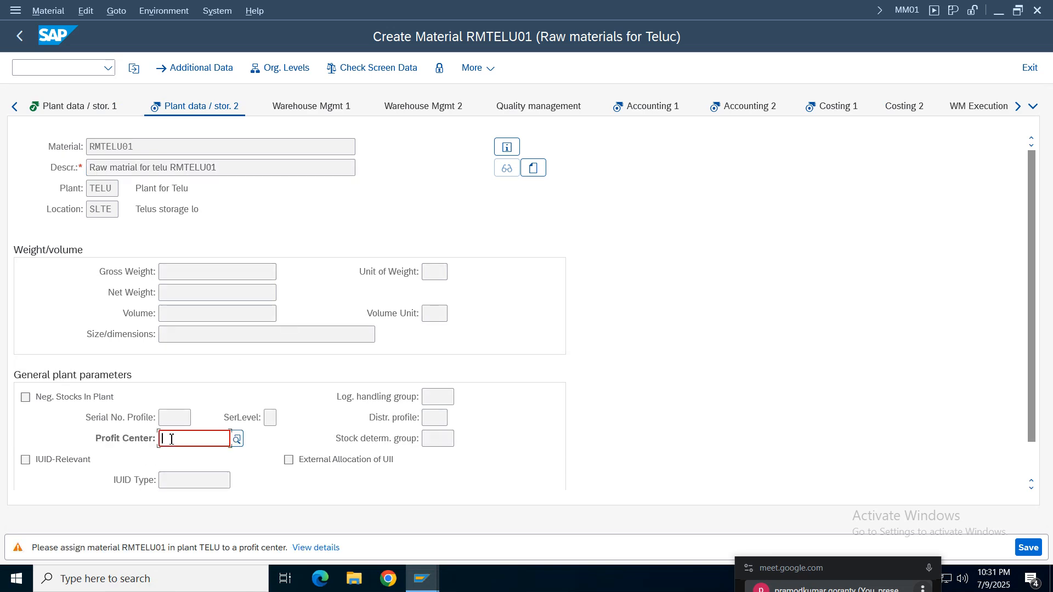
{"action": "type", "text": "1"}
{"action": "left_click", "coordinate": [189, 459]}
{"action": "key", "text": "Return"}
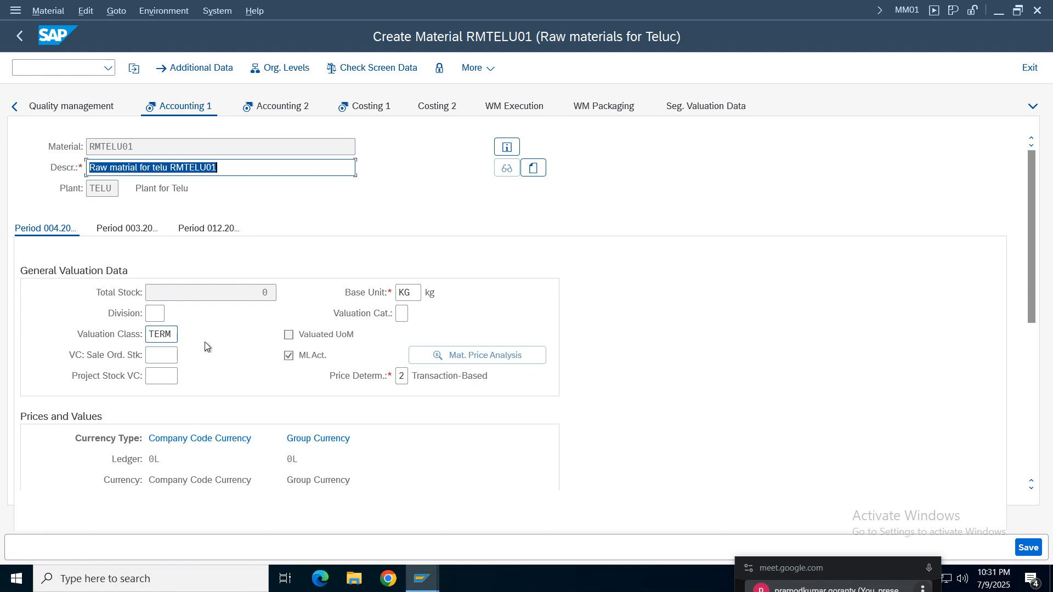
- Check the base unit and valuation class in the general valuation data of Accounting 1
{"action": "left_click_drag", "start_coordinate": [1032, 253], "coordinate": [1033, 263]}
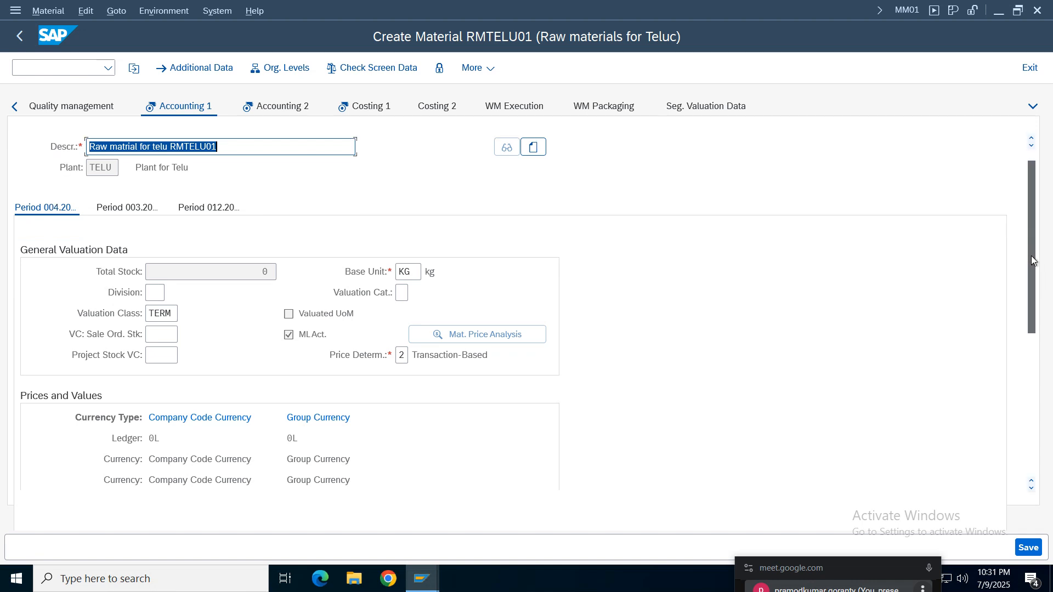
{"action": "left_click", "coordinate": [407, 272]}
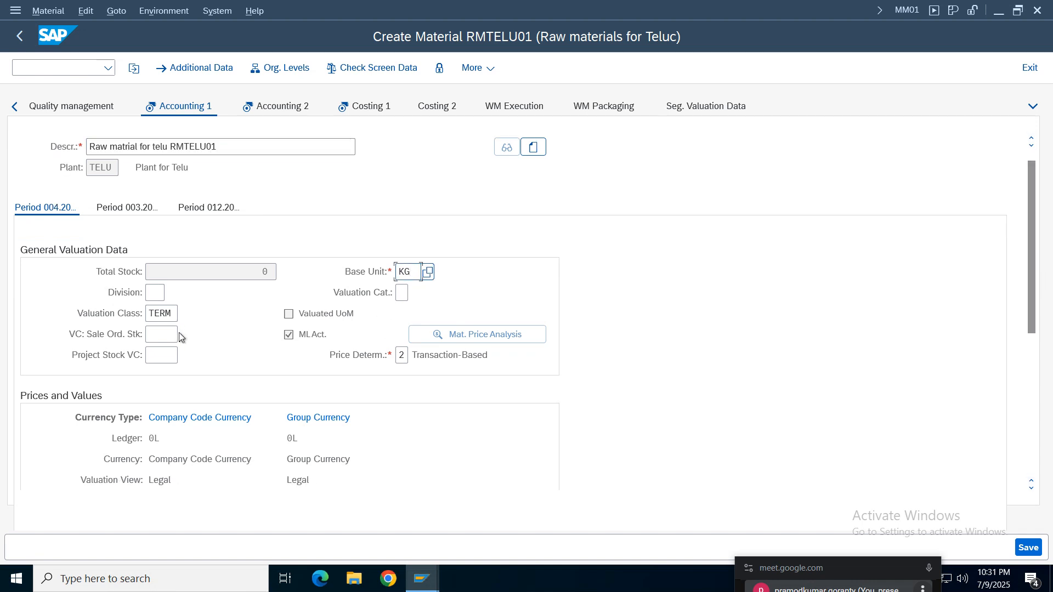
{"action": "double_click", "coordinate": [176, 312]}
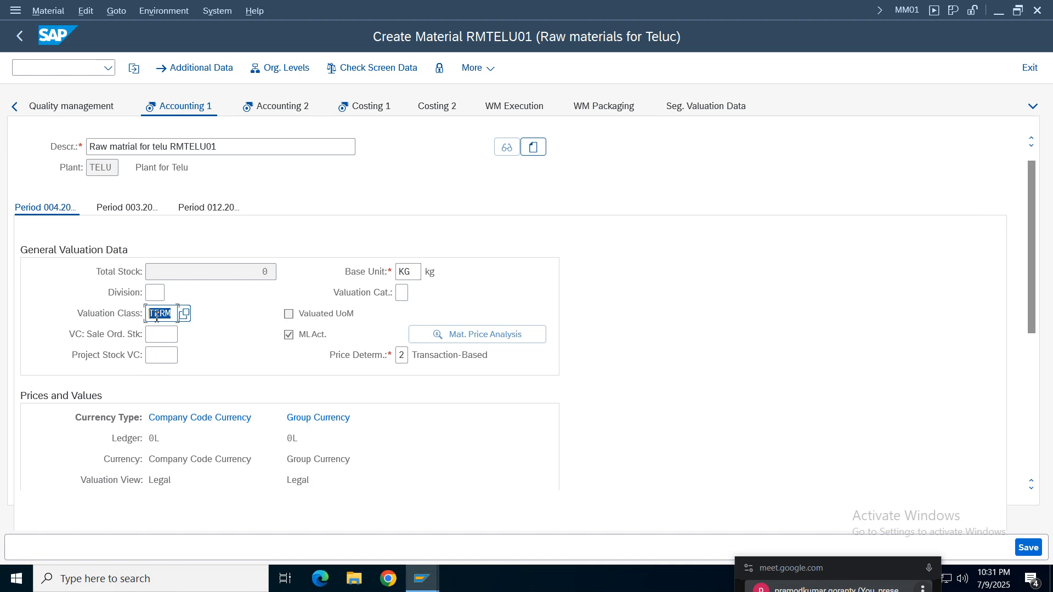
- Check the valuation class and price determination in Accounting 1, and set the price control to V (Moving average price)
{"action": "left_click", "coordinate": [162, 315]}
{"action": "left_click_drag", "start_coordinate": [163, 313], "coordinate": [148, 313]}
{"action": "left_click_drag", "start_coordinate": [482, 356], "coordinate": [269, 377]}
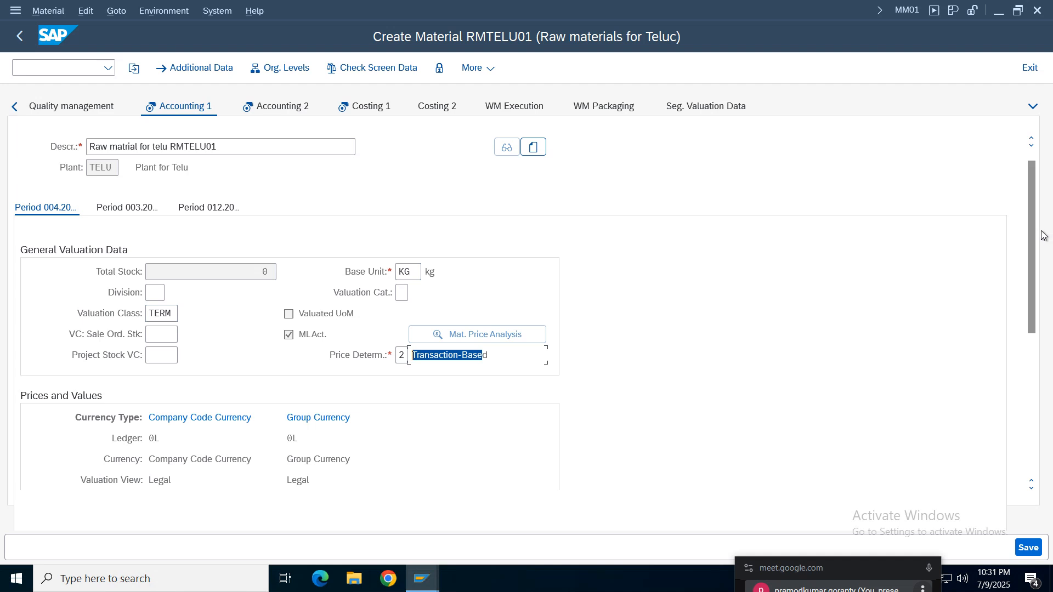
{"action": "left_click_drag", "start_coordinate": [1037, 224], "coordinate": [1039, 326]}
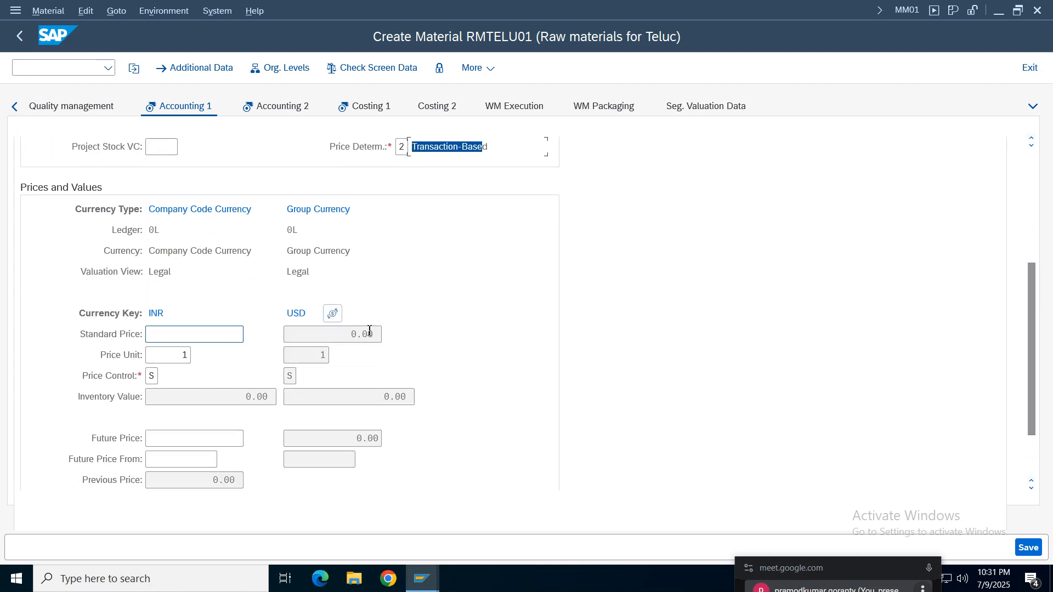
{"action": "left_click", "coordinate": [169, 340]}
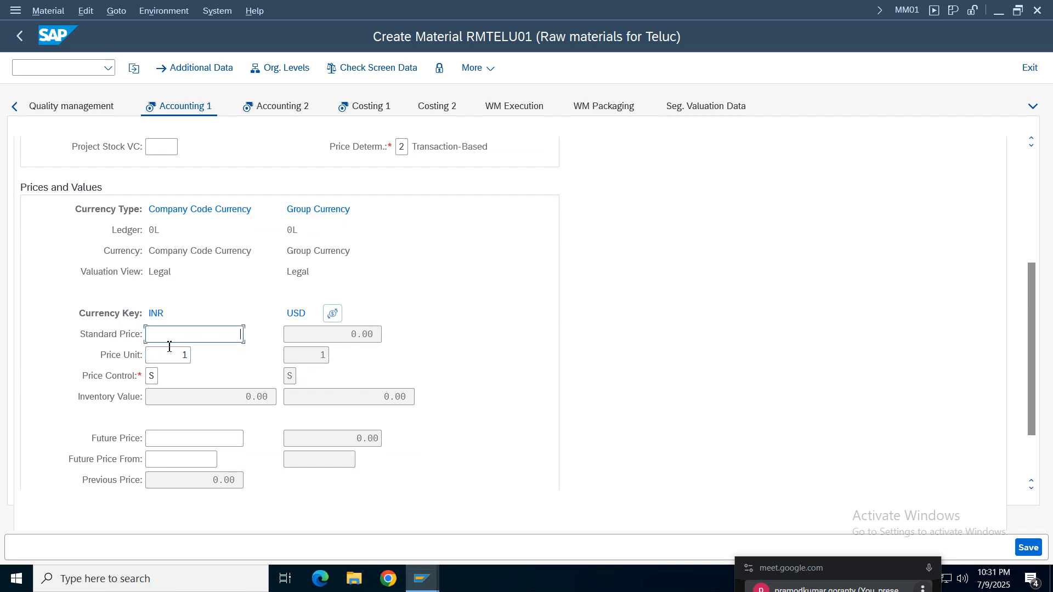
{"action": "left_click", "coordinate": [152, 376]}
{"action": "key", "text": "F4"}
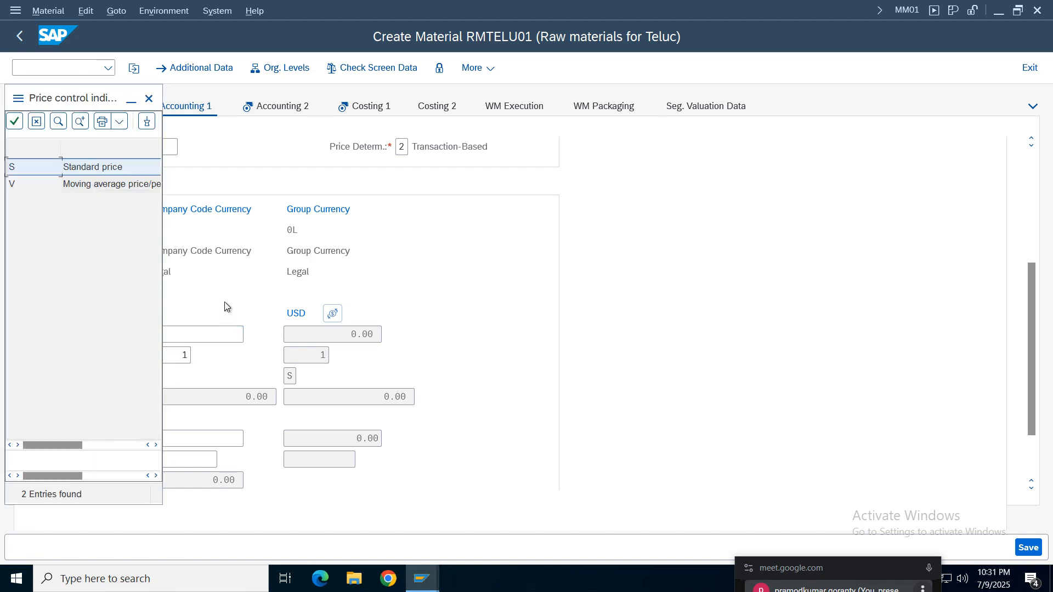
{"action": "left_click_drag", "start_coordinate": [68, 103], "coordinate": [279, 117]}
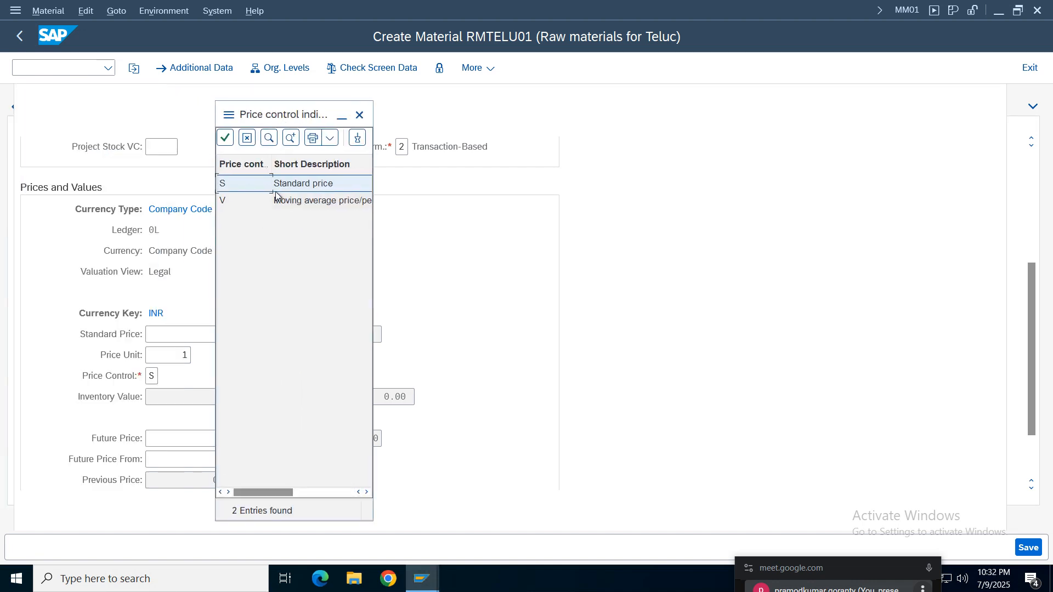
{"action": "double_click", "coordinate": [314, 202]}
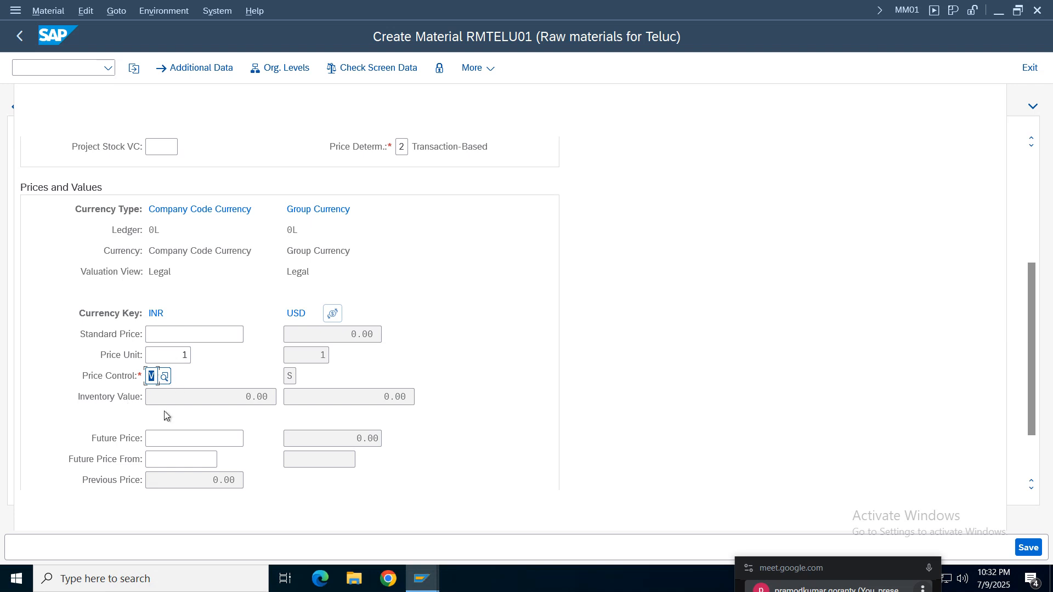
{"action": "left_click", "coordinate": [178, 357]}
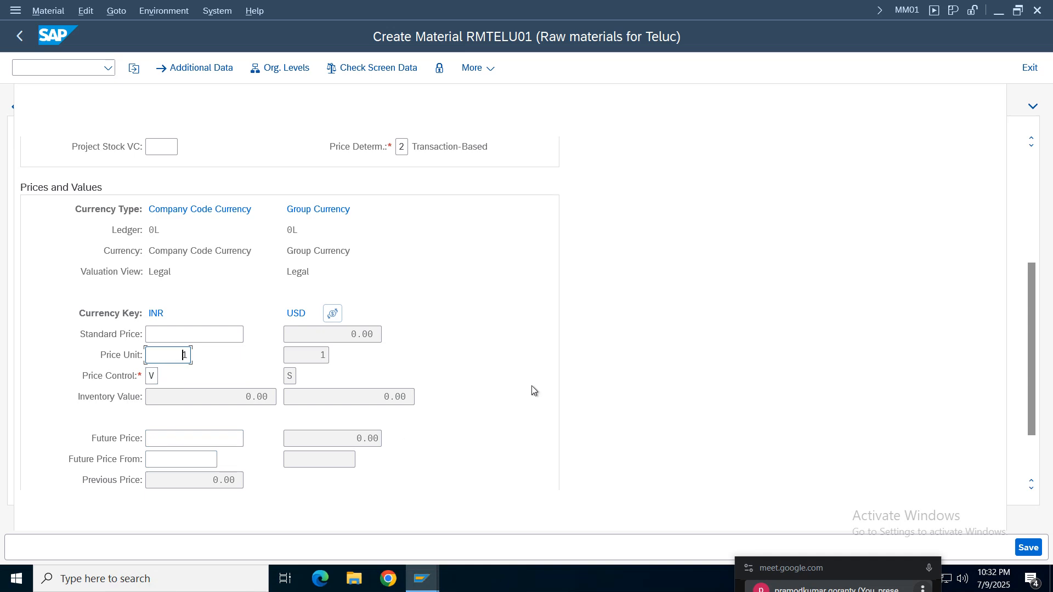
{"action": "key", "text": "Return"}
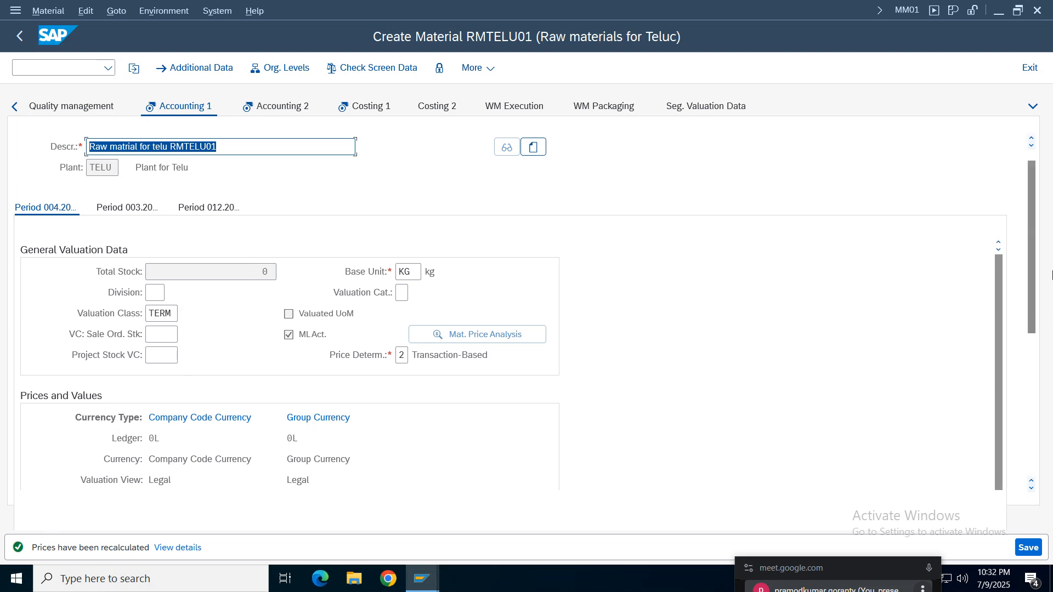
- Enter an INR periodic unit price of 1 in Accounting 1 and check the prices and values
{"action": "left_click_drag", "start_coordinate": [1035, 239], "coordinate": [998, 423]}
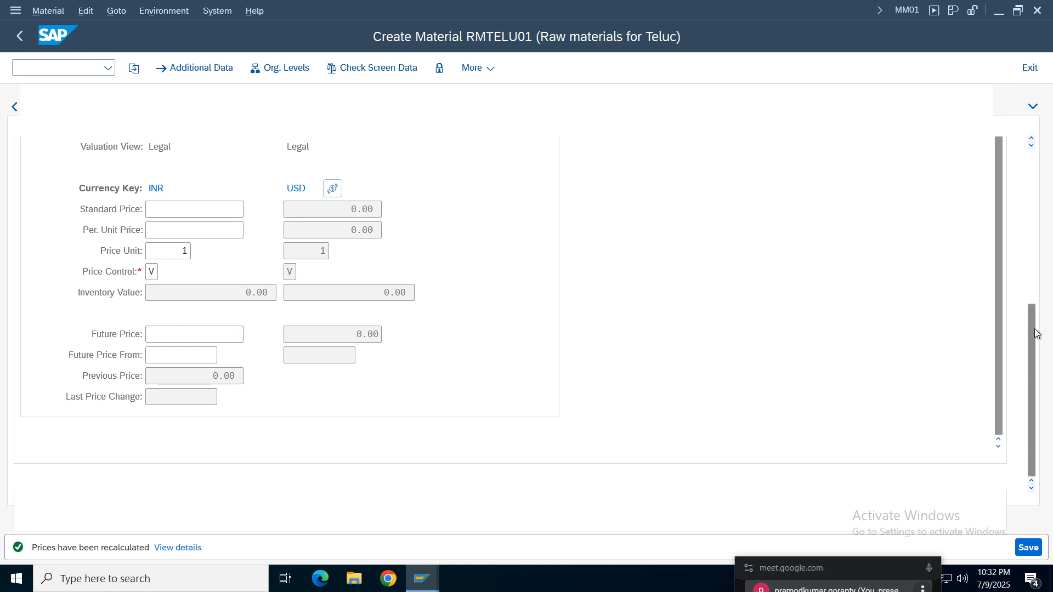
{"action": "scroll", "coordinate": [199, 299], "scroll_direction": "up", "scroll_amount": 10}
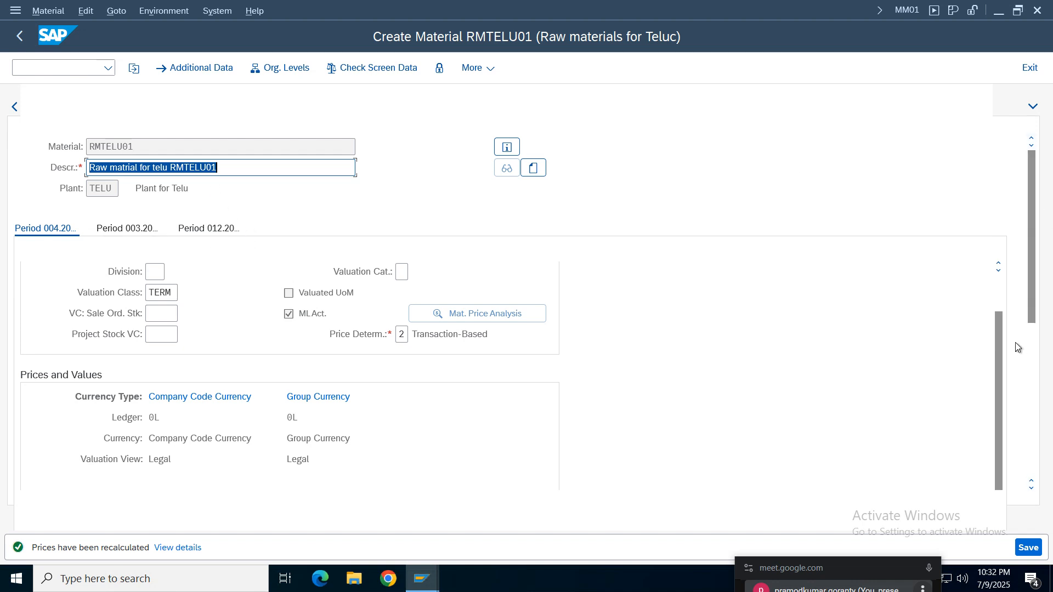
{"action": "scroll", "coordinate": [1020, 312], "scroll_direction": "up", "scroll_amount": 2}
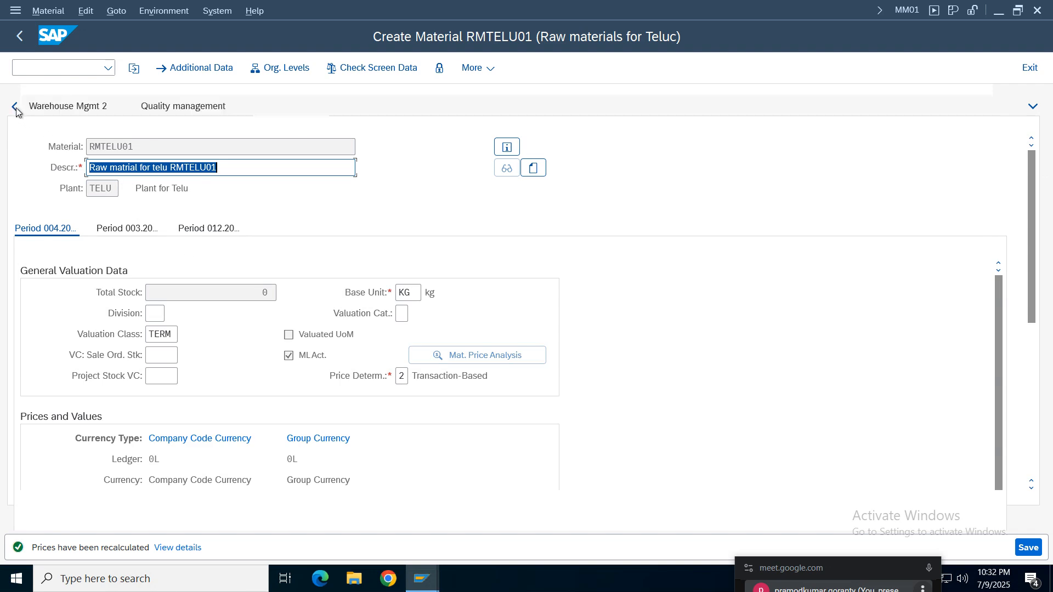
{"action": "left_click", "coordinate": [393, 106]}
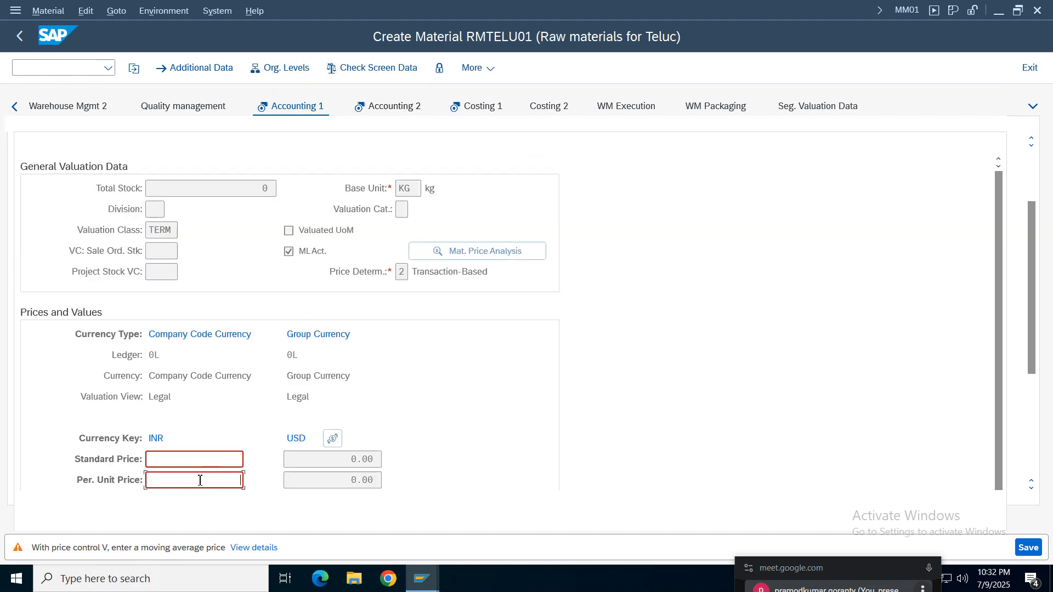
{"action": "type", "text": "1"}
{"action": "key", "text": "Return"}
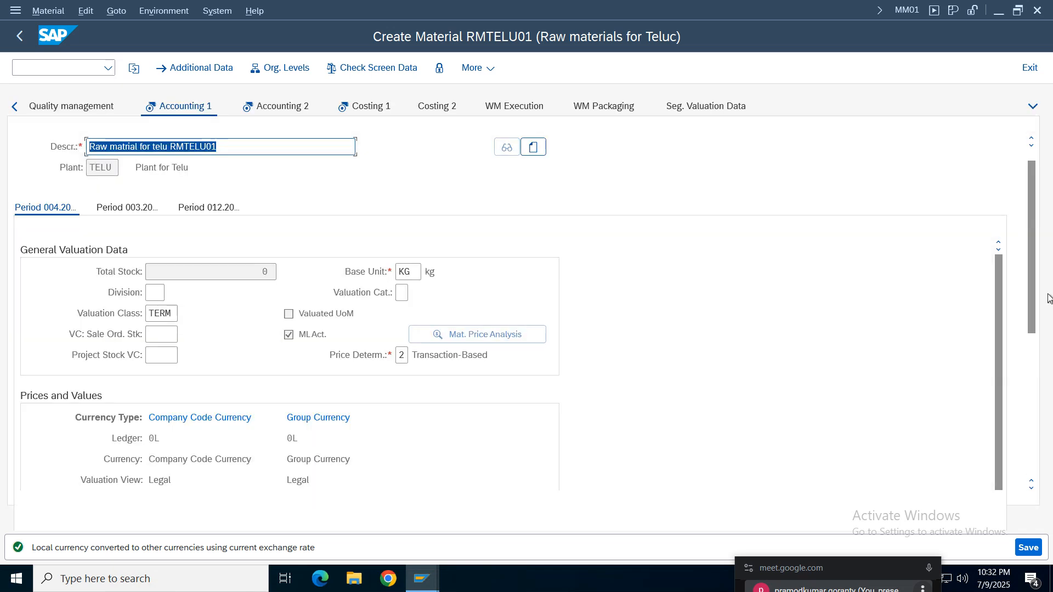
{"action": "left_click_drag", "start_coordinate": [1036, 323], "coordinate": [1042, 433]}
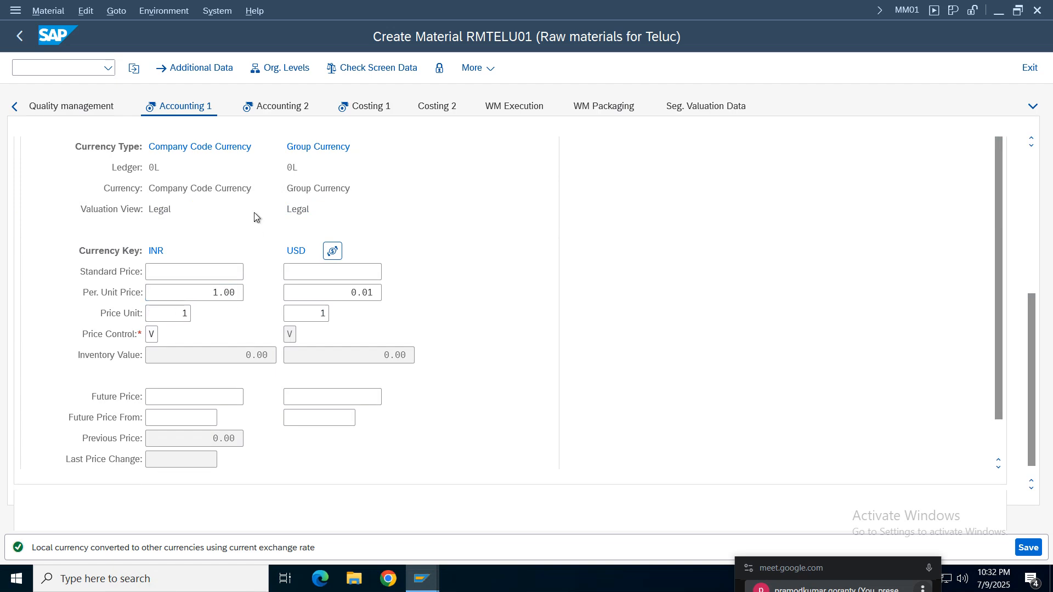
- Continue through Accounting 2 and Costing 1 to Costing 2 without adding entries
{"action": "left_click", "coordinate": [276, 106]}
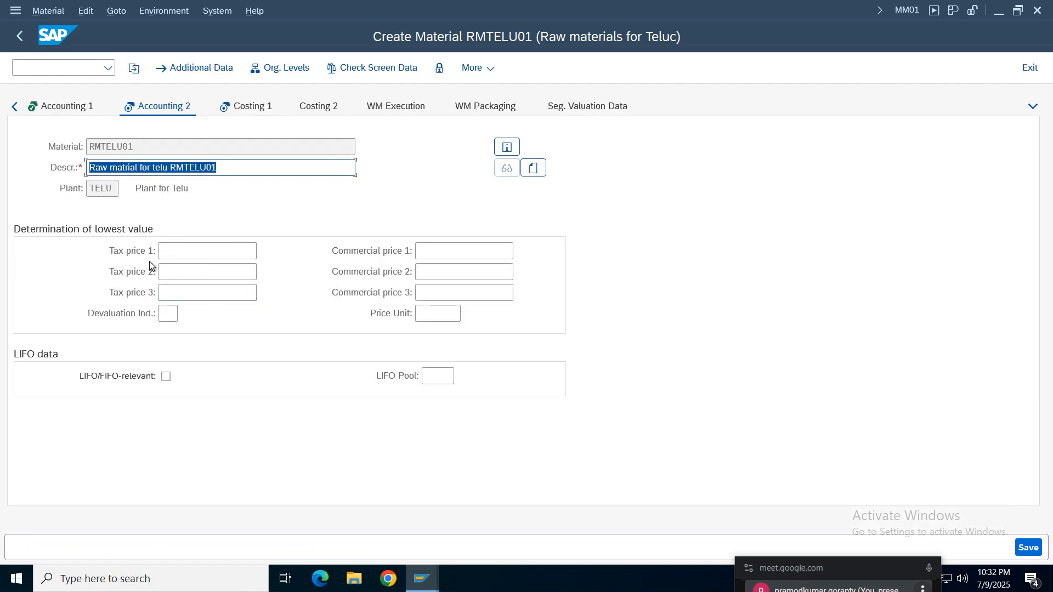
{"action": "left_click", "coordinate": [255, 107]}
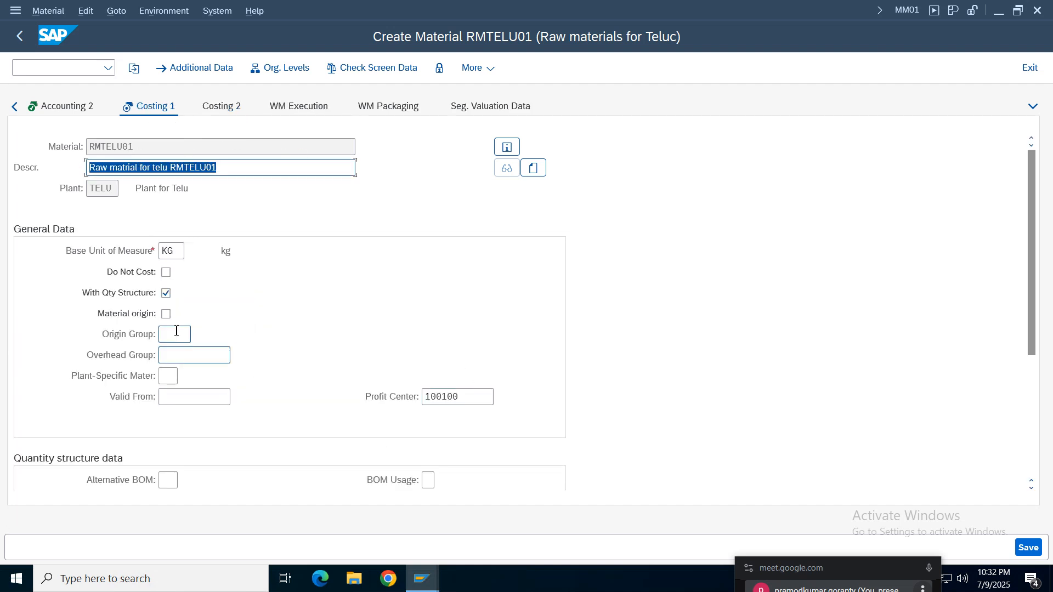
{"action": "left_click", "coordinate": [225, 106]}
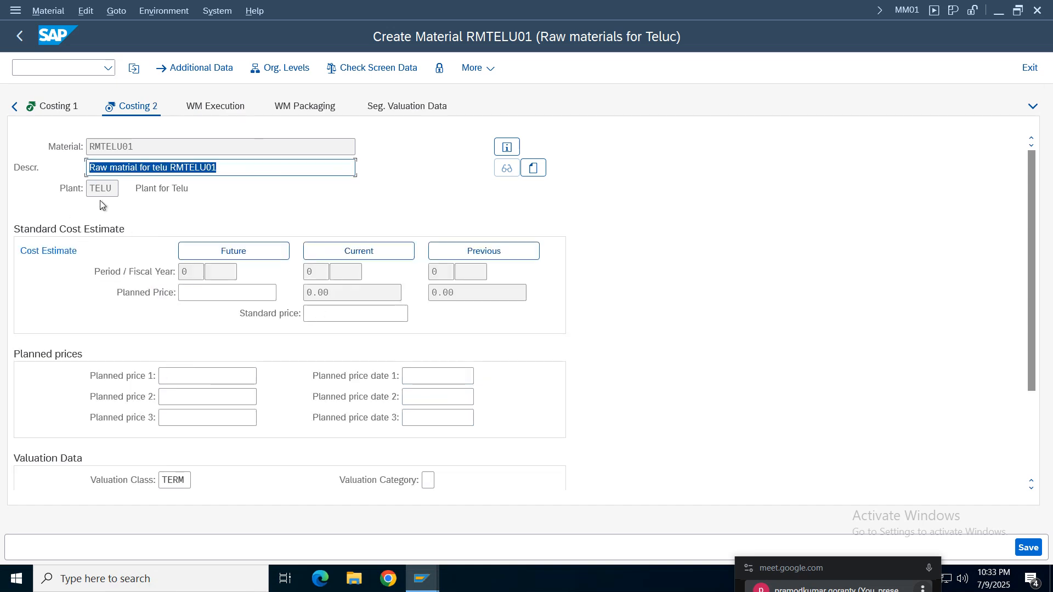
- Return through the costing views to Accounting 1 and review the unit price and price control
{"action": "left_click", "coordinate": [62, 110]}
{"action": "left_click", "coordinate": [53, 112]}
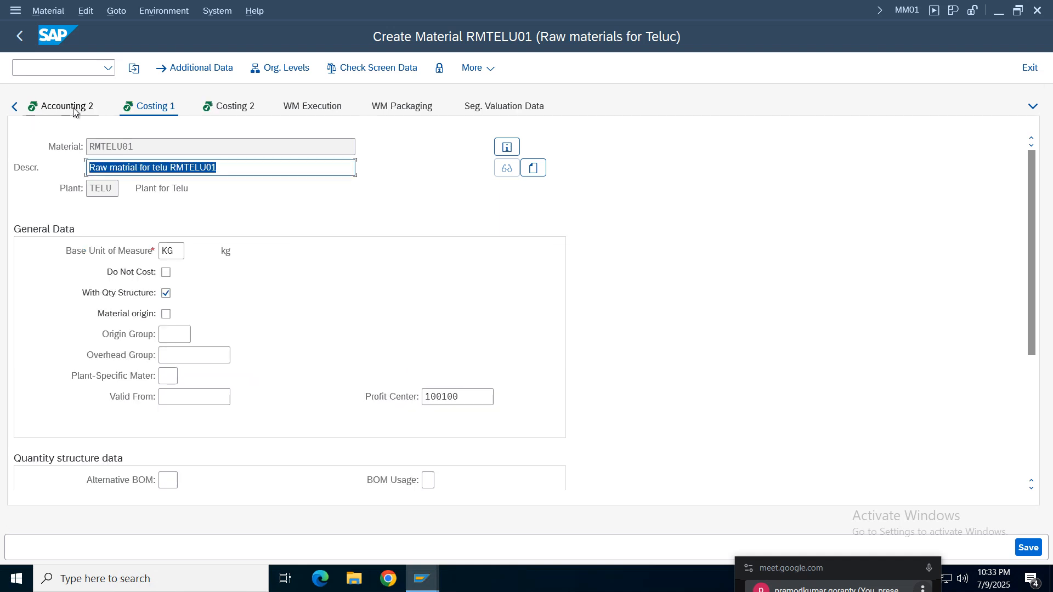
{"action": "left_click", "coordinate": [72, 108]}
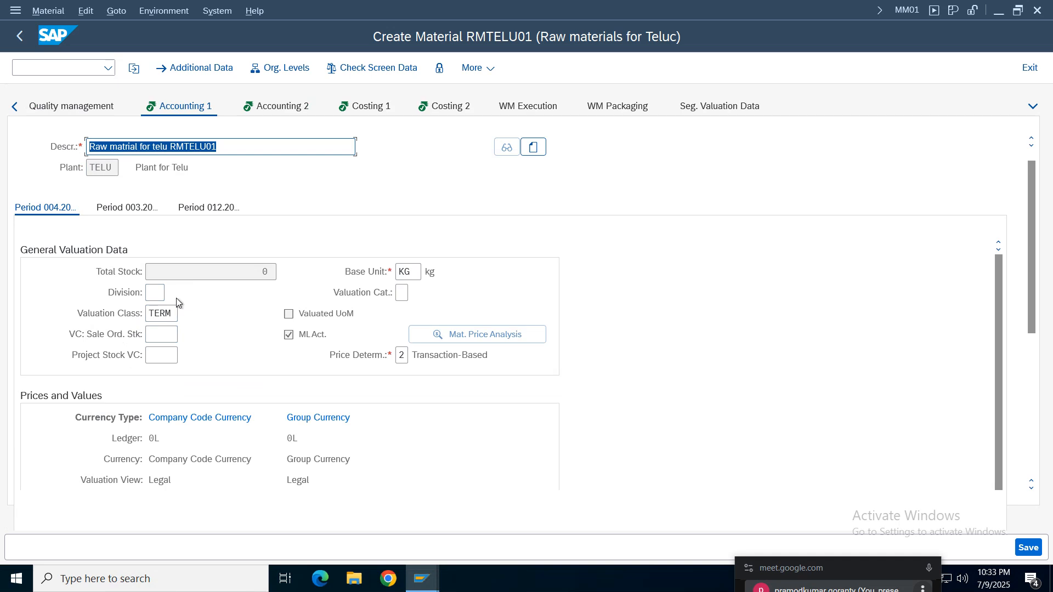
{"action": "left_click_drag", "start_coordinate": [1037, 277], "coordinate": [1041, 426]}
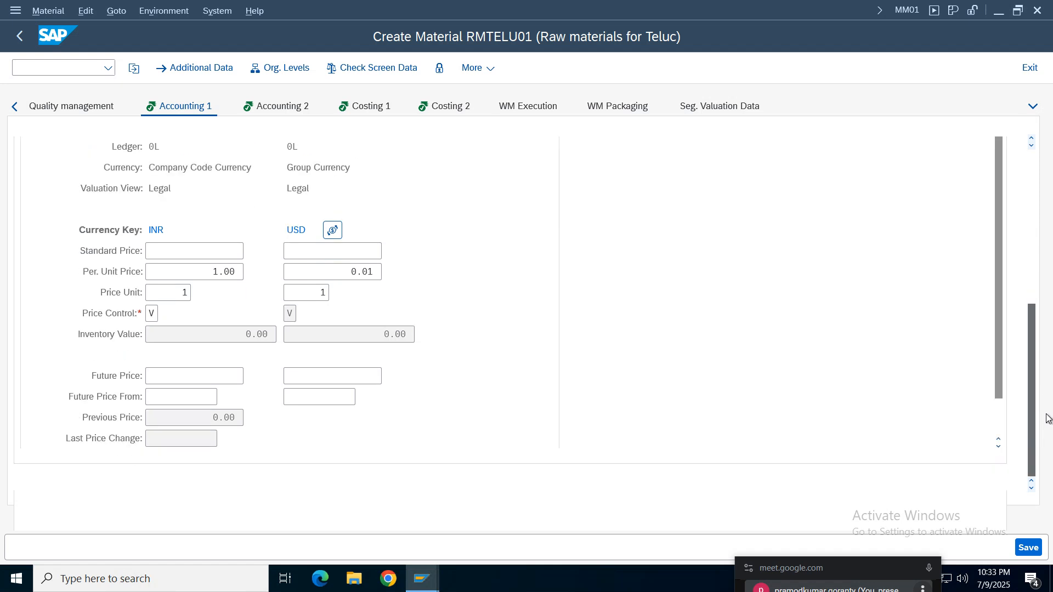
{"action": "left_click", "coordinate": [149, 316]}
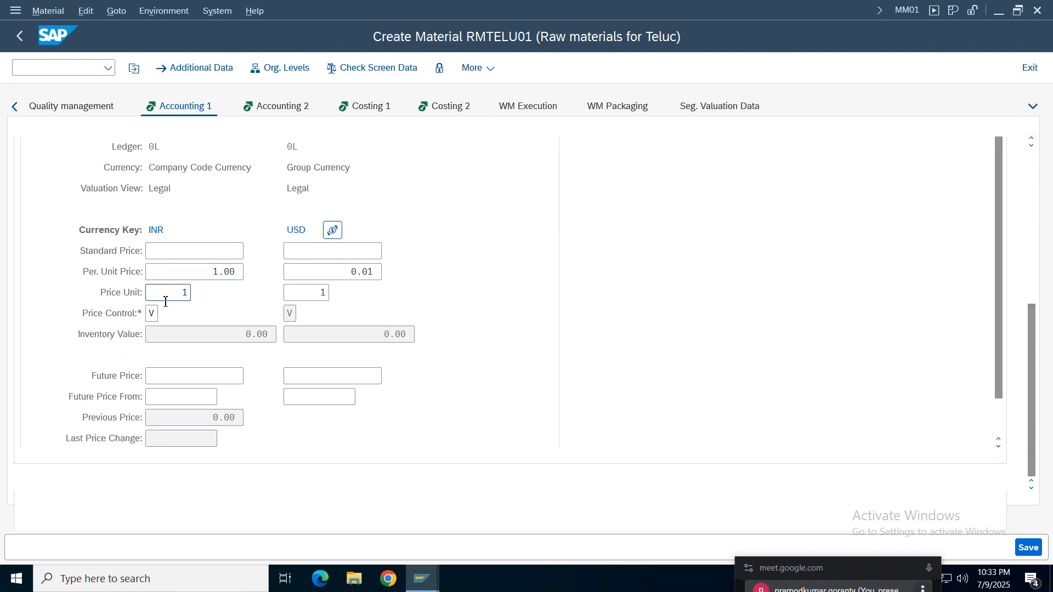
- Set the required availability check in MRP 3 to 01 (Daily requirements) and save the material
{"action": "left_click", "coordinate": [1038, 553]}
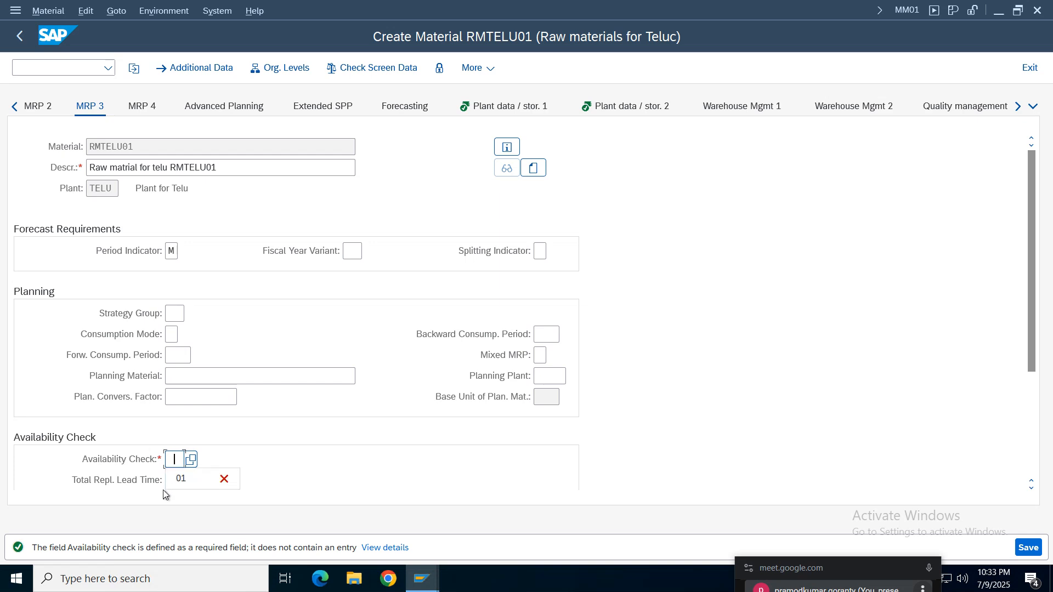
{"action": "left_click", "coordinate": [191, 461]}
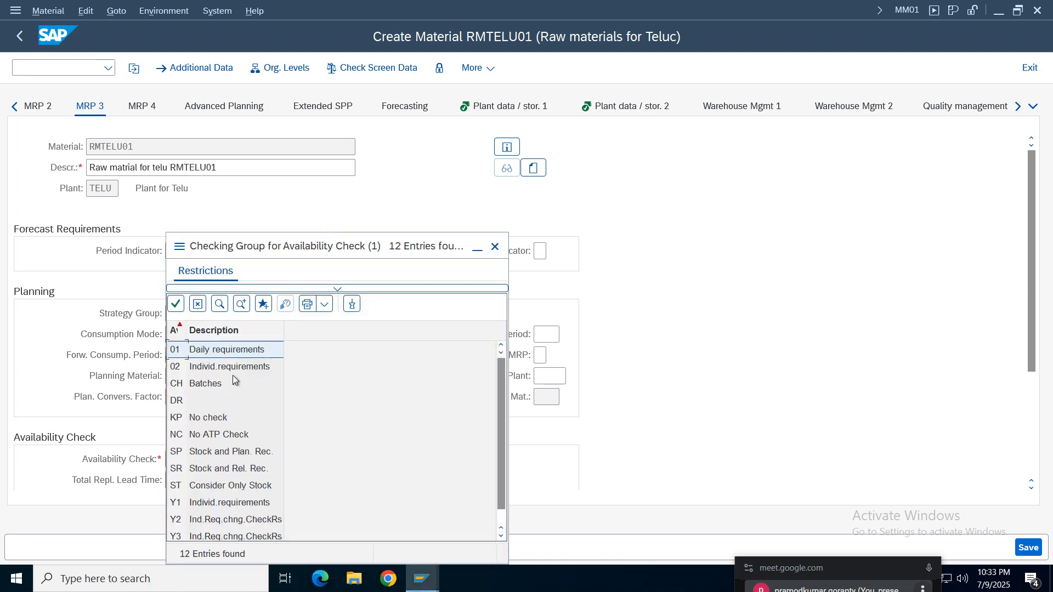
{"action": "double_click", "coordinate": [218, 351]}
{"action": "left_click", "coordinate": [1028, 547]}
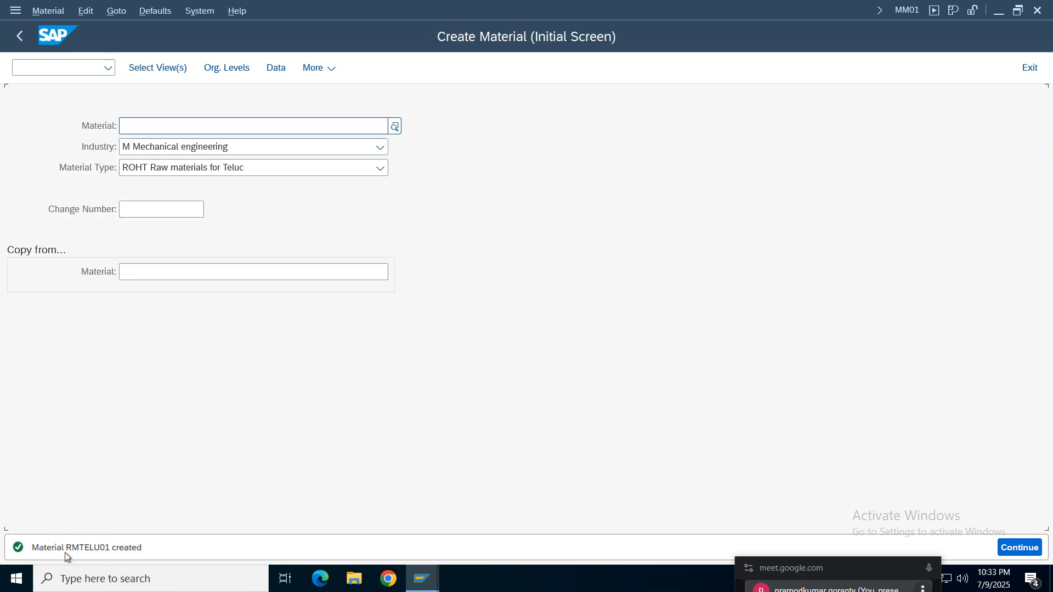
- Switch from creating to displaying material RMTELU01 and proceed with the suggested organizational levels
{"action": "left_click", "coordinate": [41, 11]}
{"action": "mouse_move", "coordinate": [88, 91]}
{"action": "left_click", "coordinate": [225, 93]}
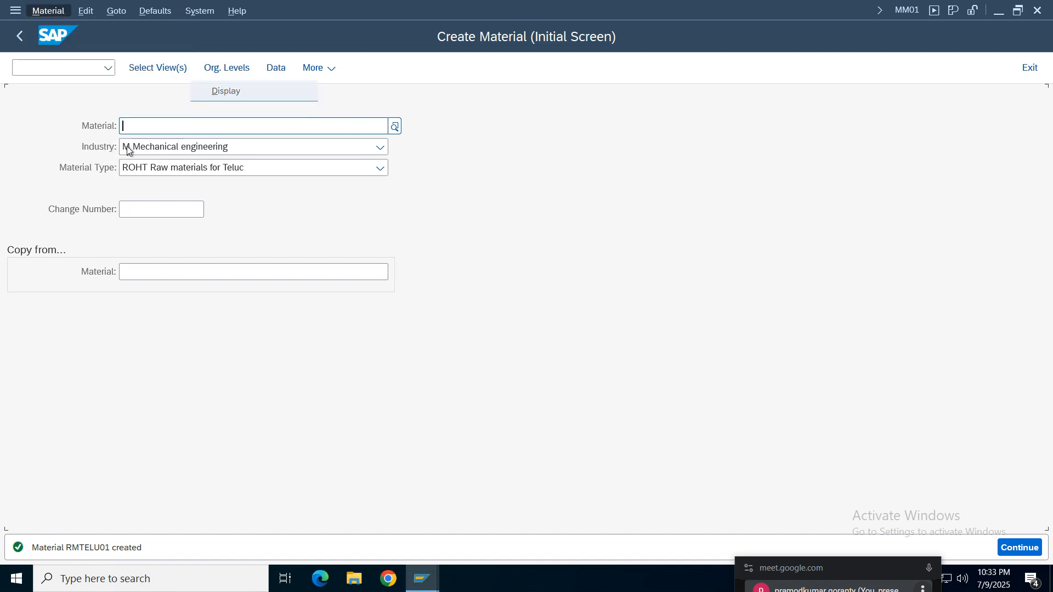
{"action": "key", "text": "Return"}
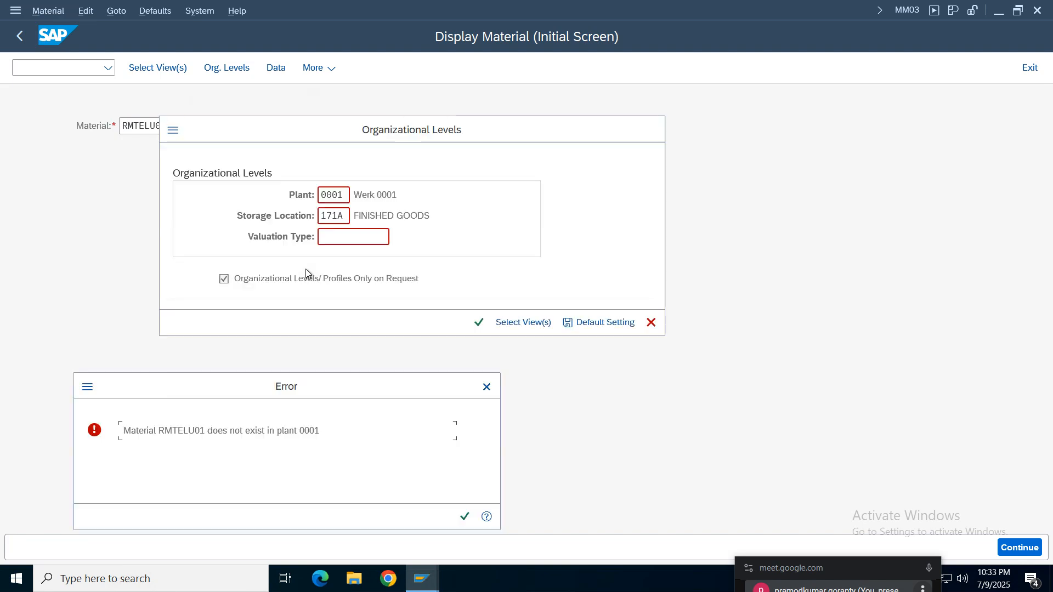
- Set the organizational levels to plant TELU and storage location SLTE, and display the material
{"action": "left_click", "coordinate": [487, 386]}
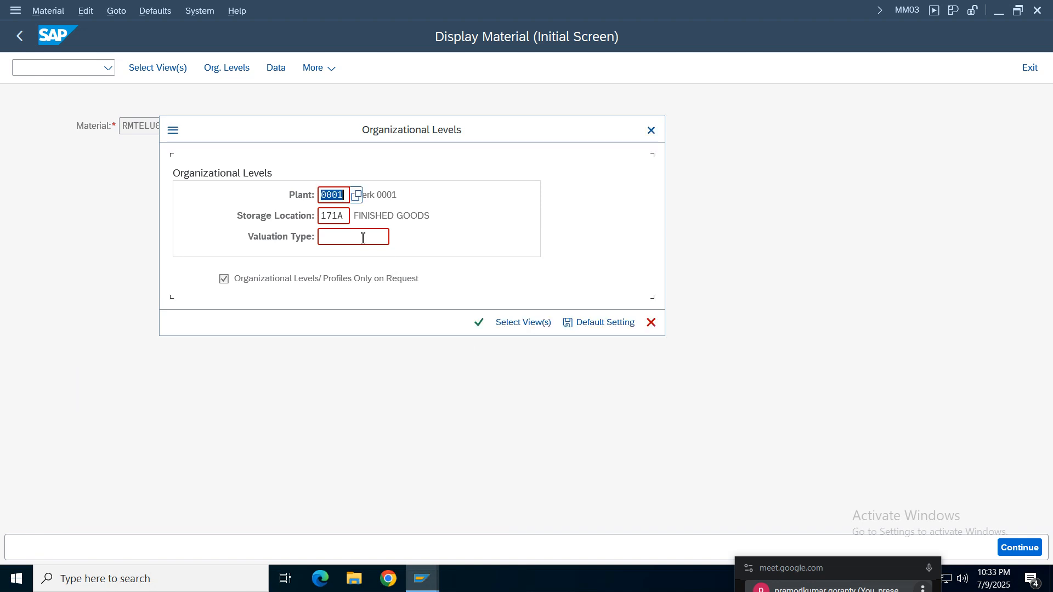
{"action": "key", "text": "BackSpace"}
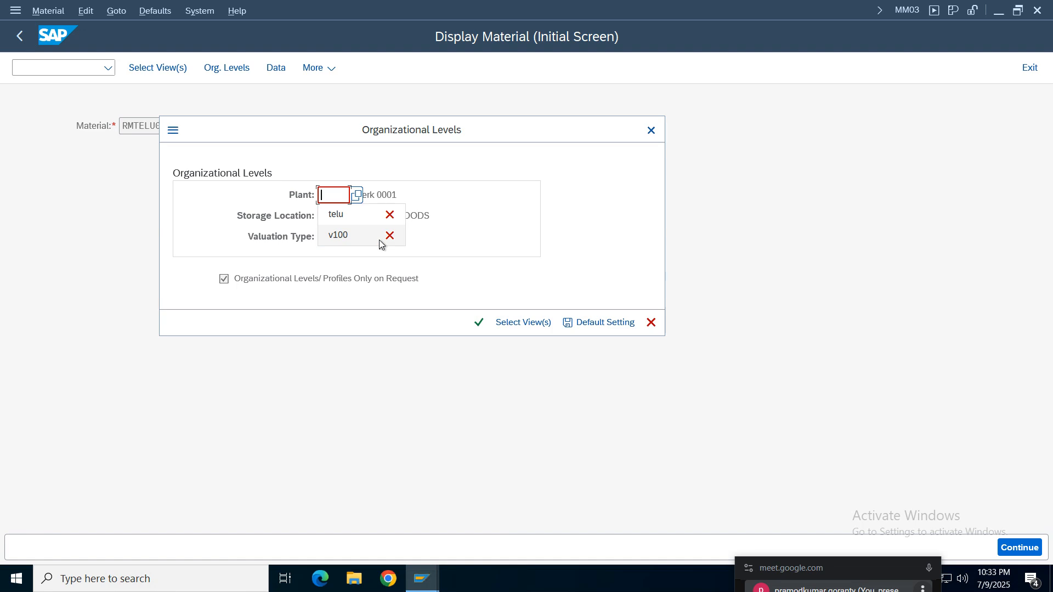
{"action": "type", "text": "telu"}
{"action": "key", "text": "Tab"}
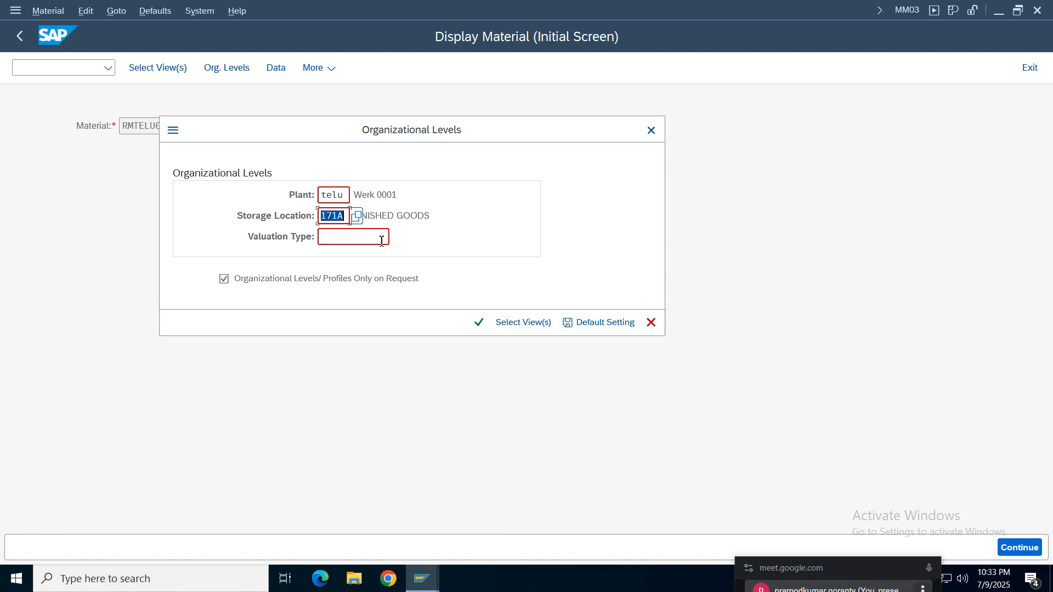
{"action": "type", "text": "slte"}
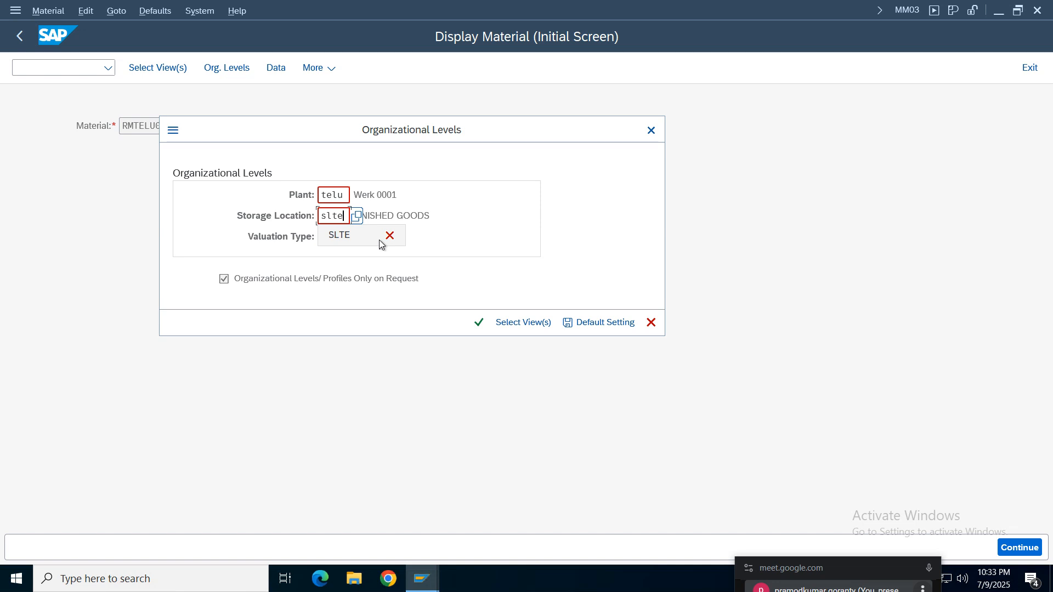
{"action": "left_click", "coordinate": [575, 228]}
{"action": "left_click", "coordinate": [479, 322]}
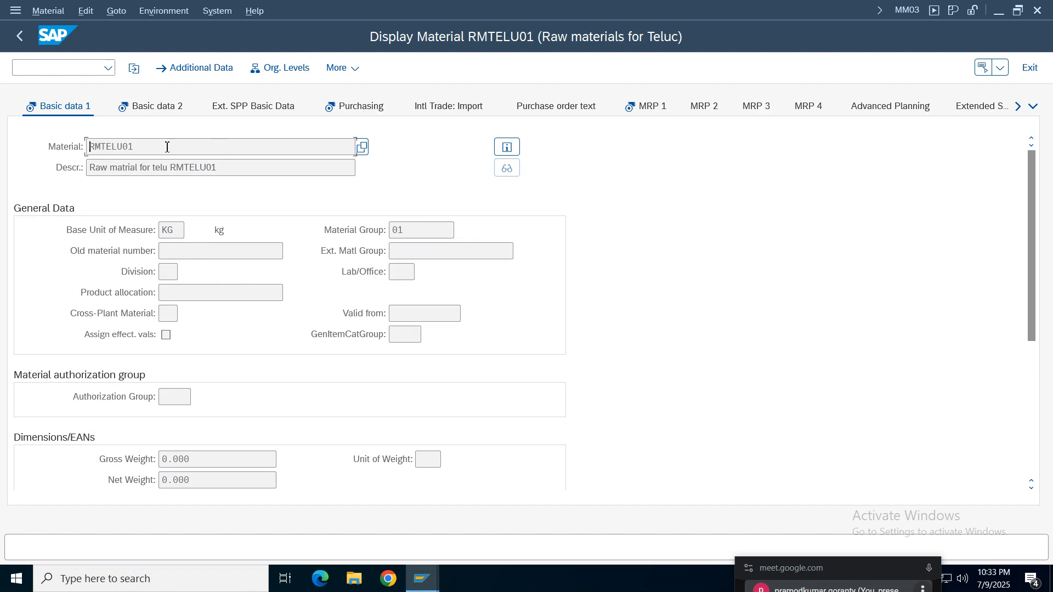
- Check the plant and storage location assignment in the Purchasing and Plant data / stor. 1 views, and leave the material display
{"action": "left_click", "coordinate": [355, 106]}
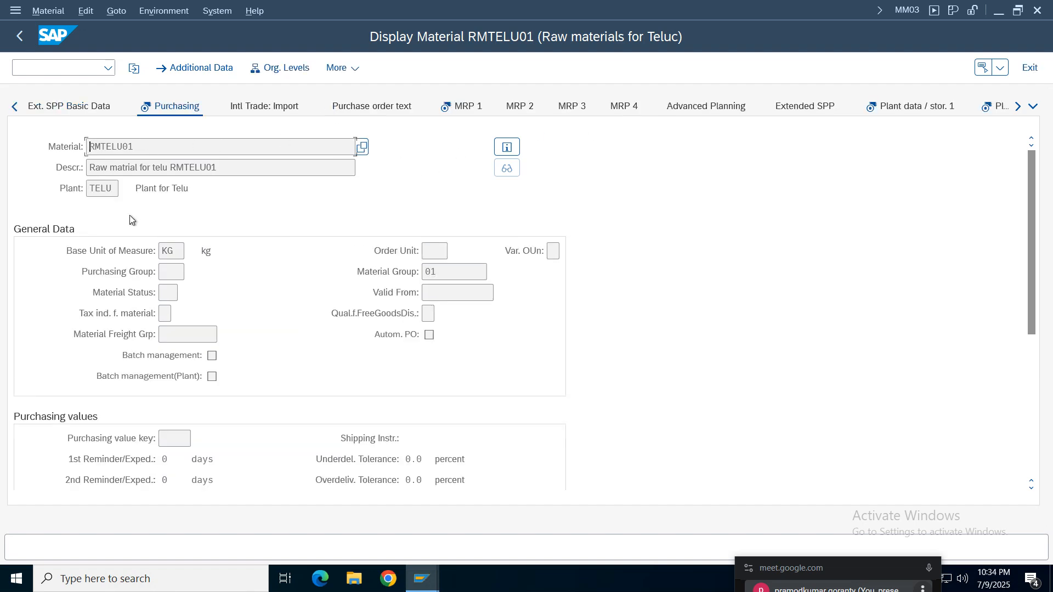
{"action": "double_click", "coordinate": [212, 189]}
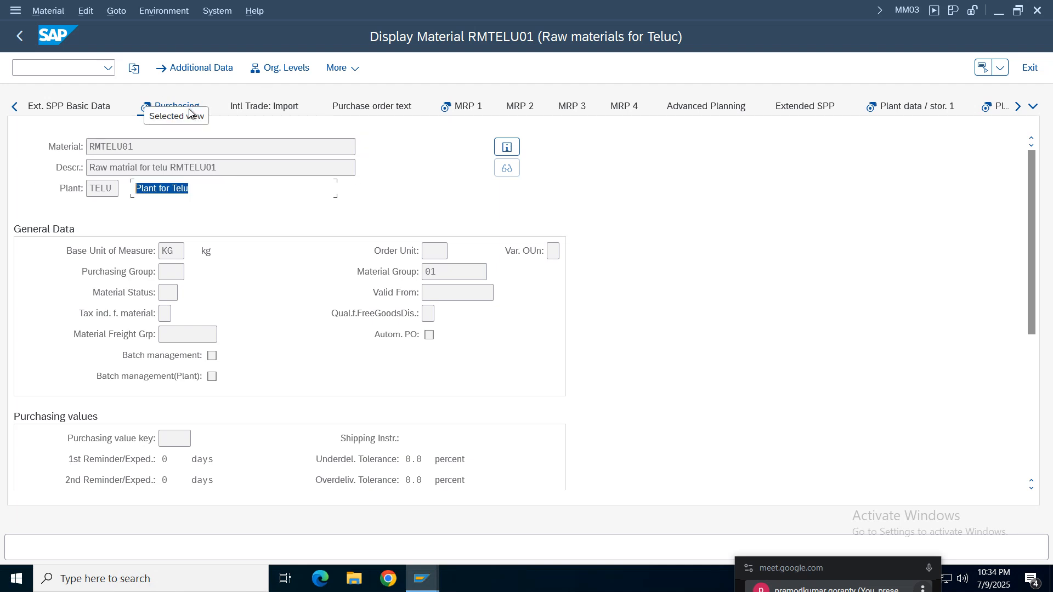
{"action": "left_click", "coordinate": [891, 105]}
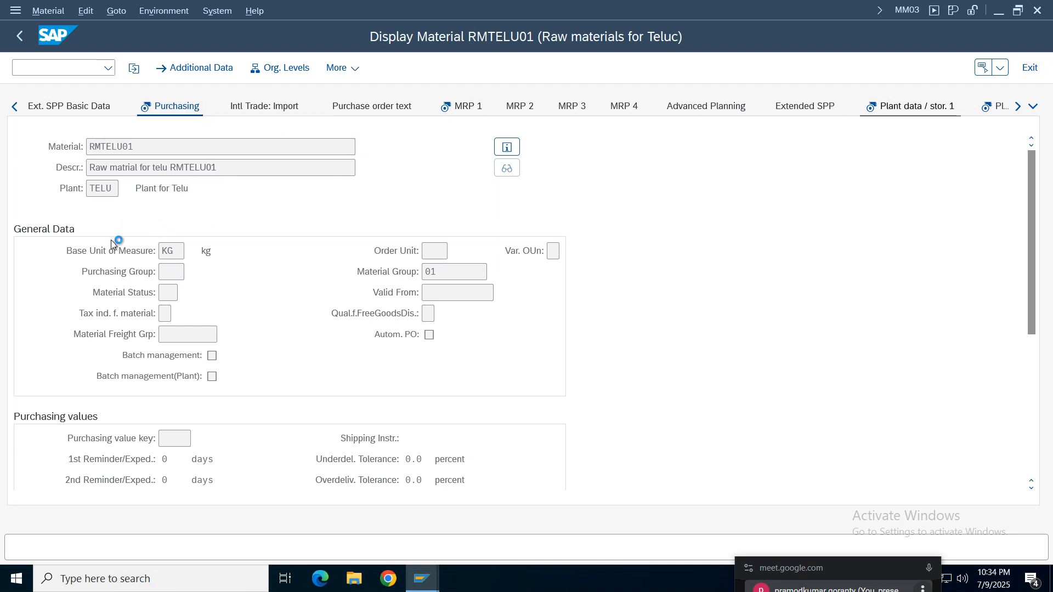
{"action": "left_click", "coordinate": [194, 186]}
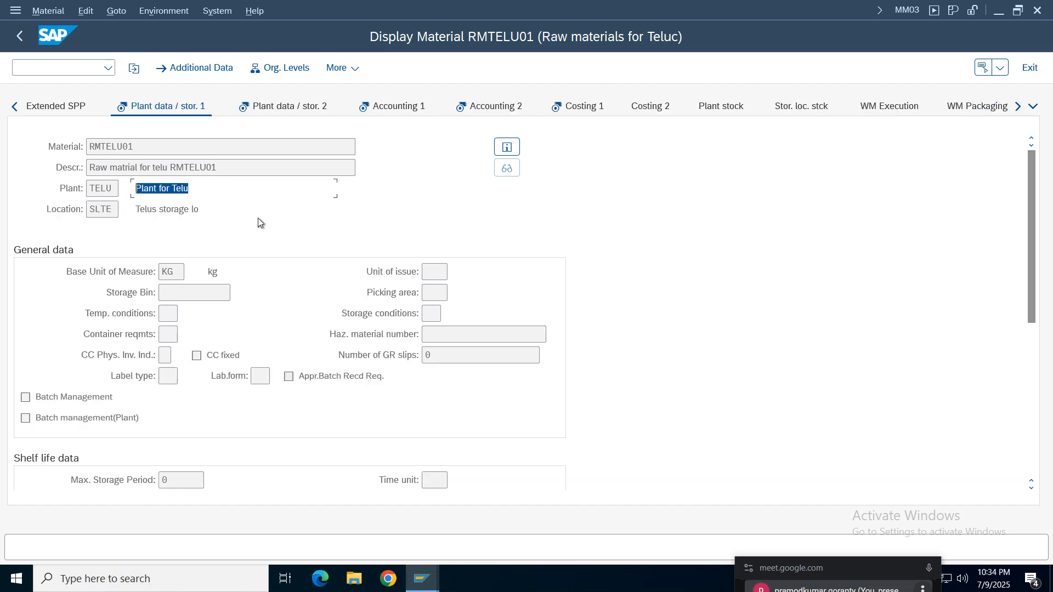
{"action": "left_click", "coordinate": [19, 36]}
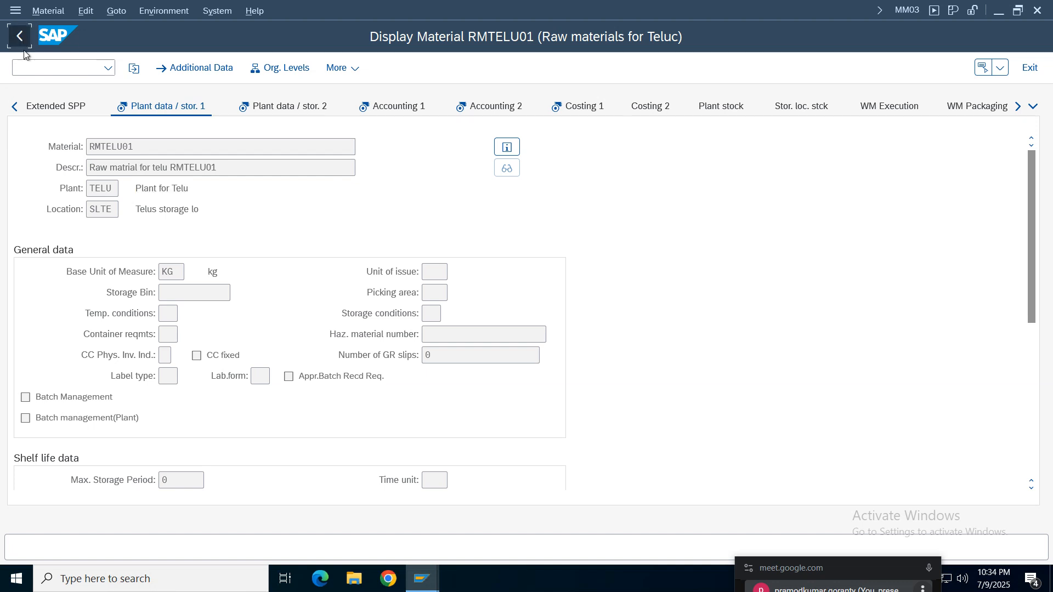
- Leave the material display and start creating a purchase order with transaction ME21N
{"action": "left_click", "coordinate": [210, 116]}
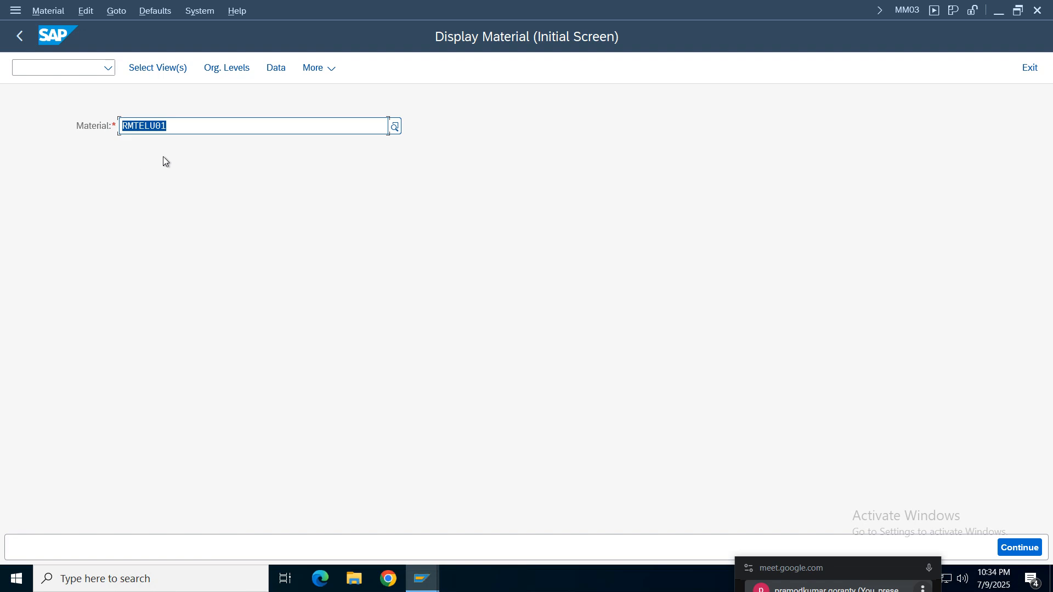
{"action": "left_click", "coordinate": [20, 37]}
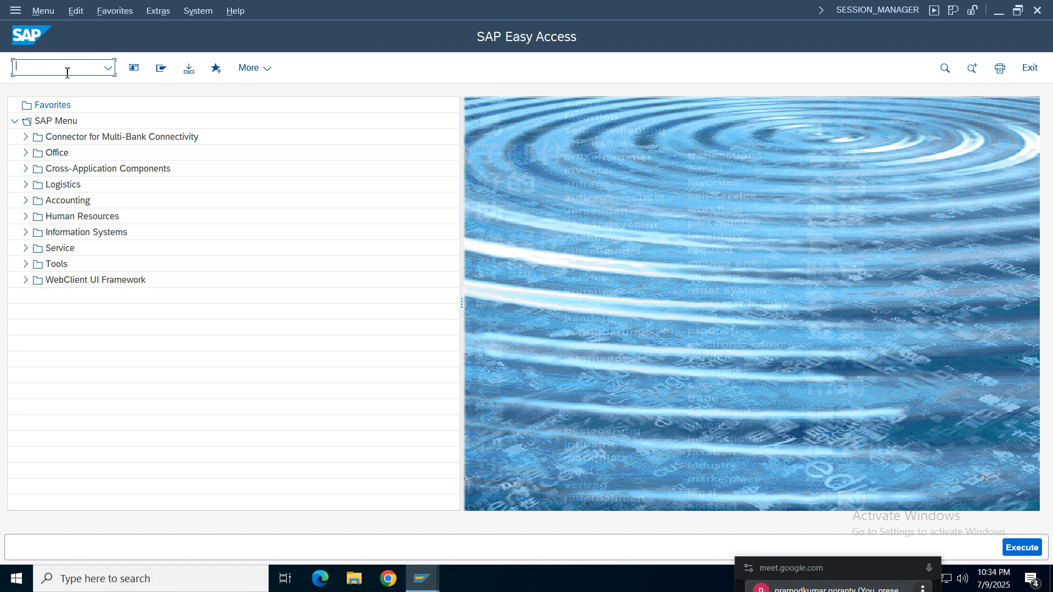
{"action": "type", "text": "Me21n"}
{"action": "key", "text": "Return"}
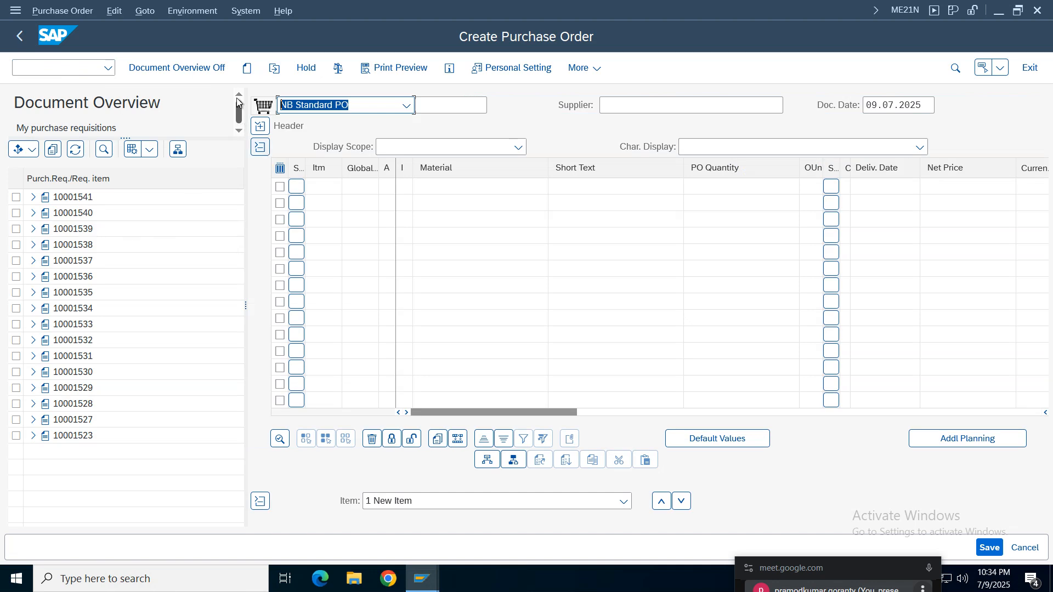
- Hide the document overview and choose NB Standard PO as the order type
{"action": "left_click", "coordinate": [183, 68]}
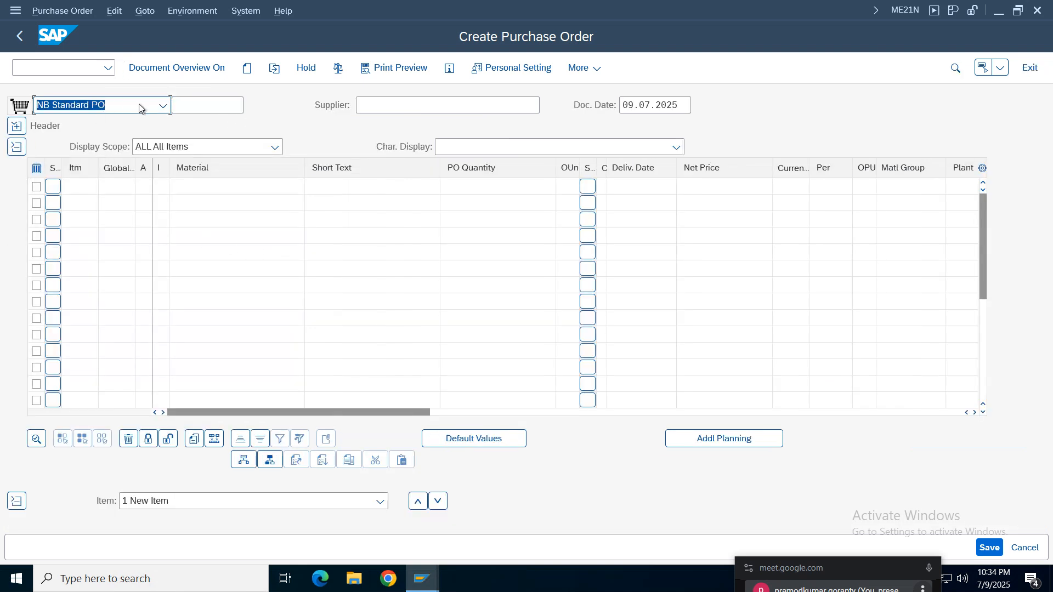
{"action": "left_click", "coordinate": [164, 106]}
{"action": "left_click", "coordinate": [131, 125]}
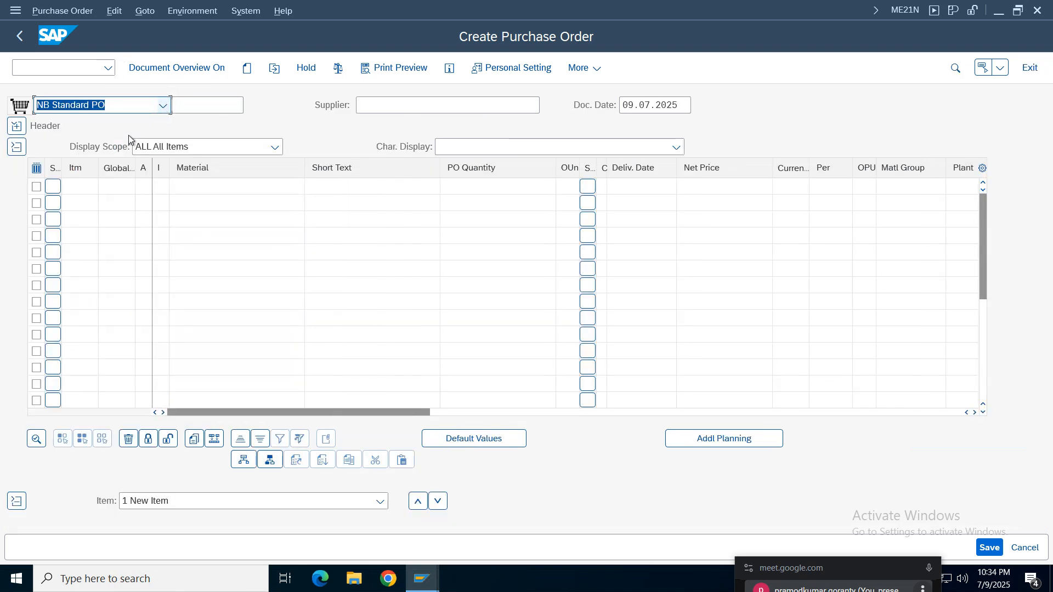
- Search for the purchase order's supplier by company code TELU and choose Bell Company
{"action": "left_click", "coordinate": [394, 111]}
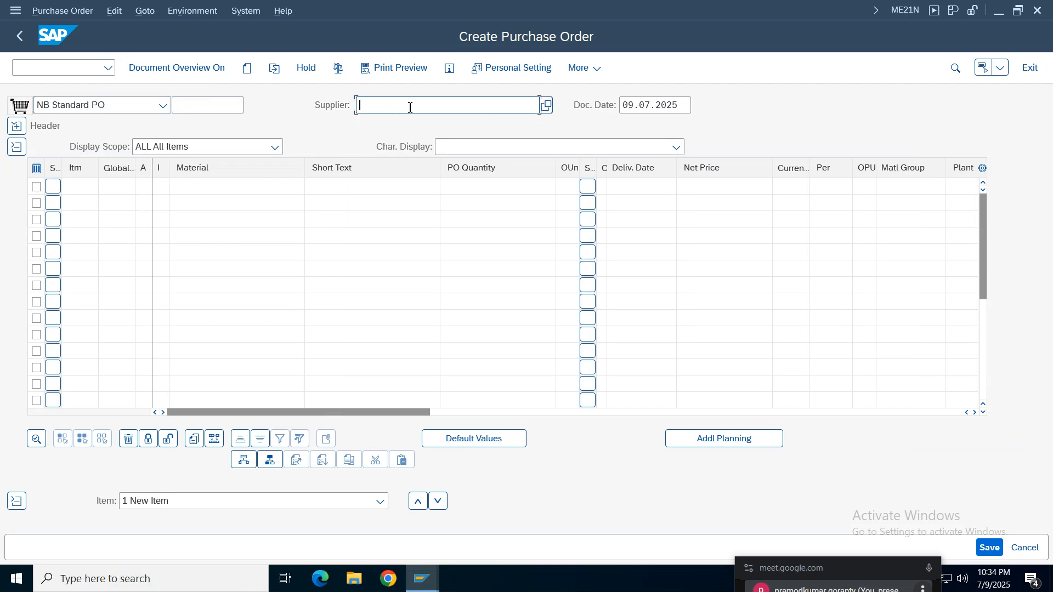
{"action": "left_click", "coordinate": [545, 108]}
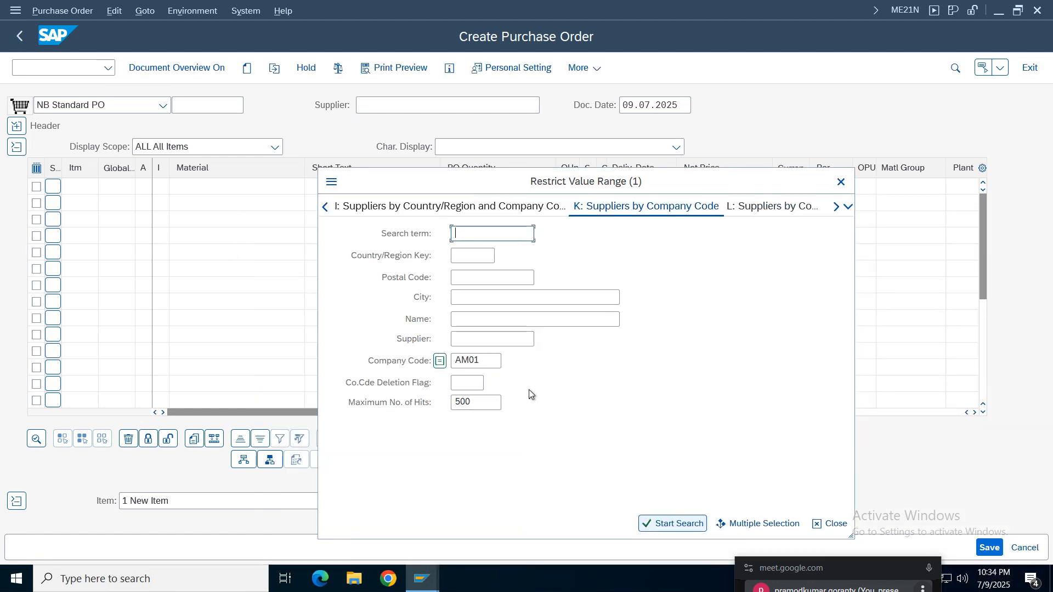
{"action": "left_click", "coordinate": [500, 361]}
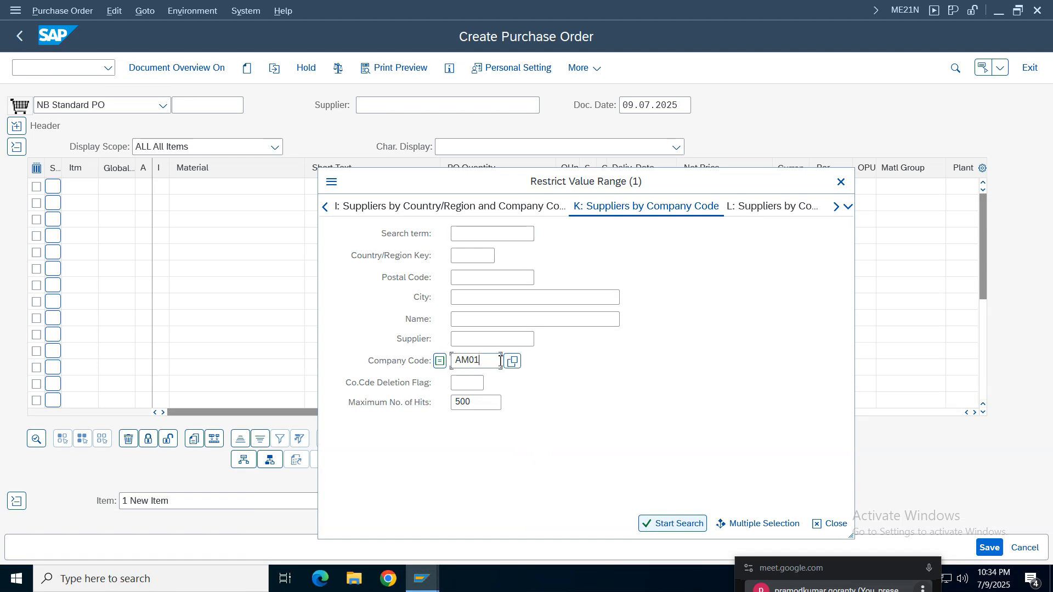
{"action": "key", "text": "BackSpace"}
{"action": "key", "text": "BackSpace"}
{"action": "key", "text": "BackSpace"}
{"action": "key", "text": "BackSpace"}
{"action": "type", "text": "telu"}
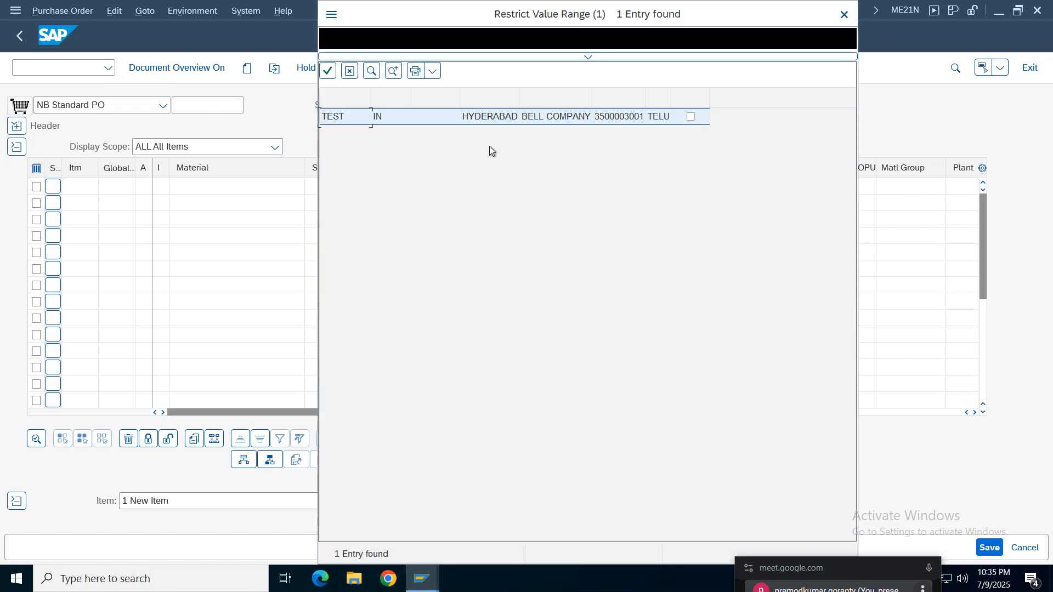
{"action": "double_click", "coordinate": [493, 117]}
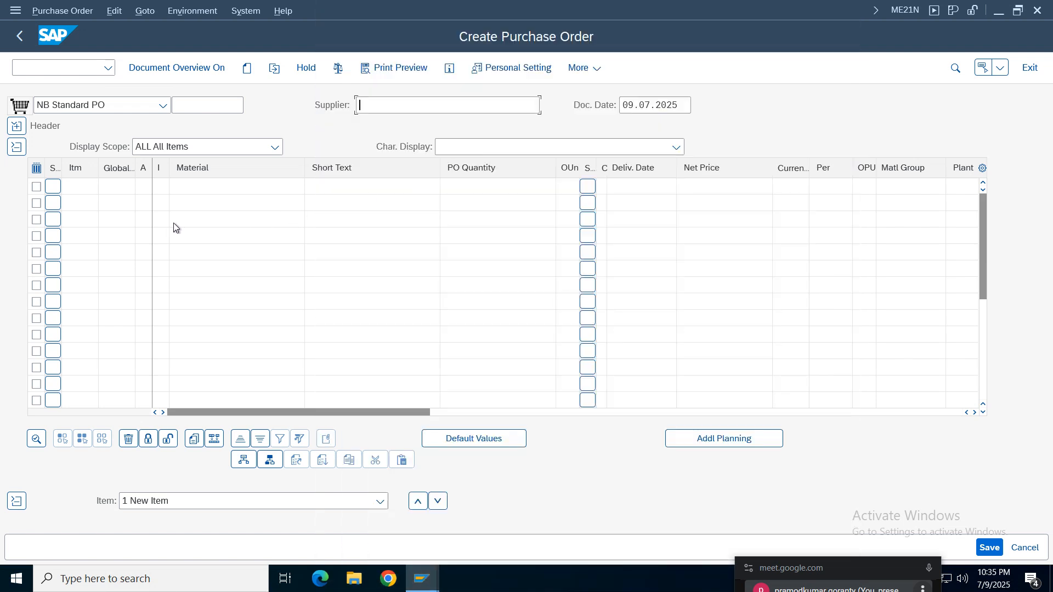
- Enter material RMTELU01 in the first item line of the purchase order and confirm it
{"action": "left_click", "coordinate": [198, 187]}
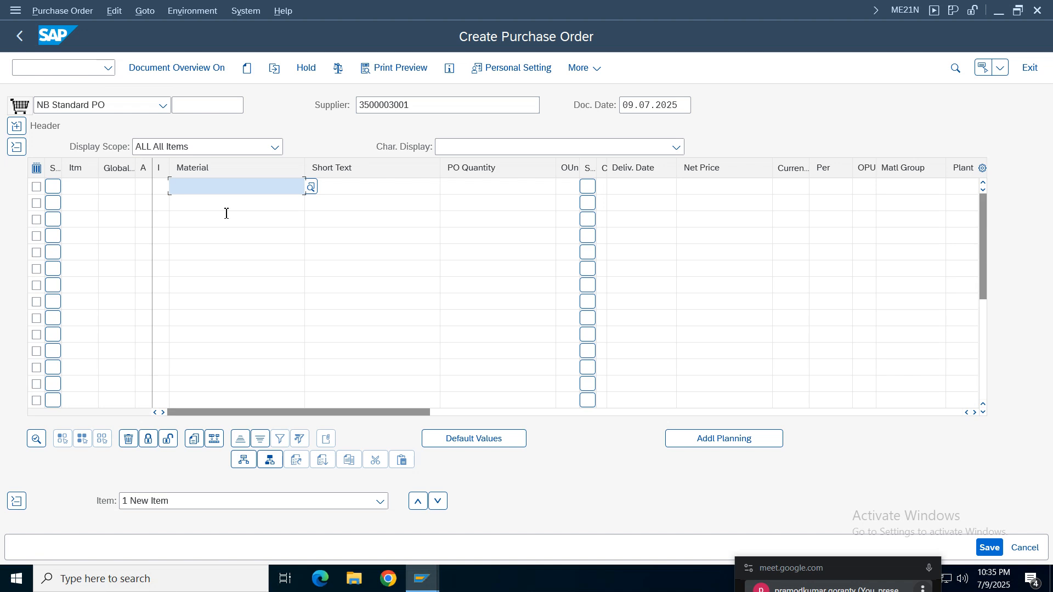
{"action": "type", "text": "t"}
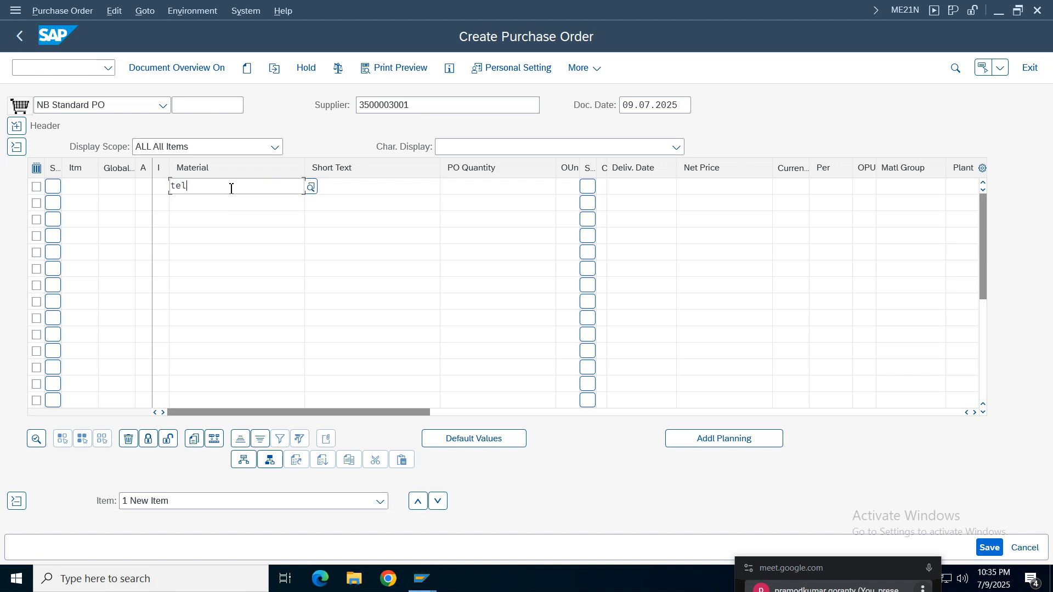
{"action": "type", "text": "el"}
{"action": "key", "text": "BackSpace"}
{"action": "key", "text": "BackSpace"}
{"action": "key", "text": "BackSpace"}
{"action": "type", "text": "r"}
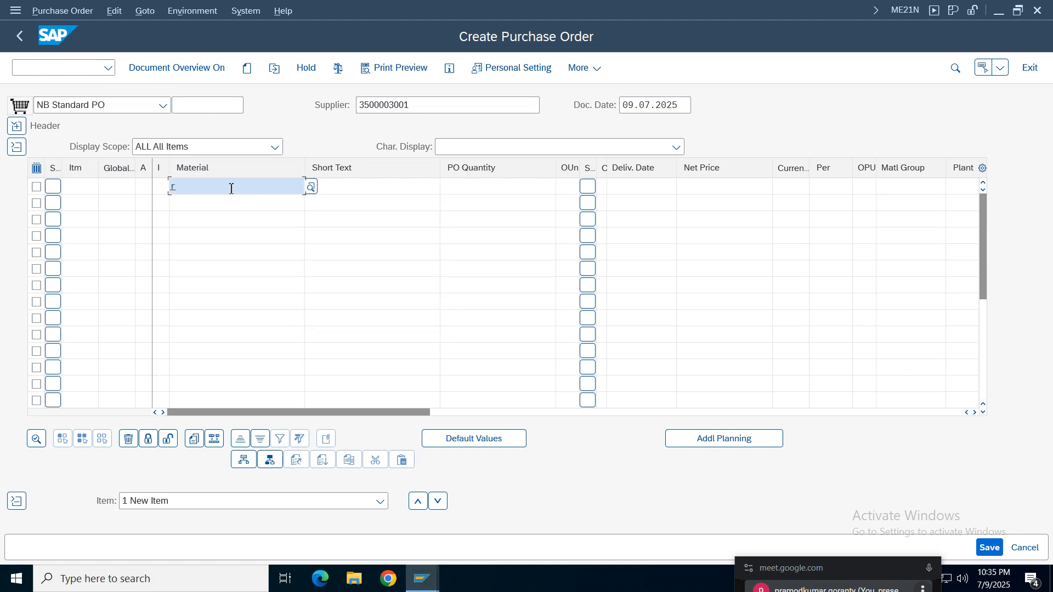
{"action": "type", "text": "mtelu01"}
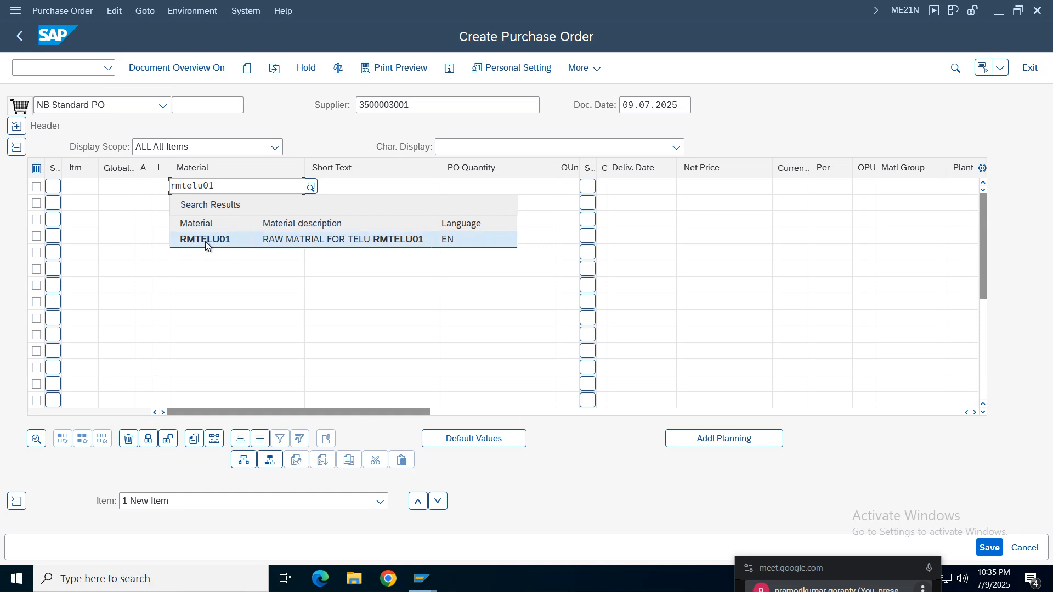
{"action": "left_click", "coordinate": [252, 241]}
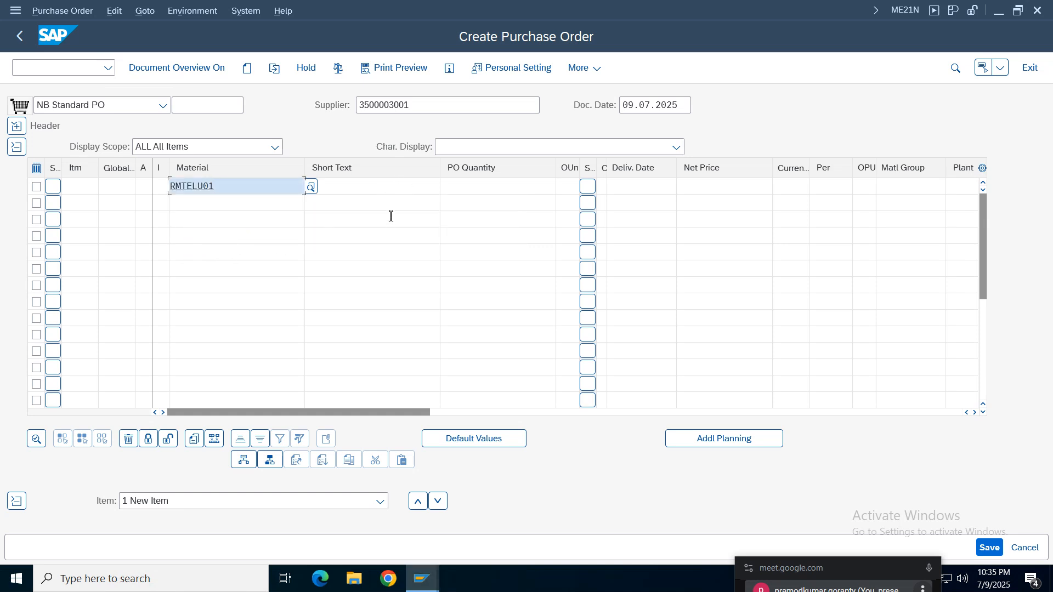
{"action": "key", "text": "Return"}
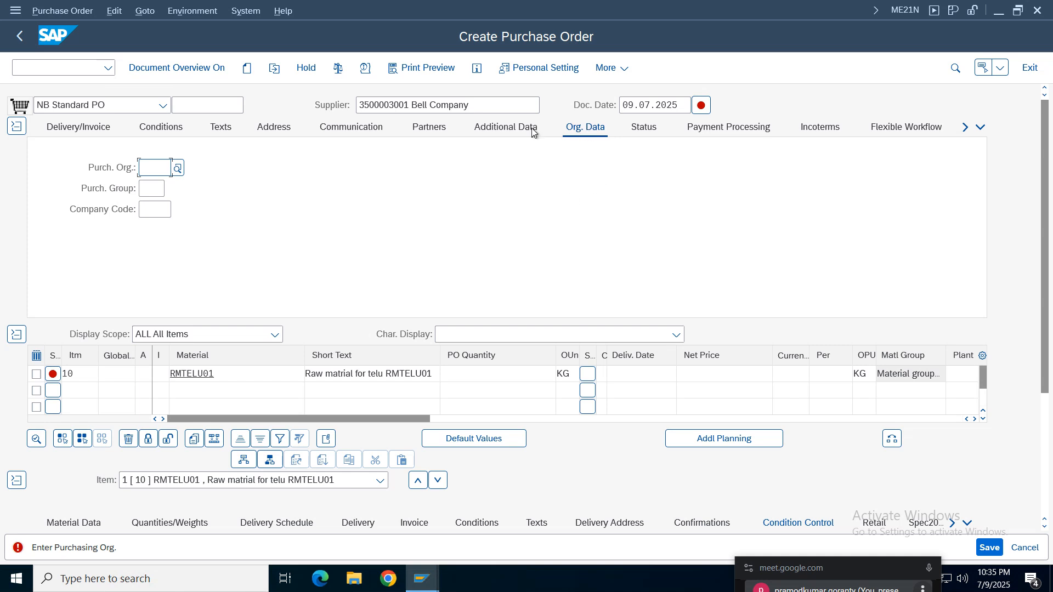
- Search the purchasing organizations for TELU and assign Telu PO in the order's organizational data
{"action": "left_click", "coordinate": [155, 168]}
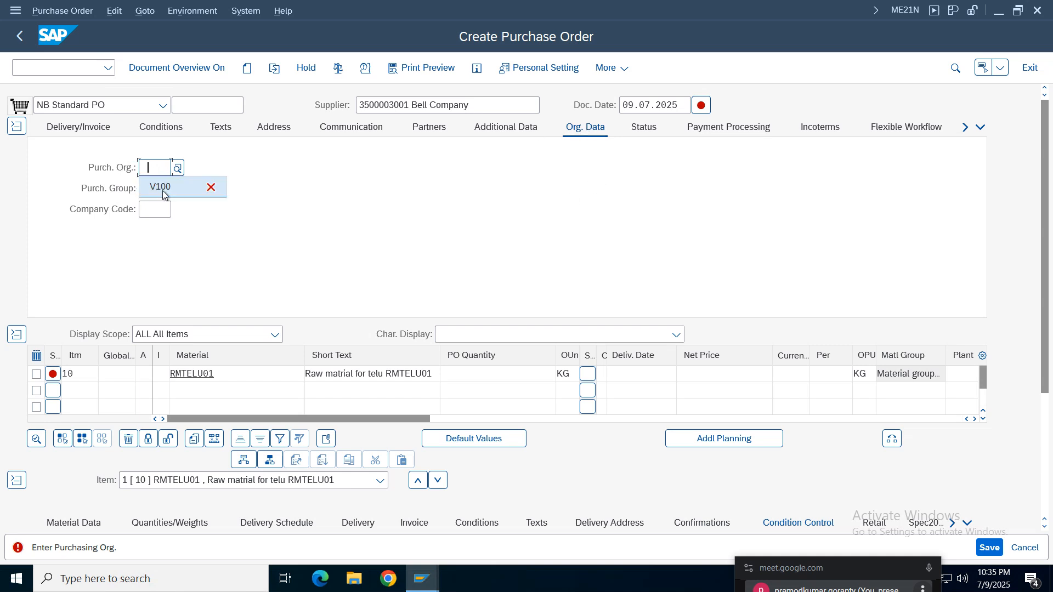
{"action": "left_click", "coordinate": [179, 168]}
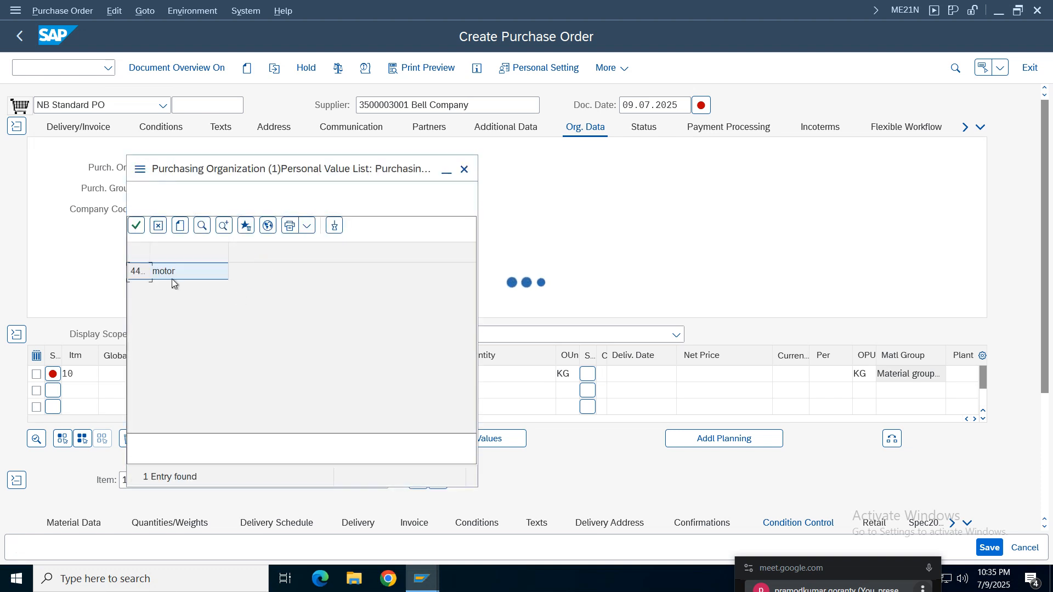
{"action": "left_click", "coordinate": [264, 212]}
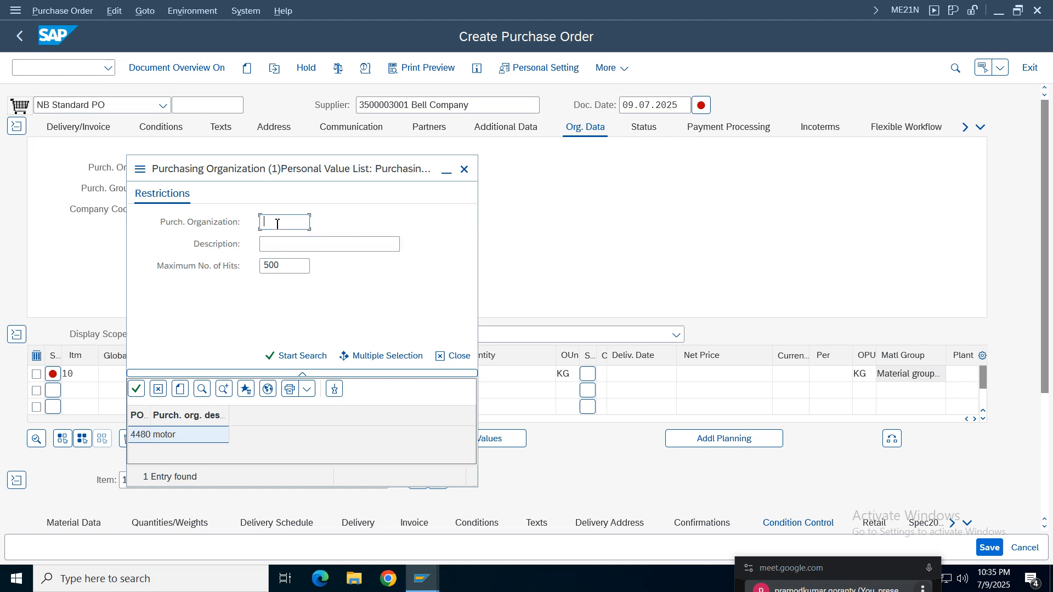
{"action": "type", "text": "telu"}
{"action": "key", "text": "Return"}
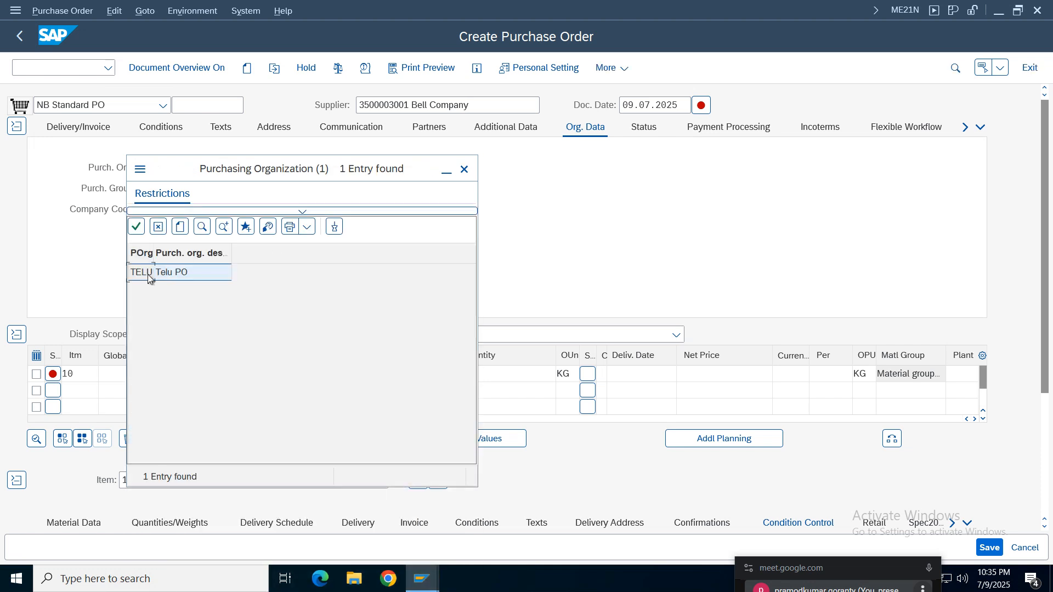
{"action": "double_click", "coordinate": [148, 278]}
{"action": "key", "text": "Tab"}
{"action": "key", "text": "Tab"}
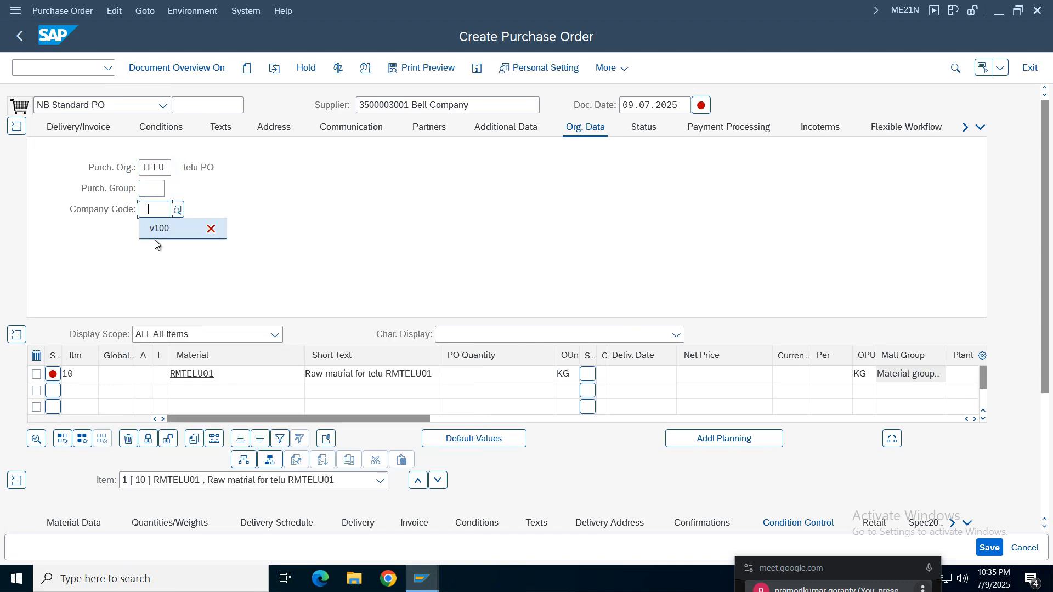
- Set the company code to TELU and the purchasing group to 001 in the order's organizational data
{"action": "left_click", "coordinate": [155, 213]}
{"action": "type", "text": "telu"}
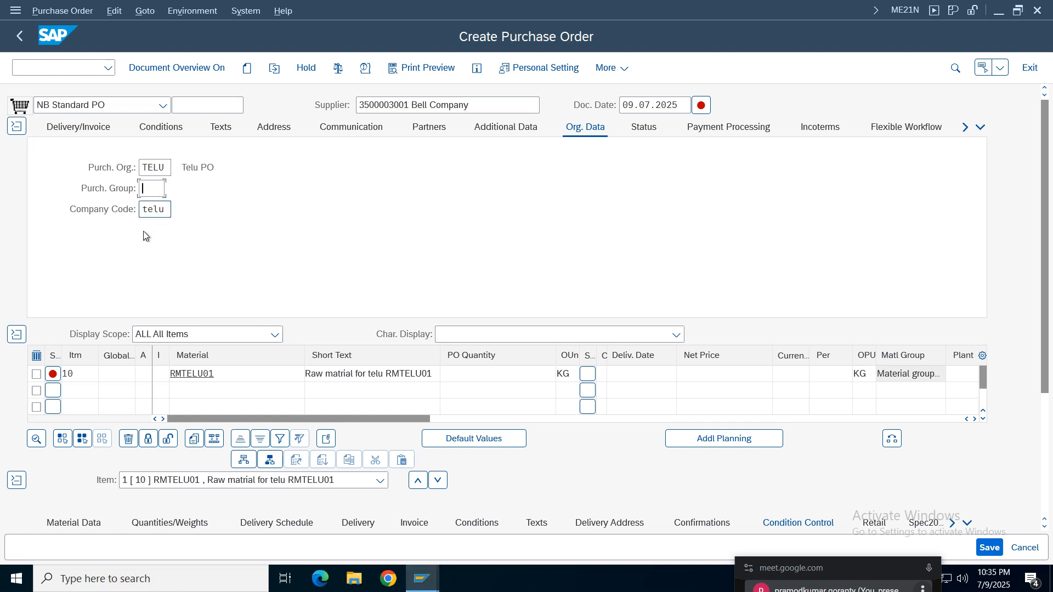
{"action": "key", "text": "Return"}
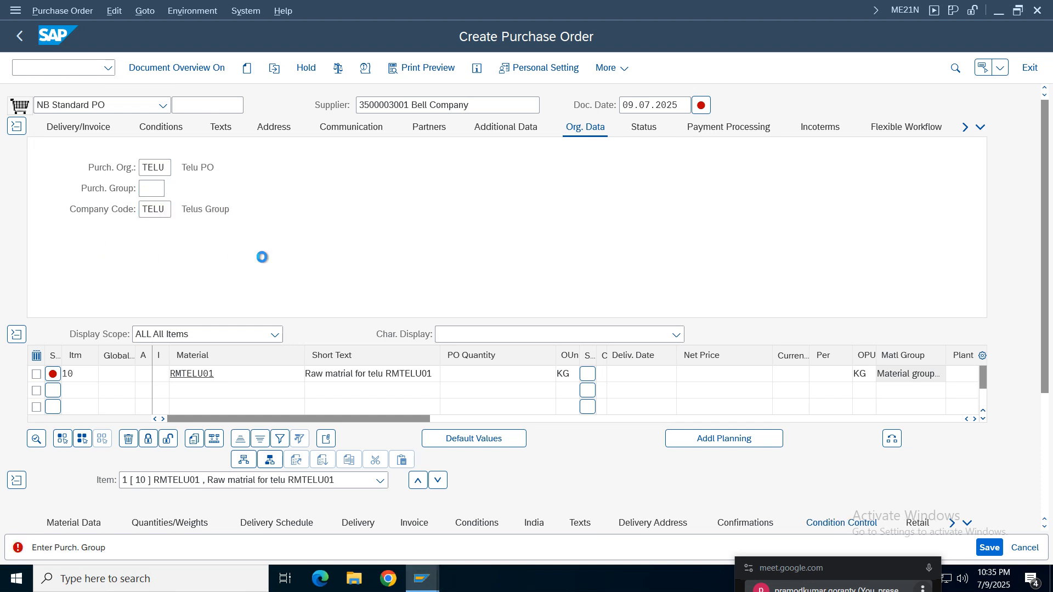
{"action": "key", "text": "F4"}
{"action": "double_click", "coordinate": [161, 320]}
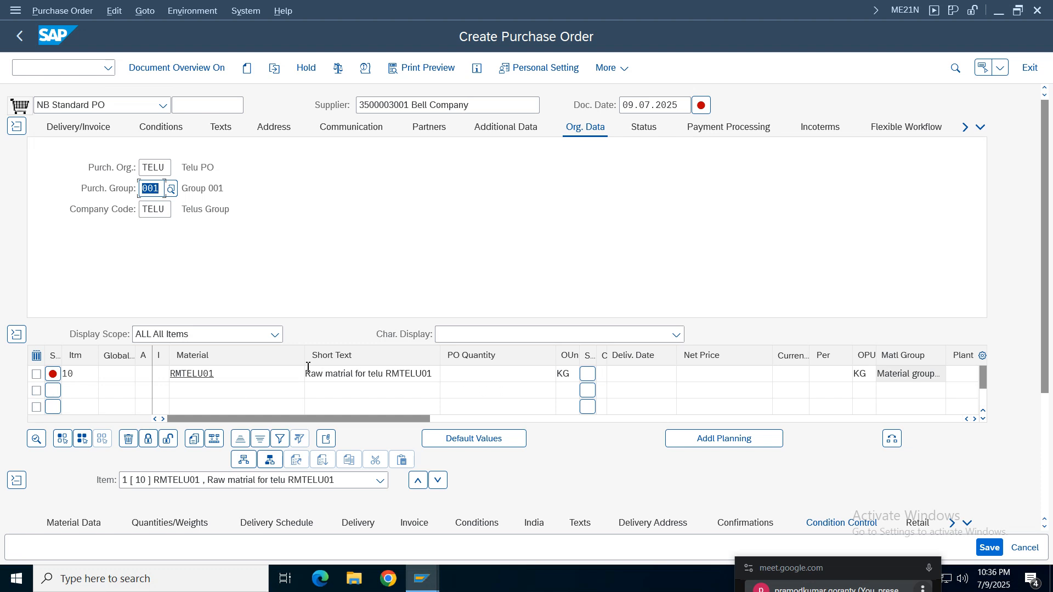
- Go to the Plant field of the RMTELU01 item and validate the purchase order entries
{"action": "double_click", "coordinate": [575, 374]}
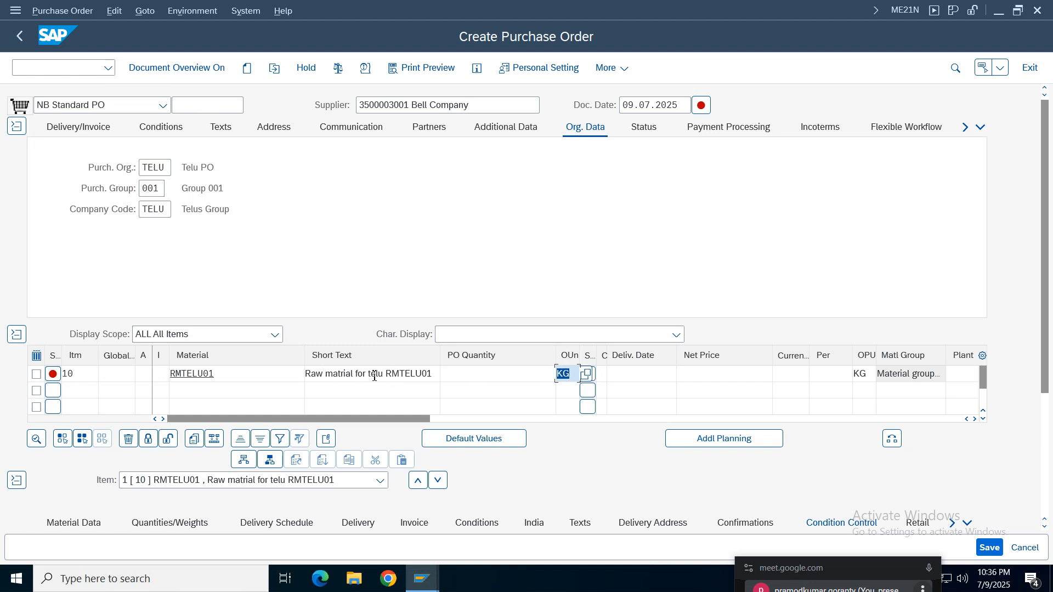
{"action": "left_click", "coordinate": [974, 419]}
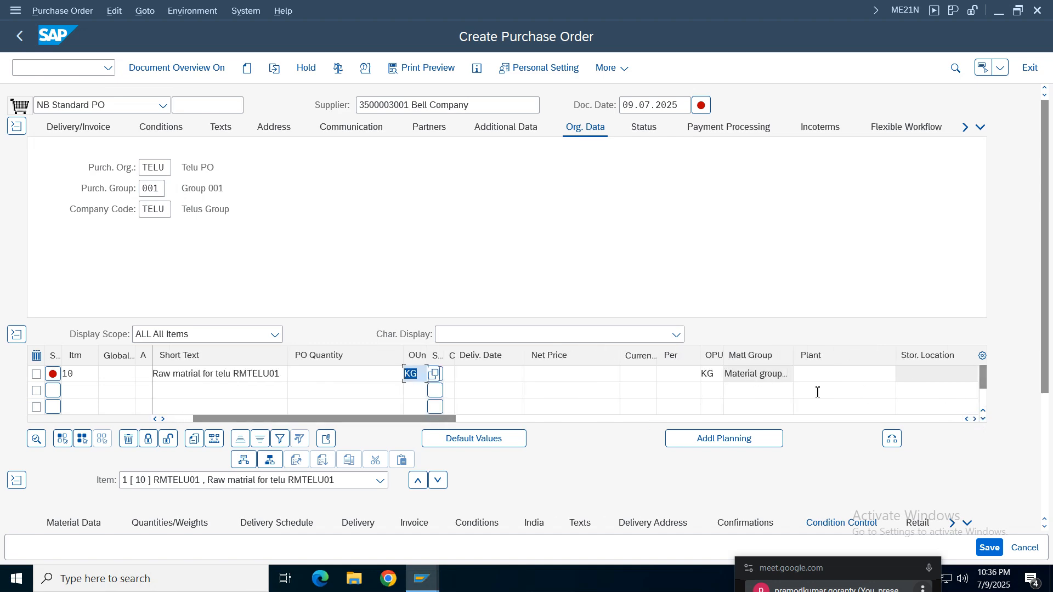
{"action": "left_click", "coordinate": [974, 419]}
{"action": "left_click", "coordinate": [974, 419]}
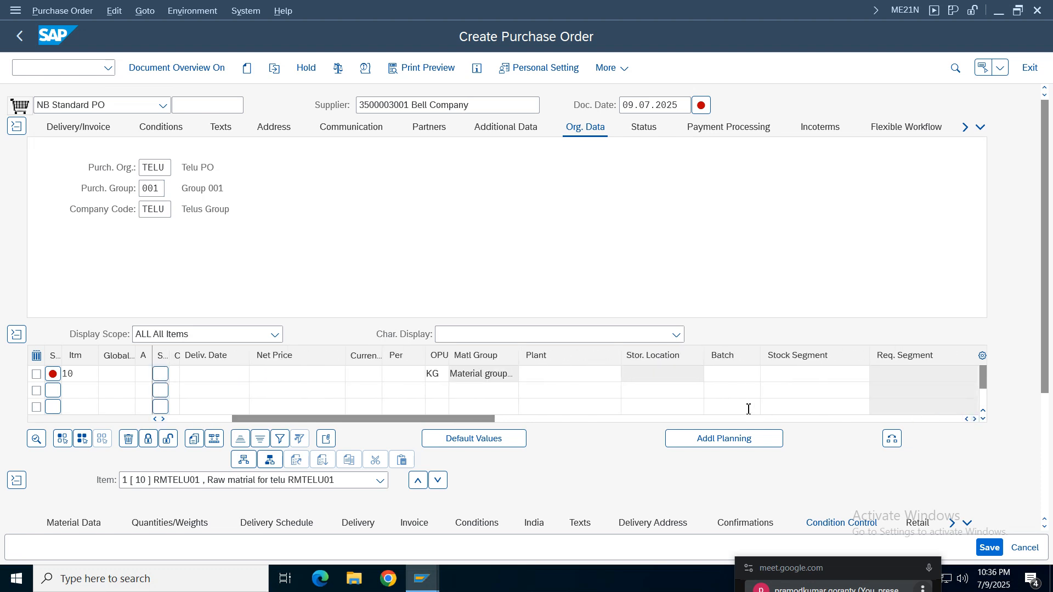
{"action": "left_click", "coordinate": [557, 375]}
{"action": "key", "text": "Return"}
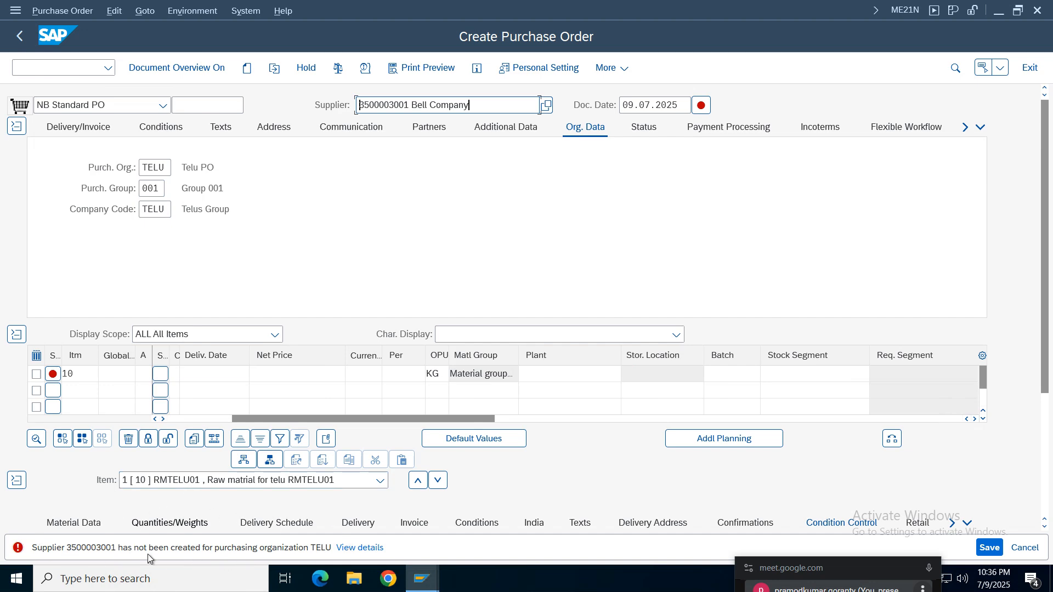
- Select the supplier number in the purchase order and open Maintain Business Partner (BP) in a separate session
{"action": "triple_click", "coordinate": [409, 106]}
{"action": "double_click", "coordinate": [410, 104]}
{"action": "key", "text": "ctrl+c"}
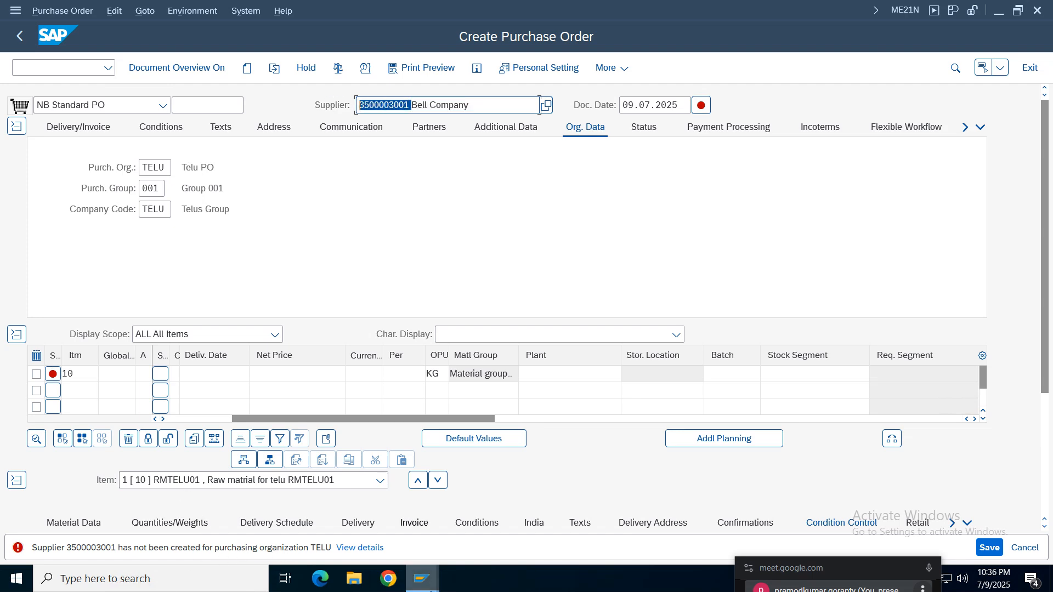
{"action": "mouse_move", "coordinate": [424, 588]}
{"action": "left_click", "coordinate": [628, 544]}
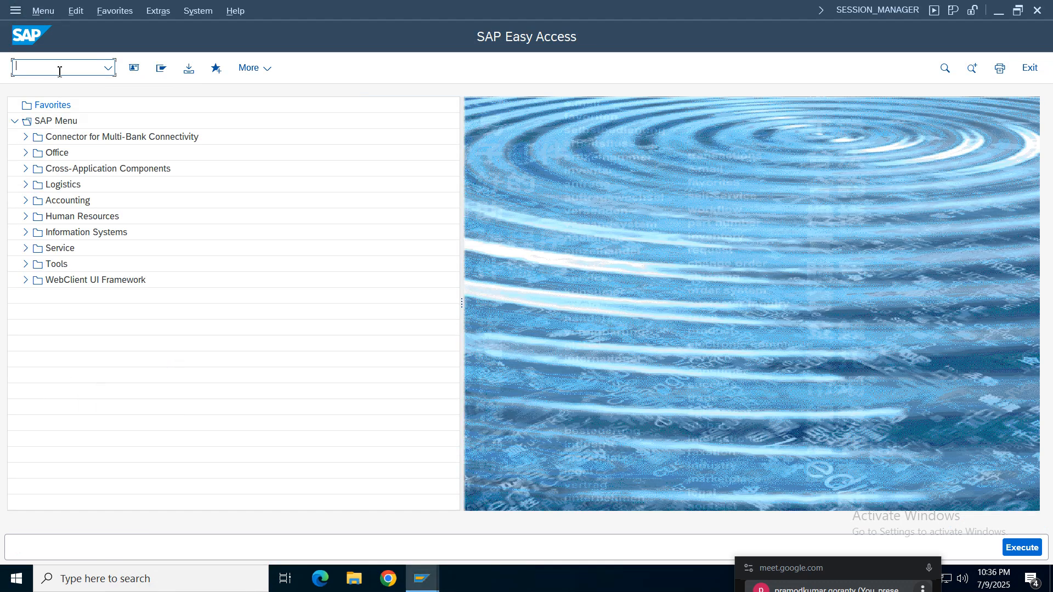
{"action": "key", "text": "Return"}
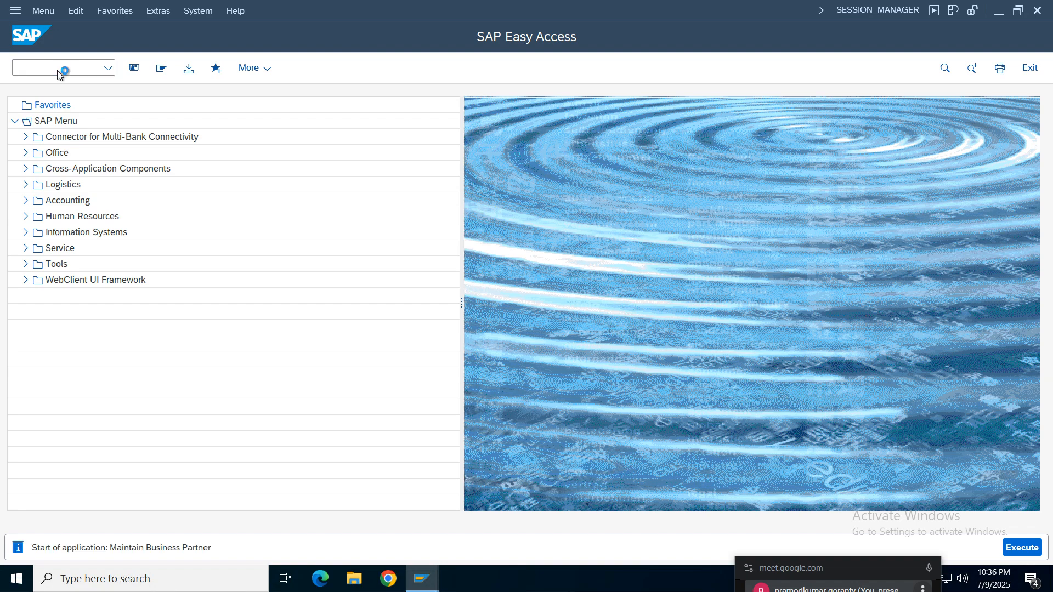
- Copy the supplier number from the purchase order and return to the Maintain Business Partner window
{"action": "mouse_move", "coordinate": [422, 580]}
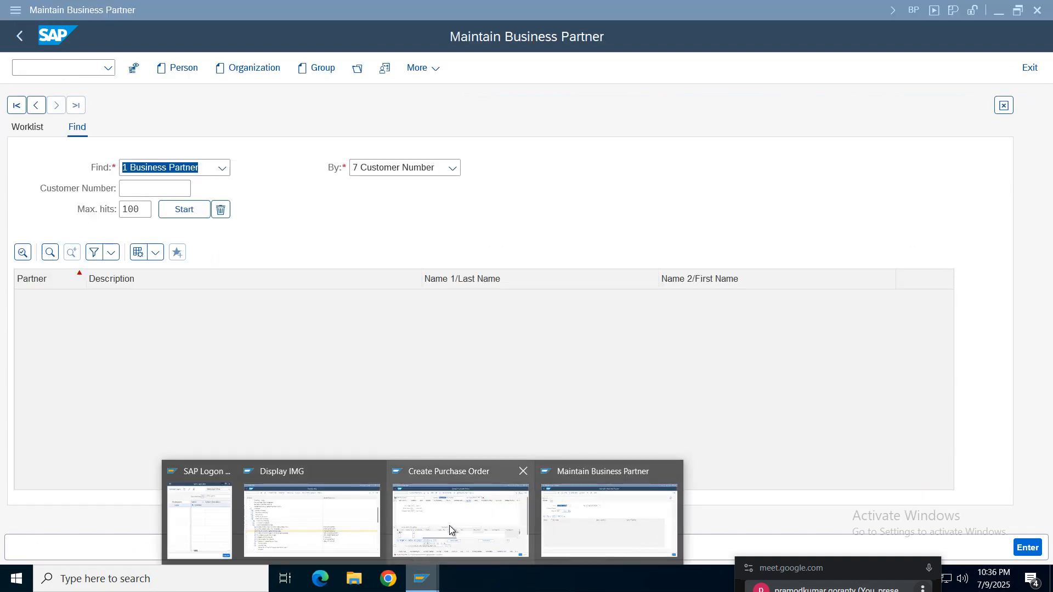
{"action": "left_click", "coordinate": [450, 521]}
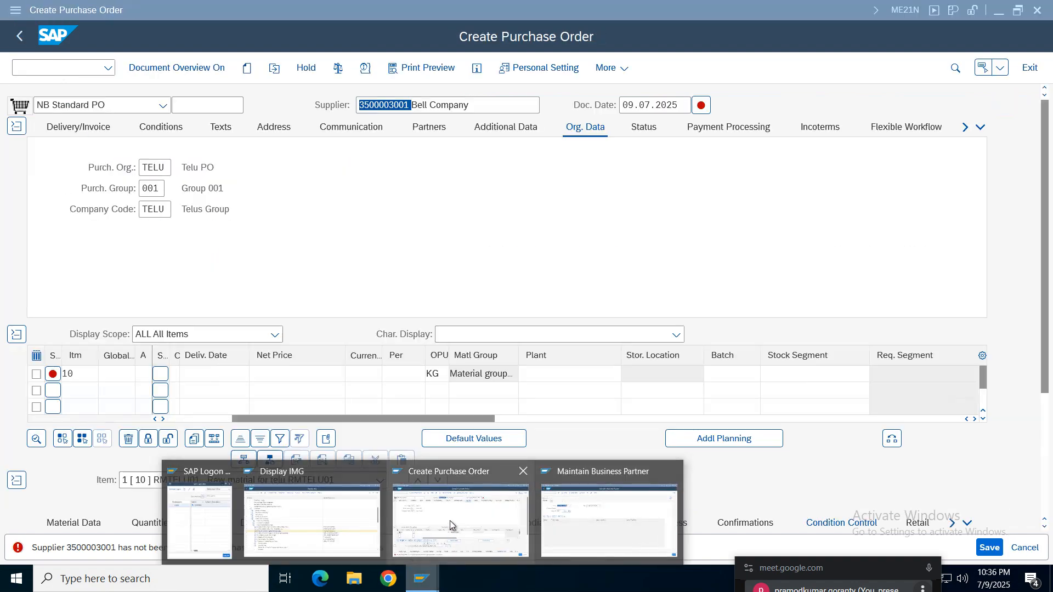
{"action": "right_click", "coordinate": [386, 98]}
{"action": "left_click", "coordinate": [387, 113]}
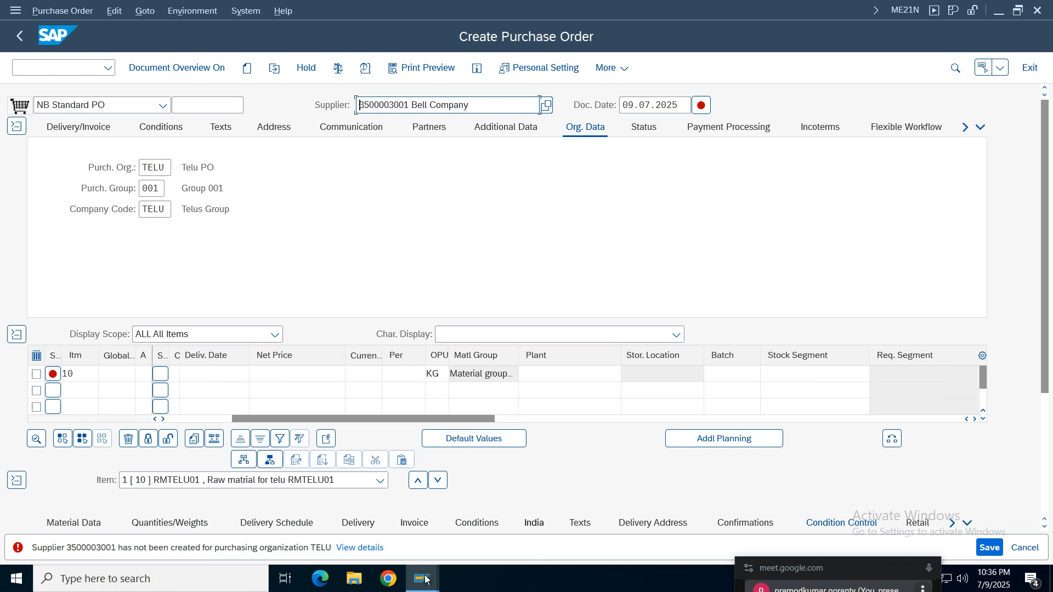
{"action": "mouse_move", "coordinate": [423, 577]}
{"action": "left_click", "coordinate": [653, 528]}
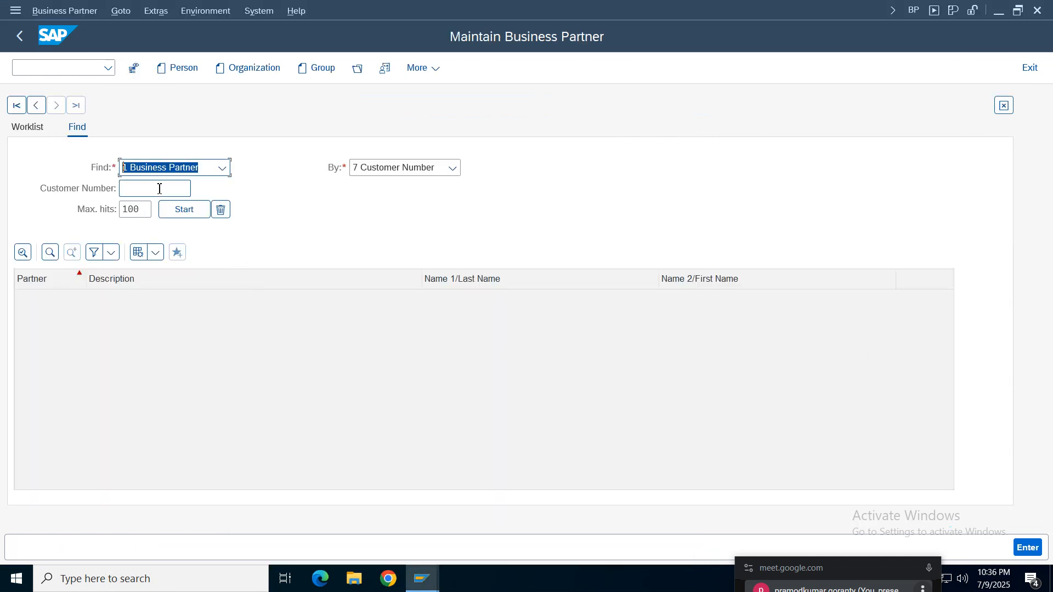
- Find the business partner by supplier number using the copied number and open the Bell Company record
{"action": "left_click", "coordinate": [437, 170]}
{"action": "left_click", "coordinate": [279, 264]}
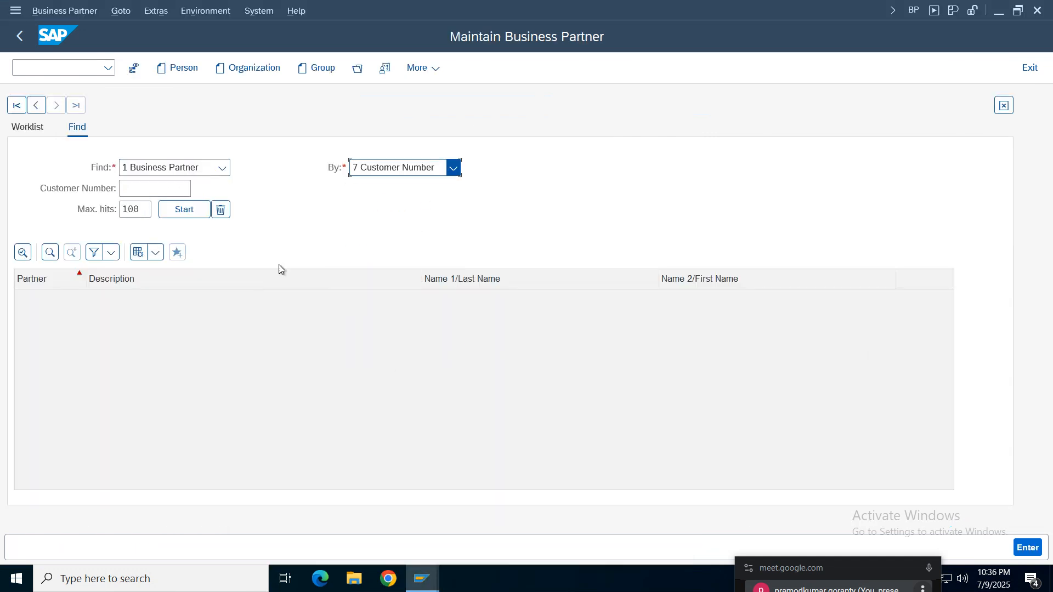
{"action": "key", "text": "Down"}
{"action": "left_click", "coordinate": [154, 188]}
{"action": "key", "text": "ctrl+v"}
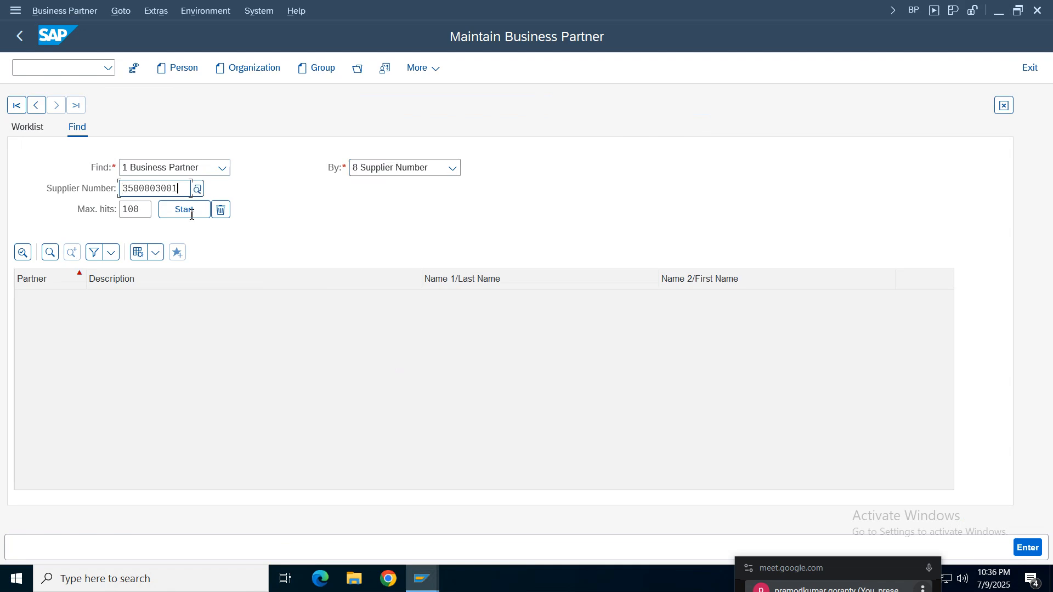
{"action": "left_click", "coordinate": [184, 210]}
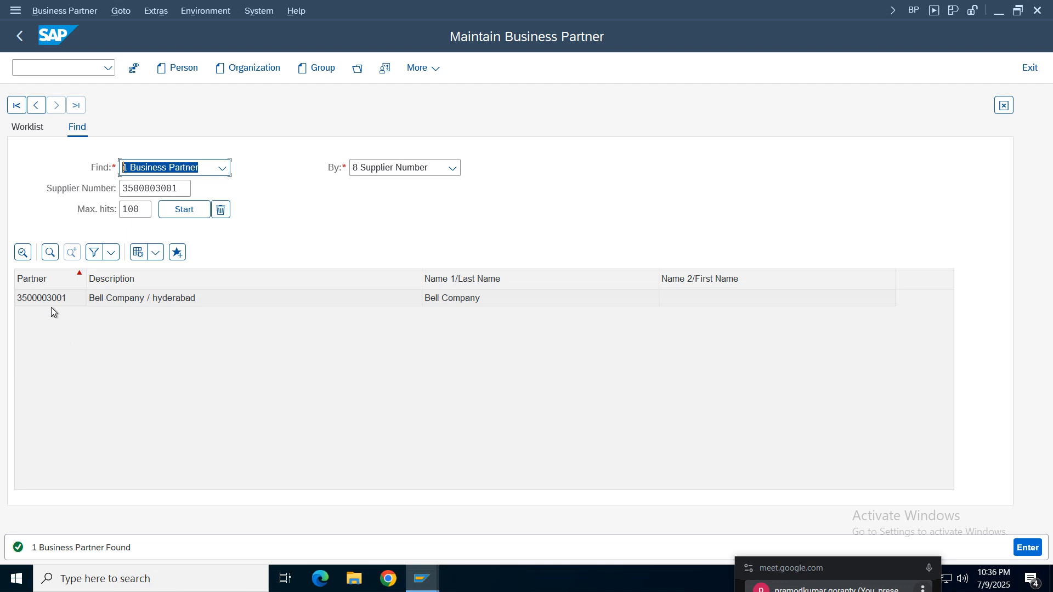
{"action": "double_click", "coordinate": [49, 299]}
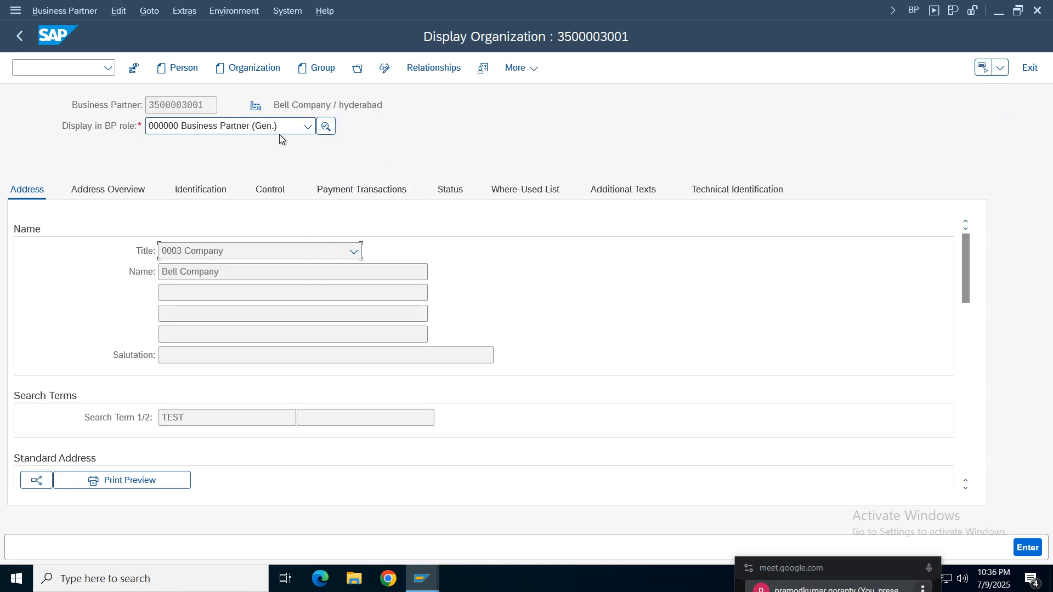
- Switch Bell Company to change mode and add the business partner role FLVN01 Supplier
{"action": "left_click", "coordinate": [308, 126]}
{"action": "left_click", "coordinate": [384, 68]}
{"action": "left_click", "coordinate": [308, 126]}
{"action": "left_click_drag", "start_coordinate": [312, 167], "coordinate": [311, 221]}
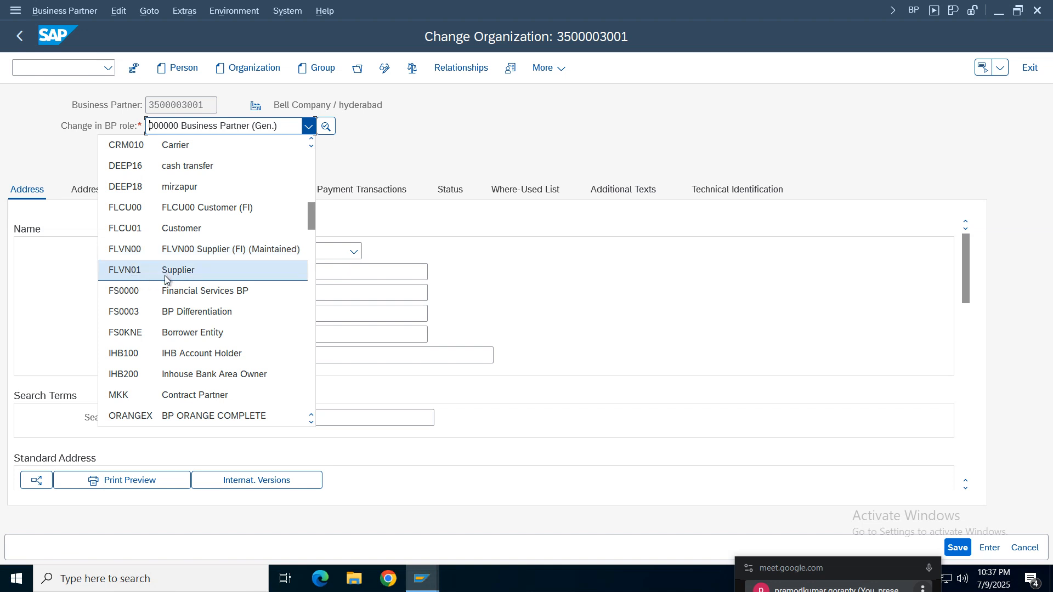
{"action": "left_click", "coordinate": [126, 274]}
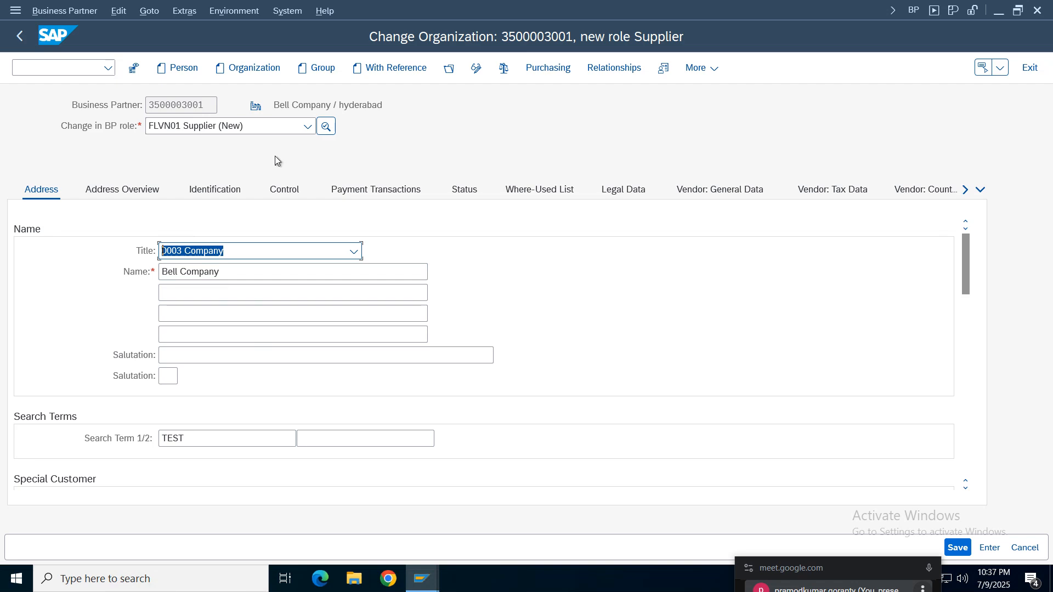
- Open the supplier role's purchasing data and enter purchasing organization TELU
{"action": "left_click", "coordinate": [570, 73]}
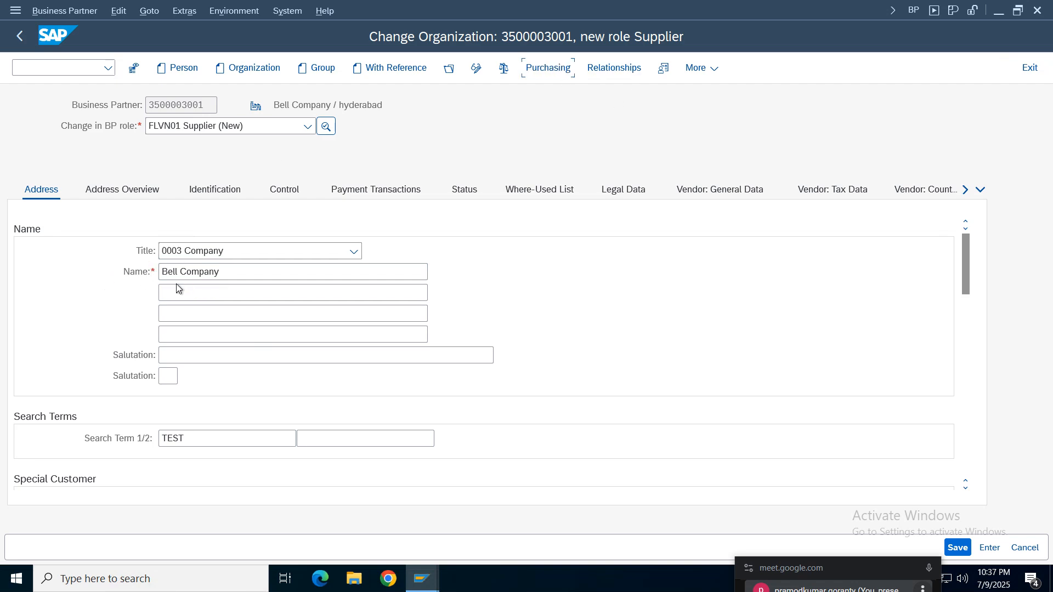
{"action": "left_click", "coordinate": [163, 213]}
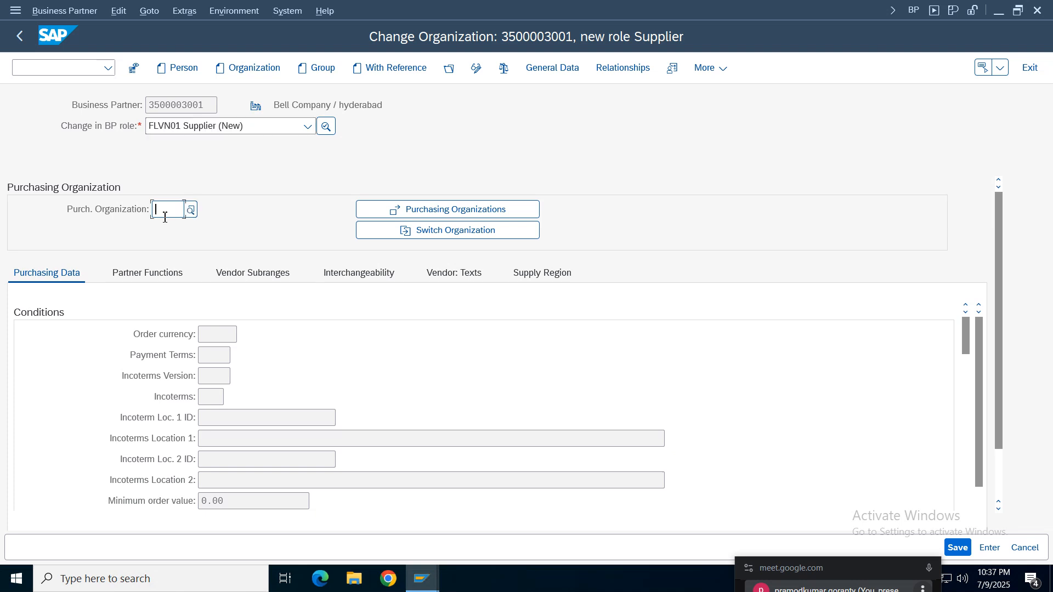
{"action": "type", "text": "telu"}
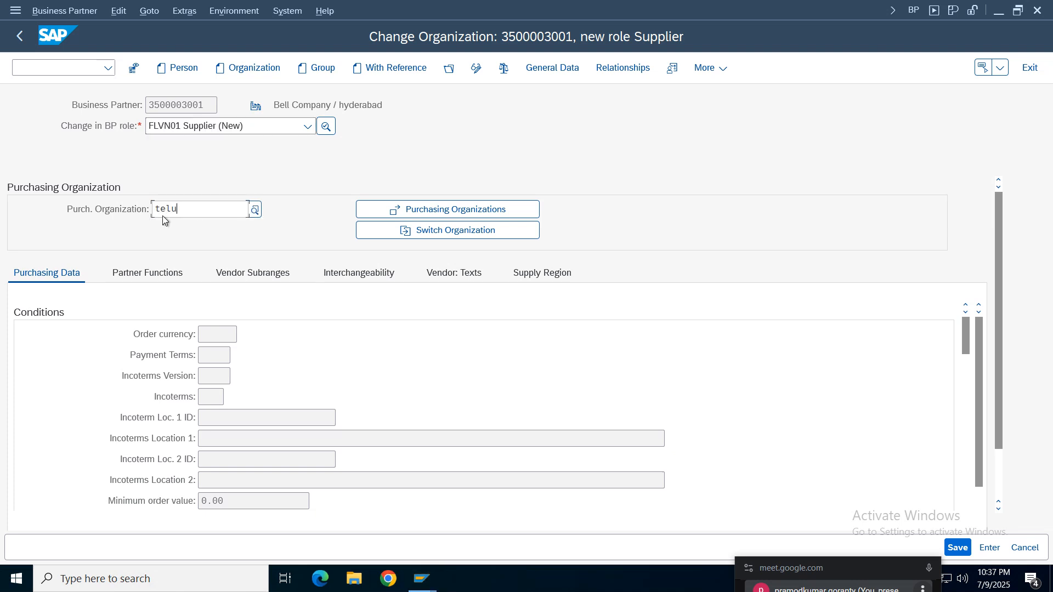
{"action": "key", "text": "Return"}
- Set the order currency to INR and the payment terms to 0001 in the purchasing conditions
{"action": "left_click", "coordinate": [230, 355]}
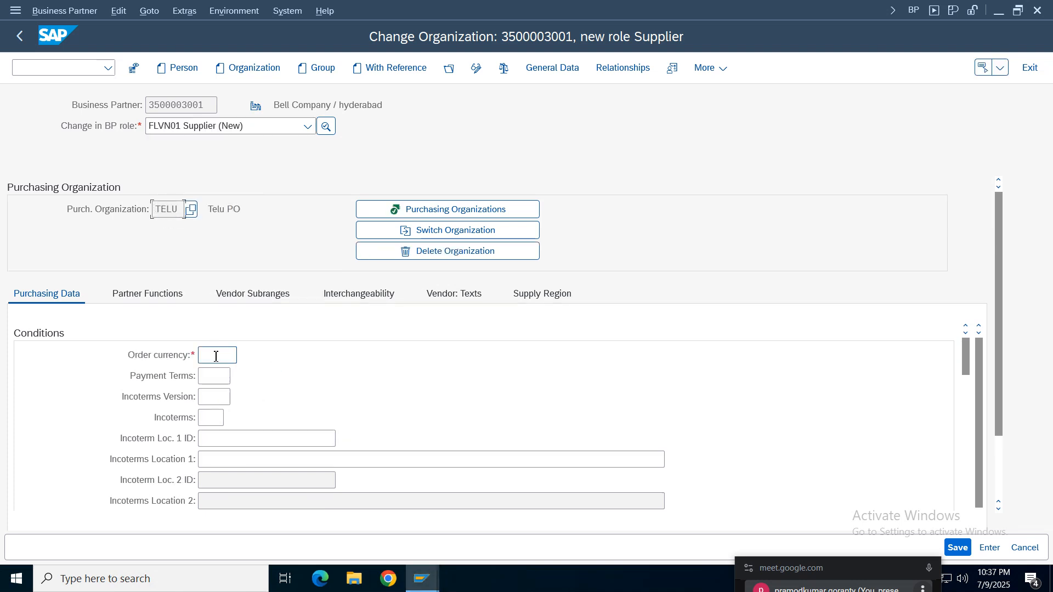
{"action": "type", "text": "inr"}
{"action": "key", "text": "Return"}
{"action": "left_click", "coordinate": [218, 375]}
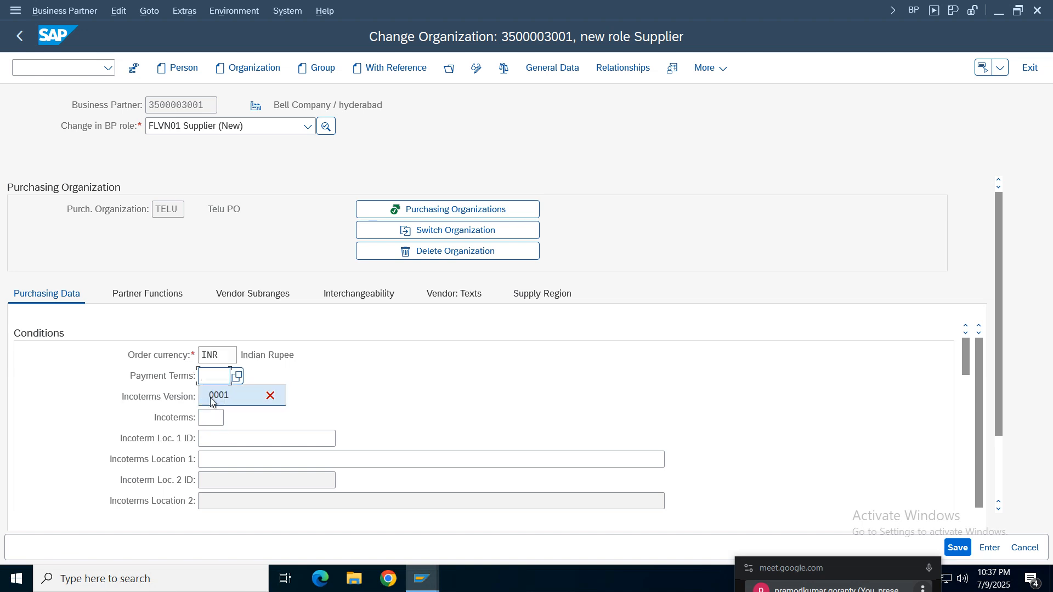
{"action": "left_click", "coordinate": [212, 398]}
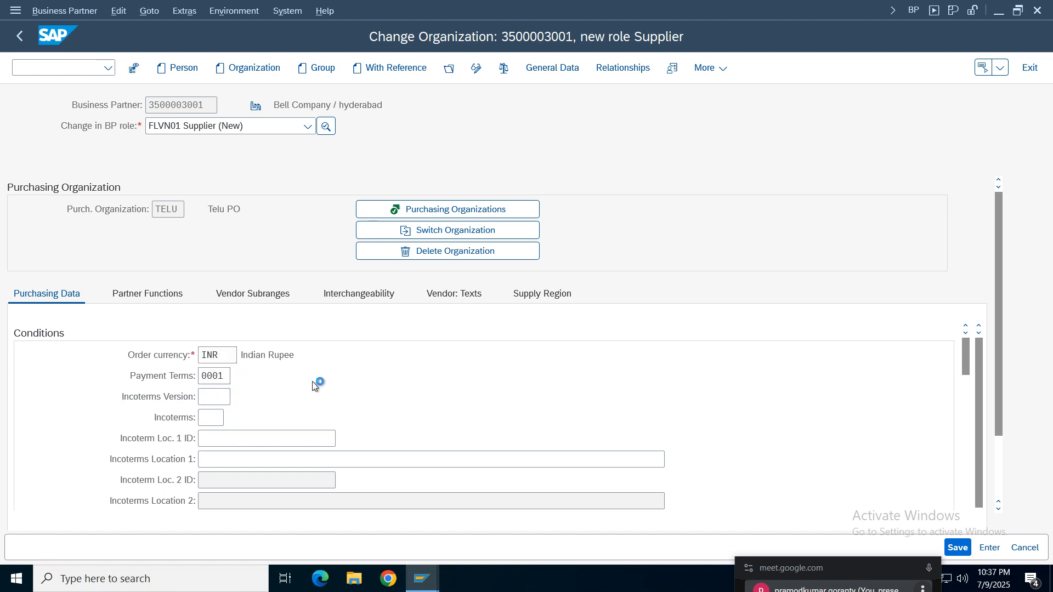
{"action": "key", "text": "Return"}
- Save the supplier role and decline further display of the number range warning for this business partner
{"action": "left_click", "coordinate": [957, 546]}
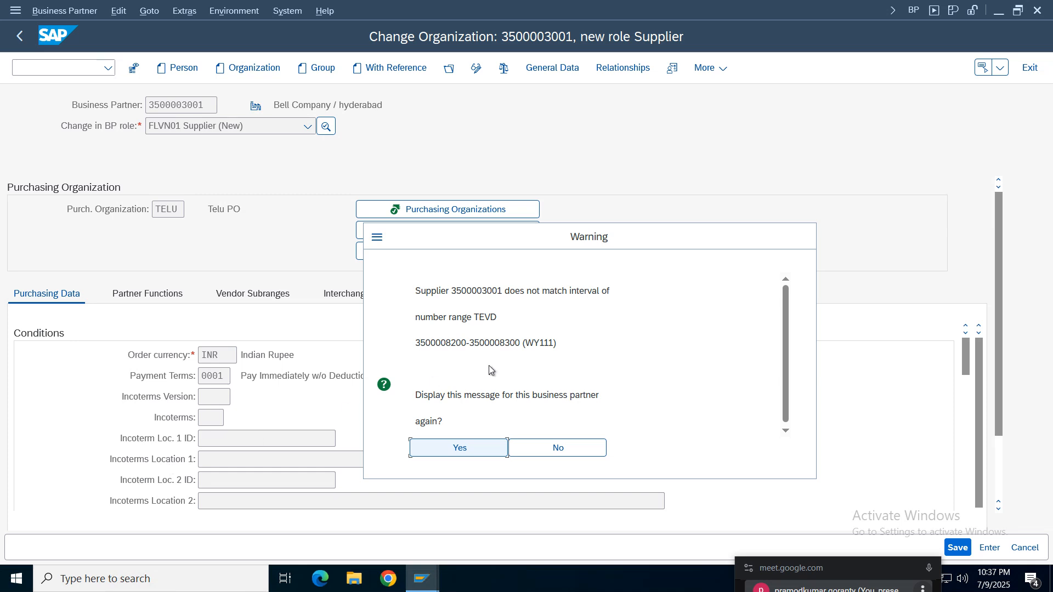
{"action": "left_click", "coordinate": [450, 291]}
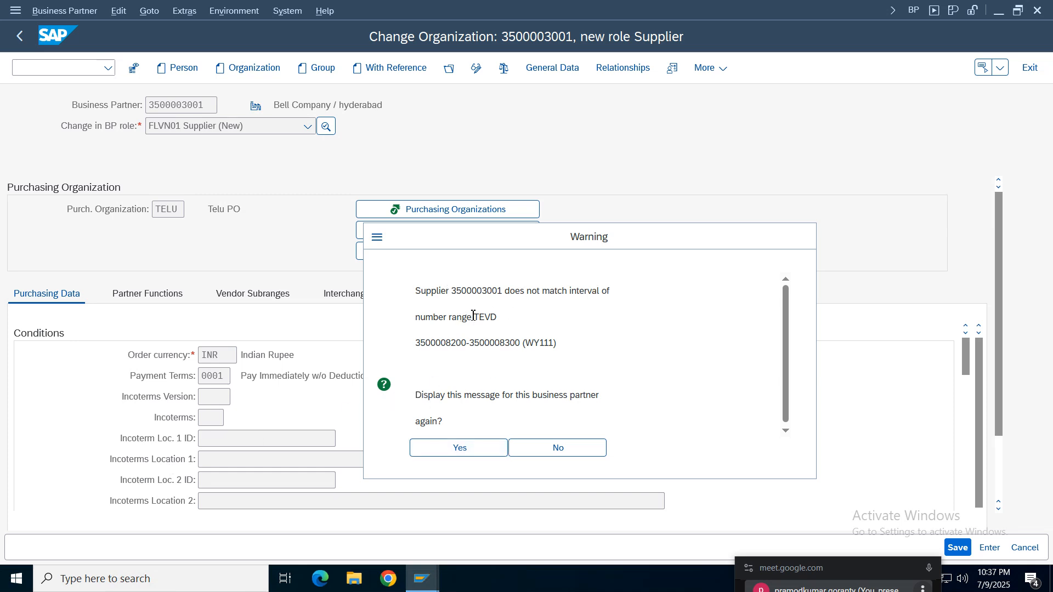
{"action": "left_click", "coordinate": [558, 446]}
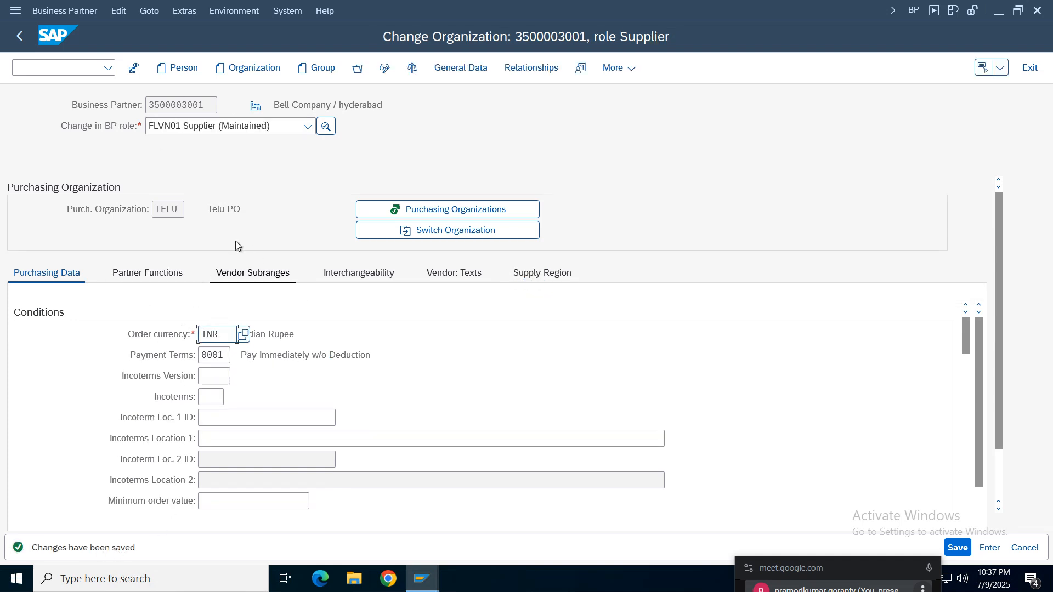
- Select the purchasing organization code of the business partner and return to the Create Purchase Order session
{"action": "left_click", "coordinate": [206, 107]}
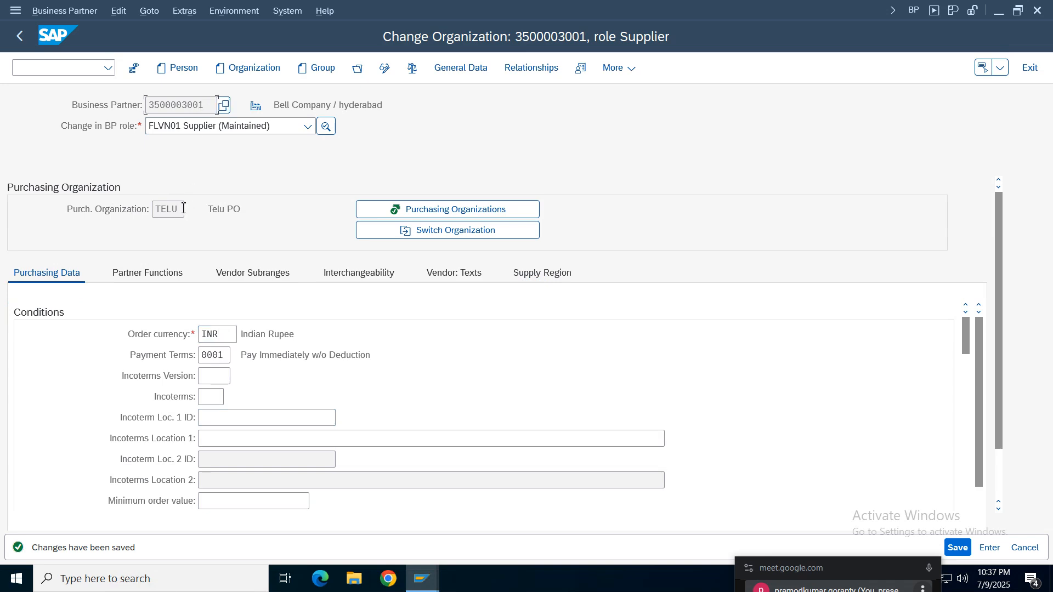
{"action": "left_click_drag", "start_coordinate": [184, 208], "coordinate": [129, 208]}
{"action": "left_click", "coordinate": [423, 578]}
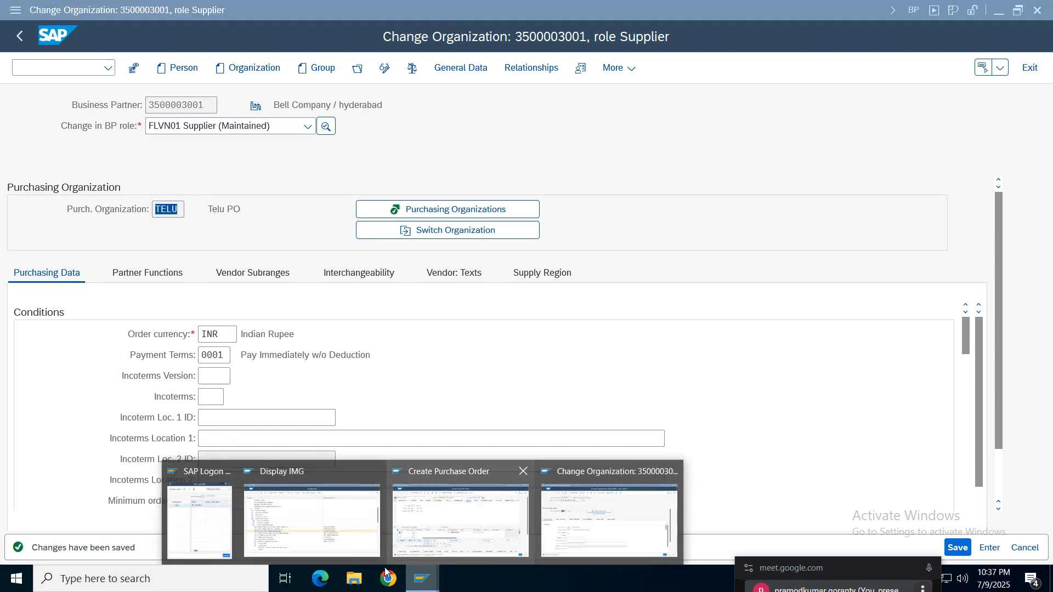
{"action": "left_click", "coordinate": [438, 521]}
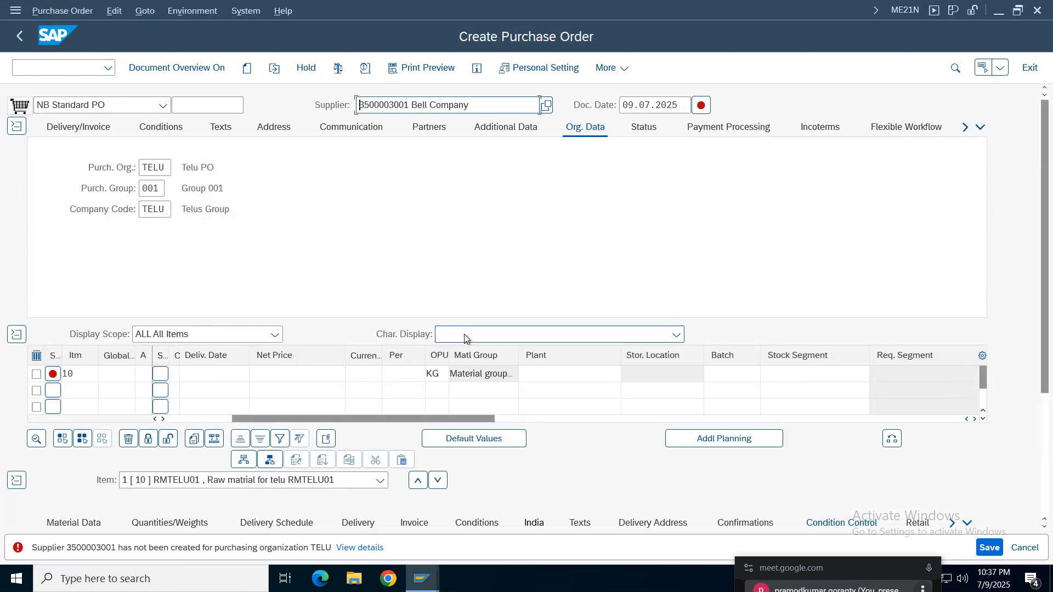
- Set the plant of the RMTELU01 item to TELU and validate the purchase order entries
{"action": "key", "text": "Return"}
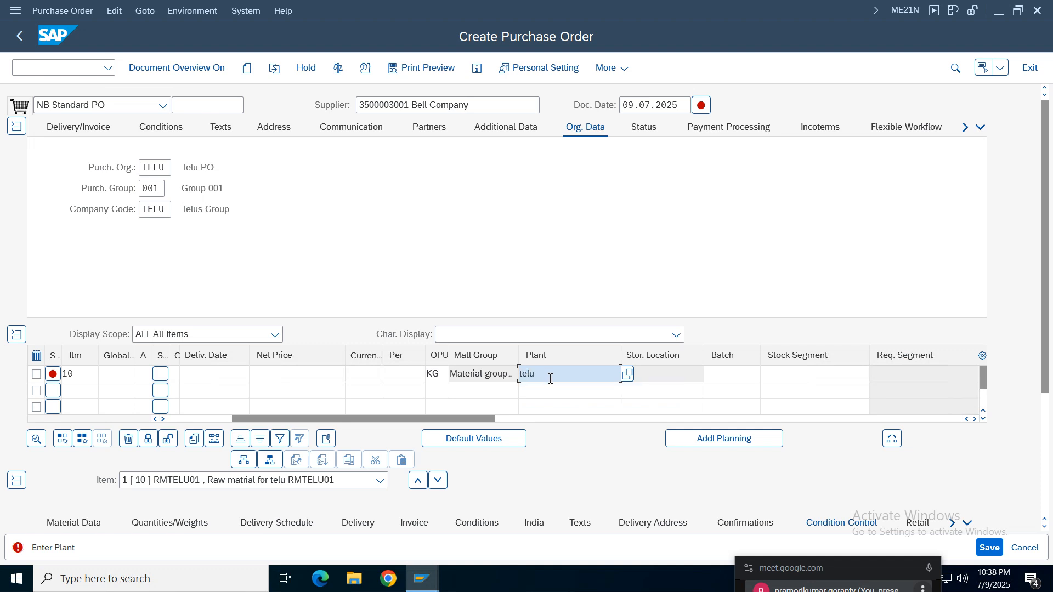
{"action": "key", "text": "Return"}
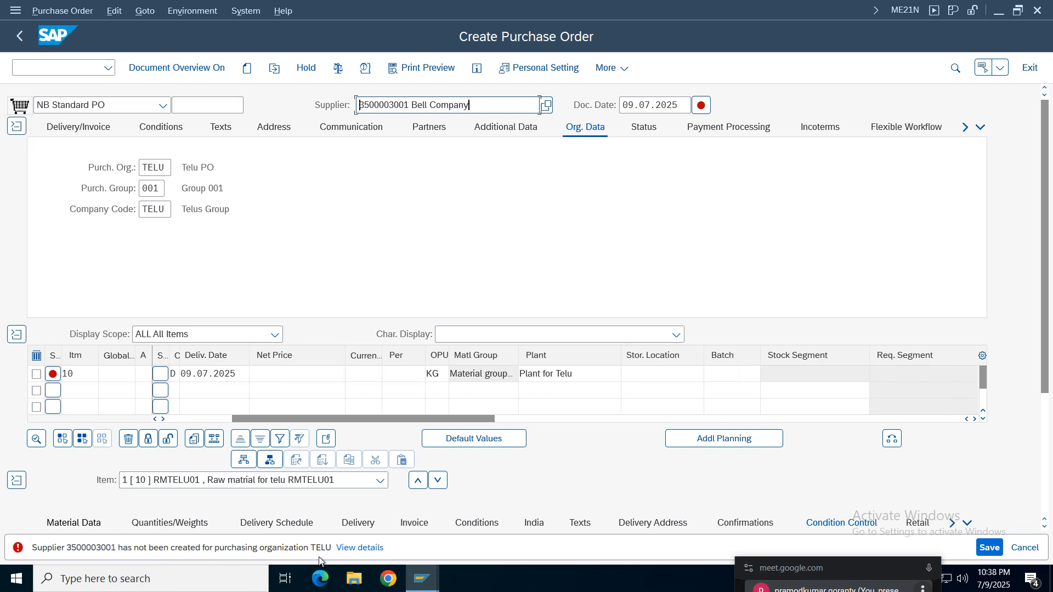
- Exit the purchase order without saving it and start a new one with transaction ME21N
{"action": "left_click", "coordinate": [1030, 68]}
{"action": "left_click", "coordinate": [348, 323]}
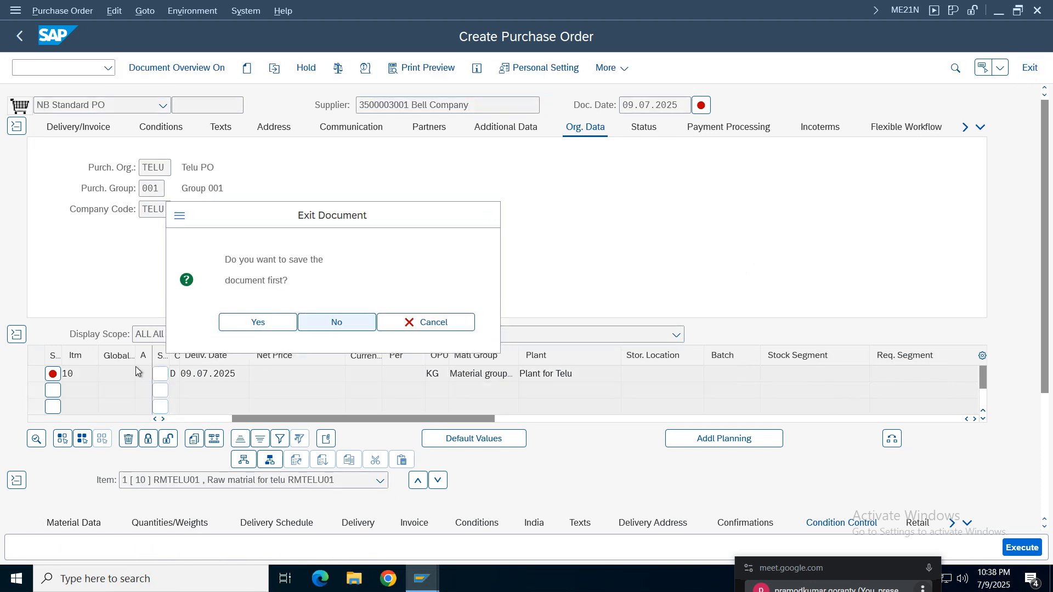
{"action": "left_click", "coordinate": [78, 73]}
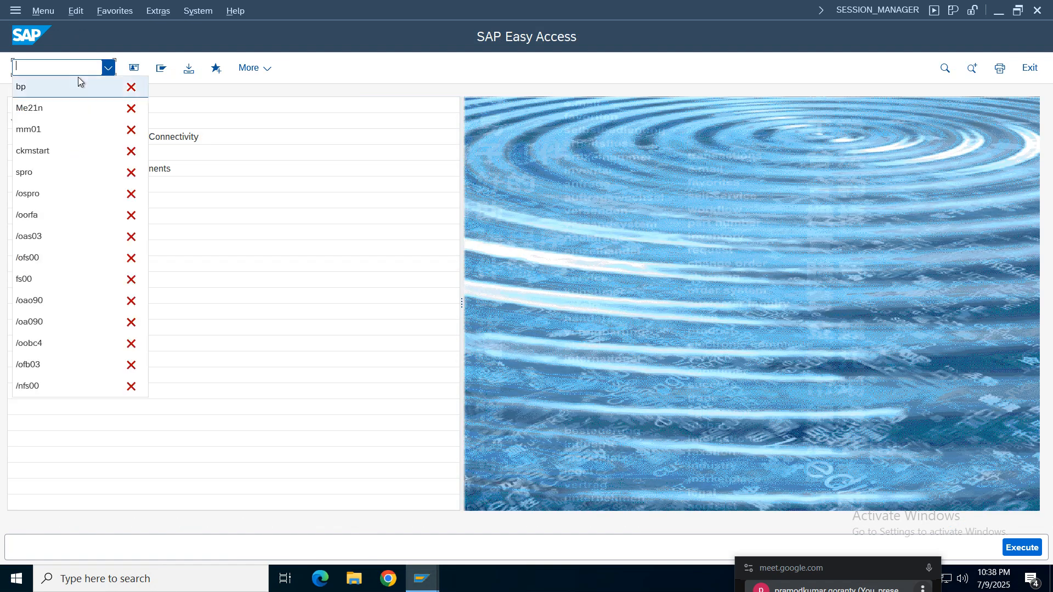
{"action": "left_click", "coordinate": [39, 104]}
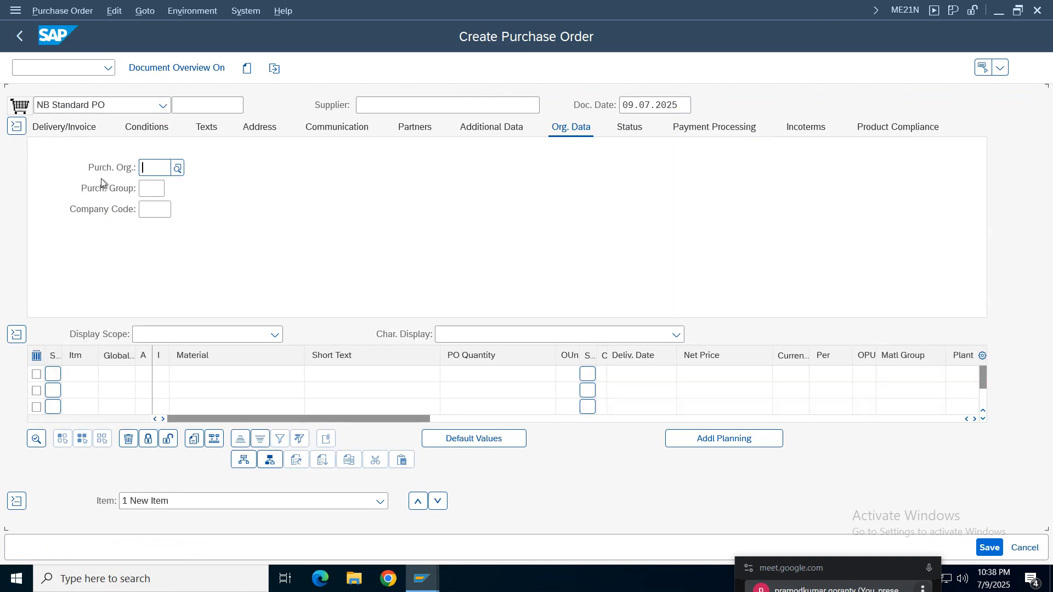
- Enter Bell Company's supplier number in the new standard purchase order and confirm it
{"action": "left_click", "coordinate": [402, 112]}
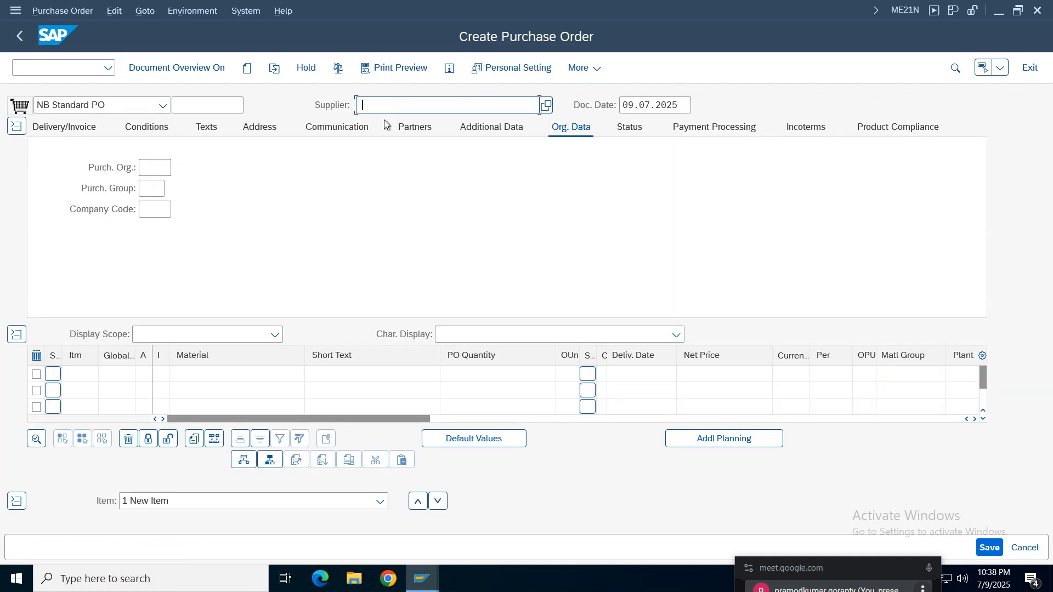
{"action": "left_click", "coordinate": [384, 121]}
{"action": "left_click", "coordinate": [158, 170]}
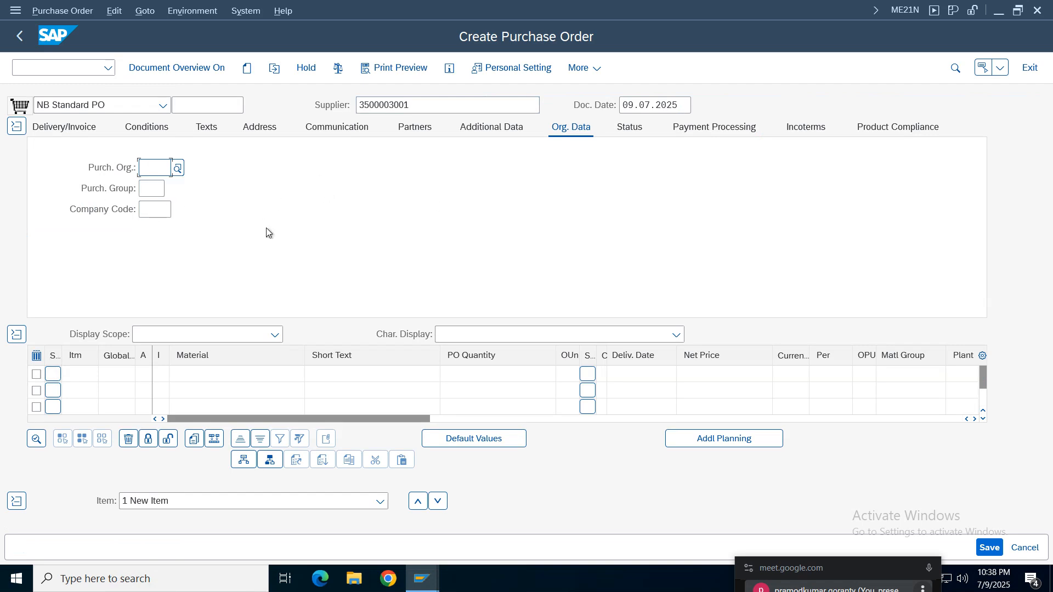
{"action": "key", "text": "Return"}
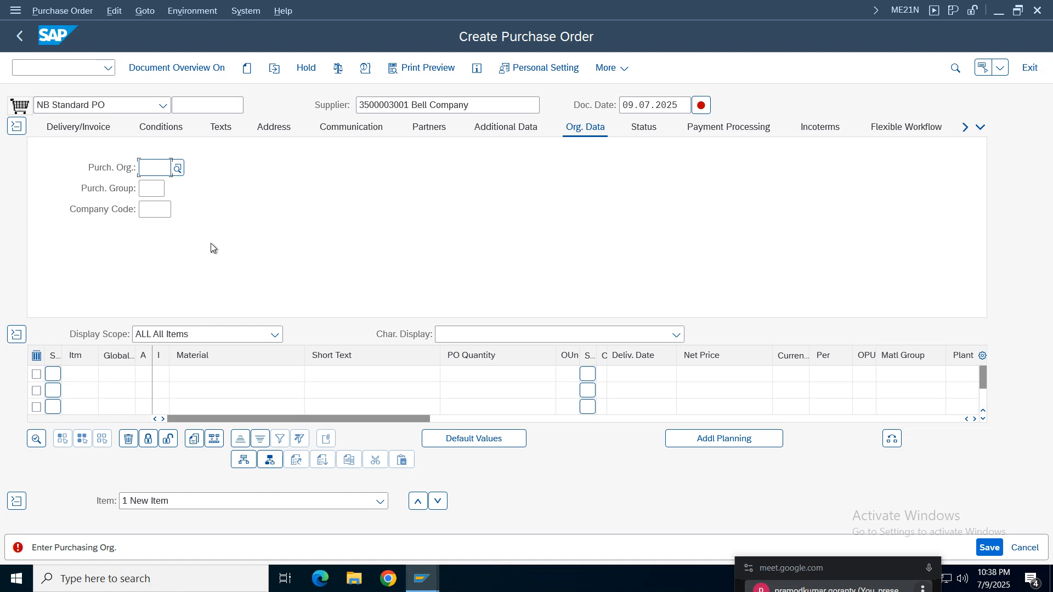
- Set the purchasing organization to TELU, purchasing group to 001 and company code to TELU in the organizational data
{"action": "left_click", "coordinate": [148, 168]}
{"action": "left_click", "coordinate": [152, 187]}
{"action": "left_click", "coordinate": [149, 212]}
{"action": "left_click", "coordinate": [152, 209]}
{"action": "left_click", "coordinate": [155, 229]}
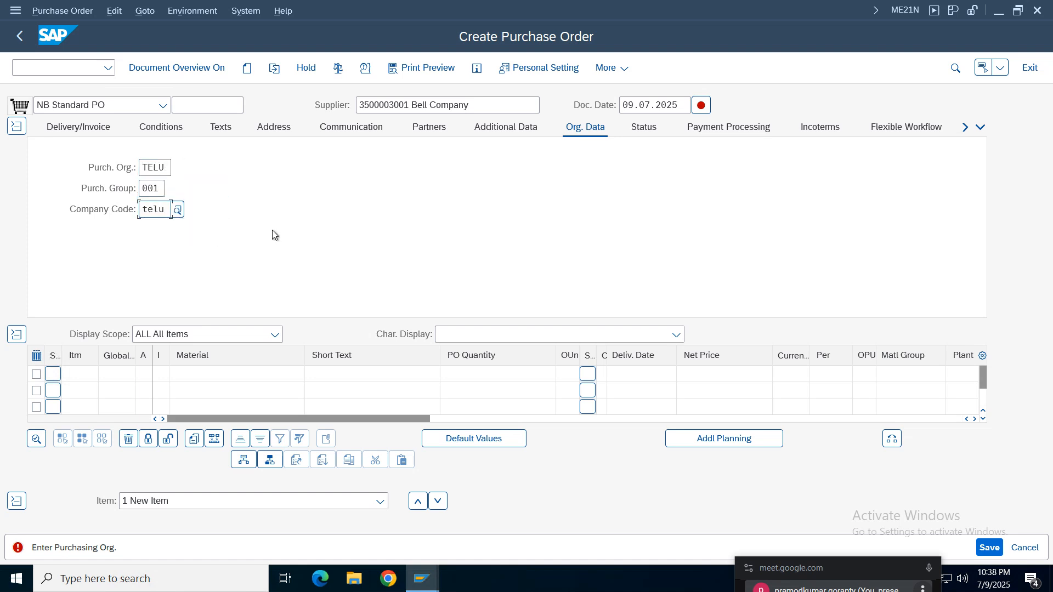
{"action": "key", "text": "Return"}
- Add material RMTELU01 as the first order item and set its plant to TELU
{"action": "left_click", "coordinate": [232, 367]}
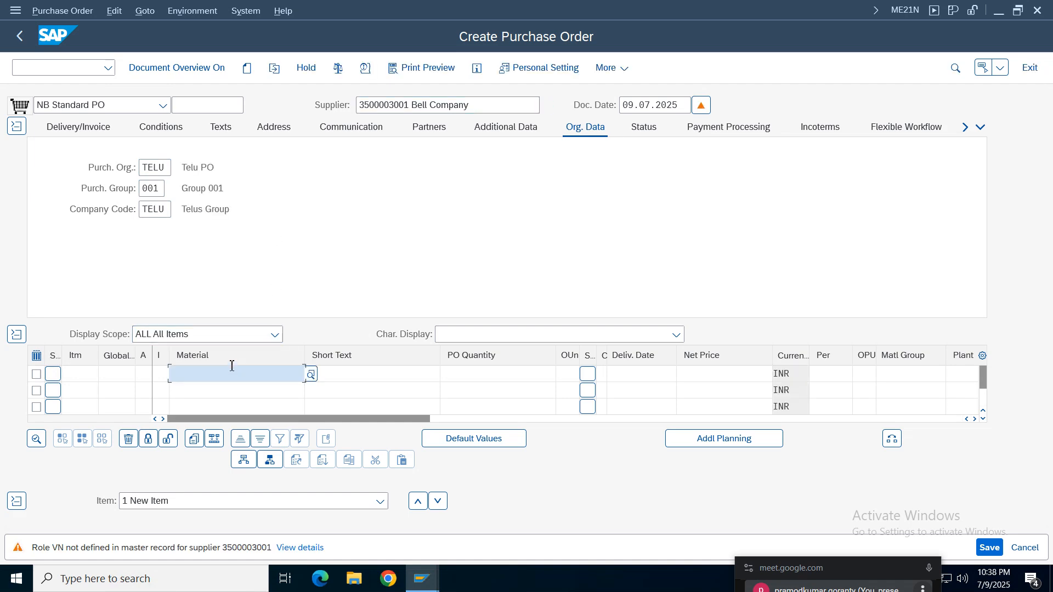
{"action": "left_click", "coordinate": [207, 390]}
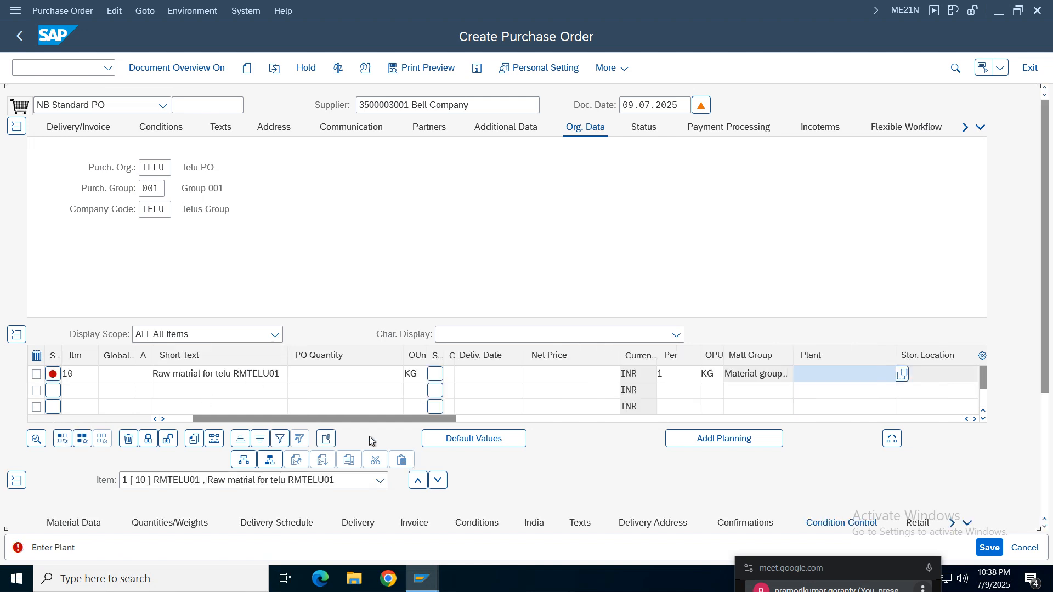
{"action": "left_click", "coordinate": [821, 390]}
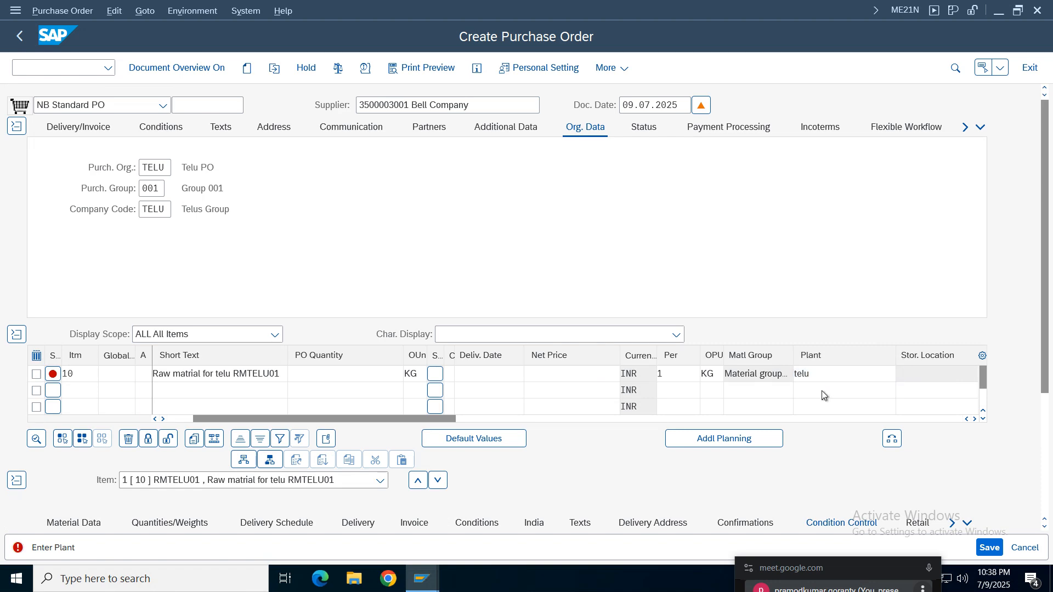
{"action": "key", "text": "Return"}
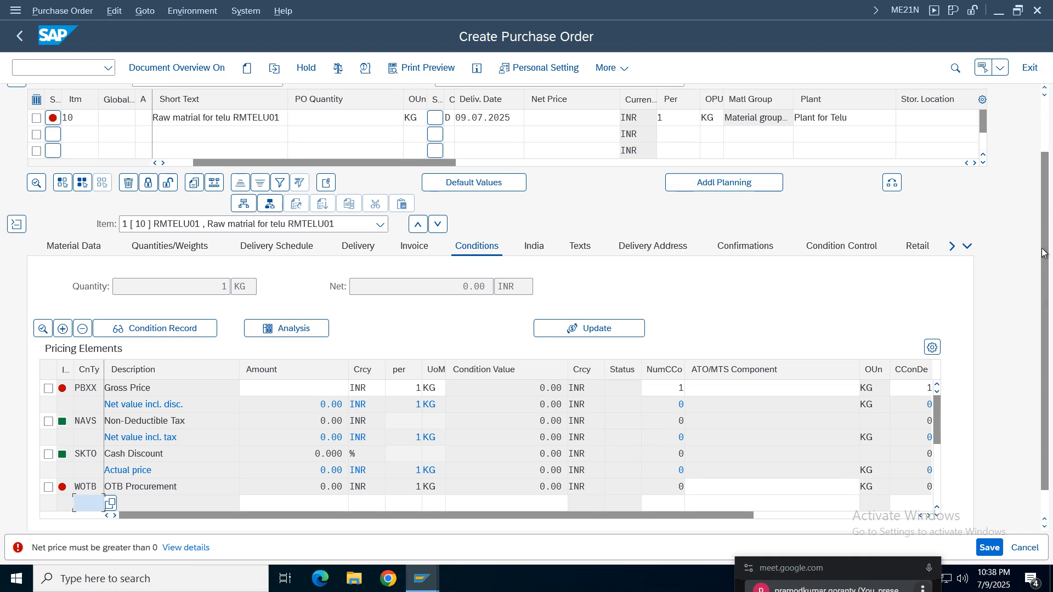
- Set the net price of the RMTELU01 order item to 100 INR per KG and confirm it
{"action": "scroll", "coordinate": [1043, 253], "scroll_direction": "up", "scroll_amount": 2}
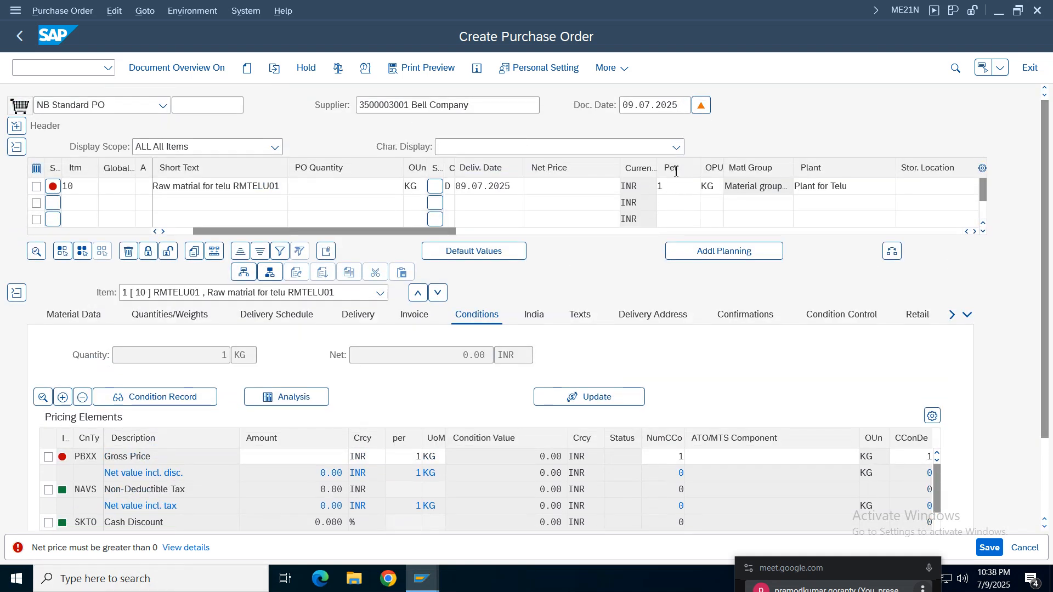
{"action": "left_click", "coordinate": [715, 186]}
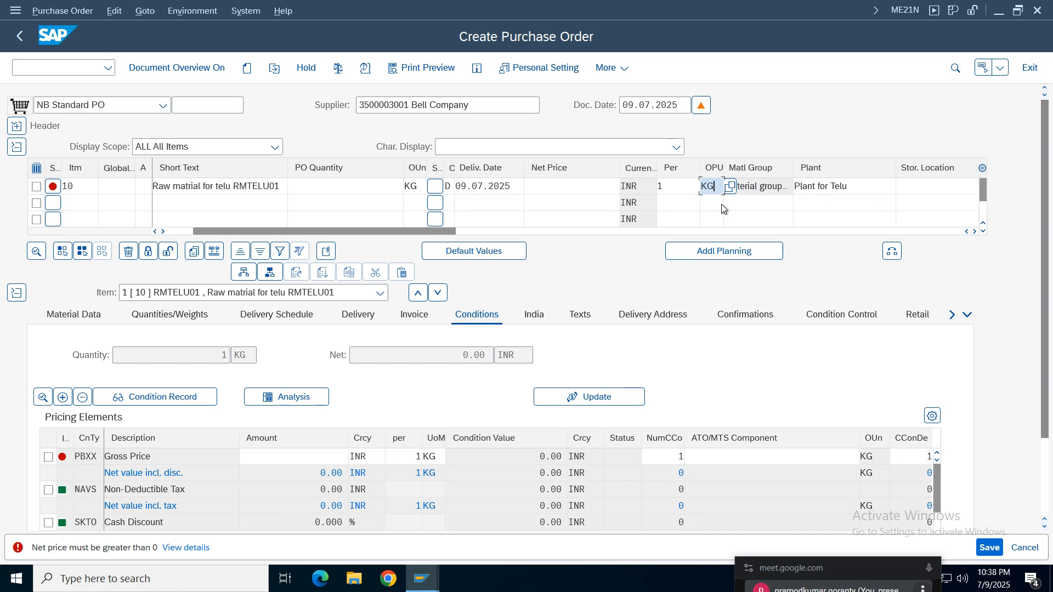
{"action": "left_click", "coordinate": [543, 190]}
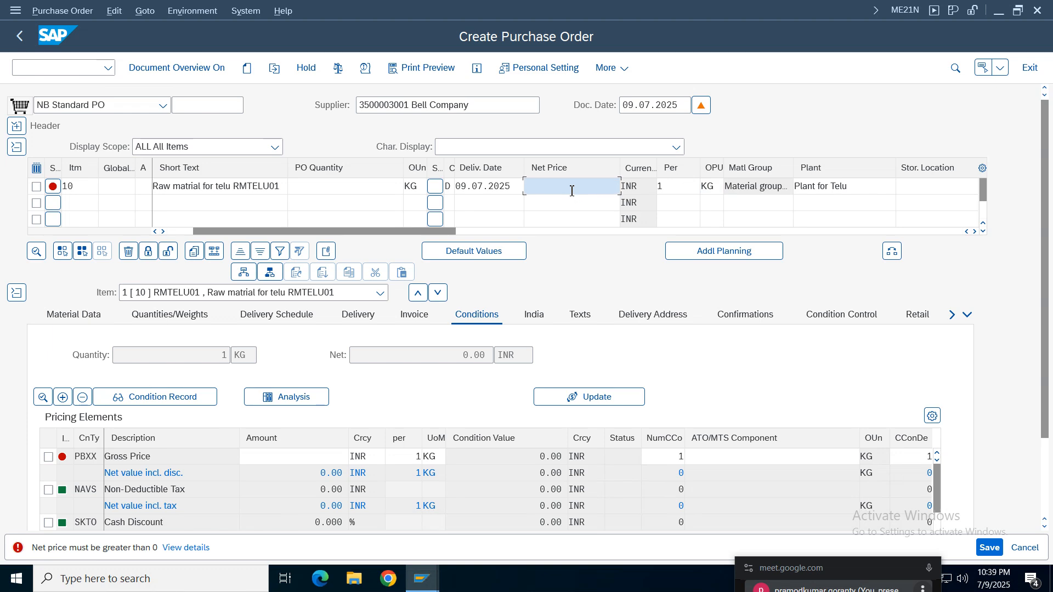
{"action": "type", "text": "100"}
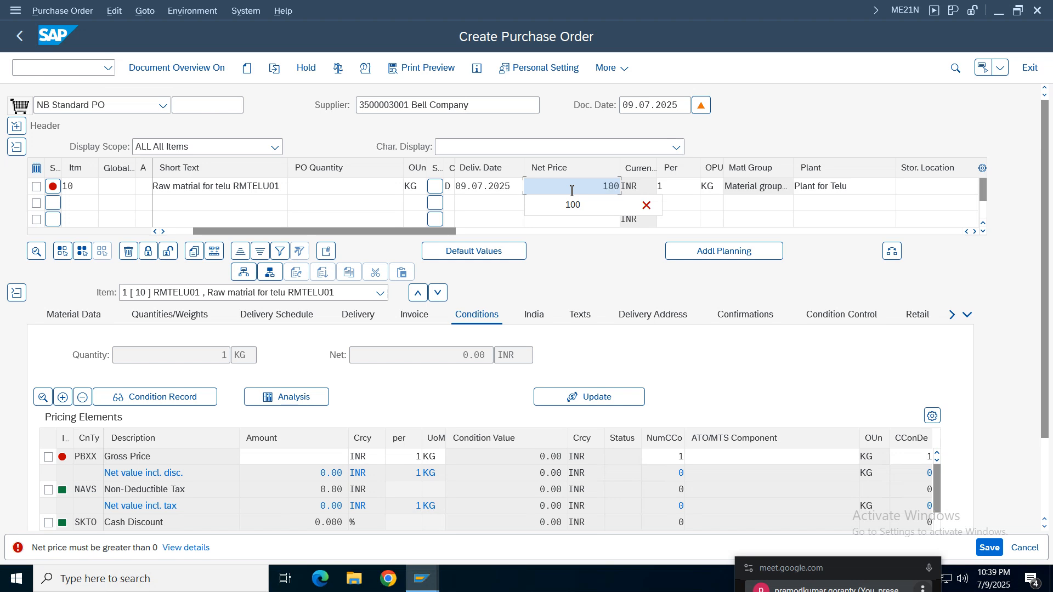
{"action": "left_click", "coordinate": [620, 200]}
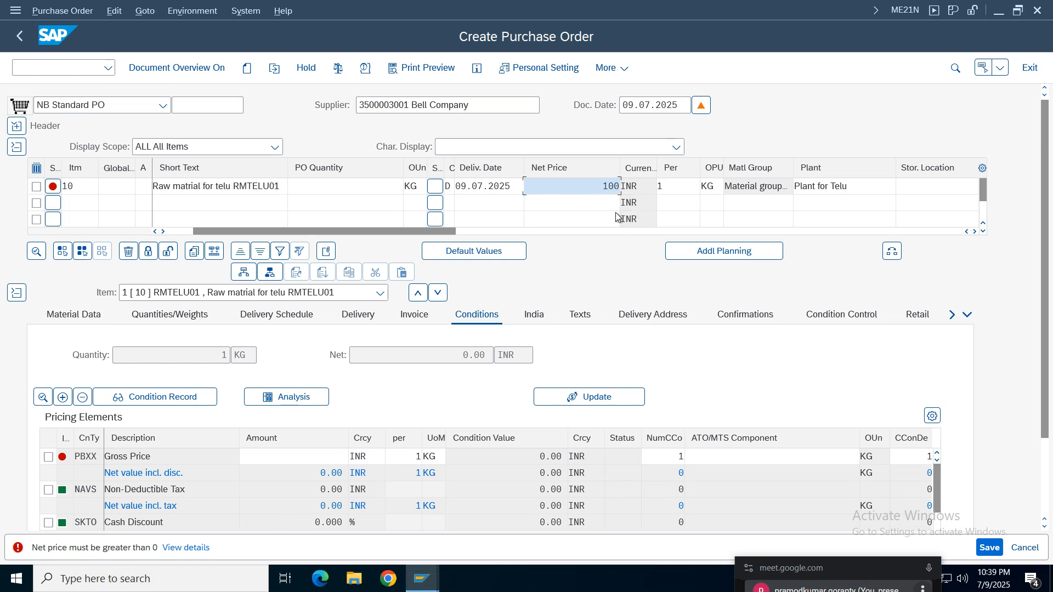
{"action": "left_click_drag", "start_coordinate": [602, 188], "coordinate": [638, 199]}
{"action": "left_click", "coordinate": [584, 190]}
{"action": "key", "text": "Return"}
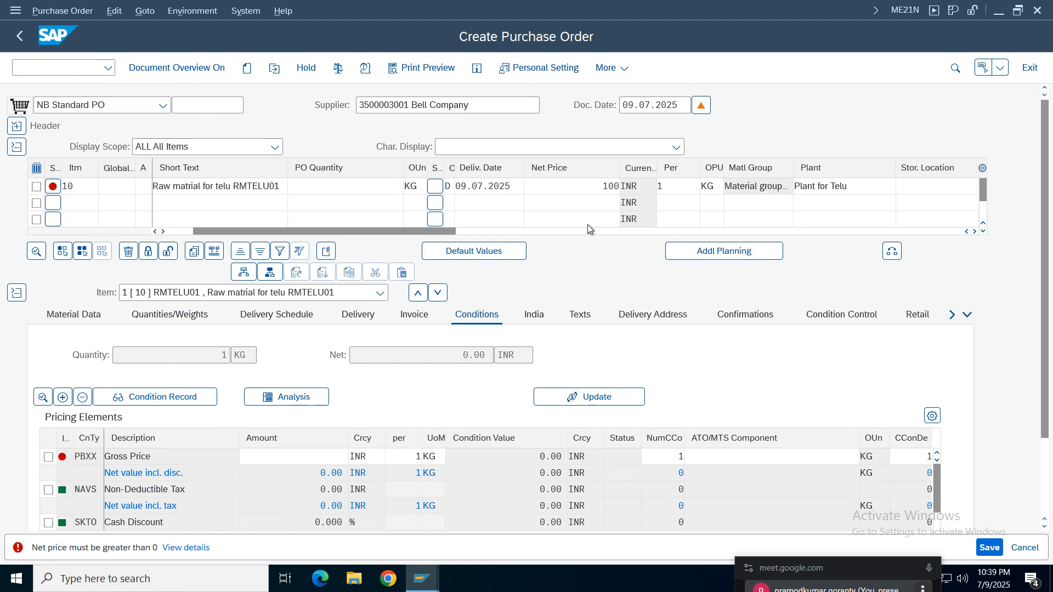
{"action": "left_click_drag", "start_coordinate": [308, 387], "coordinate": [348, 388]}
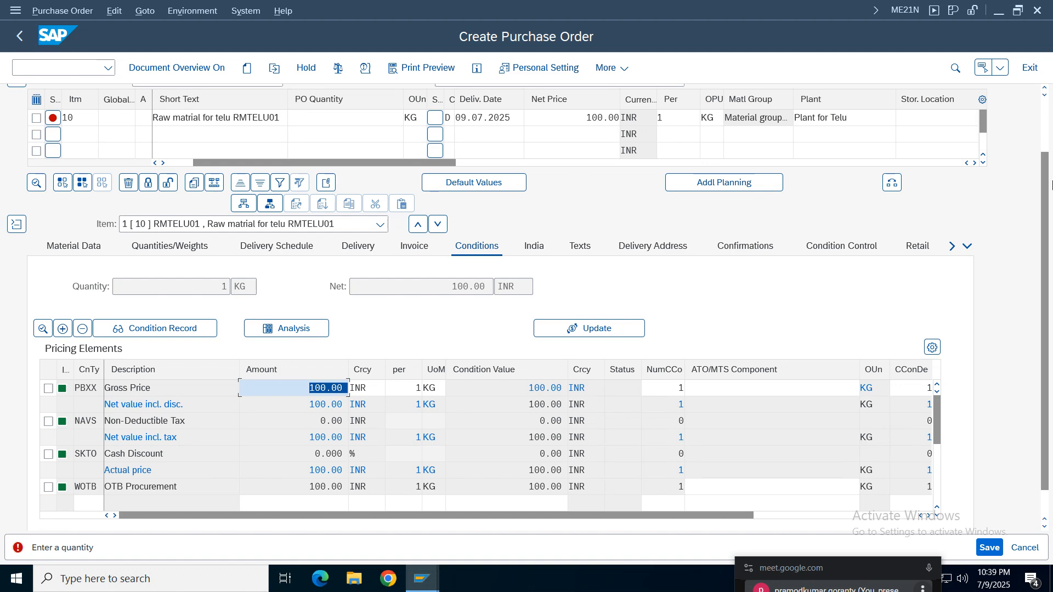
- Review the purchase order's messages, selecting the quantity error for item 10, and close the message list
{"action": "scroll", "coordinate": [1047, 229], "scroll_direction": "up", "scroll_amount": 3}
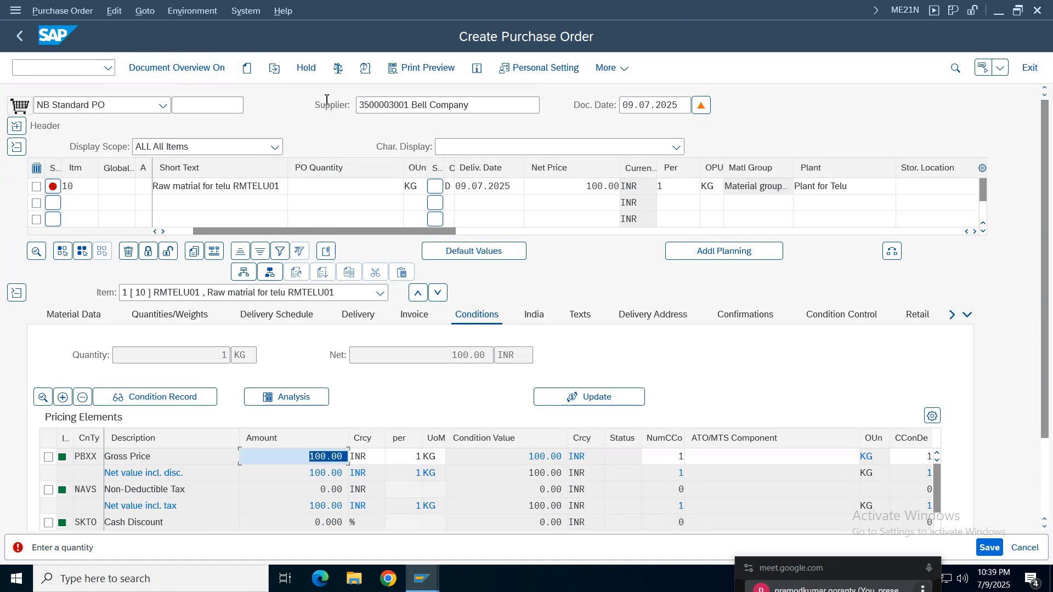
{"action": "left_click", "coordinate": [367, 69]}
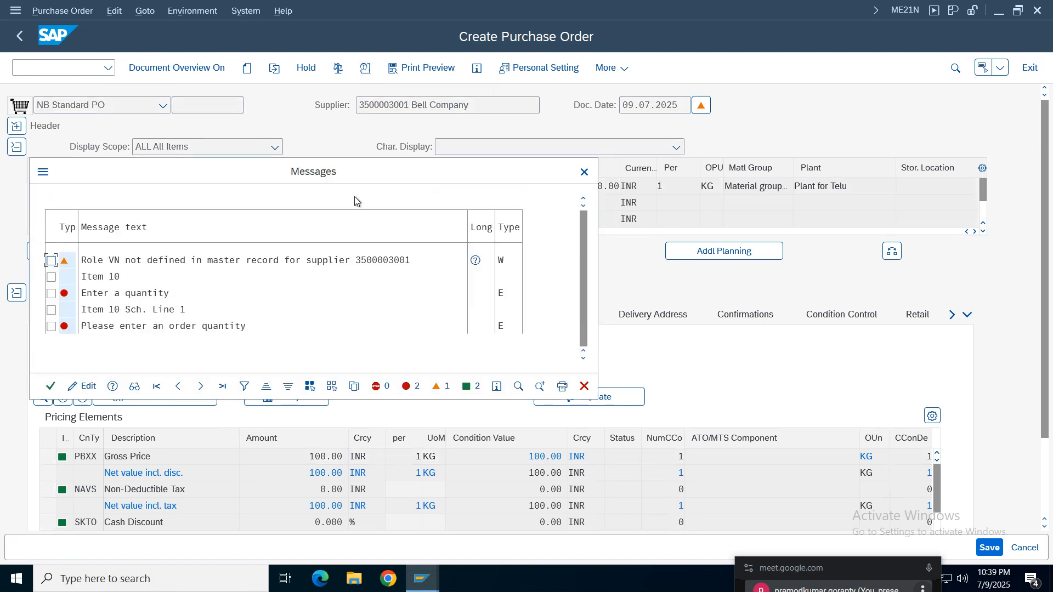
{"action": "left_click_drag", "start_coordinate": [311, 179], "coordinate": [333, 244]}
{"action": "left_click", "coordinate": [73, 357]}
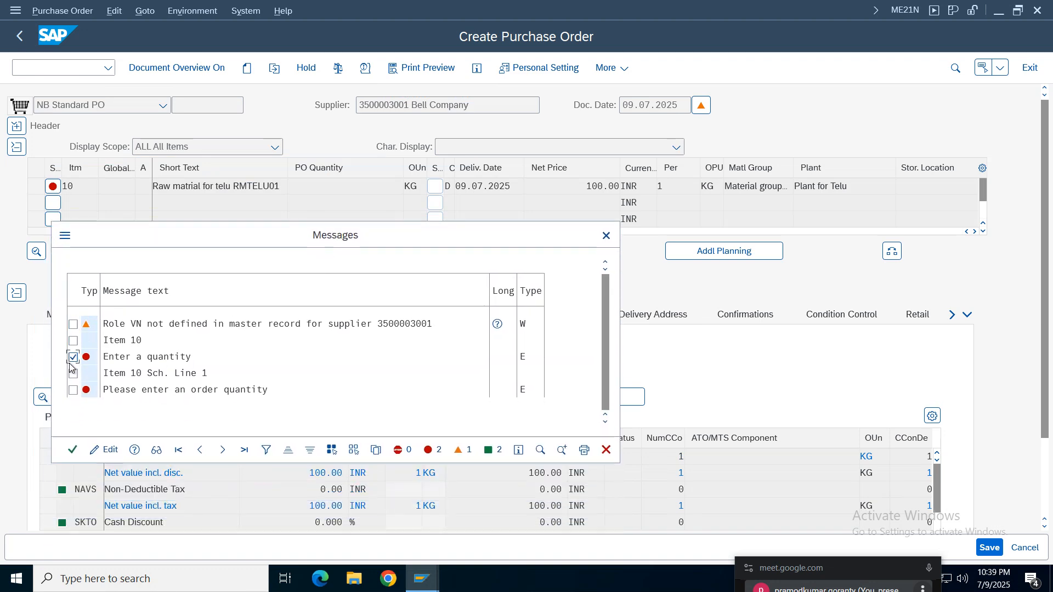
{"action": "left_click", "coordinate": [73, 450]}
- Set the item's PO quantity to 2 KG and confirm past the supplier role and delivery date warnings
{"action": "scroll", "coordinate": [363, 312], "scroll_direction": "down", "scroll_amount": 2}
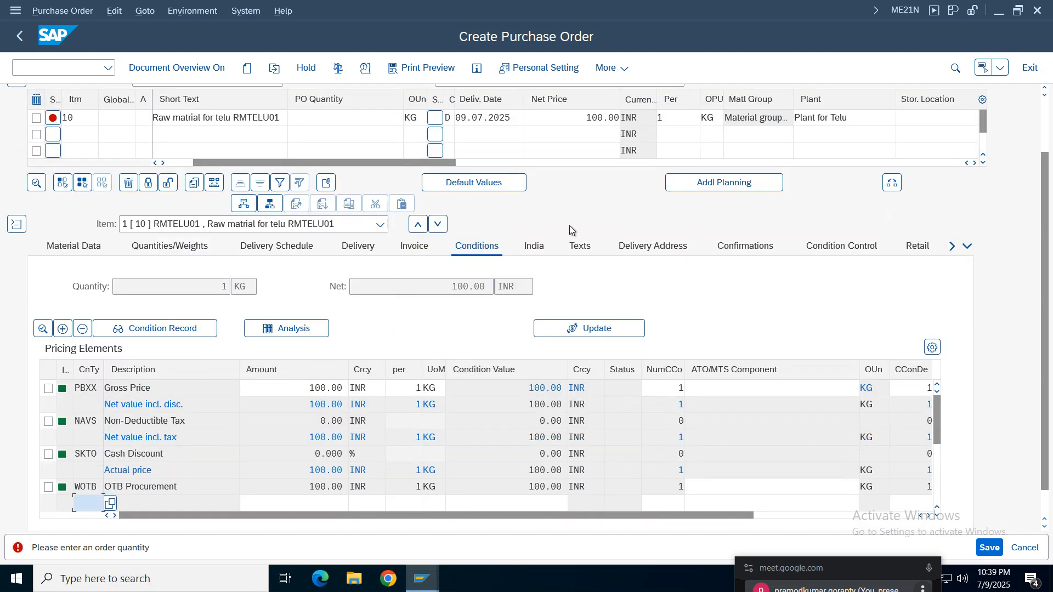
{"action": "left_click", "coordinate": [324, 116]}
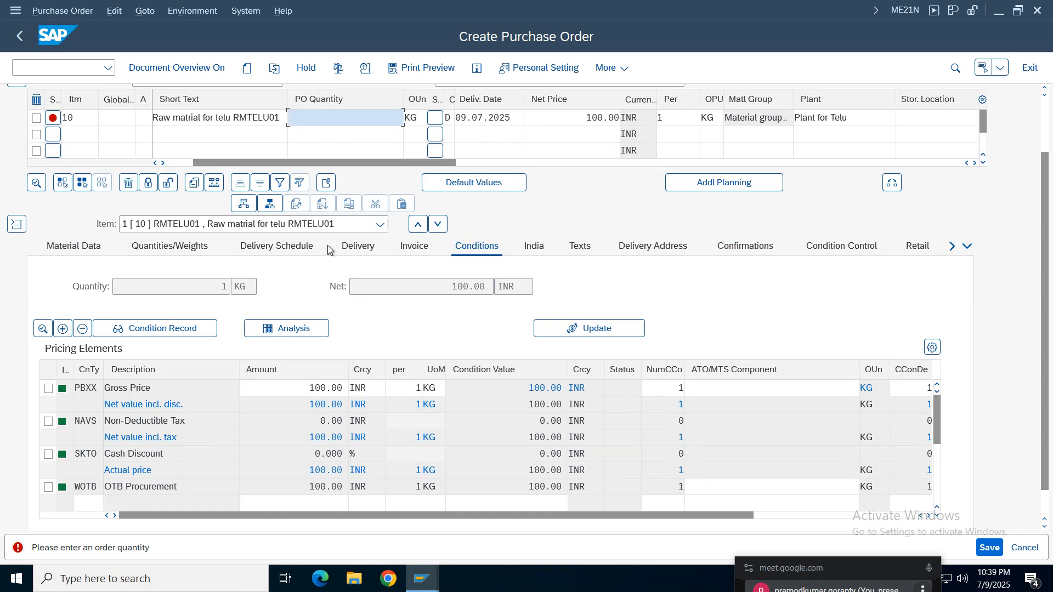
{"action": "type", "text": "2"}
{"action": "key", "text": "Tab"}
{"action": "key", "text": "Return"}
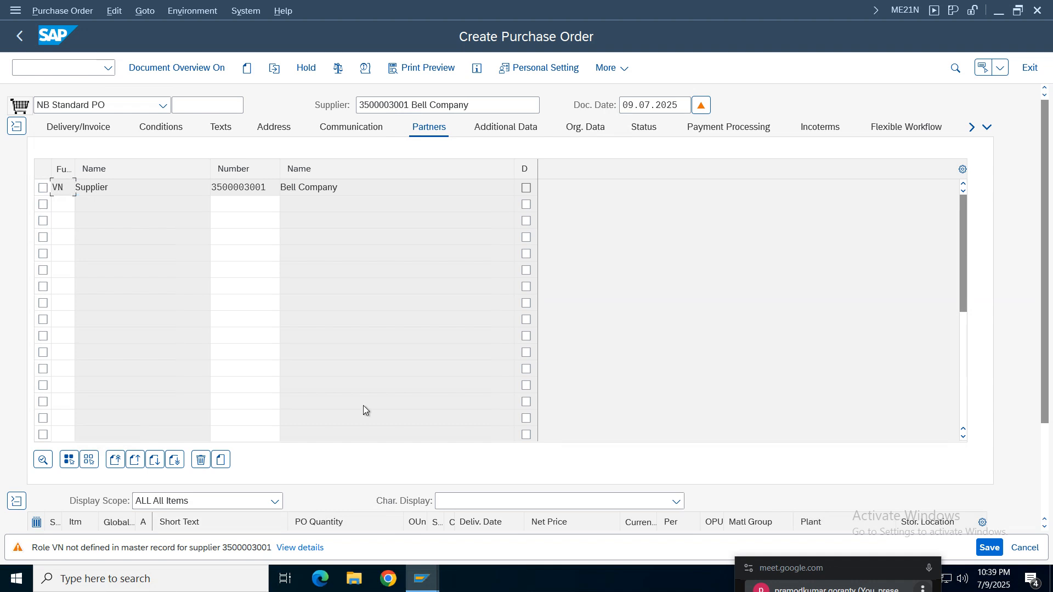
{"action": "key", "text": "Return"}
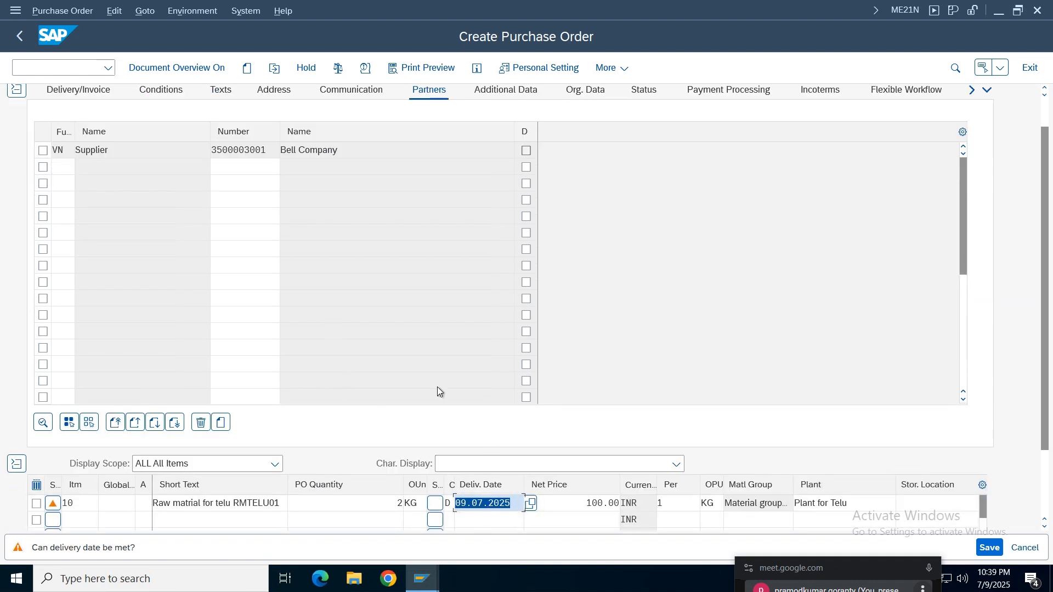
{"action": "key", "text": "Return"}
- Open the item detail and compare the gross price amount and condition value with the item's quantity and net price
{"action": "scroll", "coordinate": [1045, 280], "scroll_direction": "up", "scroll_amount": 1}
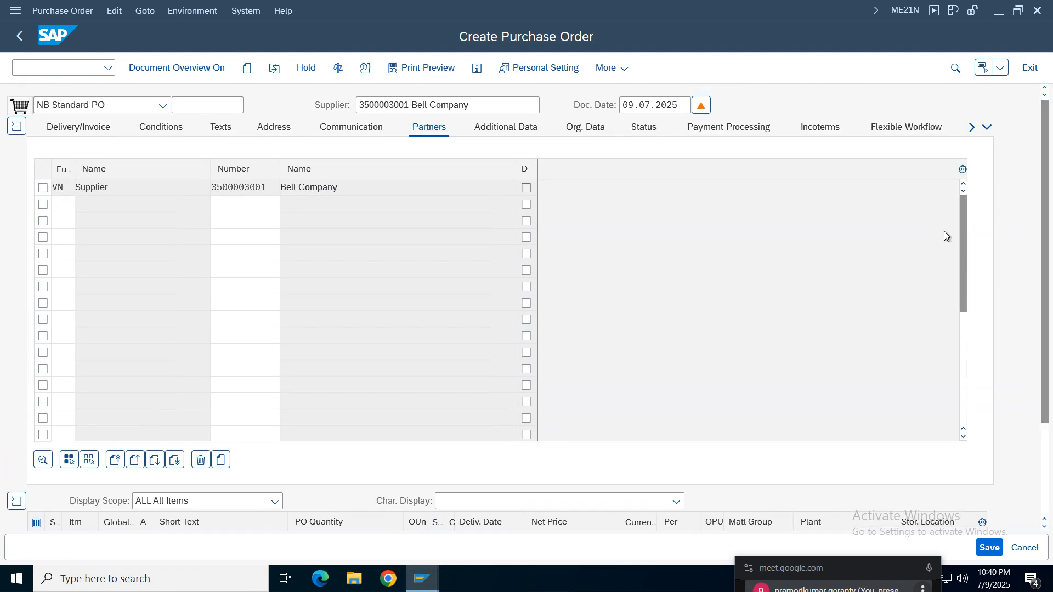
{"action": "left_click_drag", "start_coordinate": [964, 235], "coordinate": [1051, 274]}
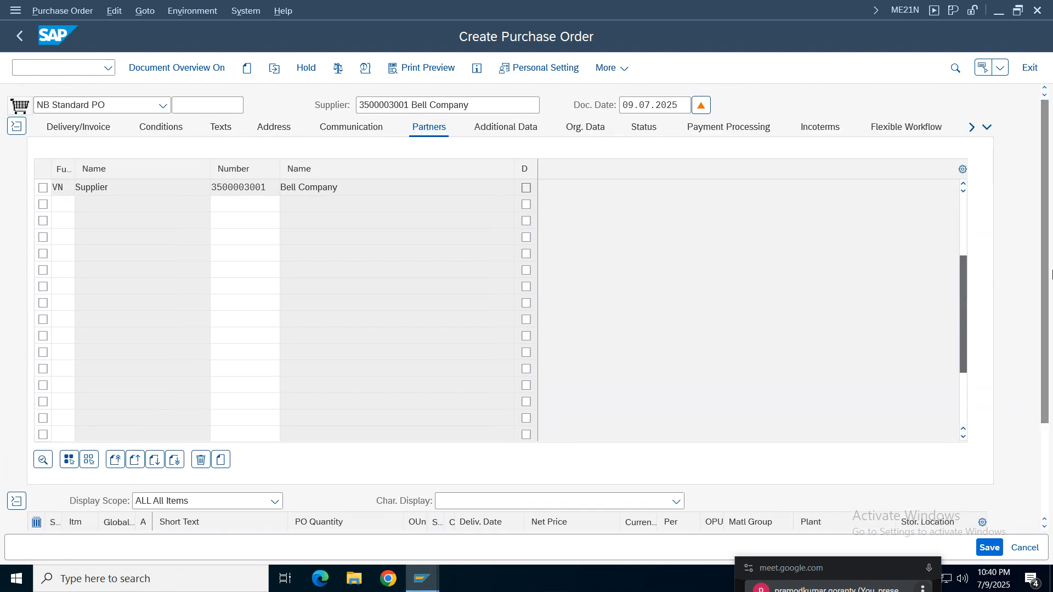
{"action": "scroll", "coordinate": [1051, 274], "scroll_direction": "down", "scroll_amount": 3}
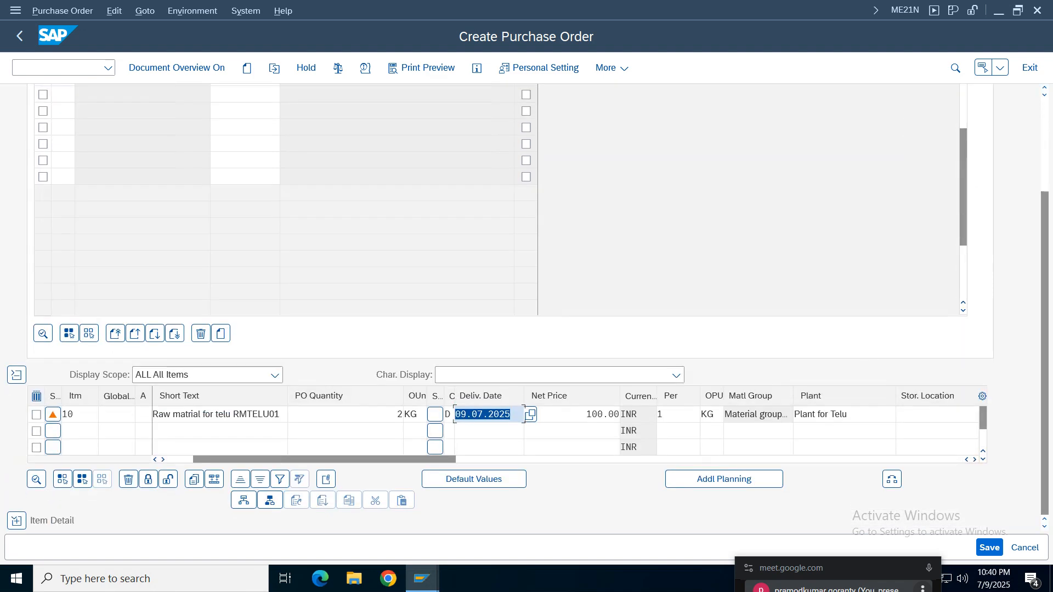
{"action": "left_click", "coordinate": [16, 521]}
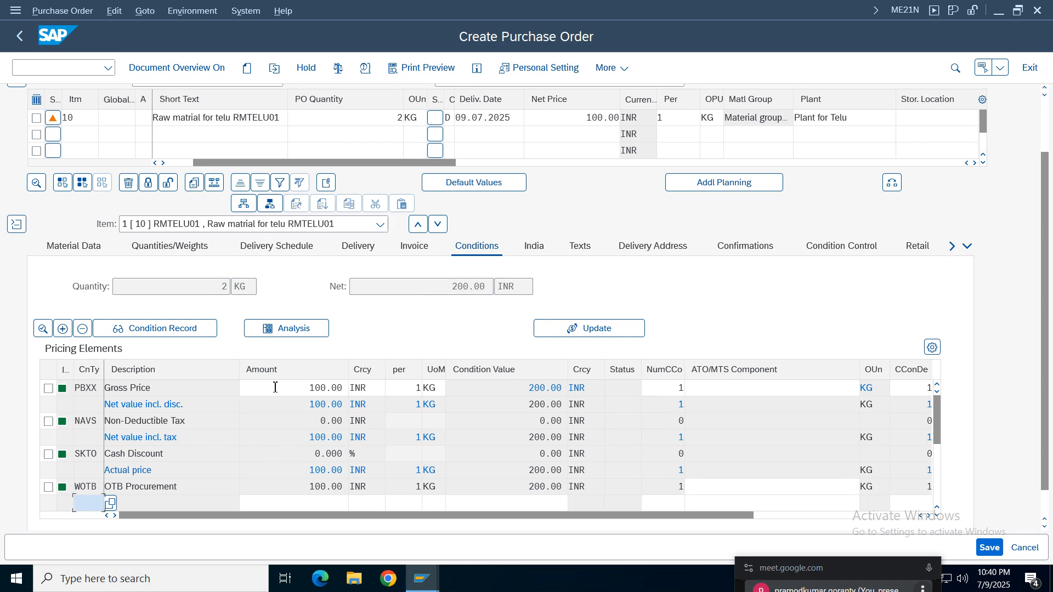
{"action": "left_click", "coordinate": [306, 390]}
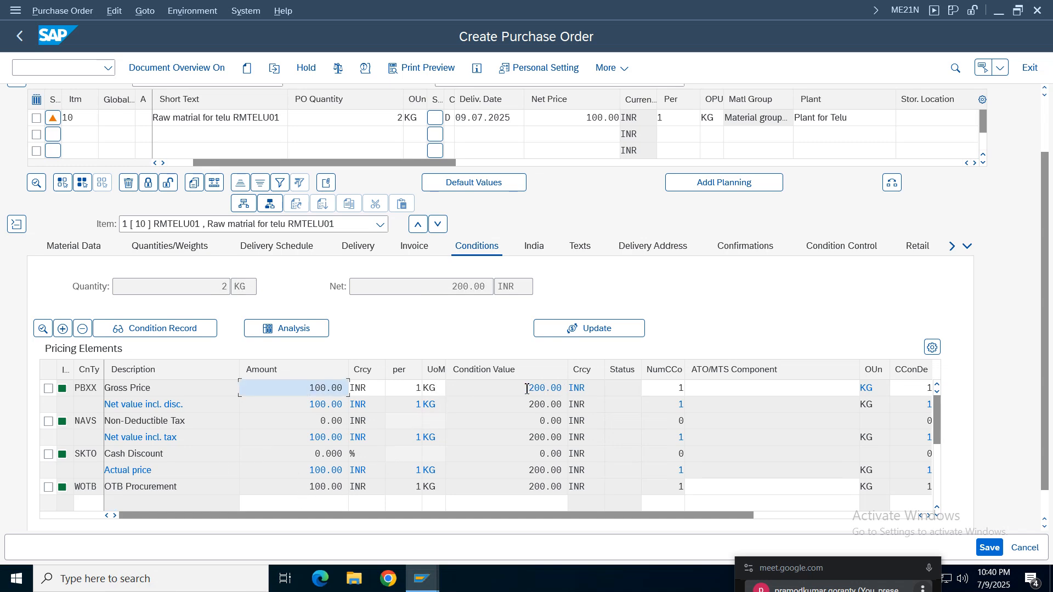
{"action": "left_click_drag", "start_coordinate": [526, 388], "coordinate": [577, 386]}
{"action": "left_click_drag", "start_coordinate": [290, 389], "coordinate": [333, 421]}
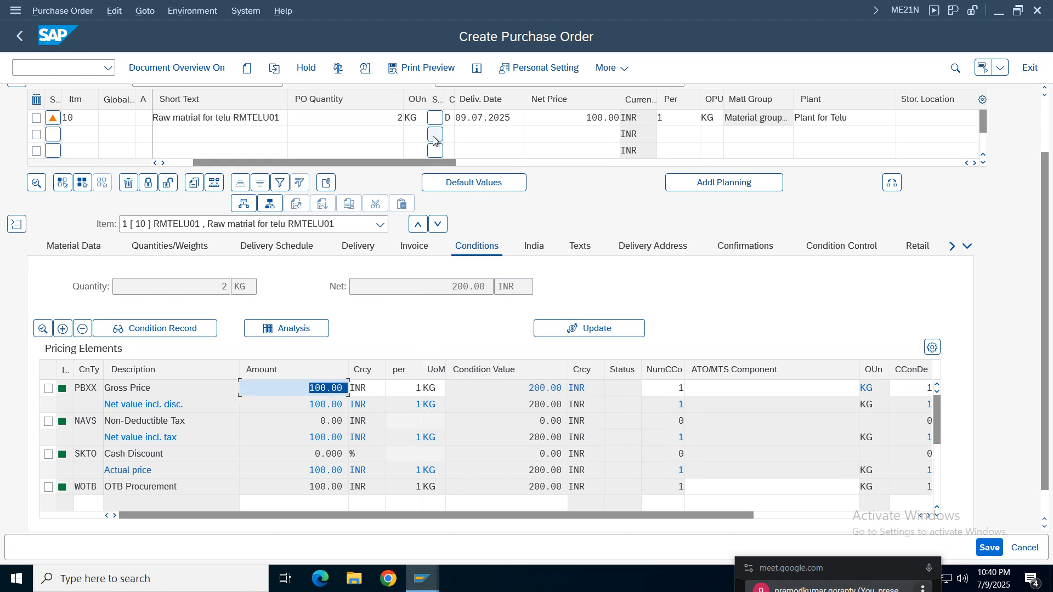
{"action": "left_click", "coordinate": [396, 119]}
{"action": "left_click", "coordinate": [417, 390]}
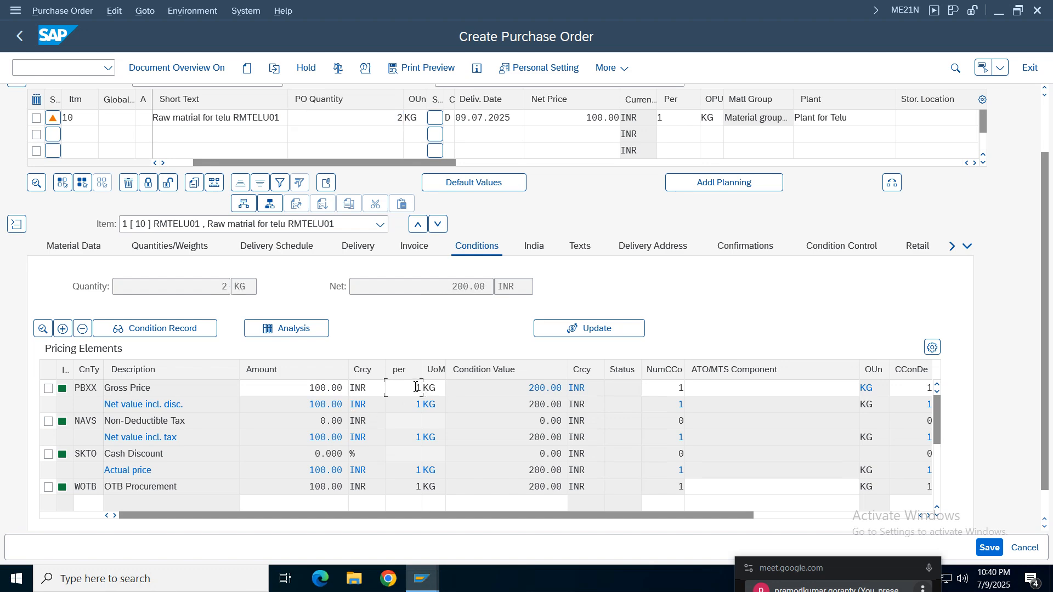
{"action": "left_click", "coordinate": [312, 392]}
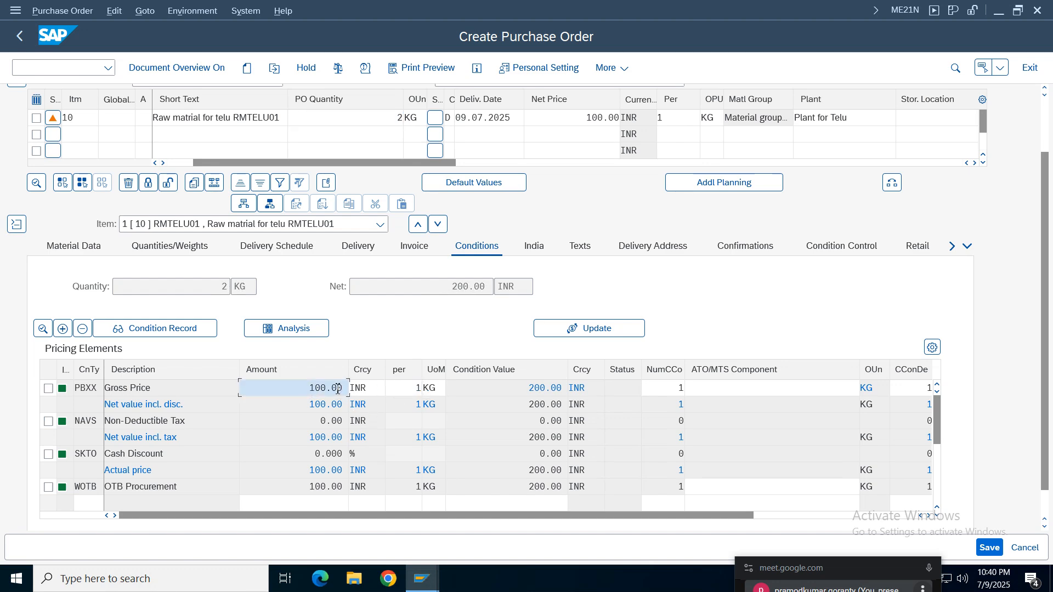
{"action": "left_click", "coordinate": [519, 390]}
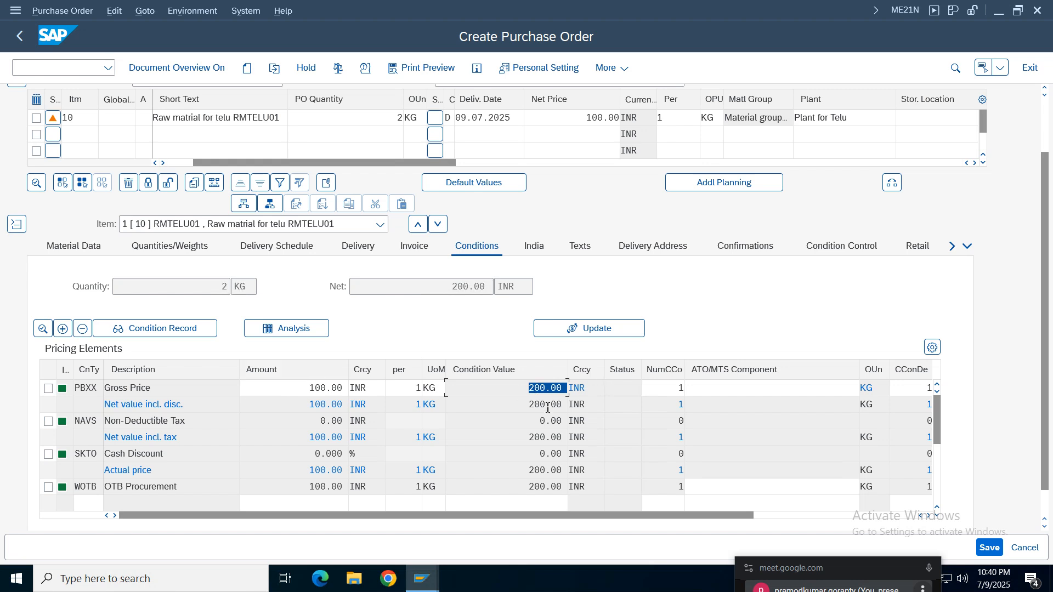
{"action": "double_click", "coordinate": [399, 118]}
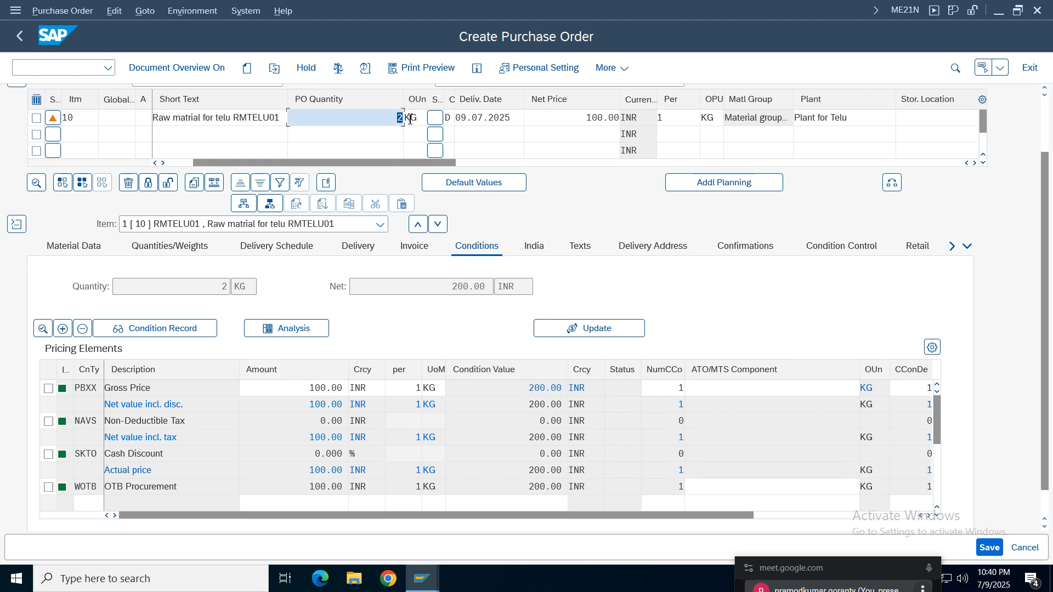
{"action": "left_click", "coordinate": [594, 117]}
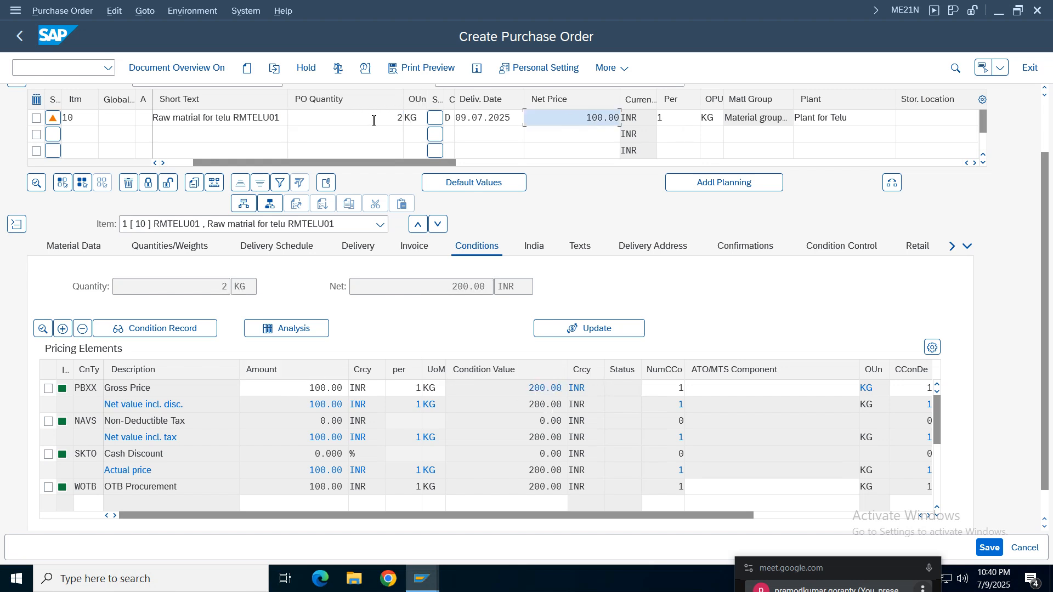
{"action": "left_click", "coordinate": [532, 392]}
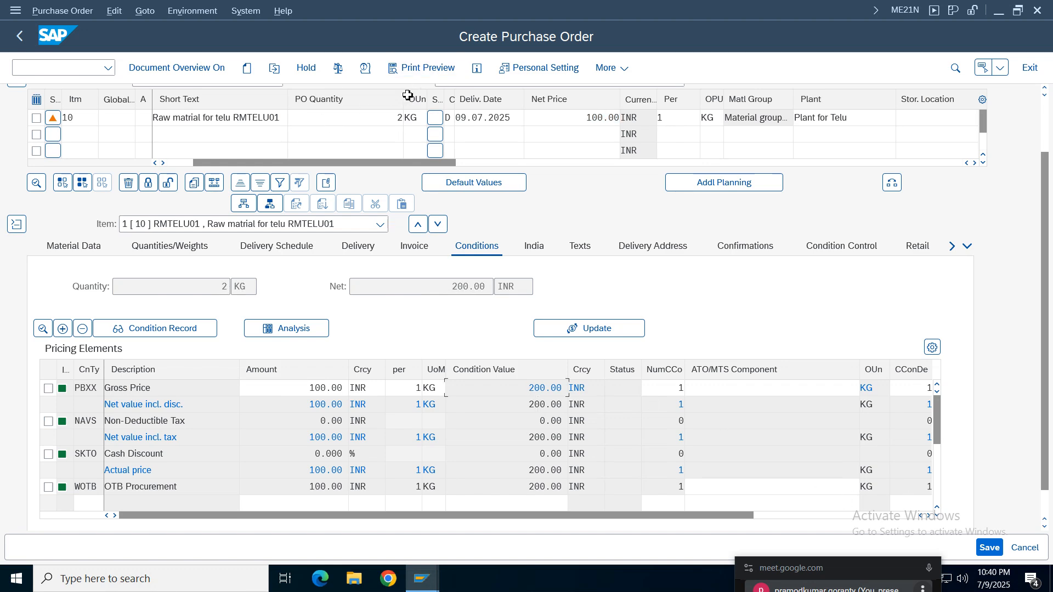
- Check the remaining messages for the purchase order and save it
{"action": "left_click", "coordinate": [365, 68]}
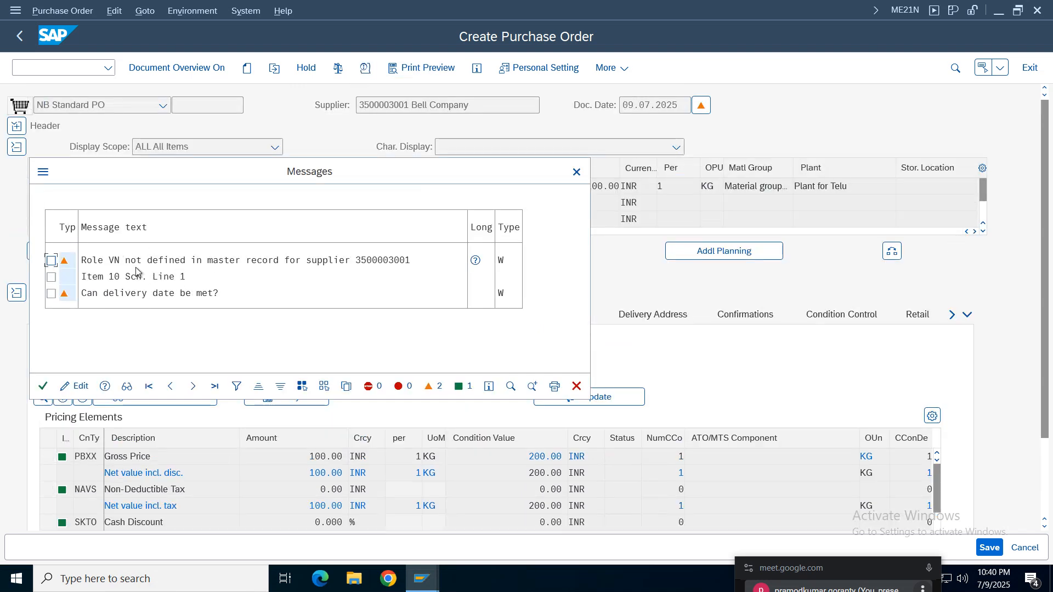
{"action": "left_click", "coordinate": [42, 387]}
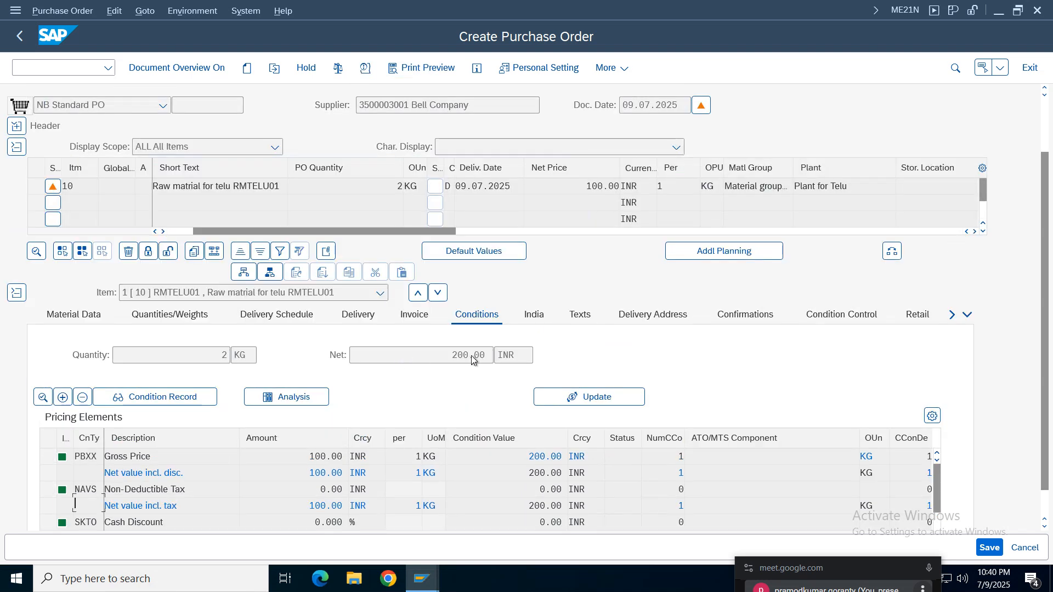
{"action": "left_click", "coordinate": [990, 548]}
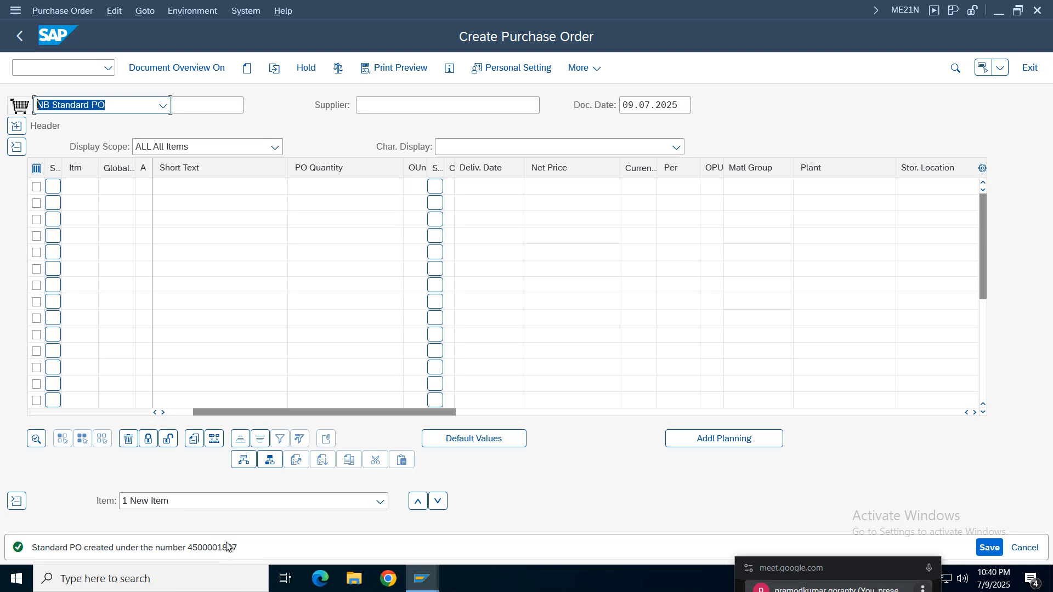
- Open the saved purchase order for display in a new session with transaction ME23N
{"action": "left_click", "coordinate": [50, 68]}
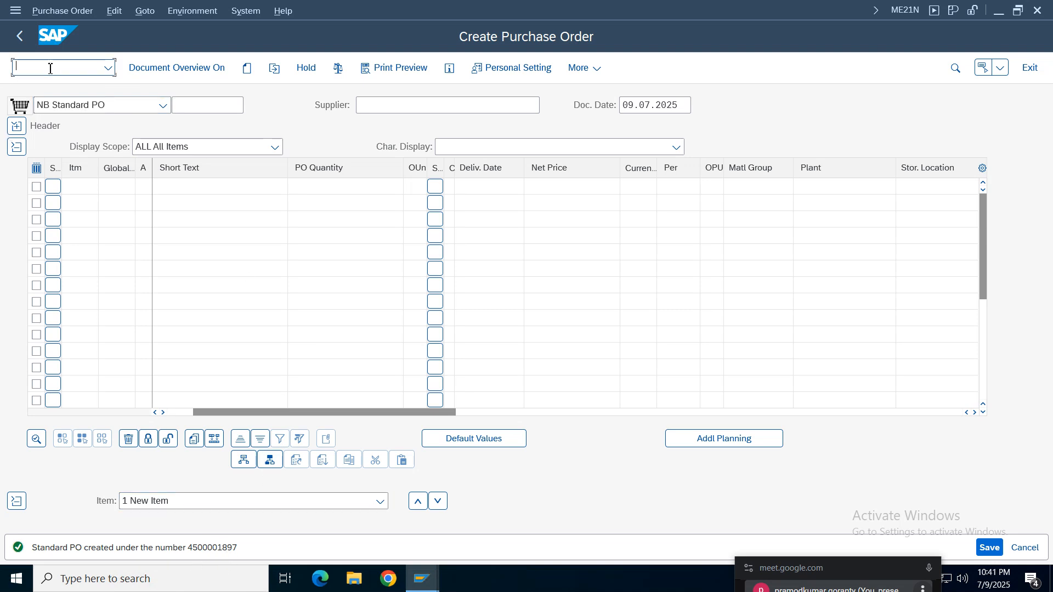
{"action": "type", "text": "/ome23n"}
{"action": "key", "text": "Return"}
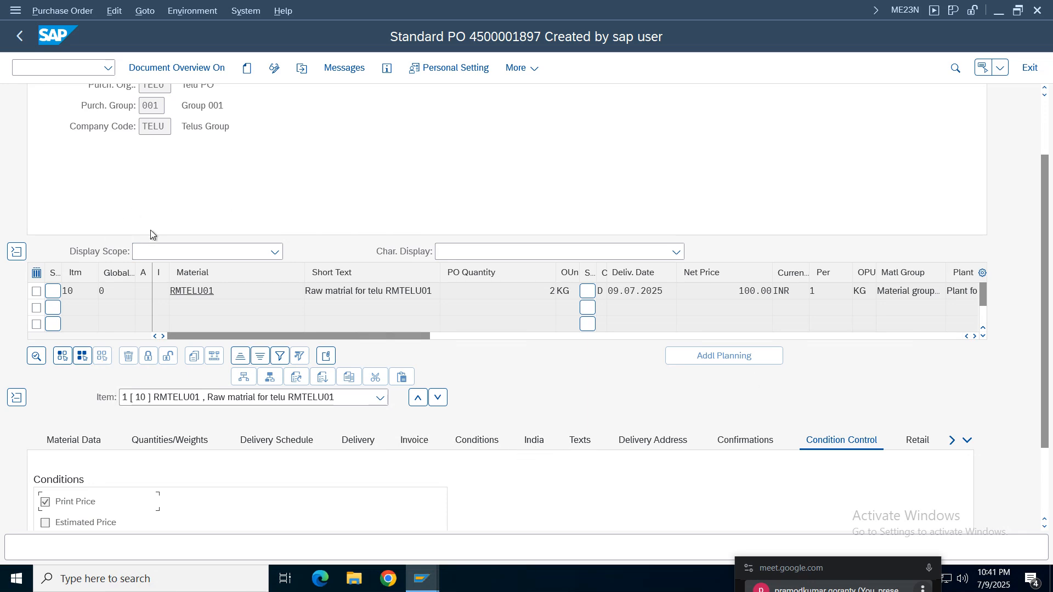
- Collapse the item overview, item detail and header, and reopen the header to review its organizational data
{"action": "scroll", "coordinate": [1048, 265], "scroll_direction": "up", "scroll_amount": 3}
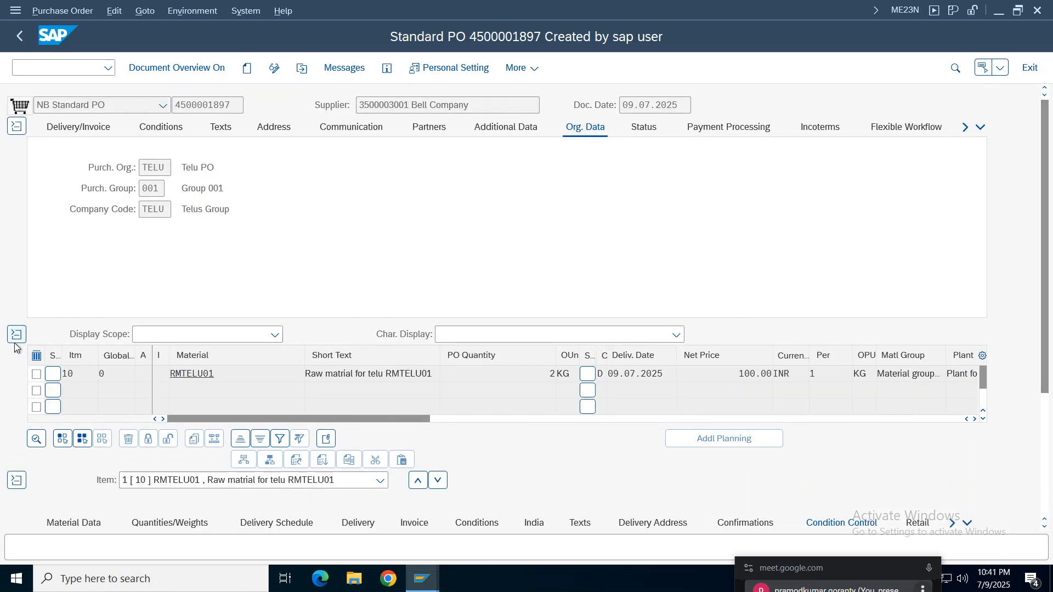
{"action": "left_click", "coordinate": [17, 334]}
{"action": "left_click", "coordinate": [16, 293]}
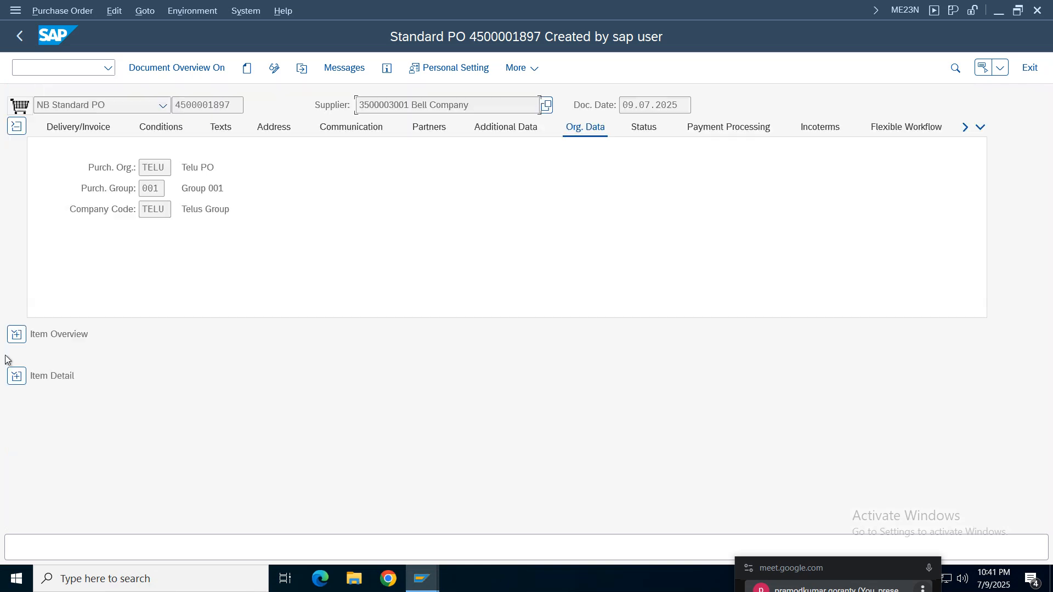
{"action": "left_click", "coordinate": [16, 126]}
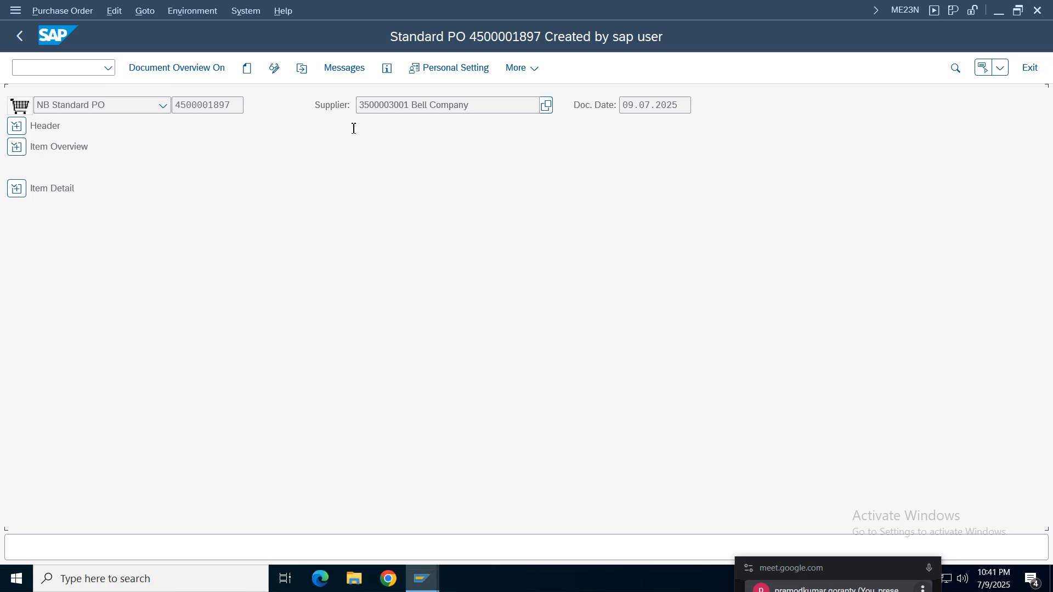
{"action": "left_click", "coordinate": [203, 106]}
{"action": "left_click", "coordinate": [493, 108]}
{"action": "left_click", "coordinate": [16, 126]}
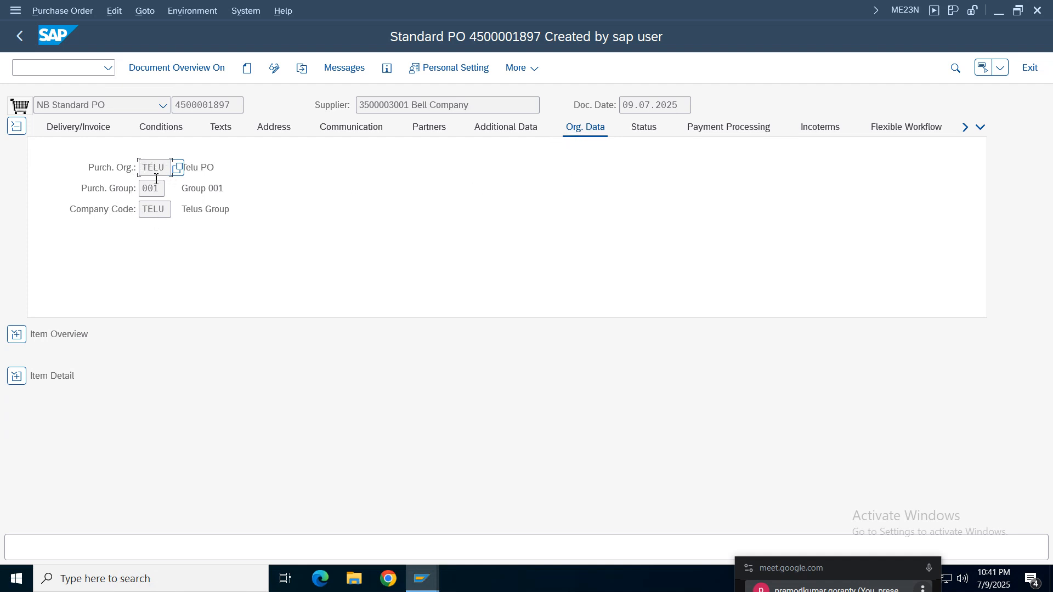
- Close the header and examine the material, quantity and net price of the purchase order's line in the item overview
{"action": "left_click", "coordinate": [17, 127]}
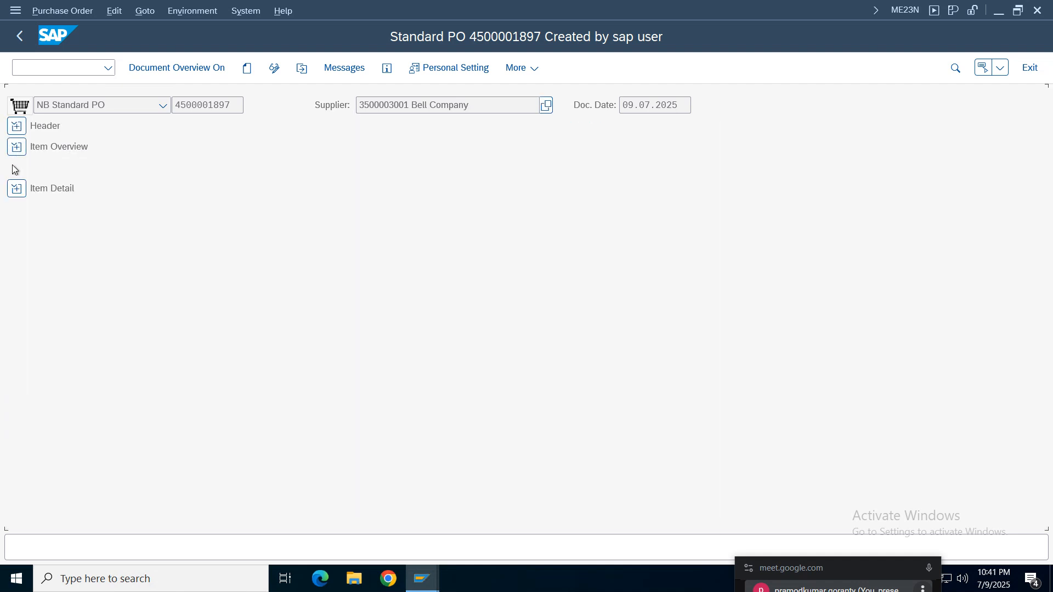
{"action": "left_click", "coordinate": [16, 146]}
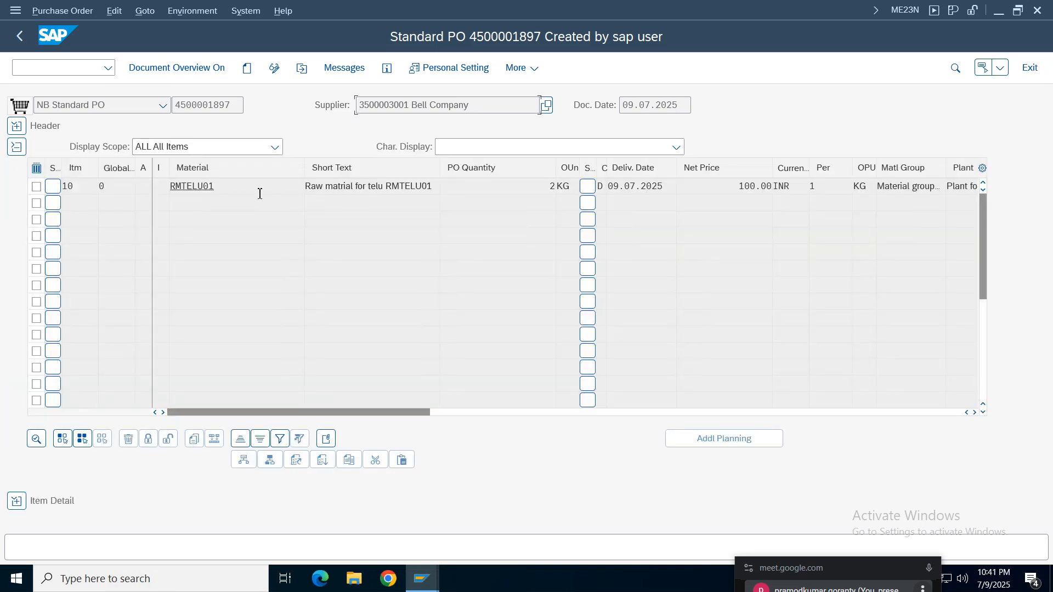
{"action": "left_click_drag", "start_coordinate": [238, 185], "coordinate": [112, 185]}
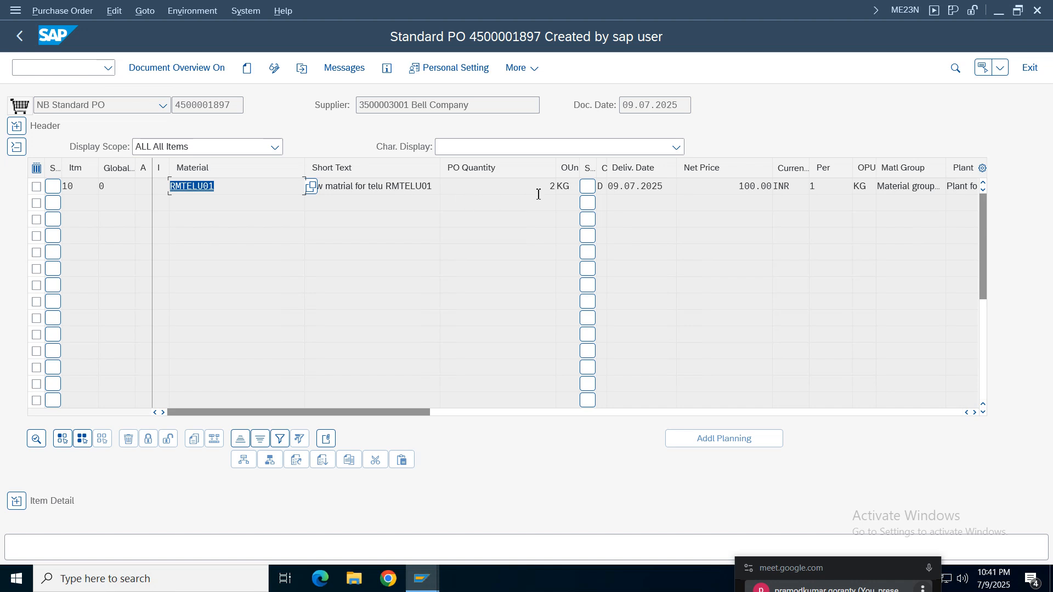
{"action": "left_click_drag", "start_coordinate": [536, 186], "coordinate": [557, 188]}
{"action": "left_click_drag", "start_coordinate": [729, 189], "coordinate": [779, 195]}
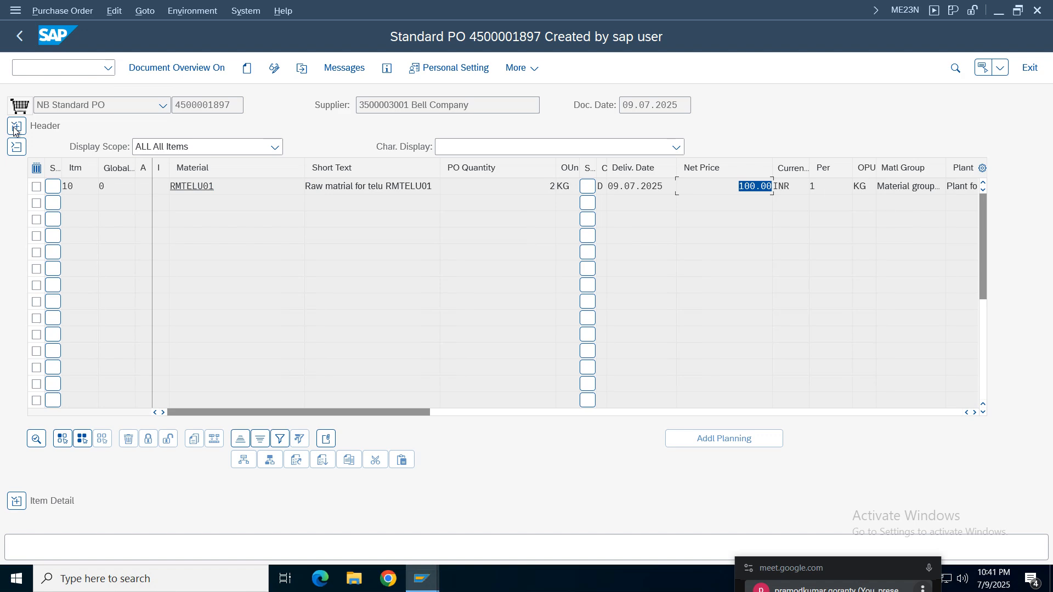
- Close the item overview and examine the conditions and invoice settings in the item detail
{"action": "left_click", "coordinate": [17, 147]}
{"action": "left_click", "coordinate": [17, 190]}
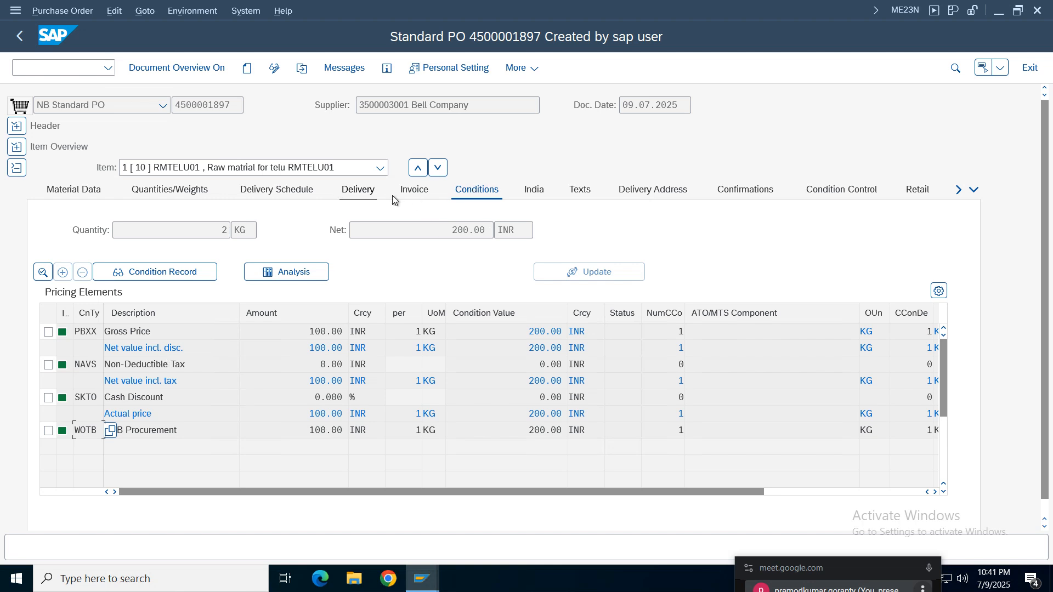
{"action": "left_click", "coordinate": [412, 191]}
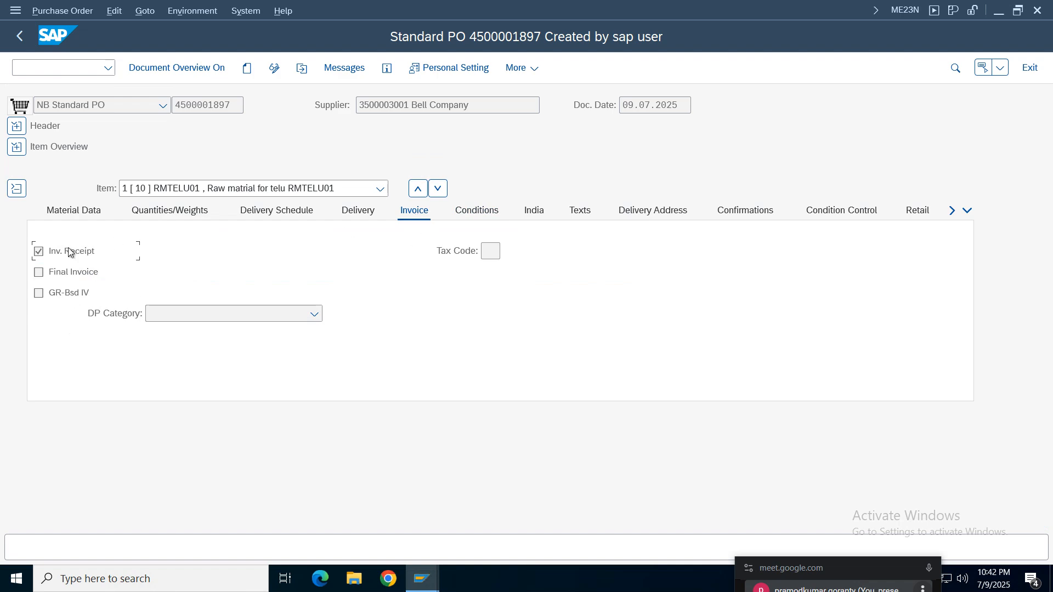
- Leave the purchase order display and open transaction MIGO with the document overview hidden
{"action": "left_click", "coordinate": [19, 37]}
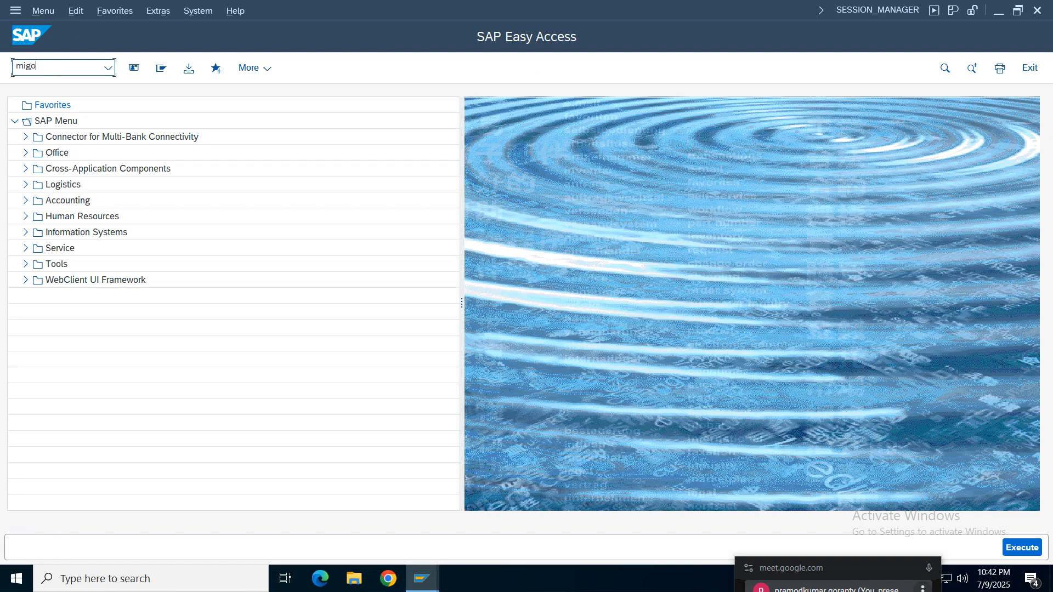
{"action": "key", "text": "Return"}
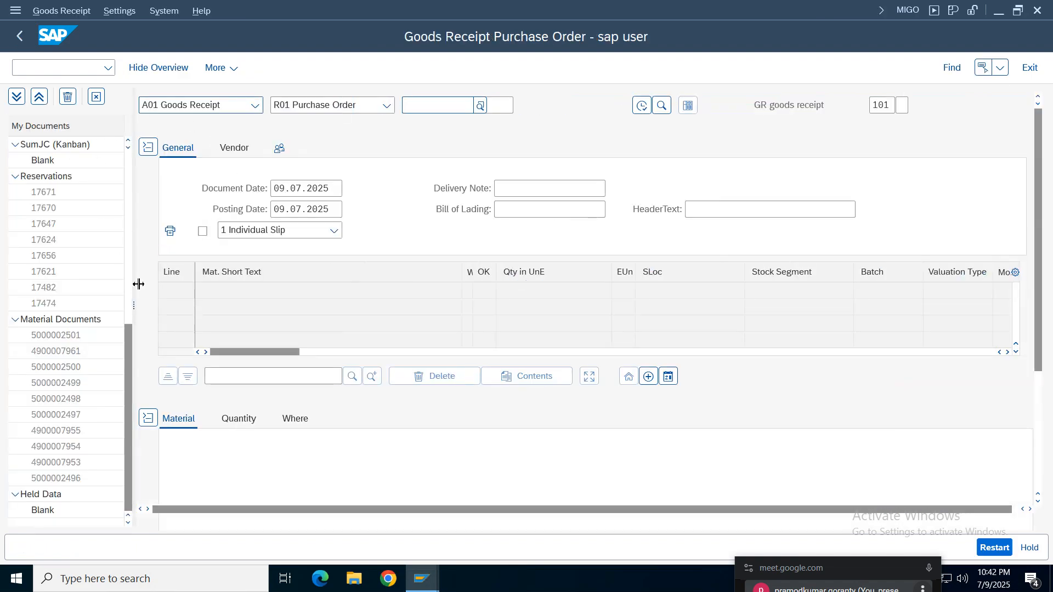
{"action": "left_click", "coordinate": [96, 97]}
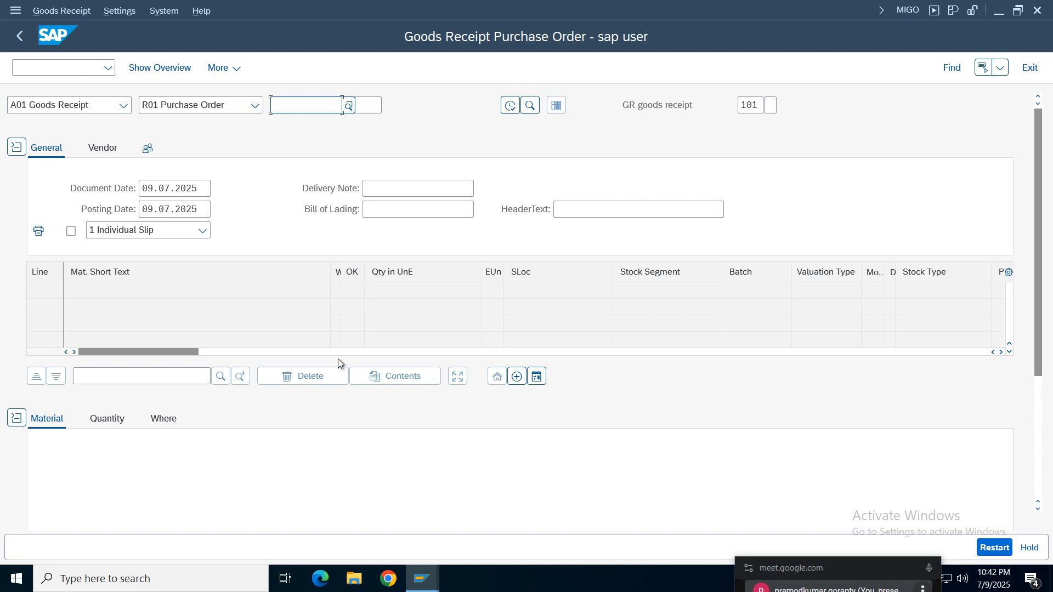
- Open the saved purchase order with ME23N in a new session and copy its document number
{"action": "left_click", "coordinate": [57, 68]}
{"action": "type", "text": "/"}
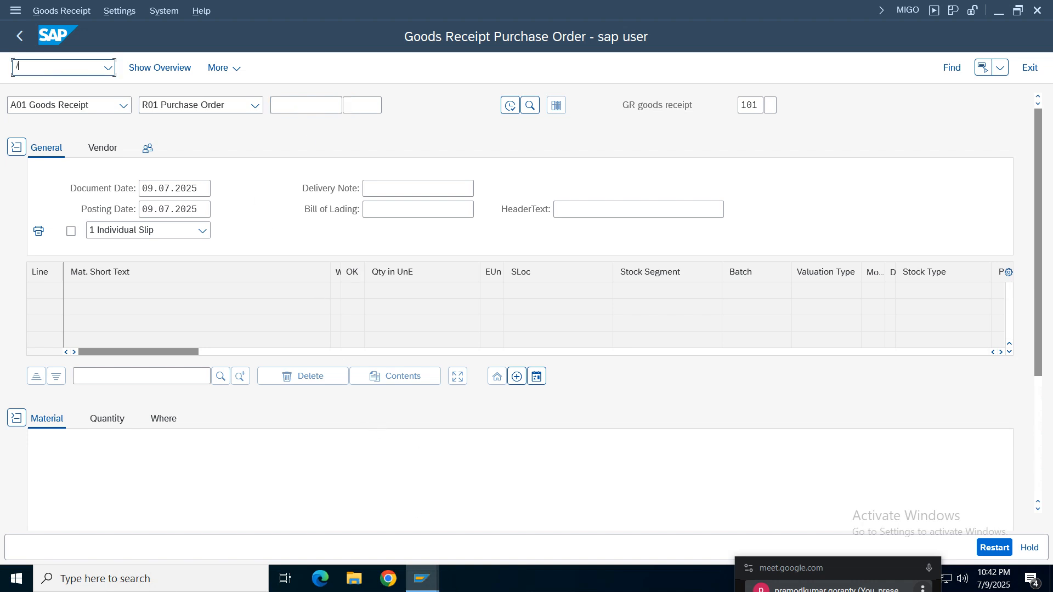
{"action": "type", "text": "ome23"}
{"action": "key", "text": "Return"}
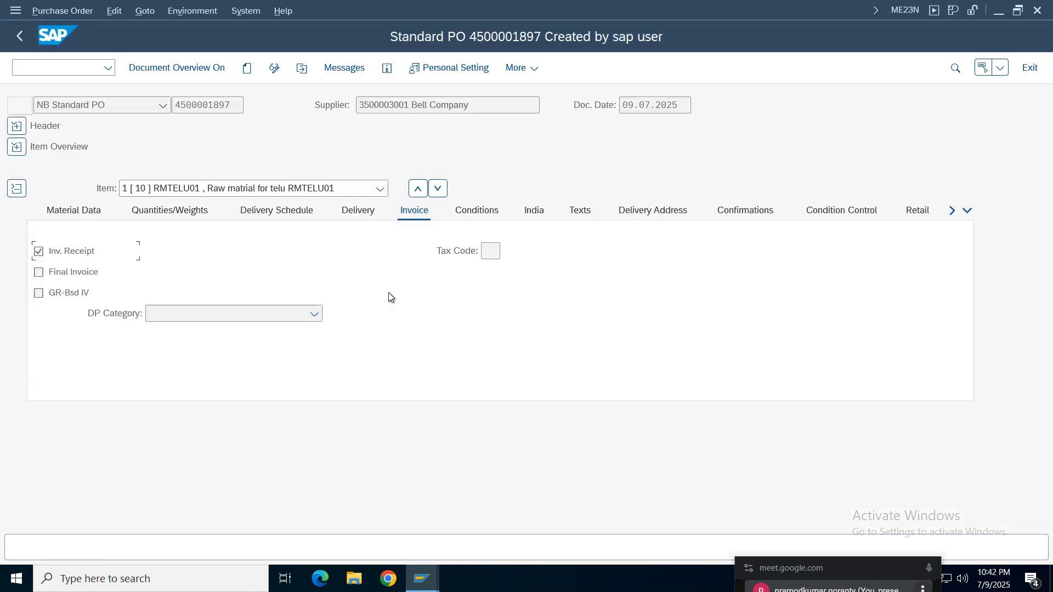
{"action": "left_click_drag", "start_coordinate": [235, 107], "coordinate": [124, 106]}
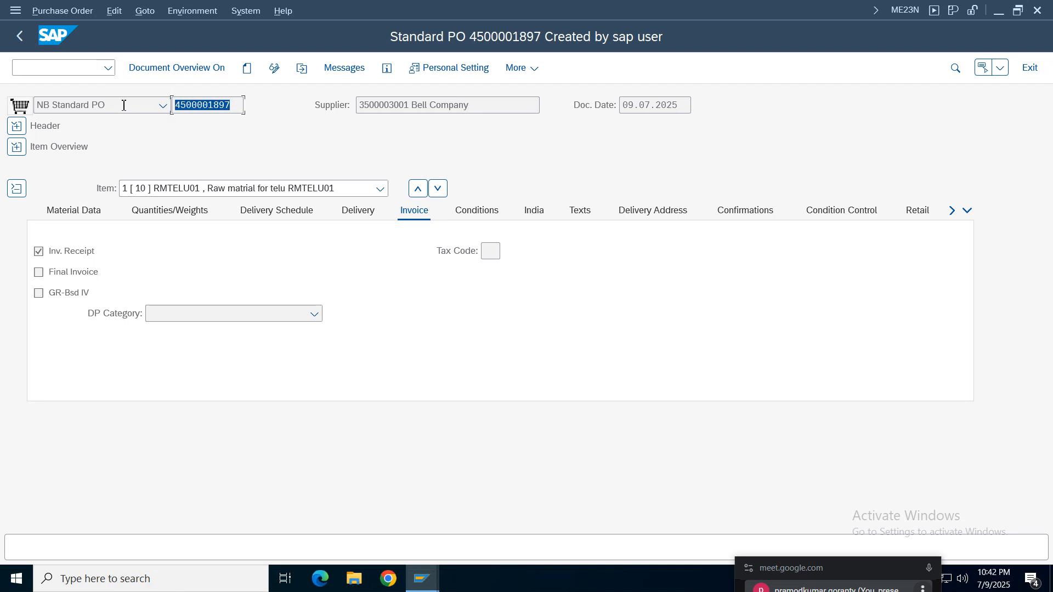
{"action": "key", "text": "ctrl+c"}
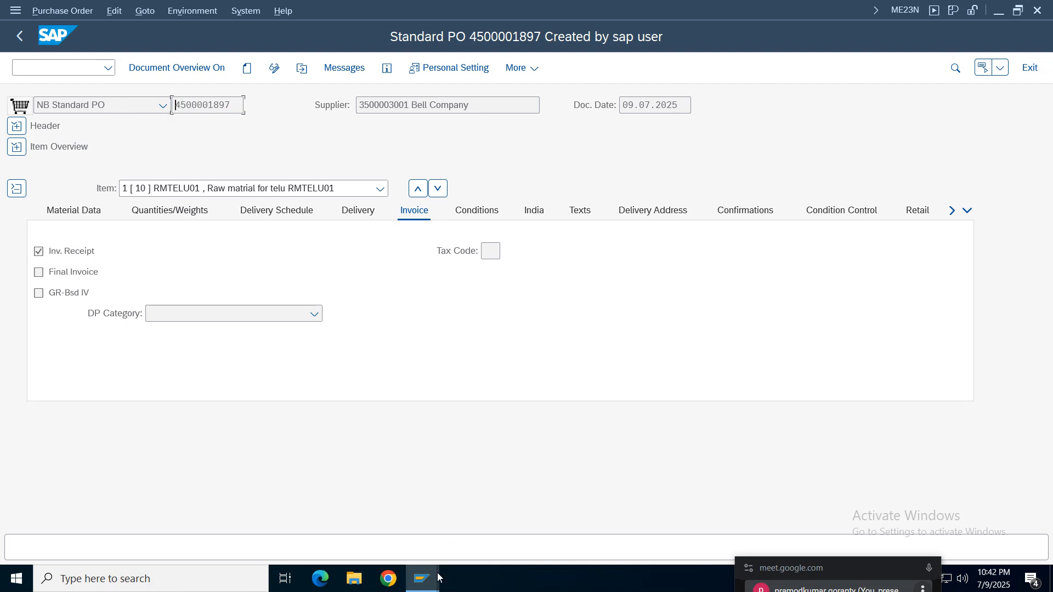
- Return to the MIGO session and load the purchase order for goods receipt using the copied number
{"action": "mouse_move", "coordinate": [439, 577]}
{"action": "left_click", "coordinate": [649, 535]}
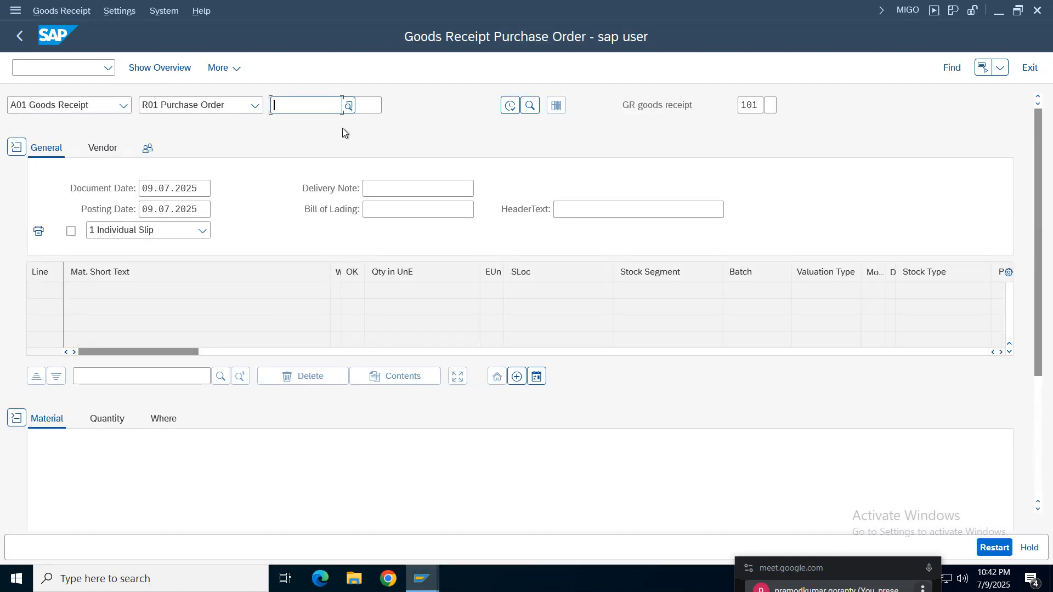
{"action": "key", "text": "ctrl+v"}
{"action": "key", "text": "Return"}
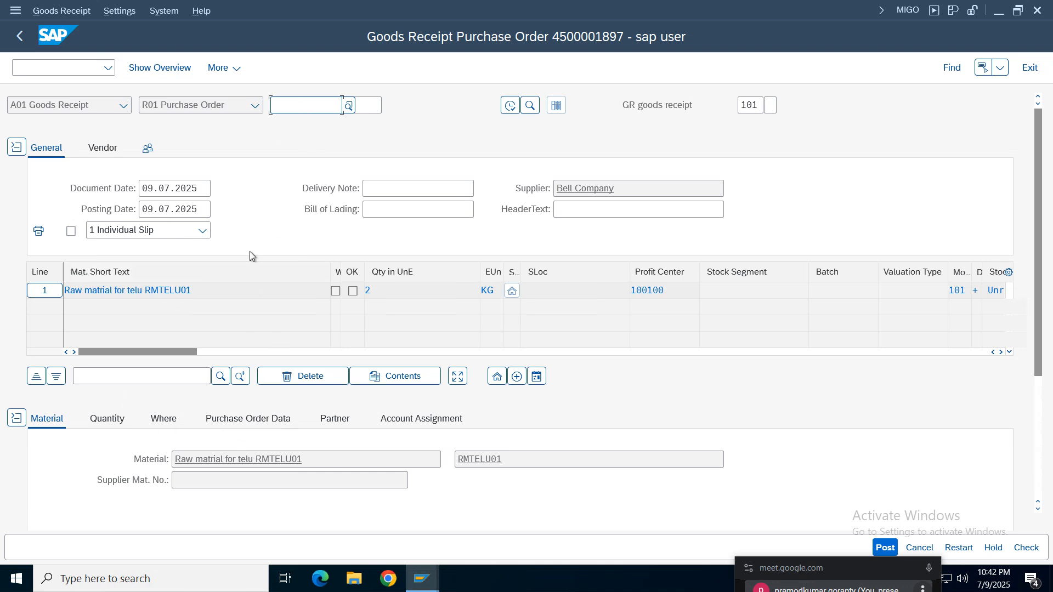
- Examine the receipt line's material and quantity, and look up its movement type in the list of possible values
{"action": "left_click_drag", "start_coordinate": [212, 293], "coordinate": [29, 287]}
{"action": "left_click_drag", "start_coordinate": [392, 294], "coordinate": [267, 296]}
{"action": "left_click", "coordinate": [959, 291]}
{"action": "left_click", "coordinate": [976, 296]}
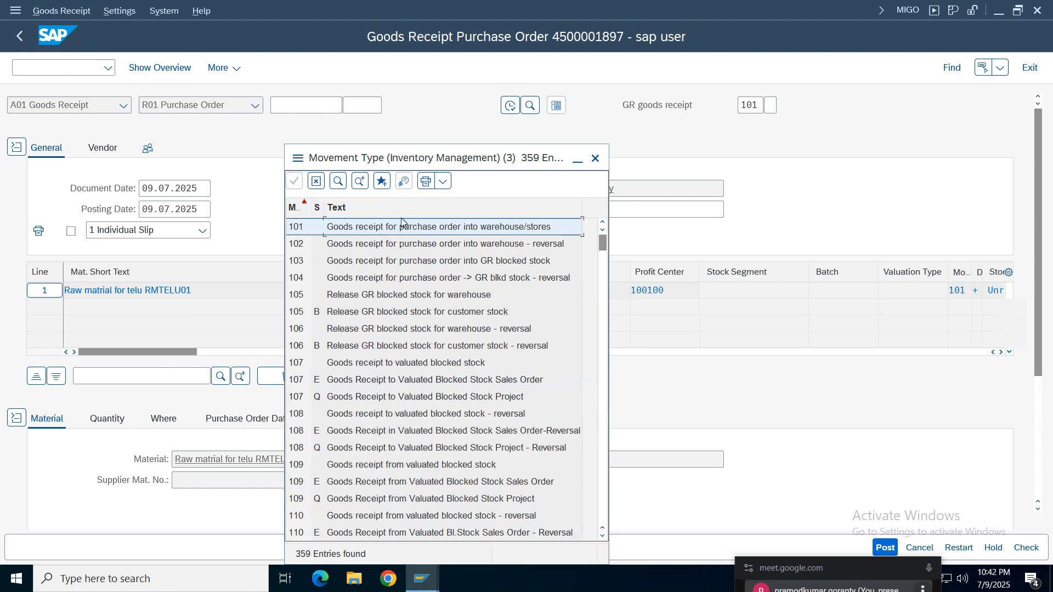
{"action": "left_click", "coordinate": [594, 158]}
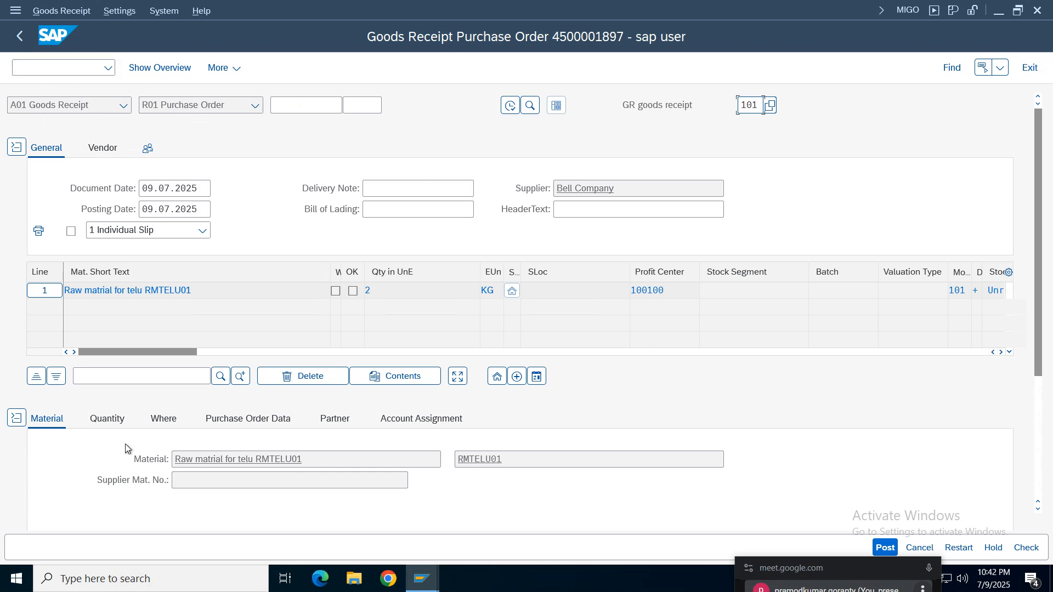
- Examine the goods receipt item's material data, quantities and receiving plant
{"action": "scroll", "coordinate": [1045, 258], "scroll_direction": "down", "scroll_amount": 3}
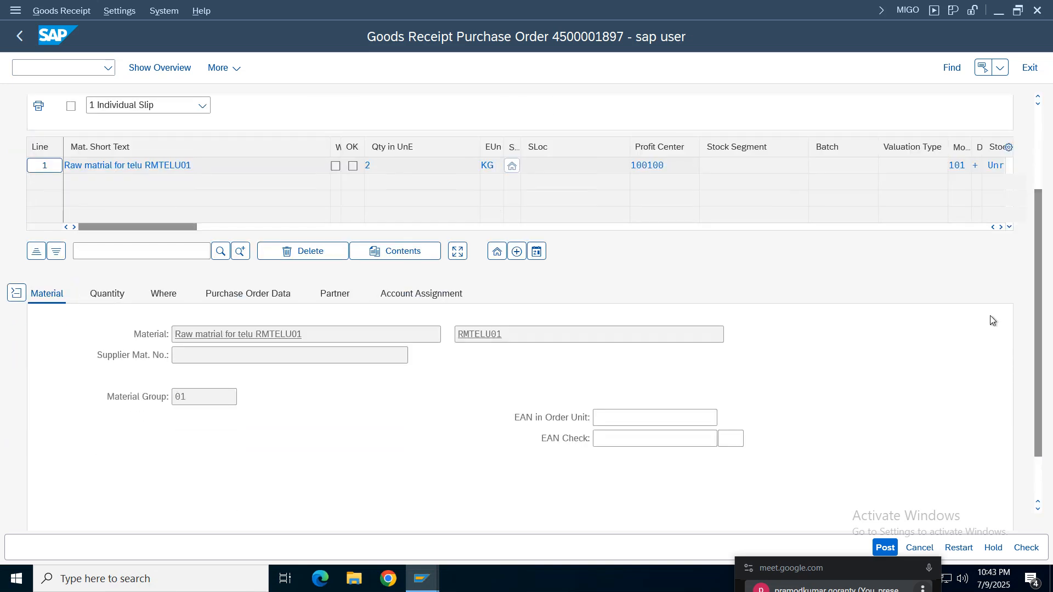
{"action": "double_click", "coordinate": [525, 334]}
{"action": "left_click_drag", "start_coordinate": [309, 334], "coordinate": [163, 361]}
{"action": "left_click_drag", "start_coordinate": [526, 330], "coordinate": [150, 417]}
{"action": "left_click_drag", "start_coordinate": [207, 398], "coordinate": [106, 386]}
{"action": "left_click", "coordinate": [102, 298]}
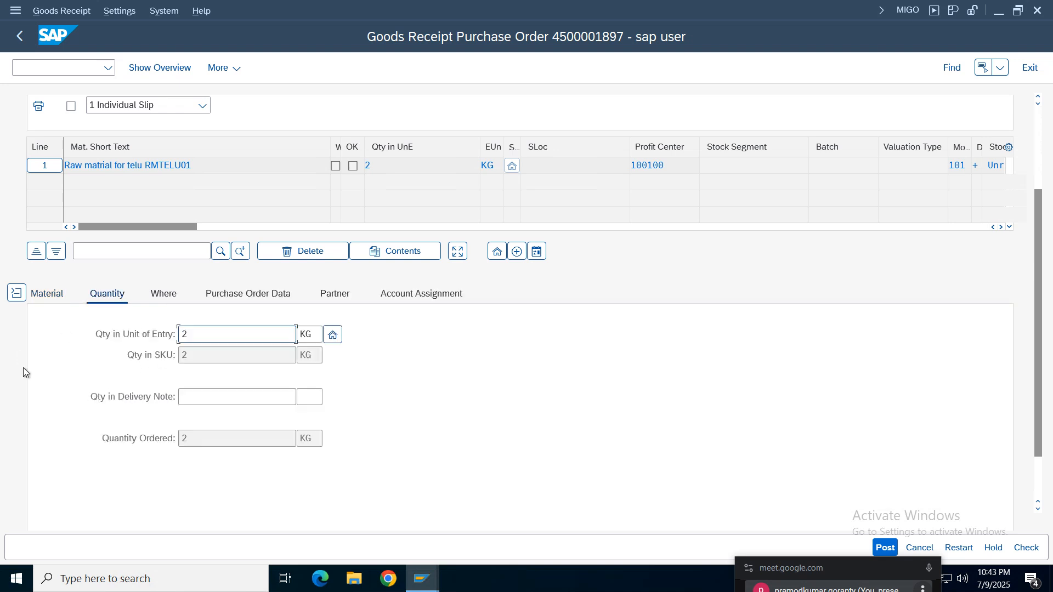
{"action": "left_click", "coordinate": [164, 298]}
{"action": "left_click_drag", "start_coordinate": [256, 382], "coordinate": [163, 374]}
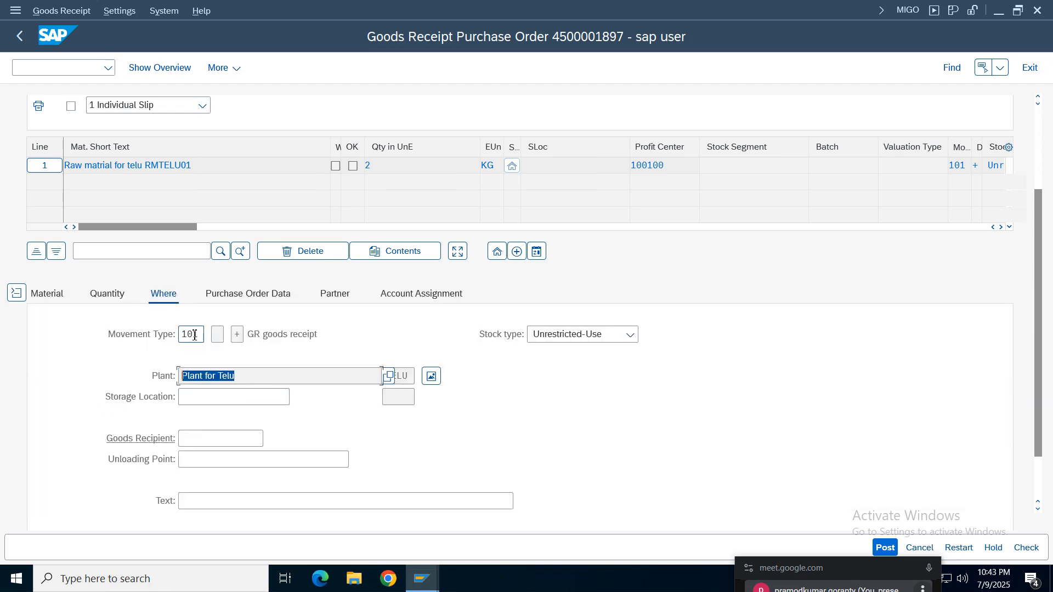
- Set the item's storage location to SLTE (Telus storage lo) and enter the item text "goods receipt"
{"action": "left_click", "coordinate": [202, 397]}
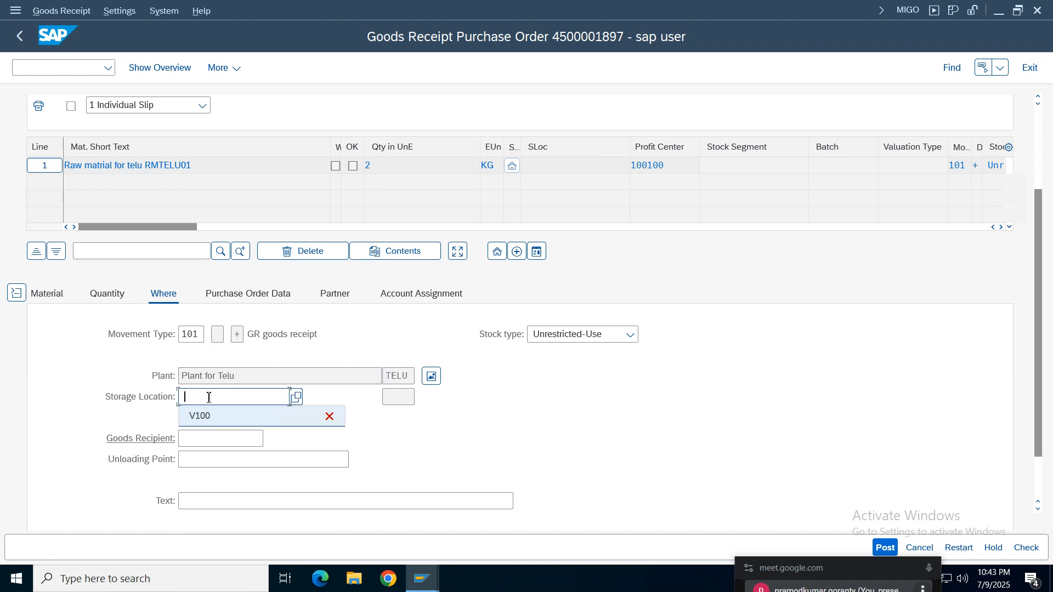
{"action": "left_click", "coordinate": [210, 398]}
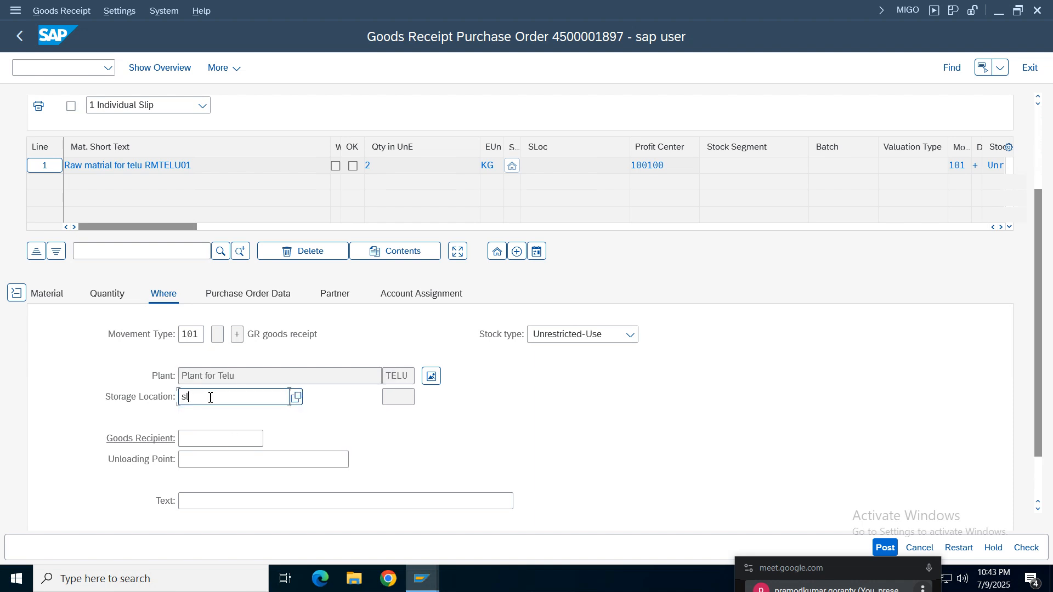
{"action": "key", "text": "Return"}
{"action": "double_click", "coordinate": [229, 392]}
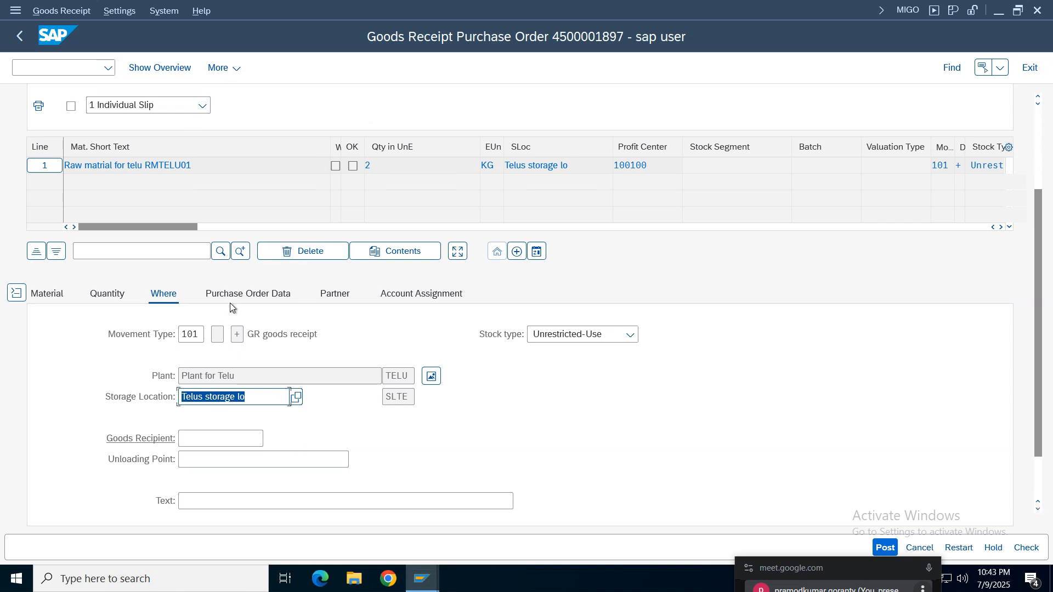
{"action": "left_click", "coordinate": [246, 501]}
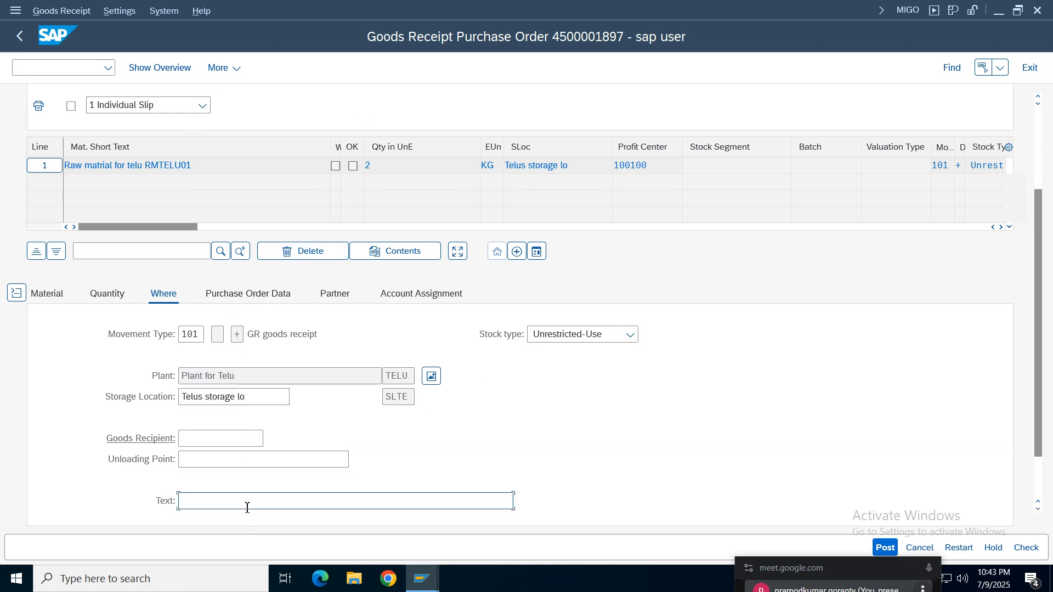
{"action": "left_click", "coordinate": [222, 521]}
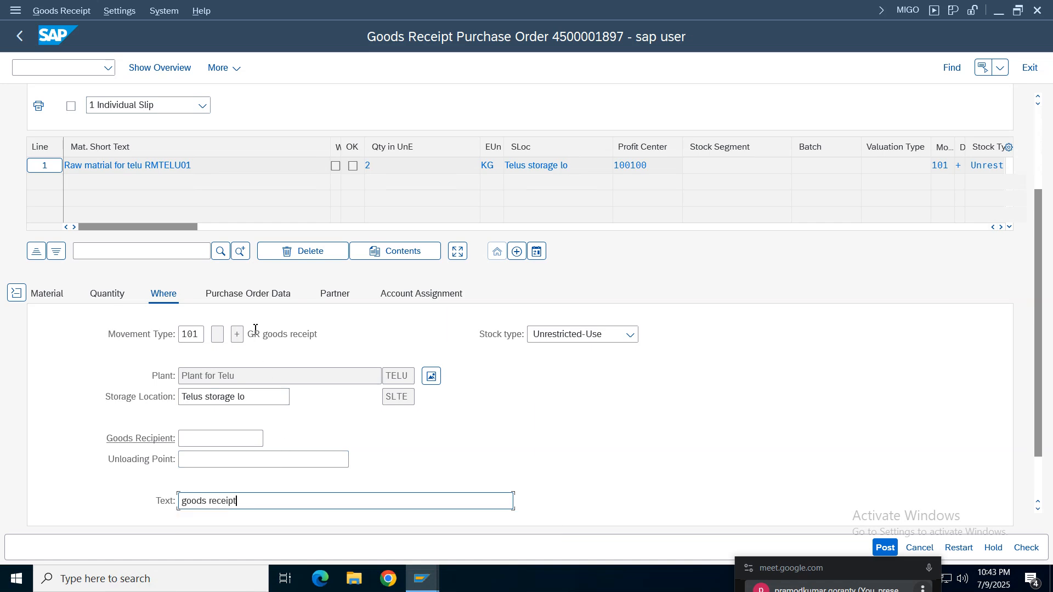
- Review the item's purchase order data, partner and account assignment details
{"action": "left_click", "coordinate": [252, 295]}
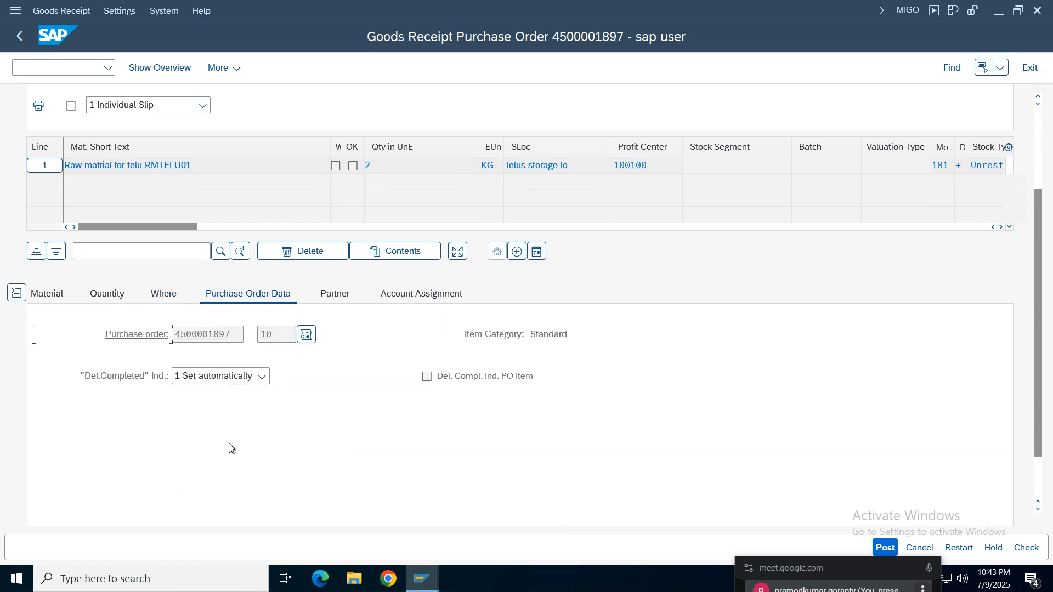
{"action": "left_click", "coordinate": [335, 294]}
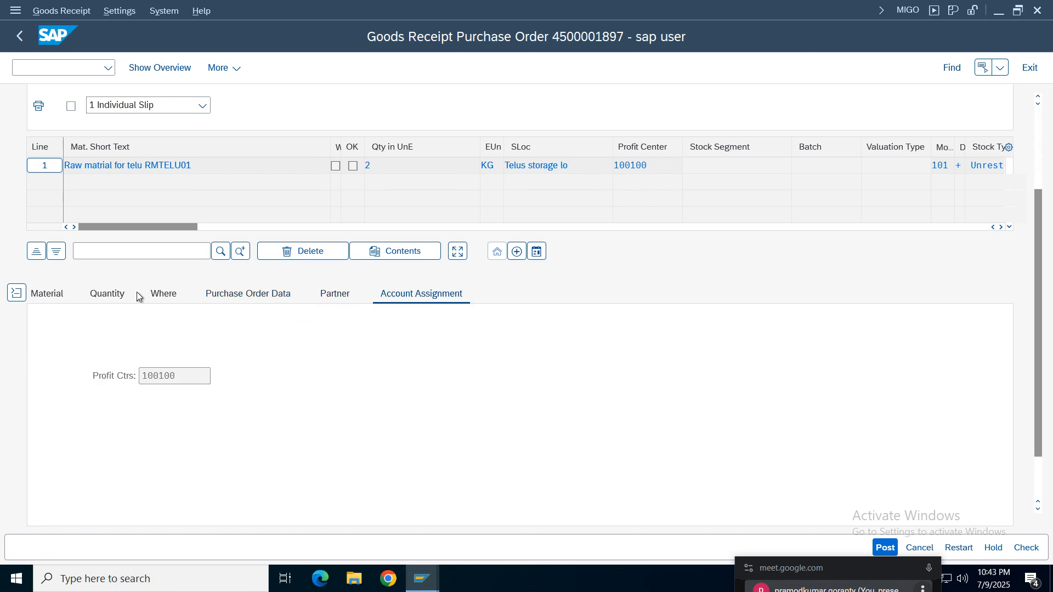
{"action": "left_click", "coordinate": [268, 296]}
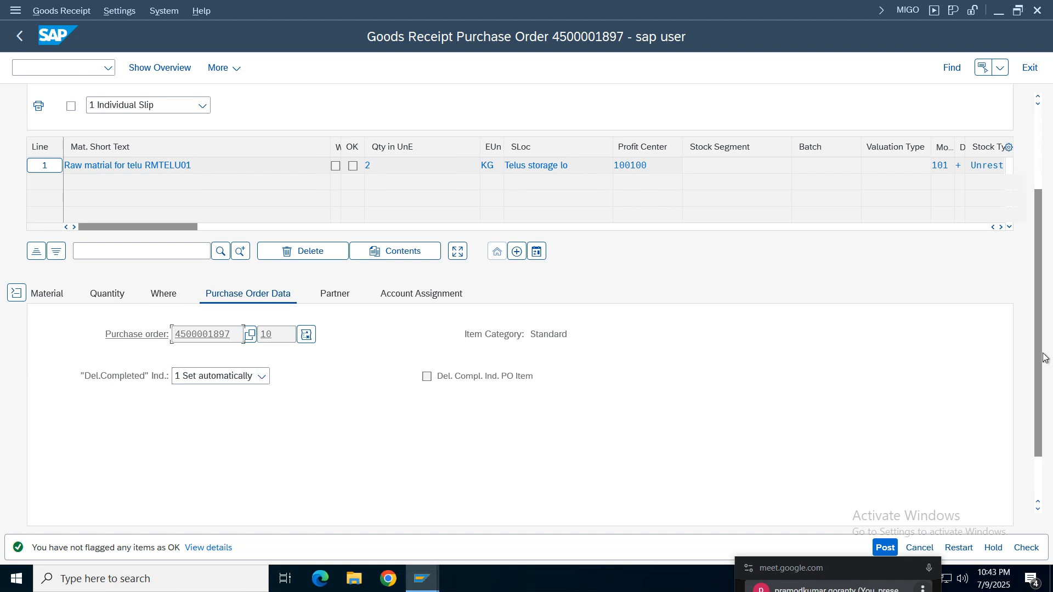
- Flag the goods receipt item as OK, run the document check and read the resulting log
{"action": "scroll", "coordinate": [248, 361], "scroll_direction": "down", "scroll_amount": 2}
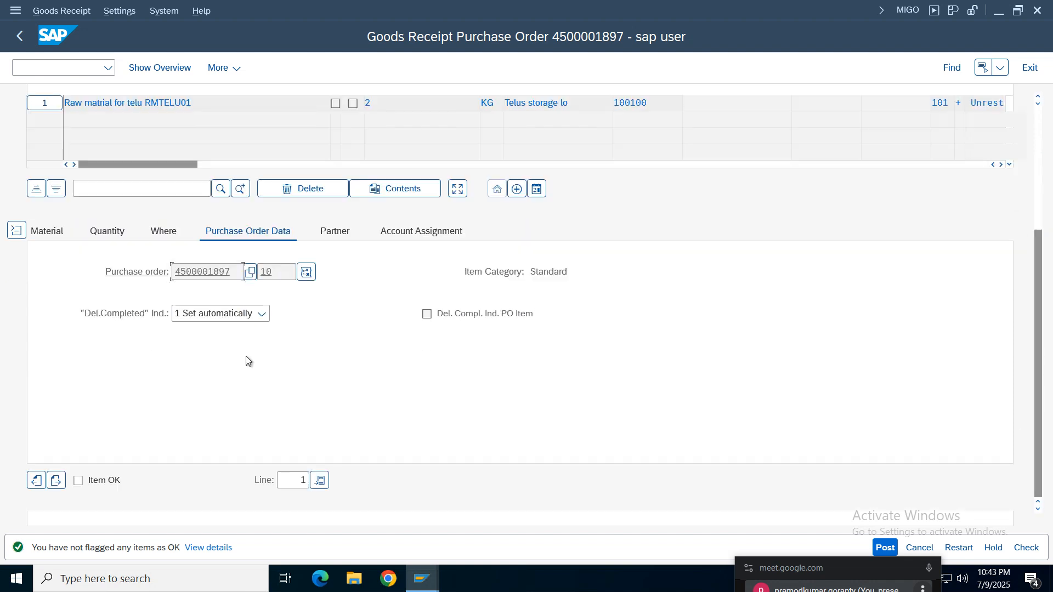
{"action": "left_click", "coordinate": [81, 482]}
{"action": "left_click", "coordinate": [1033, 549]}
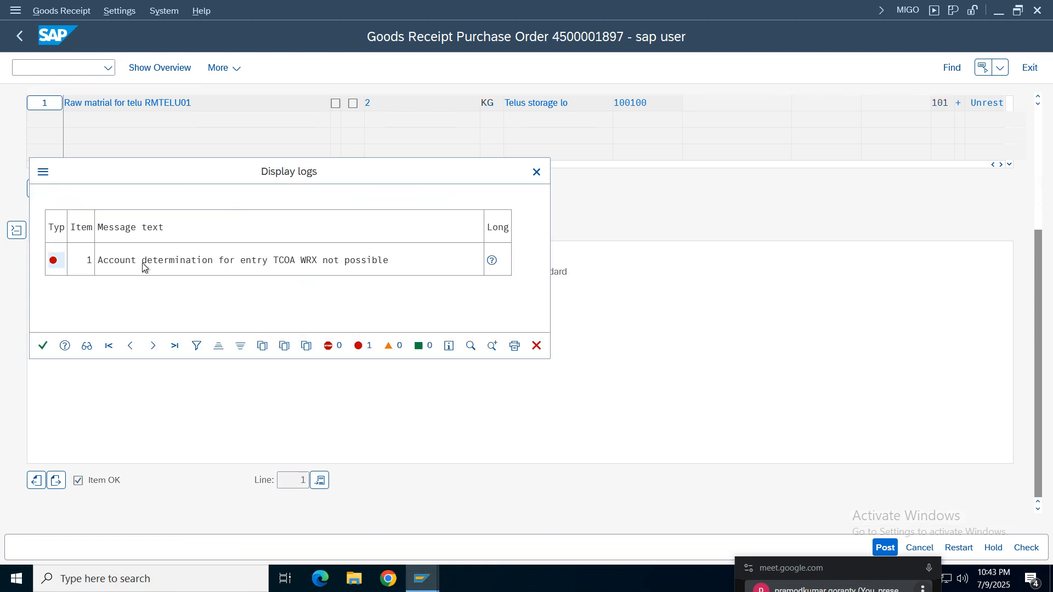
{"action": "left_click_drag", "start_coordinate": [367, 179], "coordinate": [583, 176]}
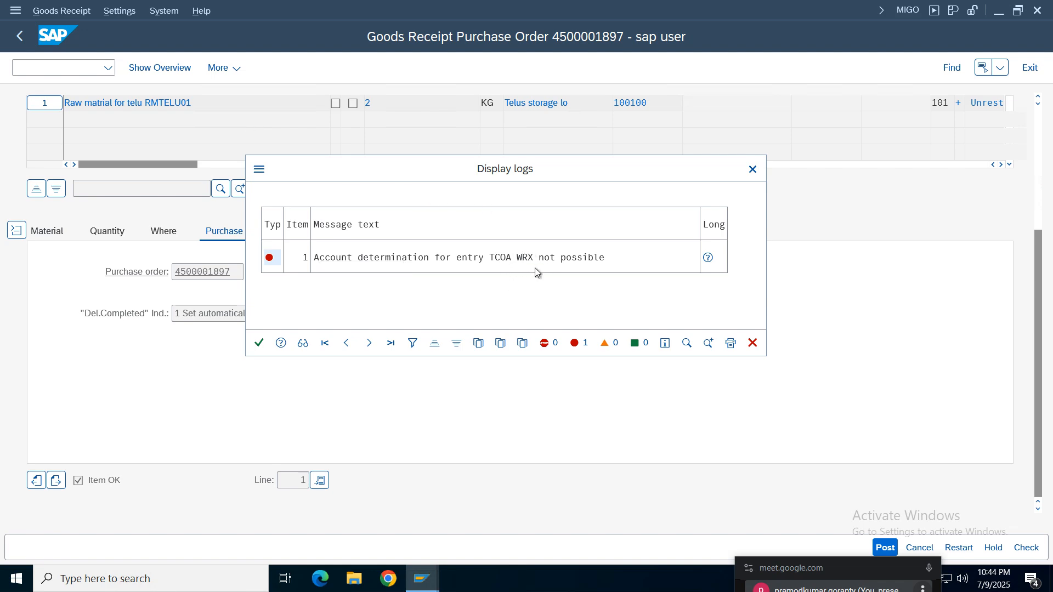
- Open transaction FS00 in a new session while keeping the goods receipt log open
{"action": "left_click", "coordinate": [260, 172]}
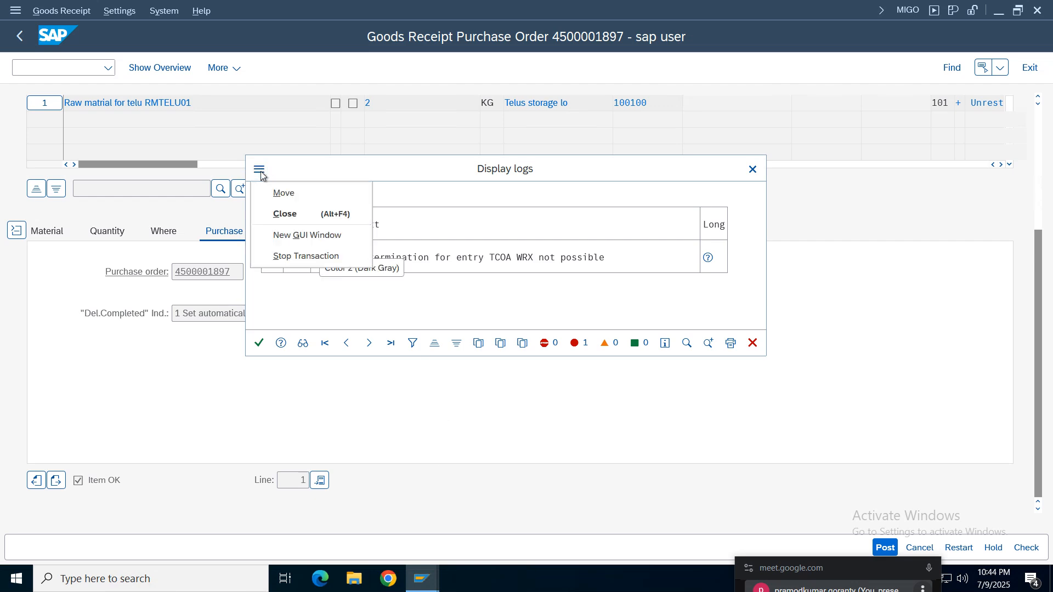
{"action": "left_click", "coordinate": [319, 235]}
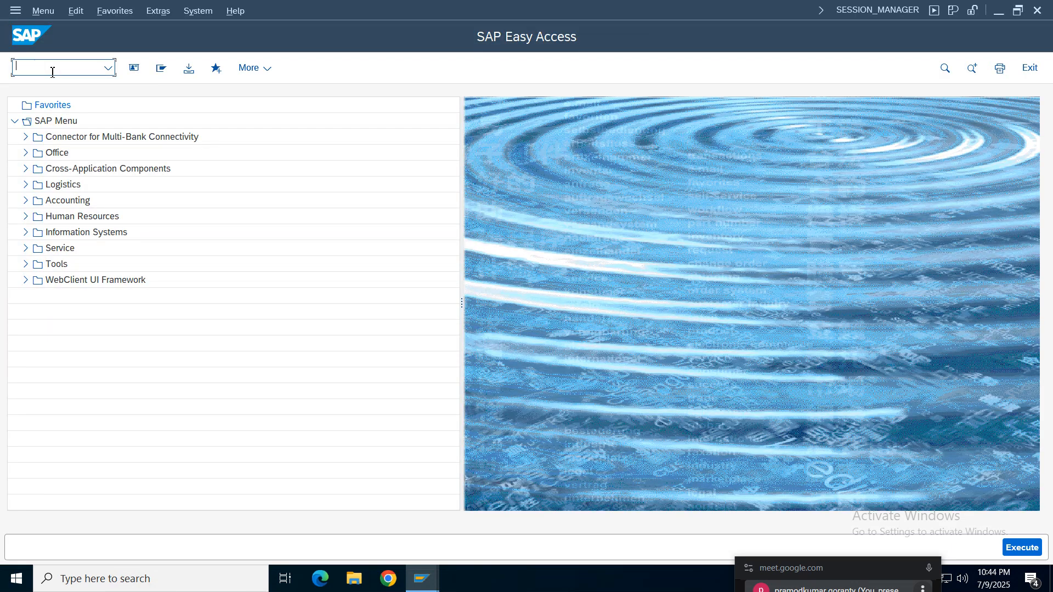
{"action": "type", "text": "fs00"}
{"action": "key", "text": "Return"}
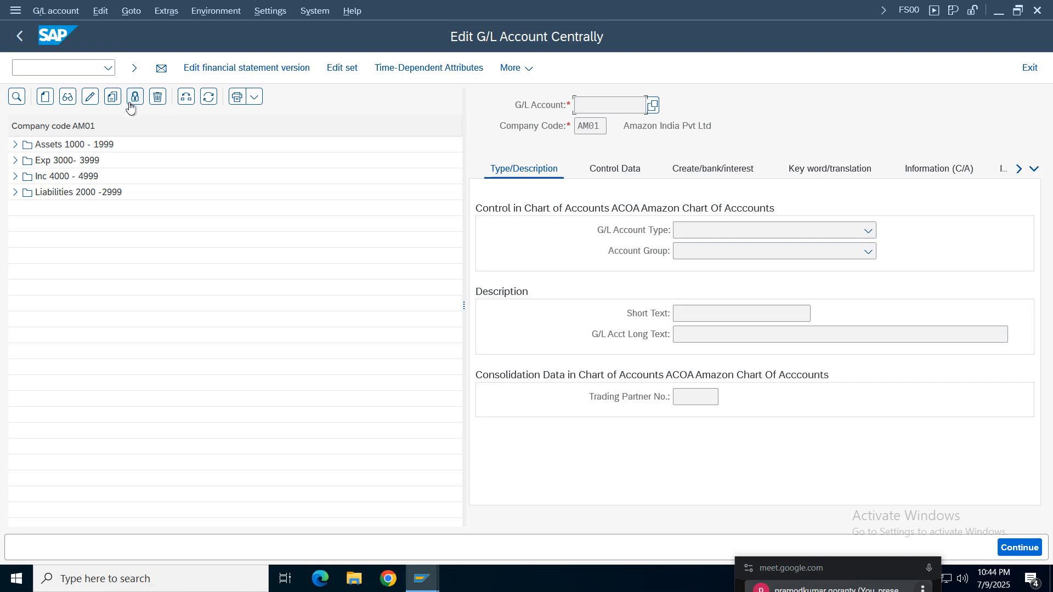
- Change the account overview's company code to TELU and expand the Liabilities 2000 -2999 group to see its accounts
{"action": "left_click", "coordinate": [186, 97]}
{"action": "left_click", "coordinate": [186, 96]}
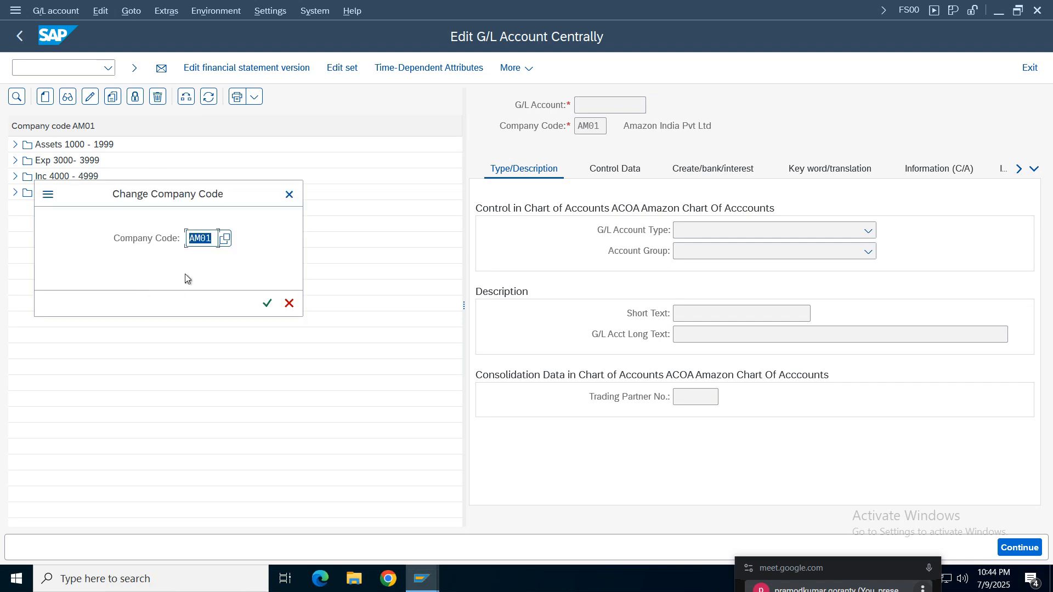
{"action": "type", "text": "TELU"}
{"action": "key", "text": "Return"}
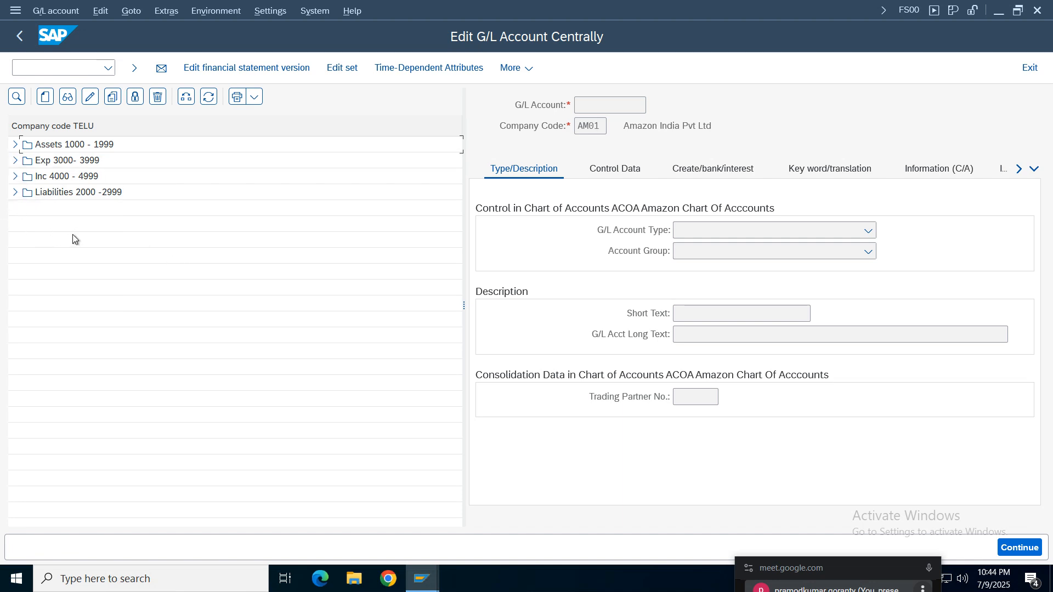
{"action": "left_click", "coordinate": [15, 192]}
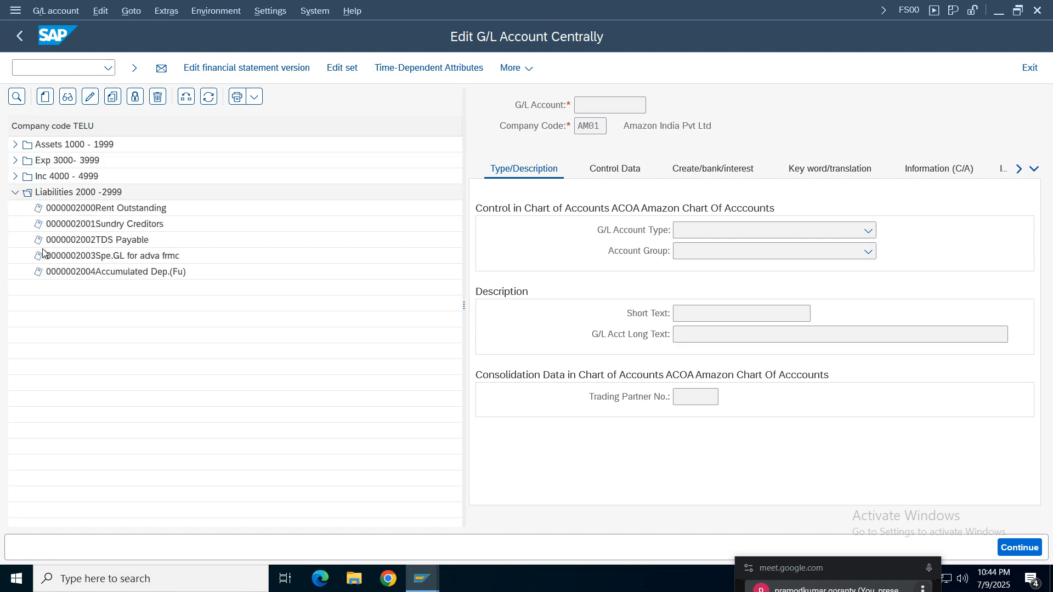
- Start a new G/L account 2005 in company code AM01 as a Balance Sheet Account in account group LIAB Liabilities 2000 -2999
{"action": "left_click", "coordinate": [47, 99]}
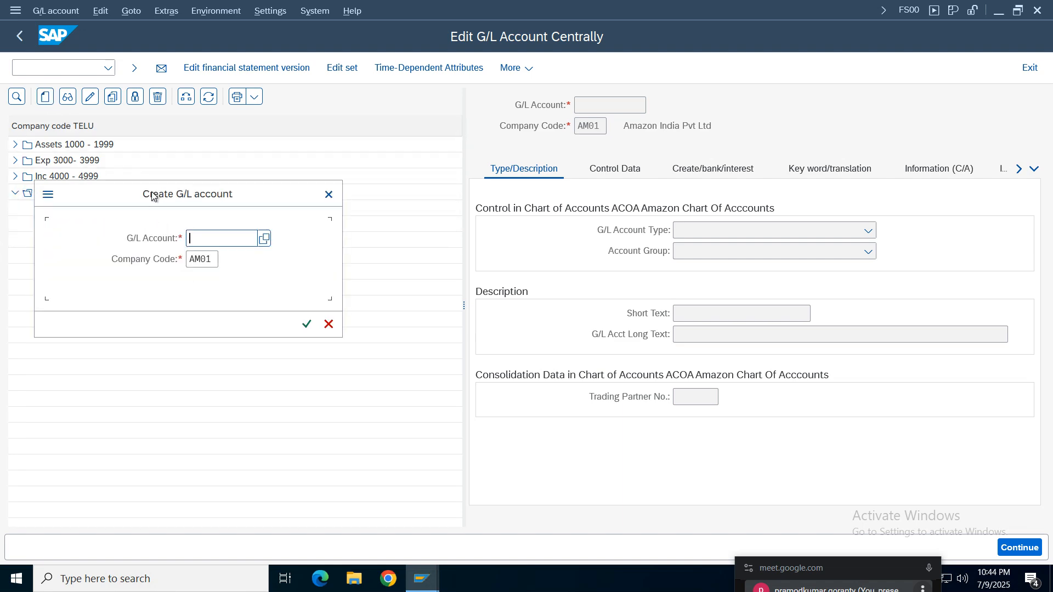
{"action": "type", "text": "2005"}
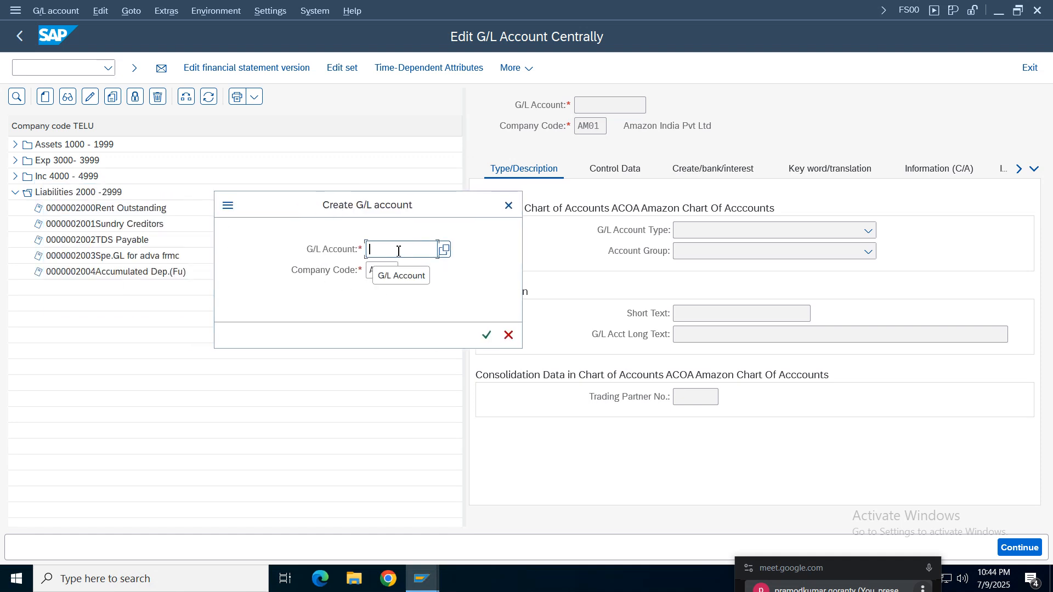
{"action": "key", "text": "Return"}
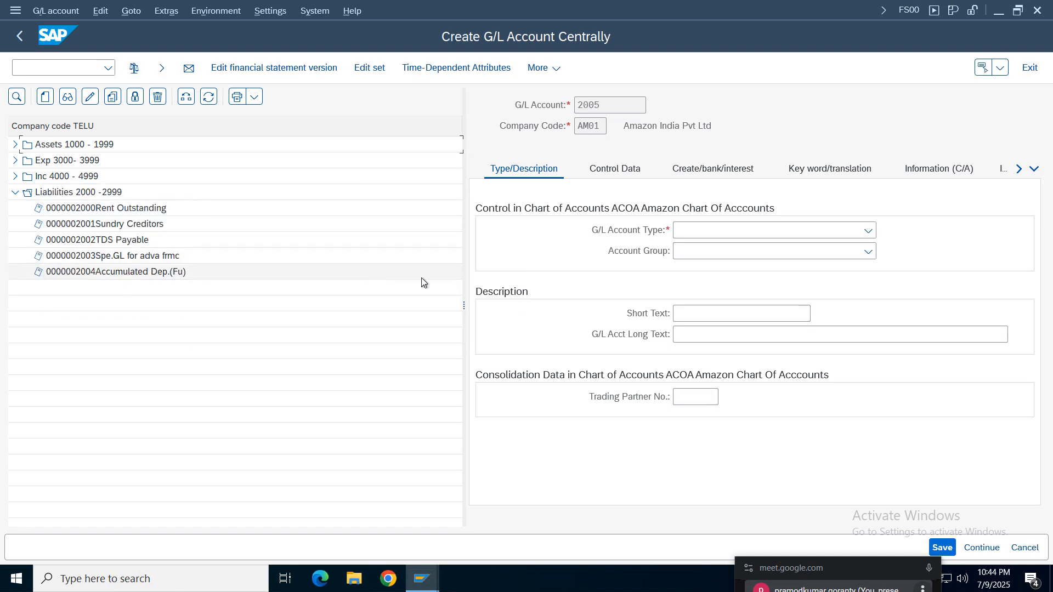
{"action": "left_click", "coordinate": [781, 232]}
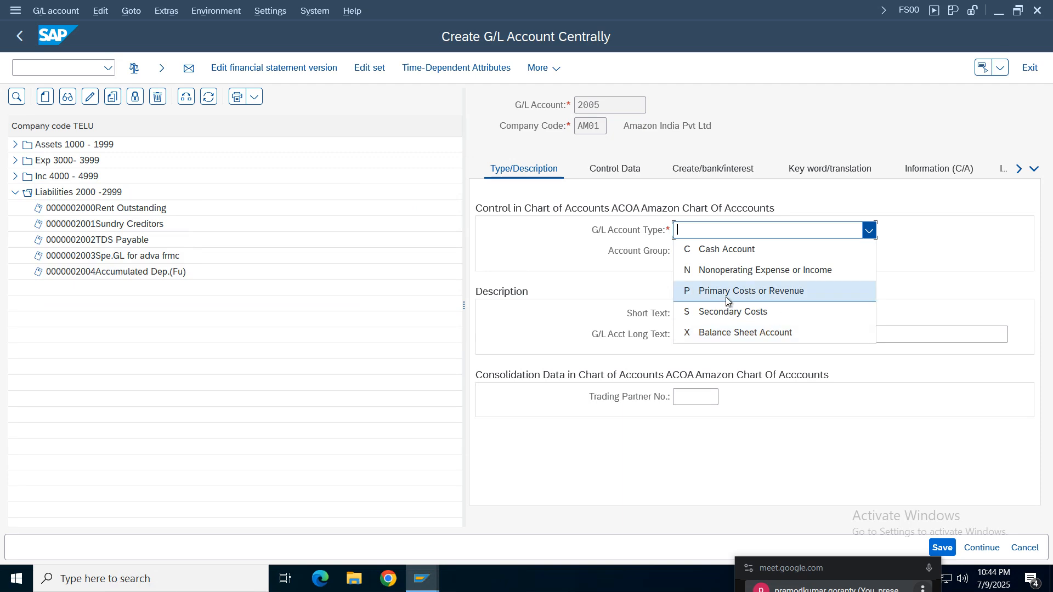
{"action": "left_click", "coordinate": [726, 333]}
{"action": "left_click", "coordinate": [722, 254]}
{"action": "left_click", "coordinate": [729, 333]}
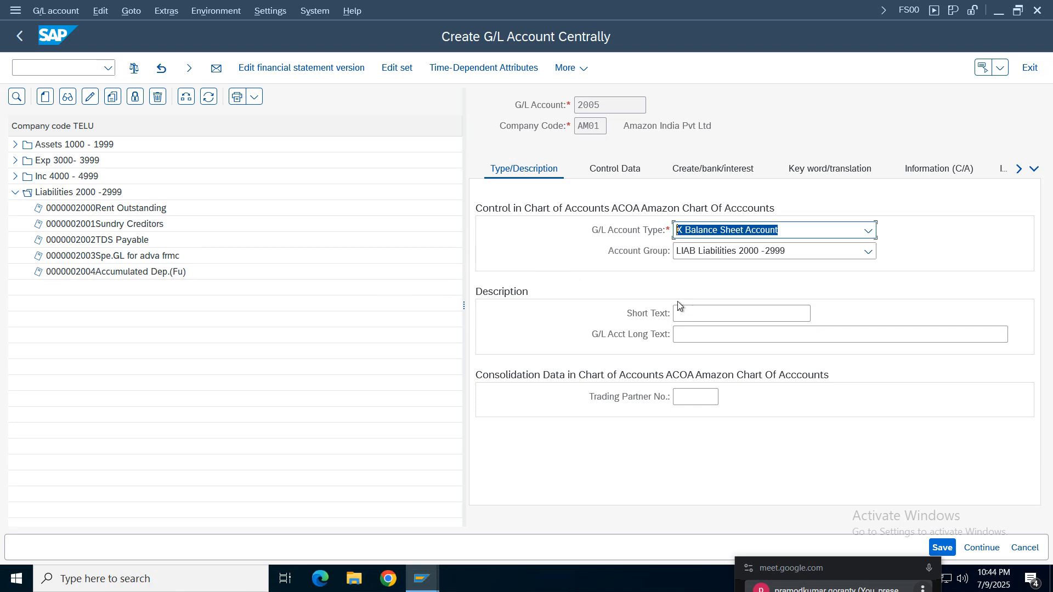
- Enter GR/IR as both the short text and the long text of the new G/L account
{"action": "left_click", "coordinate": [685, 313]}
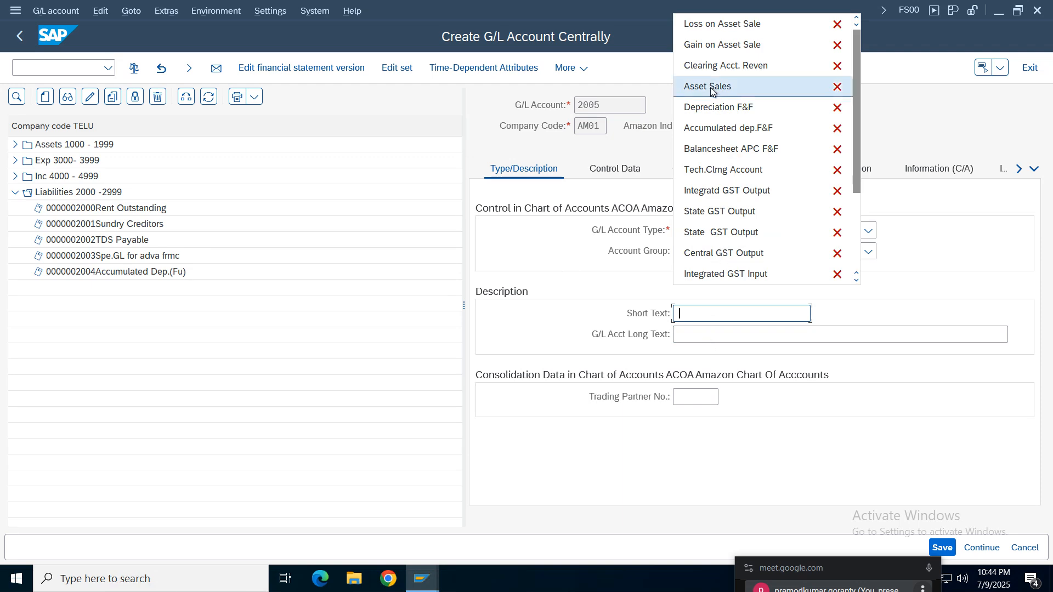
{"action": "left_click", "coordinate": [696, 316]}
{"action": "type", "text": "GR"}
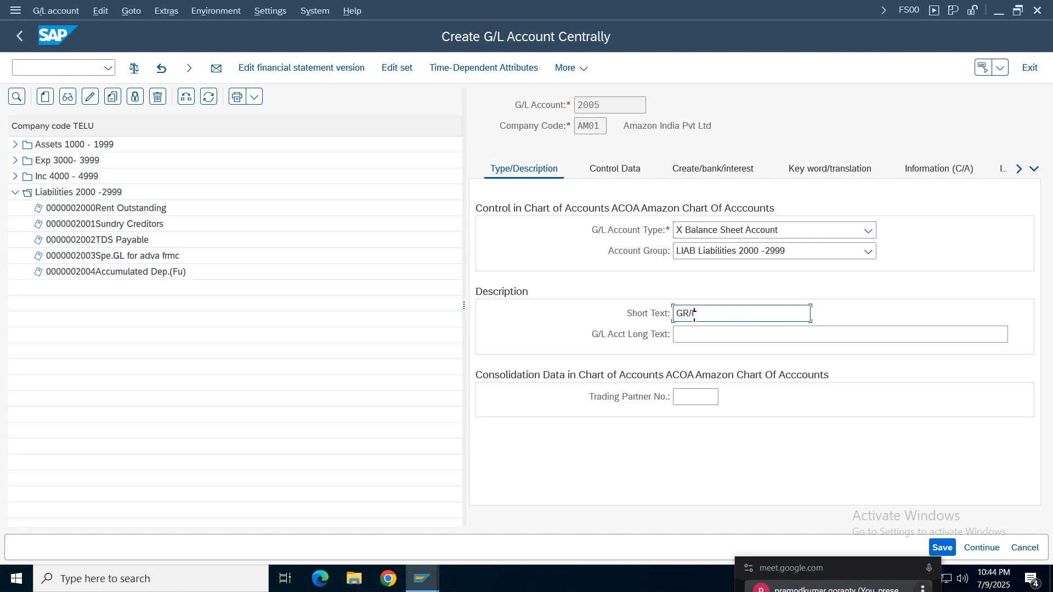
{"action": "type", "text": "/IR"}
{"action": "left_click", "coordinate": [704, 335]}
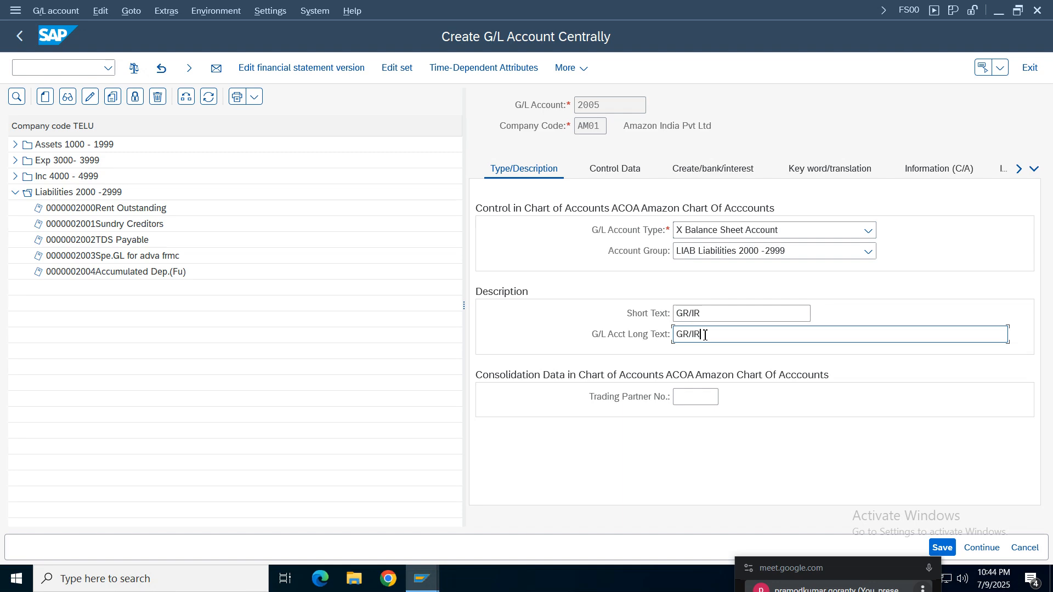
- Enable Open Item Management in the account's control data and set the sort key to 001
{"action": "left_click", "coordinate": [615, 169]}
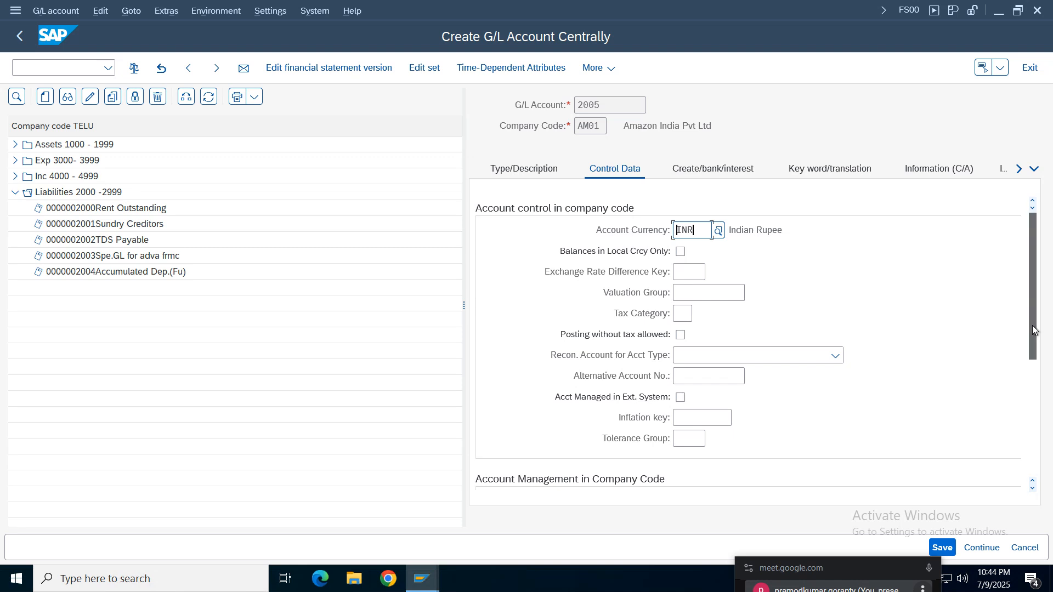
{"action": "left_click_drag", "start_coordinate": [1030, 334], "coordinate": [1034, 412]}
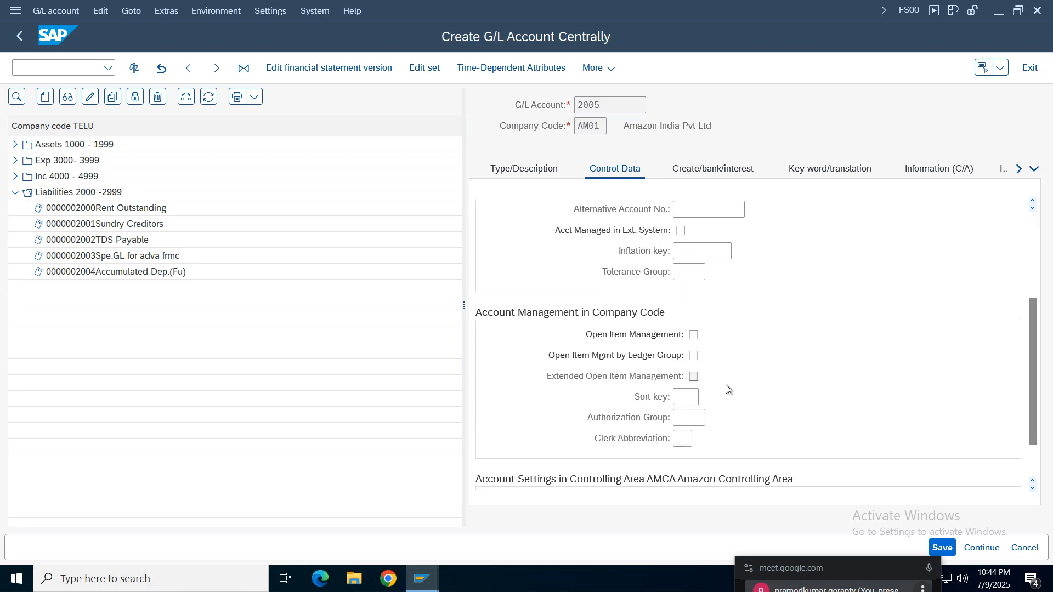
{"action": "left_click", "coordinate": [686, 397]}
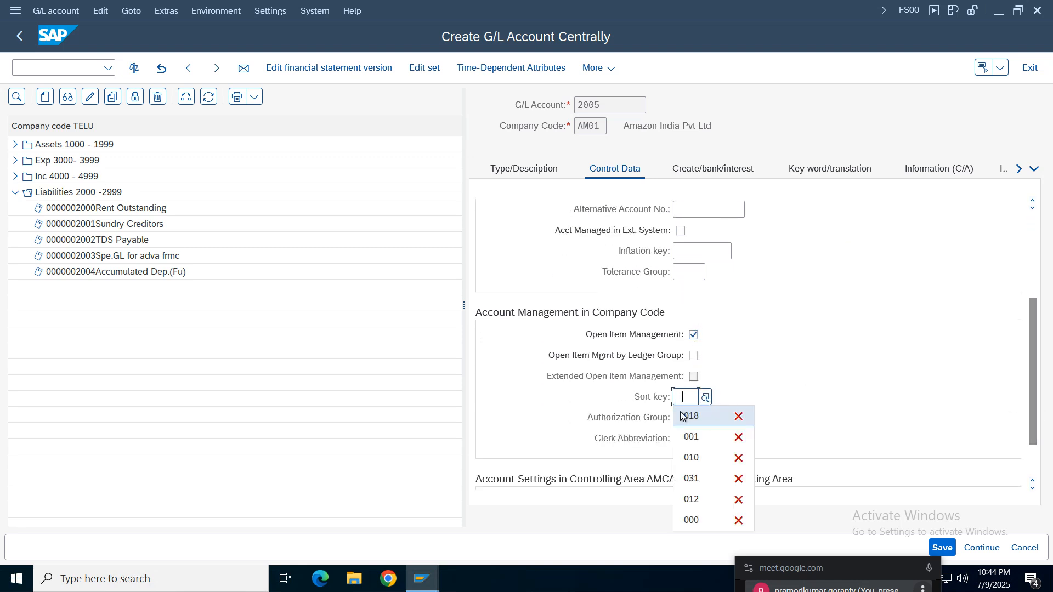
{"action": "left_click", "coordinate": [694, 439]}
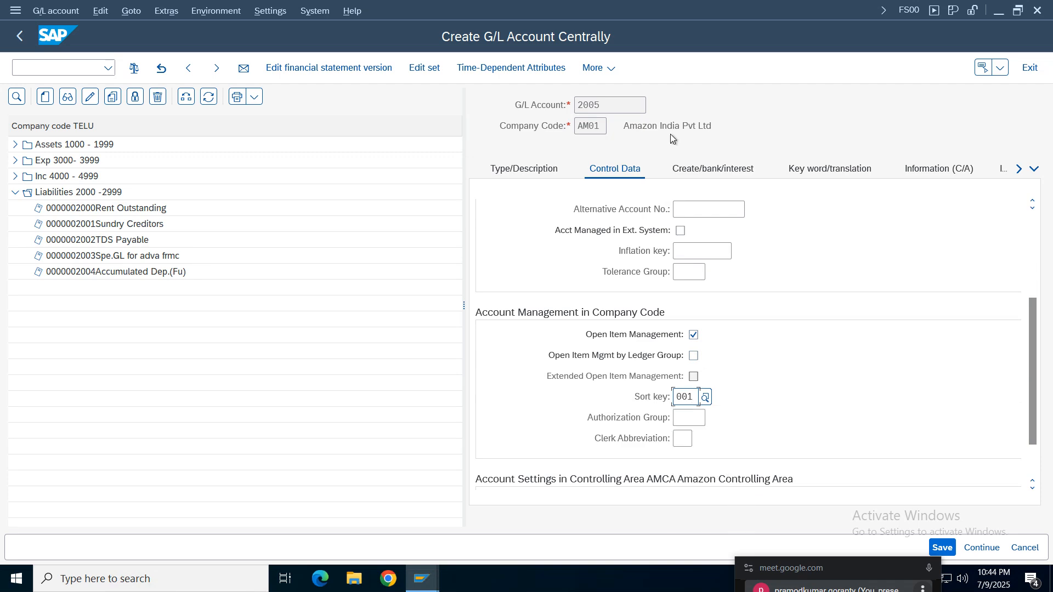
- Assign field status group G045 (Goods/invoice received clearing accounts) to the account and save it
{"action": "left_click", "coordinate": [710, 169]}
{"action": "left_click", "coordinate": [680, 233]}
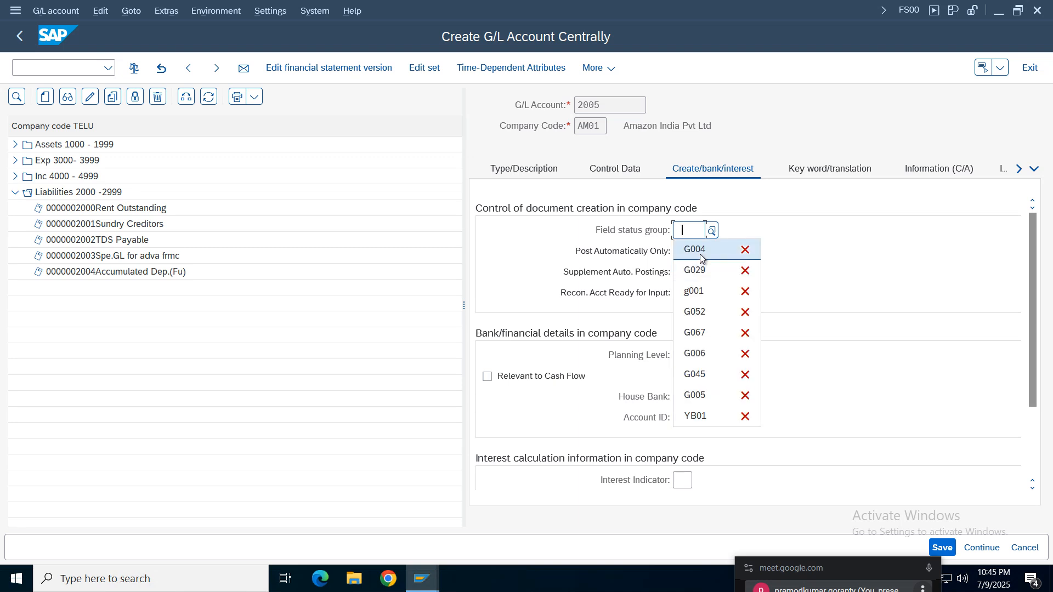
{"action": "left_click", "coordinate": [711, 231]}
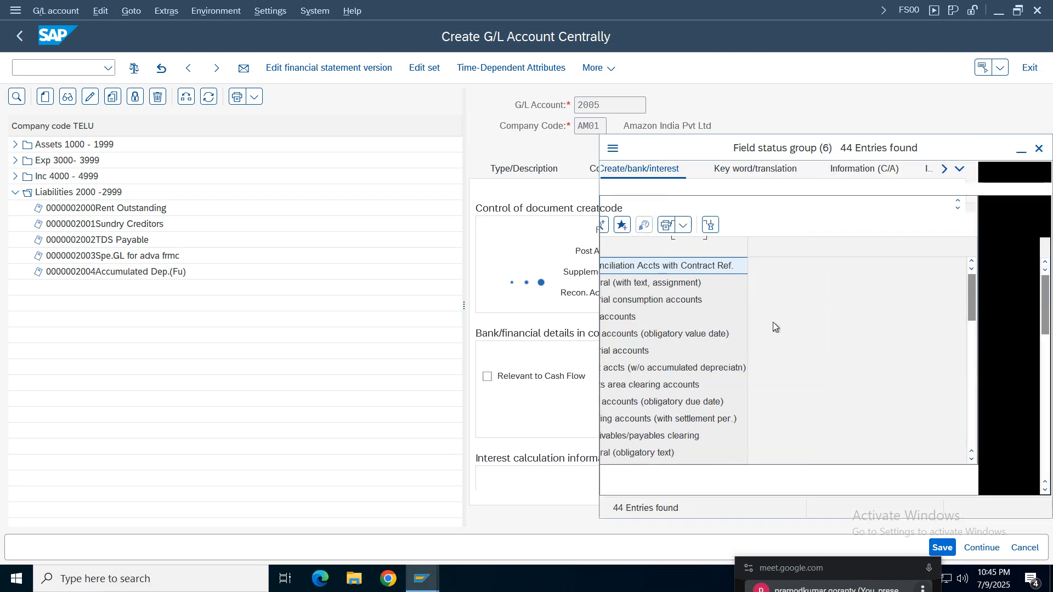
{"action": "left_click", "coordinate": [680, 437]}
{"action": "key", "text": "Down"}
{"action": "key", "text": "Down"}
{"action": "key", "text": "Down"}
{"action": "key", "text": "Down"}
{"action": "key", "text": "Down"}
{"action": "key", "text": "Down"}
{"action": "key", "text": "Down"}
{"action": "key", "text": "Down"}
{"action": "key", "text": "Down"}
{"action": "key", "text": "Down"}
{"action": "key", "text": "Down"}
{"action": "key", "text": "Down"}
{"action": "key", "text": "Down"}
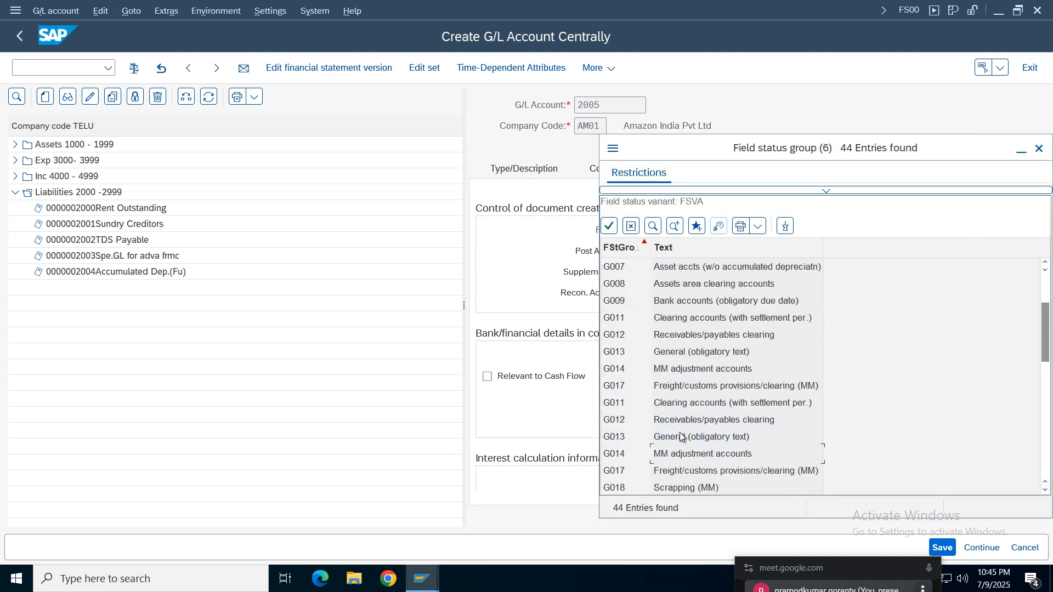
{"action": "key", "text": "Down"}
{"action": "key", "text": "Down"}
{"action": "key", "text": "Down"}
{"action": "key", "text": "Down"}
{"action": "key", "text": "Down"}
{"action": "key", "text": "Down"}
{"action": "key", "text": "Down"}
{"action": "key", "text": "Down"}
{"action": "key", "text": "Down"}
{"action": "key", "text": "Down"}
{"action": "key", "text": "Down"}
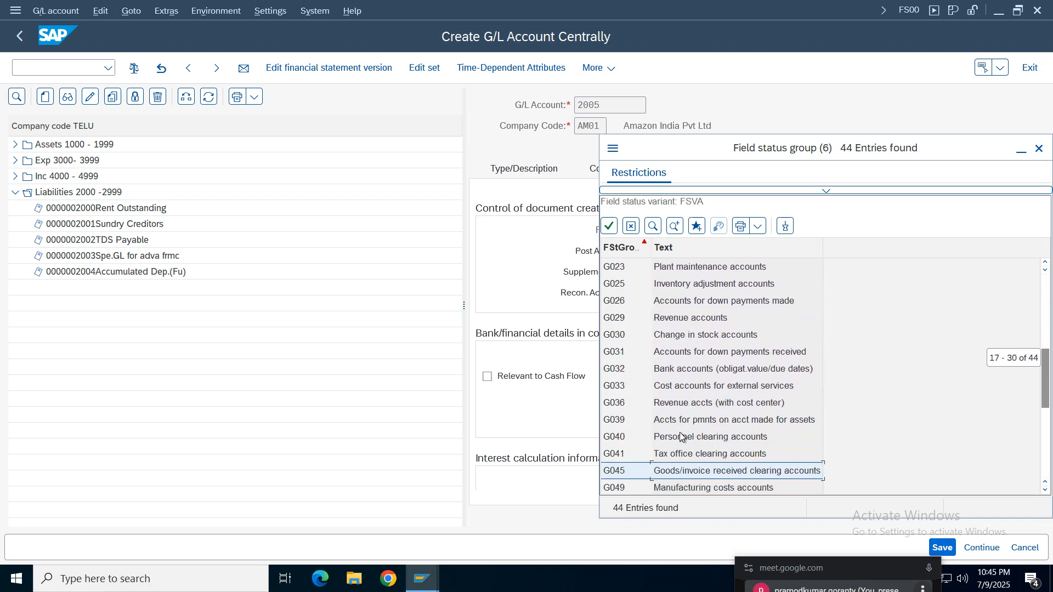
{"action": "key", "text": "Down"}
{"action": "key", "text": "Down"}
{"action": "key", "text": "Down"}
{"action": "key", "text": "Down"}
{"action": "key", "text": "Down"}
{"action": "key", "text": "Down"}
{"action": "key", "text": "Down"}
{"action": "key", "text": "Down"}
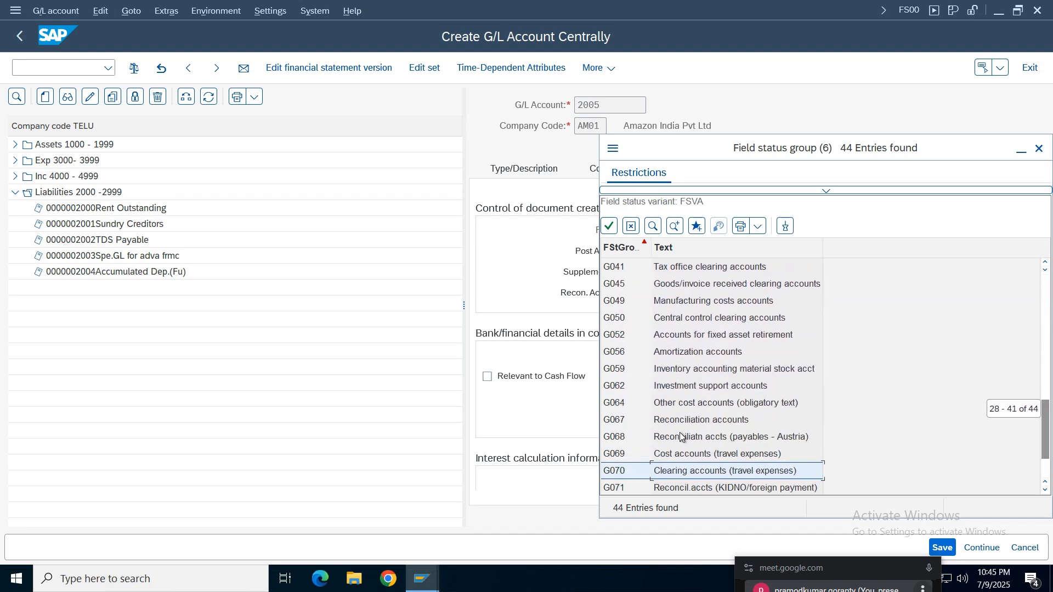
{"action": "key", "text": "Down"}
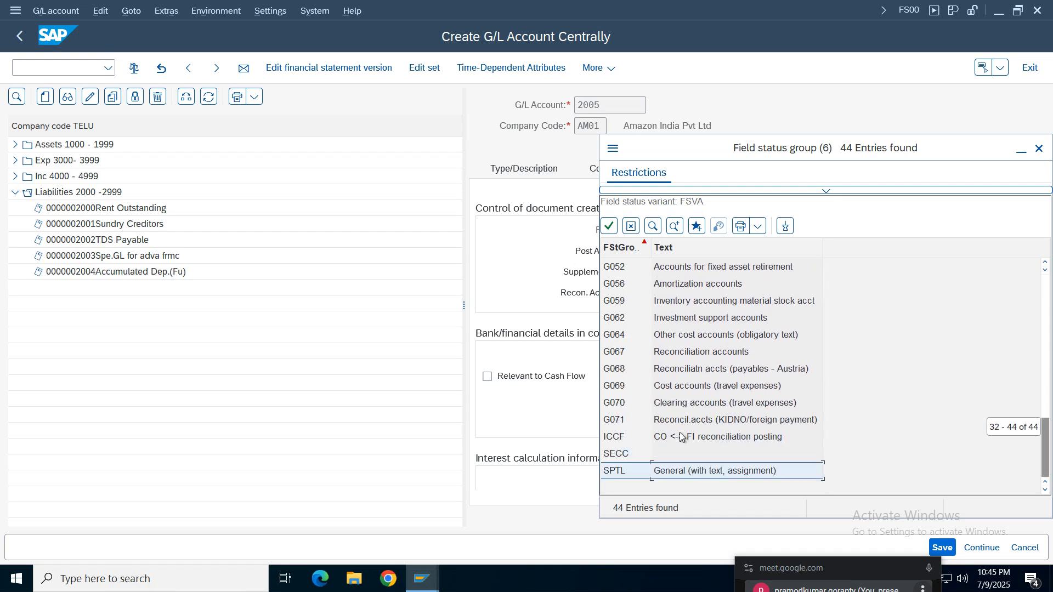
{"action": "key", "text": "Up"}
{"action": "key", "text": "Up"}
{"action": "key", "text": "Up"}
{"action": "key", "text": "Up"}
{"action": "key", "text": "Up"}
{"action": "key", "text": "Up"}
{"action": "key", "text": "Up"}
{"action": "key", "text": "Up"}
{"action": "key", "text": "Up"}
{"action": "key", "text": "Up"}
{"action": "key", "text": "Up"}
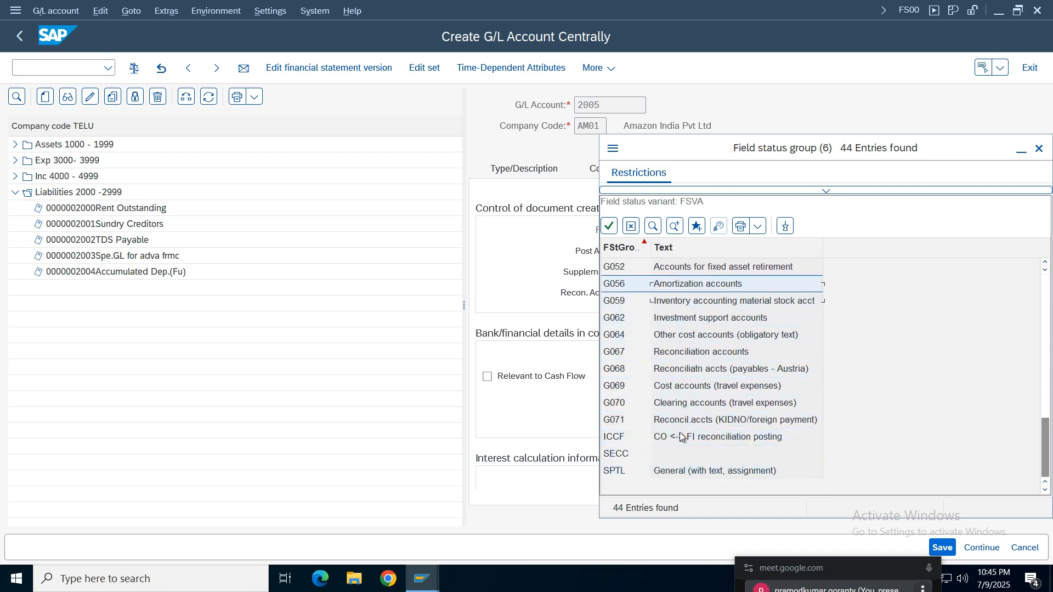
{"action": "key", "text": "Up"}
{"action": "key", "text": "Up"}
{"action": "key", "text": "Up"}
{"action": "key", "text": "Up"}
{"action": "key", "text": "Up"}
{"action": "key", "text": "Up"}
{"action": "key", "text": "Up"}
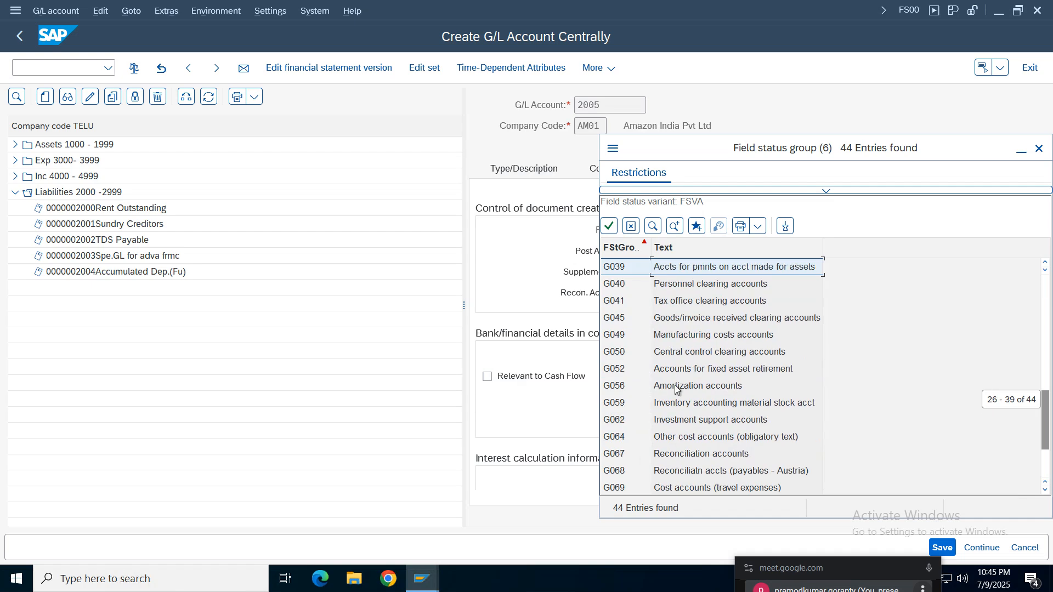
{"action": "double_click", "coordinate": [749, 322]}
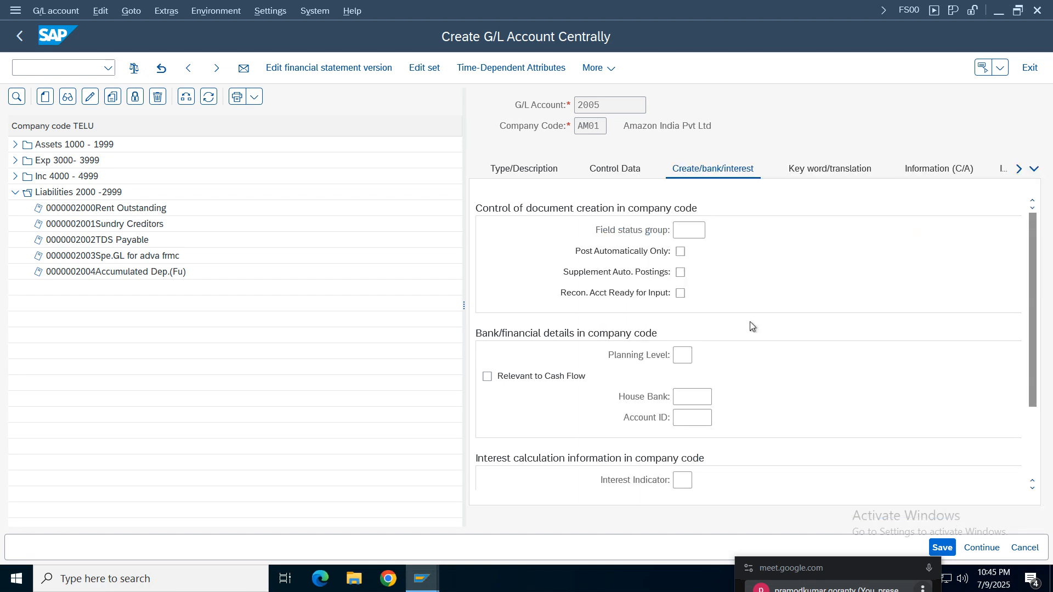
{"action": "left_click", "coordinate": [941, 547]}
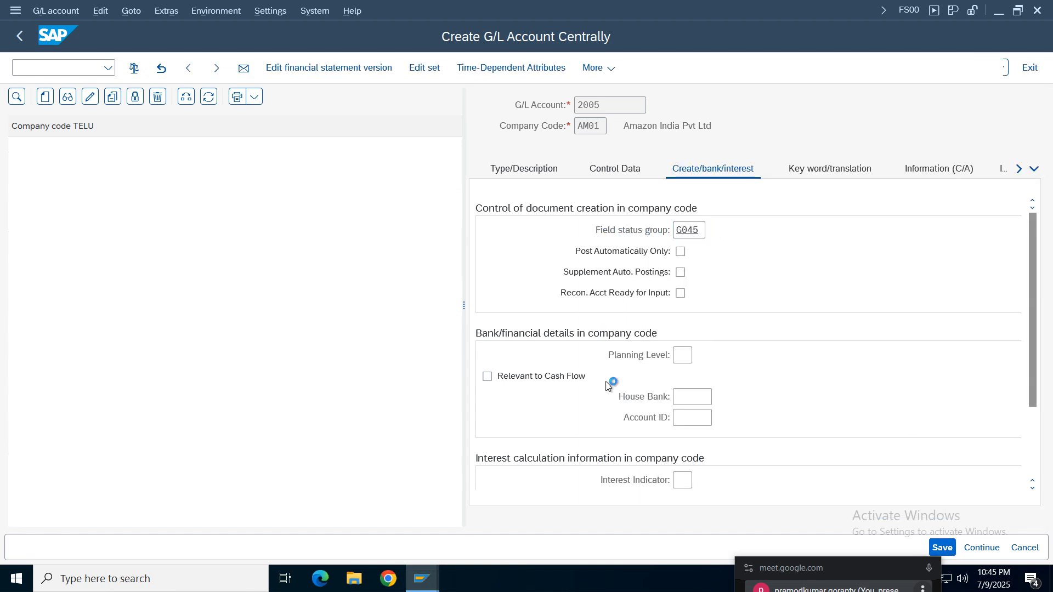
- Review the saved account's control data and look through the available sort keys
{"action": "left_click", "coordinate": [614, 170]}
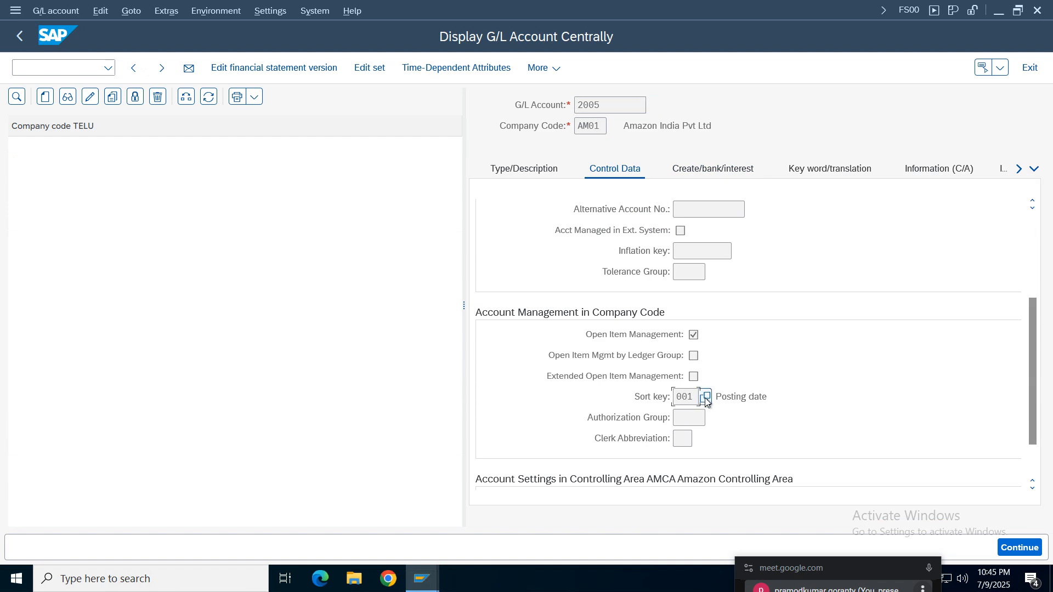
{"action": "left_click", "coordinate": [692, 397]}
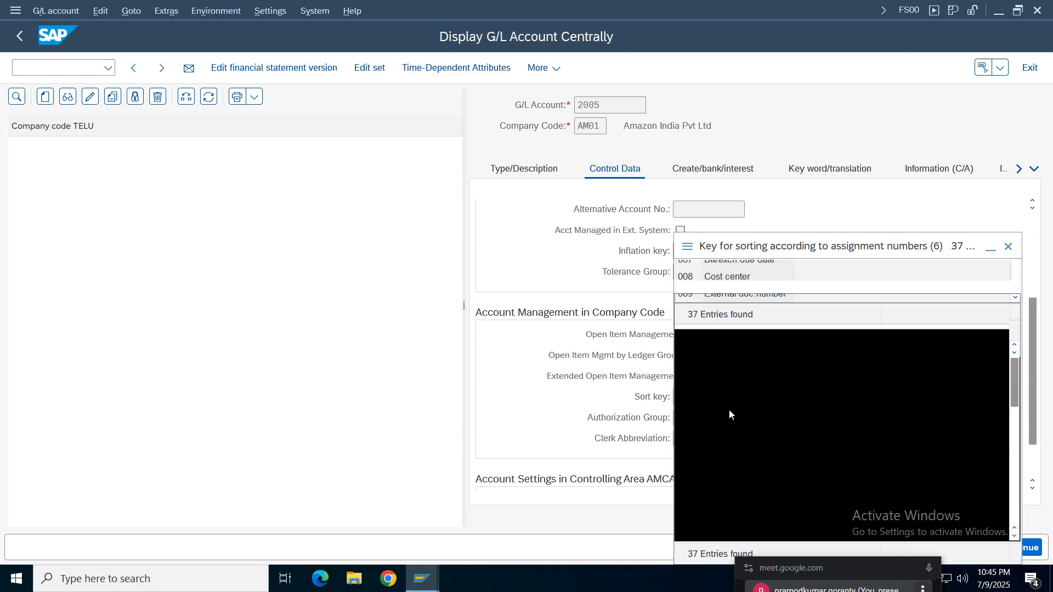
{"action": "scroll", "coordinate": [741, 472], "scroll_direction": "down", "scroll_amount": 4}
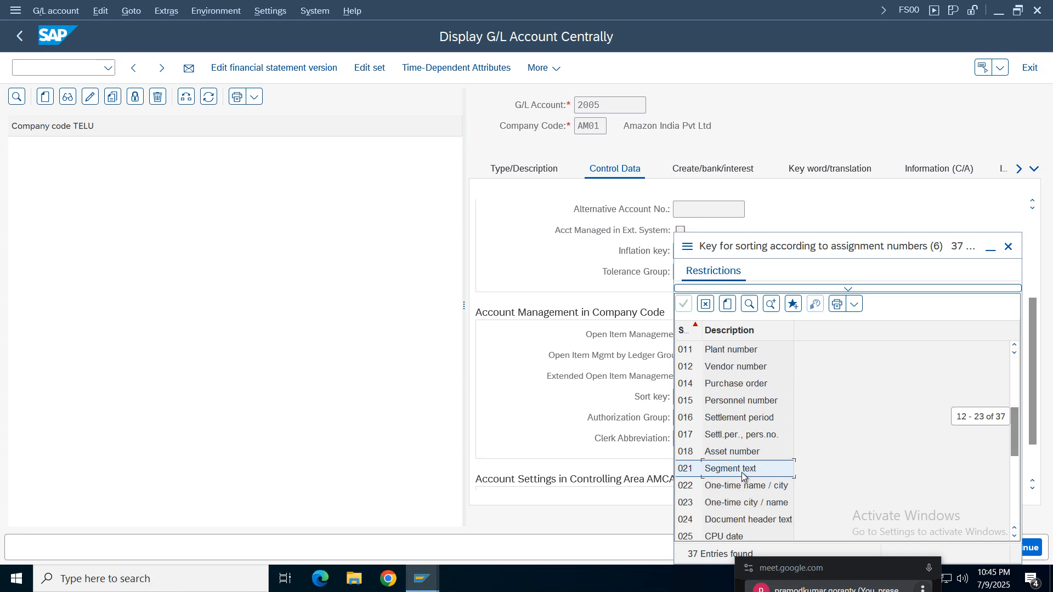
{"action": "scroll", "coordinate": [743, 475], "scroll_direction": "down", "scroll_amount": 4}
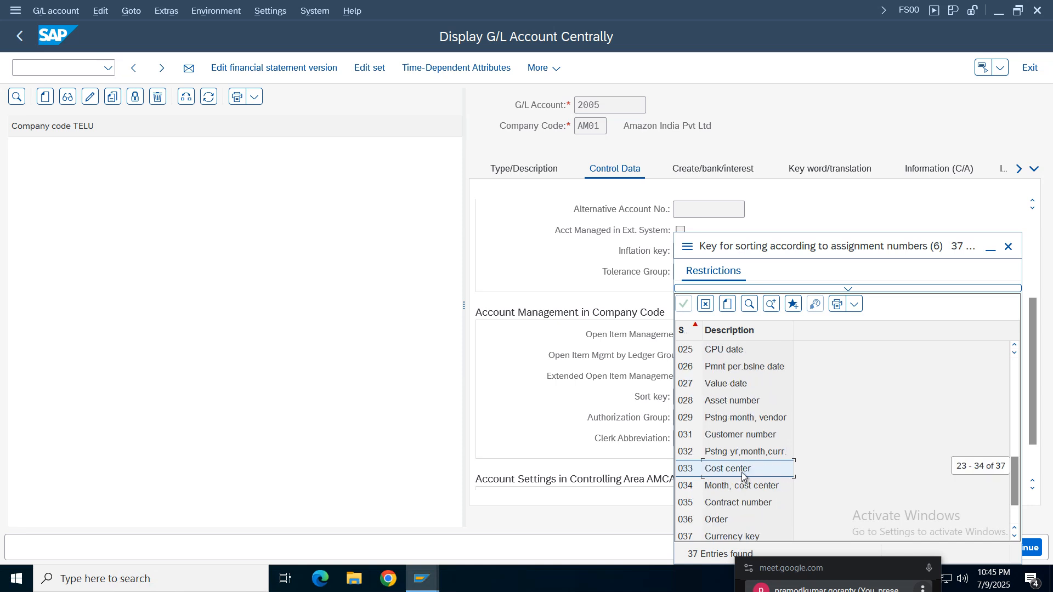
{"action": "scroll", "coordinate": [742, 475], "scroll_direction": "down", "scroll_amount": 2}
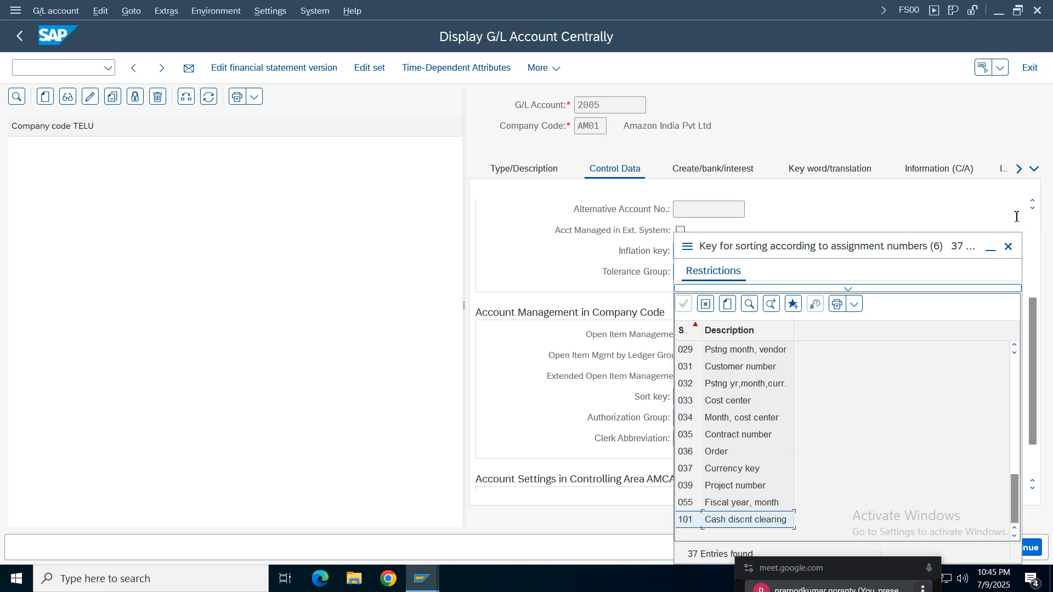
{"action": "left_click", "coordinate": [1008, 247]}
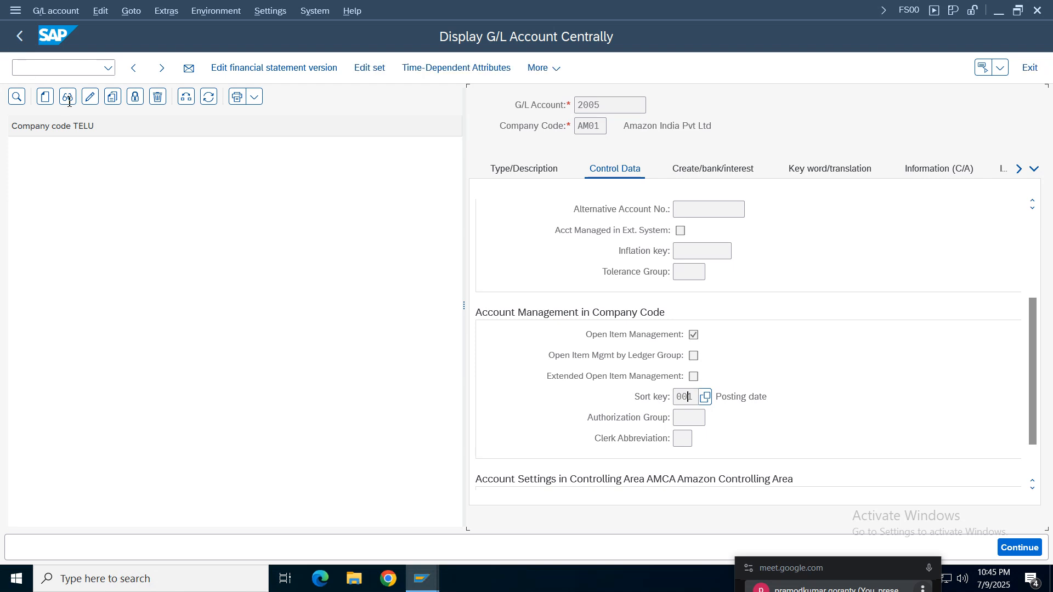
- Select the account number 2005 and switch back to the goods receipt session to recheck its log
{"action": "double_click", "coordinate": [607, 104]}
{"action": "left_click", "coordinate": [425, 586]}
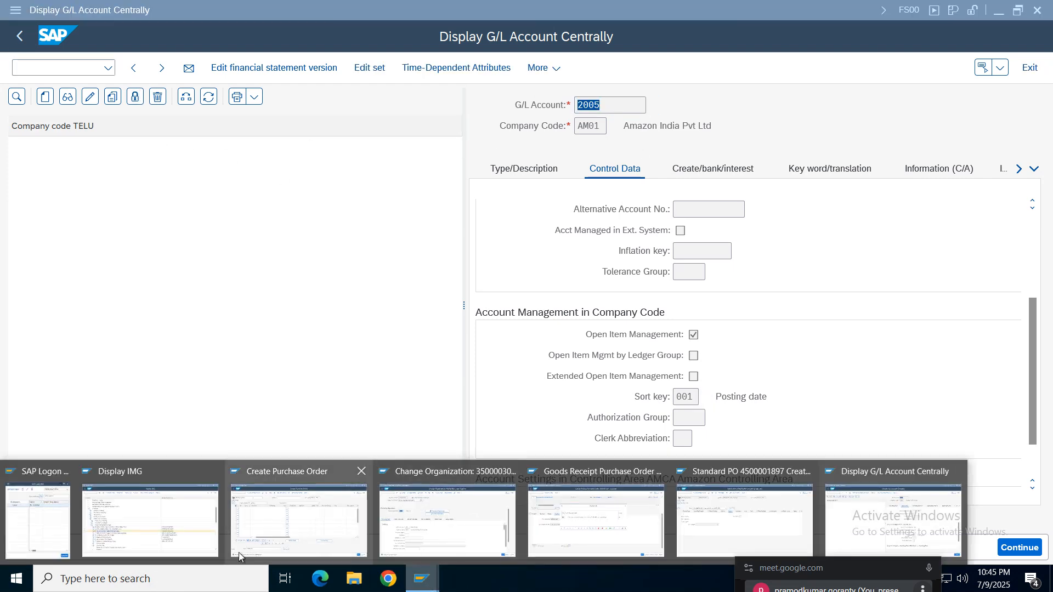
{"action": "left_click", "coordinate": [590, 525]}
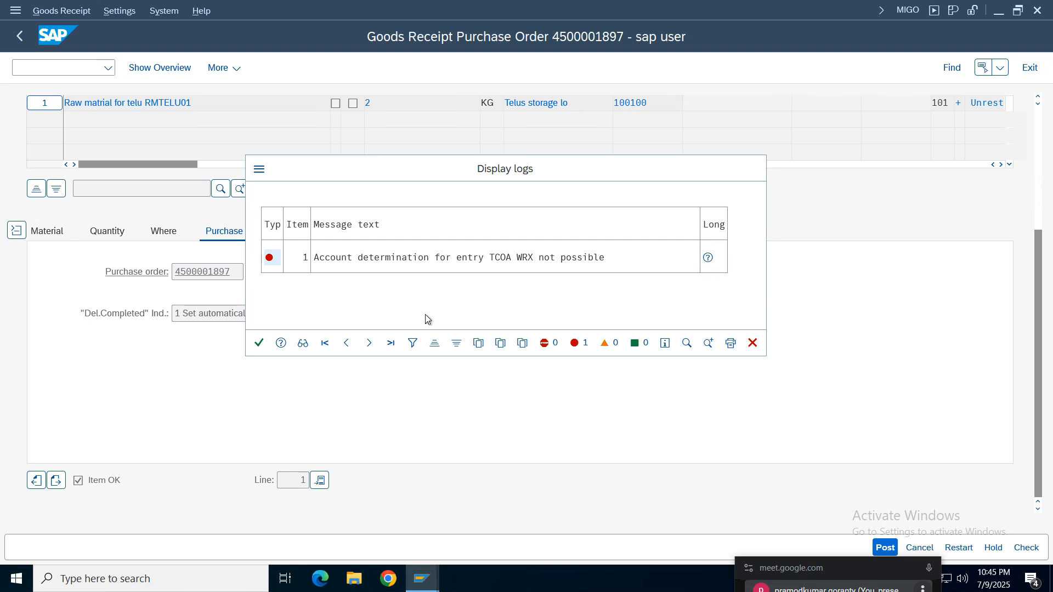
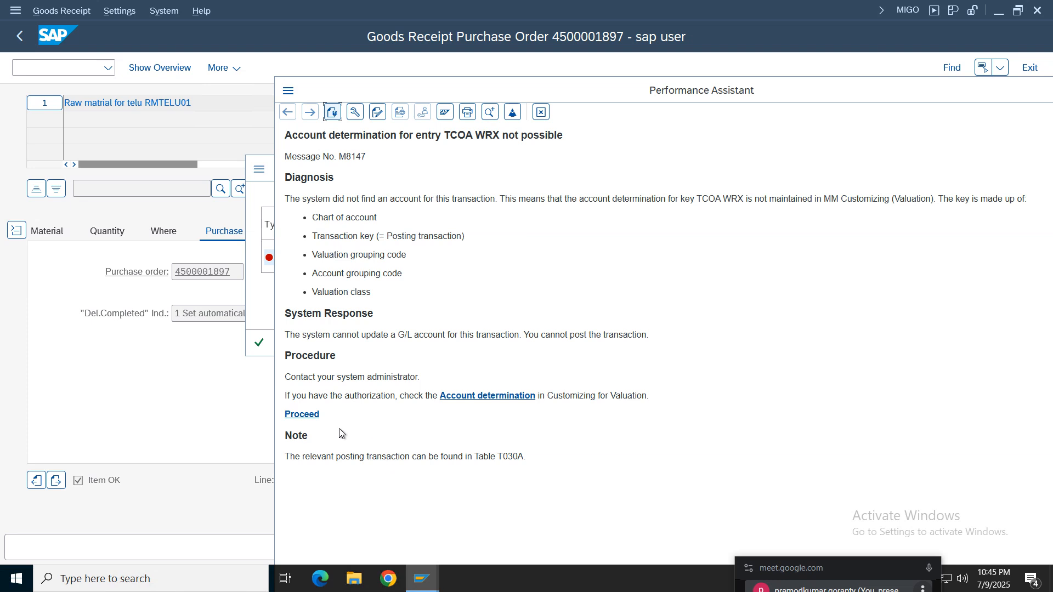
{"action": "left_click", "coordinate": [302, 415]}
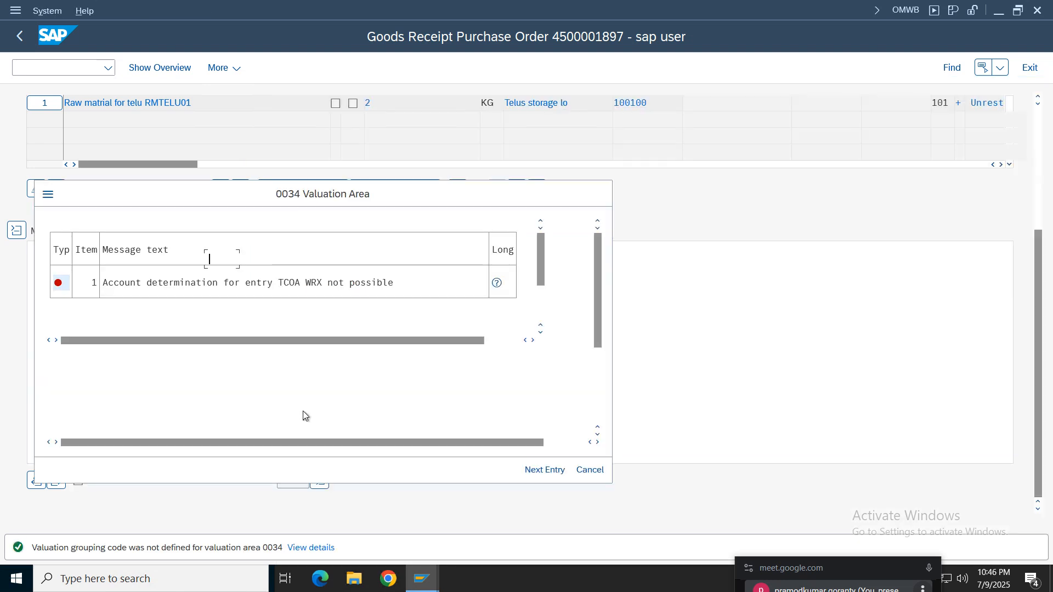
{"action": "left_click", "coordinate": [590, 469]}
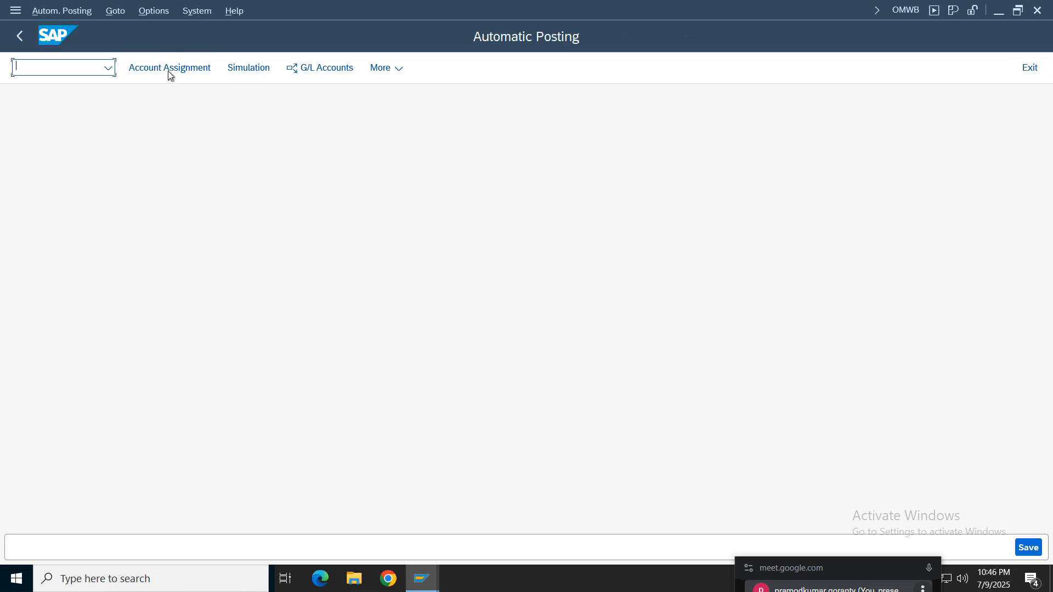
{"action": "left_click", "coordinate": [51, 160]}
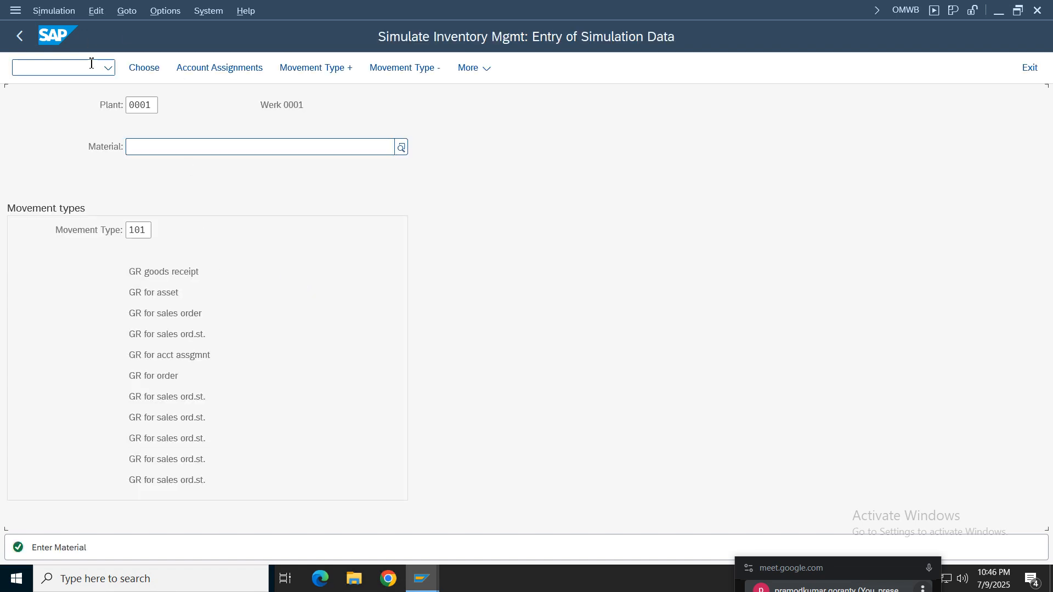
{"action": "left_click", "coordinate": [16, 38]}
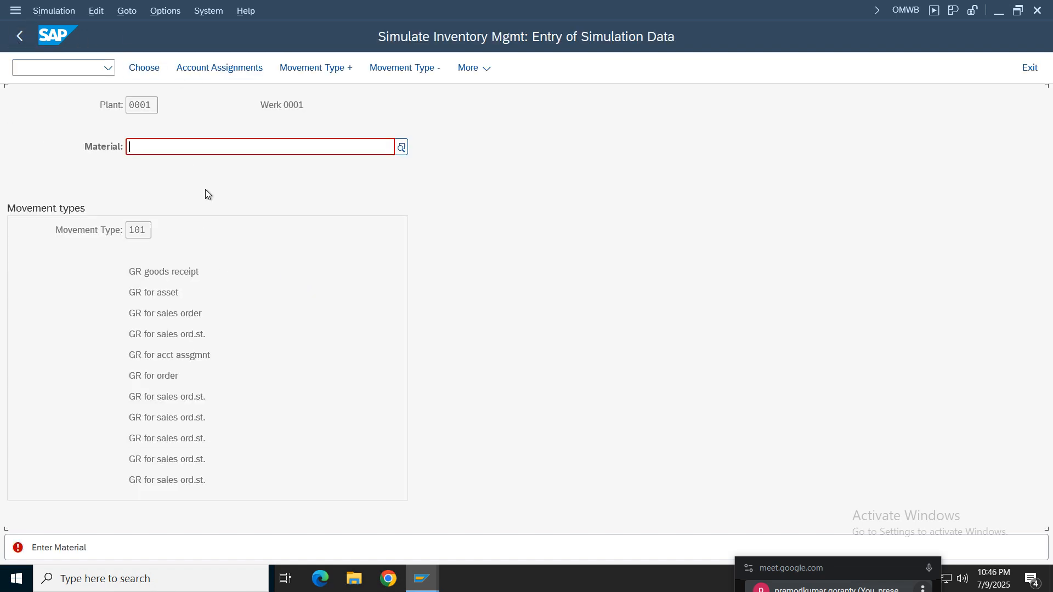
{"action": "left_click", "coordinate": [1029, 70]}
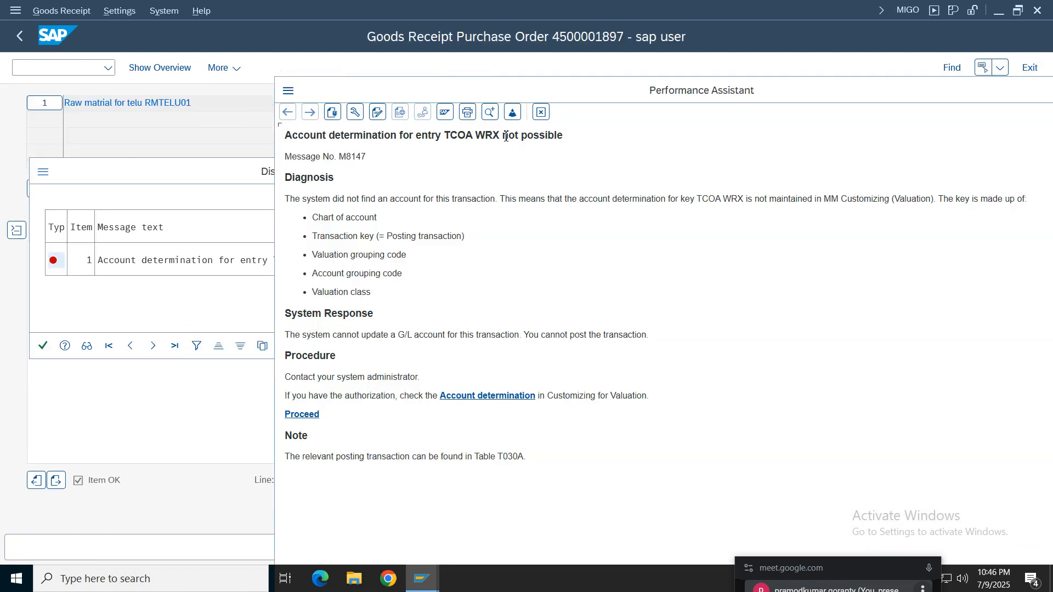
- Close the message's help text and start transaction OBYC in a new session
{"action": "left_click", "coordinate": [541, 112]}
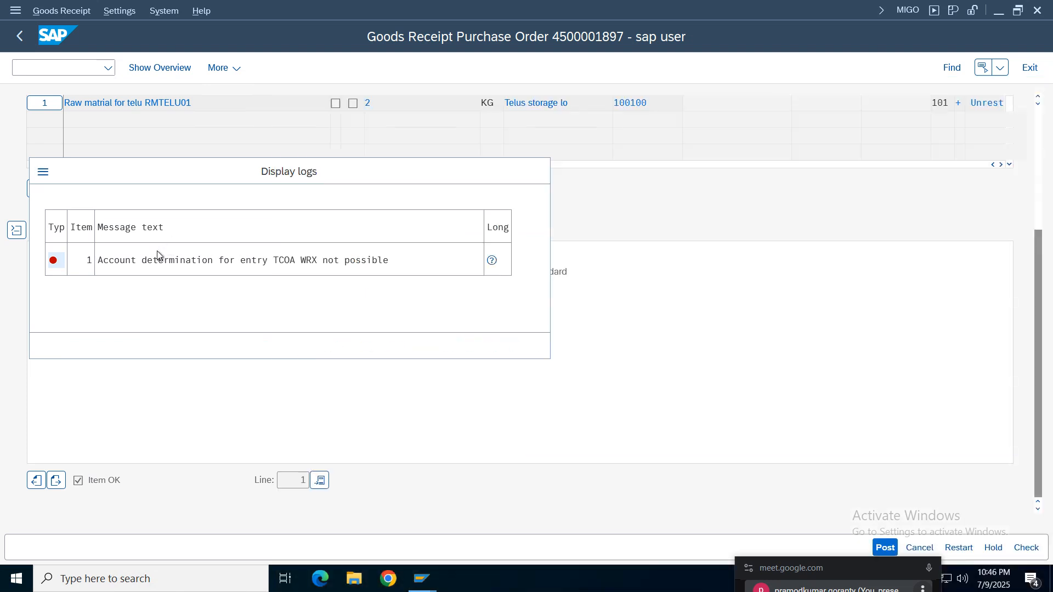
{"action": "left_click", "coordinate": [43, 173]}
{"action": "left_click", "coordinate": [48, 87]}
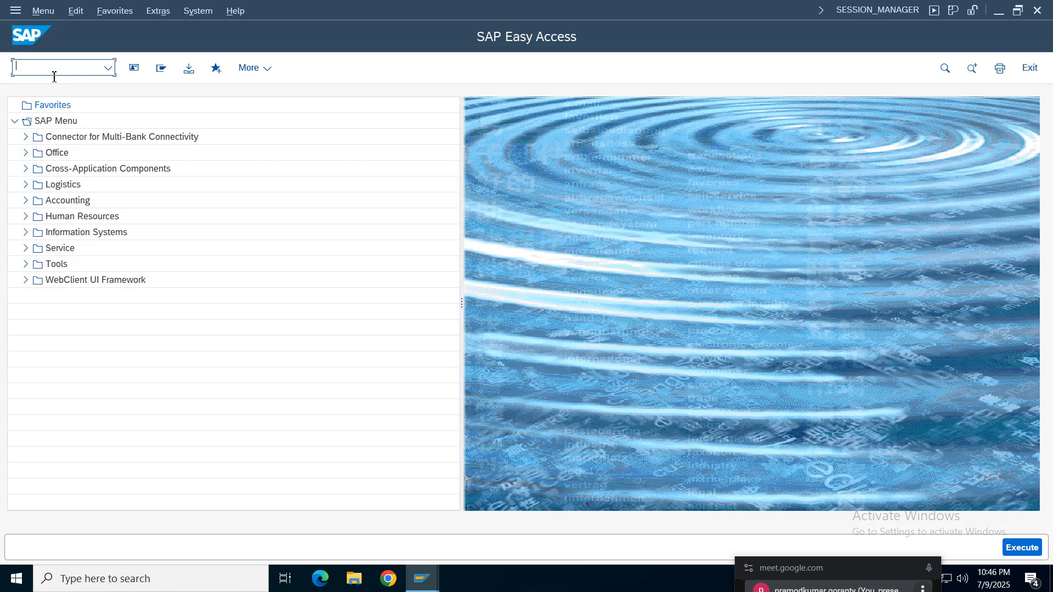
{"action": "type", "text": "obyc"}
{"action": "key", "text": "Return"}
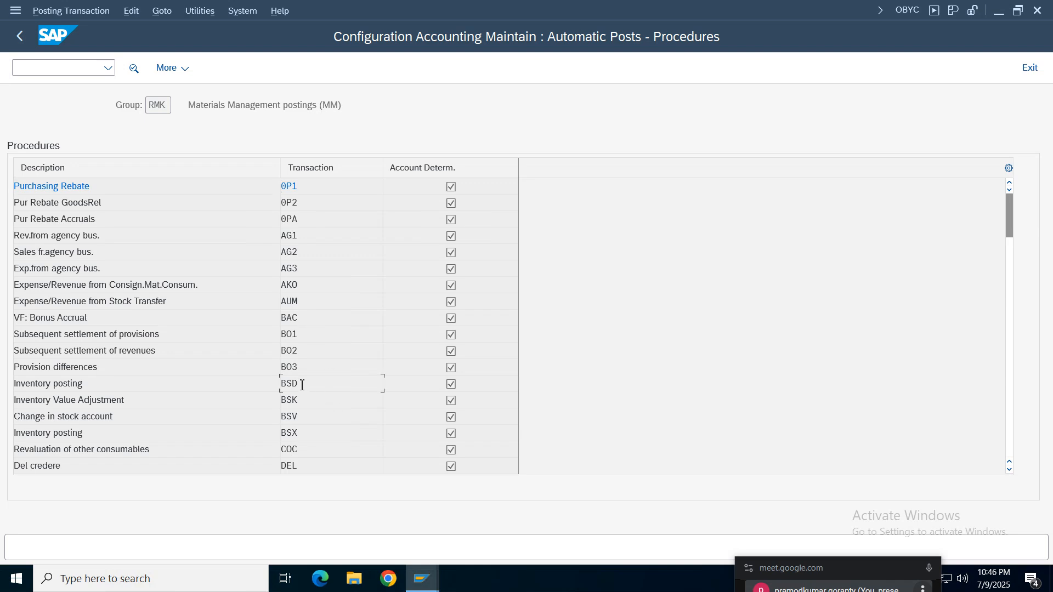
- Open the GR/IR clearing account procedure WRX from the procedures list for chart of accounts ACOA
{"action": "scroll", "coordinate": [299, 383], "scroll_direction": "down", "scroll_amount": 6}
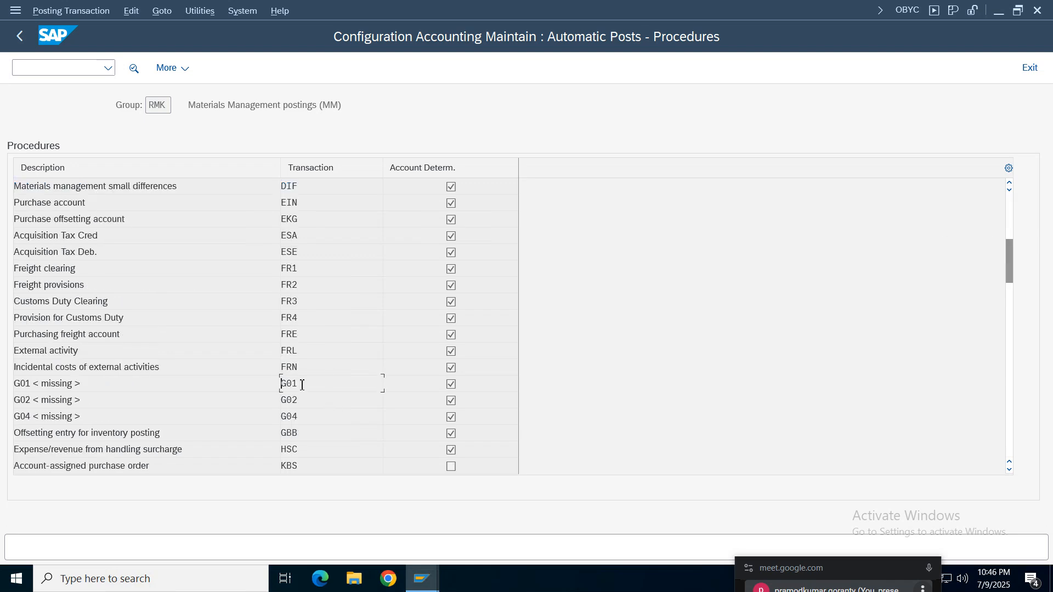
{"action": "scroll", "coordinate": [301, 385], "scroll_direction": "down", "scroll_amount": 12}
{"action": "scroll", "coordinate": [302, 385], "scroll_direction": "up", "scroll_amount": 6}
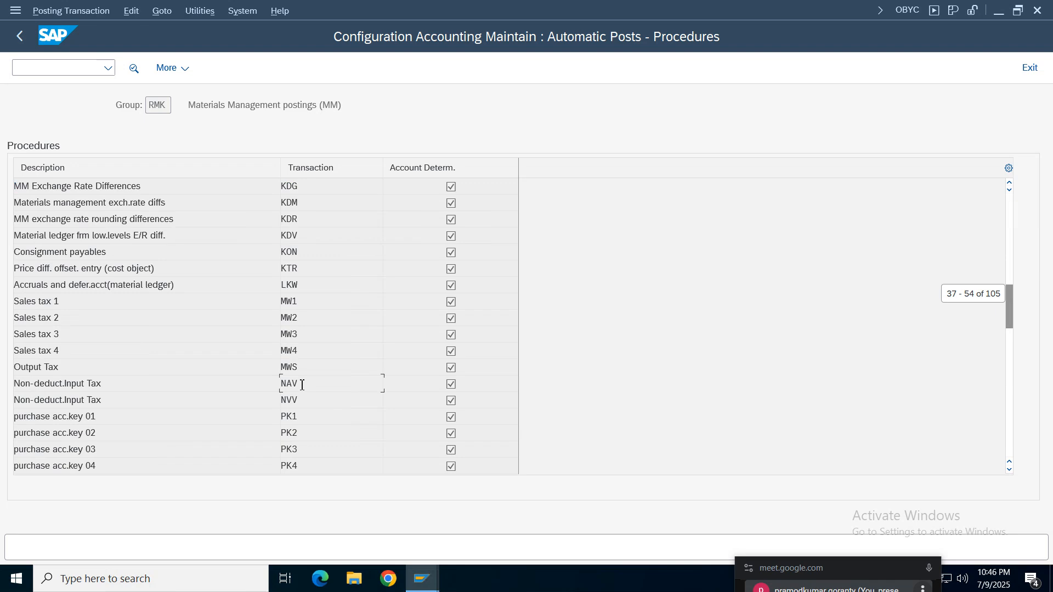
{"action": "scroll", "coordinate": [302, 385], "scroll_direction": "down", "scroll_amount": 6}
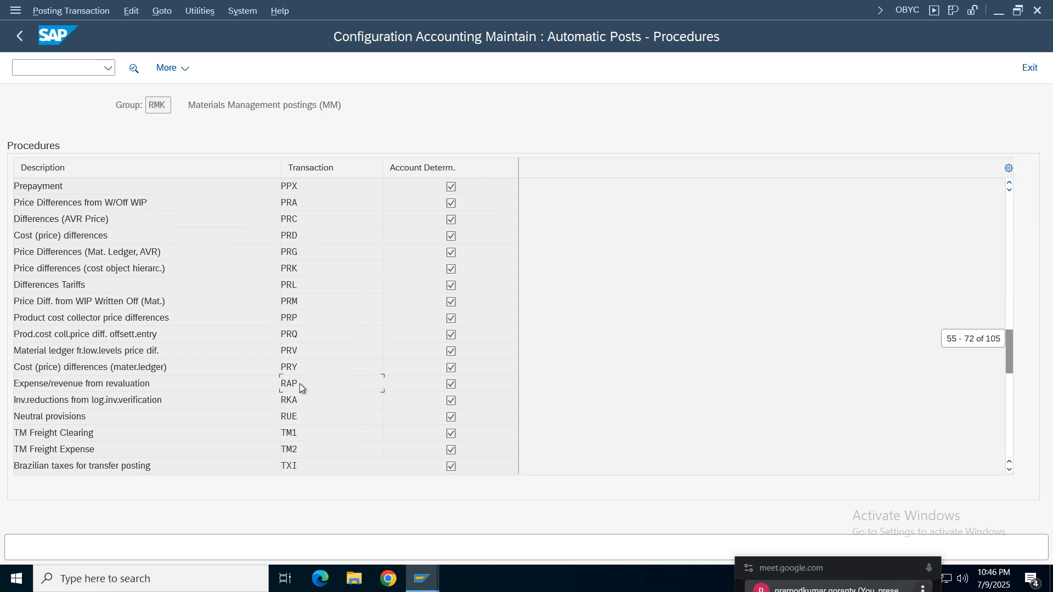
{"action": "scroll", "coordinate": [301, 385], "scroll_direction": "down", "scroll_amount": 6}
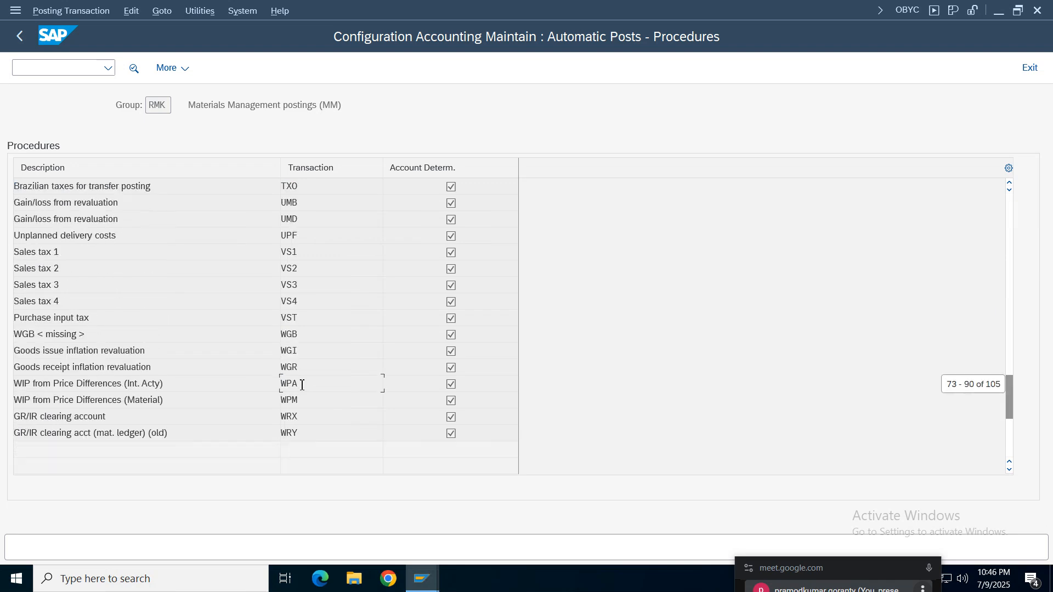
{"action": "left_click", "coordinate": [129, 422]}
{"action": "double_click", "coordinate": [295, 416]}
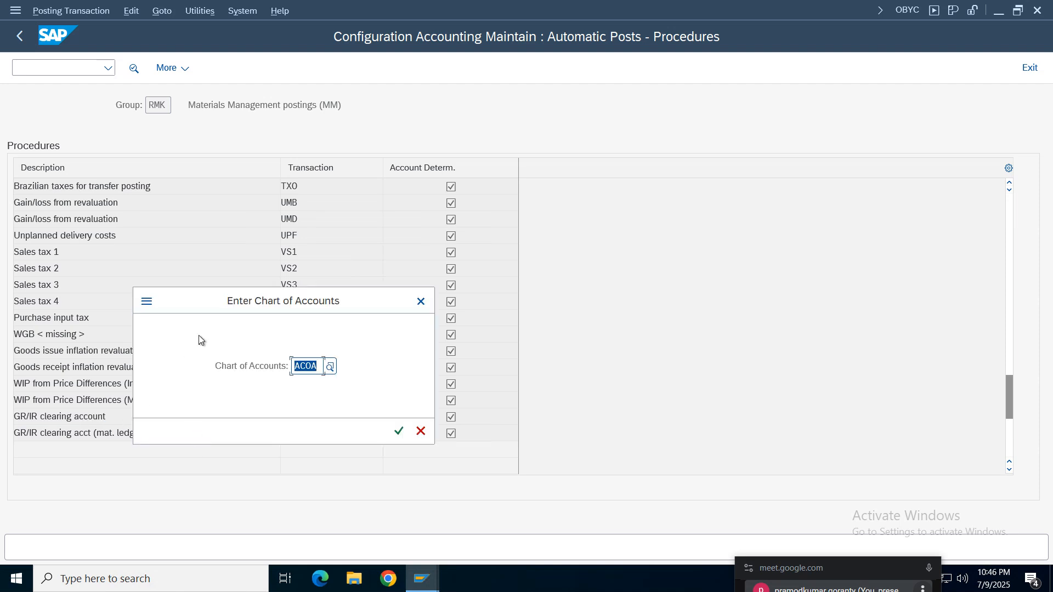
{"action": "left_click", "coordinate": [398, 431]}
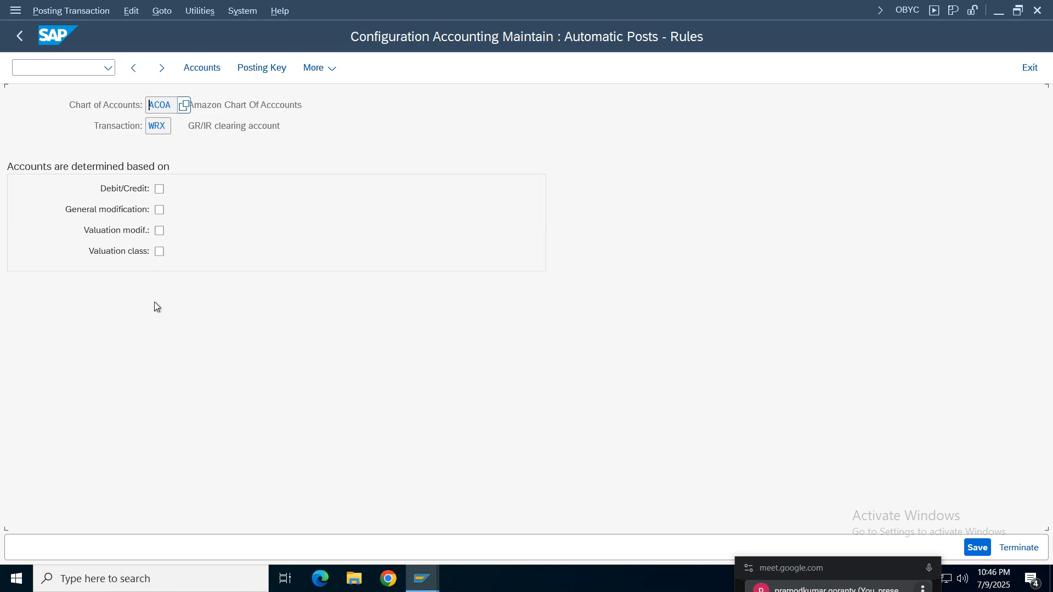
- Try to open the WRX procedure's account assignments, and return to the procedures list without saving the rules
{"action": "left_click", "coordinate": [19, 36]}
{"action": "left_click", "coordinate": [457, 329]}
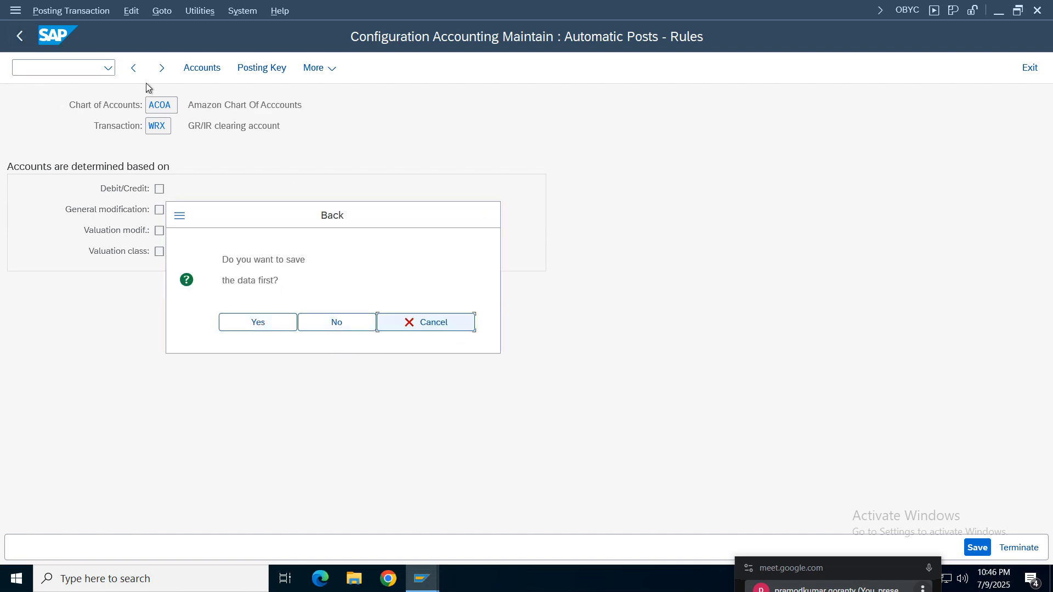
{"action": "left_click", "coordinate": [209, 68]}
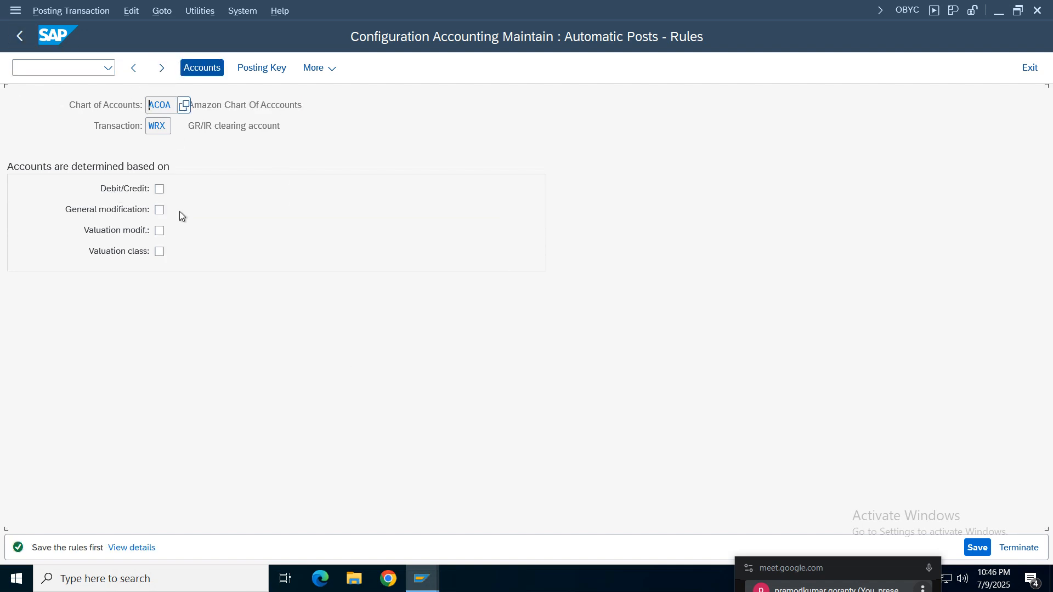
{"action": "left_click", "coordinate": [160, 12]}
{"action": "left_click", "coordinate": [164, 28]}
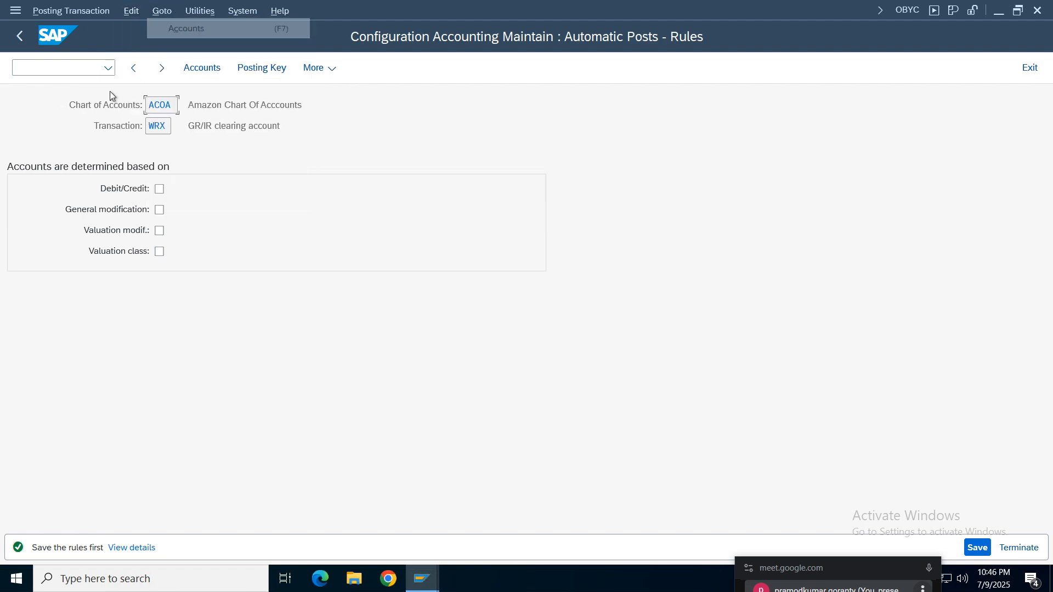
{"action": "left_click", "coordinate": [120, 11]}
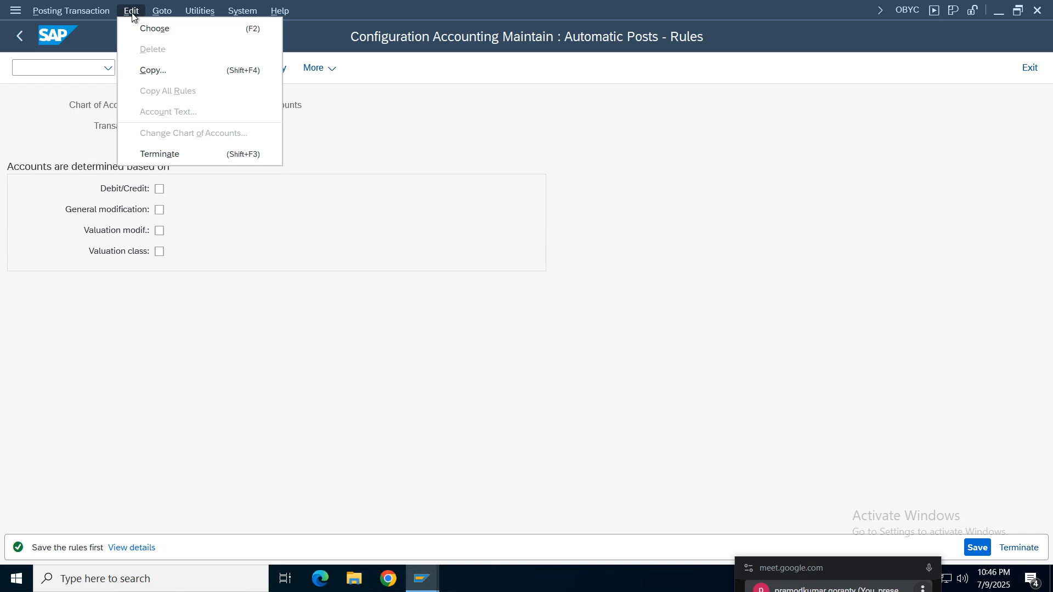
{"action": "left_click", "coordinate": [161, 29]}
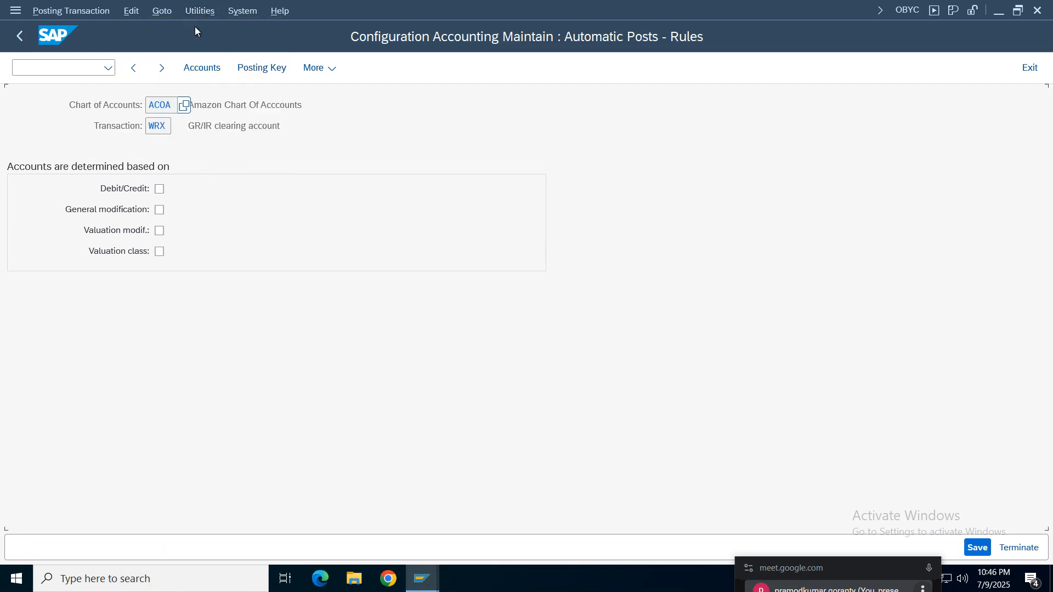
{"action": "left_click", "coordinate": [204, 11]}
{"action": "left_click", "coordinate": [20, 35]}
{"action": "left_click", "coordinate": [360, 322]}
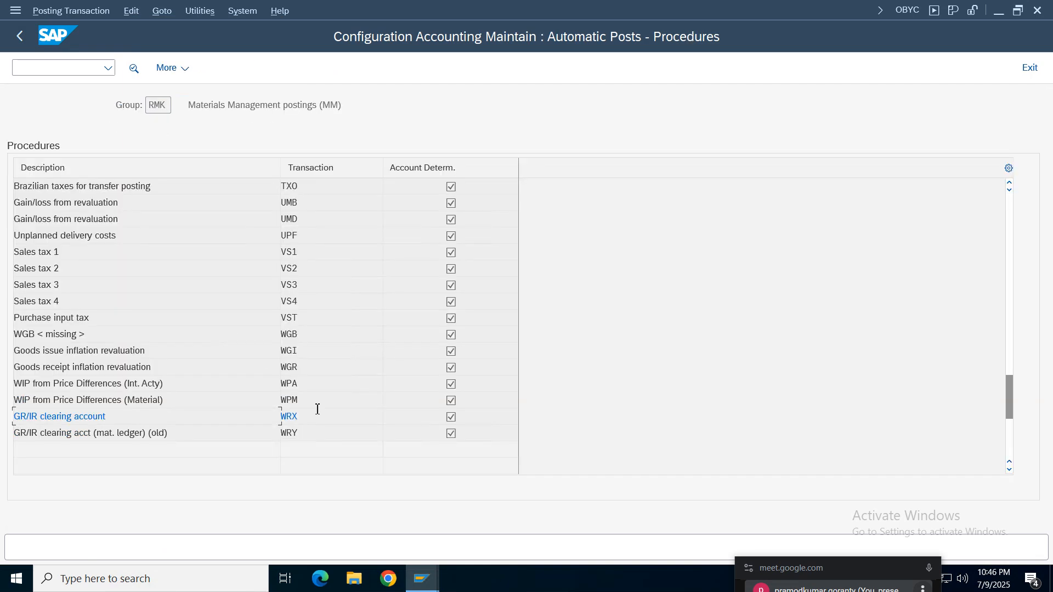
- Reopen the WRX rules, try to open the accounts again, and check the available commands for changing the chart of accounts
{"action": "double_click", "coordinate": [300, 418]}
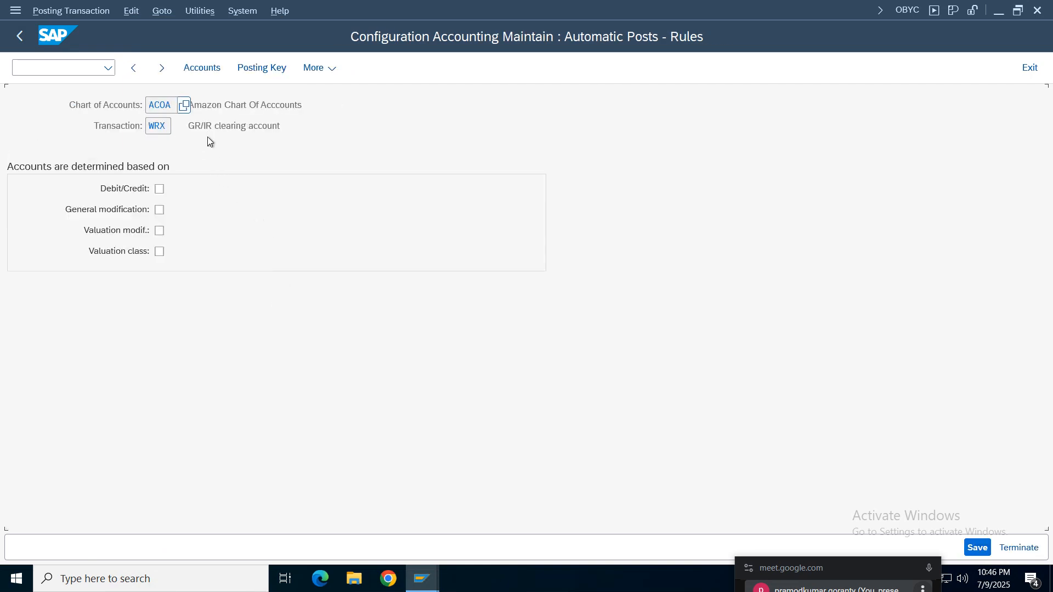
{"action": "left_click", "coordinate": [248, 106]}
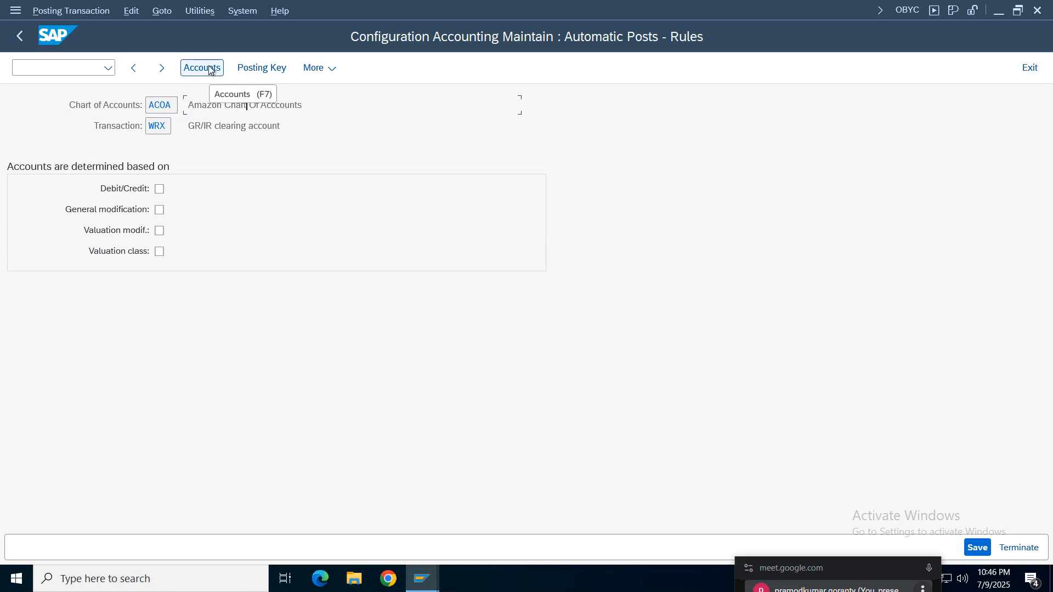
{"action": "key", "text": "ctrl+a"}
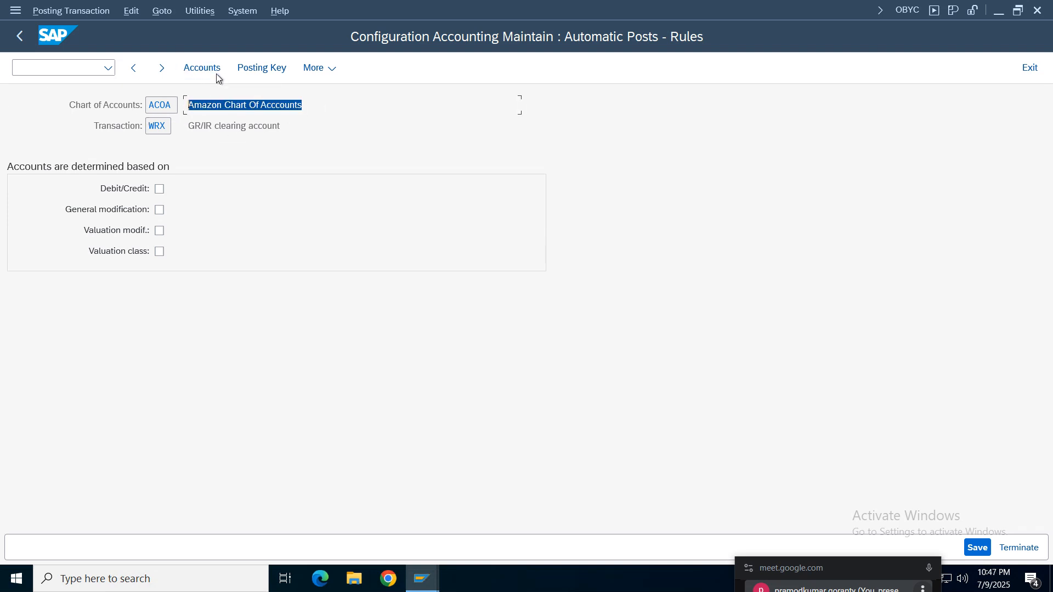
{"action": "left_click", "coordinate": [203, 69]}
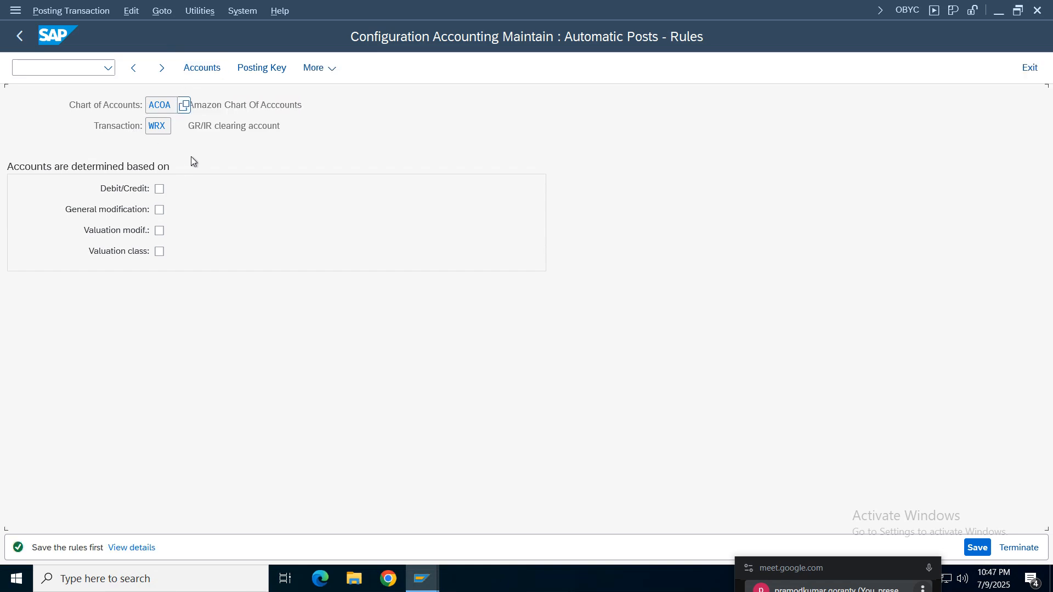
{"action": "left_click", "coordinate": [163, 16]}
{"action": "mouse_move", "coordinate": [132, 17]}
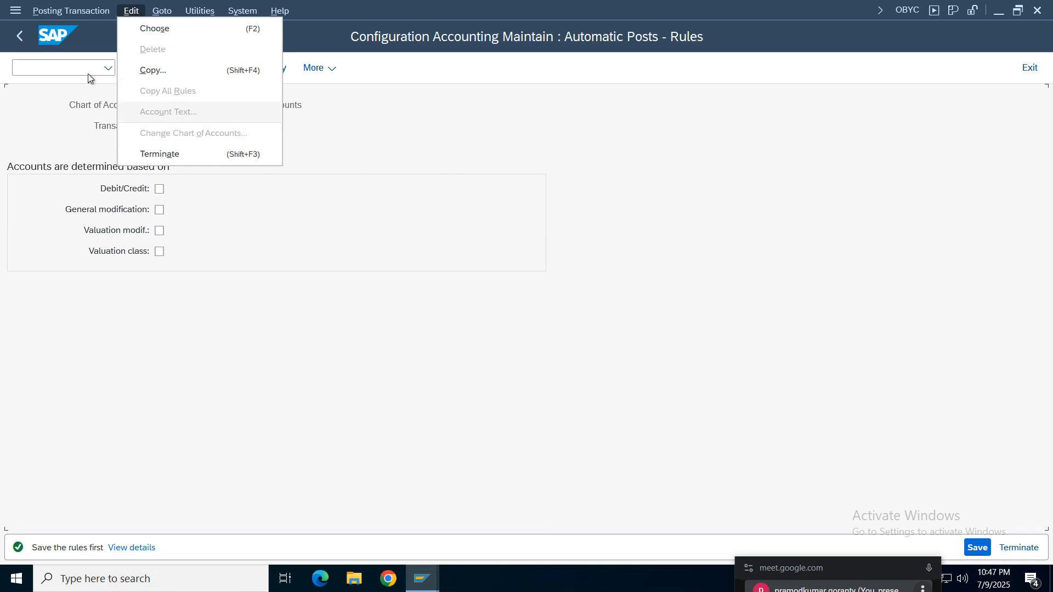
{"action": "left_click", "coordinate": [433, 181]}
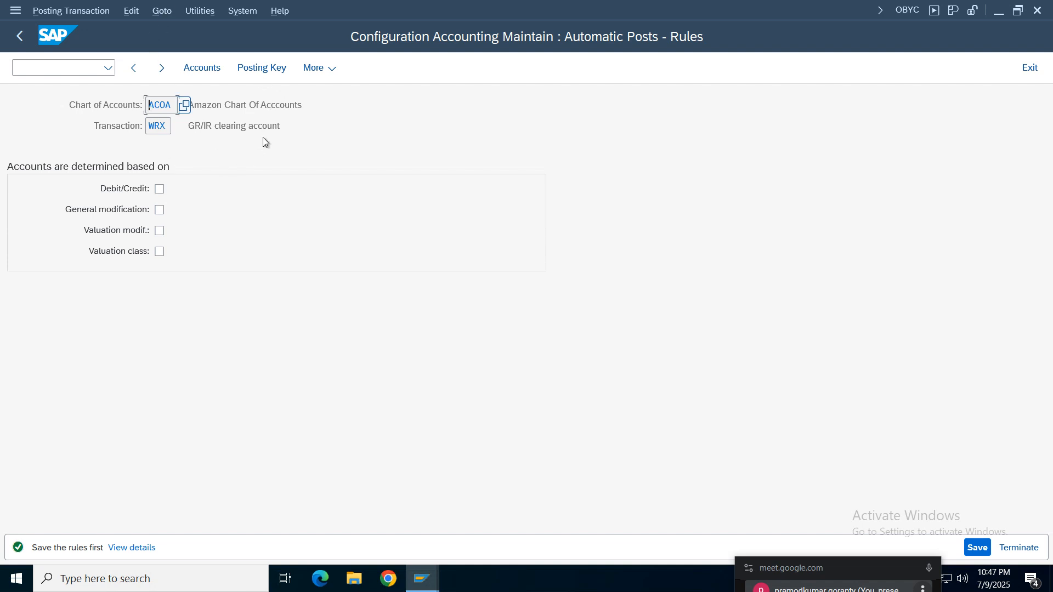
{"action": "left_click_drag", "start_coordinate": [331, 129], "coordinate": [154, 89]}
{"action": "left_click", "coordinate": [131, 11]}
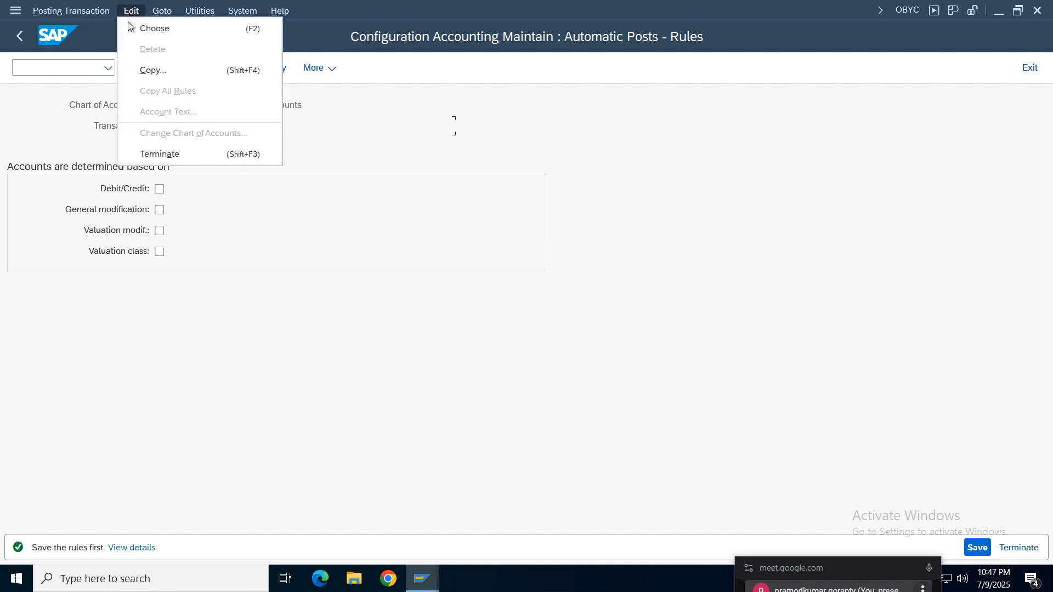
{"action": "left_click", "coordinate": [630, 146]}
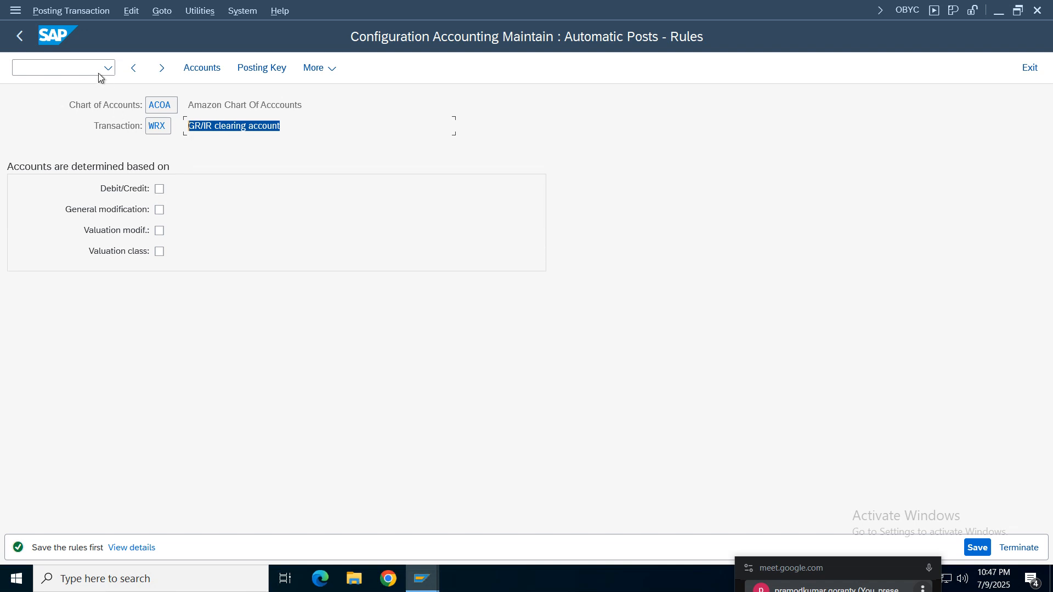
- Leave the WRX rules for another procedure without saving and reopen the Materials Management postings (MM) group
{"action": "left_click", "coordinate": [71, 11]}
{"action": "left_click", "coordinate": [419, 272]}
{"action": "left_click", "coordinate": [68, 11]}
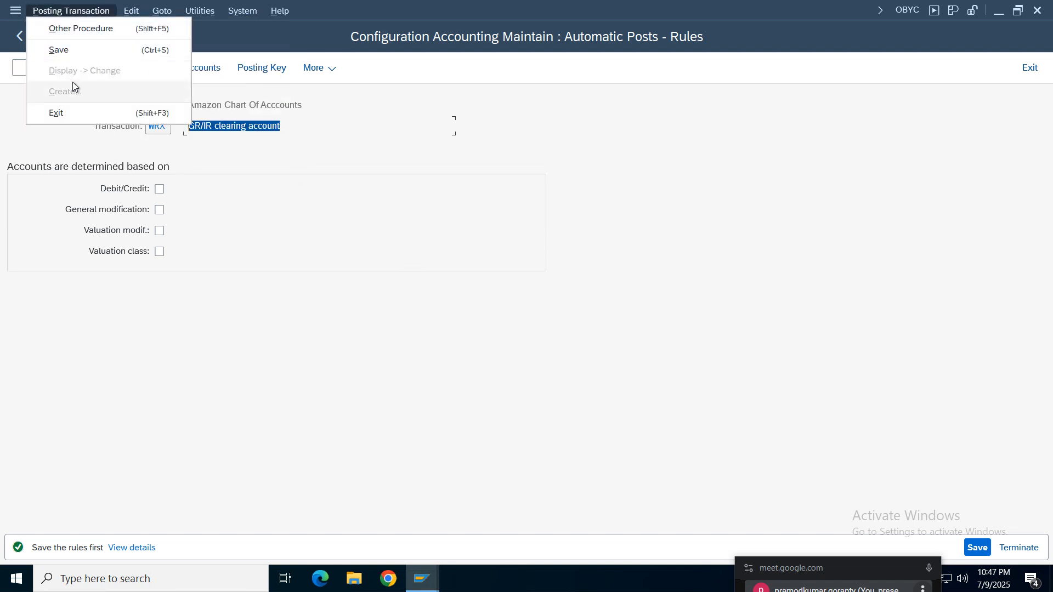
{"action": "left_click", "coordinate": [74, 30]}
{"action": "left_click", "coordinate": [239, 363]}
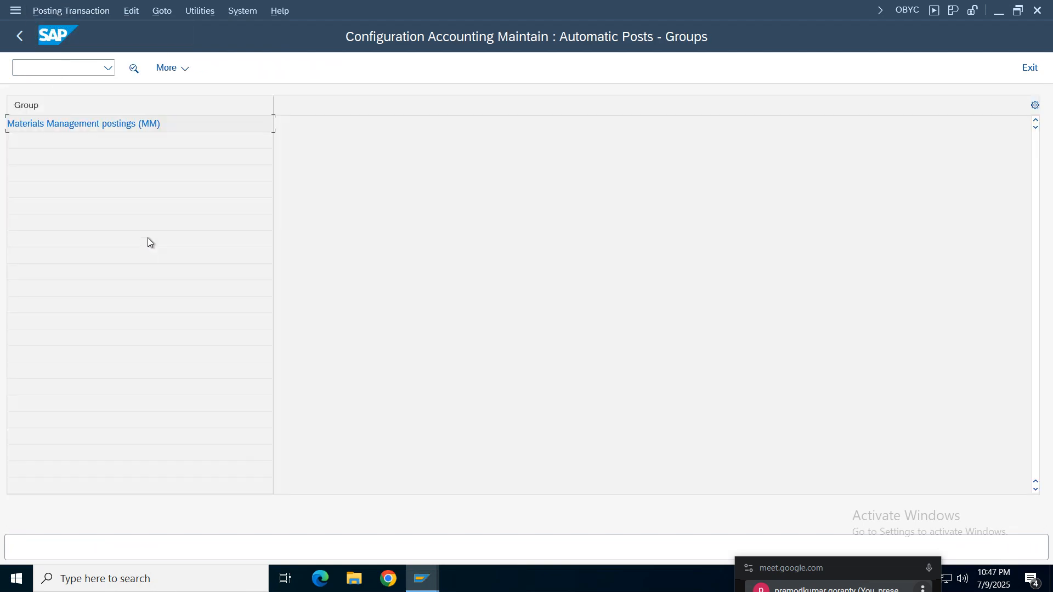
{"action": "double_click", "coordinate": [80, 125]}
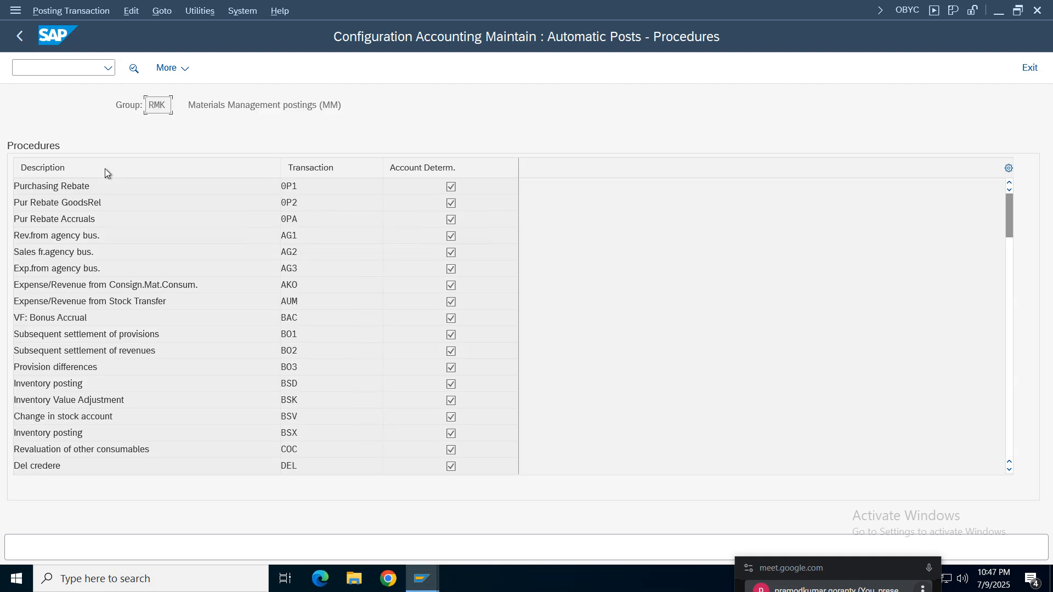
- Open the WRX procedure from the list again and try to go to its accounts
{"action": "left_click", "coordinate": [161, 11]}
{"action": "left_click", "coordinate": [699, 124]}
{"action": "scroll", "coordinate": [338, 397], "scroll_direction": "down", "scroll_amount": 20}
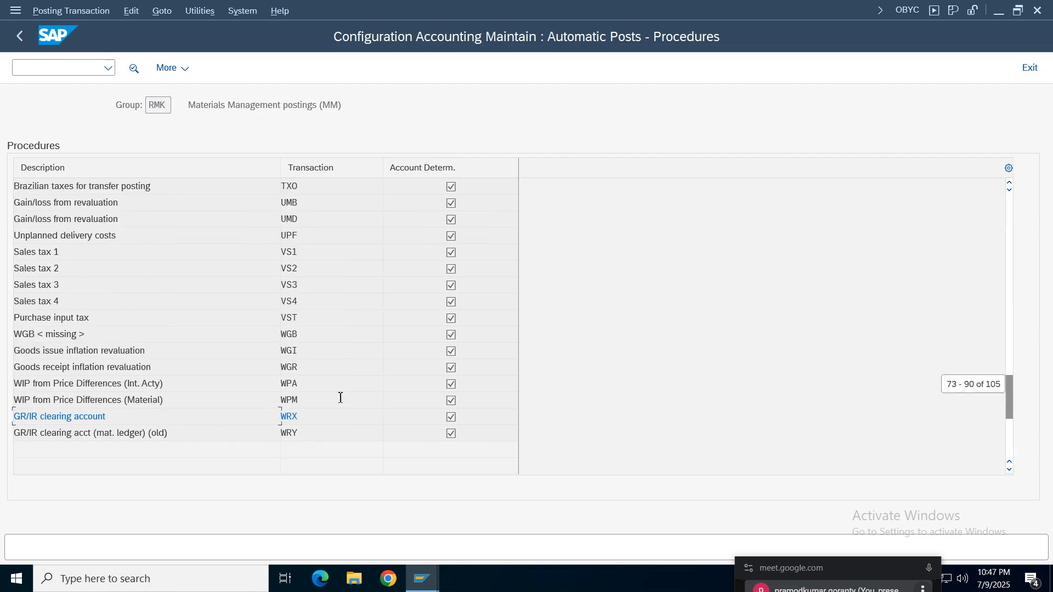
{"action": "double_click", "coordinate": [298, 418]}
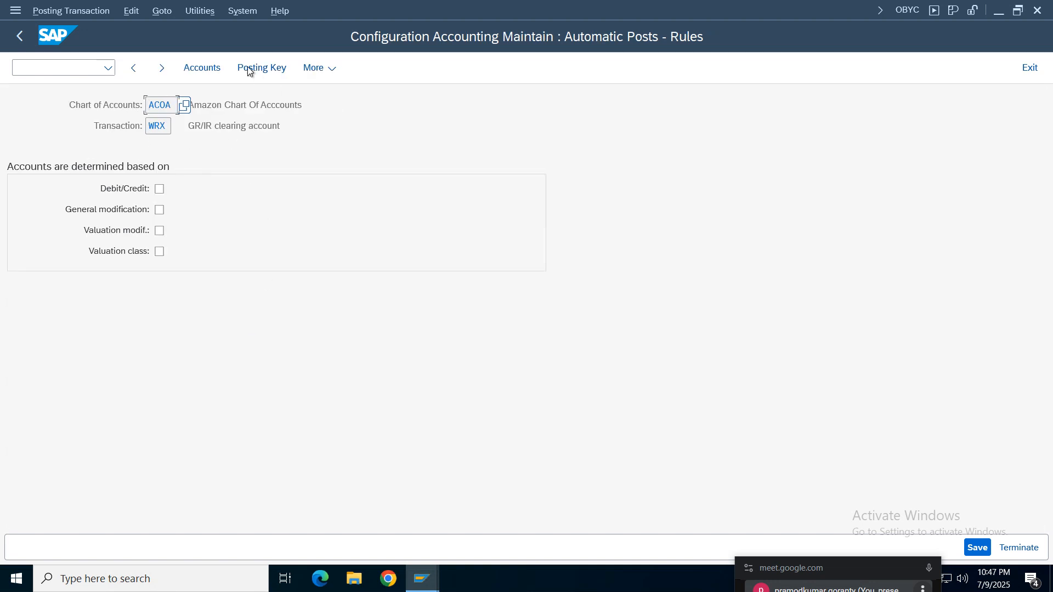
{"action": "left_click", "coordinate": [160, 11]}
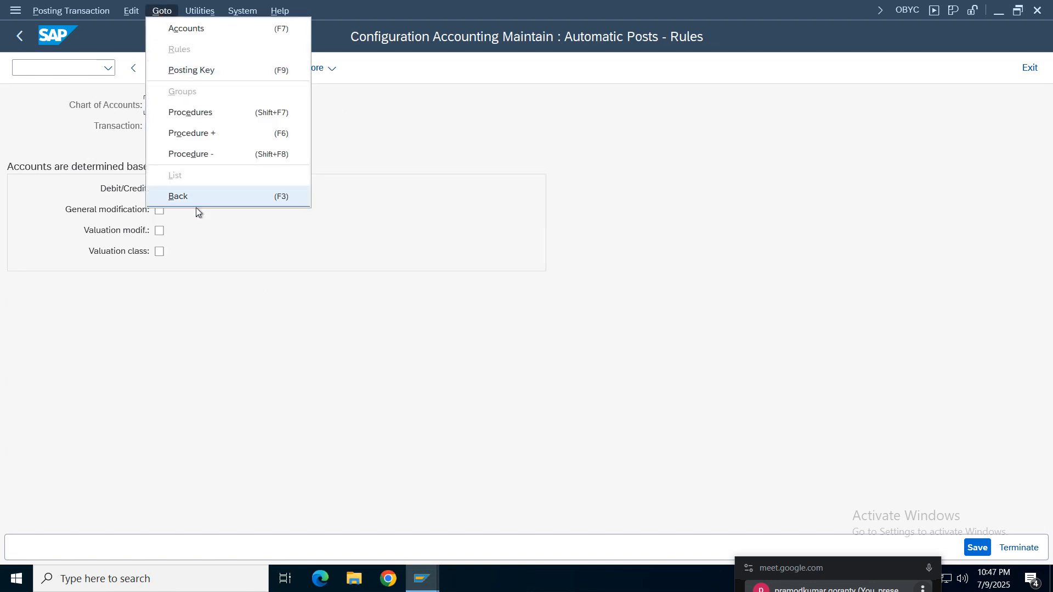
{"action": "left_click", "coordinate": [184, 30]}
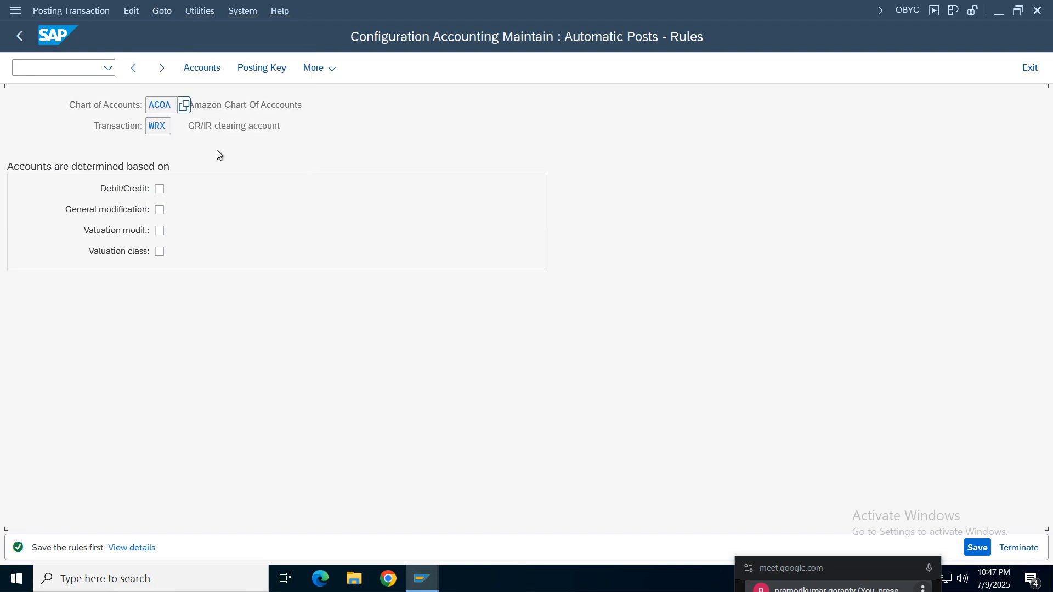
- View the WRX procedure's posting keys without saving the rules, try its accounts from there, and return to the rules
{"action": "left_click", "coordinate": [160, 11]}
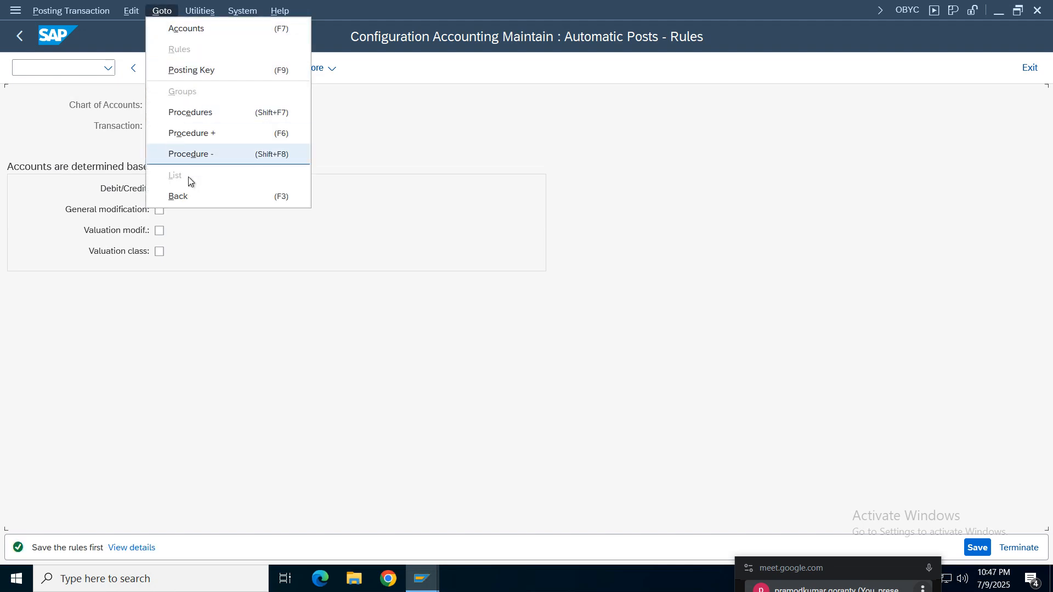
{"action": "left_click", "coordinate": [129, 15]}
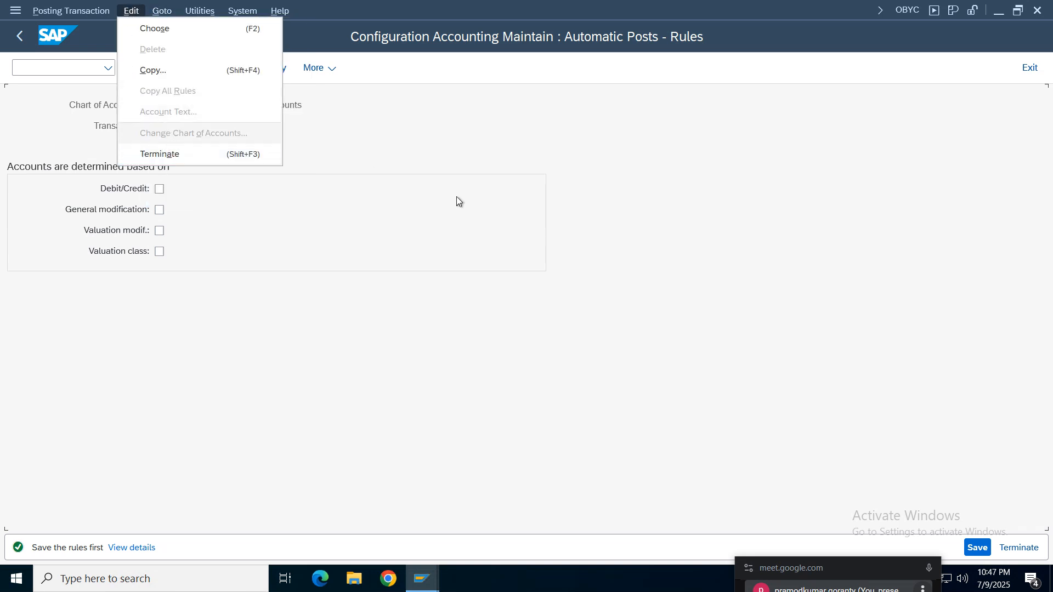
{"action": "left_click", "coordinate": [322, 189]}
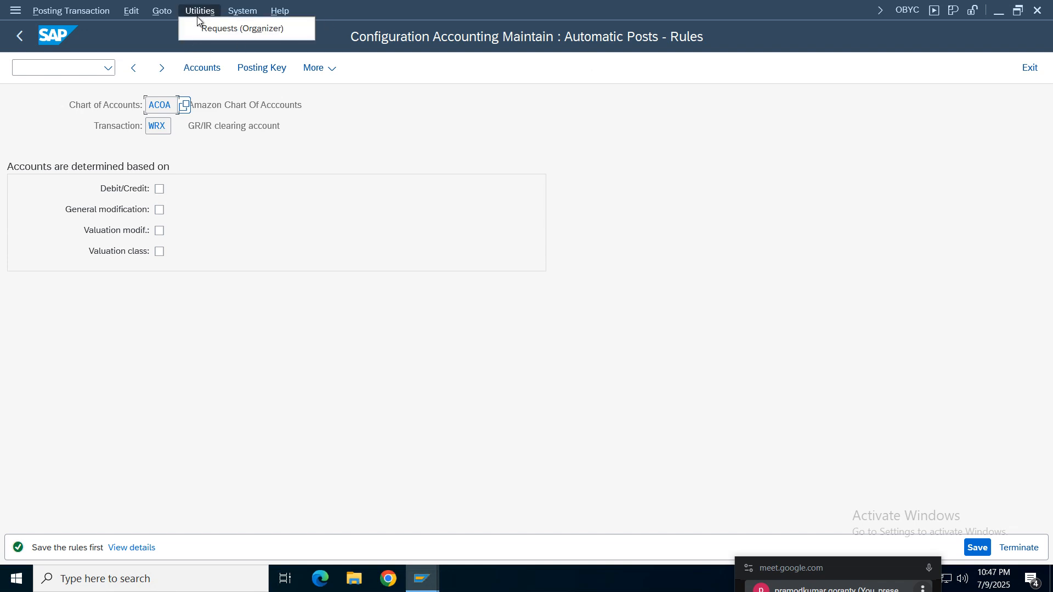
{"action": "left_click", "coordinate": [160, 11]}
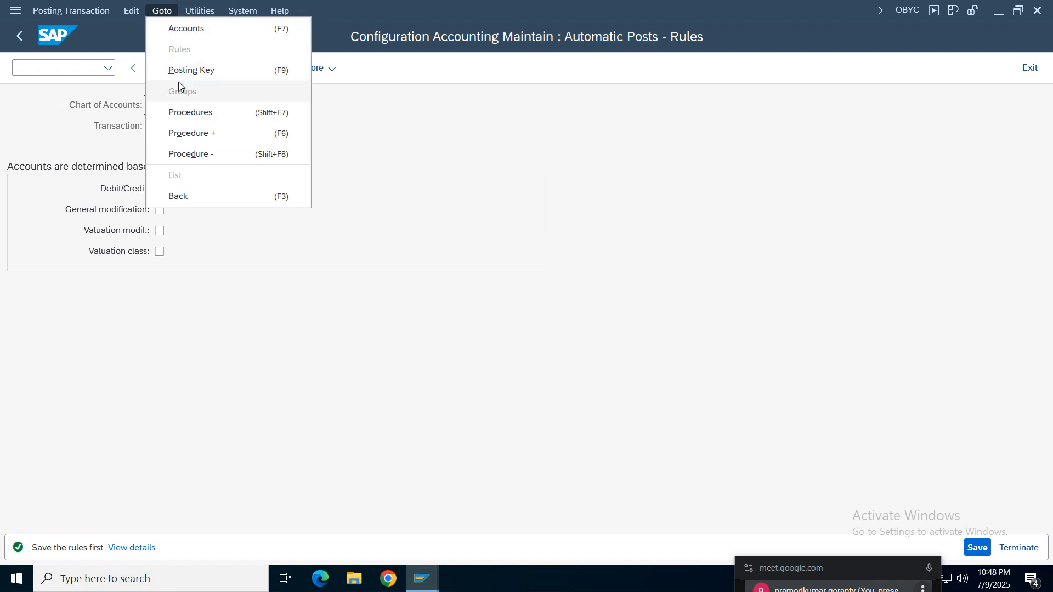
{"action": "left_click", "coordinate": [189, 71]}
{"action": "left_click", "coordinate": [345, 323]}
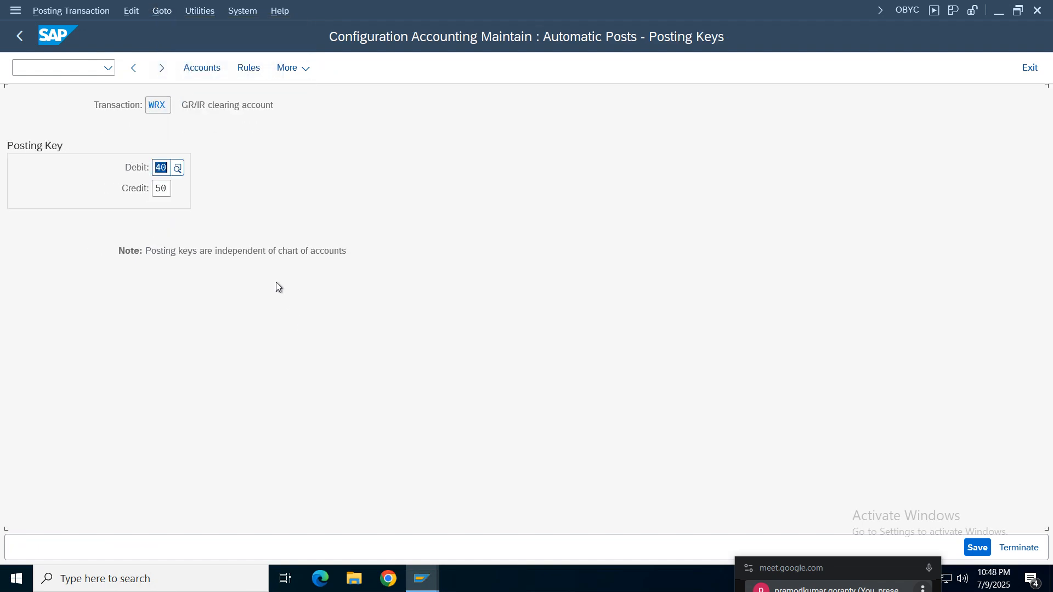
{"action": "left_click", "coordinate": [199, 73]}
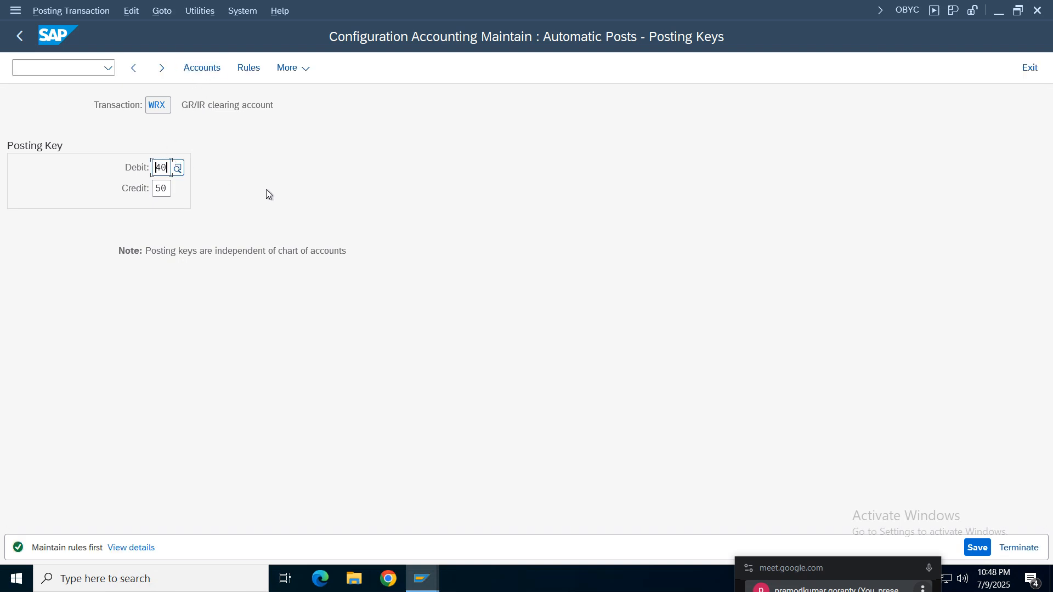
{"action": "left_click", "coordinate": [250, 69]}
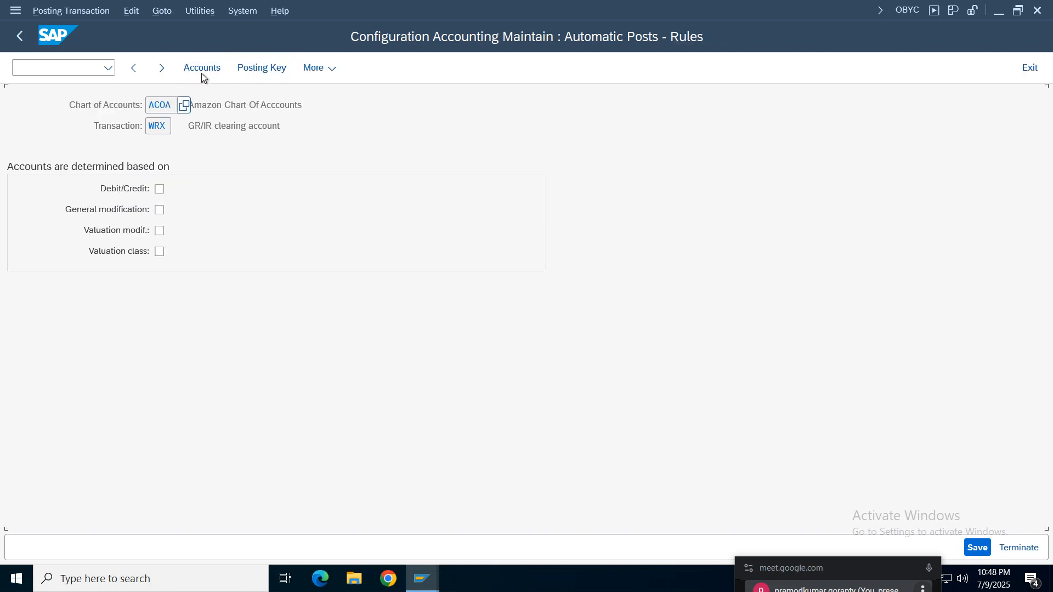
- Try to open the WRX accounts once more, and terminate the configuration back to SAP Easy Access
{"action": "left_click", "coordinate": [201, 73]}
{"action": "left_click", "coordinate": [154, 12]}
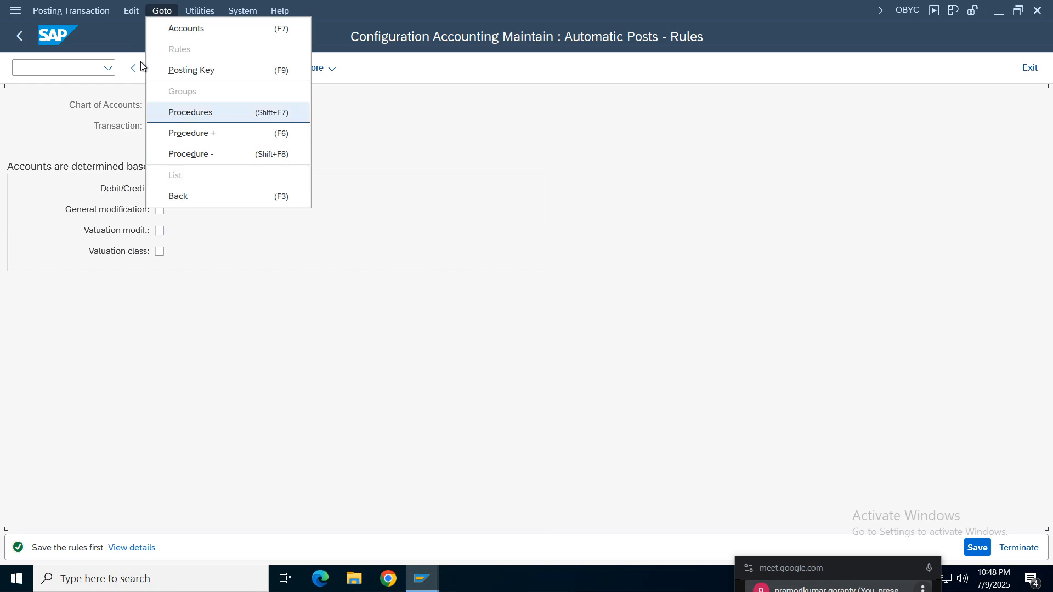
{"action": "left_click", "coordinate": [132, 12]}
{"action": "left_click", "coordinate": [131, 11]}
{"action": "left_click", "coordinate": [166, 149]}
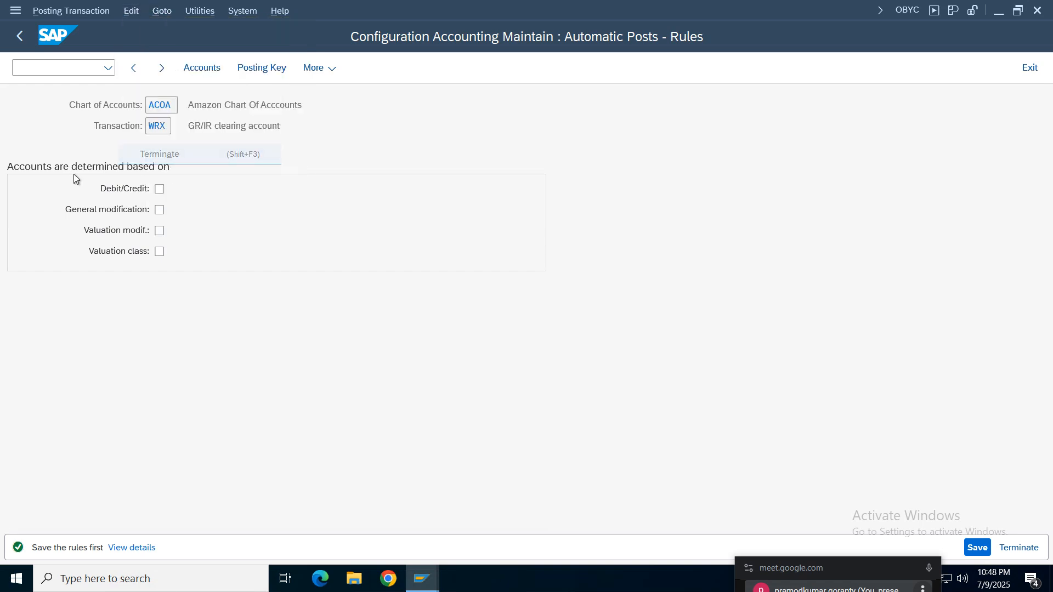
{"action": "left_click", "coordinate": [254, 364]}
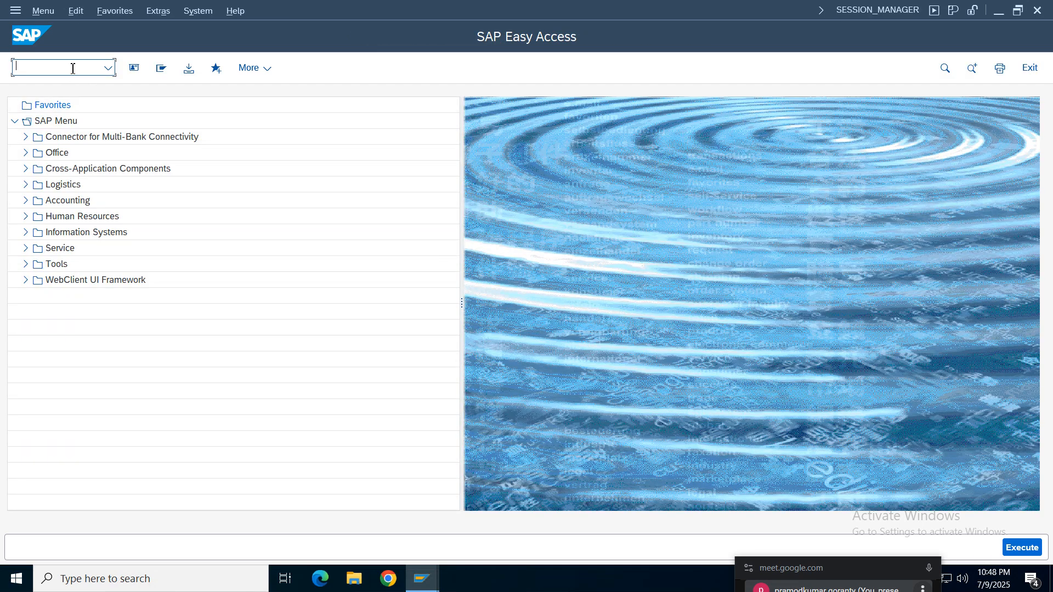
- Close the Display G/L Account Centrally, Change Organization and Create Purchase Order windows, and return to the SAP Easy Access window
{"action": "left_click", "coordinate": [406, 565]}
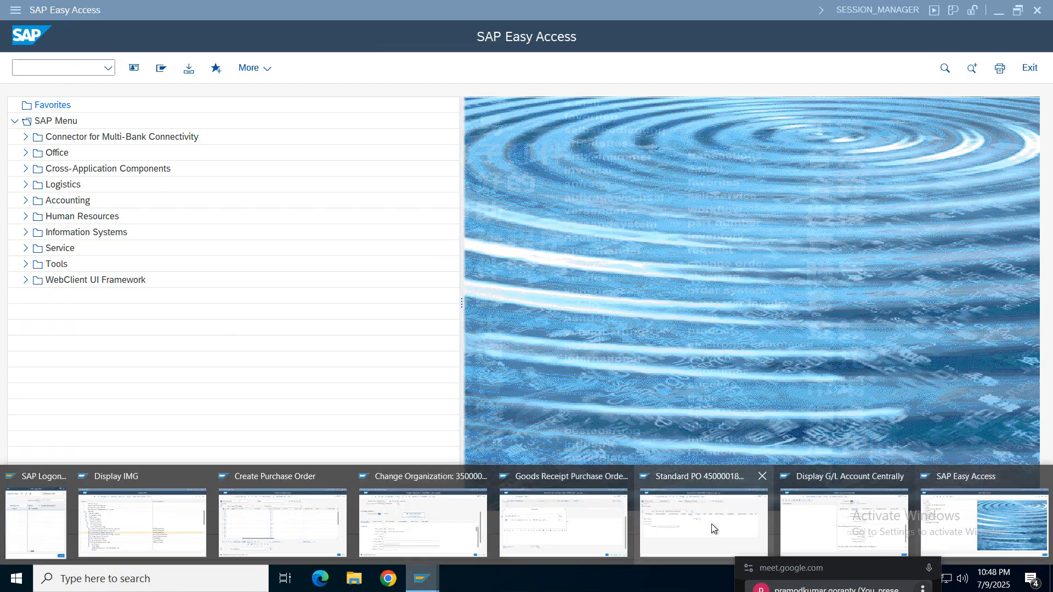
{"action": "mouse_move", "coordinate": [870, 505]}
{"action": "left_click", "coordinate": [902, 476]}
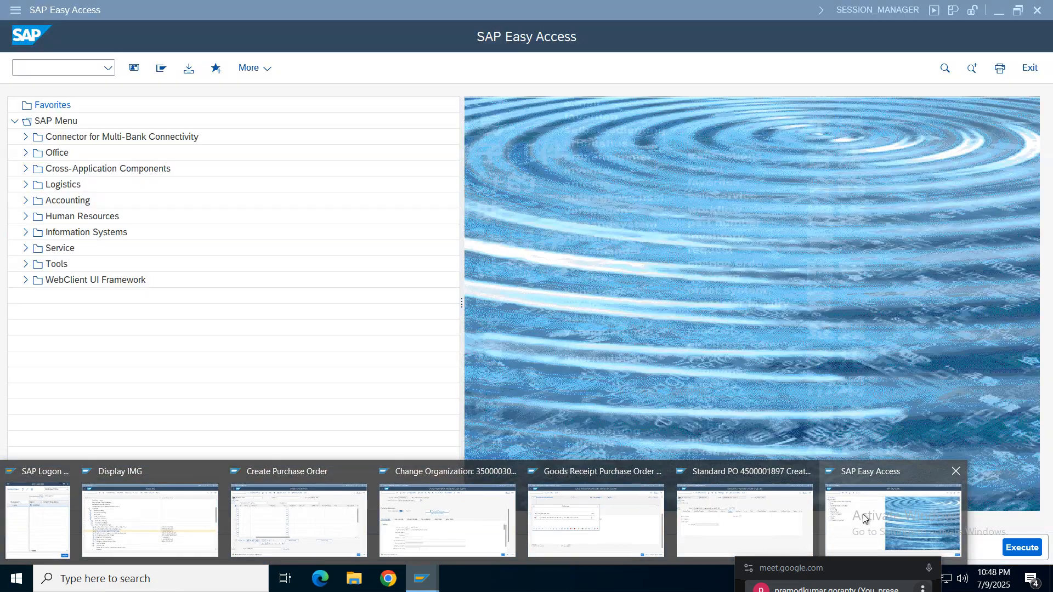
{"action": "mouse_move", "coordinate": [630, 528]}
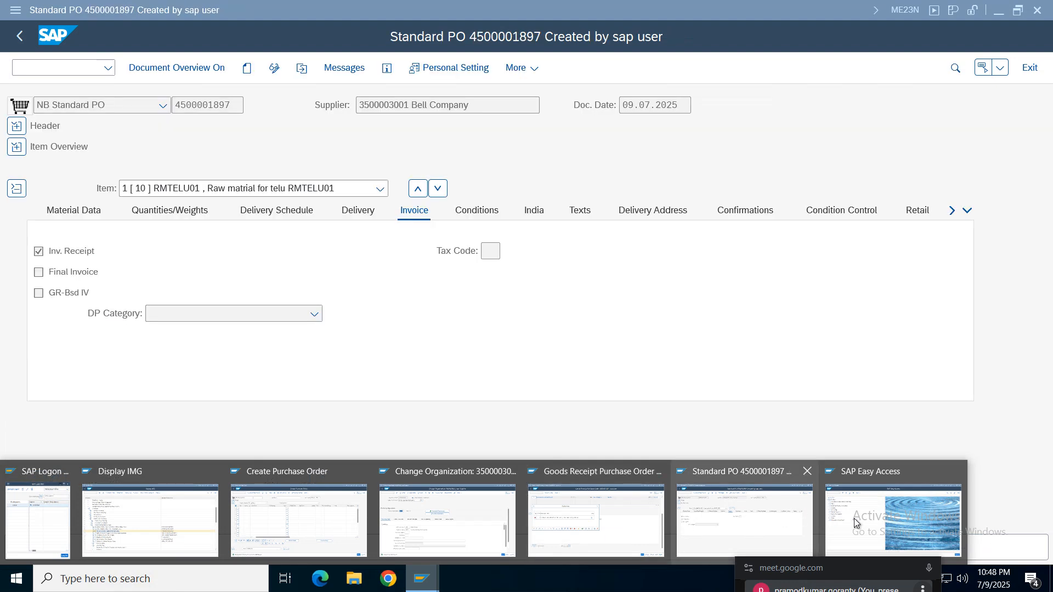
{"action": "mouse_move", "coordinate": [464, 529]}
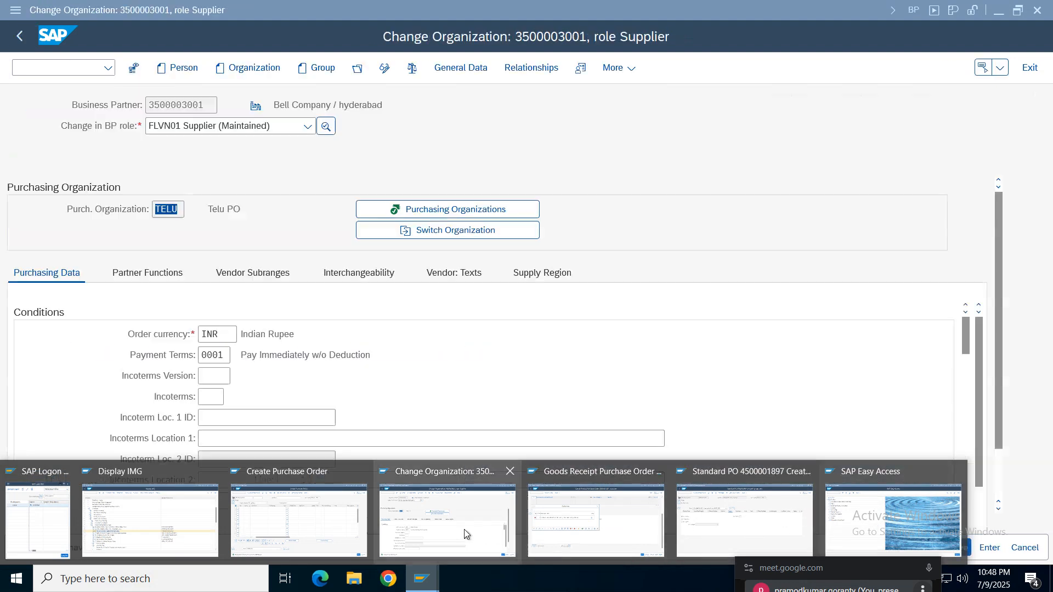
{"action": "middle_click", "coordinate": [433, 497]}
{"action": "left_click", "coordinate": [372, 472]}
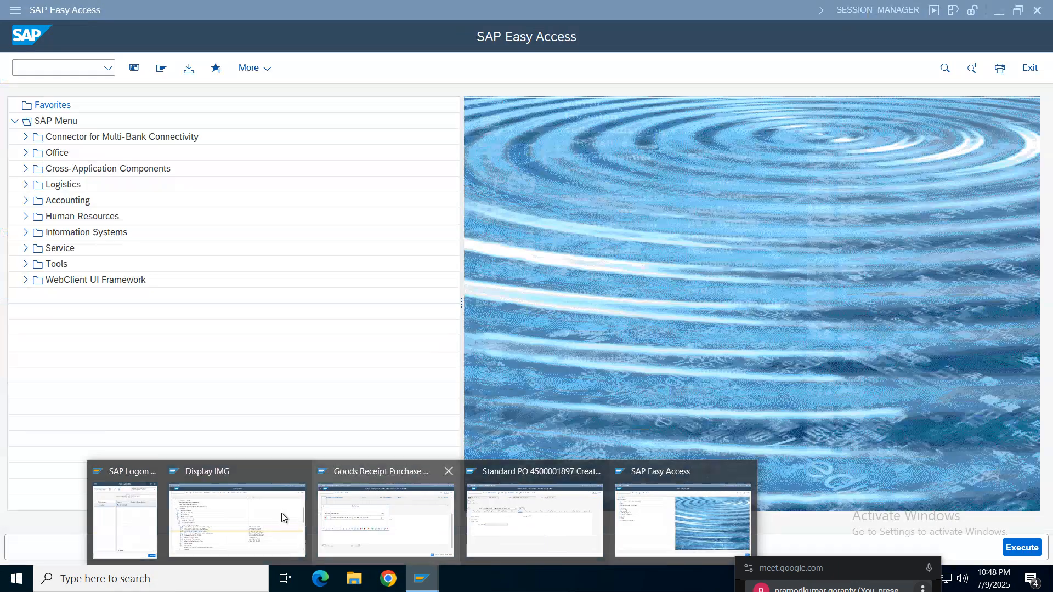
{"action": "left_click", "coordinate": [641, 518]}
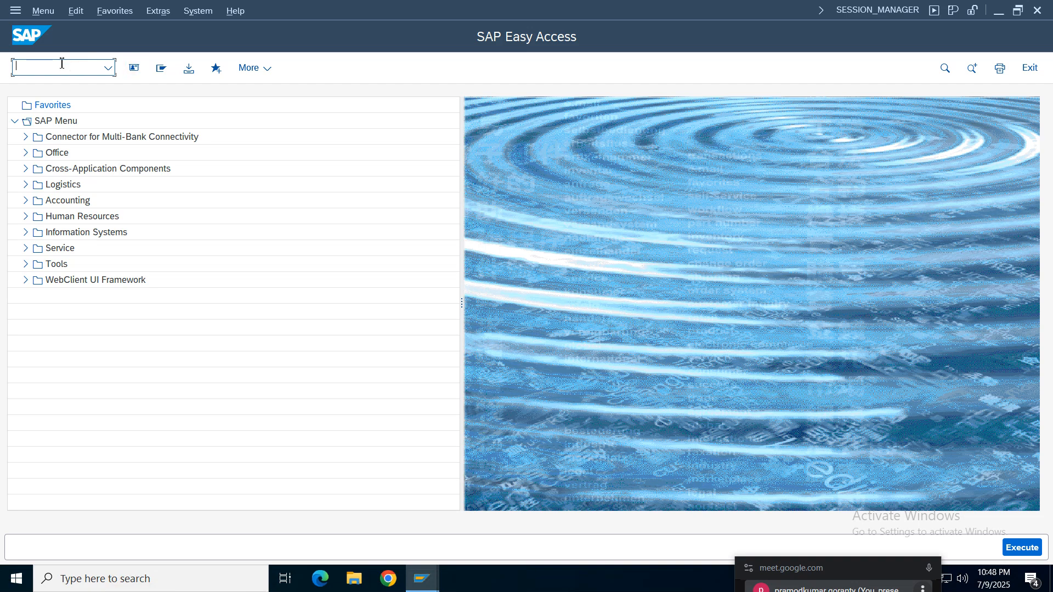
- Start transaction OBYC and open the VF: Bonus Accrual (BAC) procedure with chart of accounts TCOA
{"action": "type", "text": "obyc"}
{"action": "key", "text": "Return"}
{"action": "double_click", "coordinate": [319, 317]}
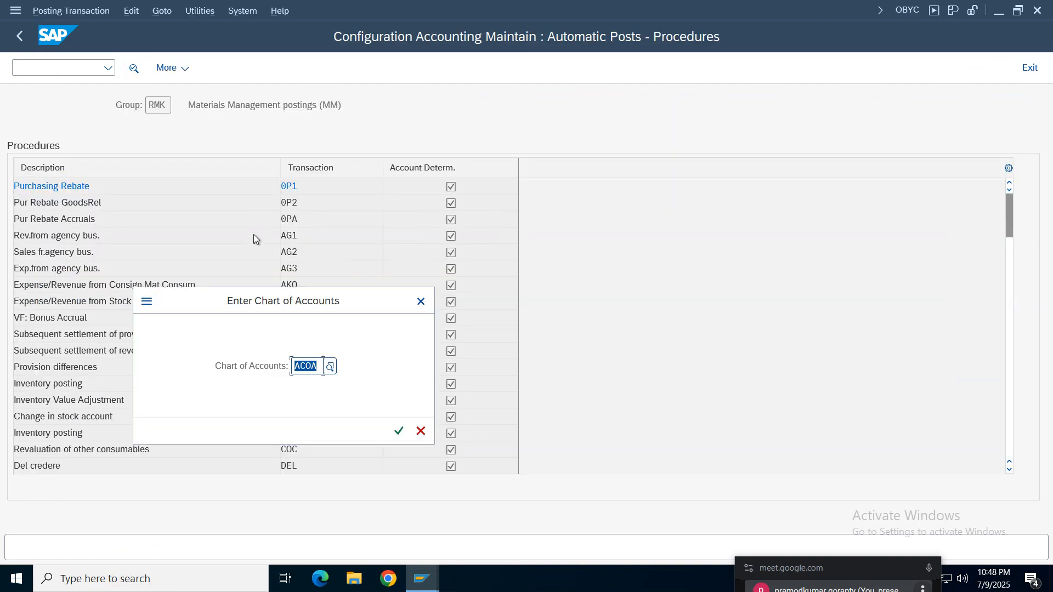
{"action": "key", "text": "BackSpace"}
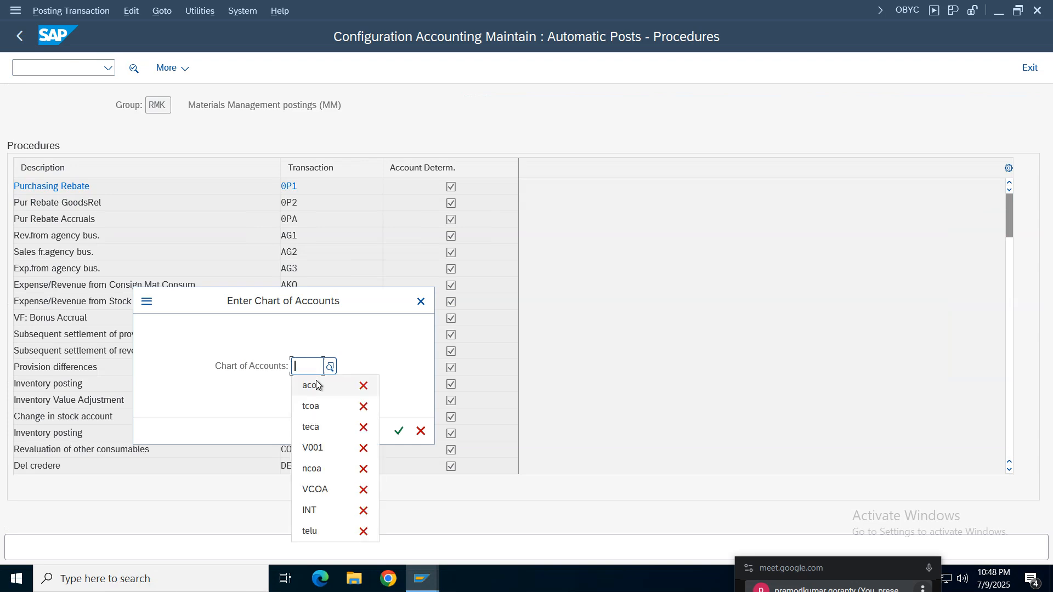
{"action": "type", "text": "tcoa"}
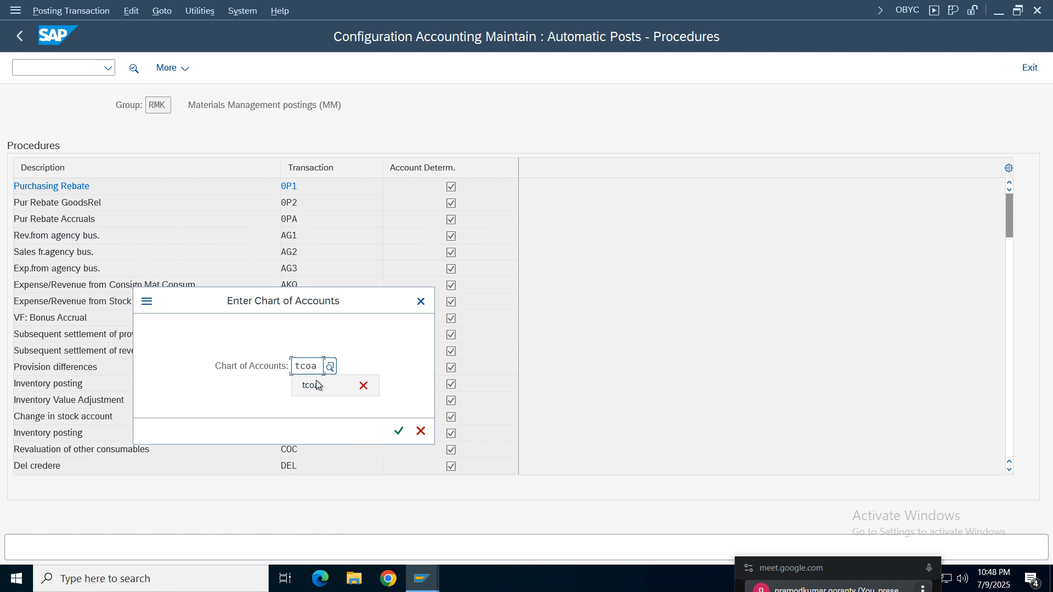
{"action": "key", "text": "Return"}
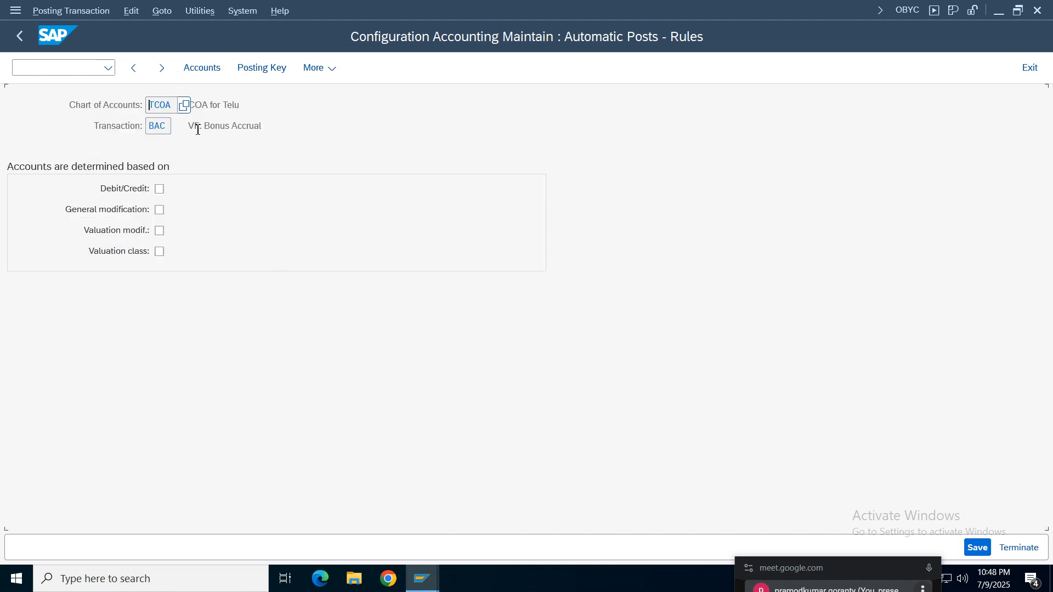
- Leave the BAC rules without saving and open the GR/IR clearing account (WRX) procedure
{"action": "key", "text": "Tab"}
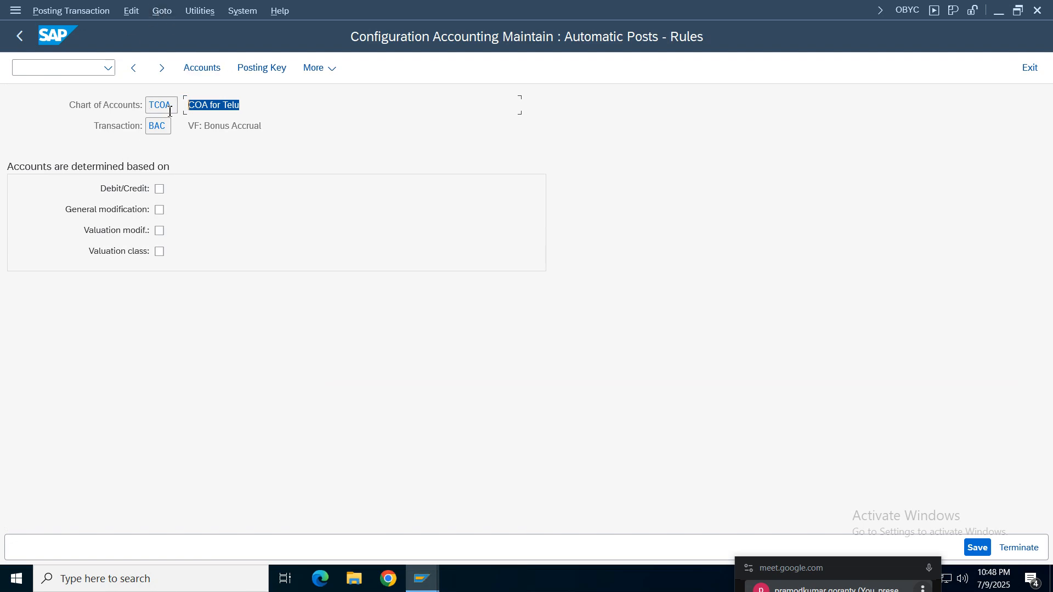
{"action": "left_click", "coordinate": [19, 36]}
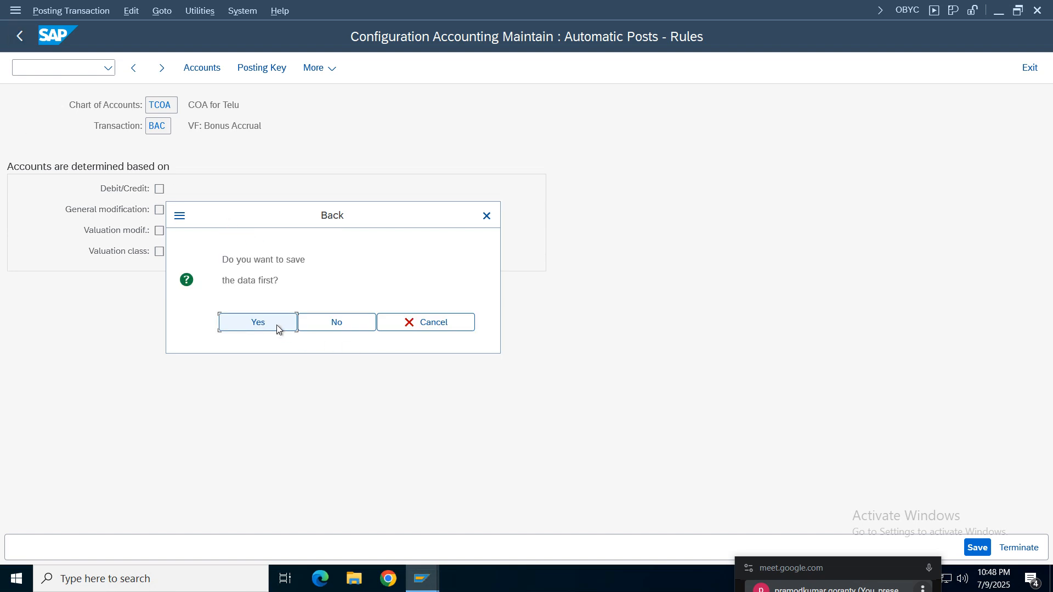
{"action": "left_click", "coordinate": [324, 323]}
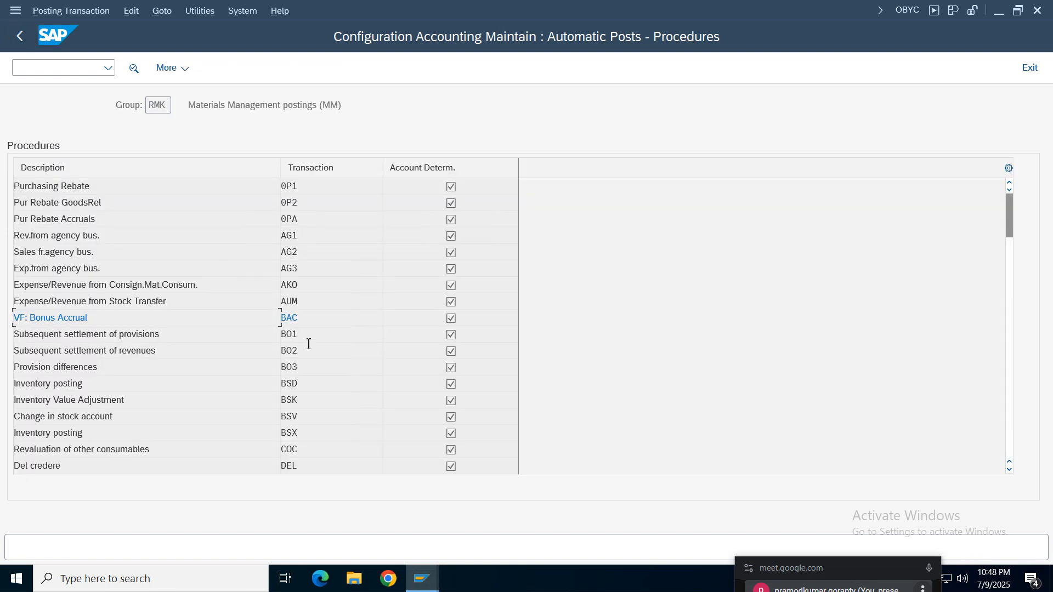
{"action": "scroll", "coordinate": [297, 403], "scroll_direction": "down", "scroll_amount": 3}
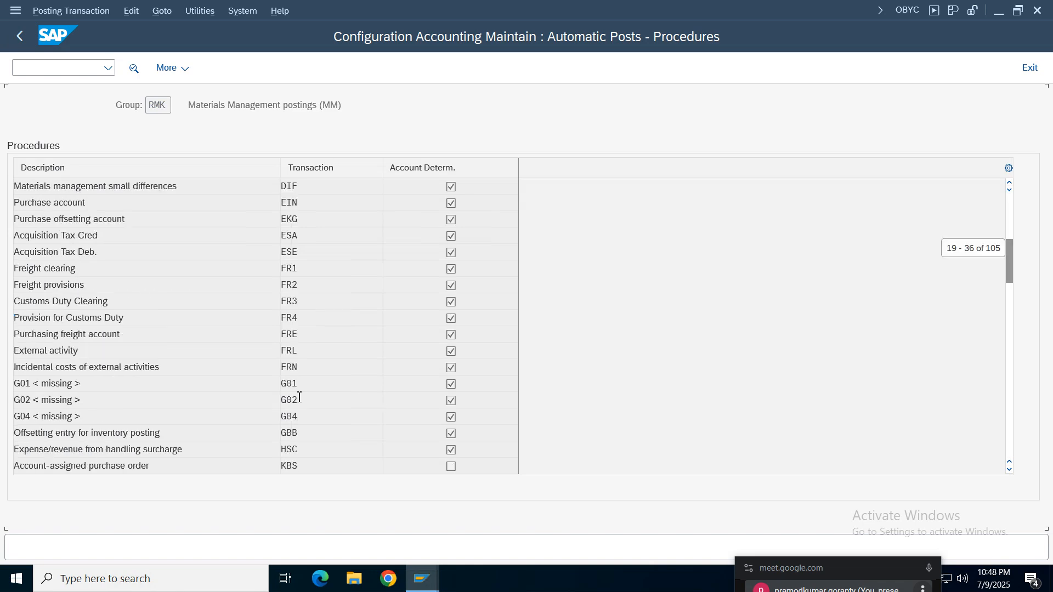
{"action": "scroll", "coordinate": [298, 396], "scroll_direction": "down", "scroll_amount": 3}
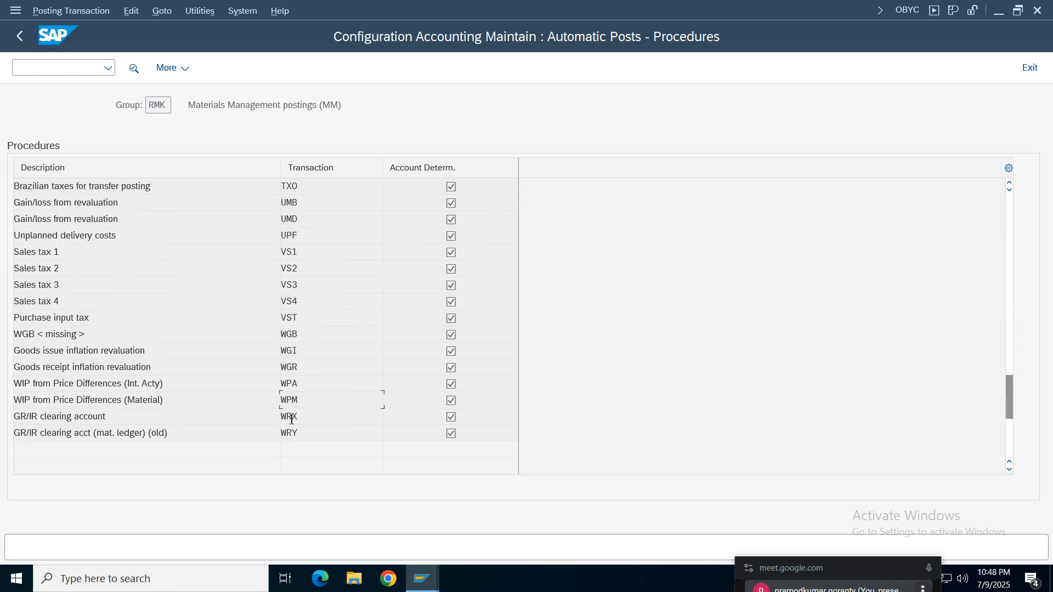
{"action": "double_click", "coordinate": [289, 416]}
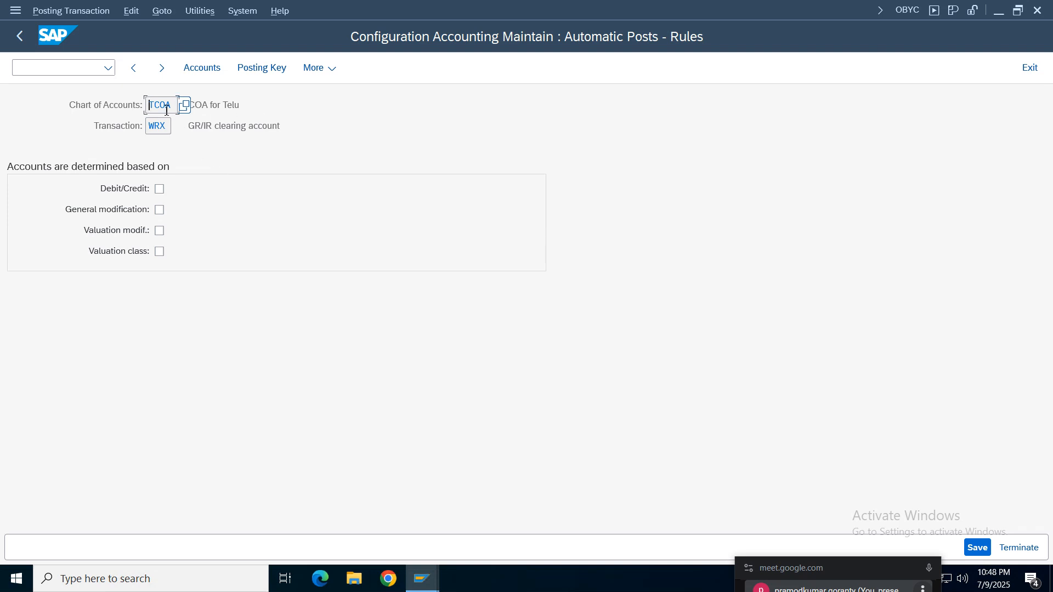
- Set WRX account determination to depend on valuation class and save the rules
{"action": "key", "text": "Tab"}
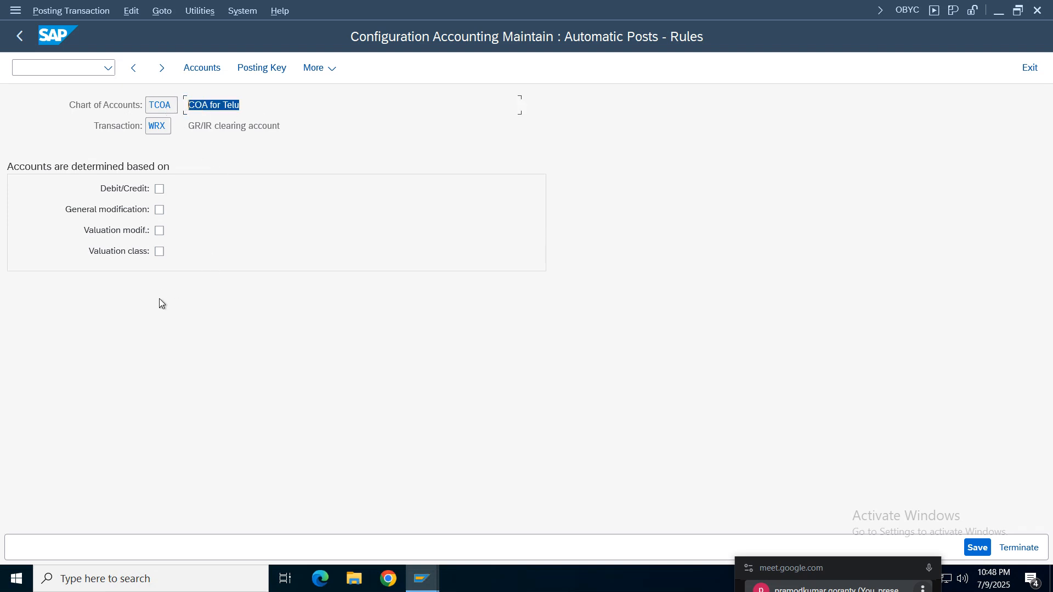
{"action": "left_click", "coordinate": [159, 252]}
{"action": "left_click", "coordinate": [201, 72]}
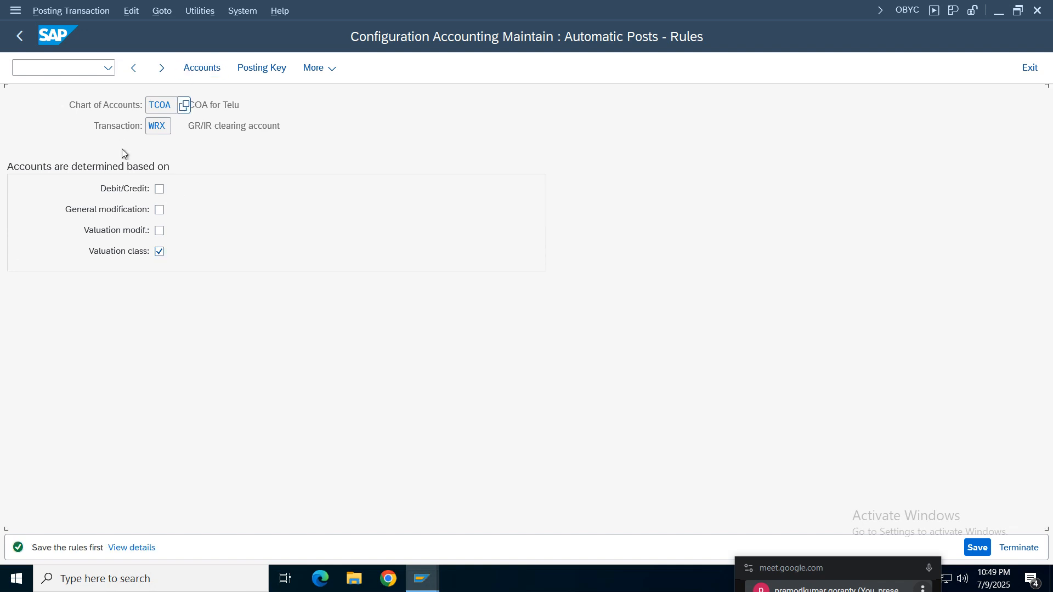
{"action": "left_click", "coordinate": [977, 547]}
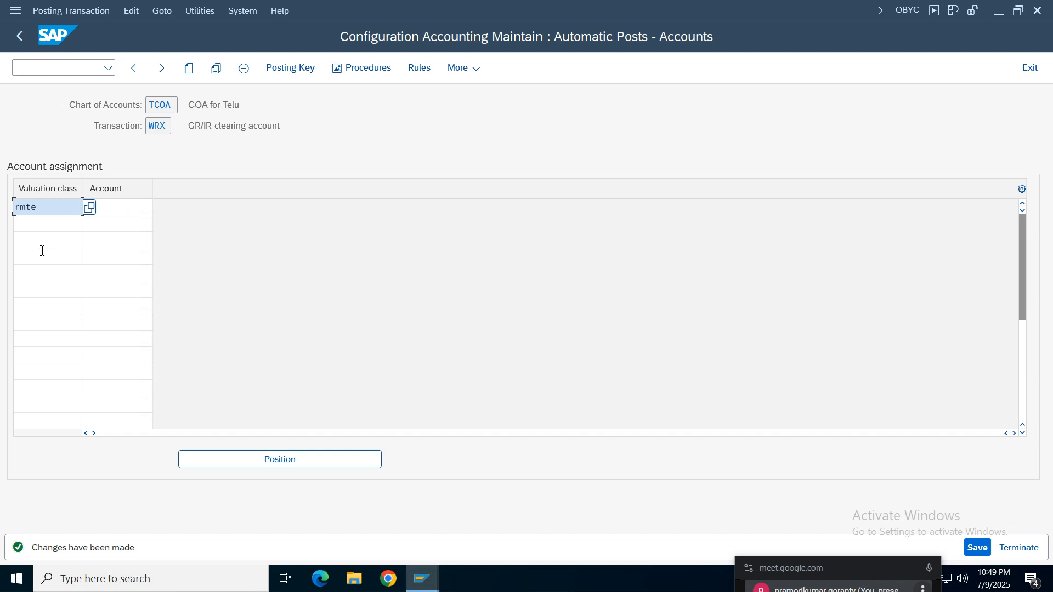
- Search for the WRX account of valuation class RMTE among the G/L accounts of company code TELU
{"action": "left_click", "coordinate": [114, 210]}
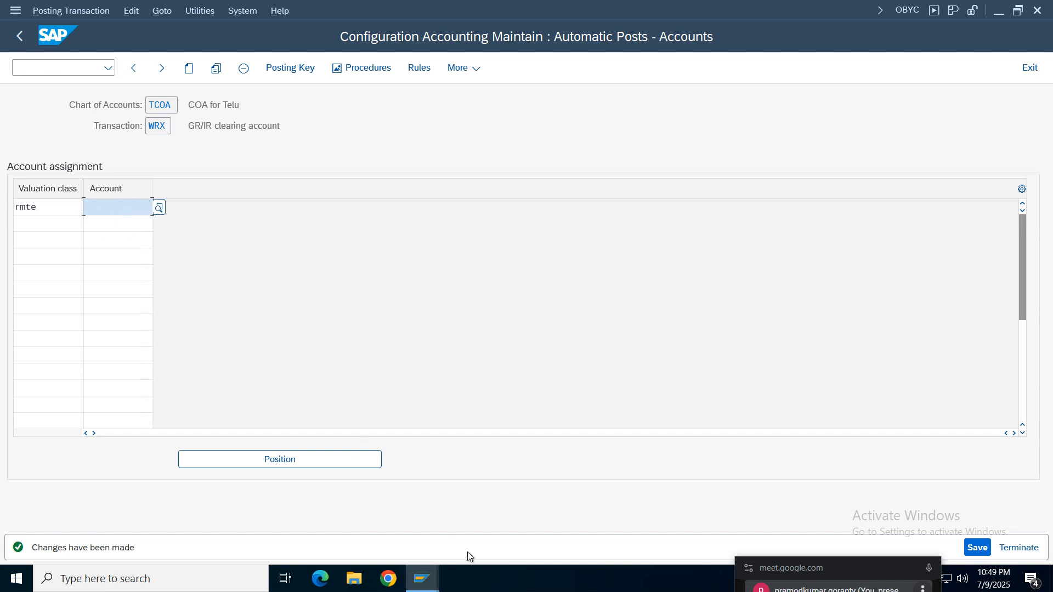
{"action": "left_click", "coordinate": [160, 210]}
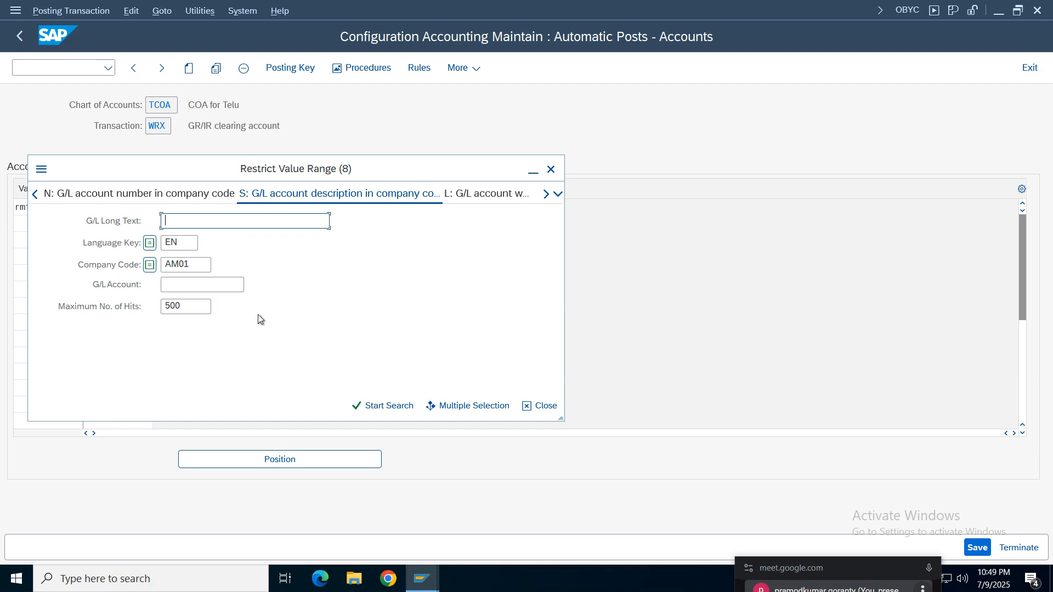
{"action": "left_click", "coordinate": [204, 267]}
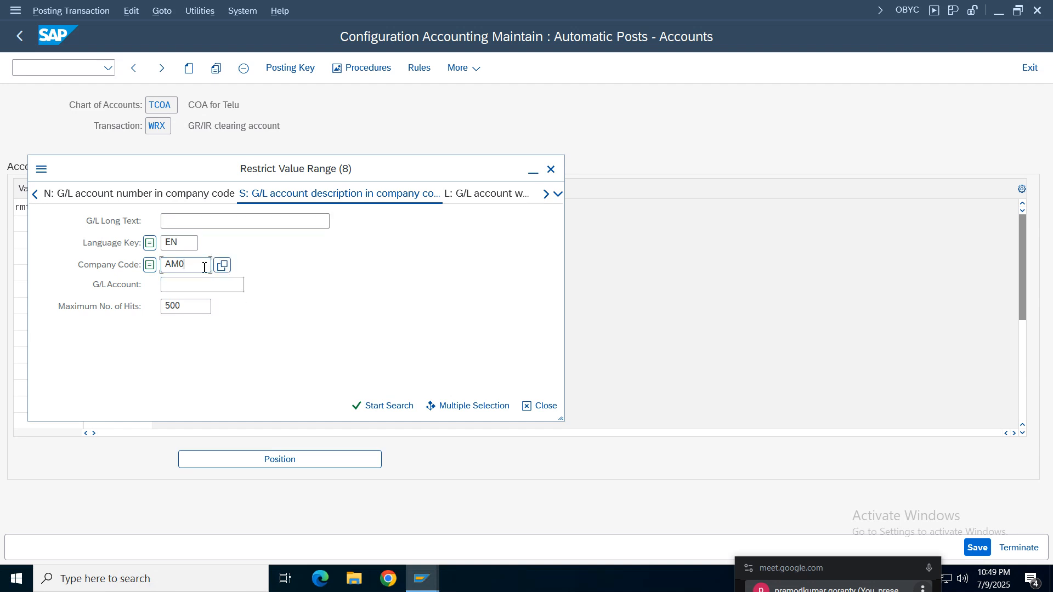
{"action": "key", "text": "BackSpace"}
{"action": "key", "text": "BackSpace"}
{"action": "key", "text": "BackSpace"}
{"action": "type", "text": "te"}
{"action": "key", "text": "Return"}
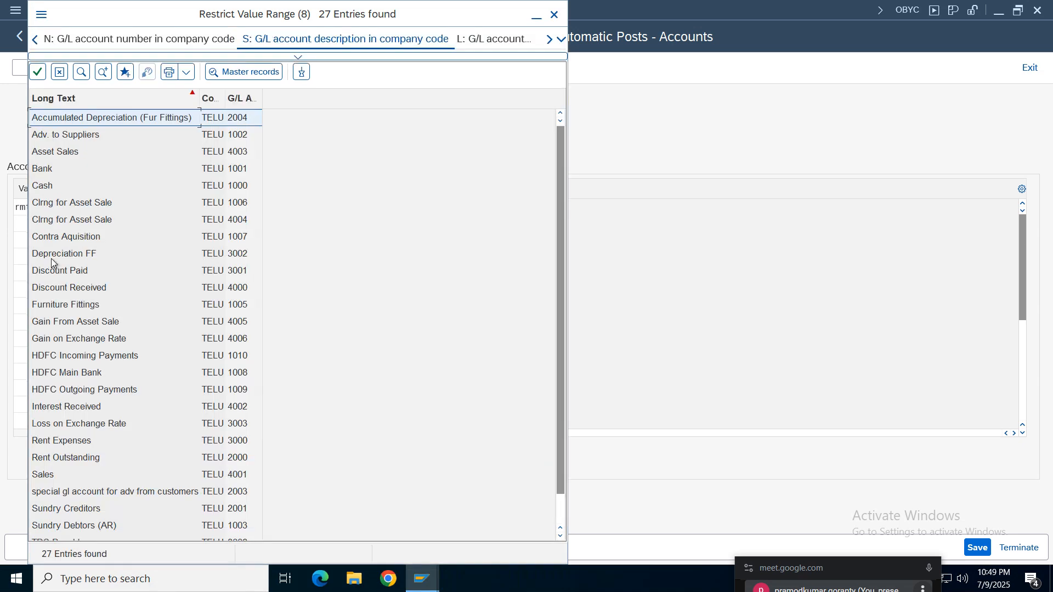
- Look through the TELU G/L account list for a GR/IR account and close the list without choosing one
{"action": "left_click", "coordinate": [49, 429]}
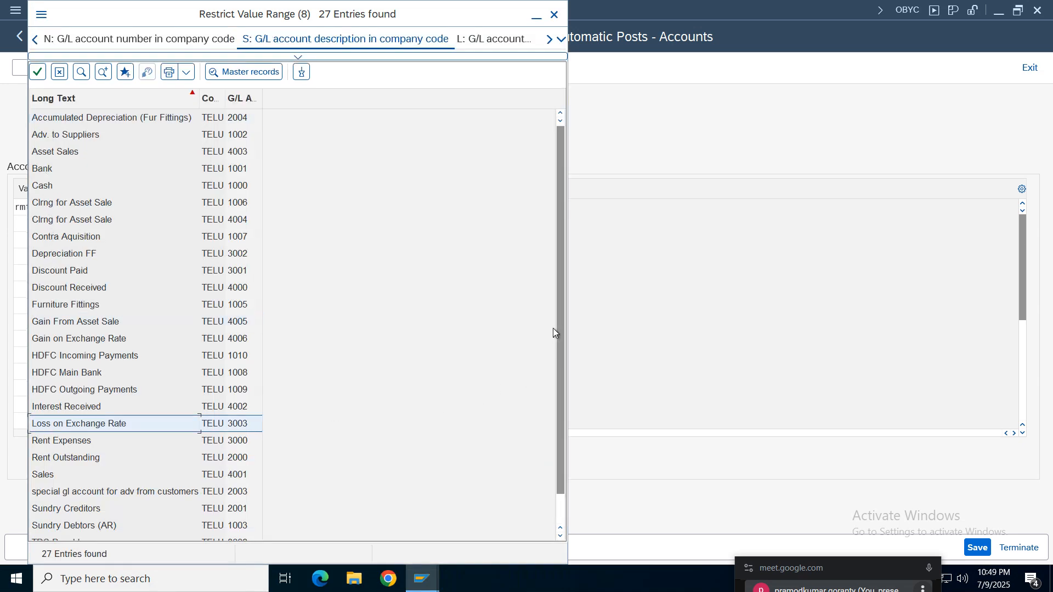
{"action": "left_click", "coordinate": [48, 464]}
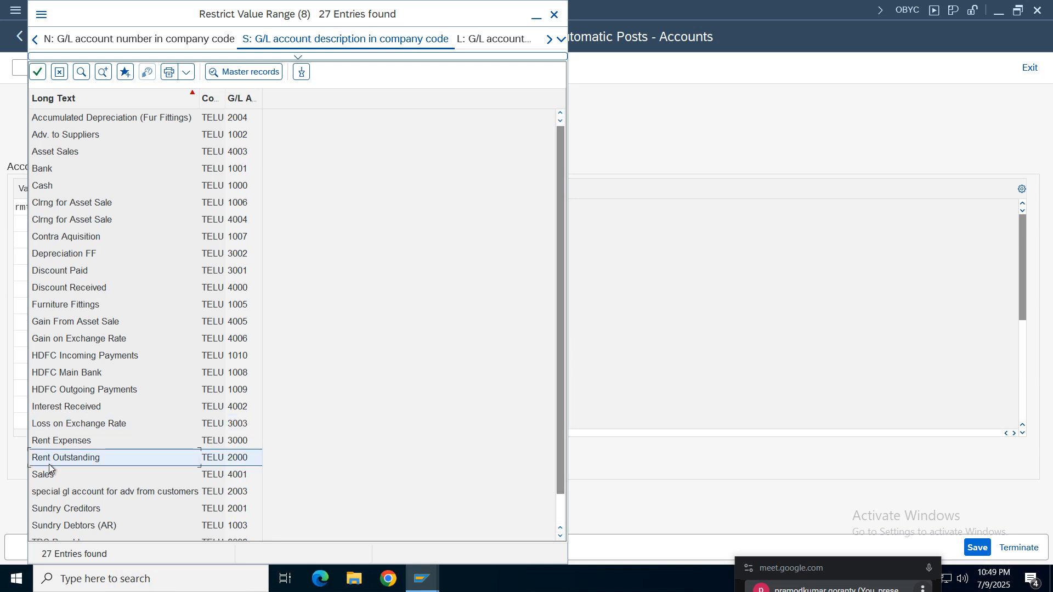
{"action": "scroll", "coordinate": [48, 464], "scroll_direction": "down", "scroll_amount": 2}
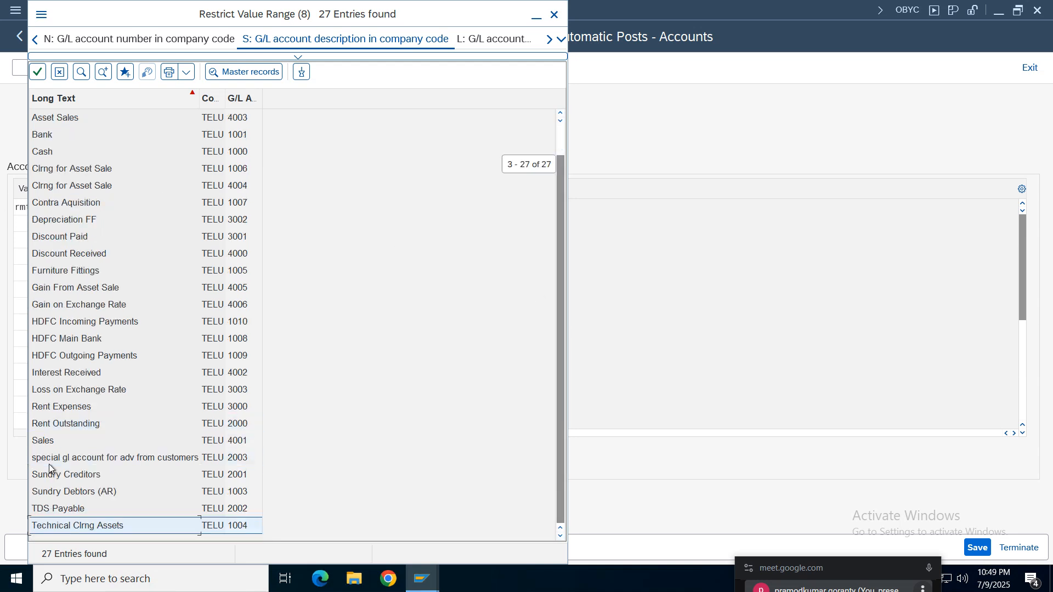
{"action": "scroll", "coordinate": [50, 463], "scroll_direction": "up", "scroll_amount": 3}
{"action": "scroll", "coordinate": [50, 464], "scroll_direction": "down", "scroll_amount": 3}
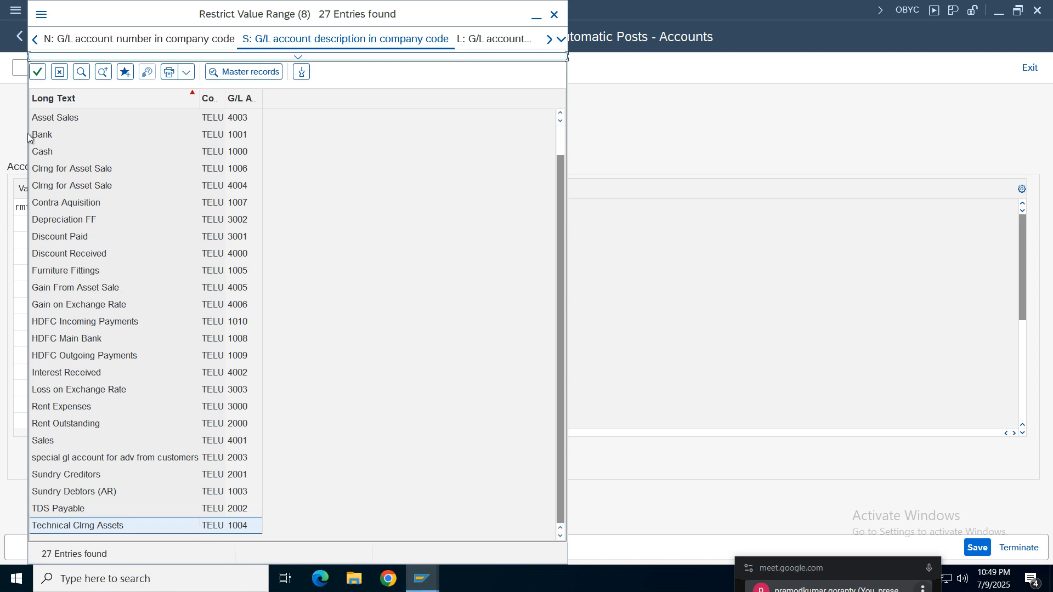
{"action": "left_click", "coordinate": [45, 208]}
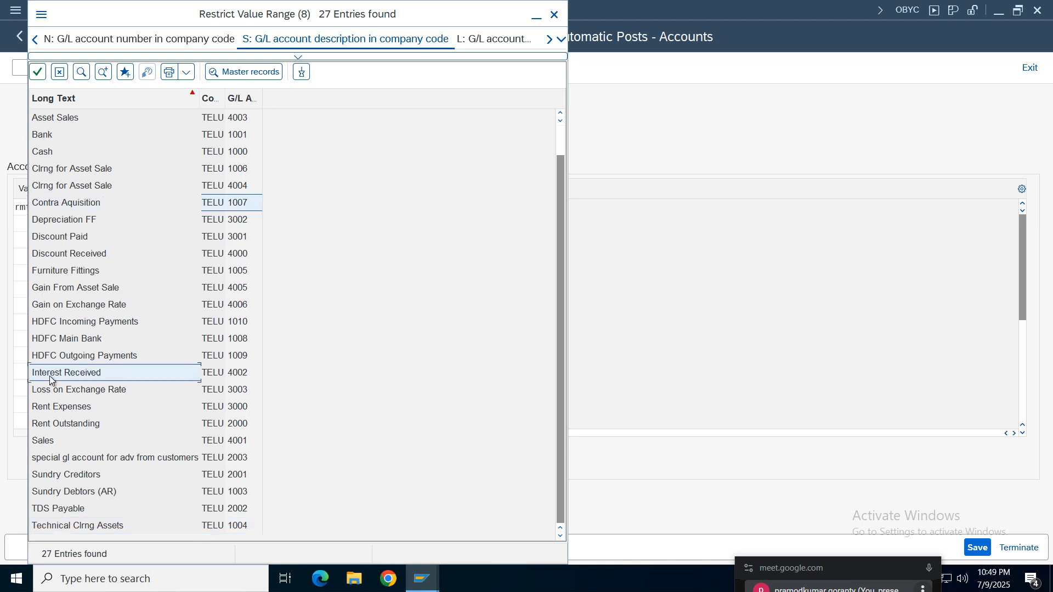
{"action": "left_click", "coordinate": [51, 239]}
{"action": "left_click", "coordinate": [561, 138]}
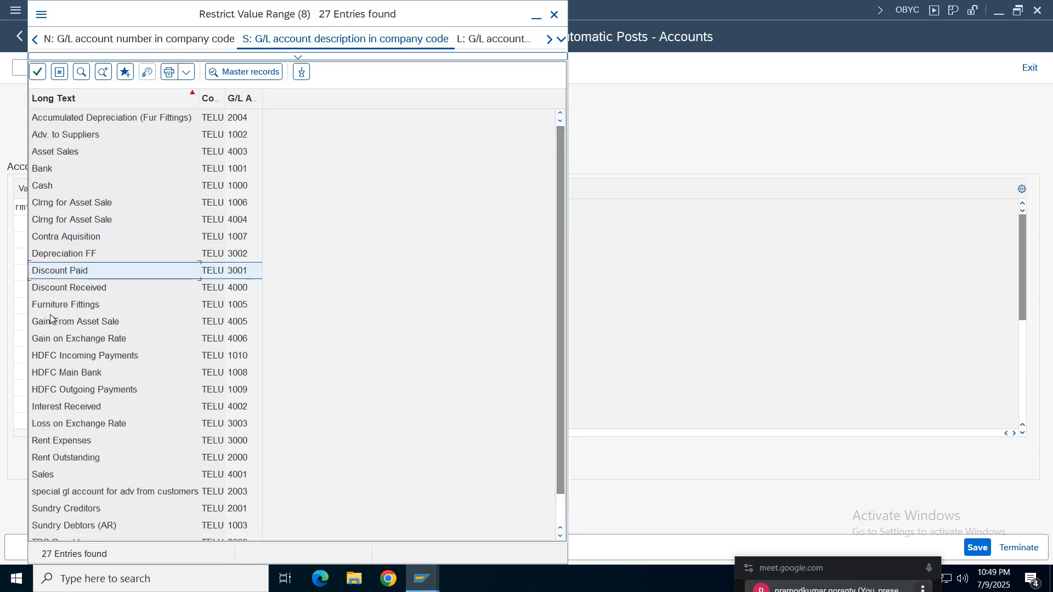
{"action": "left_click", "coordinate": [61, 442]}
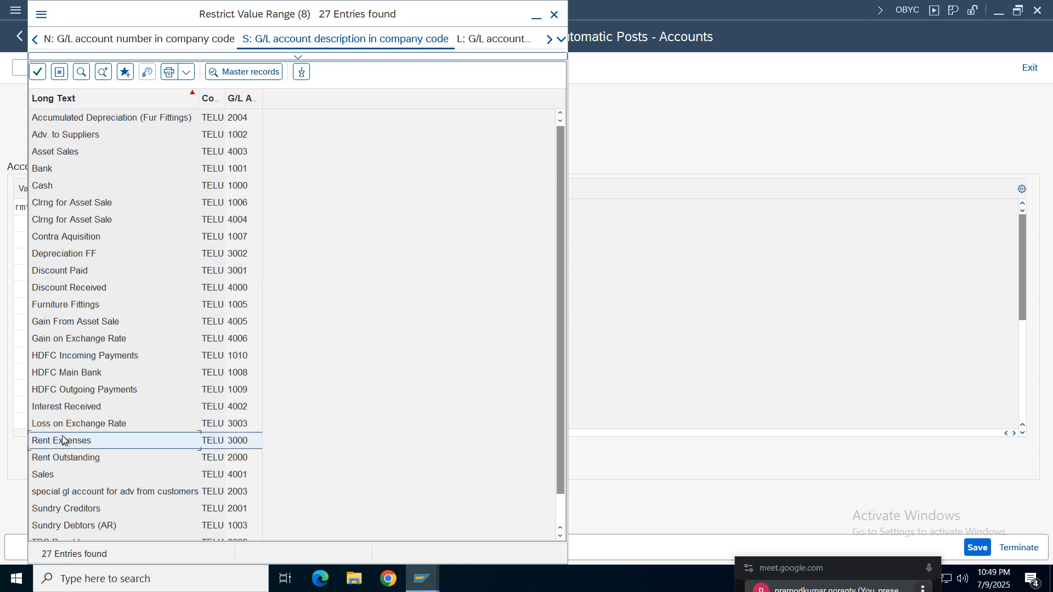
{"action": "key", "text": "Page_Down"}
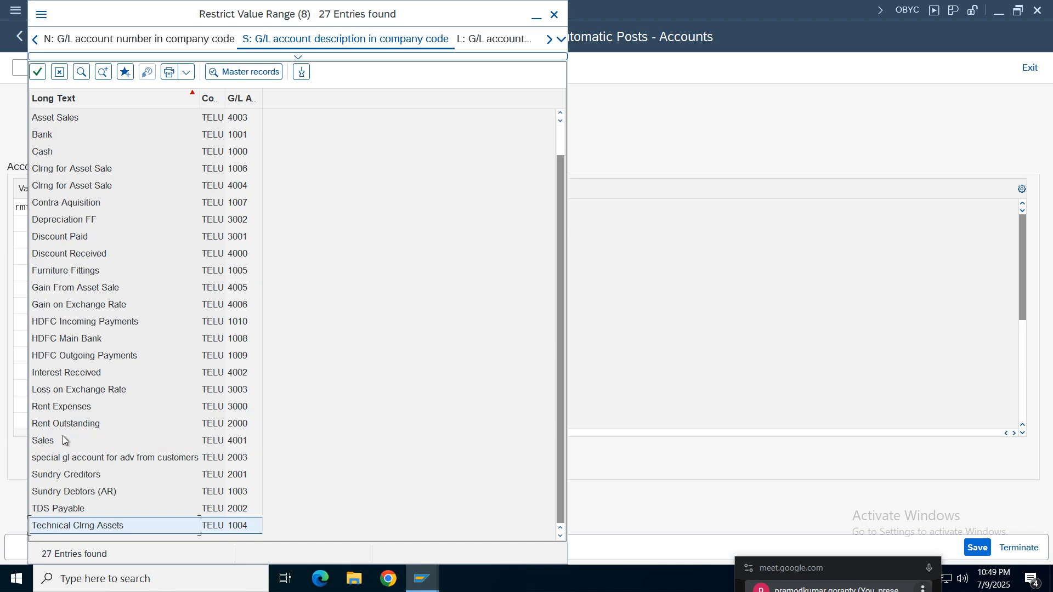
{"action": "key", "text": "Page_Up"}
{"action": "key", "text": "Page_Up"}
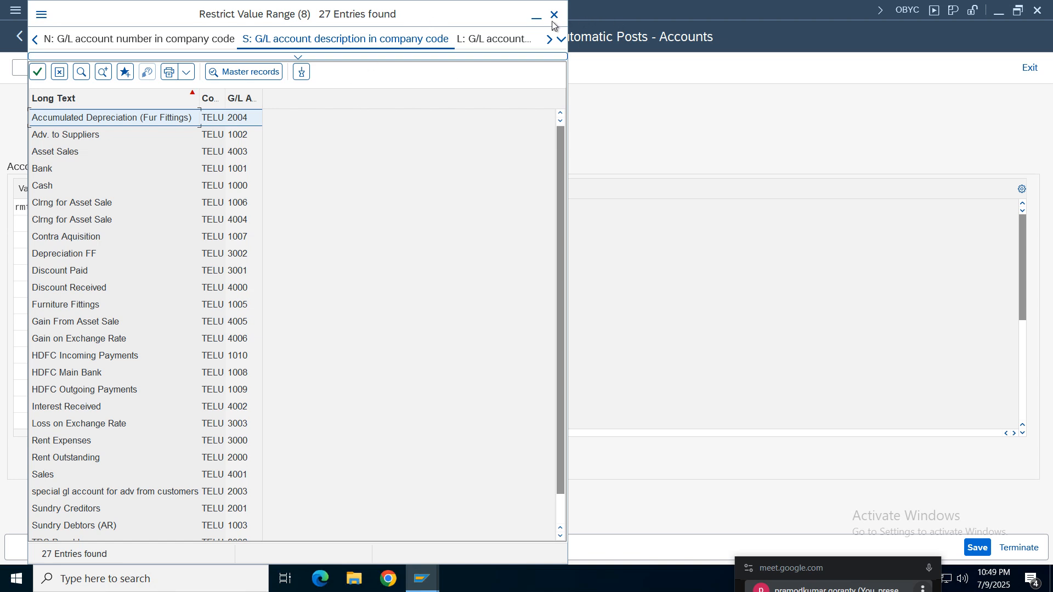
{"action": "key", "text": "Escape"}
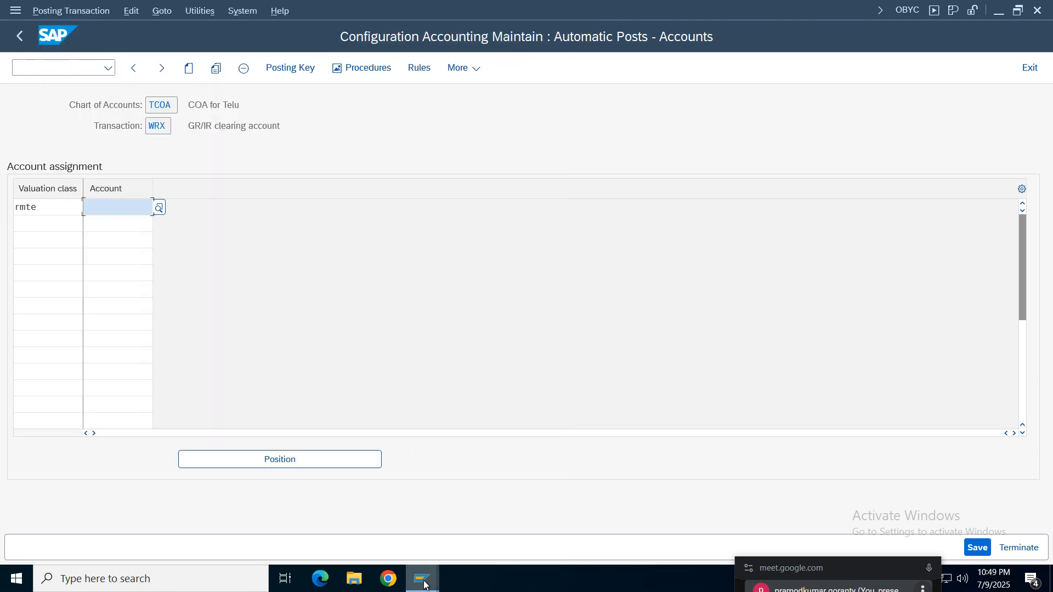
- Open central G/L account maintenance (FS00) in a new session, keeping the OBYC account assignment open
{"action": "left_click", "coordinate": [422, 579]}
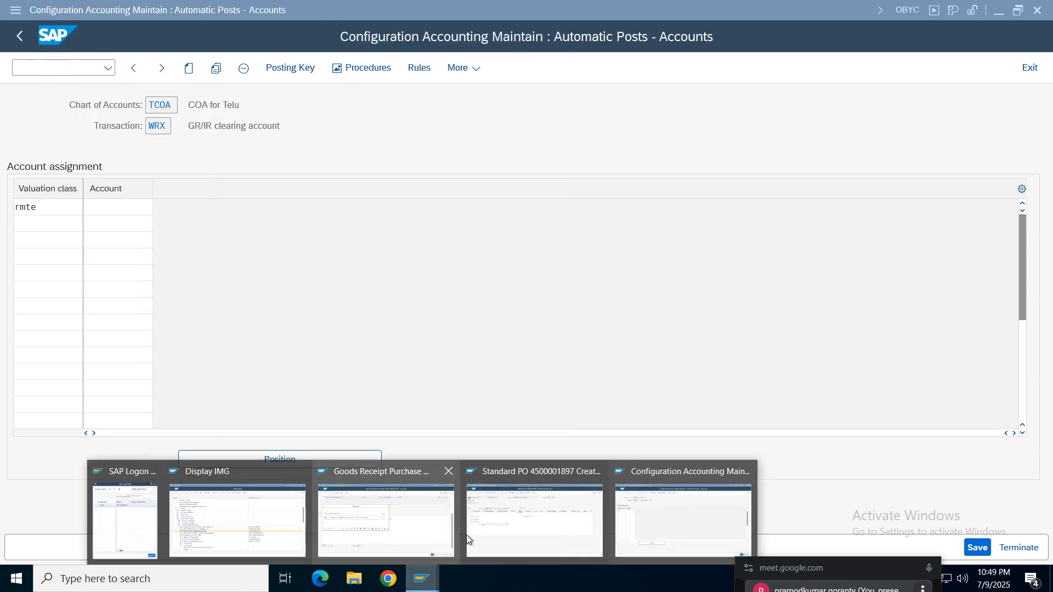
{"action": "left_click", "coordinate": [653, 537]}
{"action": "left_click", "coordinate": [62, 67]}
{"action": "type", "text": "/o"}
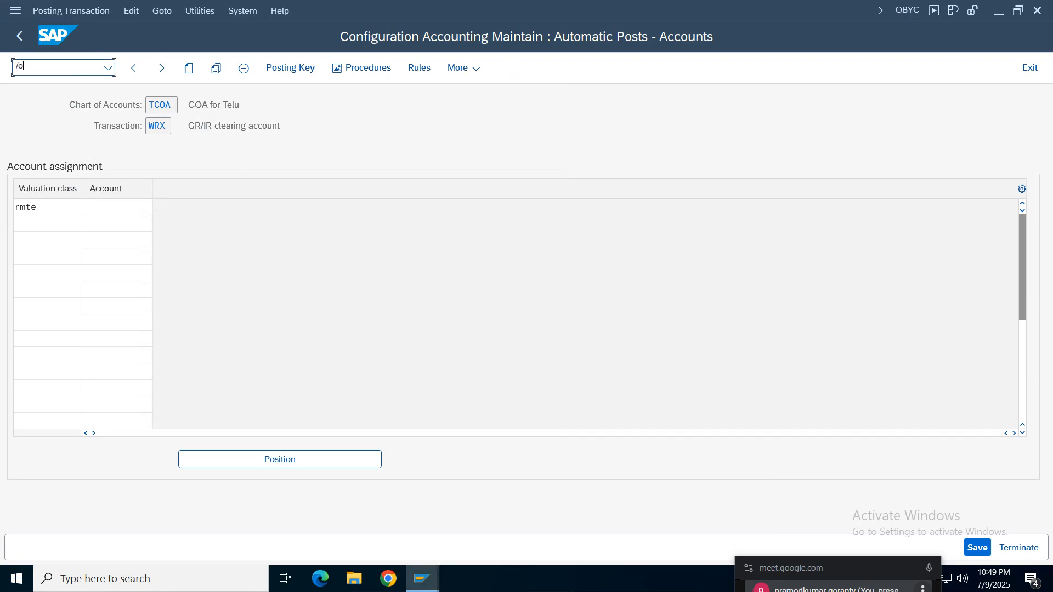
{"action": "type", "text": "byc"}
{"action": "key", "text": "Return"}
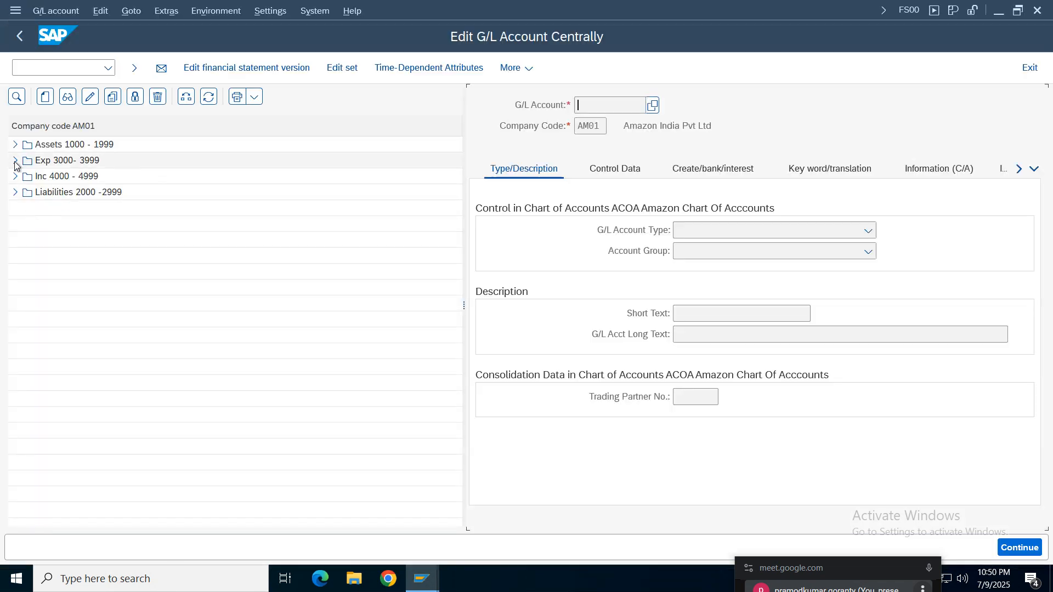
- Open liabilities account 2005 GR/IR of company code AM01 for changing
{"action": "left_click", "coordinate": [16, 192]}
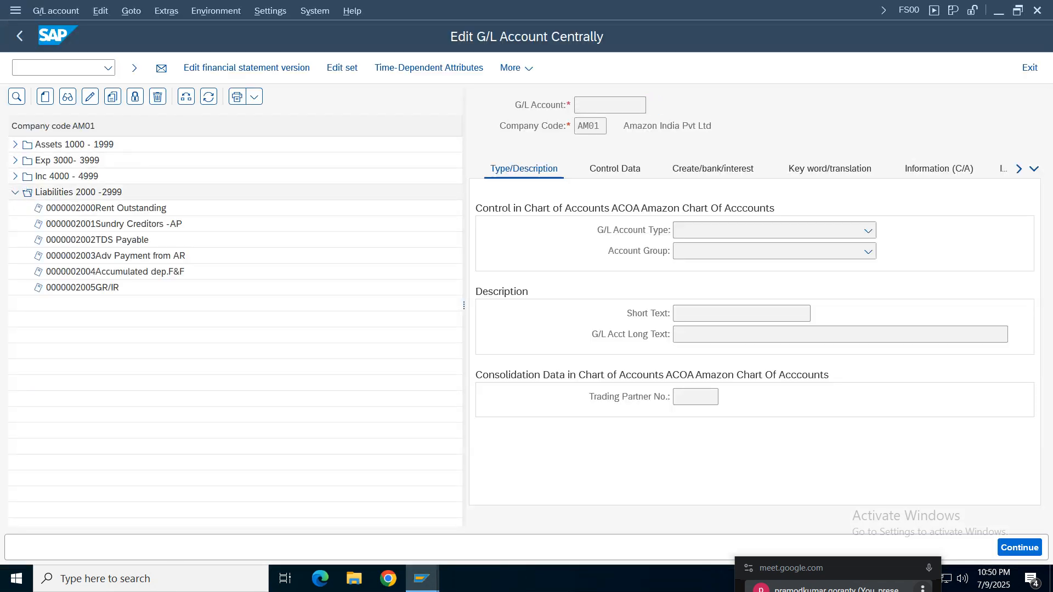
{"action": "double_click", "coordinate": [100, 291]}
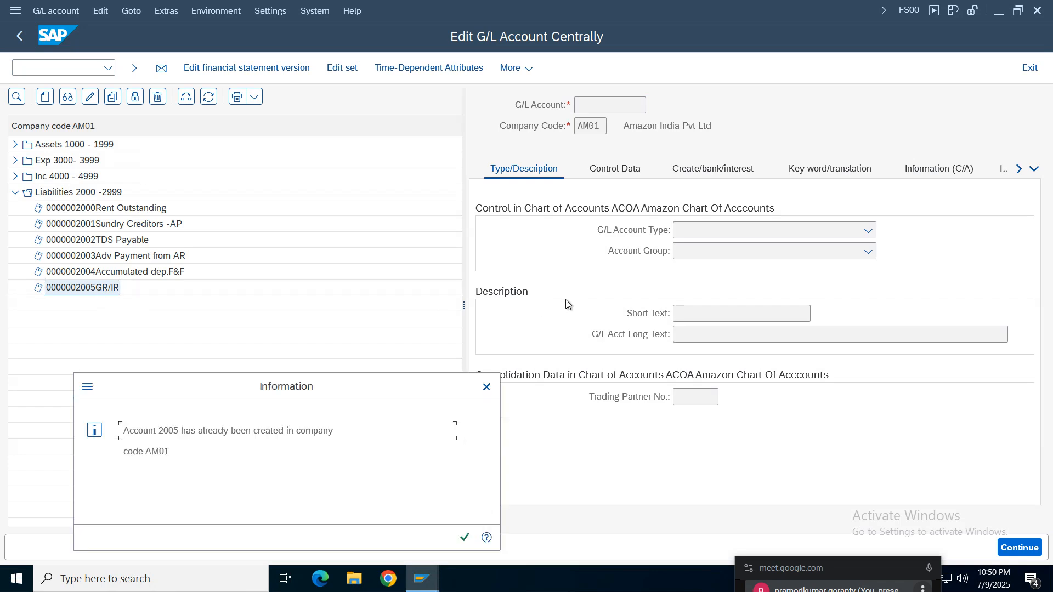
{"action": "left_click", "coordinate": [485, 386]}
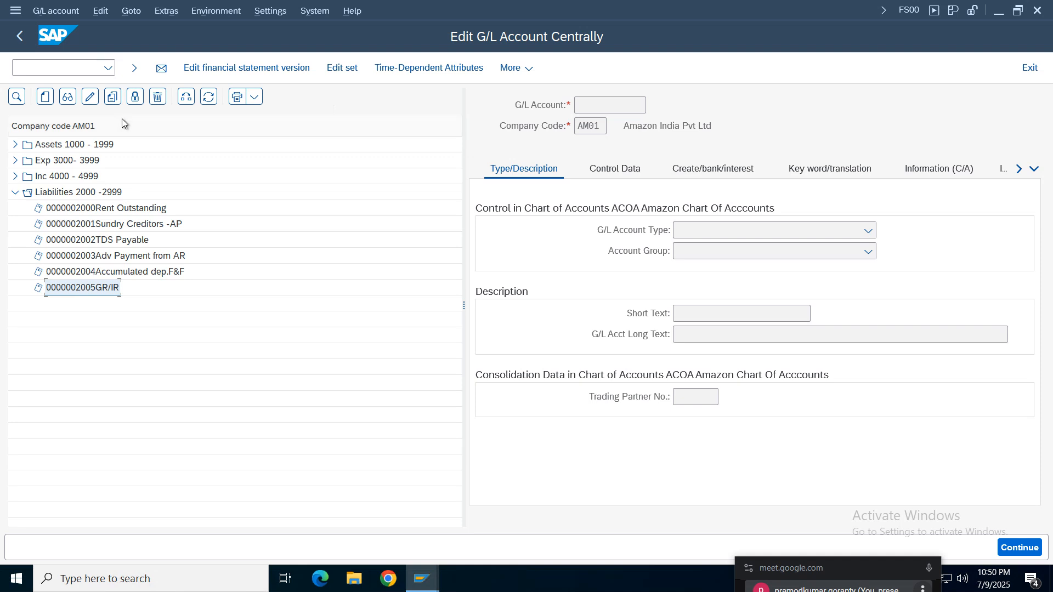
{"action": "left_click", "coordinate": [91, 99]}
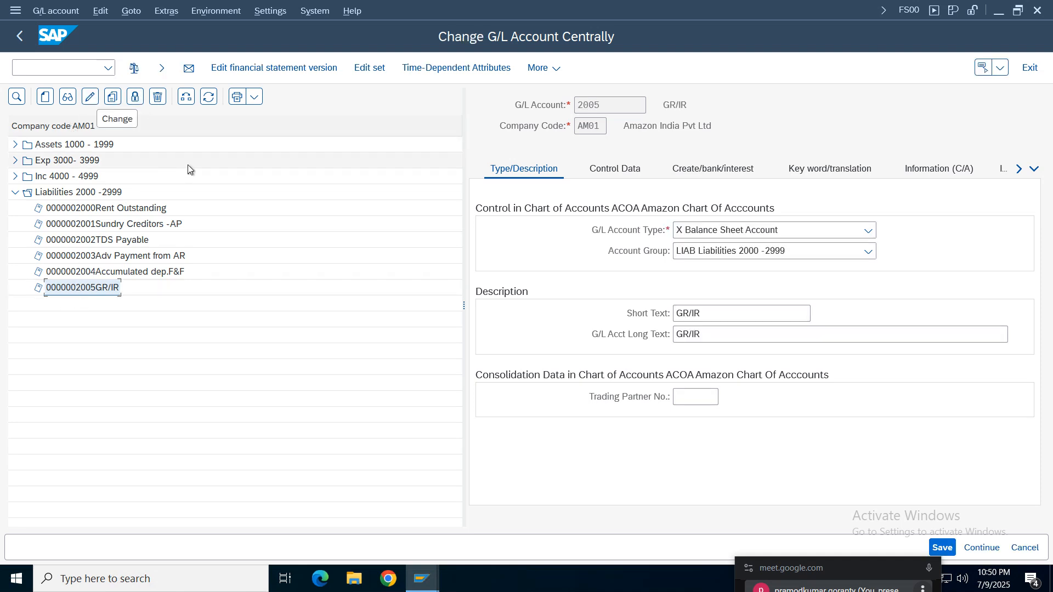
- Mark account 2005 for deletion in both the chart of accounts and company code AM01, and save
{"action": "left_click", "coordinate": [587, 126]}
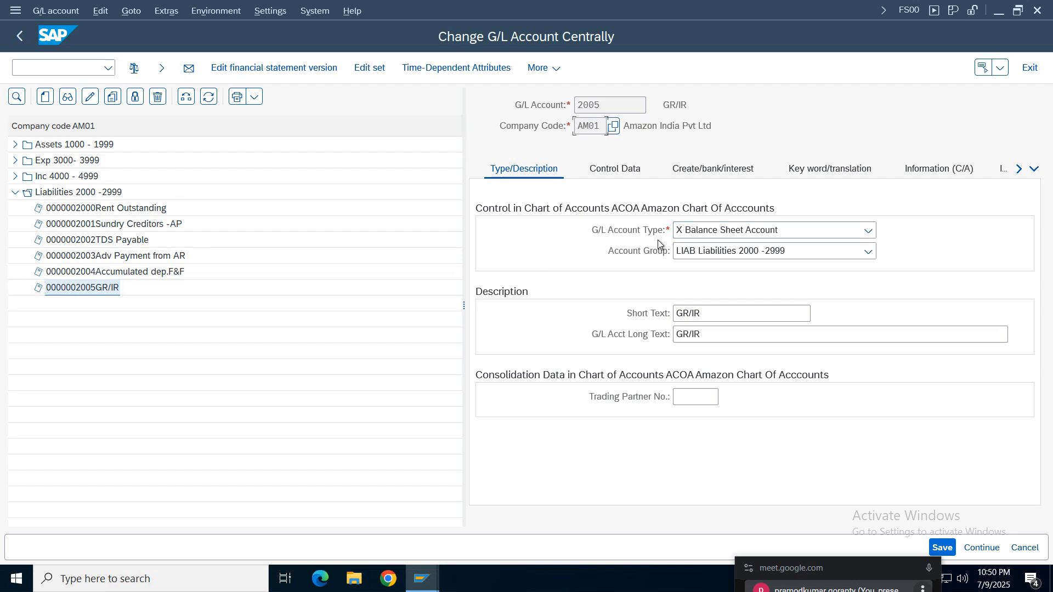
{"action": "left_click", "coordinate": [155, 103]}
{"action": "left_click", "coordinate": [537, 235]}
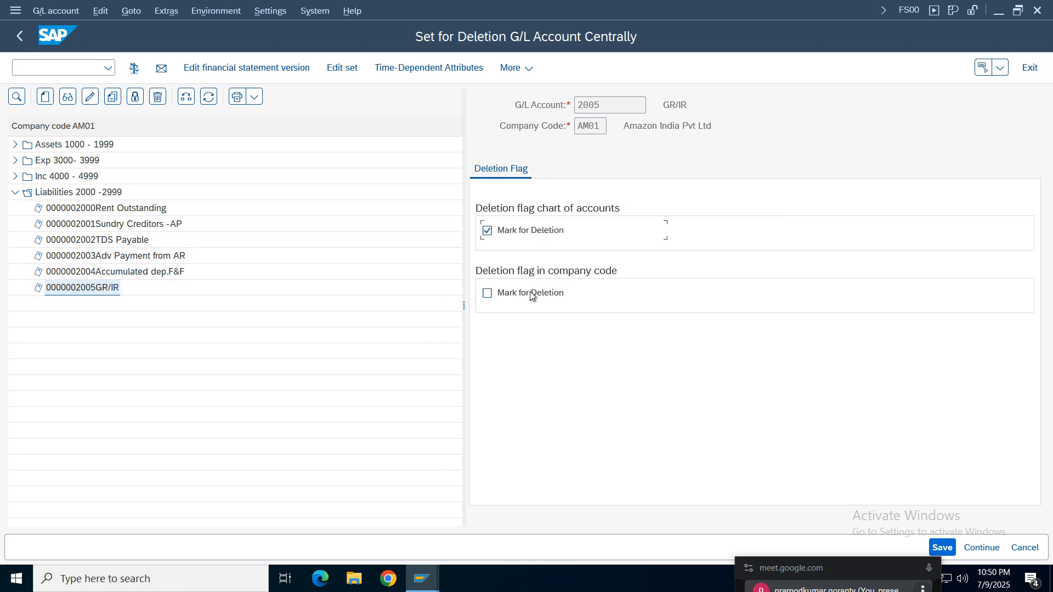
{"action": "left_click", "coordinate": [530, 294]}
{"action": "left_click", "coordinate": [942, 547]}
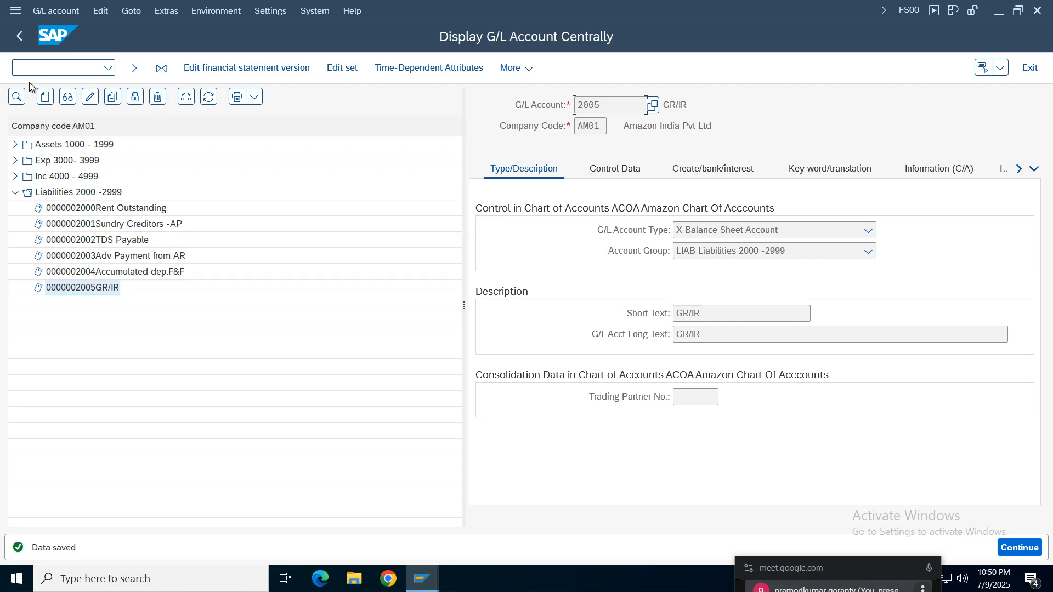
- Change the short text and long text of account 2005 in company code AM01 to "Do not use" and save
{"action": "left_click", "coordinate": [90, 97]}
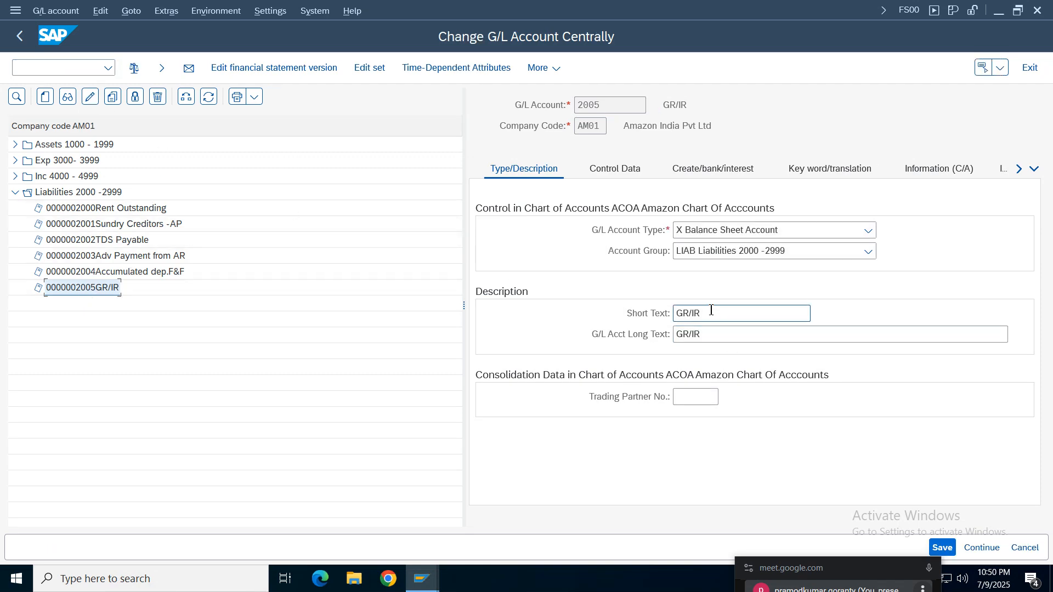
{"action": "key", "text": "BackSpace"}
{"action": "key", "text": "BackSpace"}
{"action": "key", "text": "BackSpace"}
{"action": "key", "text": "BackSpace"}
{"action": "key", "text": "BackSpace"}
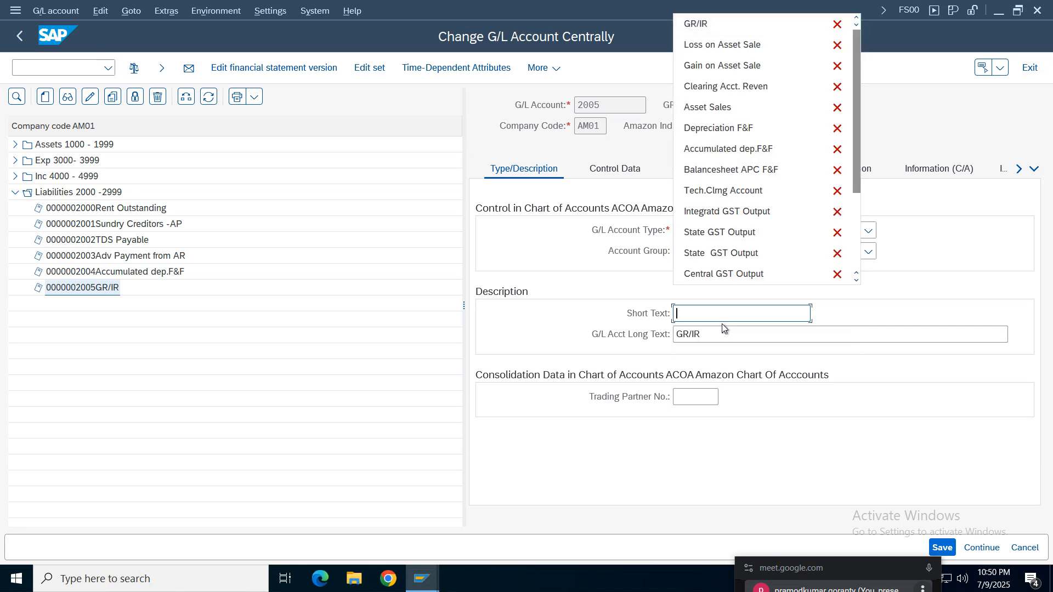
{"action": "type", "text": "Do not"}
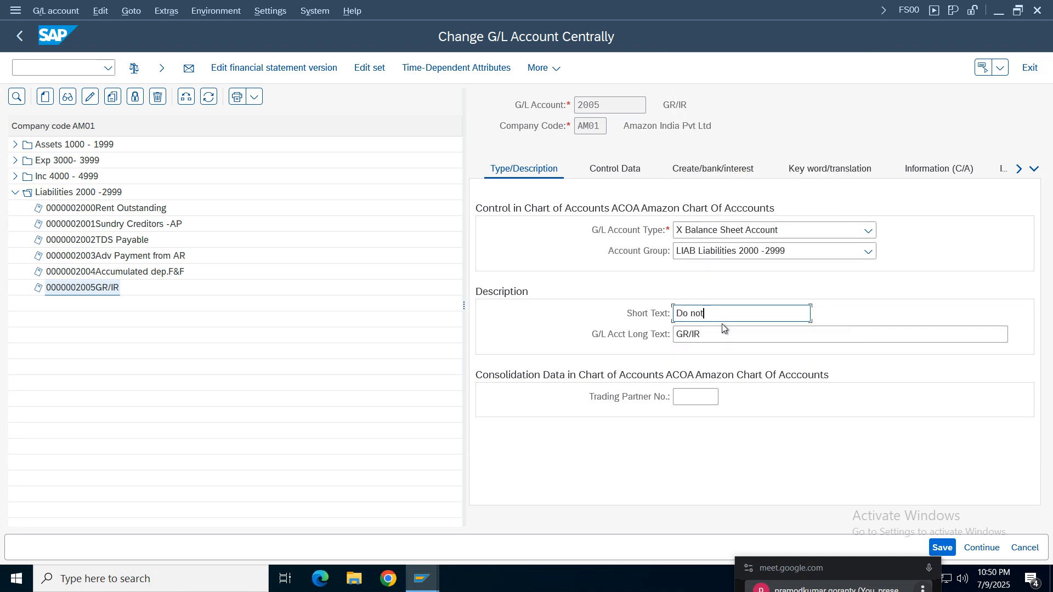
{"action": "type", "text": " use"}
{"action": "key", "text": "Return"}
{"action": "key", "text": "ctrl+c"}
{"action": "key", "text": "Tab"}
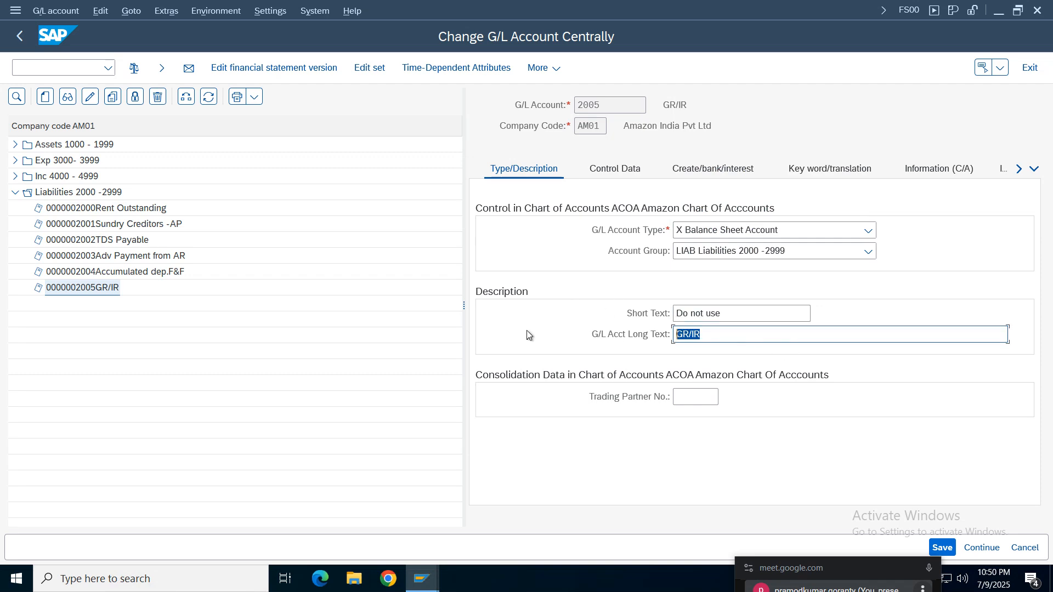
{"action": "key", "text": "ctrl+v"}
{"action": "left_click", "coordinate": [949, 548]}
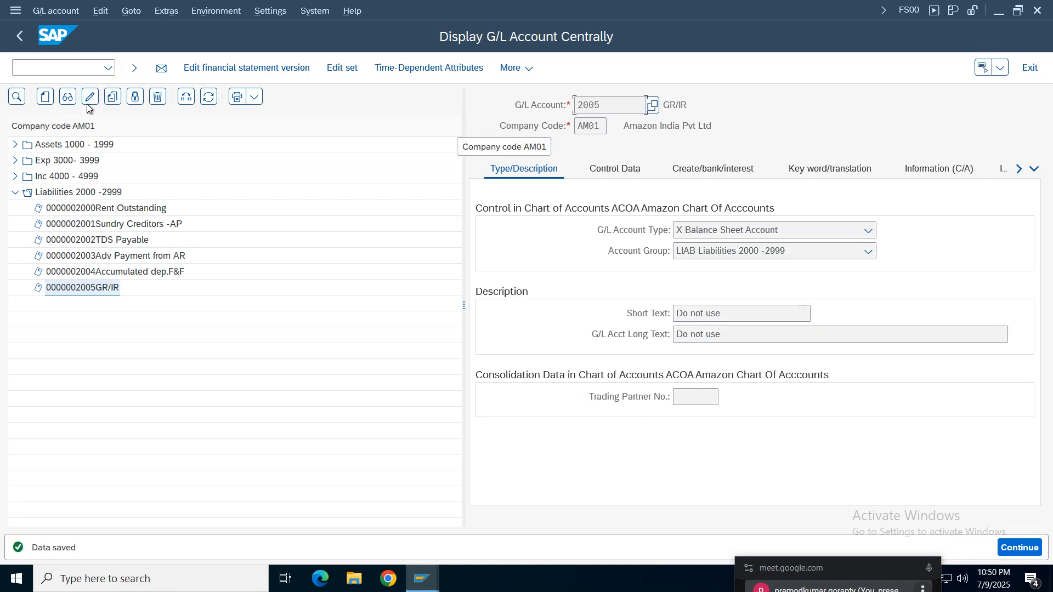
- Switch the G/L account tree to company code TELU and expand its Liabilities 2000 -2999 group
{"action": "left_click", "coordinate": [186, 96]}
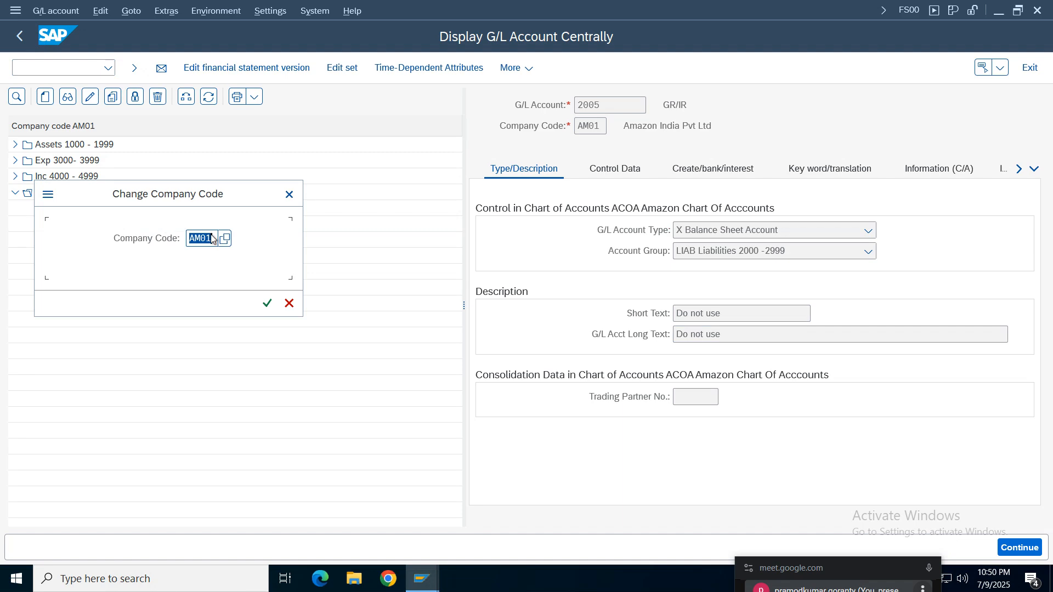
{"action": "type", "text": "telu"}
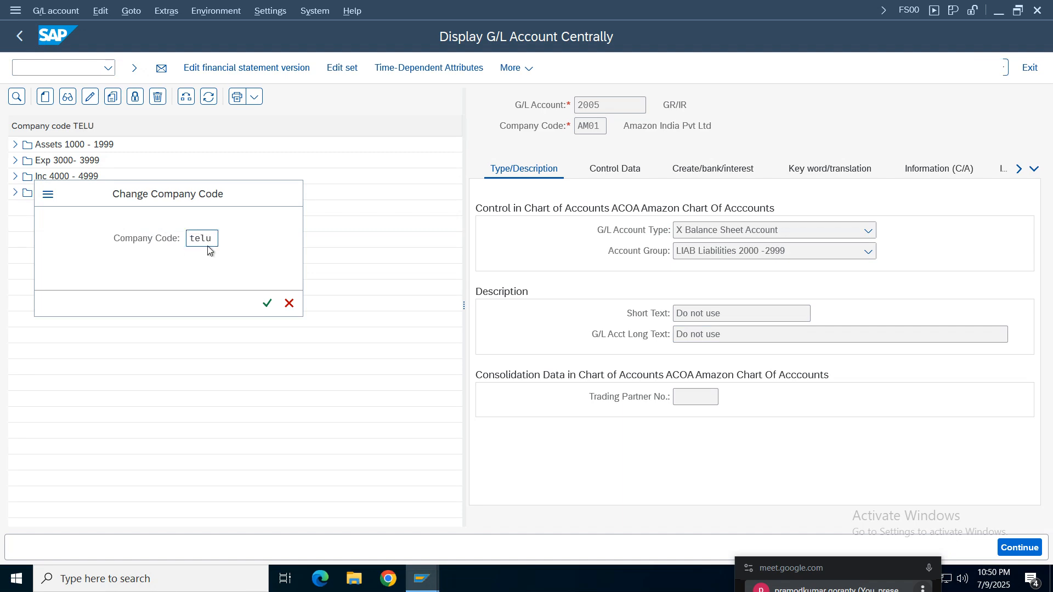
{"action": "key", "text": "Return"}
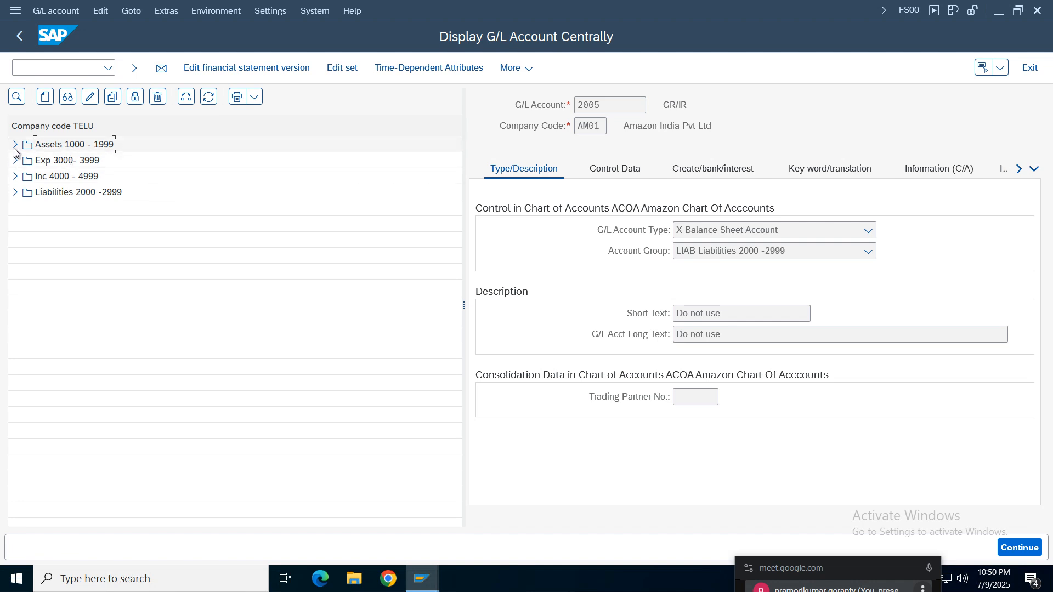
{"action": "left_click", "coordinate": [14, 193]}
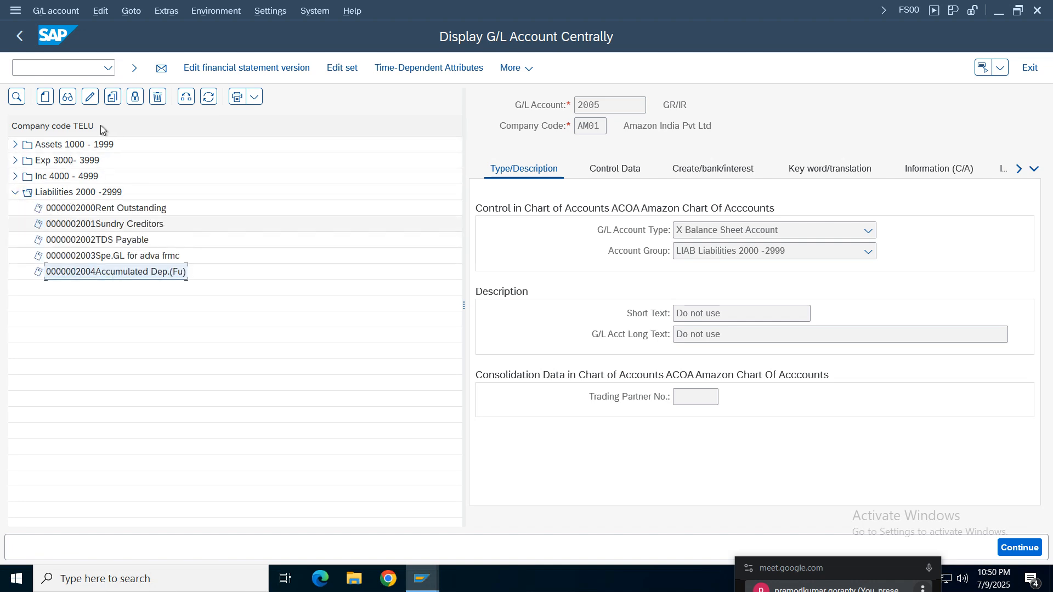
- Start creating G/L account 2005 in company code TELU
{"action": "left_click", "coordinate": [45, 96]}
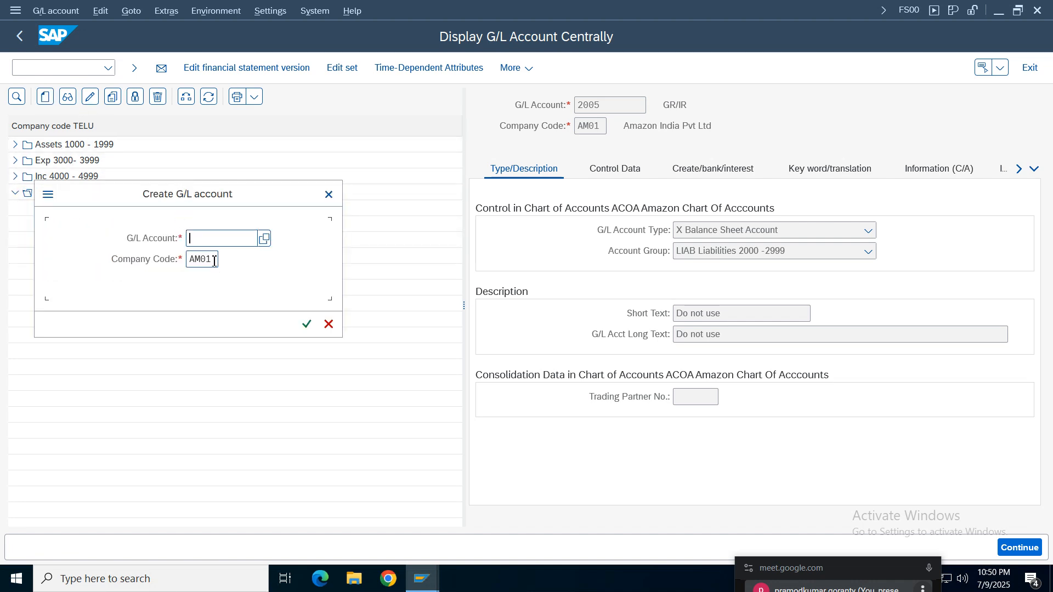
{"action": "key", "text": "Tab"}
{"action": "left_click_drag", "start_coordinate": [192, 220], "coordinate": [326, 244]}
{"action": "left_click", "coordinate": [338, 265]}
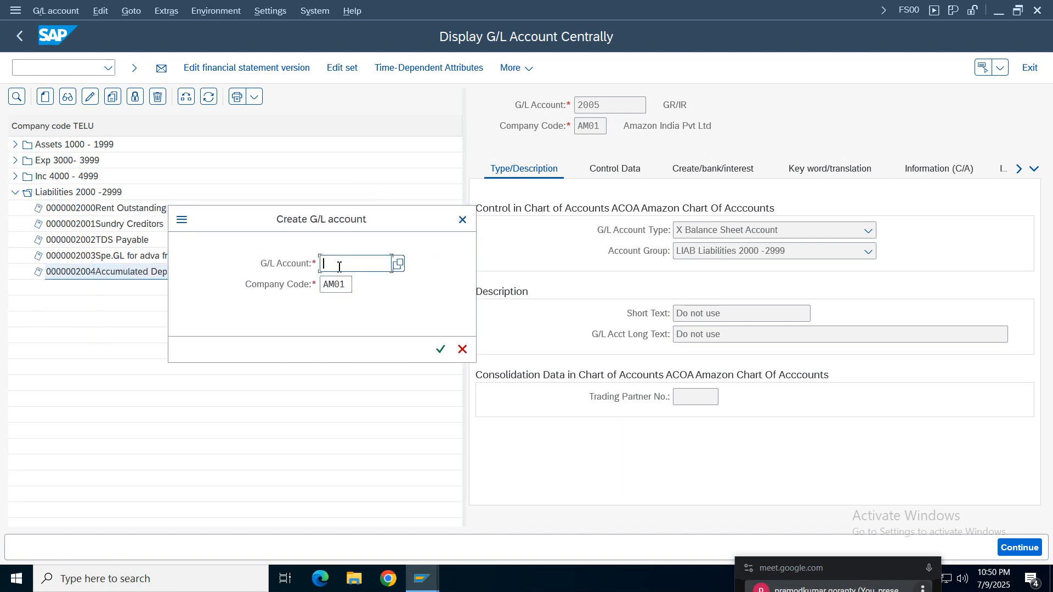
{"action": "type", "text": "2005"}
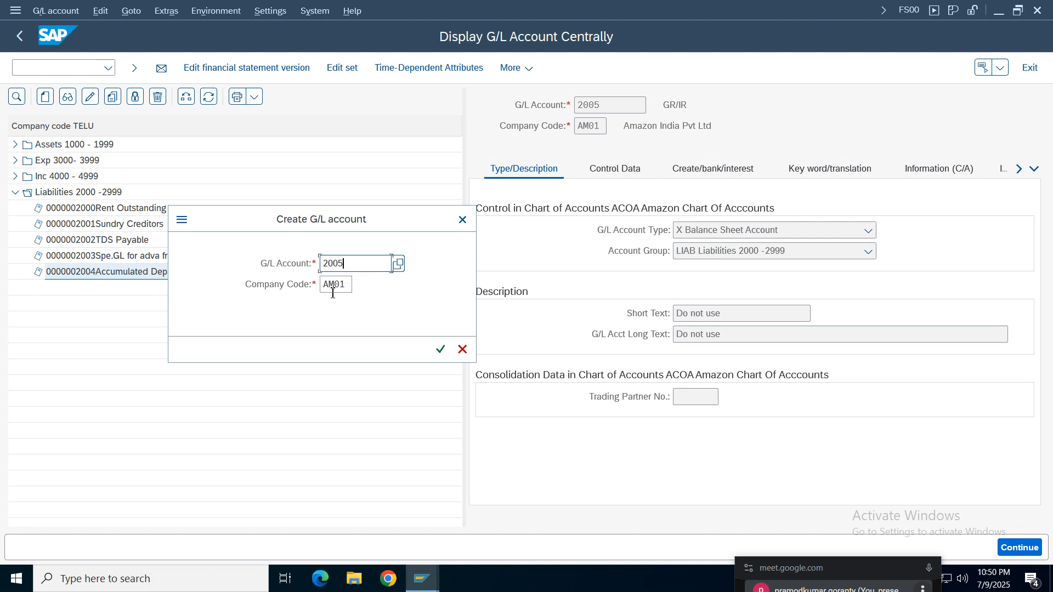
{"action": "left_click", "coordinate": [346, 284]}
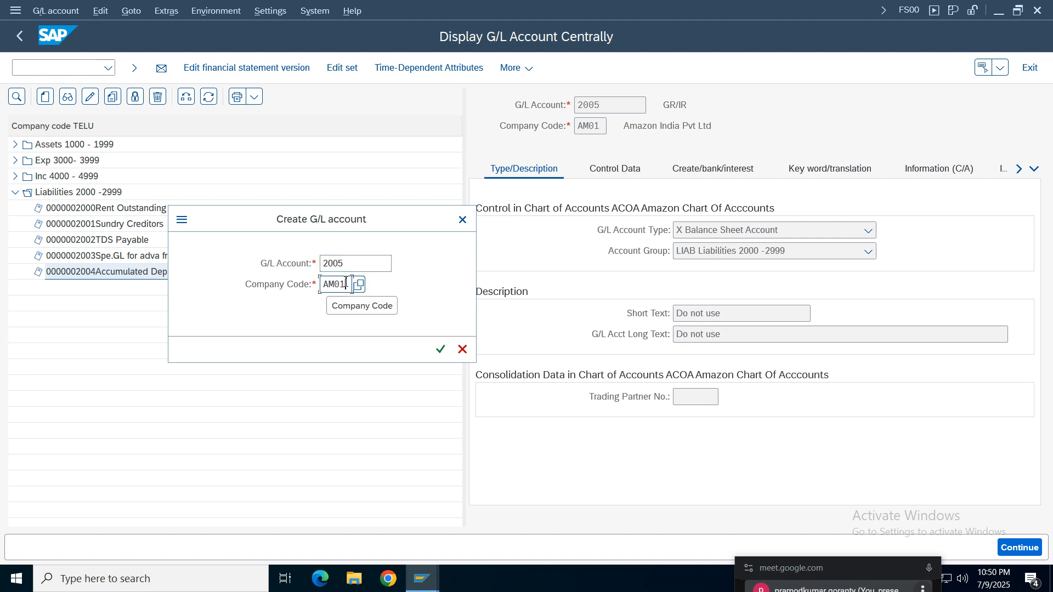
{"action": "key", "text": "BackSpace"}
{"action": "key", "text": "BackSpace"}
{"action": "key", "text": "BackSpace"}
{"action": "key", "text": "BackSpace"}
{"action": "type", "text": "telu"}
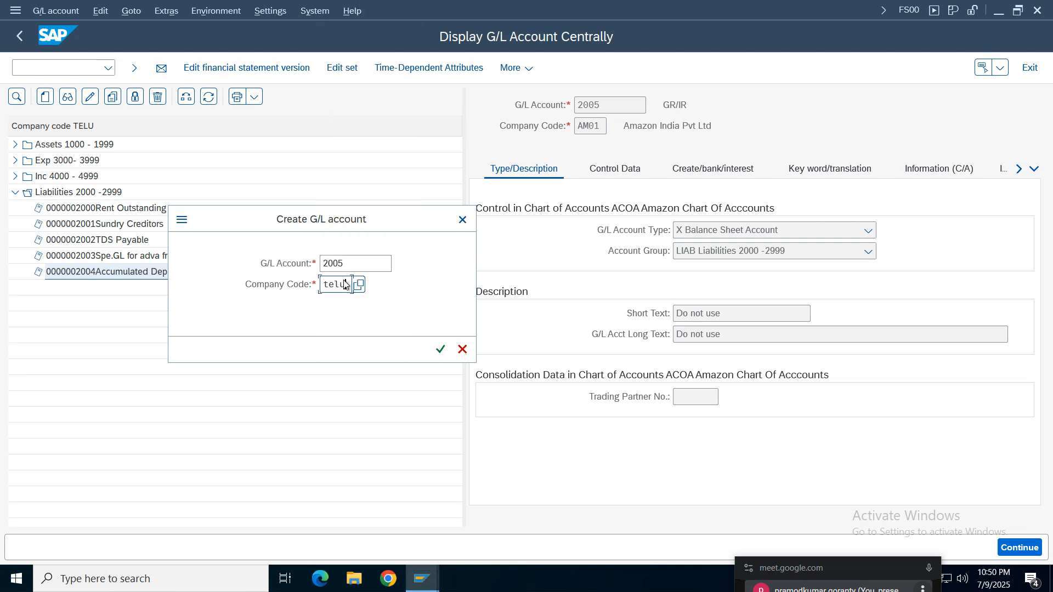
{"action": "key", "text": "Return"}
- Set the new account's type to Balance Sheet Account and its account group to LIAB Liabilities 2000 -2999
{"action": "left_click", "coordinate": [716, 236]}
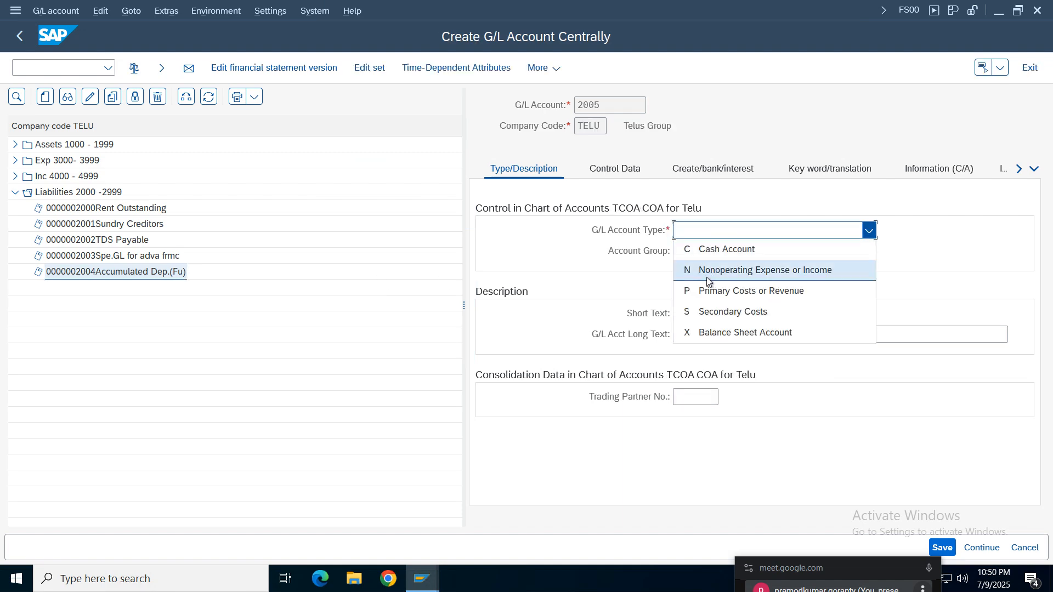
{"action": "left_click", "coordinate": [719, 331]}
{"action": "left_click", "coordinate": [709, 257]}
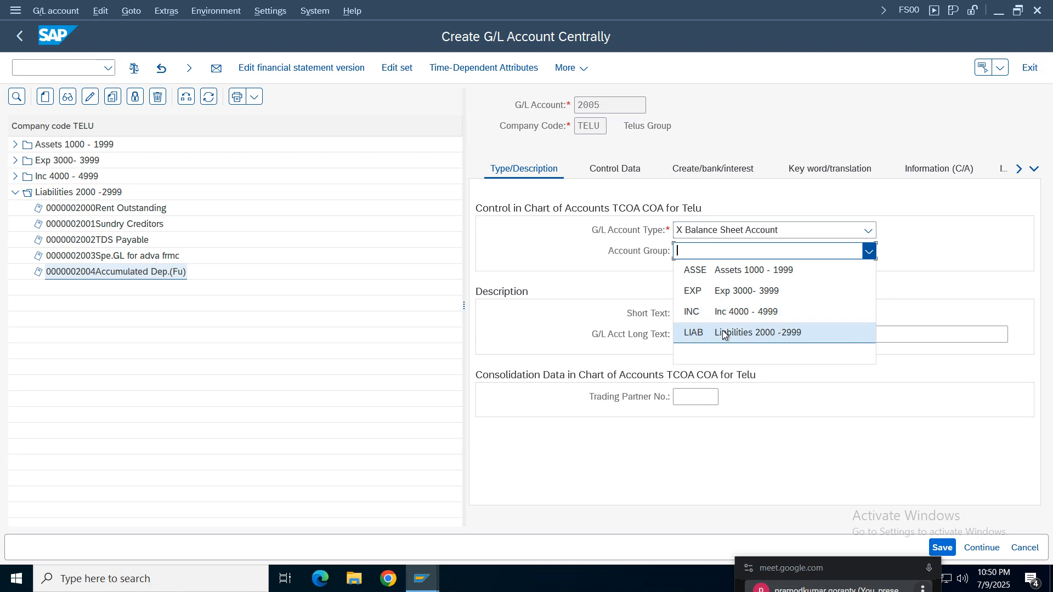
{"action": "left_click", "coordinate": [680, 331]}
- Enter GR/IR as both the short text and the long text of account 2005
{"action": "left_click", "coordinate": [696, 315]}
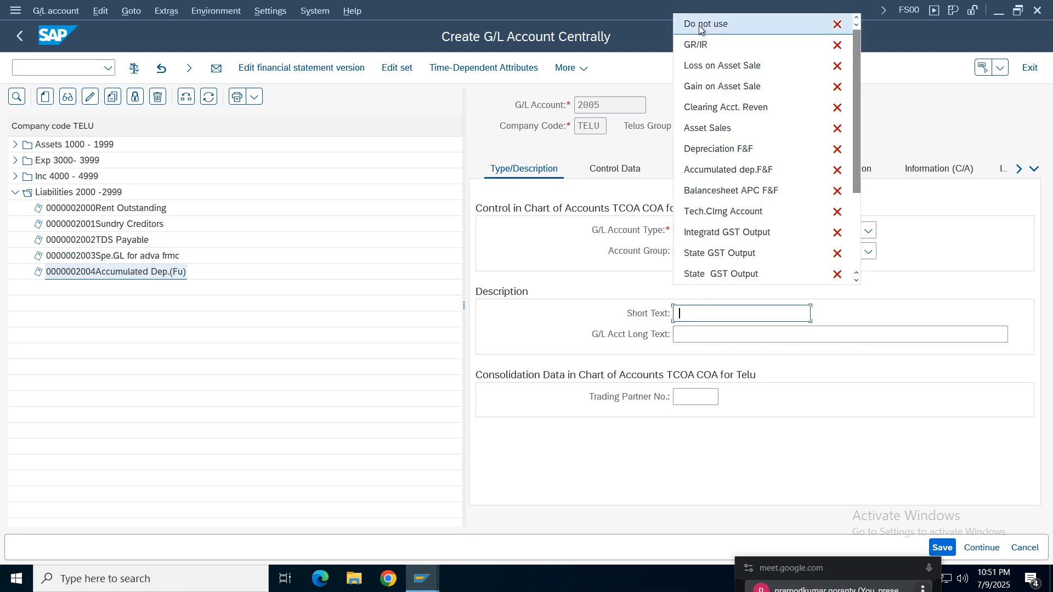
{"action": "left_click", "coordinate": [705, 24]}
{"action": "key", "text": "BackSpace"}
{"action": "key", "text": "BackSpace"}
{"action": "key", "text": "BackSpace"}
{"action": "key", "text": "BackSpace"}
{"action": "key", "text": "BackSpace"}
{"action": "key", "text": "BackSpace"}
{"action": "key", "text": "BackSpace"}
{"action": "key", "text": "BackSpace"}
{"action": "key", "text": "BackSpace"}
{"action": "key", "text": "BackSpace"}
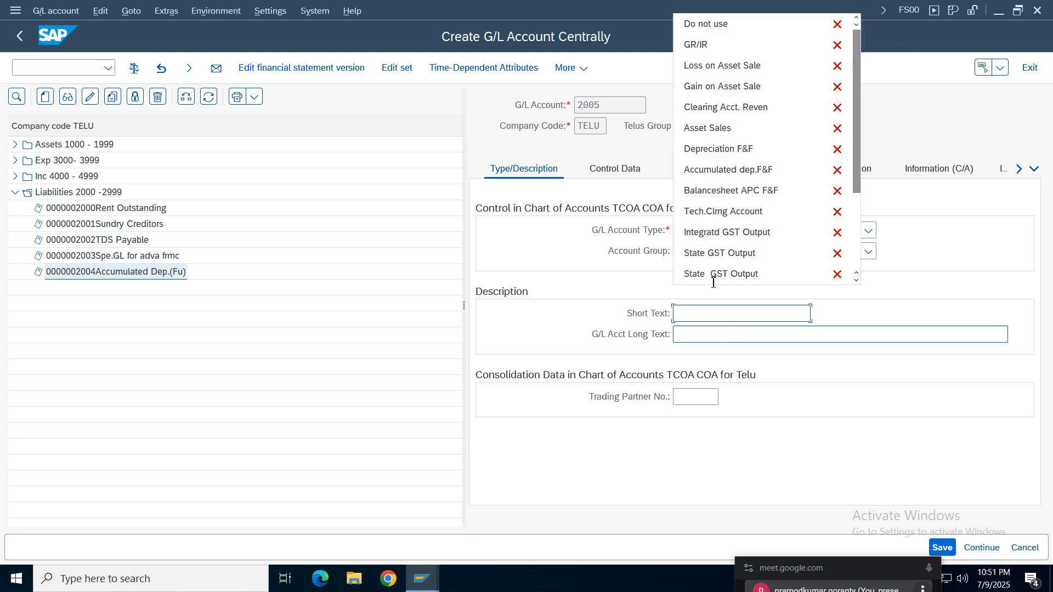
{"action": "left_click", "coordinate": [724, 39]}
{"action": "left_click", "coordinate": [755, 334]}
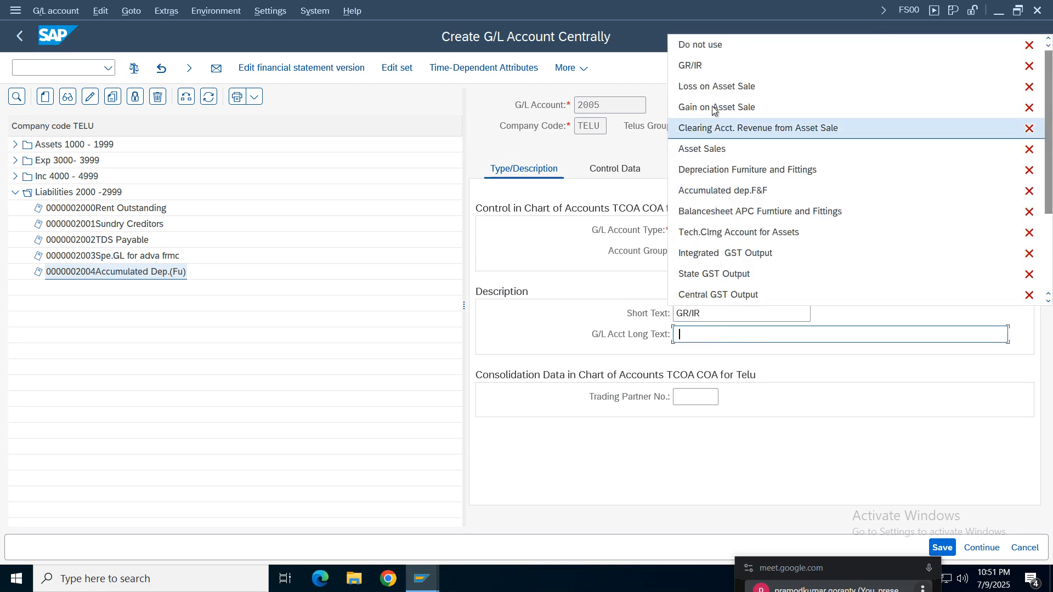
{"action": "left_click", "coordinate": [707, 67]}
- In the account's control data, set the sort key to 001 and enable open item management
{"action": "left_click", "coordinate": [615, 168]}
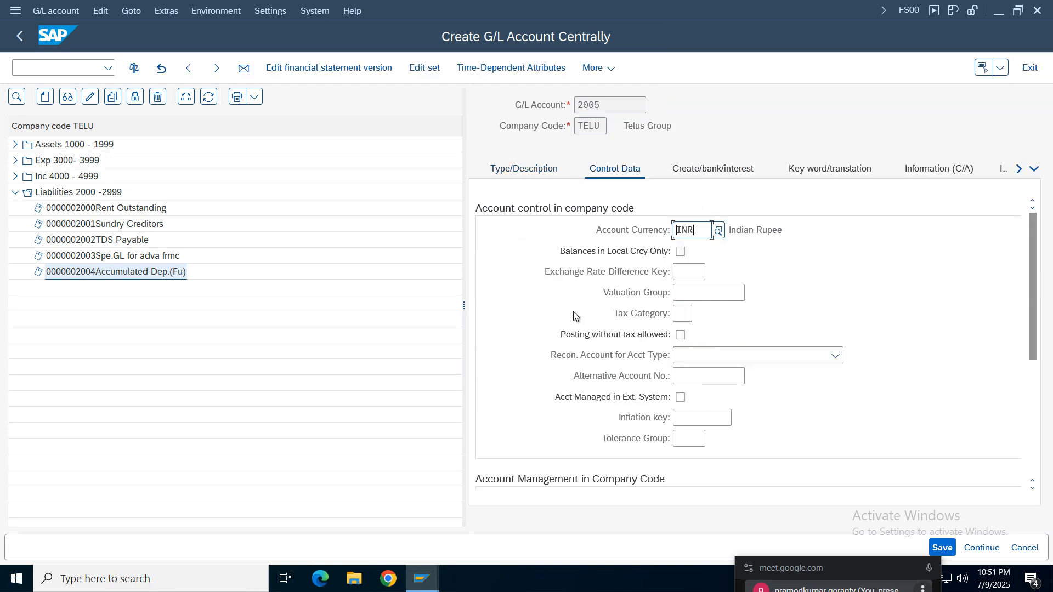
{"action": "left_click_drag", "start_coordinate": [1031, 340], "coordinate": [1028, 421]}
{"action": "left_click", "coordinate": [678, 335]}
{"action": "type", "text": "0"}
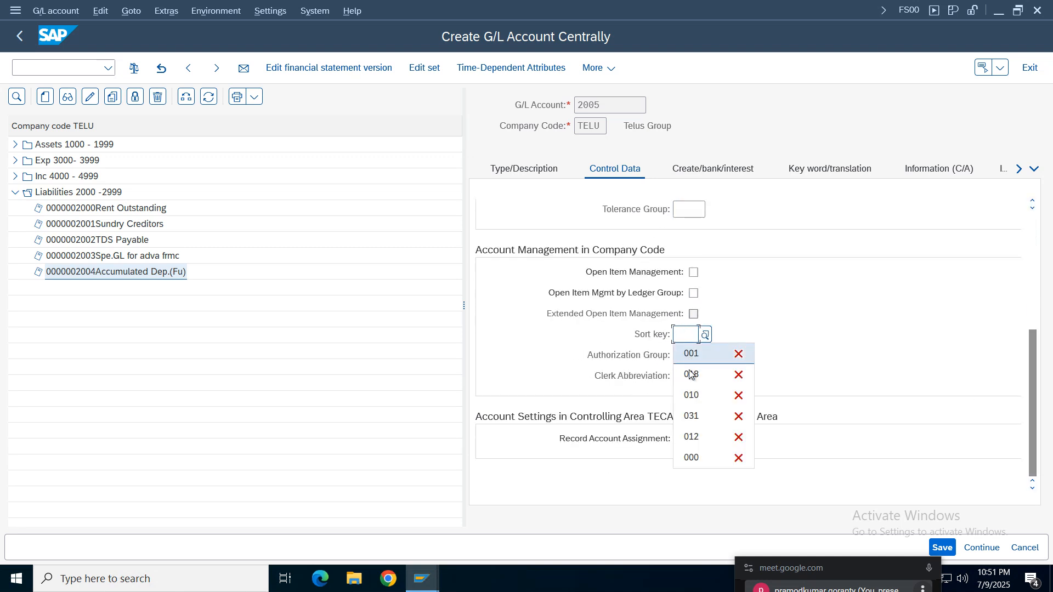
{"action": "left_click", "coordinate": [692, 354]}
{"action": "left_click", "coordinate": [713, 168]}
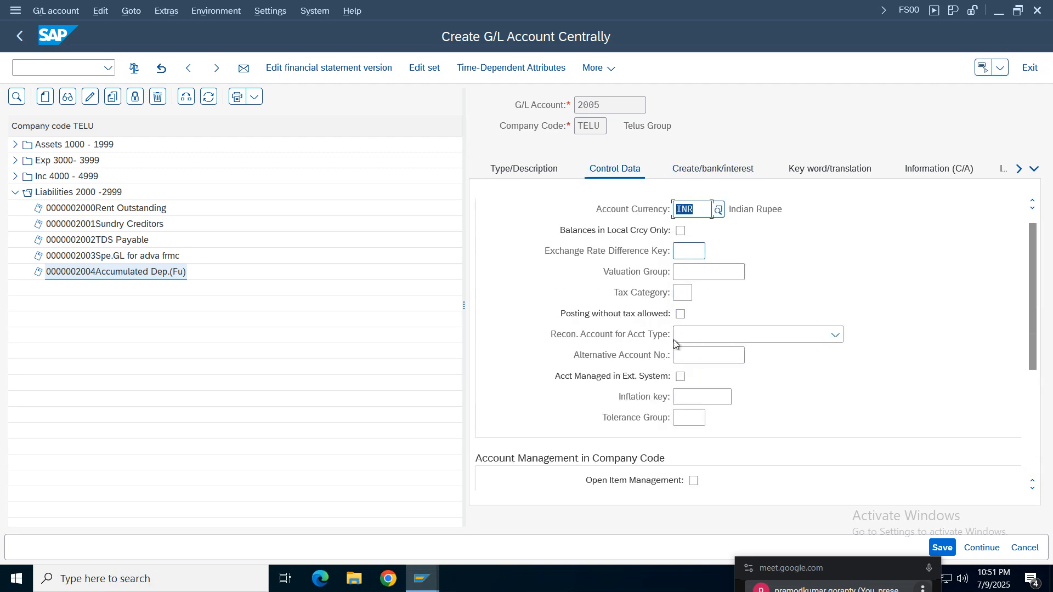
{"action": "left_click", "coordinate": [693, 481]}
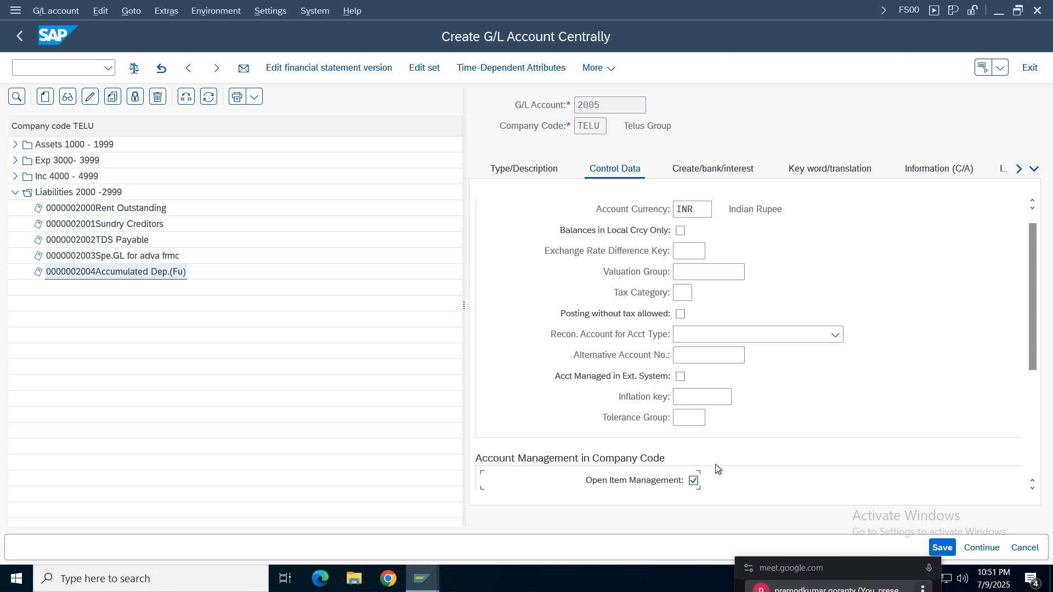
- Assign field status group G045, allow automatic postings only, and save account 2005
{"action": "left_click", "coordinate": [726, 169]}
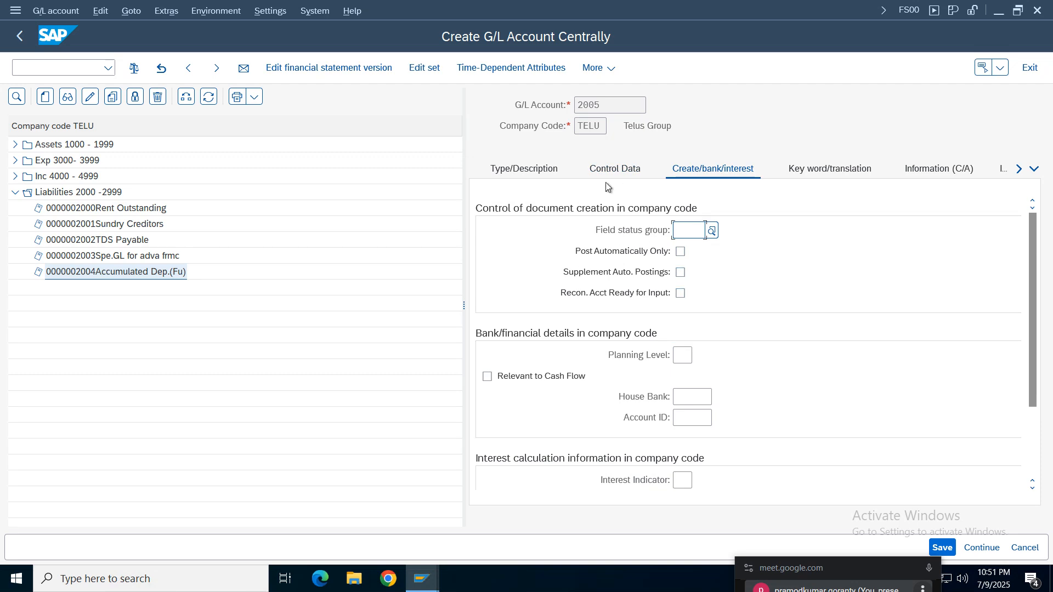
{"action": "left_click", "coordinate": [691, 230]}
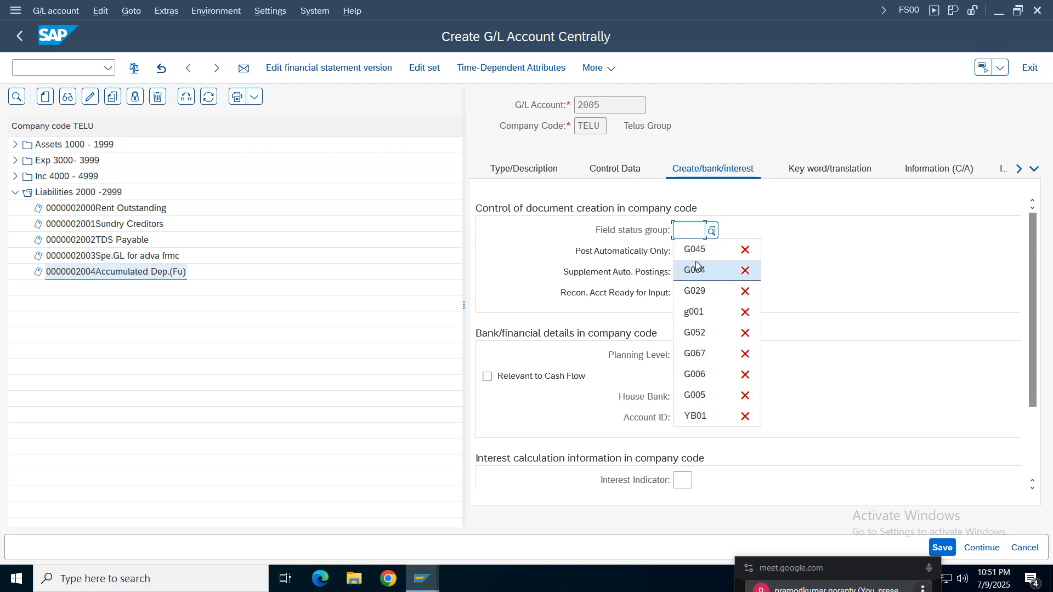
{"action": "left_click", "coordinate": [688, 247]}
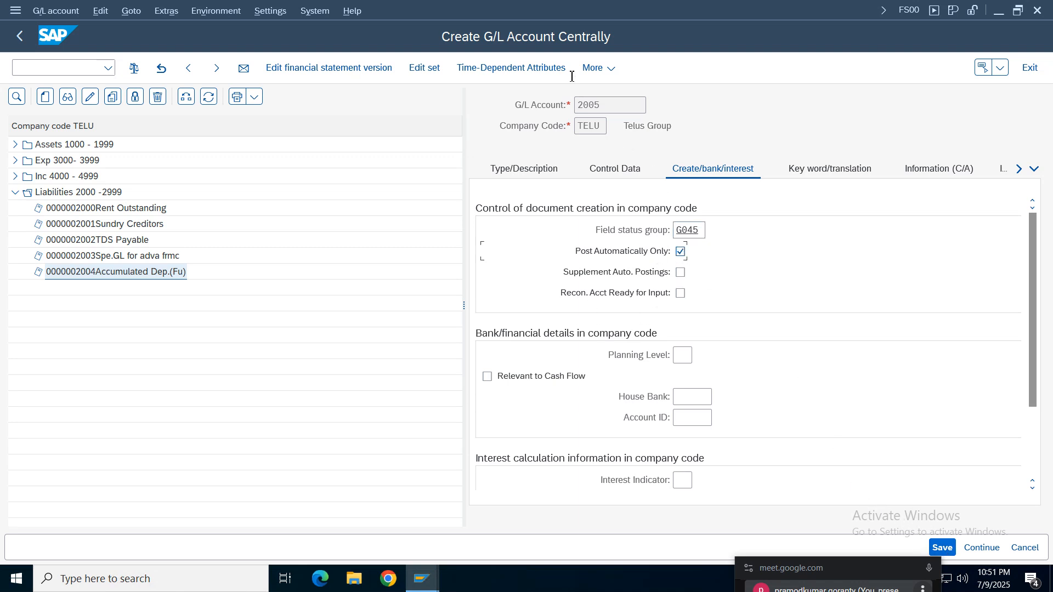
{"action": "left_click", "coordinate": [948, 546]}
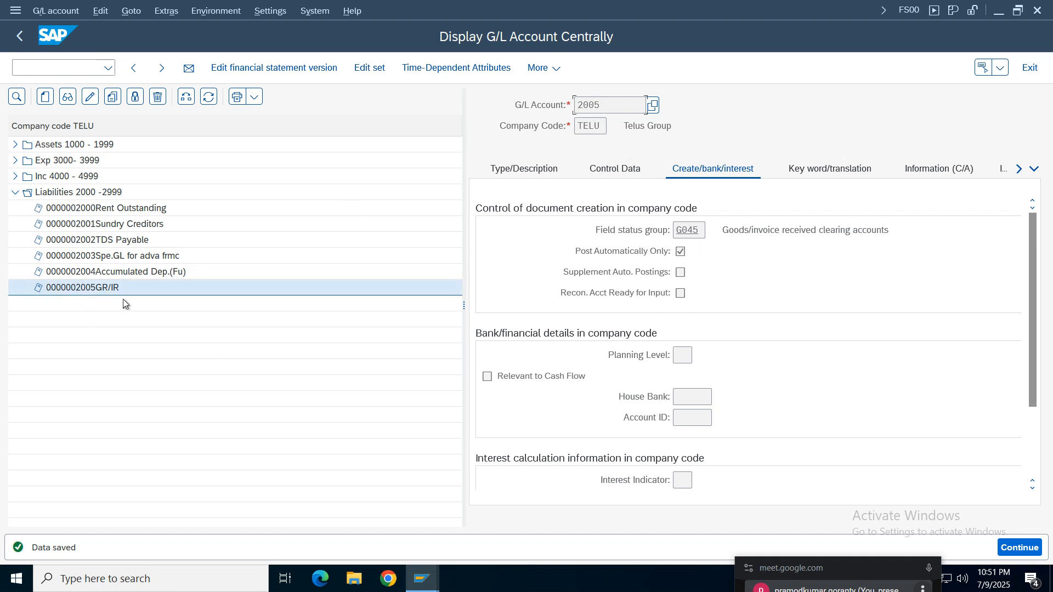
- Return to the OBYC session, assign TELU's GR/IR account 2005 to the WRX entry, and try to save
{"action": "left_click", "coordinate": [425, 586]}
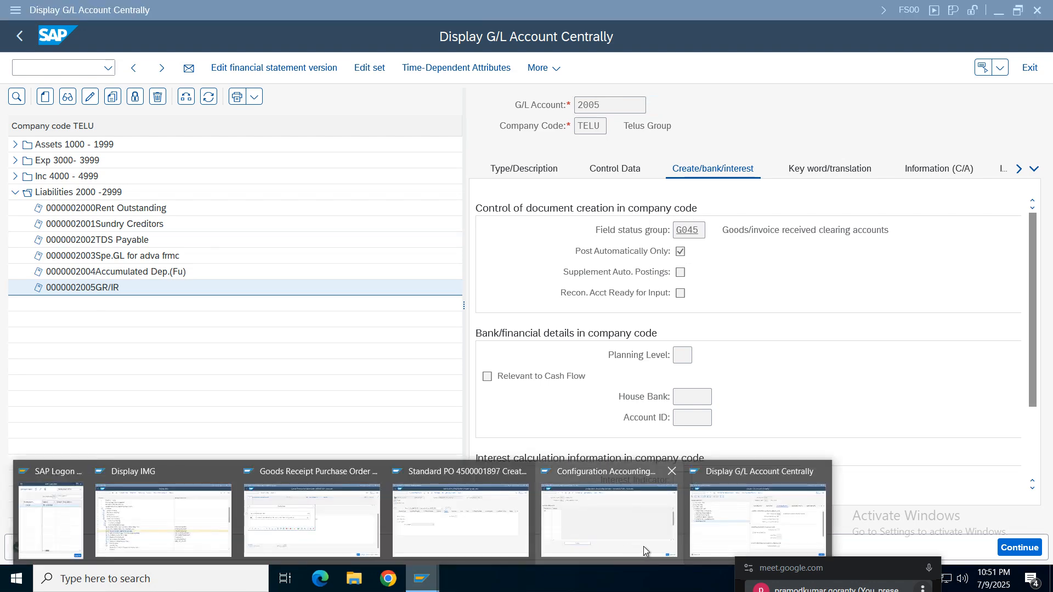
{"action": "left_click", "coordinate": [301, 492]}
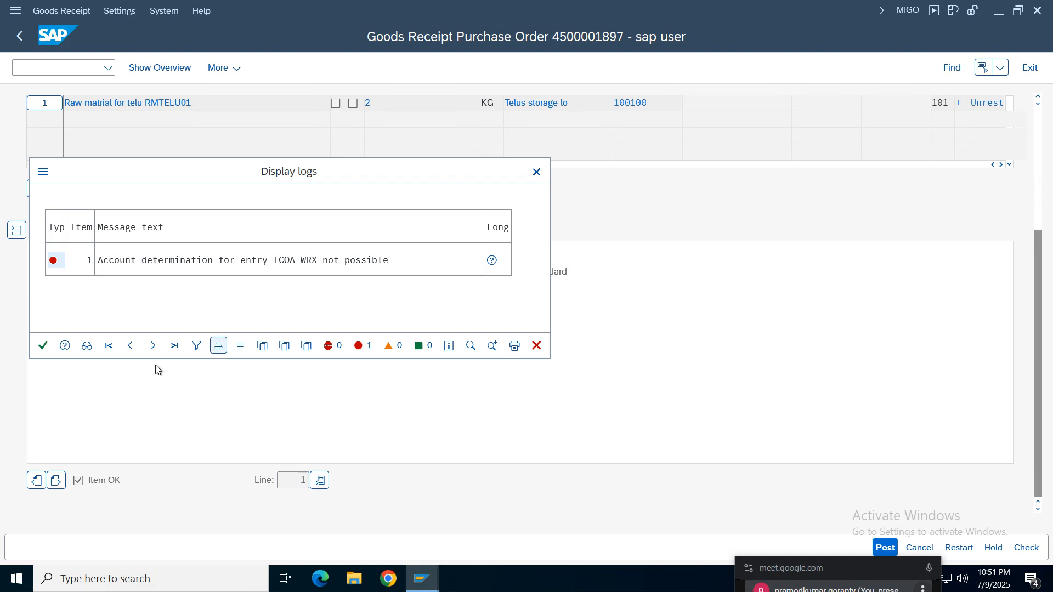
{"action": "left_click", "coordinate": [422, 580]}
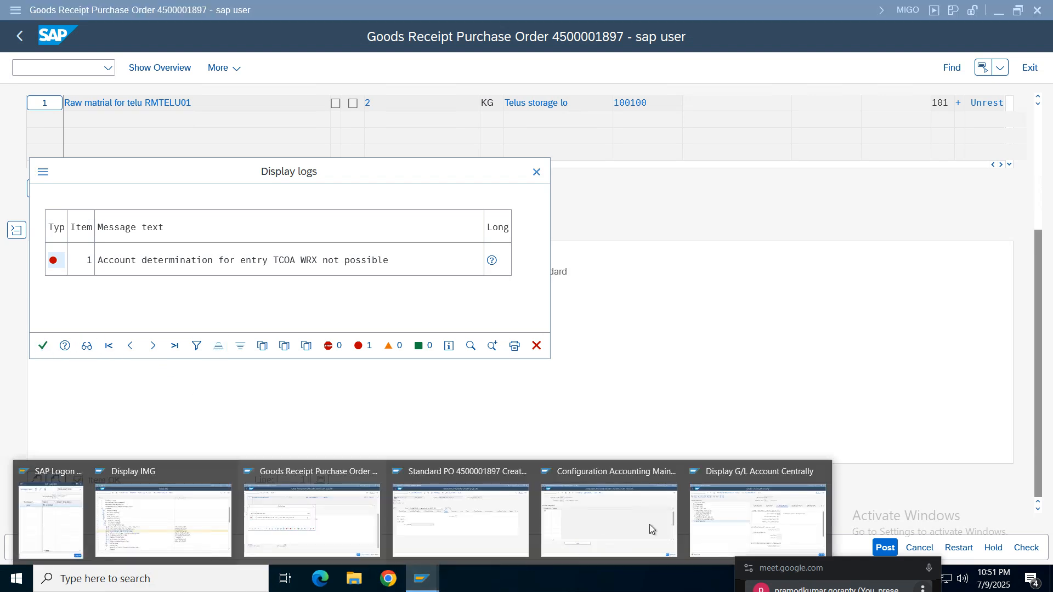
{"action": "left_click", "coordinate": [607, 529]}
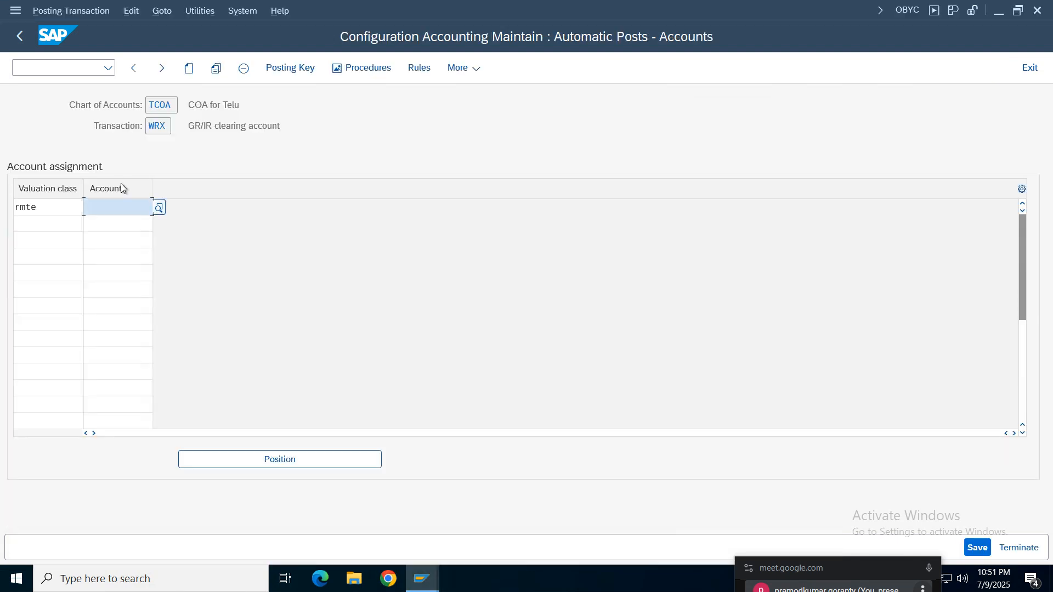
{"action": "left_click", "coordinate": [159, 210]}
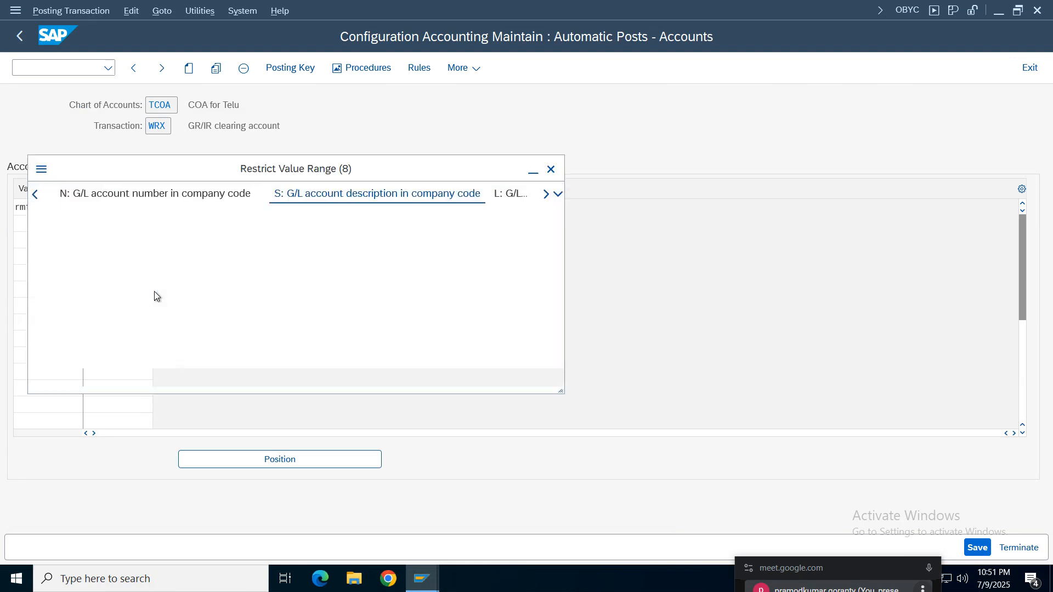
{"action": "left_click", "coordinate": [242, 284]}
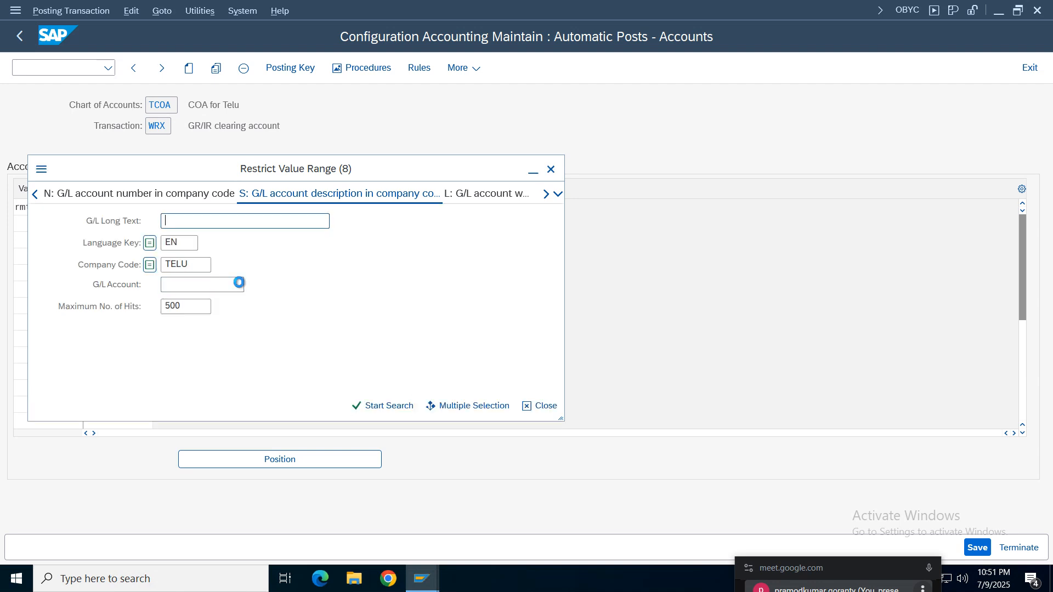
{"action": "key", "text": "Return"}
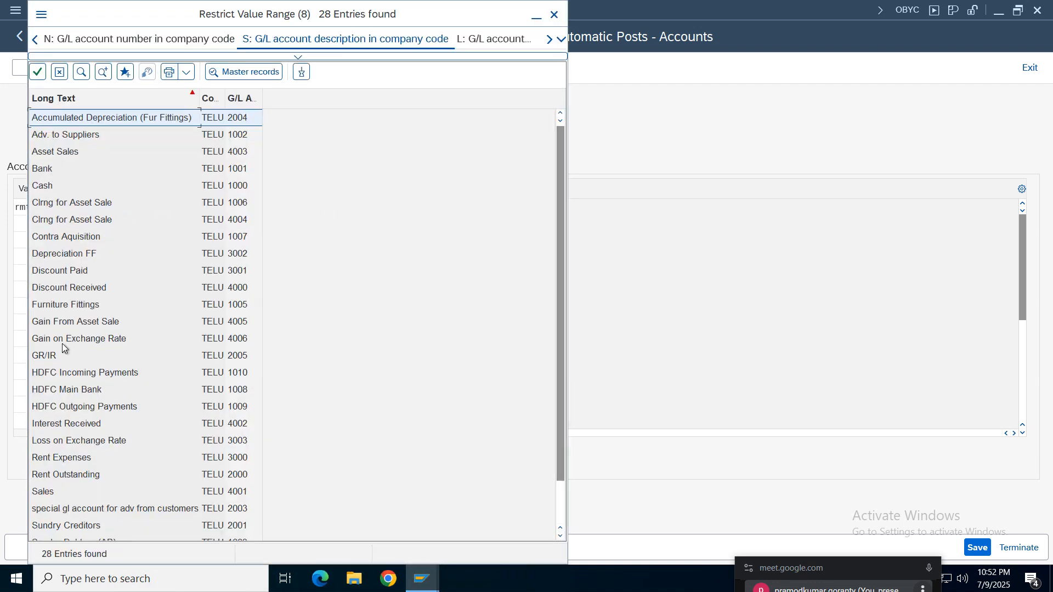
{"action": "double_click", "coordinate": [47, 356]}
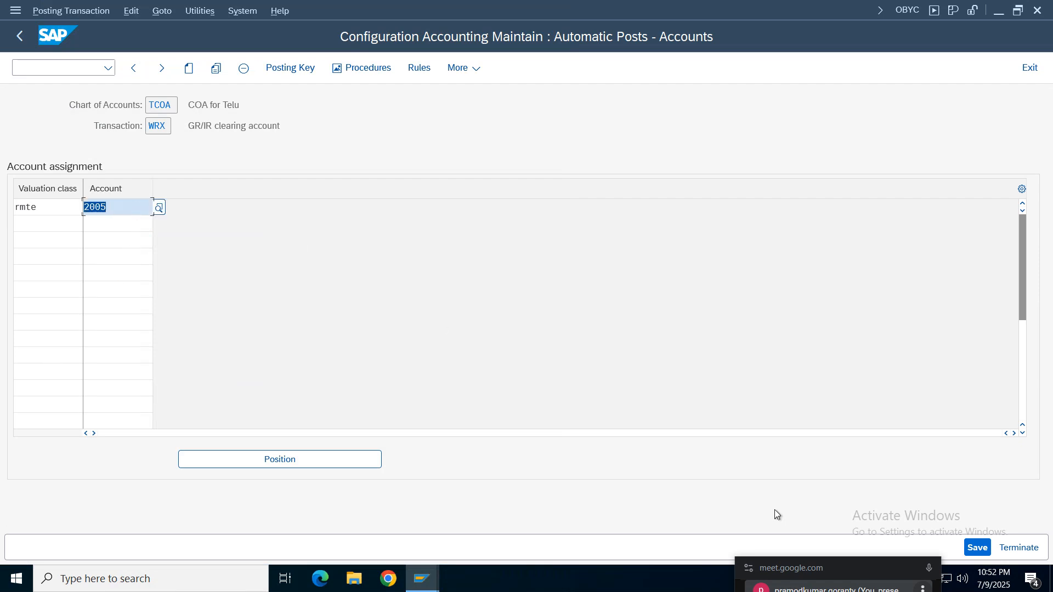
{"action": "left_click", "coordinate": [976, 548]}
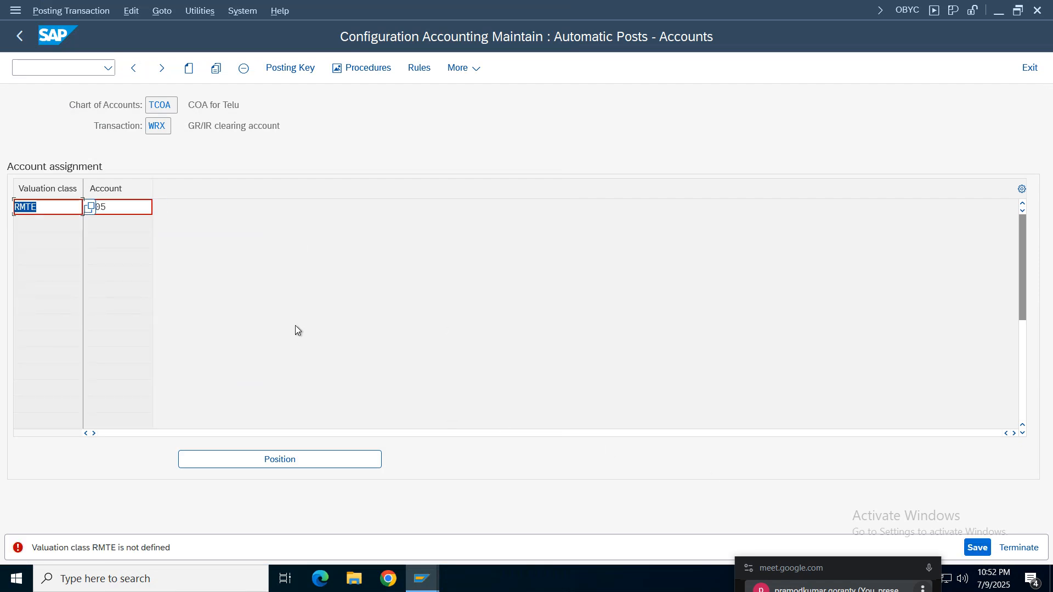
- Replace the WRX entry's valuation class with TERM, Raw materials vc for telu, and save the account assignment
{"action": "key", "text": "BackSpace"}
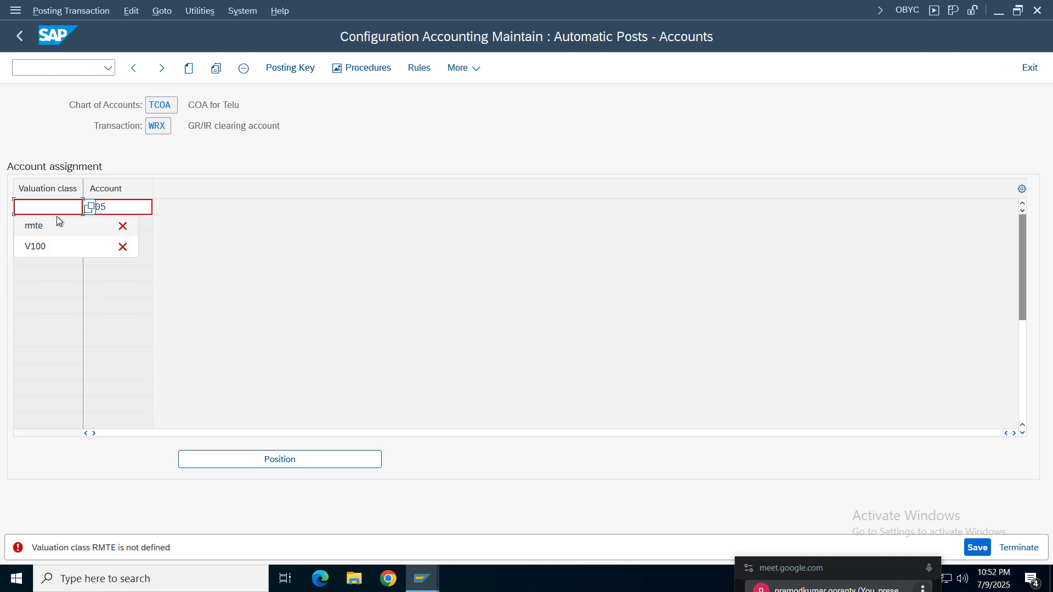
{"action": "left_click", "coordinate": [90, 211]}
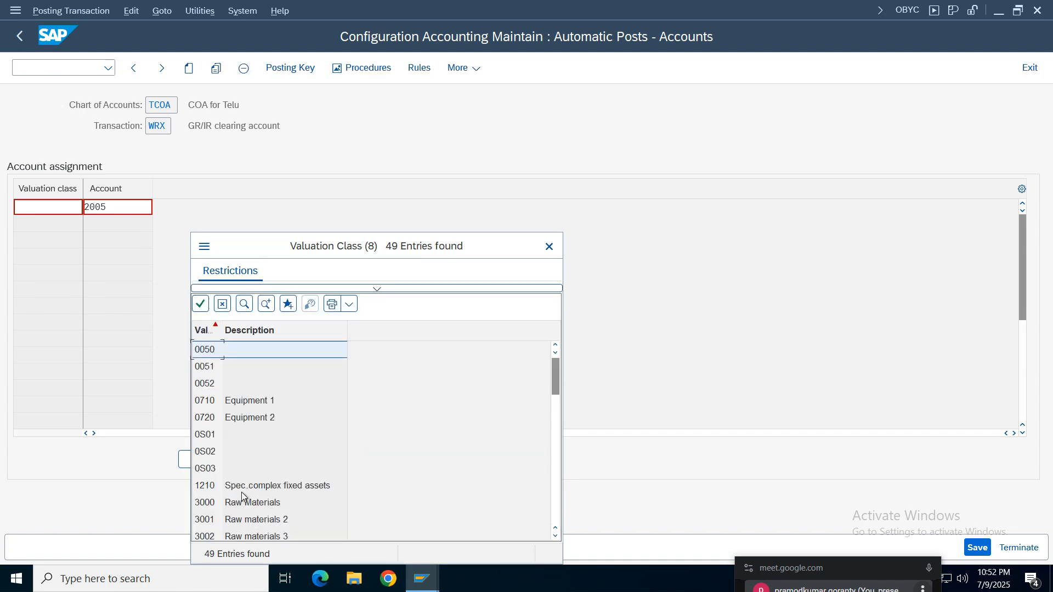
{"action": "left_click", "coordinate": [241, 517]}
{"action": "scroll", "coordinate": [241, 515], "scroll_direction": "down", "scroll_amount": 11}
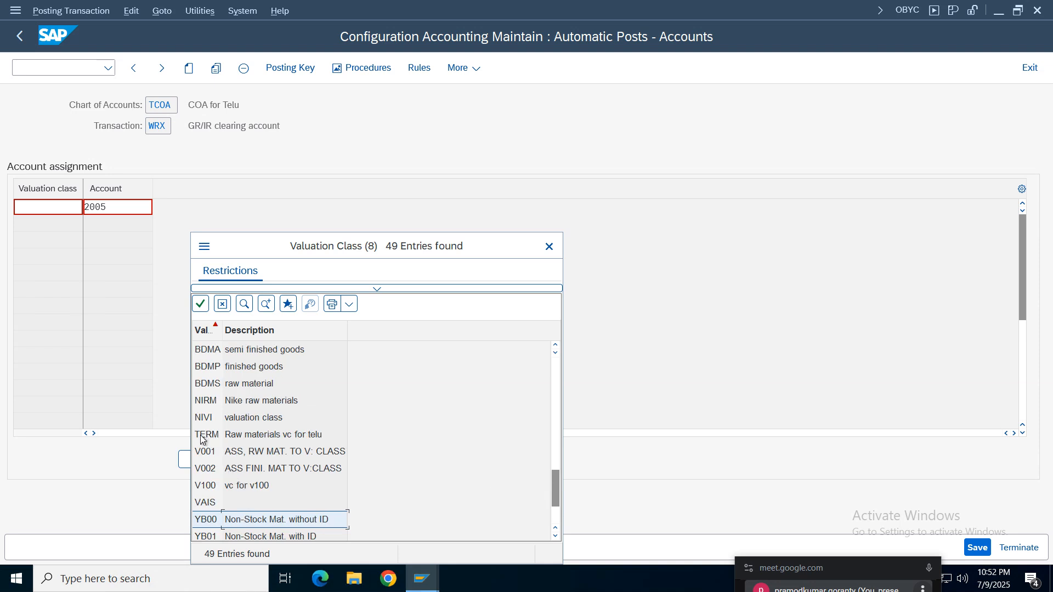
{"action": "double_click", "coordinate": [233, 436]}
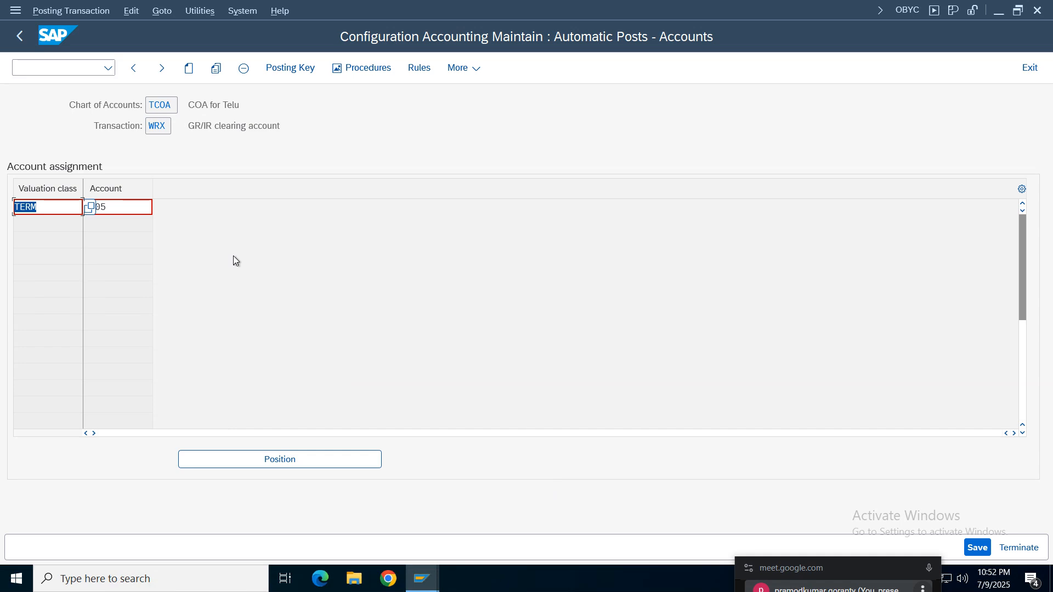
{"action": "key", "text": "ctrl+s"}
{"action": "left_click", "coordinate": [349, 304]}
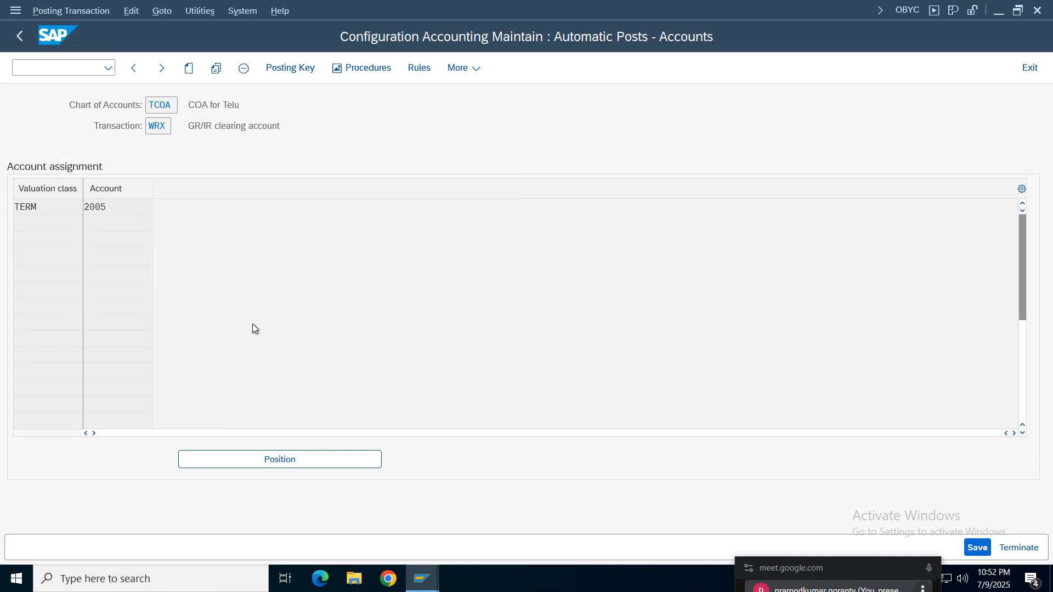
{"action": "left_click", "coordinate": [970, 551]}
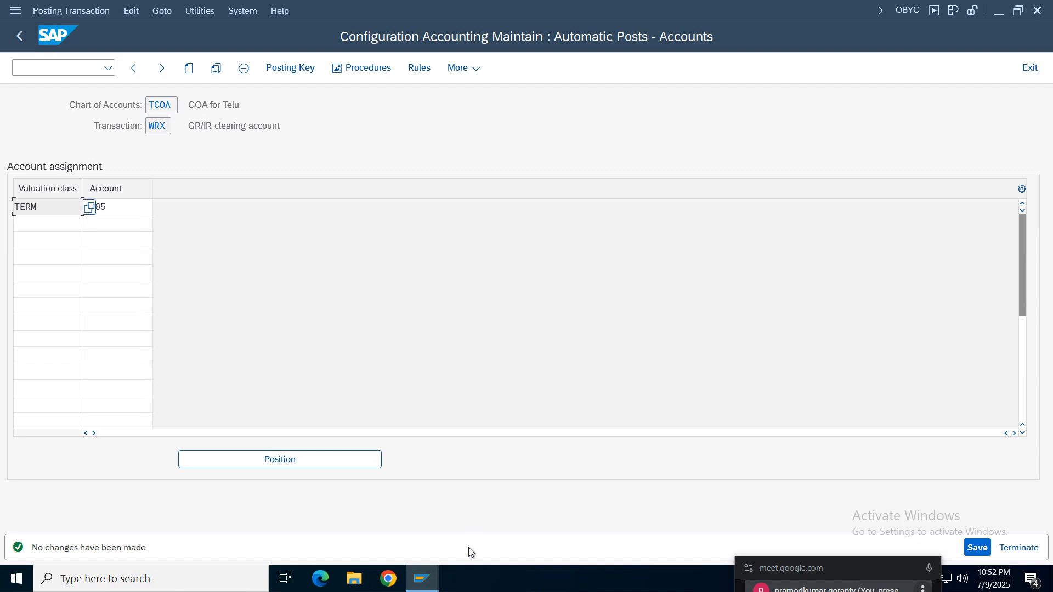
- Switch to the purchase order's goods receipt session and close its error log
{"action": "mouse_move", "coordinate": [422, 579]}
{"action": "left_click", "coordinate": [324, 522]}
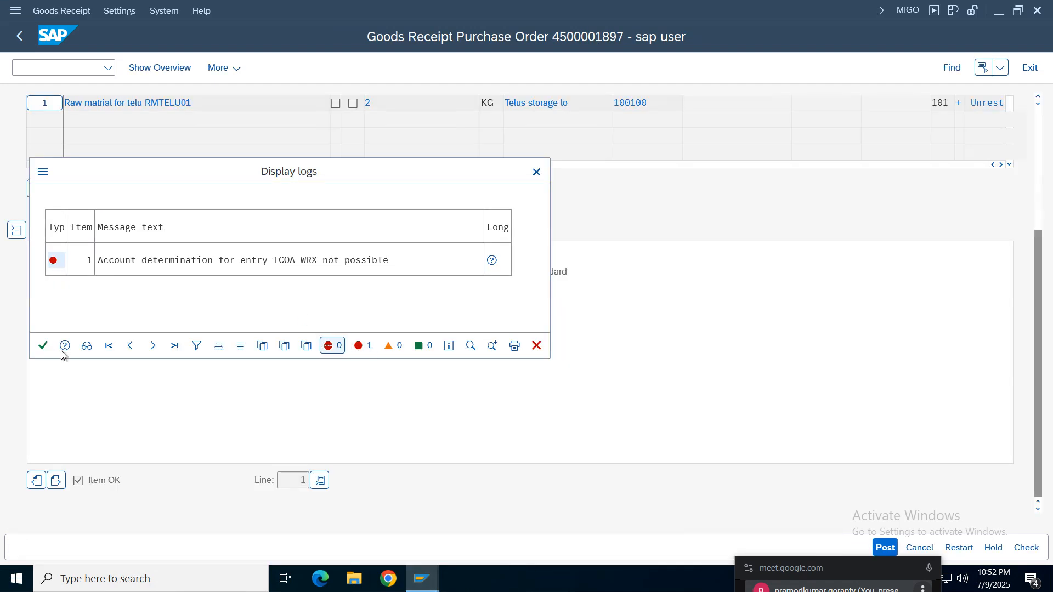
{"action": "left_click", "coordinate": [43, 346]}
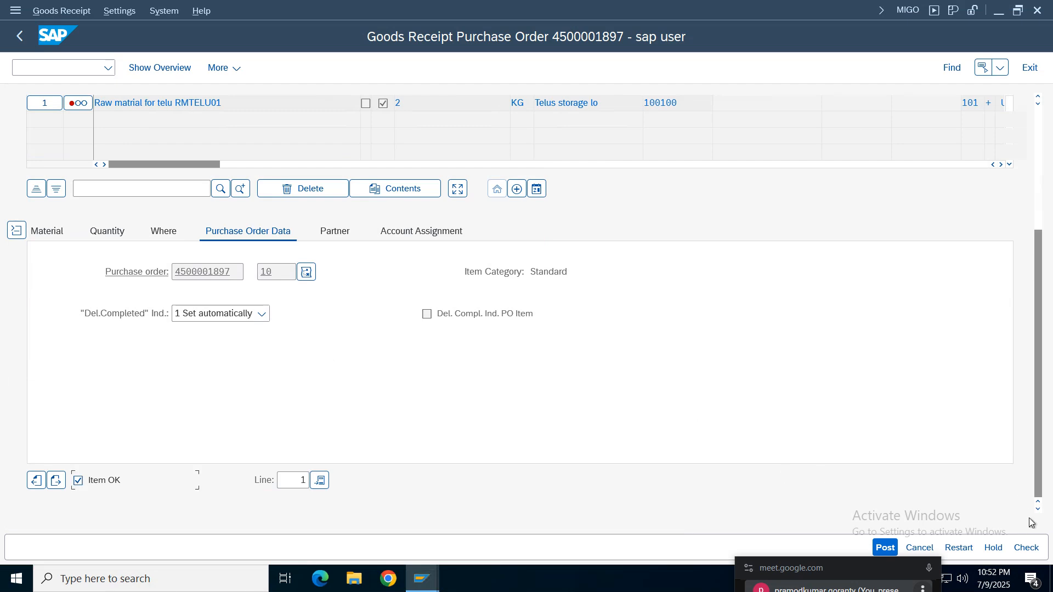
- Check the goods receipt, read the long text of its T159L error message, and leave the error log
{"action": "left_click", "coordinate": [1026, 548]}
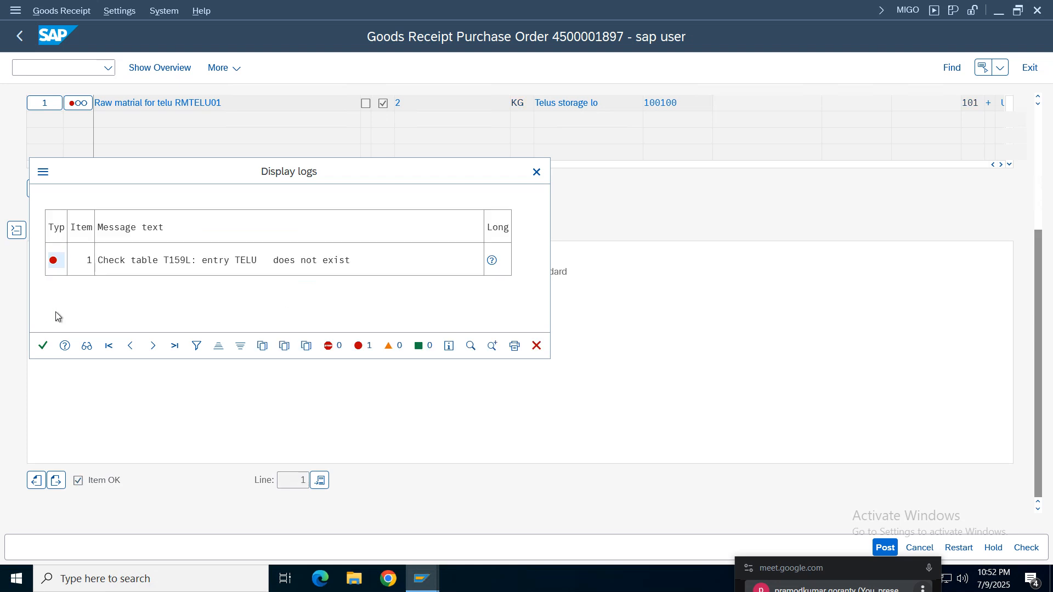
{"action": "left_click", "coordinate": [176, 262]}
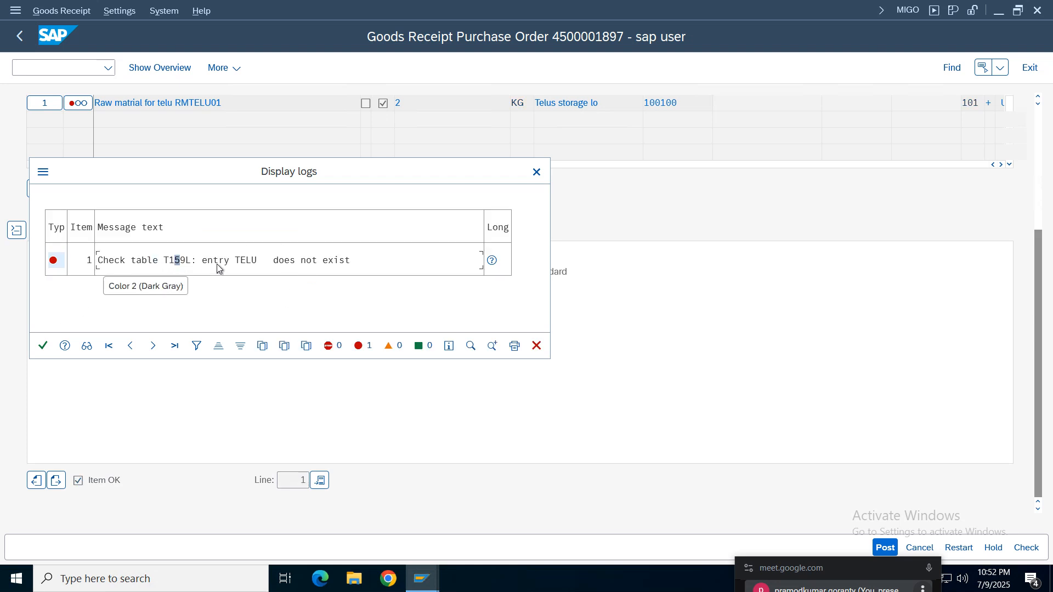
{"action": "left_click", "coordinate": [183, 261]}
{"action": "left_click", "coordinate": [302, 261]}
{"action": "left_click", "coordinate": [491, 263]}
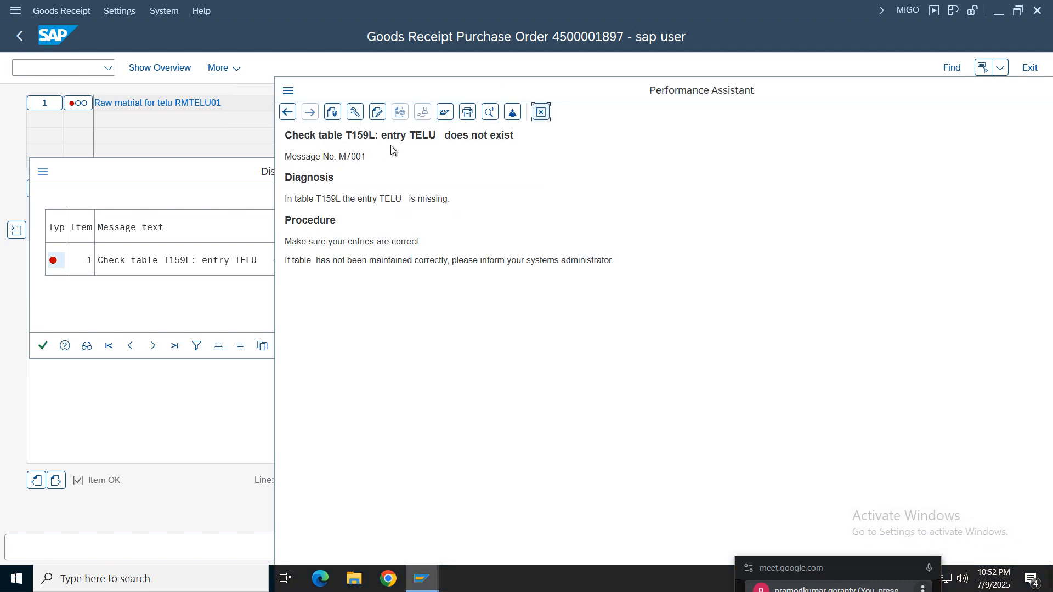
{"action": "triple_click", "coordinate": [491, 141]}
{"action": "left_click", "coordinate": [540, 112]}
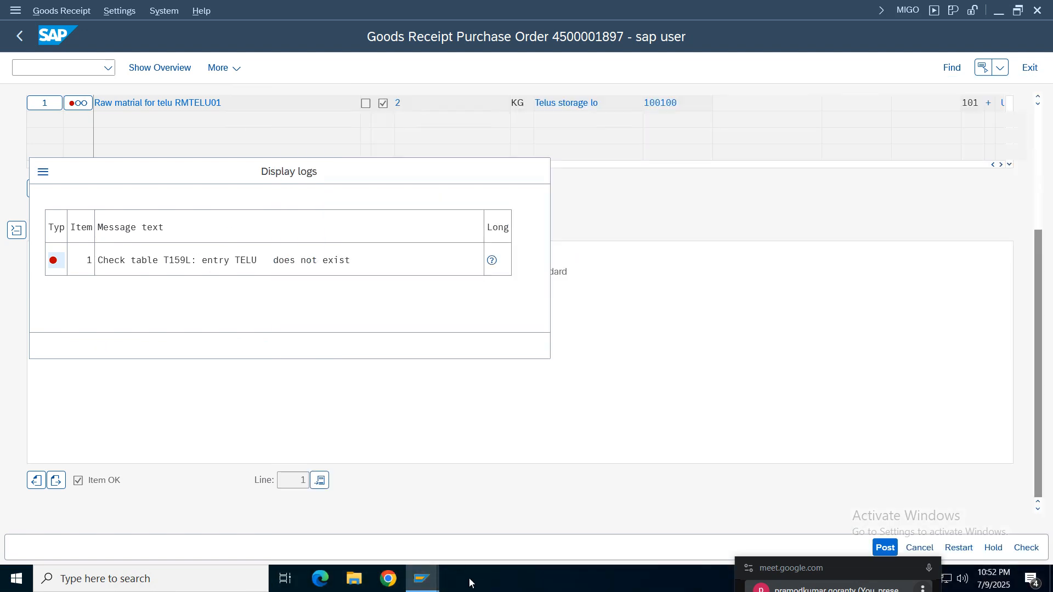
{"action": "left_click", "coordinate": [43, 172]}
{"action": "key", "text": "Escape"}
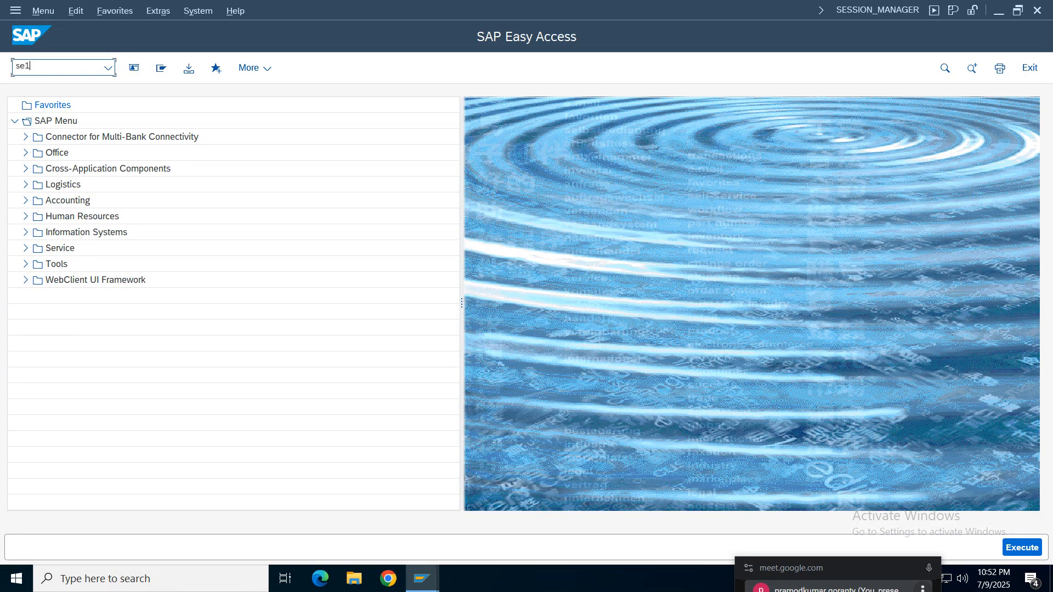
- Run SE16N, display the entries of table T159L without a filter, and return to the selection criteria
{"action": "type", "text": "se16n"}
{"action": "key", "text": "Return"}
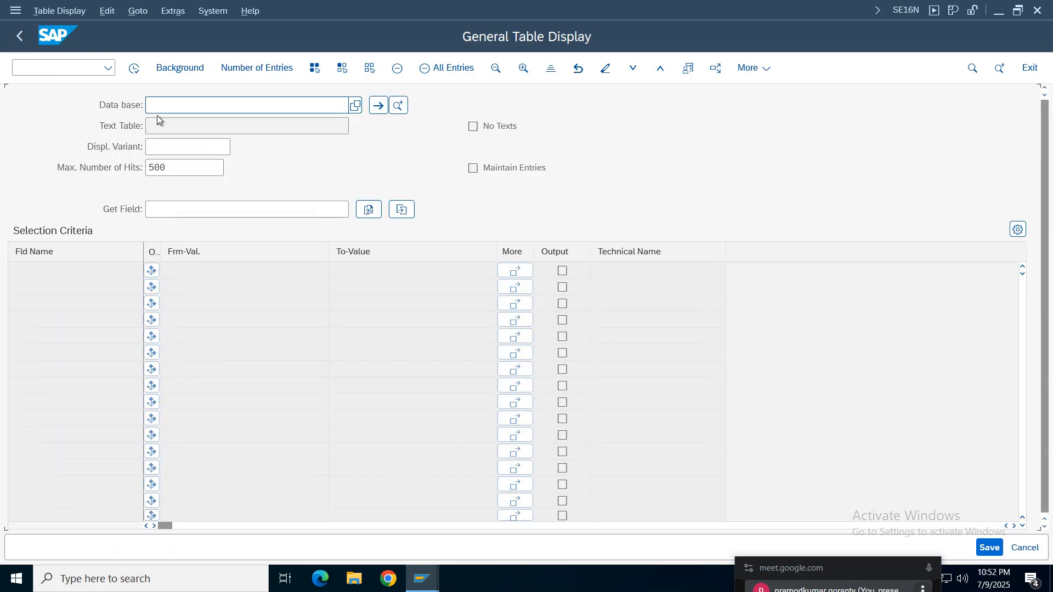
{"action": "type", "text": "t15"}
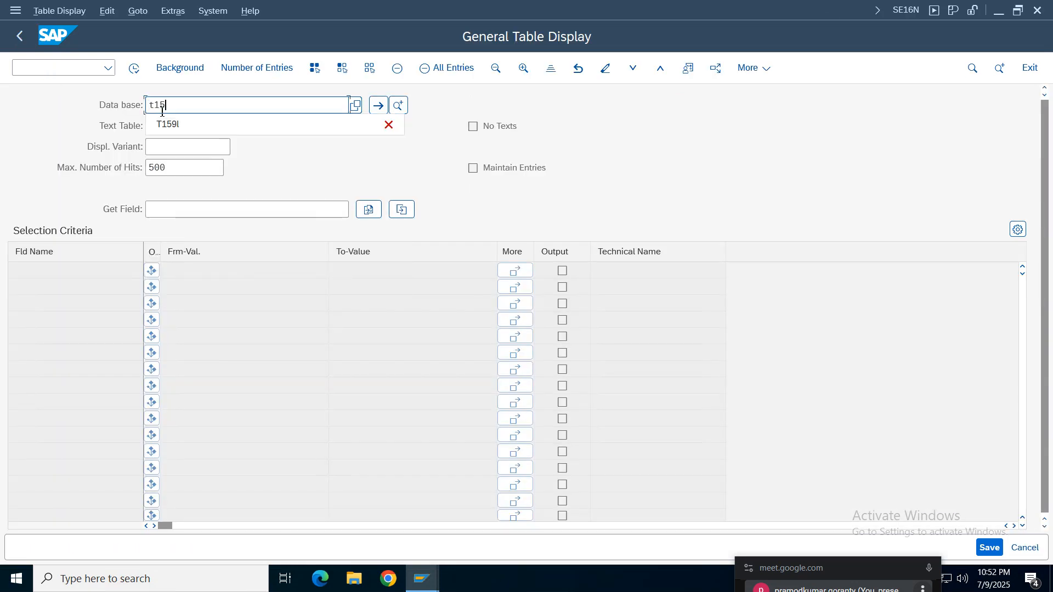
{"action": "type", "text": "9l"}
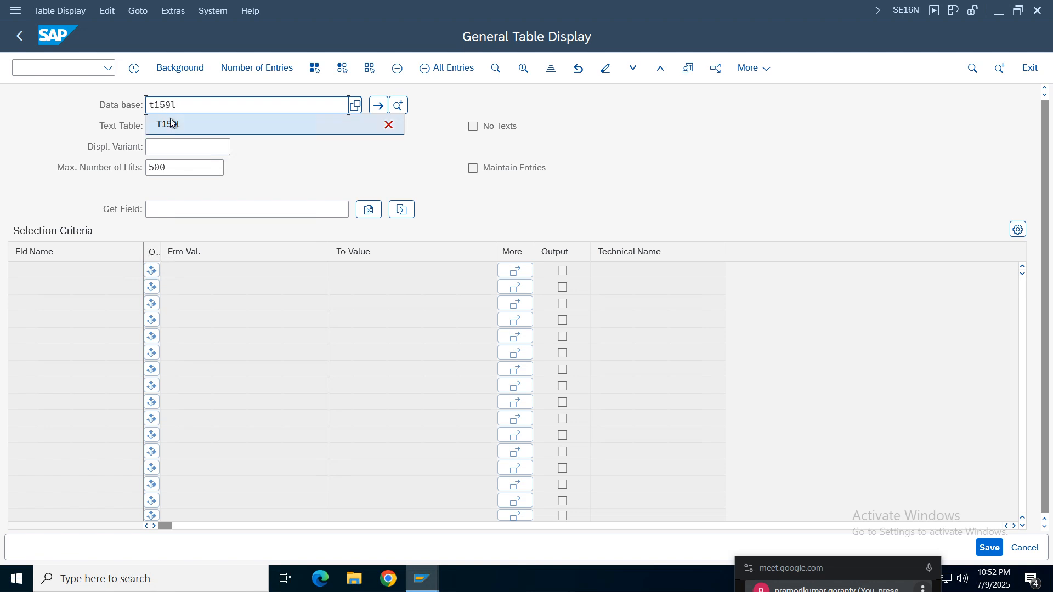
{"action": "key", "text": "Return"}
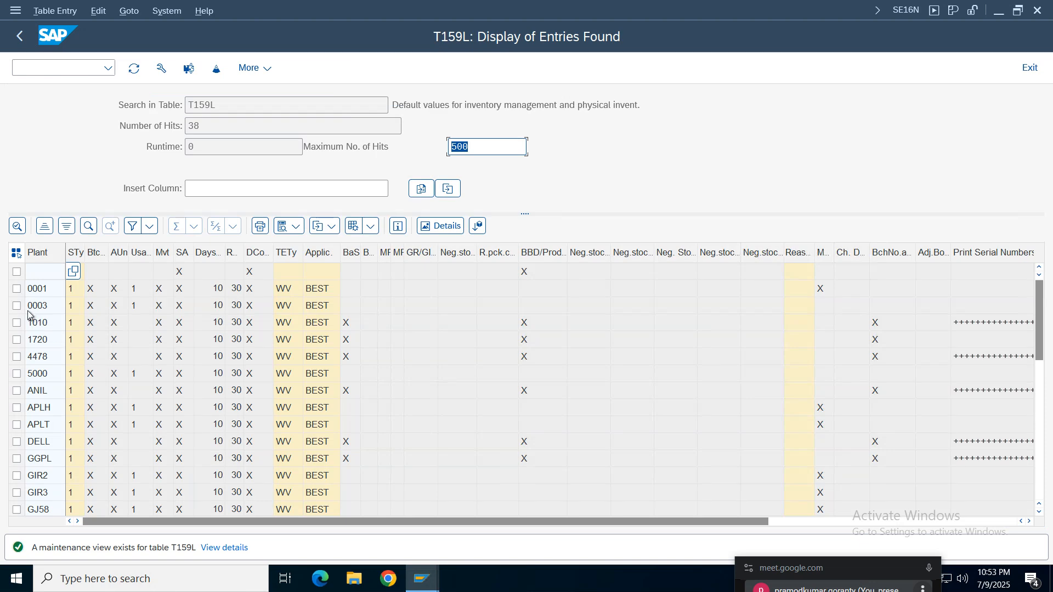
{"action": "left_click", "coordinate": [30, 307]}
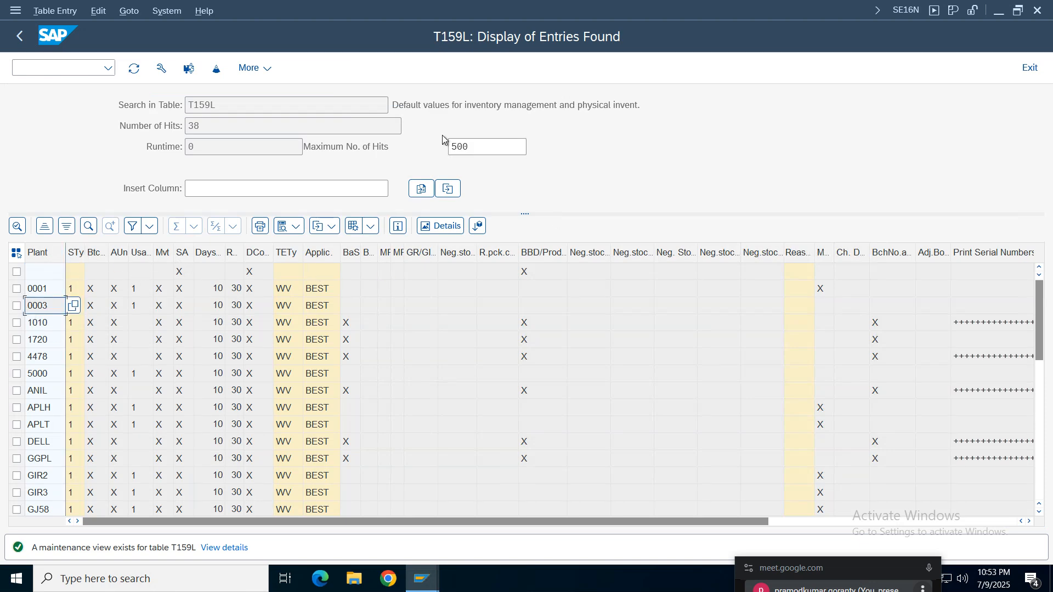
{"action": "left_click", "coordinate": [19, 36]}
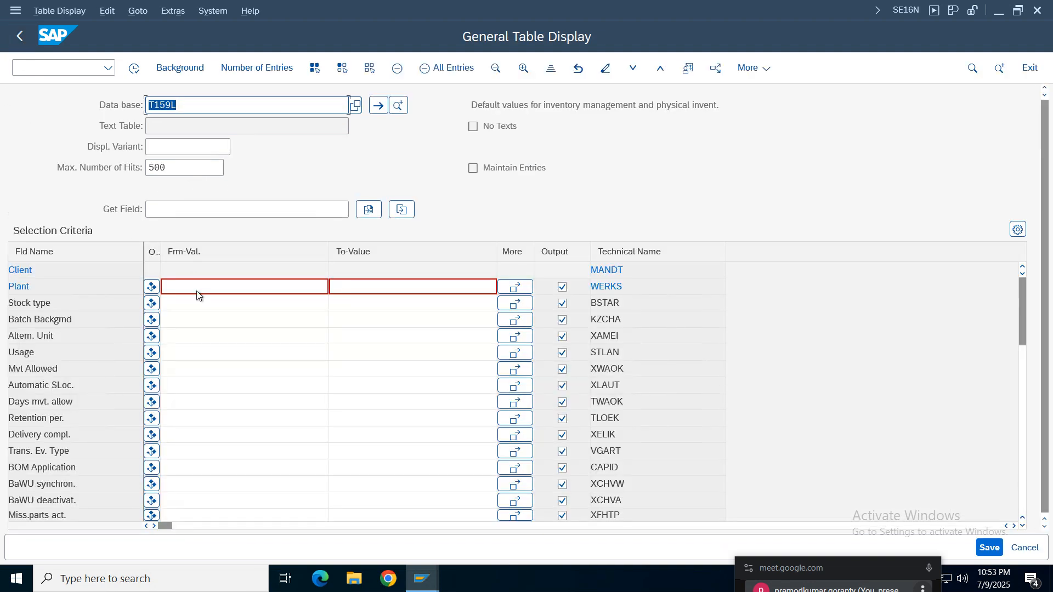
- Search table T159L for entries of plant TELU and read the table's description
{"action": "left_click", "coordinate": [189, 288]}
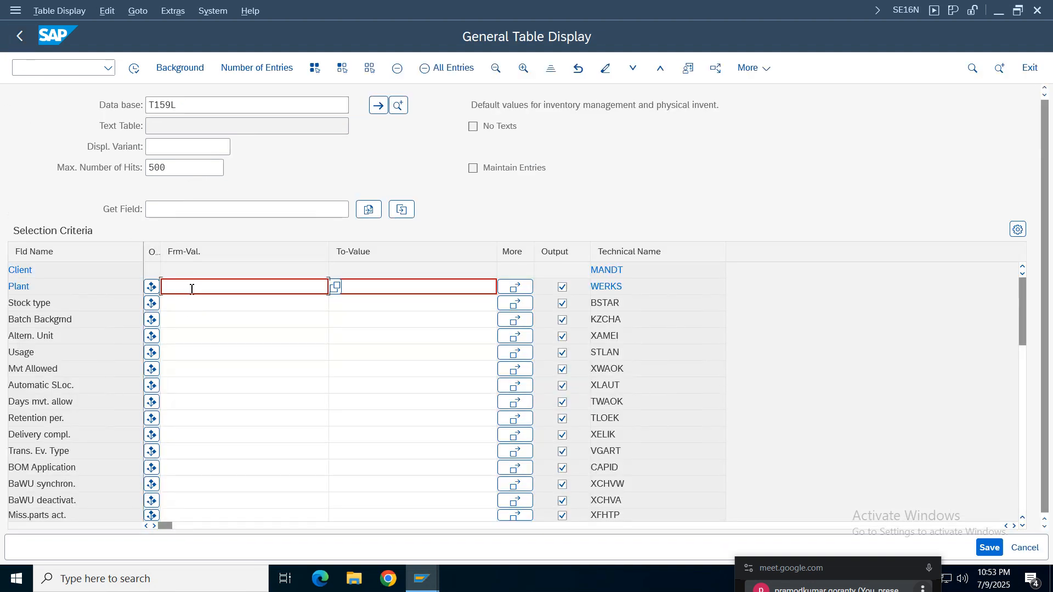
{"action": "type", "text": "telu"}
{"action": "key", "text": "Return"}
{"action": "left_click", "coordinate": [135, 68]}
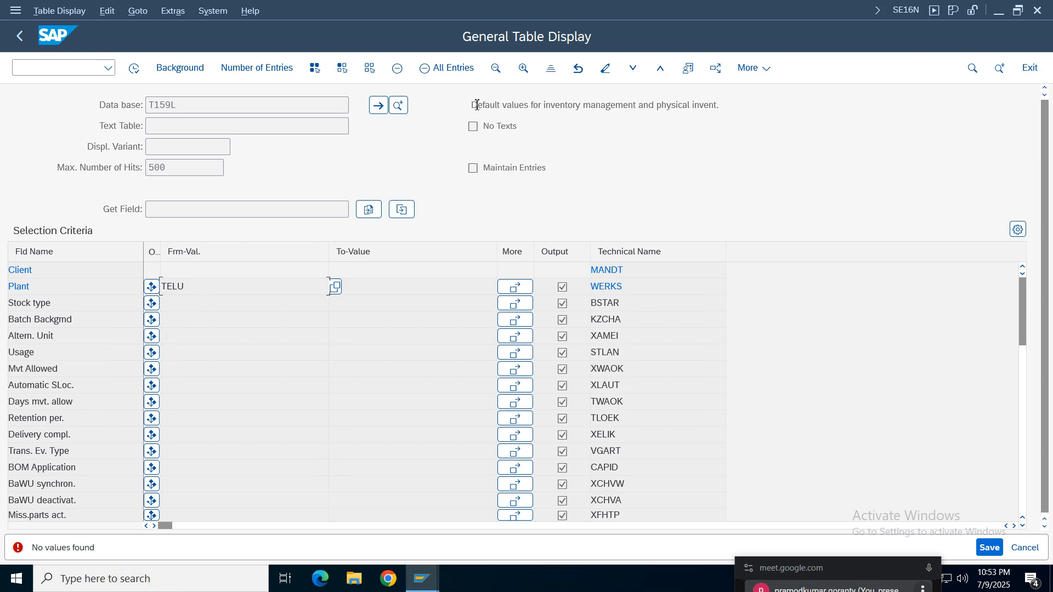
{"action": "left_click_drag", "start_coordinate": [472, 102], "coordinate": [738, 111]}
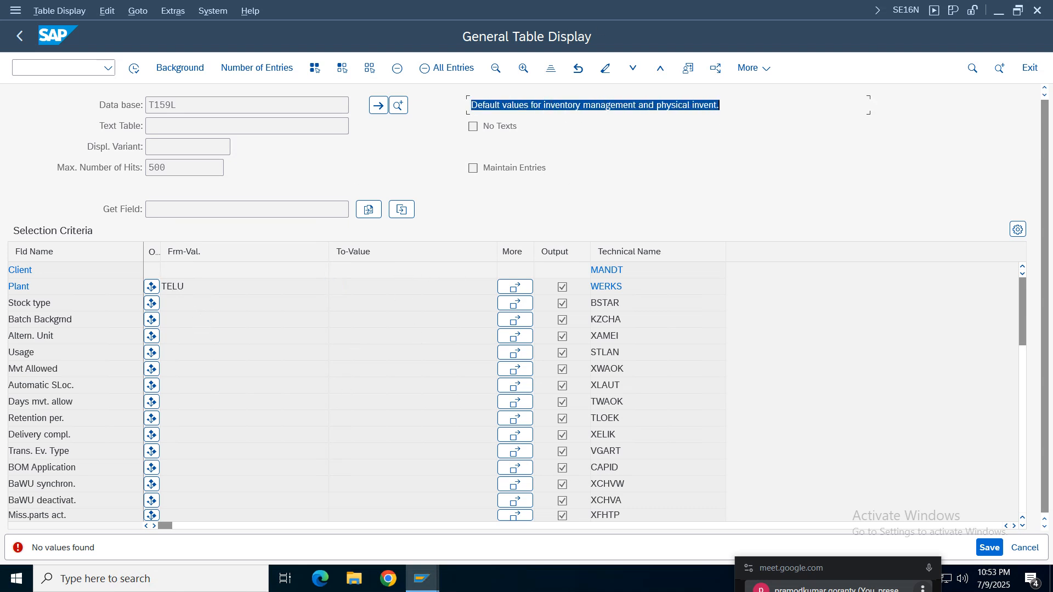
- Switch to the configuration notes in Google Sheets and look up the Plant Parameters row with its MM configuration path
{"action": "mouse_move", "coordinate": [554, 5]}
{"action": "left_click", "coordinate": [662, 10]}
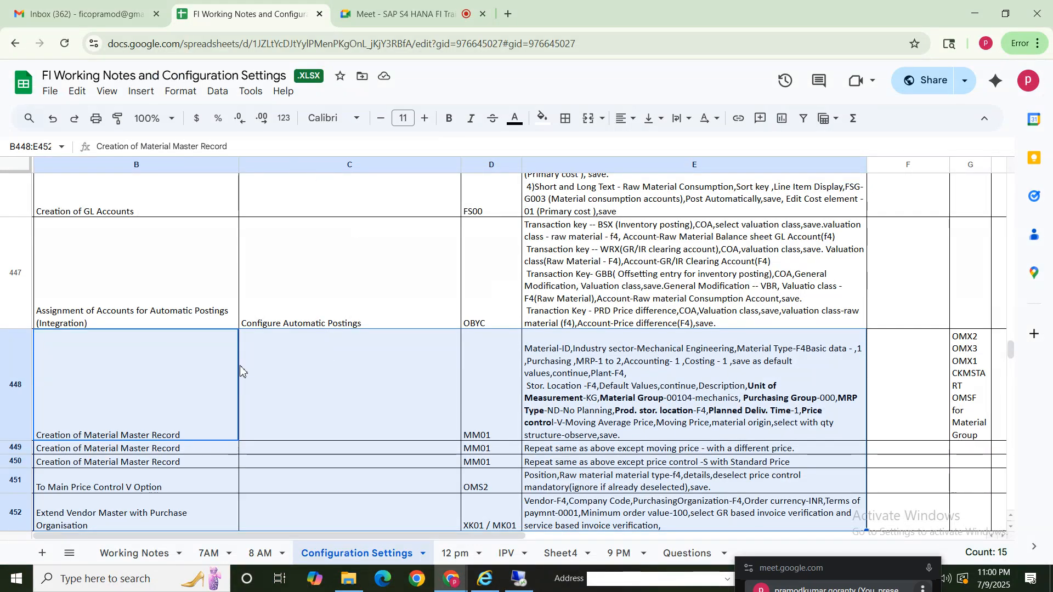
{"action": "left_click", "coordinate": [332, 406]}
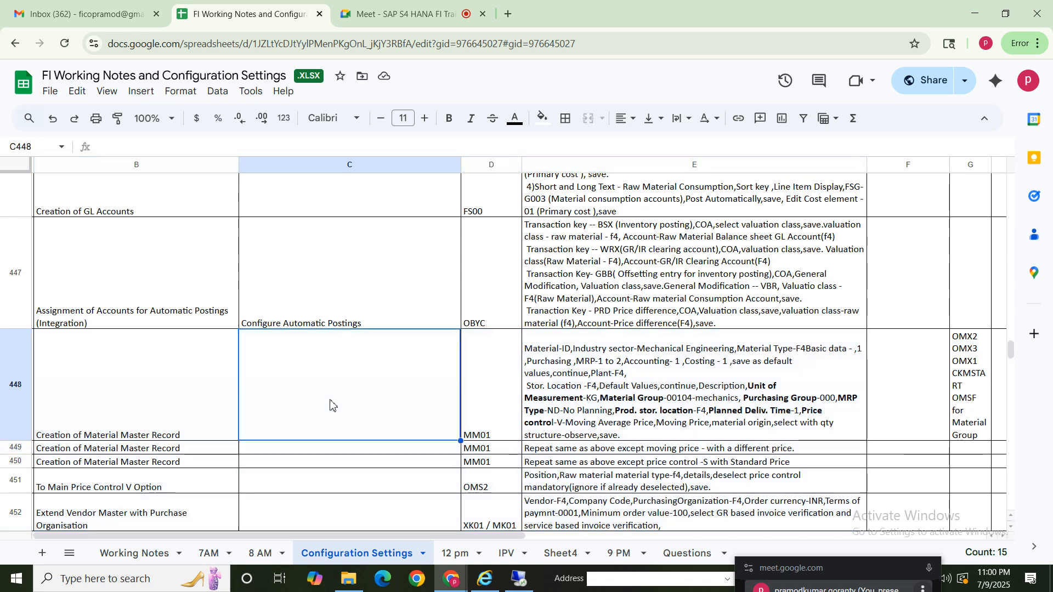
{"action": "left_click", "coordinate": [723, 405]}
{"action": "key", "text": "Right"}
{"action": "key", "text": "Right"}
{"action": "key", "text": "Right"}
{"action": "key", "text": "Right"}
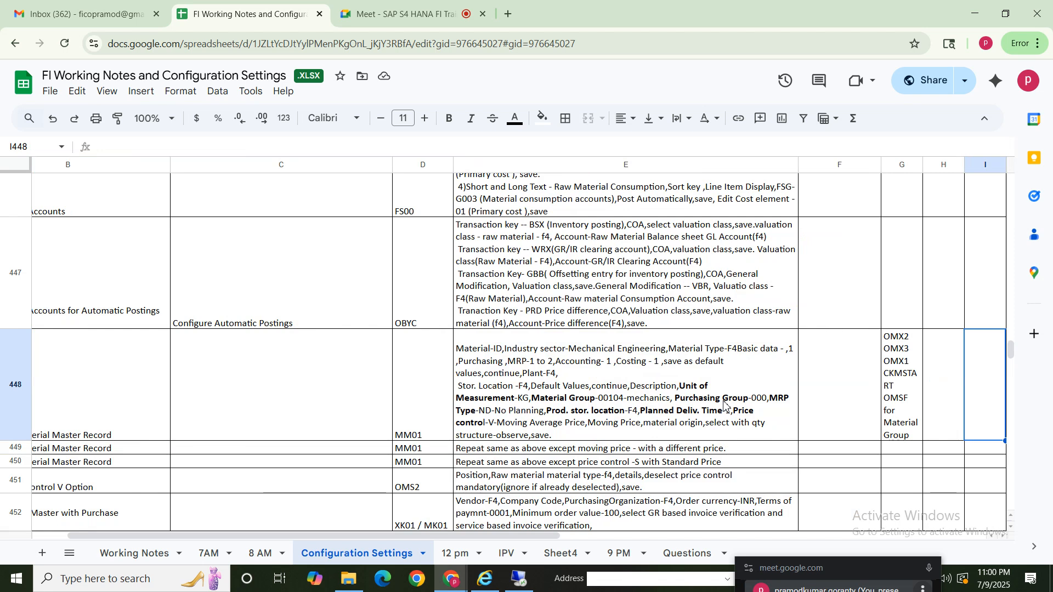
{"action": "key", "text": "Left"}
{"action": "key", "text": "Left"}
{"action": "key", "text": "Left"}
{"action": "key", "text": "Left"}
{"action": "key", "text": "Left"}
{"action": "key", "text": "Left"}
{"action": "key", "text": "Left"}
{"action": "key", "text": "Left"}
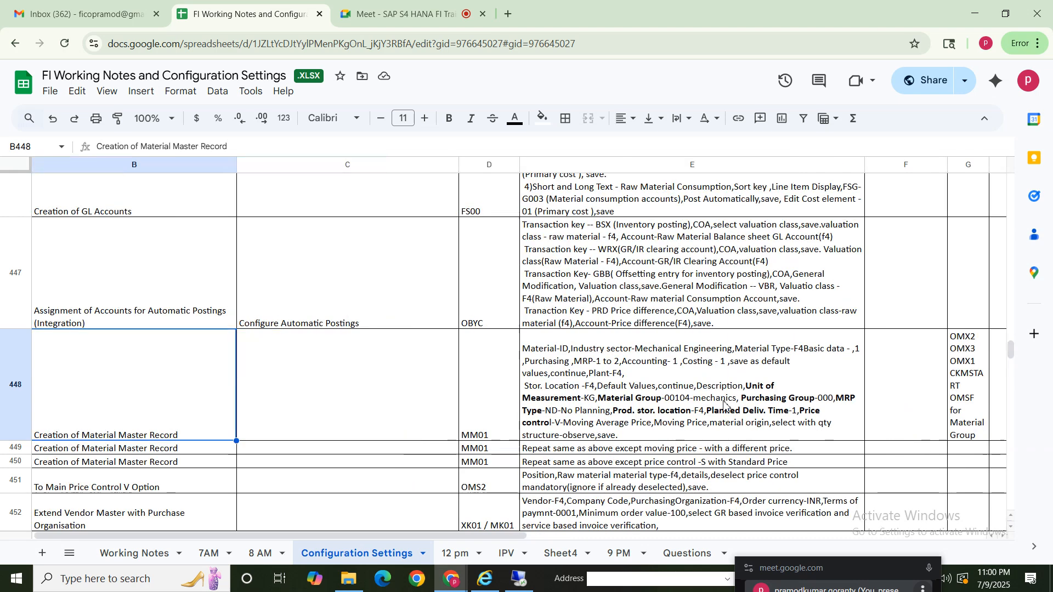
{"action": "left_click", "coordinate": [148, 300]}
{"action": "left_click", "coordinate": [133, 214]}
{"action": "key", "text": "Up"}
{"action": "key", "text": "Up"}
{"action": "key", "text": "Up"}
{"action": "key", "text": "Up"}
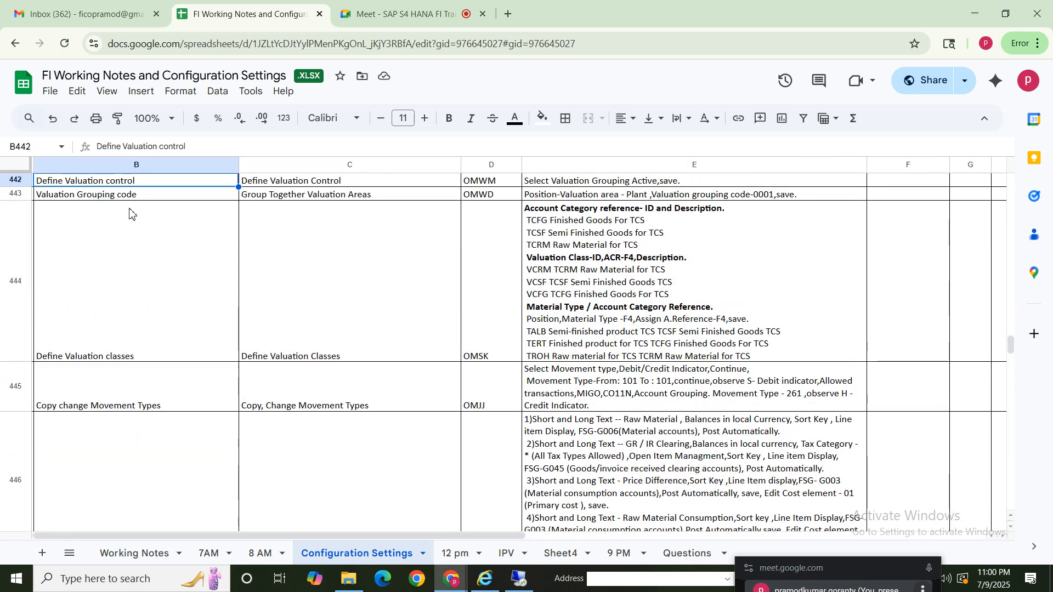
{"action": "key", "text": "Up"}
{"action": "key", "text": "Up"}
{"action": "key", "text": "Up"}
{"action": "key", "text": "Up"}
{"action": "key", "text": "Up"}
{"action": "key", "text": "Up"}
{"action": "key", "text": "Up"}
{"action": "key", "text": "Up"}
{"action": "key", "text": "Up"}
{"action": "key", "text": "Up"}
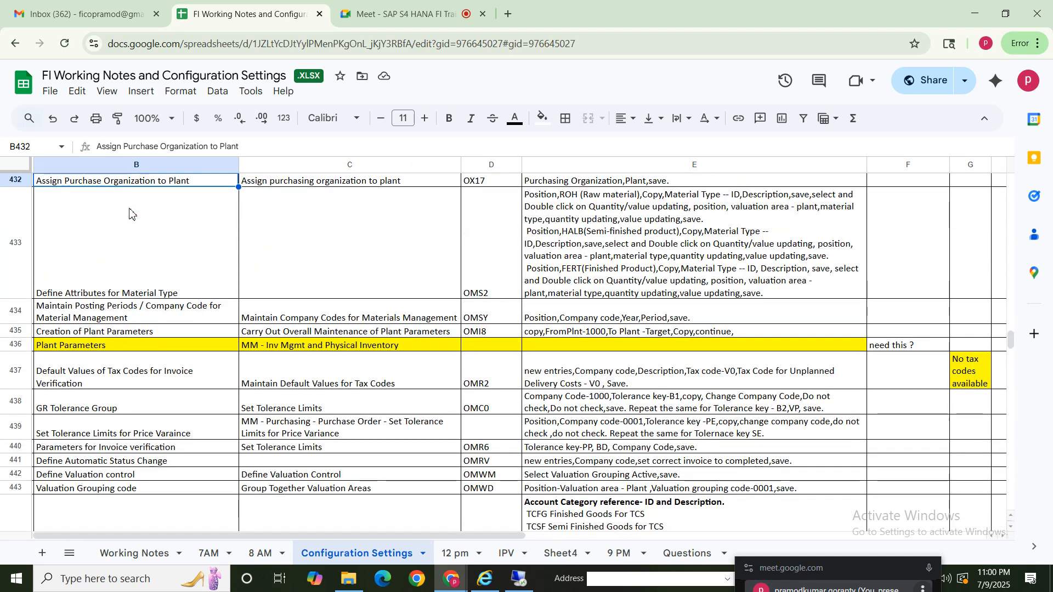
{"action": "left_click", "coordinate": [78, 349]}
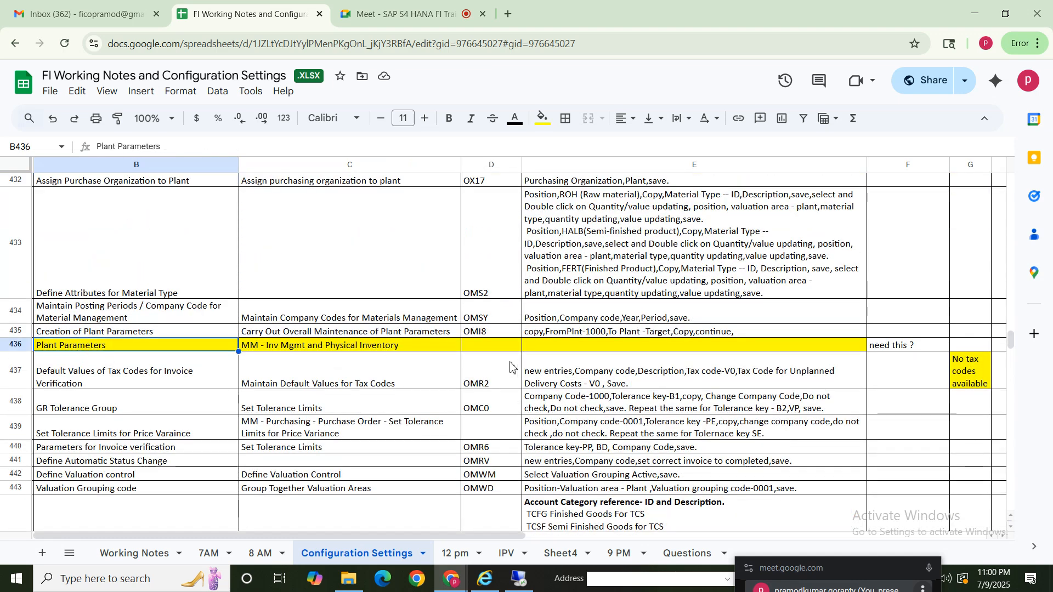
{"action": "left_click", "coordinate": [377, 350]}
{"action": "left_click", "coordinate": [518, 350]}
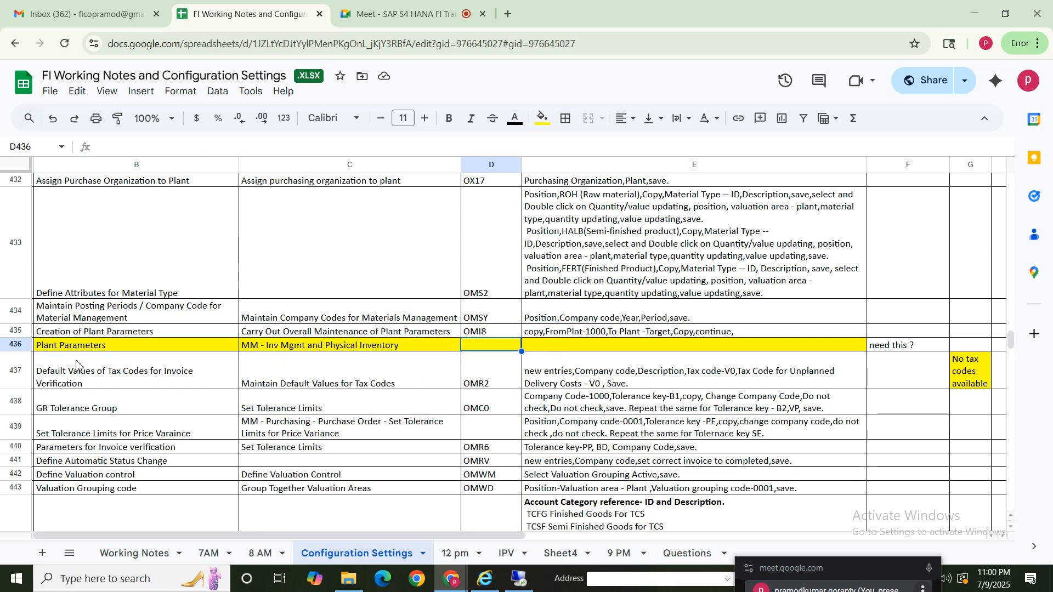
{"action": "left_click", "coordinate": [108, 348]}
{"action": "left_click", "coordinate": [329, 351]}
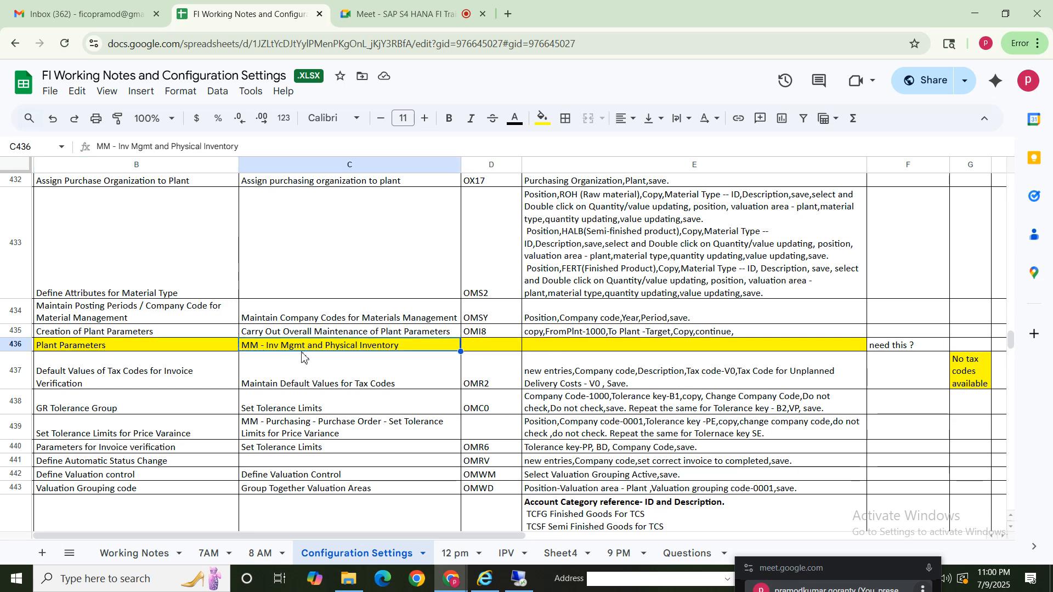
- Return to the SAP remote session, start SPRO in a new session, and display the IMG structure
{"action": "left_click", "coordinate": [519, 578]}
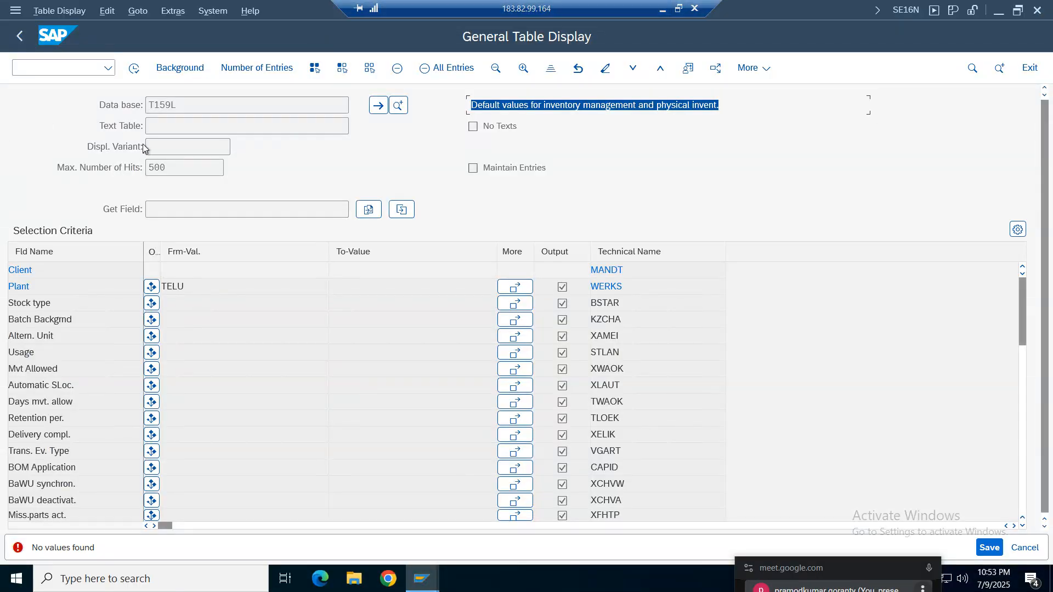
{"action": "left_click", "coordinate": [70, 75]}
{"action": "type", "text": "/o"}
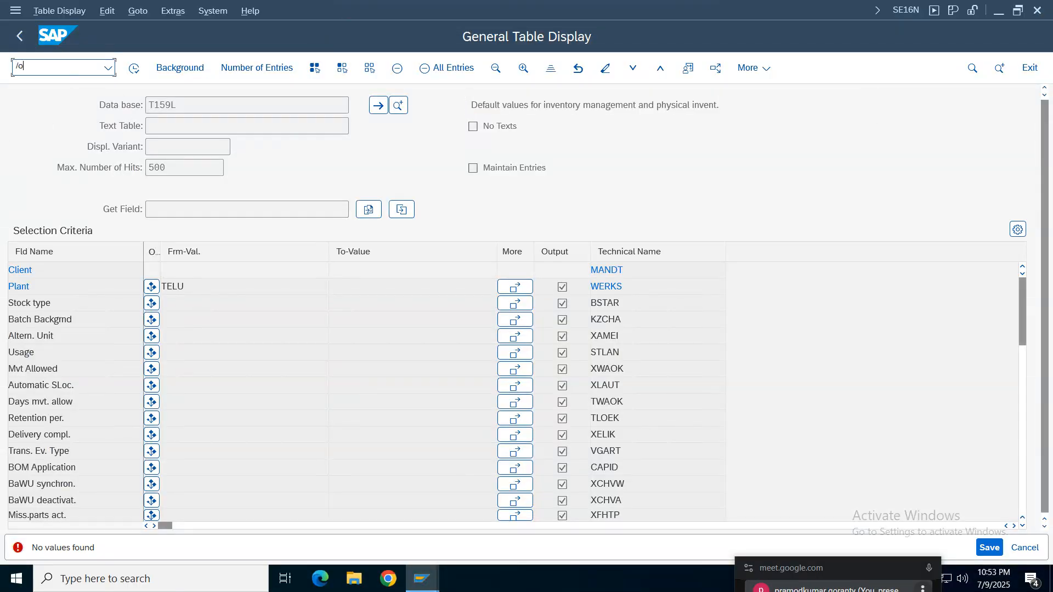
{"action": "type", "text": "spro"}
{"action": "key", "text": "Return"}
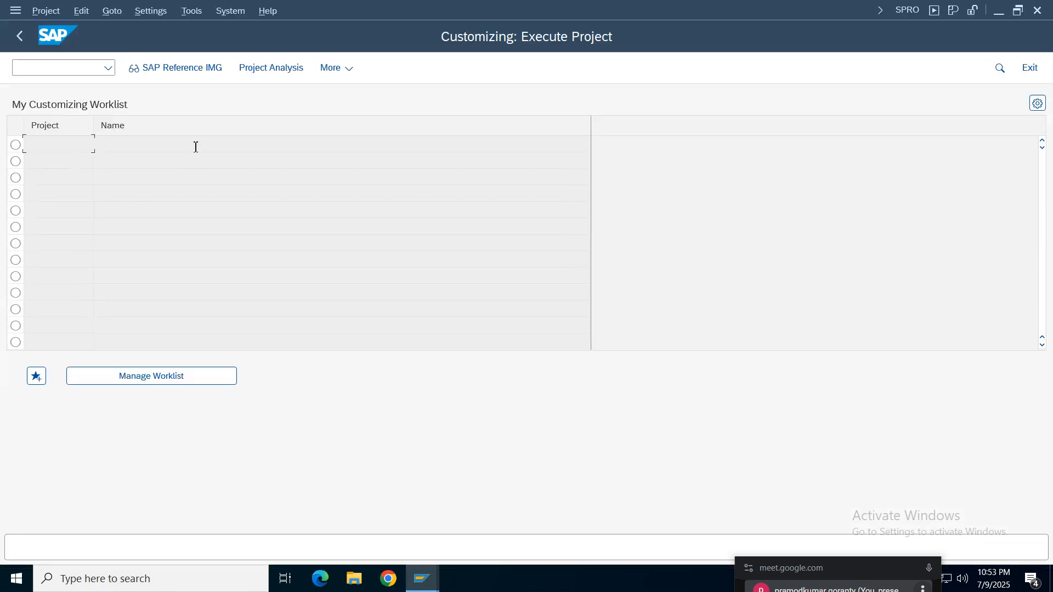
{"action": "left_click", "coordinate": [179, 68]}
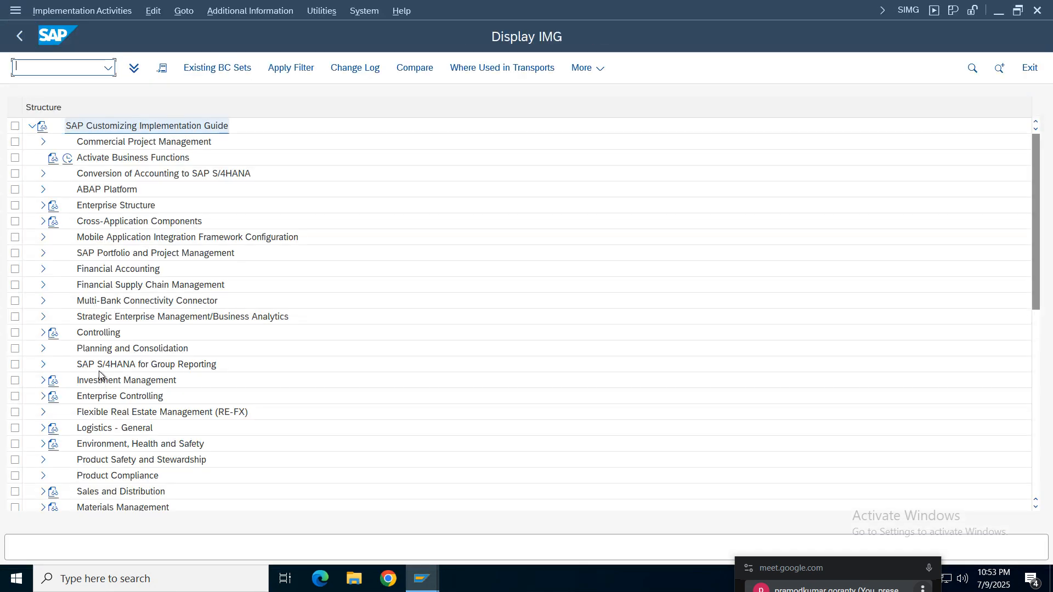
- Open the Plant Parameters activity under Materials Management, Inventory Management and Physical Inventory
{"action": "left_click", "coordinate": [91, 268]}
{"action": "left_click", "coordinate": [101, 510]}
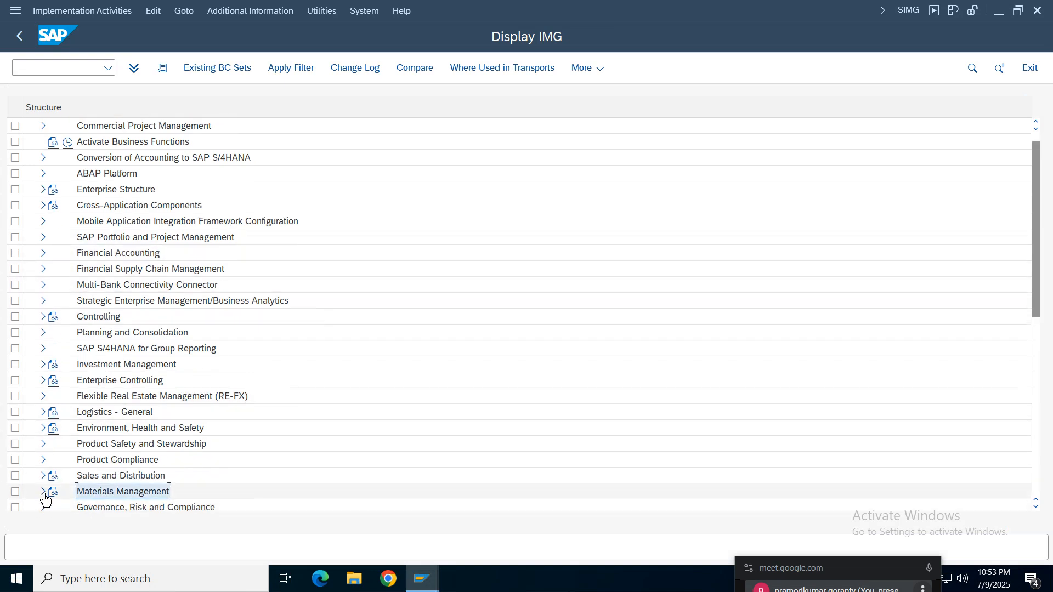
{"action": "left_click", "coordinate": [43, 492]}
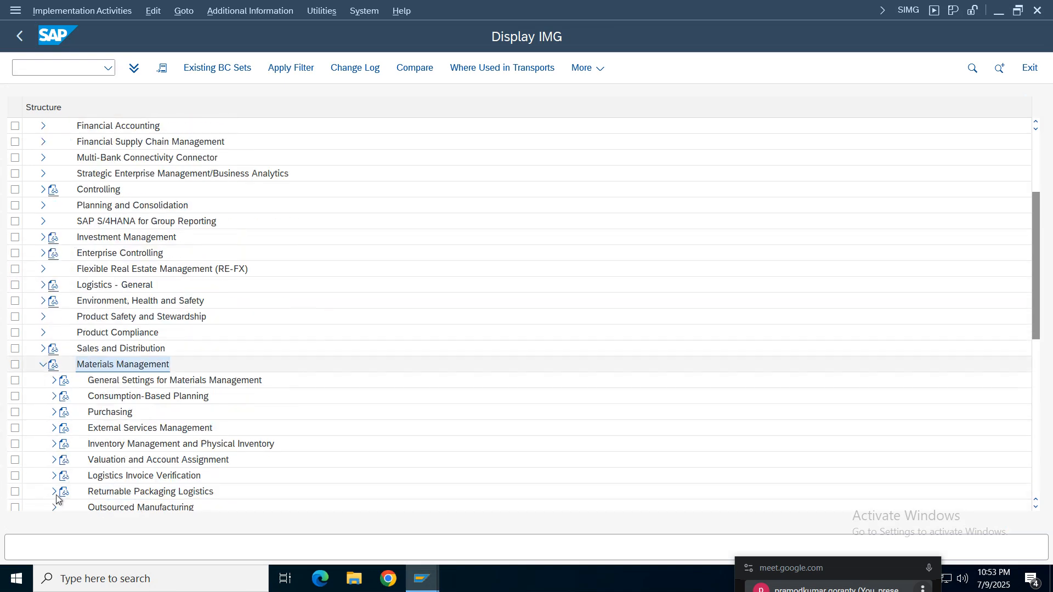
{"action": "left_click", "coordinate": [126, 444]}
{"action": "left_click", "coordinate": [54, 443]}
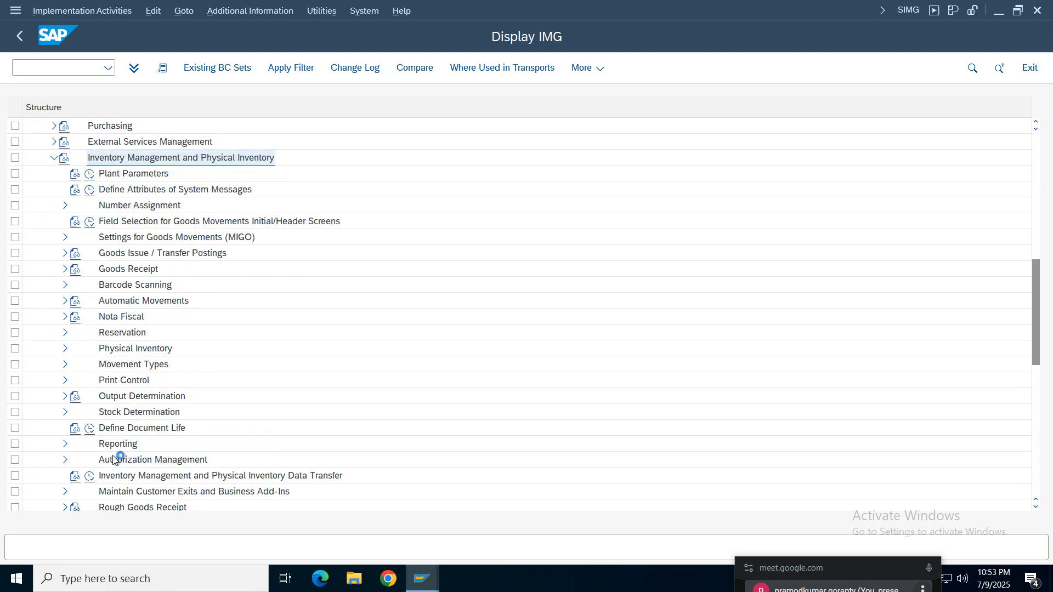
{"action": "left_click", "coordinate": [99, 177]}
{"action": "left_click", "coordinate": [90, 174]}
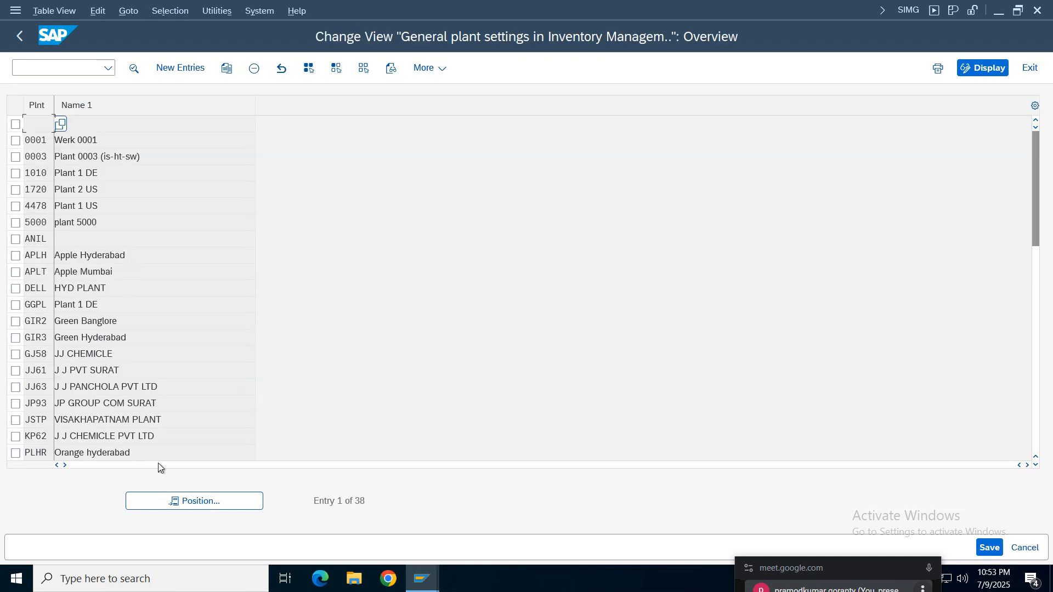
- Position the general plant settings list on plant TELU and examine the listed plants
{"action": "left_click", "coordinate": [183, 501]}
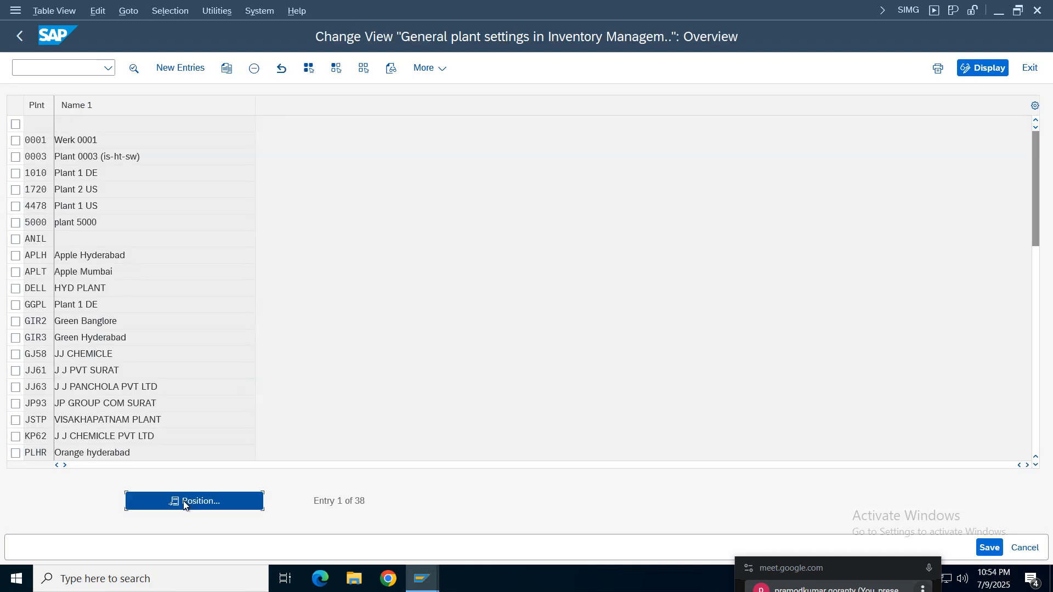
{"action": "type", "text": "telu"}
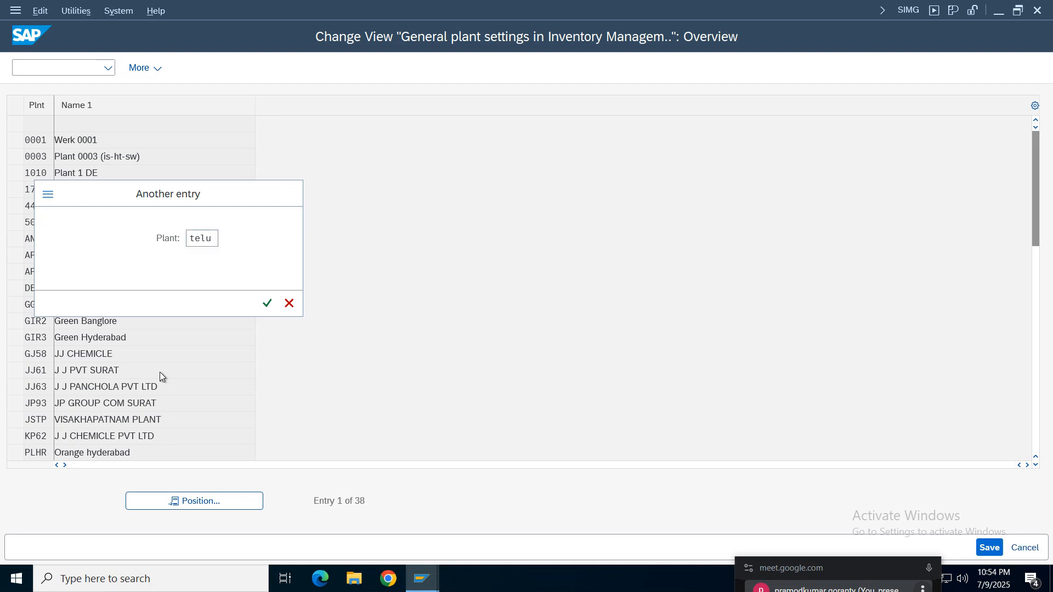
{"action": "key", "text": "Return"}
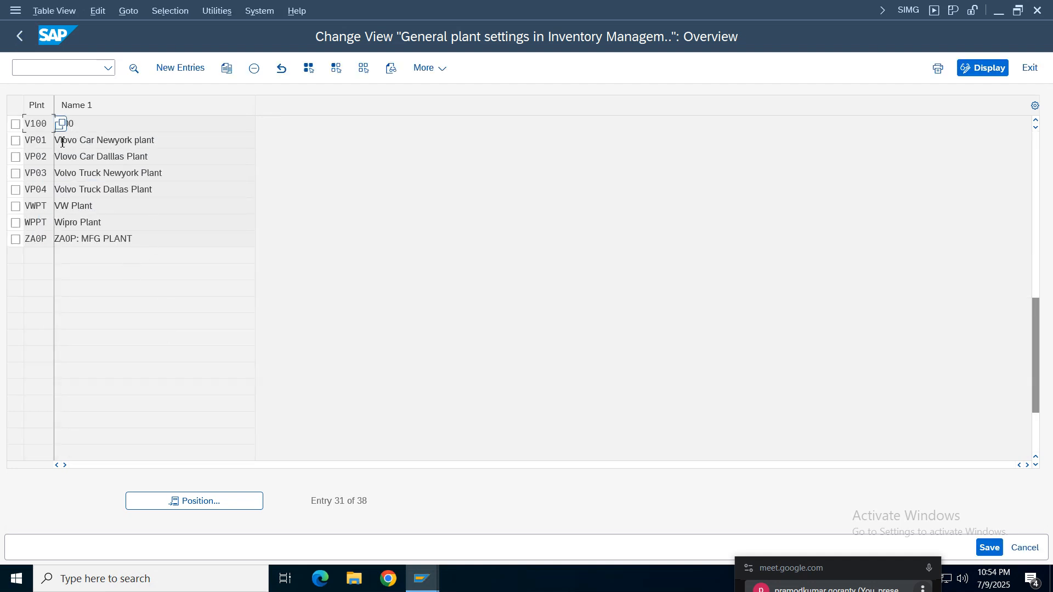
{"action": "left_click", "coordinate": [41, 153]}
{"action": "left_click", "coordinate": [32, 222]}
{"action": "left_click", "coordinate": [174, 67]}
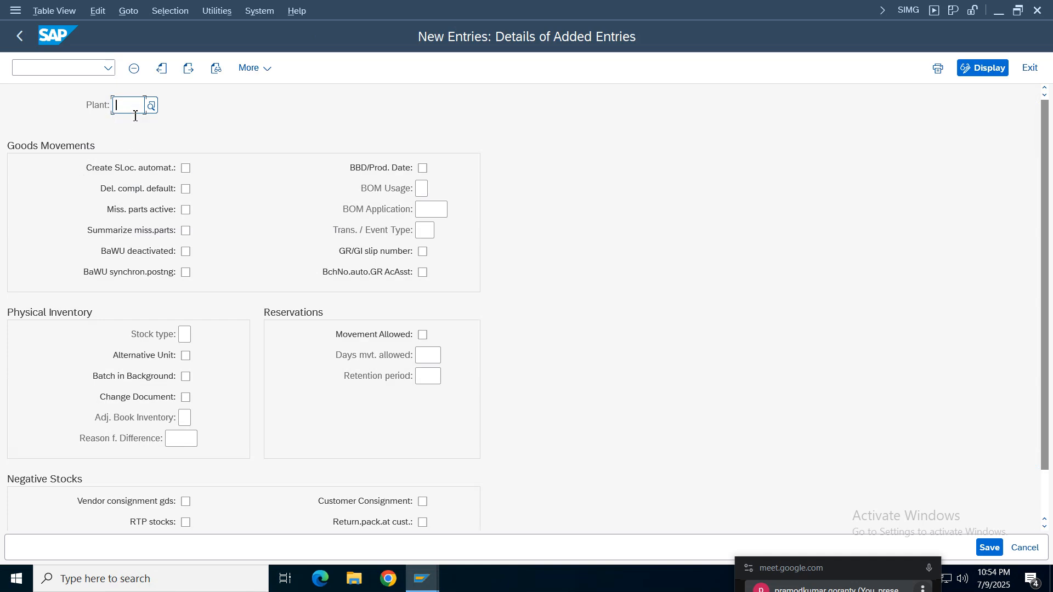
{"action": "type", "text": "telu"}
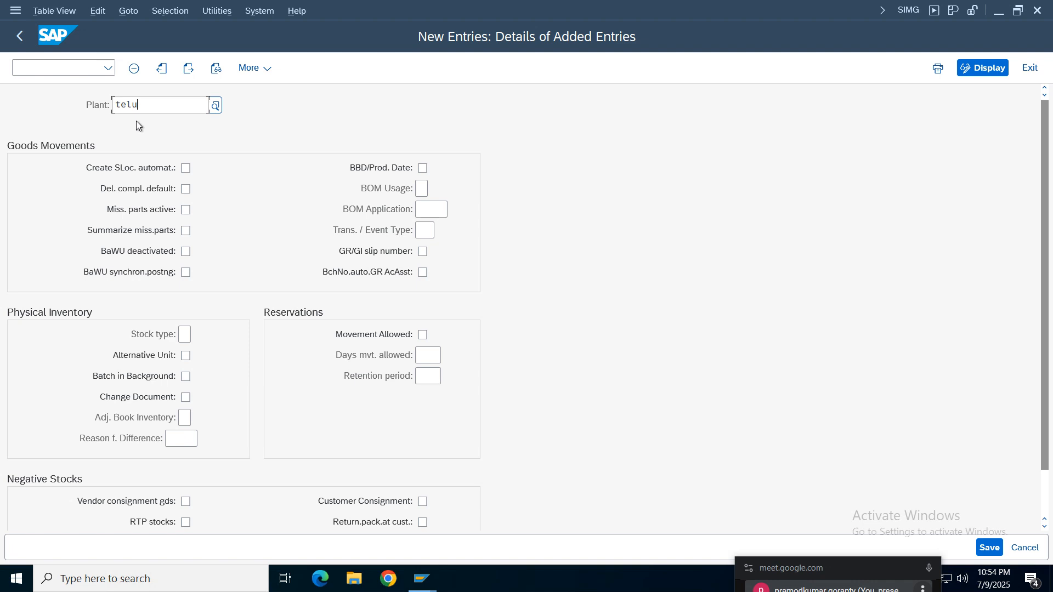
{"action": "left_click", "coordinate": [209, 179]}
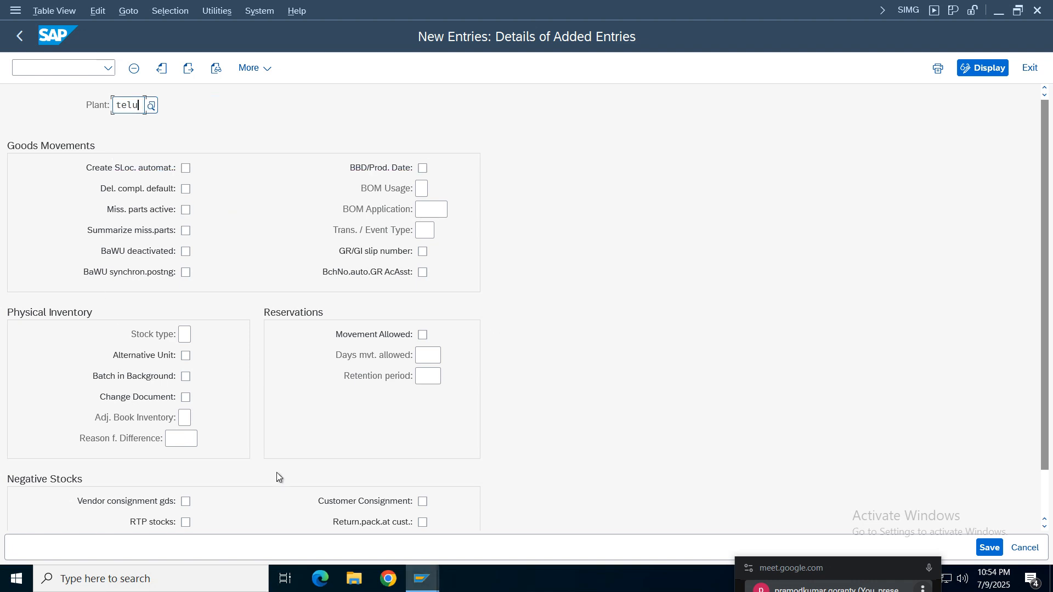
{"action": "left_click", "coordinate": [1030, 67]}
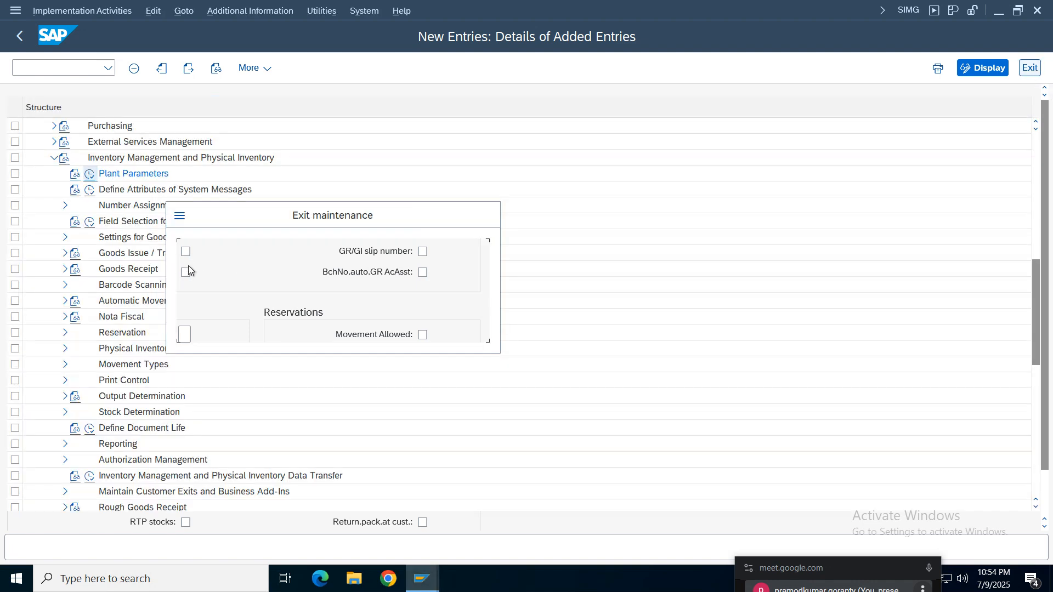
{"action": "left_click", "coordinate": [346, 323]}
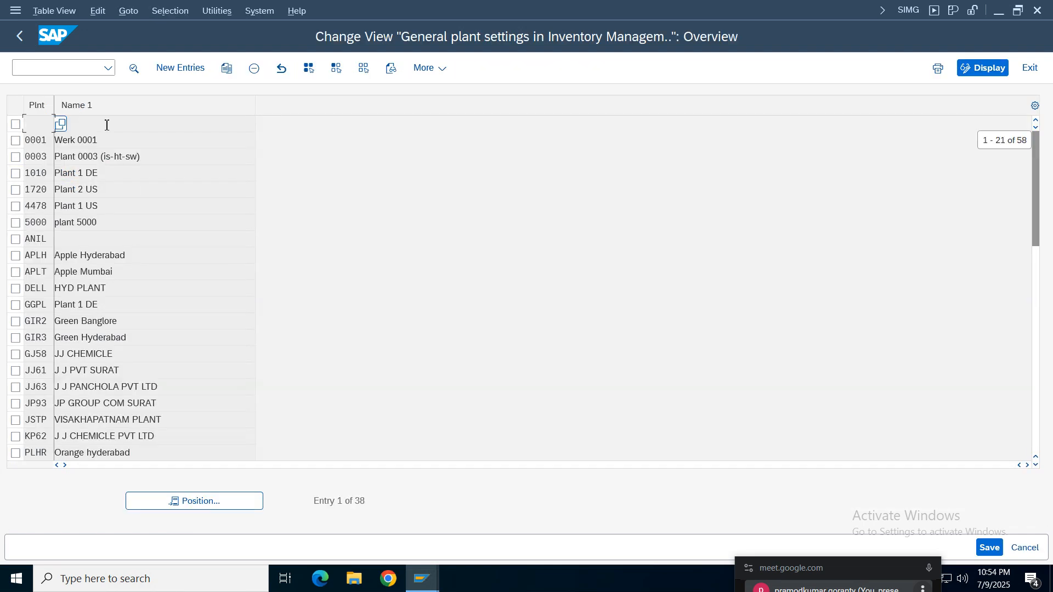
- Copy the general plant settings of plant 1010 to plant TELU and save them under customizing request S4HK902830
{"action": "left_click", "coordinate": [16, 140]}
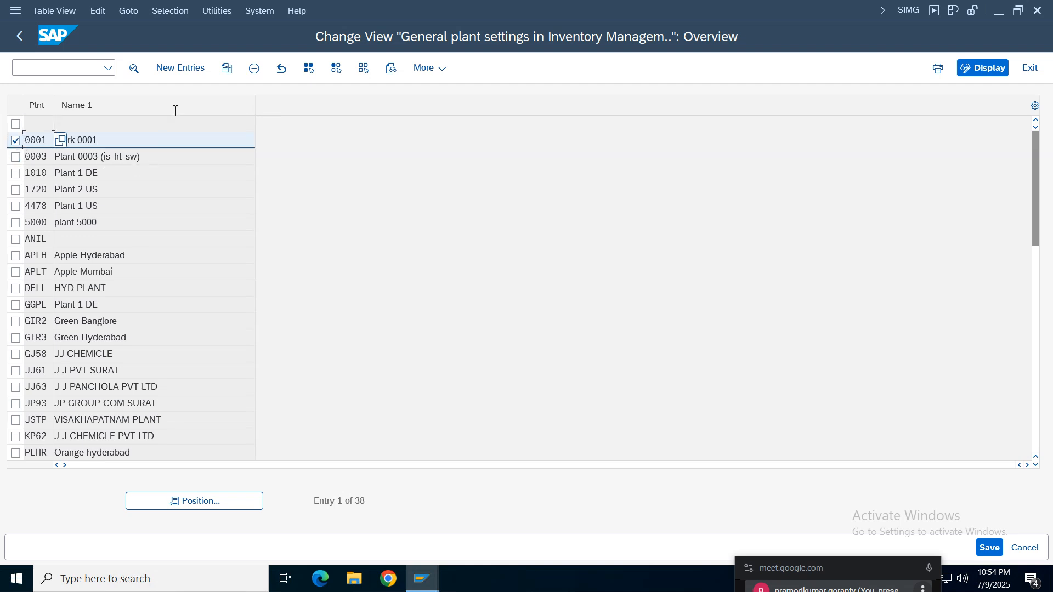
{"action": "left_click", "coordinate": [15, 140]}
{"action": "left_click", "coordinate": [15, 190]}
{"action": "left_click", "coordinate": [16, 190]}
{"action": "left_click", "coordinate": [16, 173]}
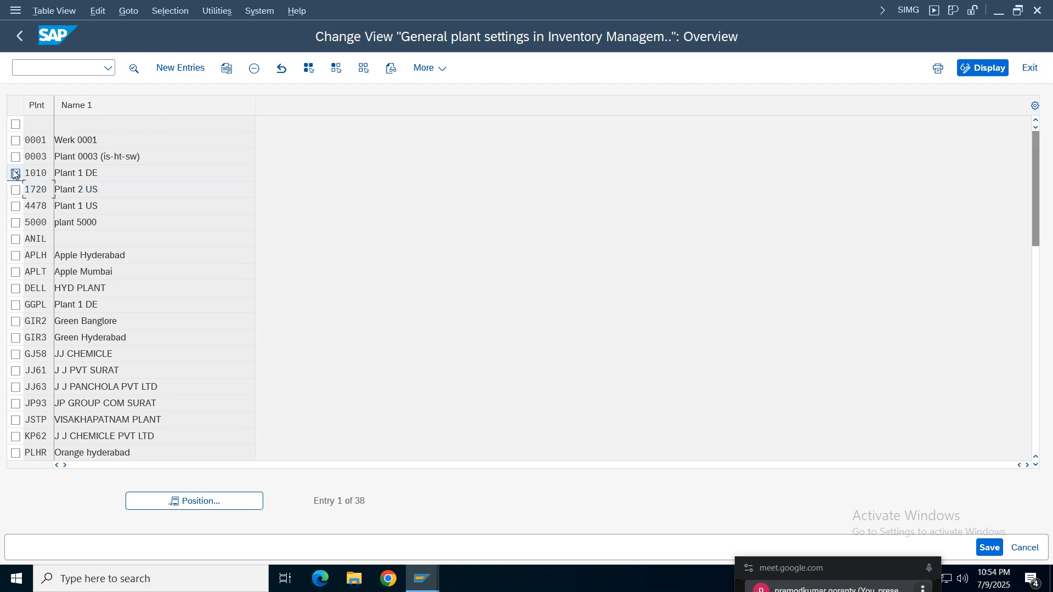
{"action": "left_click", "coordinate": [228, 68]}
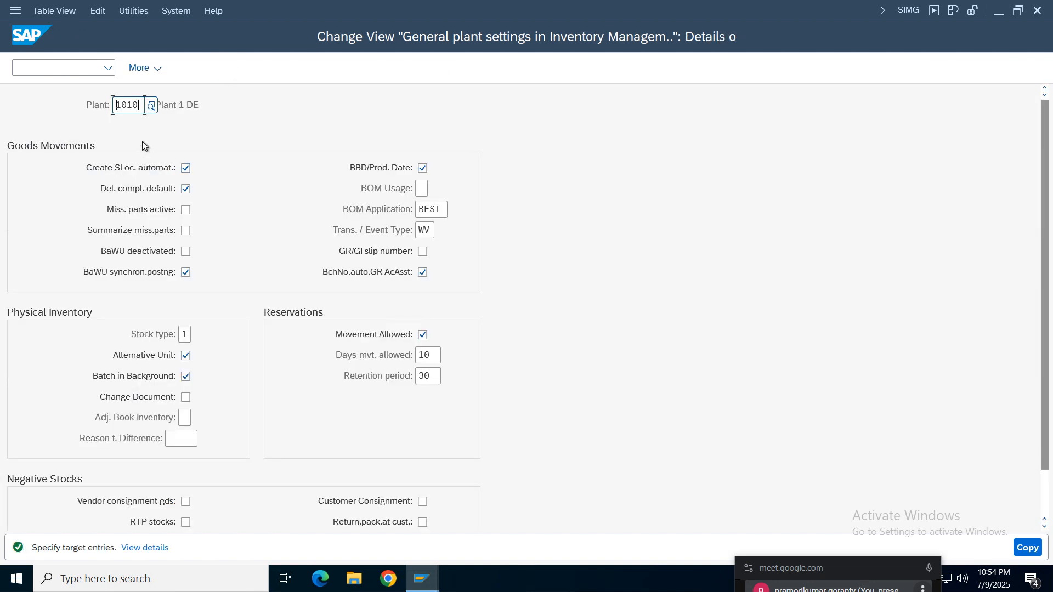
{"action": "key", "text": "Delete"}
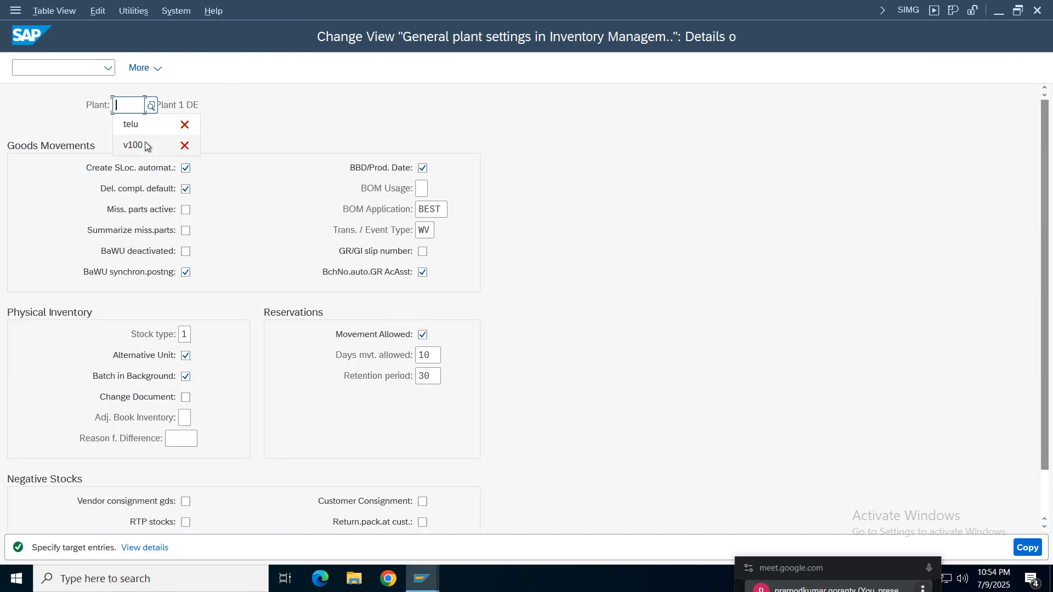
{"action": "type", "text": "telu"}
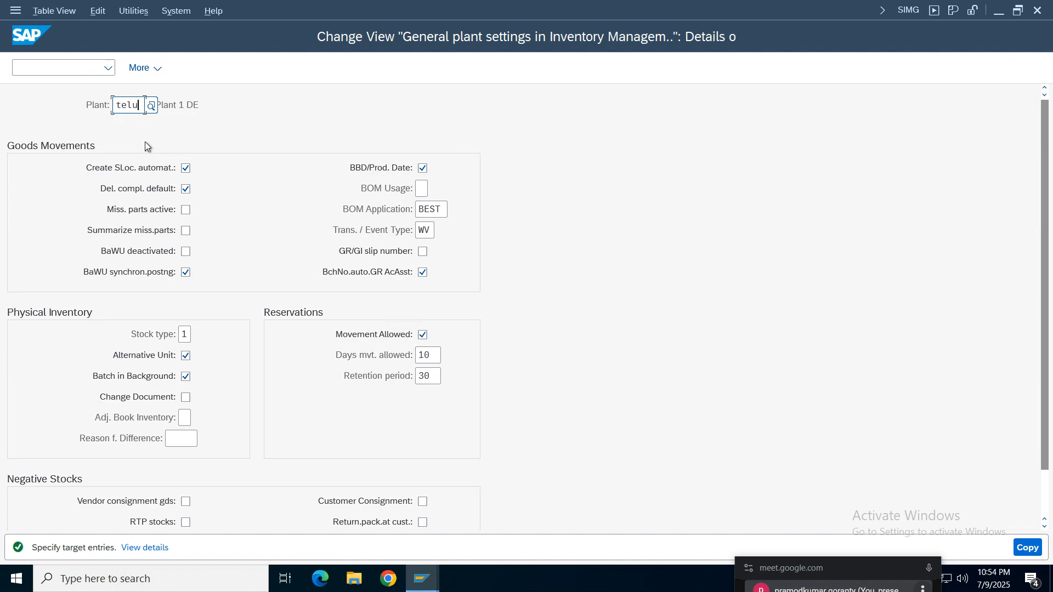
{"action": "key", "text": "Return"}
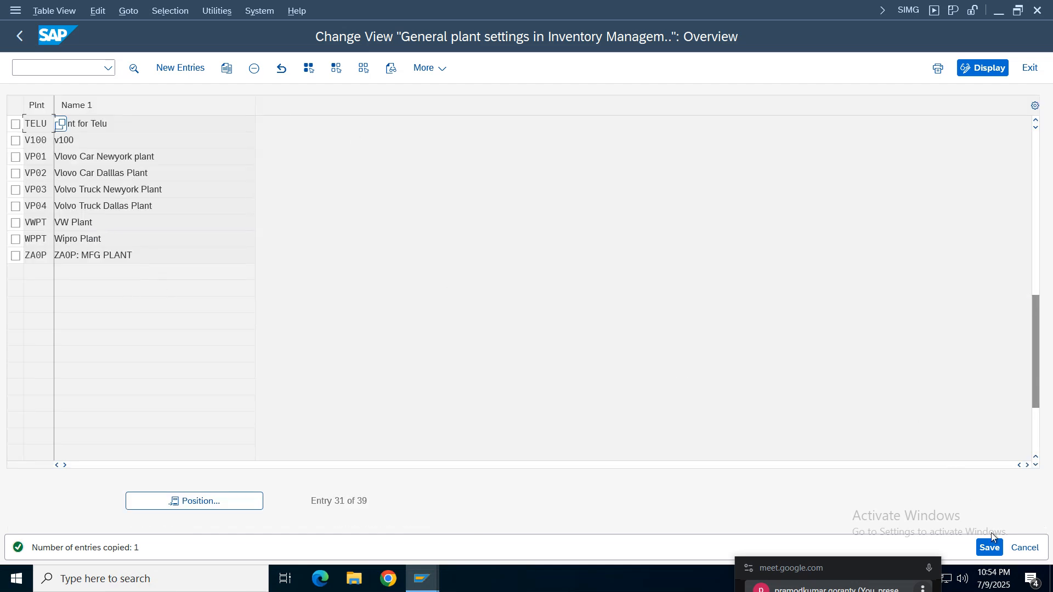
{"action": "left_click", "coordinate": [992, 547]}
{"action": "left_click", "coordinate": [351, 303]}
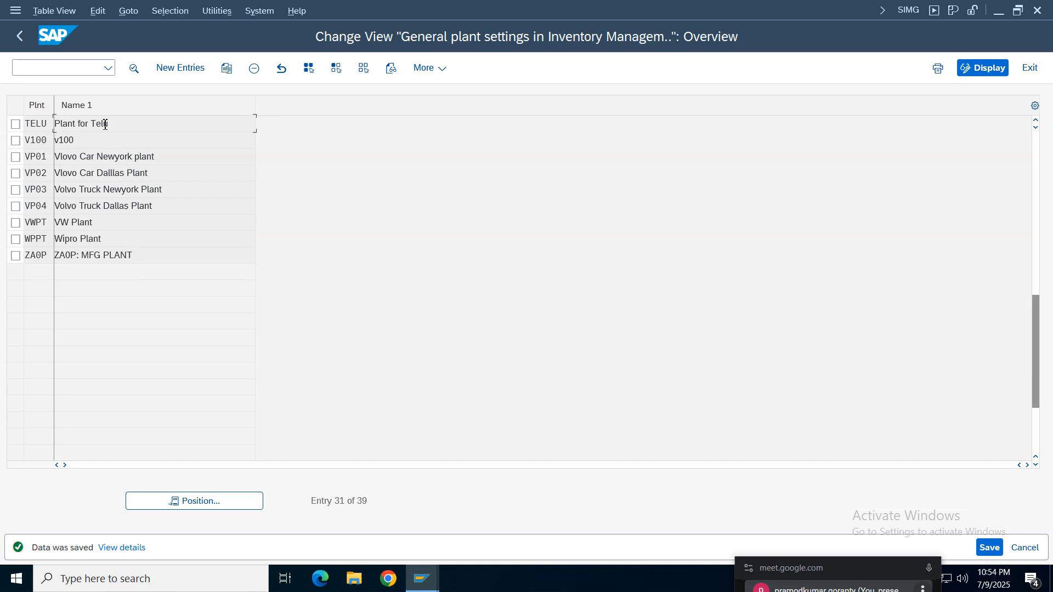
- Examine the copied inventory management parameters in plant TELU's details and return to the plant overview
{"action": "double_click", "coordinate": [105, 124]}
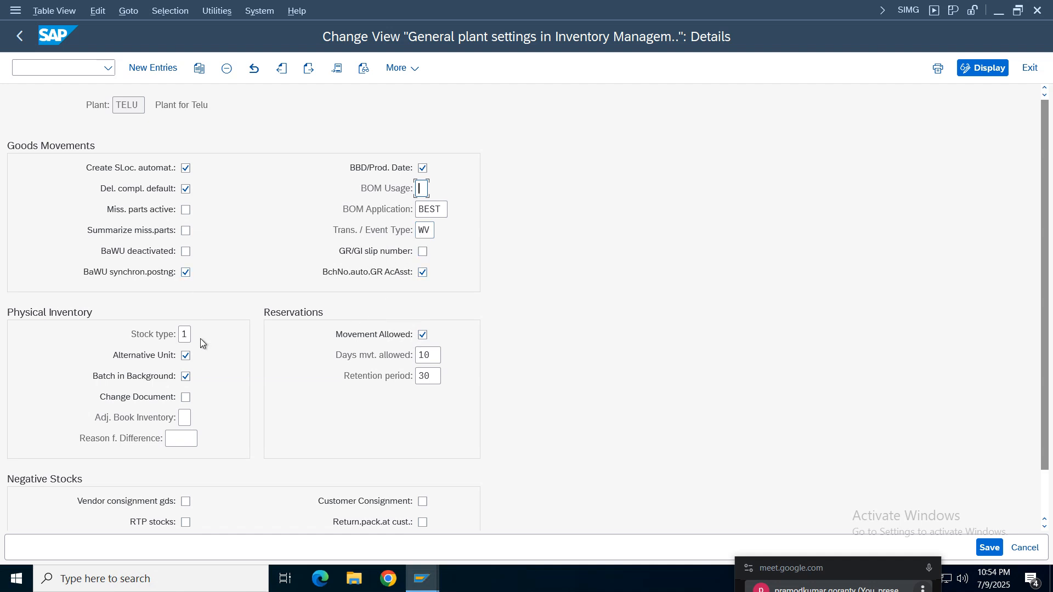
{"action": "left_click_drag", "start_coordinate": [1046, 308], "coordinate": [1048, 186]}
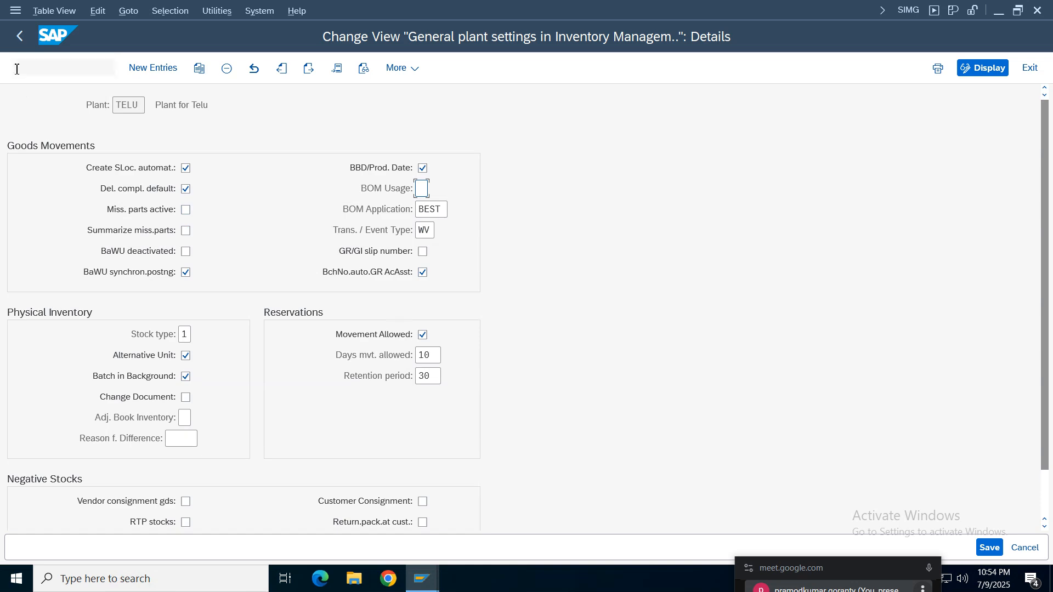
{"action": "left_click", "coordinate": [19, 37]}
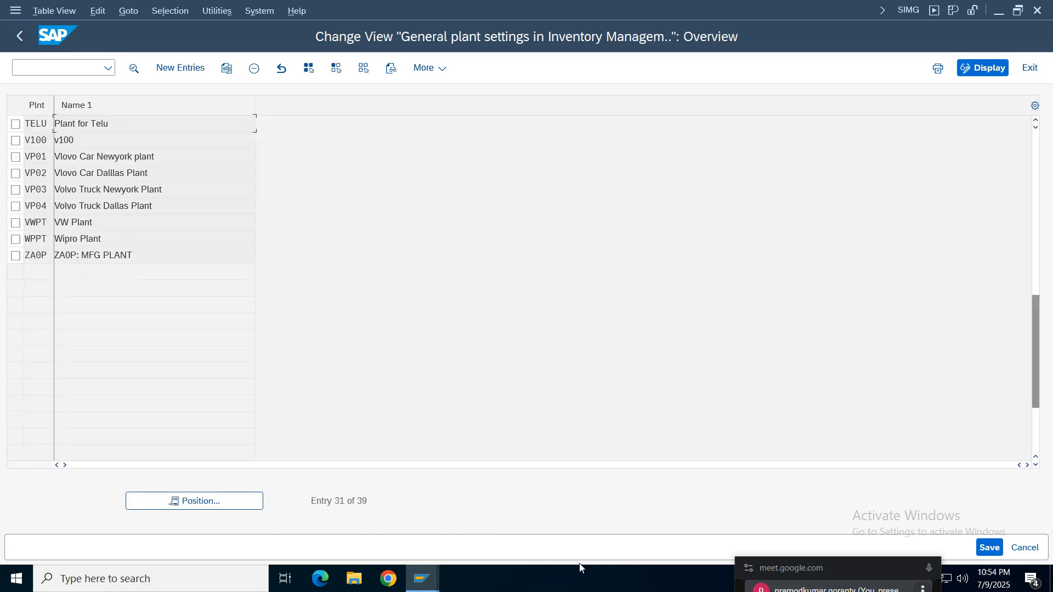
- Find the goods receipt session among the open SAP windows and review its error log
{"action": "left_click", "coordinate": [422, 578]}
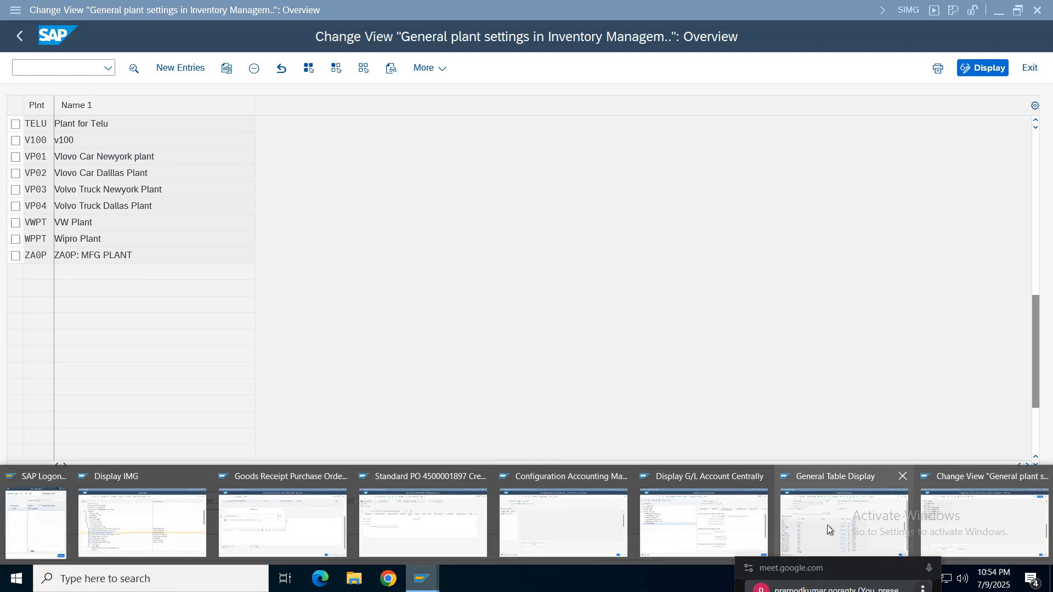
{"action": "left_click", "coordinate": [943, 39]}
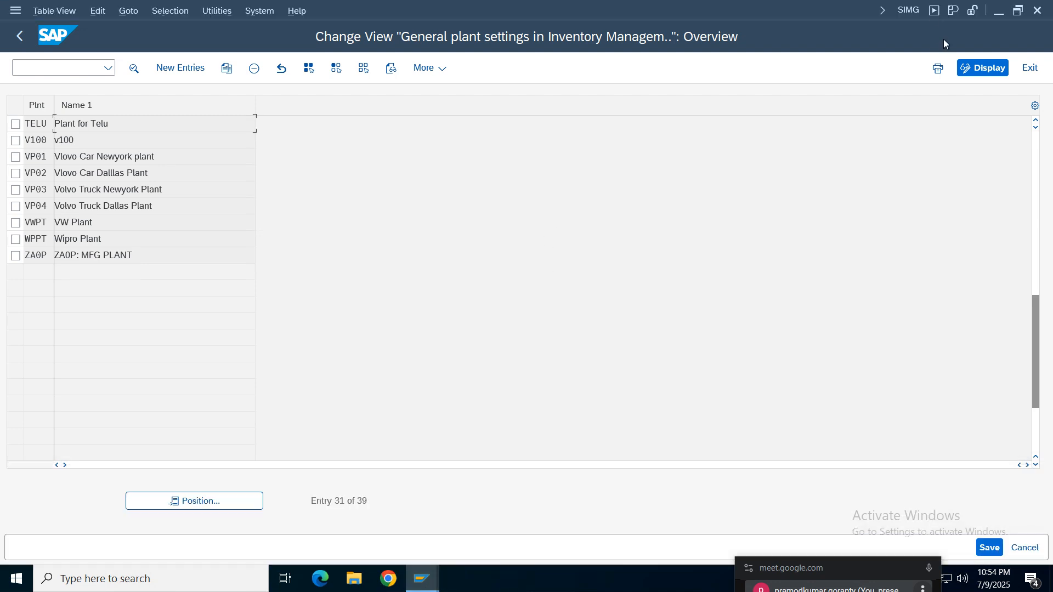
{"action": "left_click", "coordinate": [917, 9]}
{"action": "left_click", "coordinate": [985, 135]}
{"action": "left_click", "coordinate": [422, 578]}
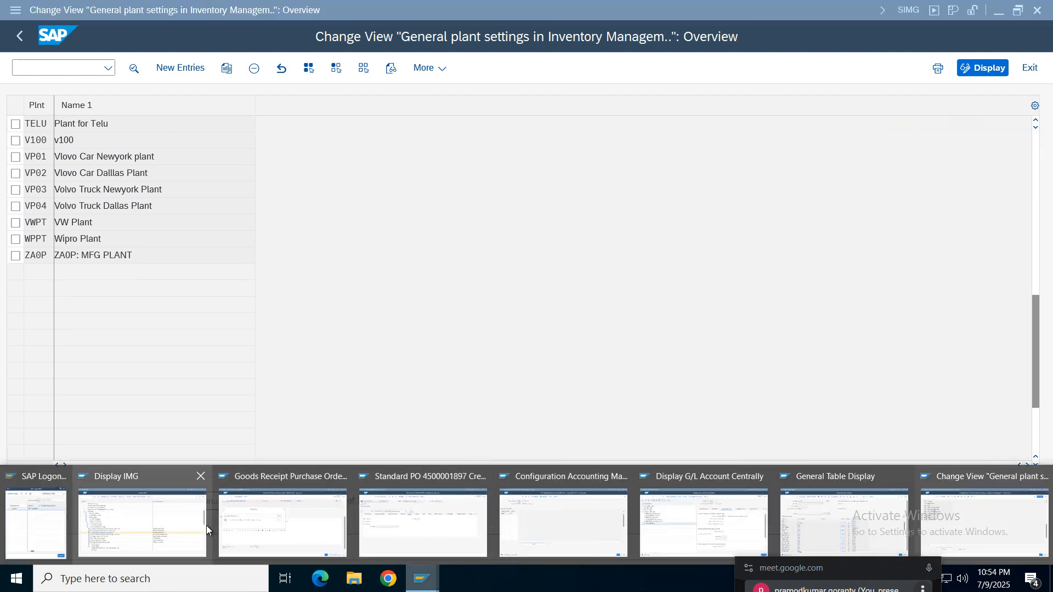
{"action": "mouse_move", "coordinate": [481, 535]}
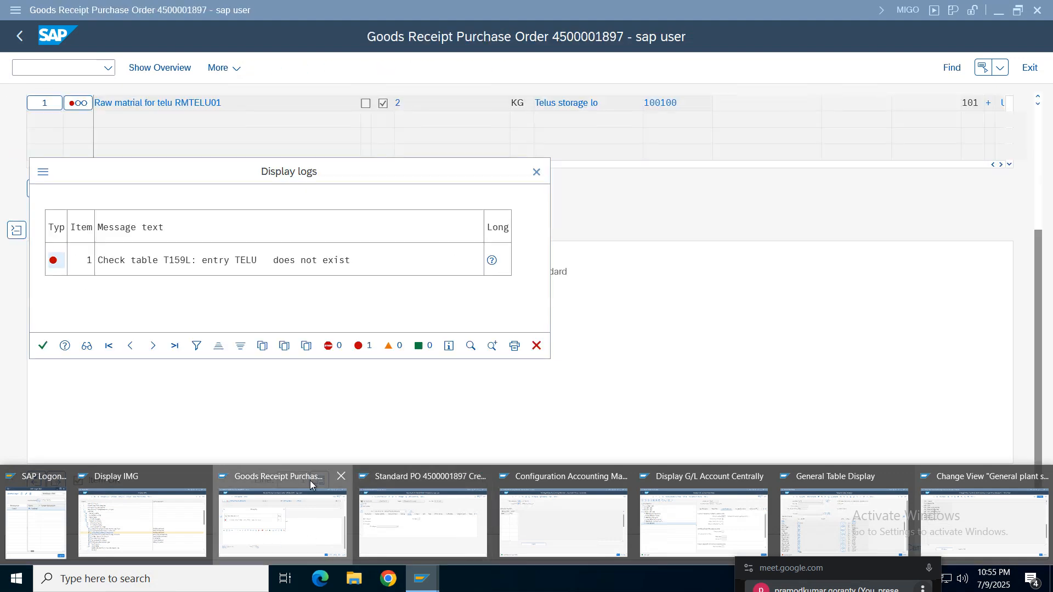
{"action": "left_click", "coordinate": [311, 481]}
- Switch to the General Table Display session and look up the T159L entry for plant TELU
{"action": "left_click", "coordinate": [422, 579]}
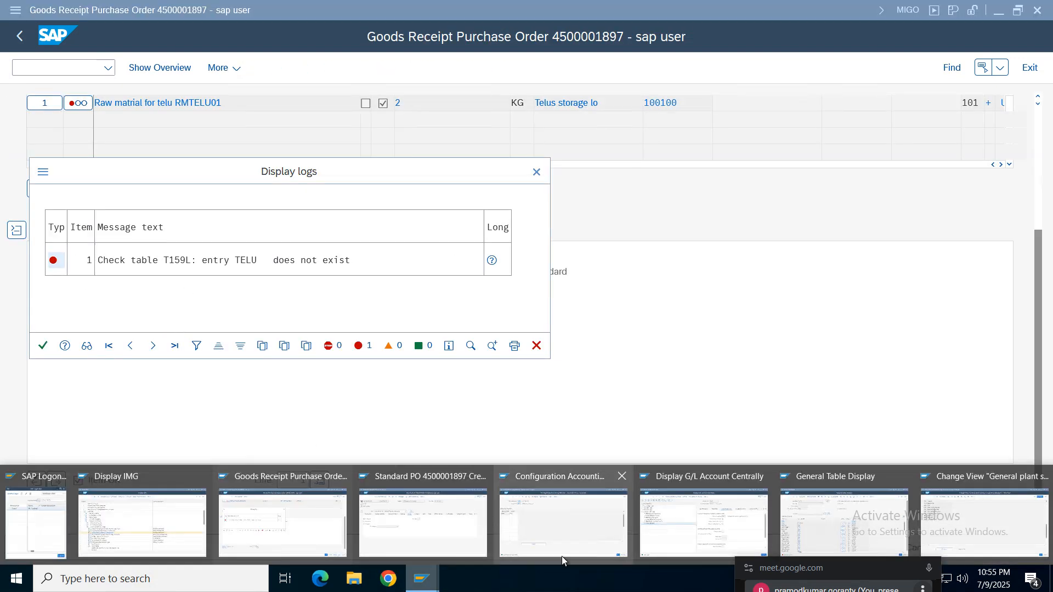
{"action": "left_click", "coordinate": [824, 527]}
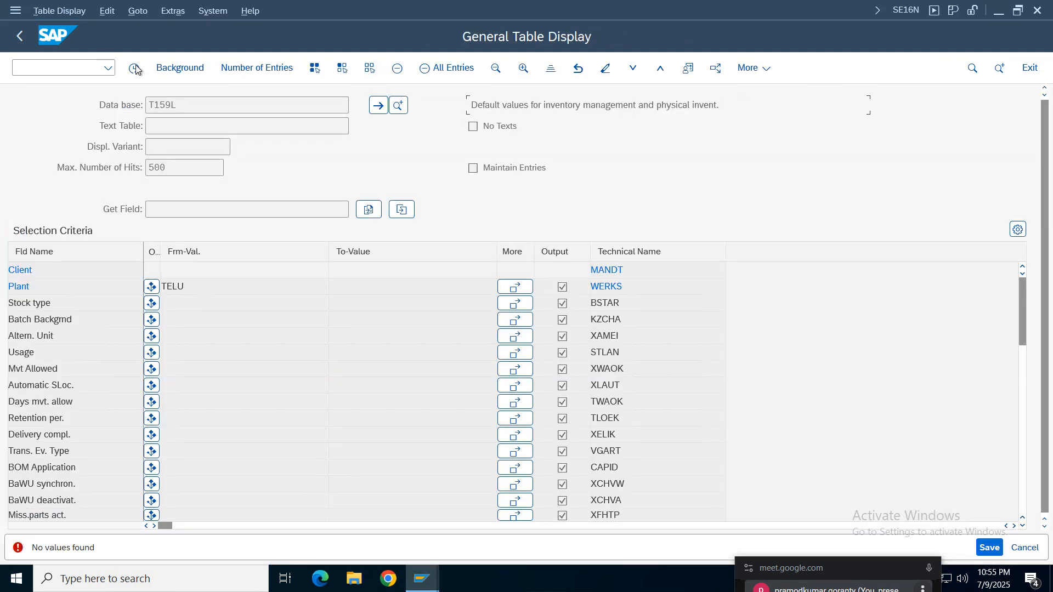
{"action": "left_click", "coordinate": [224, 312]}
{"action": "key", "text": "F8"}
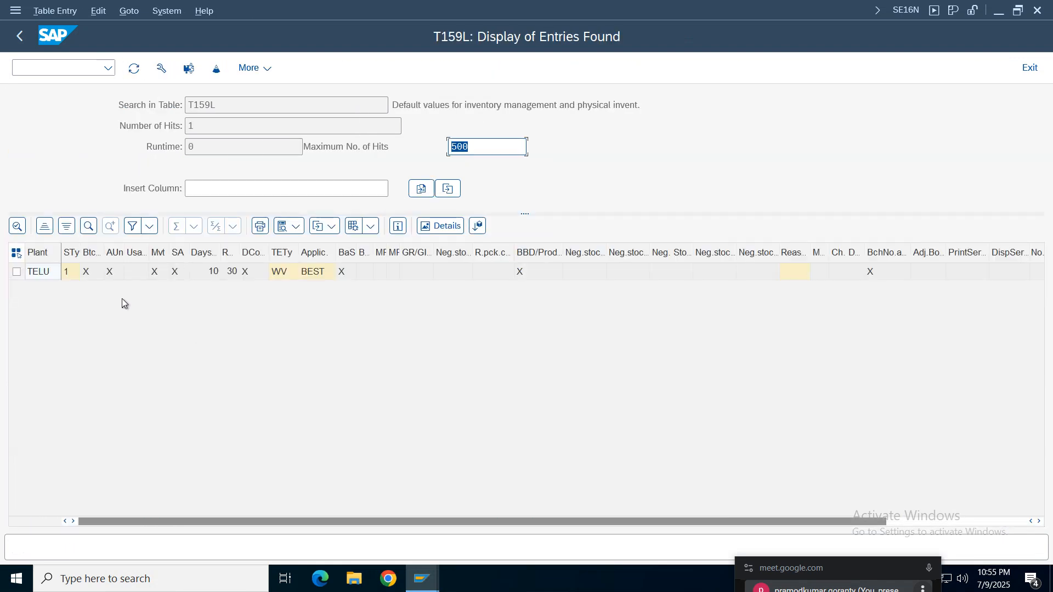
{"action": "left_click", "coordinate": [40, 275]}
{"action": "key", "text": "F3"}
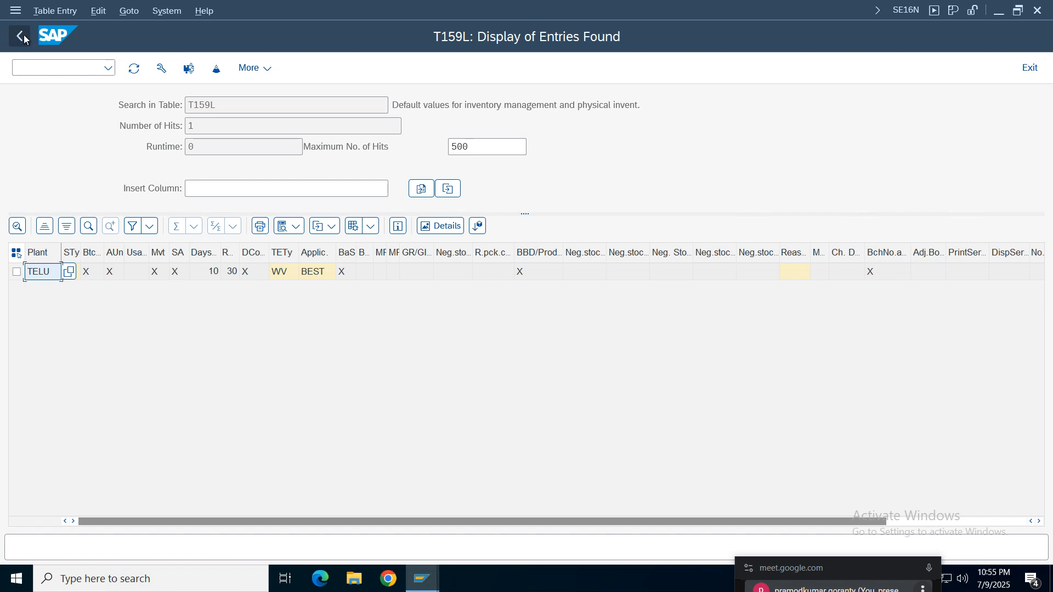
- Return to the general plant settings session and go back to the IMG structure
{"action": "left_click", "coordinate": [428, 576]}
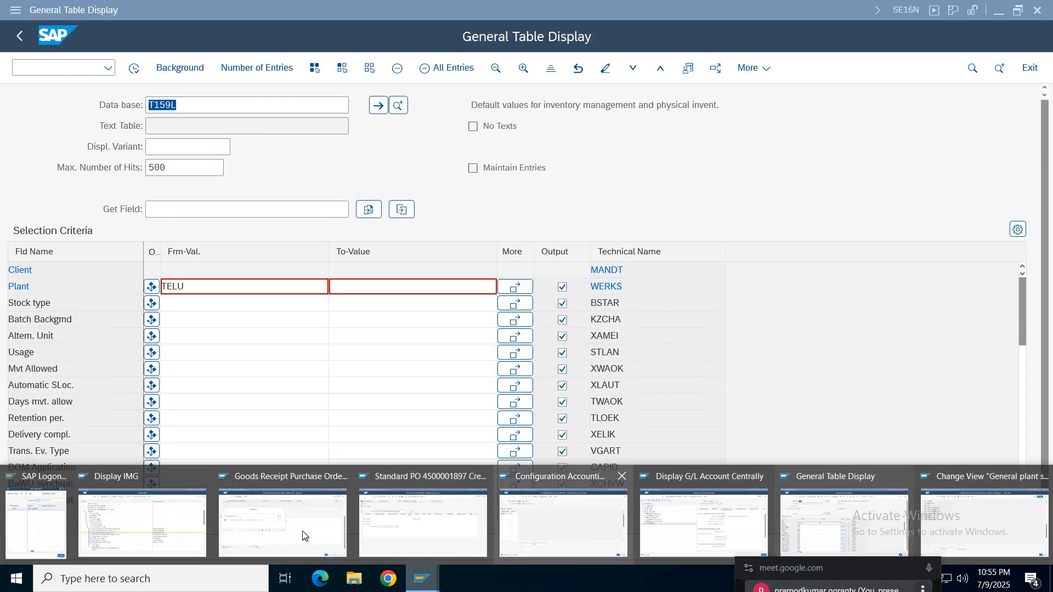
{"action": "left_click", "coordinate": [199, 518]}
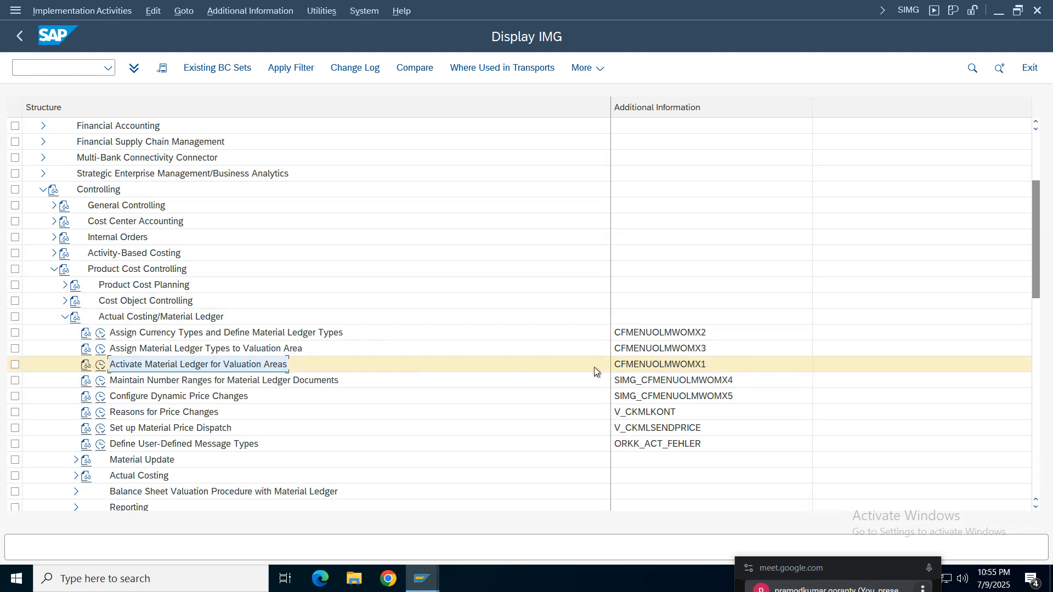
{"action": "left_click", "coordinate": [422, 577]}
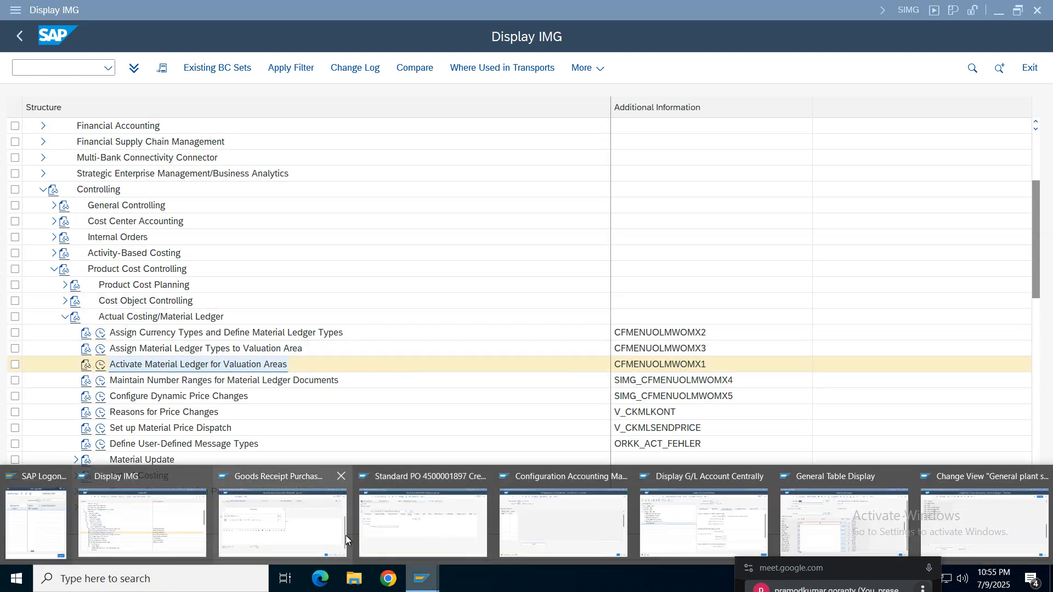
{"action": "left_click", "coordinate": [958, 521]}
{"action": "left_click", "coordinate": [20, 36]}
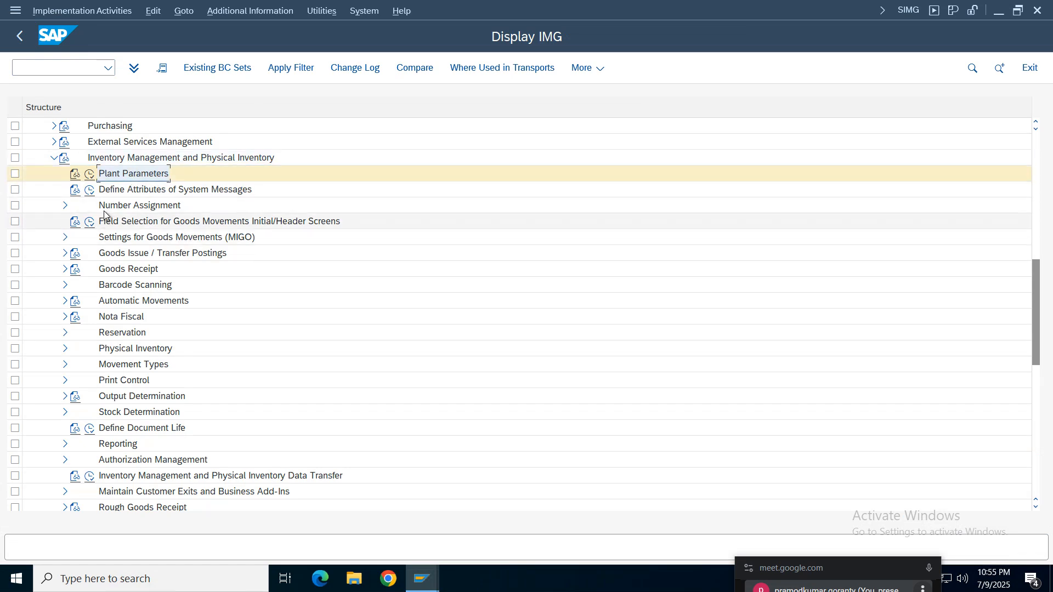
- Switch to the goods receipt session, close the old error log, and check the RMTELU01 document again
{"action": "left_click", "coordinate": [422, 578]}
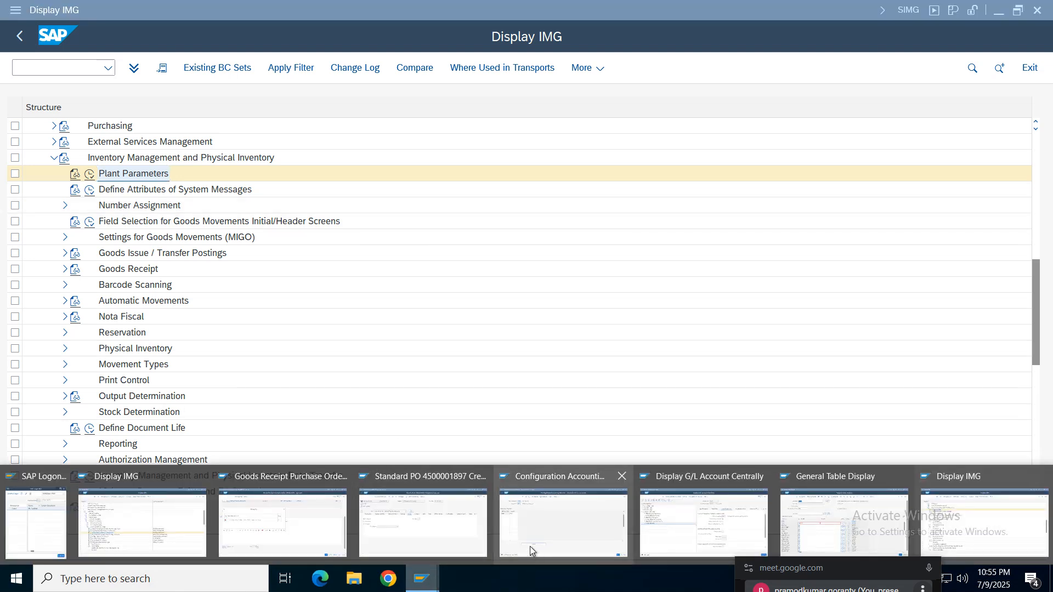
{"action": "left_click", "coordinate": [262, 537]}
{"action": "left_click", "coordinate": [42, 345]}
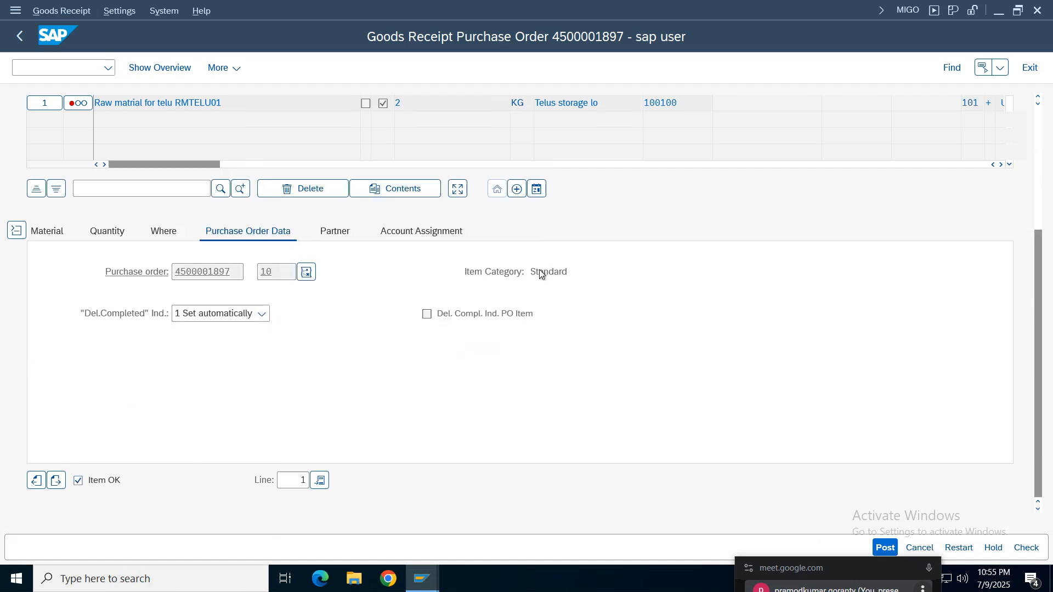
{"action": "left_click", "coordinate": [1027, 547]}
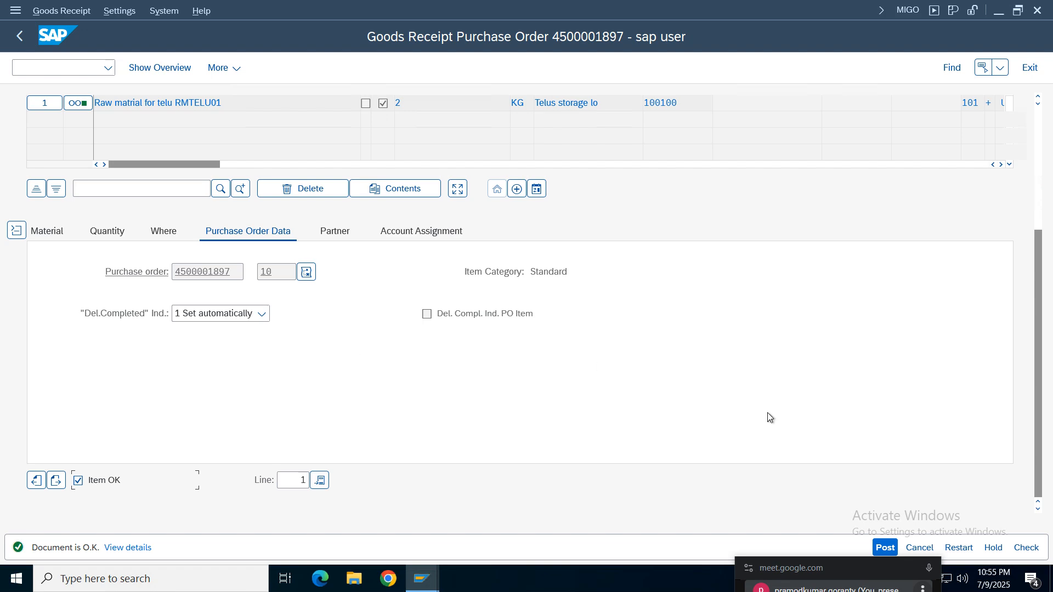
{"action": "left_click", "coordinate": [1020, 550]}
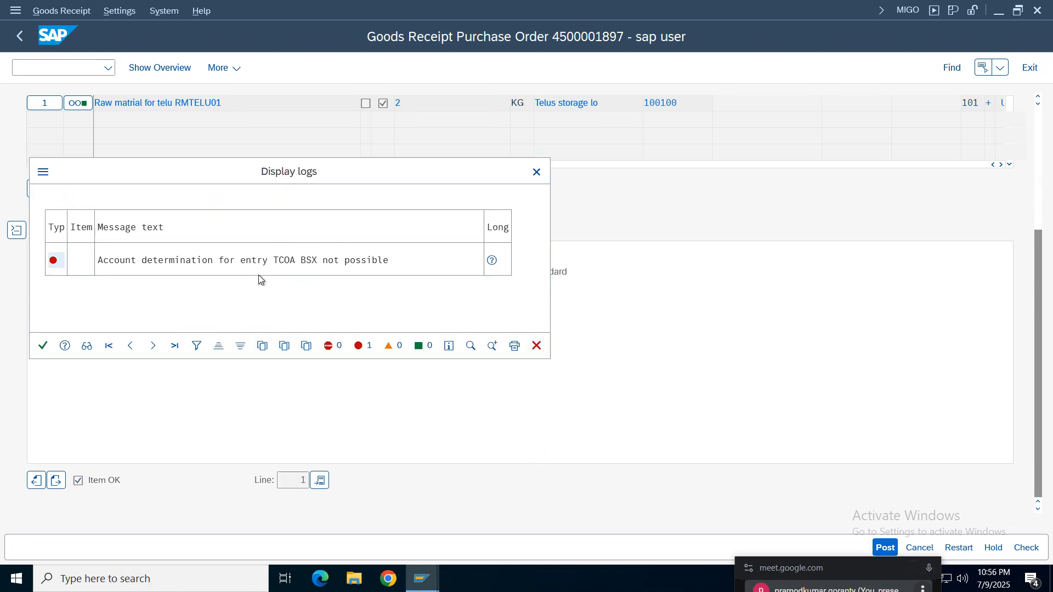
{"action": "left_click", "coordinate": [308, 263]}
- Switch to the G/L account session, expand the Assets group, and start creating G/L account 1011 in company code TELU
{"action": "left_click", "coordinate": [410, 580]}
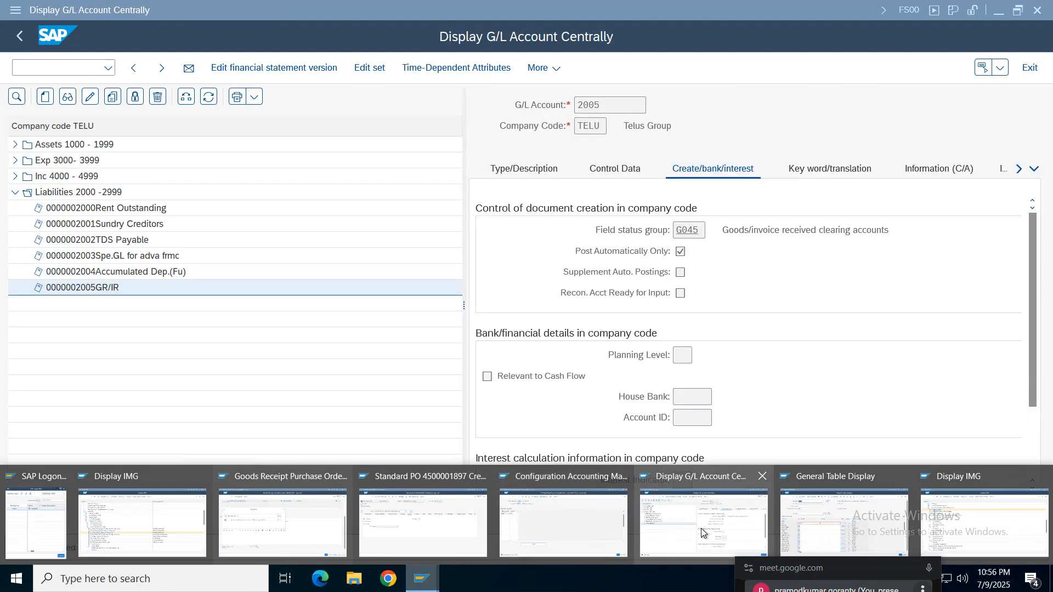
{"action": "left_click", "coordinate": [704, 524]}
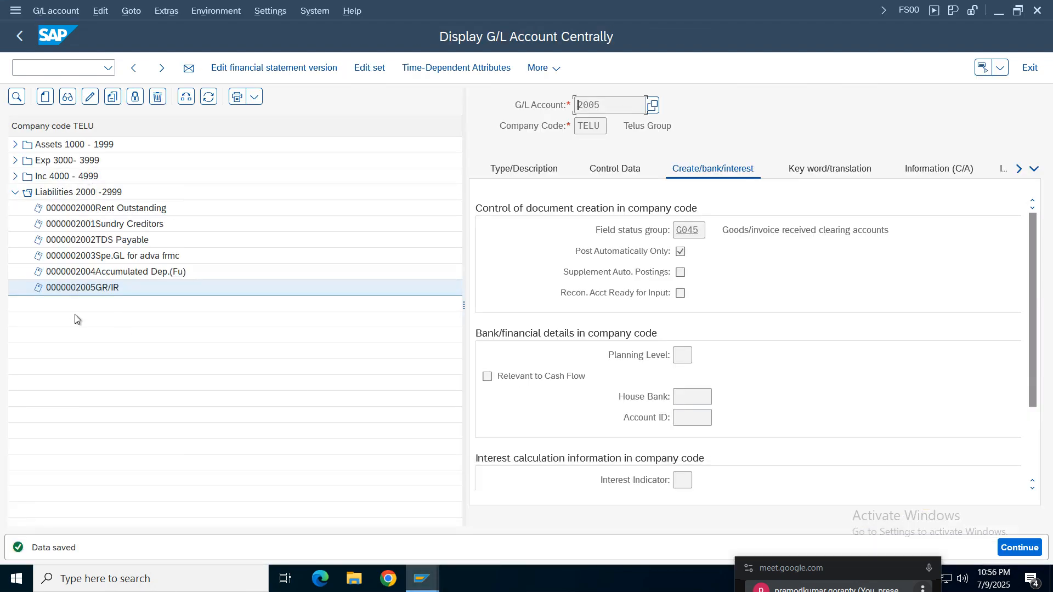
{"action": "left_click", "coordinate": [15, 144]}
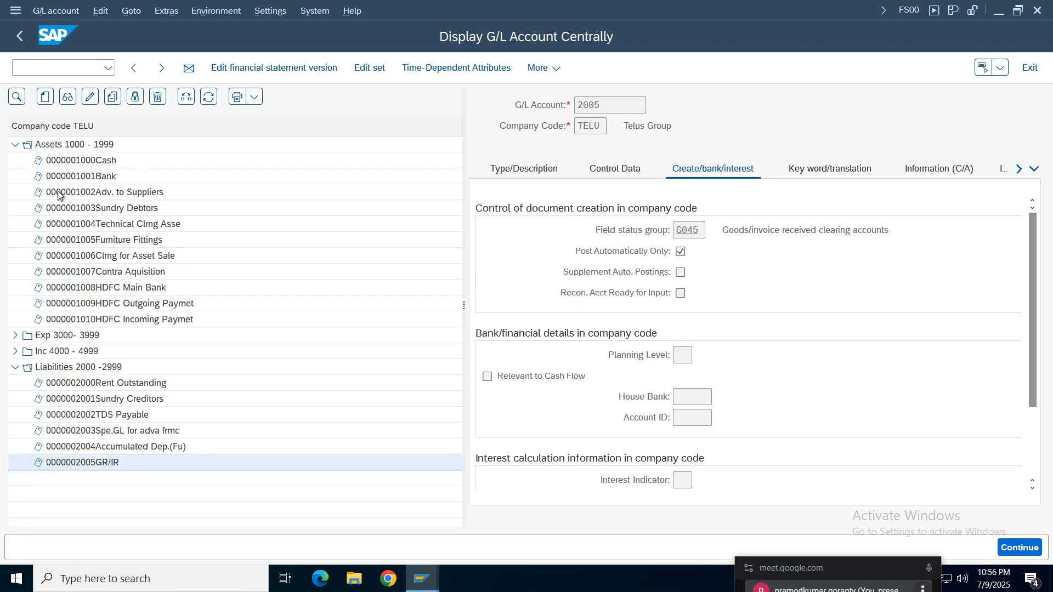
{"action": "left_click", "coordinate": [45, 96]}
{"action": "left_click_drag", "start_coordinate": [148, 196], "coordinate": [341, 212]}
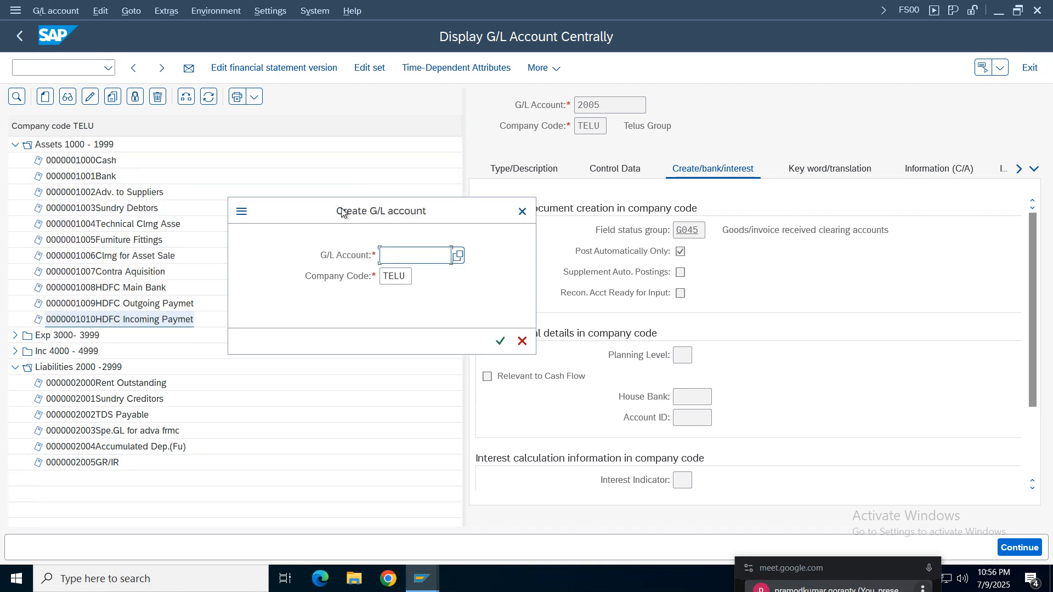
{"action": "type", "text": "1011"}
{"action": "key", "text": "Return"}
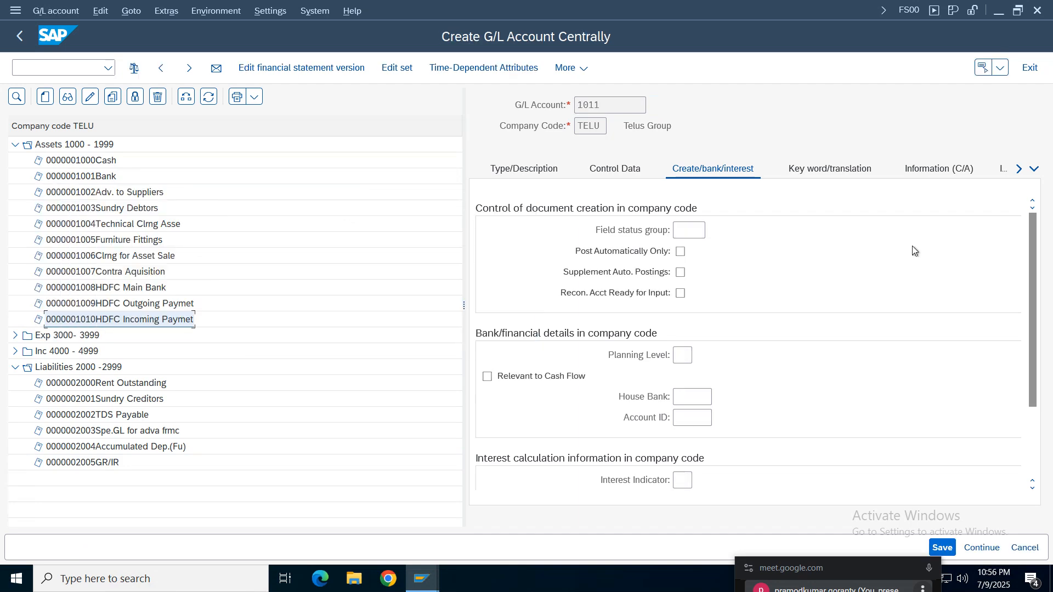
- Classify G/L account 1011 as a Balance Sheet Account in account group ASSE Assets 1000 - 1999
{"action": "left_click", "coordinate": [694, 232]}
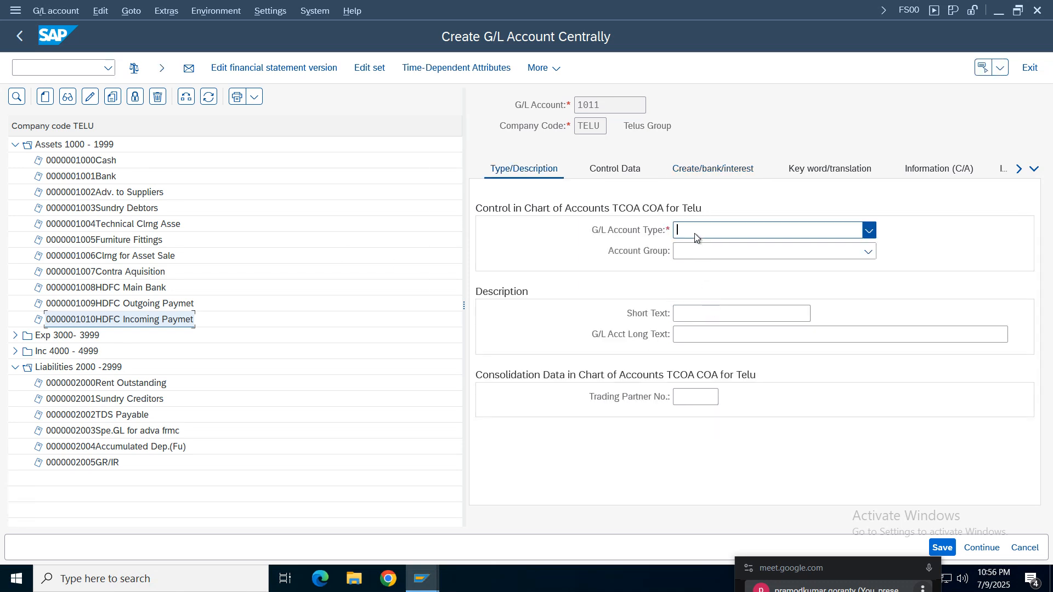
{"action": "left_click", "coordinate": [718, 334]}
{"action": "left_click", "coordinate": [713, 252]}
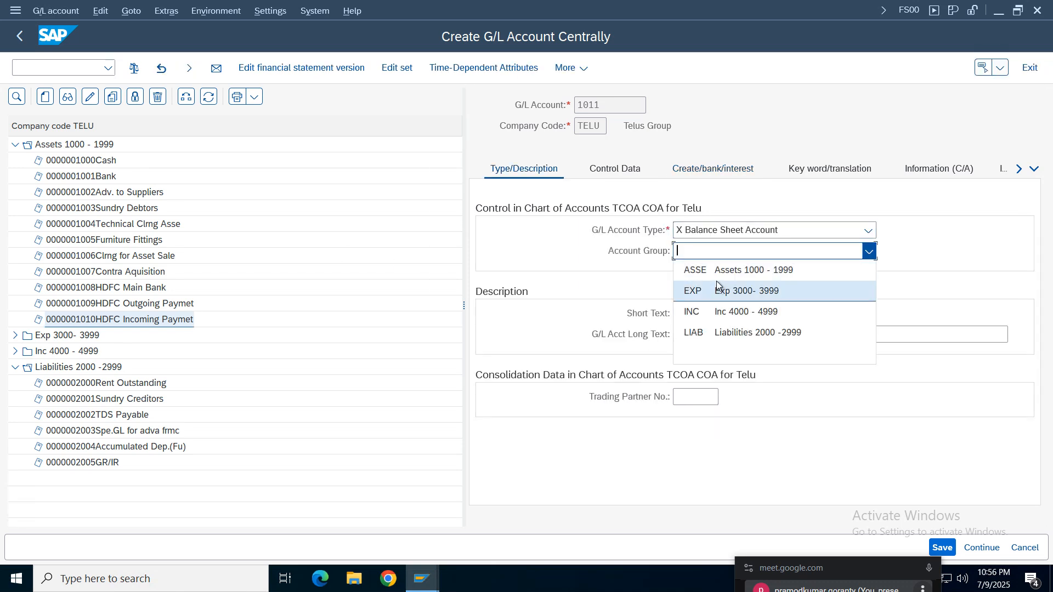
{"action": "left_click", "coordinate": [713, 272]}
- Enter "Inventory Raw Mat" as both the short text and the long text of G/L account 1011
{"action": "left_click", "coordinate": [696, 311]}
{"action": "key", "text": "BackSpace"}
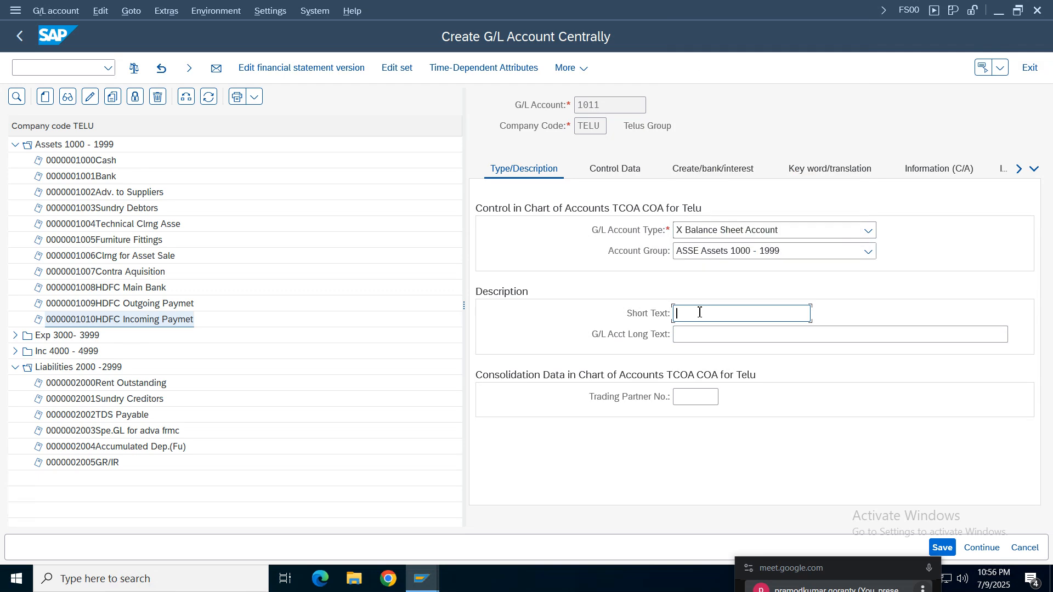
{"action": "type", "text": "In"}
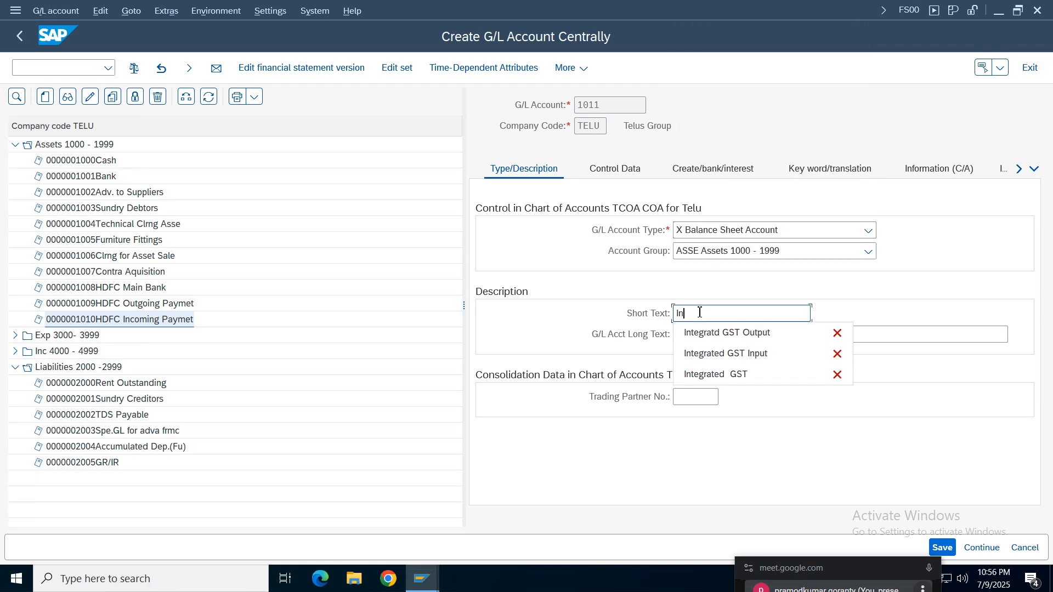
{"action": "type", "text": "ven"}
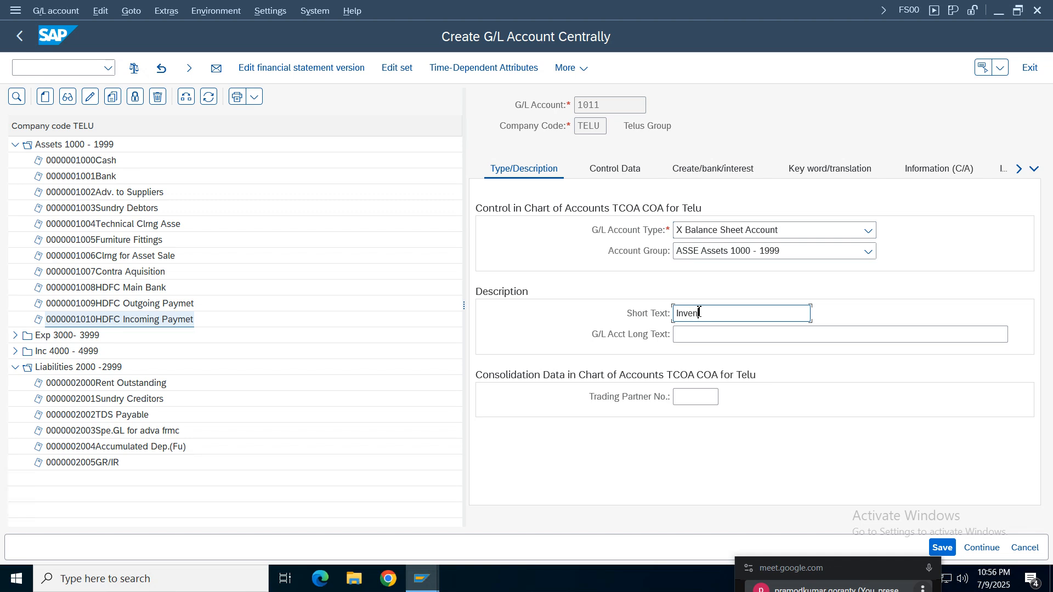
{"action": "type", "text": "tory Raw Mat"}
{"action": "left_click_drag", "start_coordinate": [801, 319], "coordinate": [510, 312]}
{"action": "key", "text": "ctrl+c"}
{"action": "left_click", "coordinate": [691, 340]}
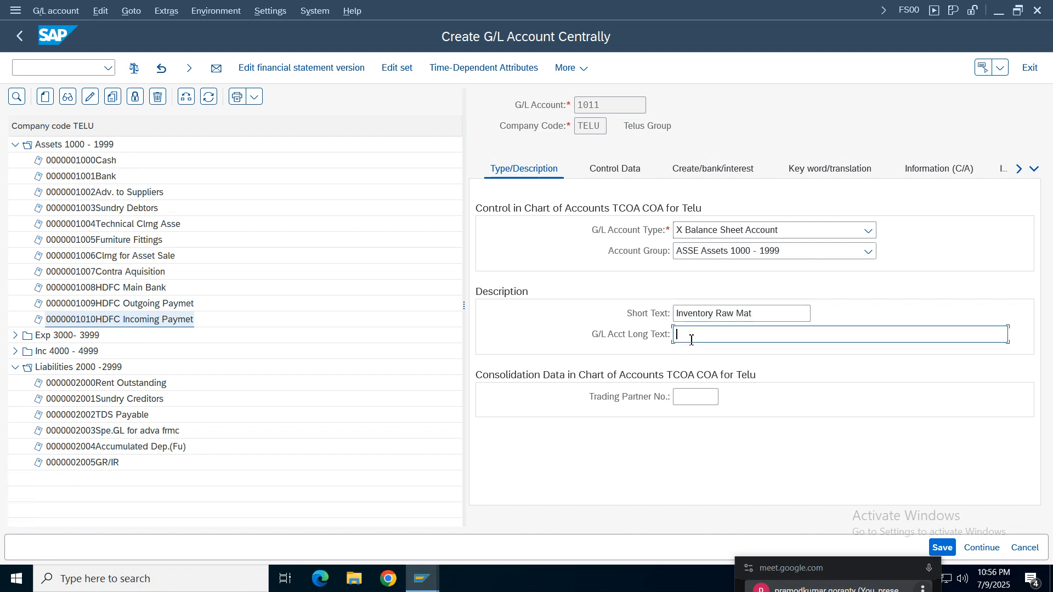
{"action": "key", "text": "ctrl+v"}
- In the control data of G/L account 1011, enable balances in local currency only and go through the account management settings
{"action": "left_click", "coordinate": [592, 176]}
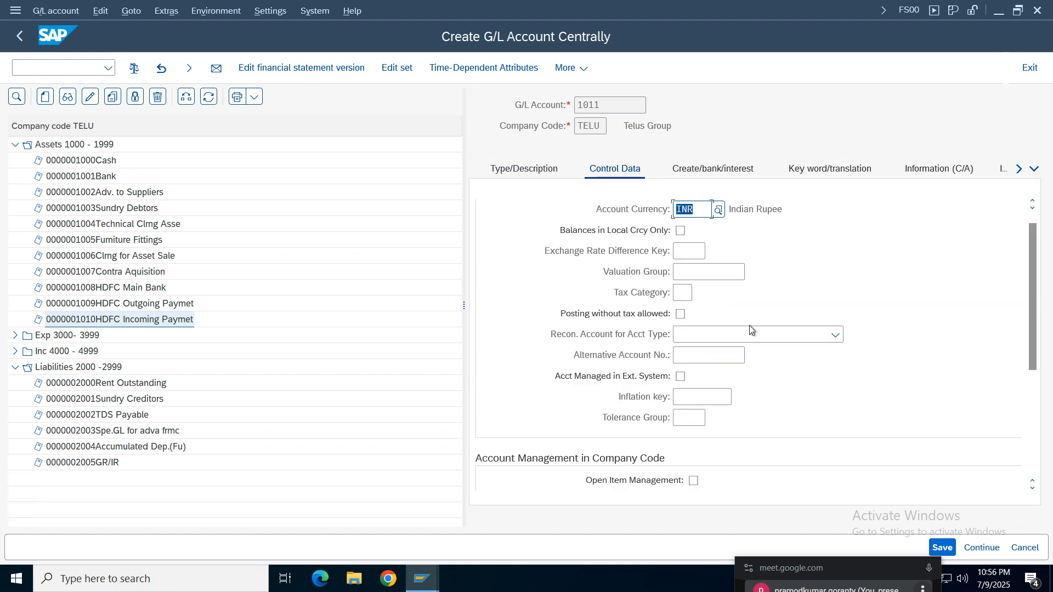
{"action": "left_click", "coordinate": [680, 231]}
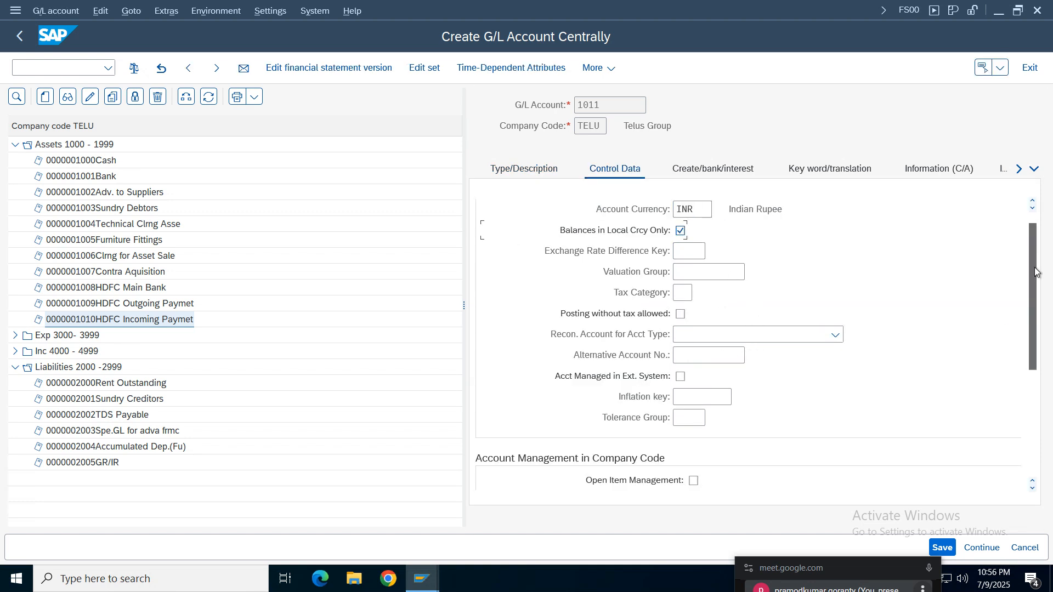
{"action": "scroll", "coordinate": [1034, 323], "scroll_direction": "down", "scroll_amount": 3}
{"action": "left_click", "coordinate": [686, 355]}
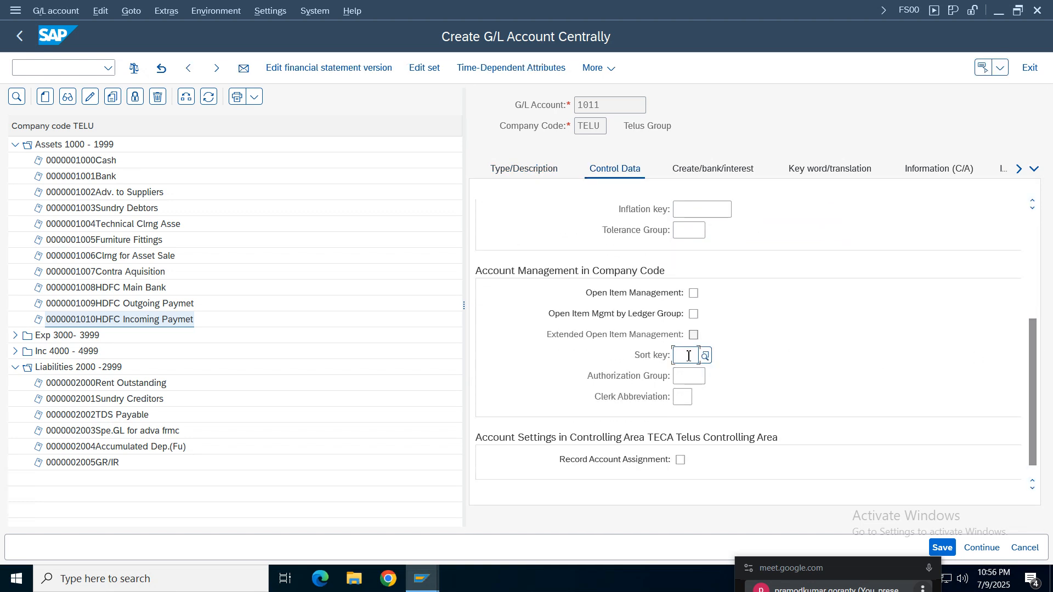
{"action": "left_click", "coordinate": [688, 378]}
- Assign field status group G006 Material accounts to G/L account 1011 and save the account
{"action": "left_click", "coordinate": [713, 168]}
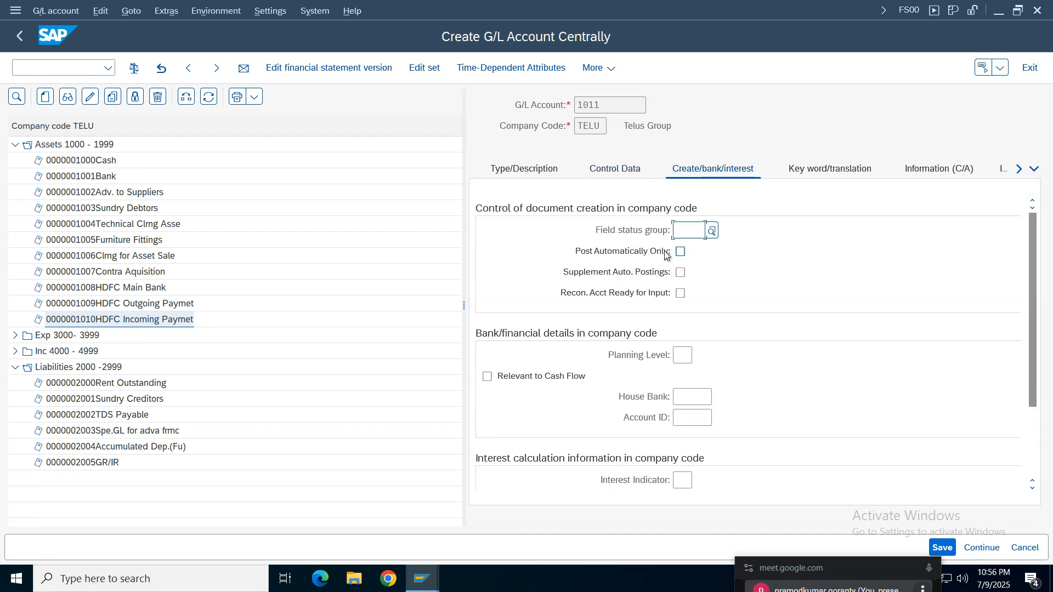
{"action": "left_click", "coordinate": [689, 230]}
{"action": "left_click", "coordinate": [714, 232]}
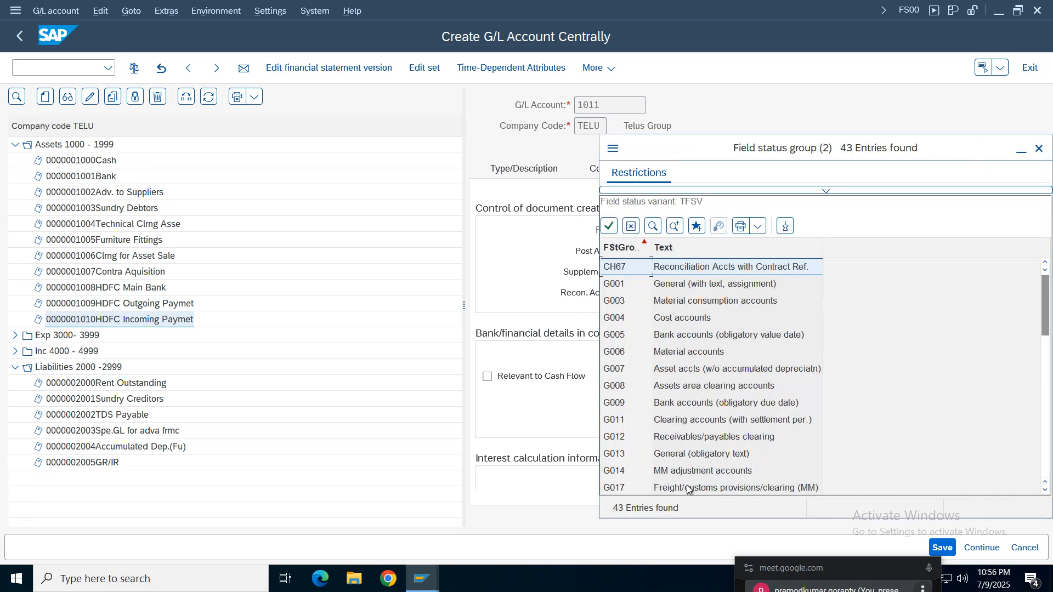
{"action": "double_click", "coordinate": [677, 353]}
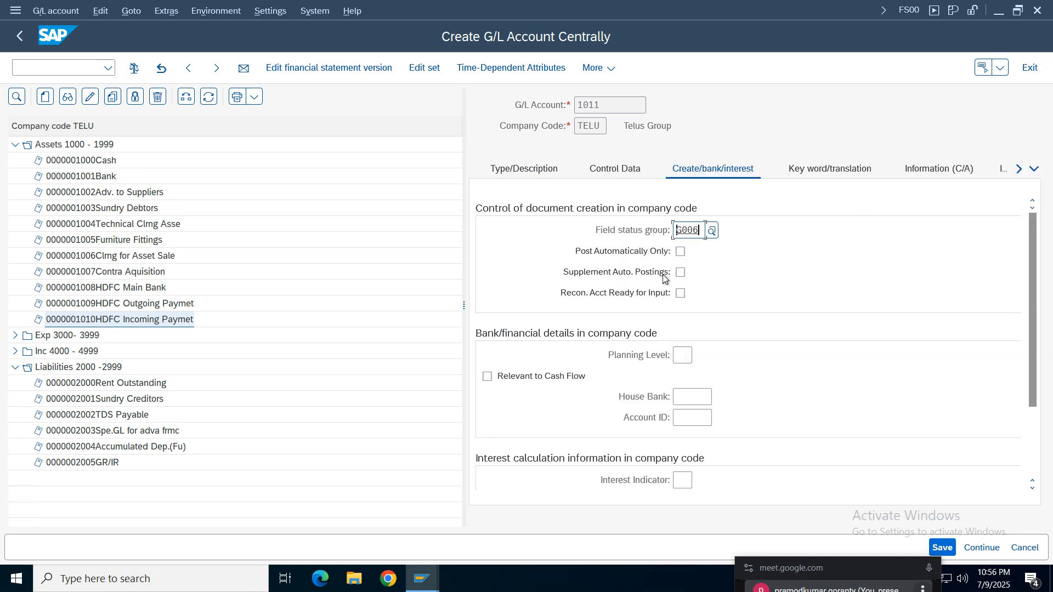
{"action": "left_click", "coordinate": [942, 547]}
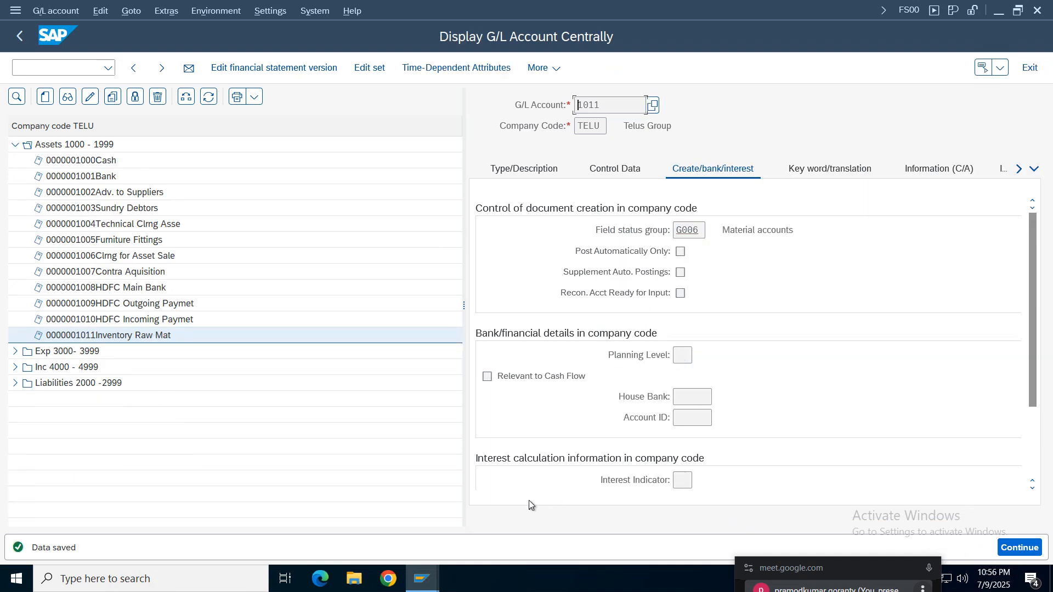
- Recheck the goods receipt error log, then open the Inventory posting (BSX) procedure in the automatic postings session
{"action": "mouse_move", "coordinate": [433, 572]}
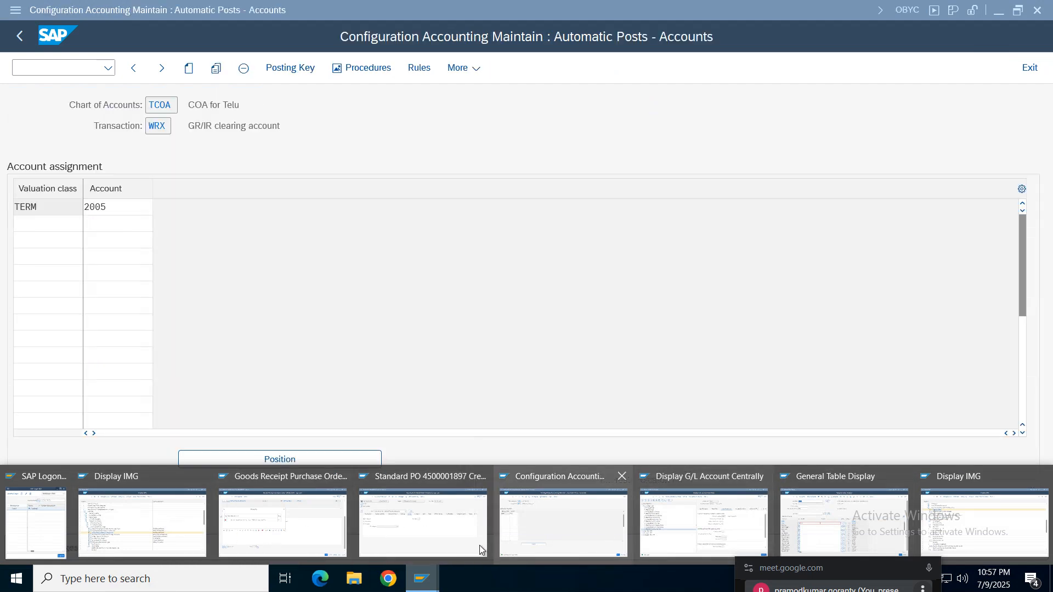
{"action": "left_click", "coordinate": [271, 521]}
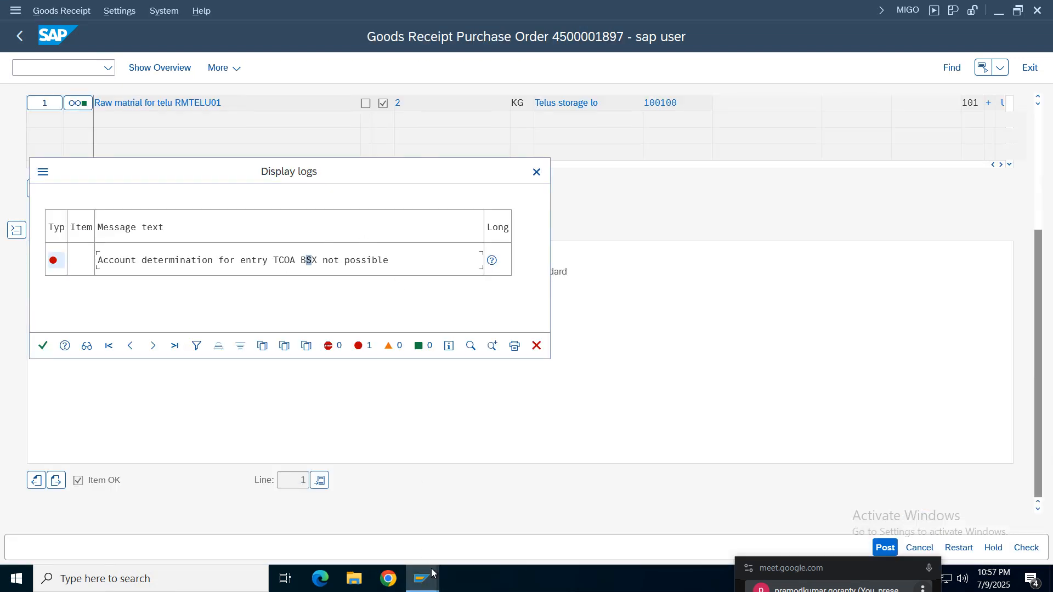
{"action": "mouse_move", "coordinate": [432, 573]}
{"action": "left_click", "coordinate": [581, 541]}
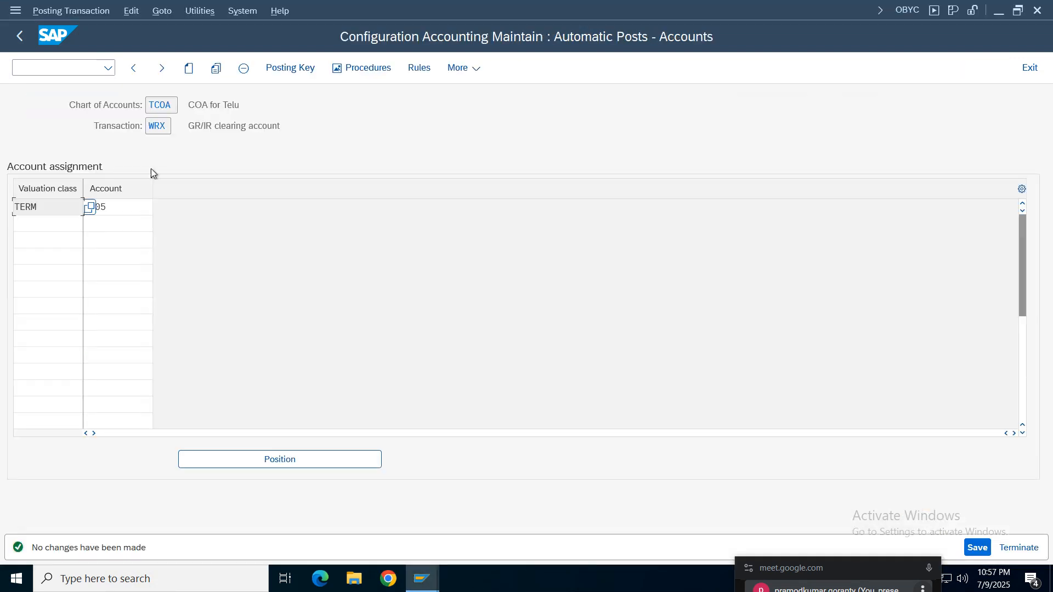
{"action": "left_click", "coordinate": [20, 36]}
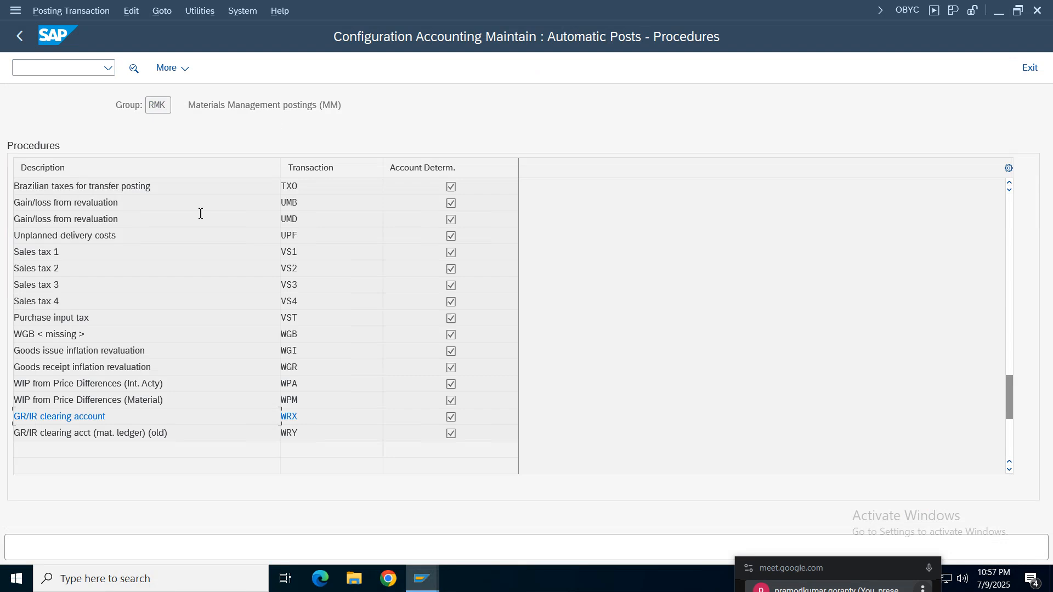
{"action": "left_click", "coordinate": [303, 364]}
{"action": "scroll", "coordinate": [302, 354], "scroll_direction": "up", "scroll_amount": 20}
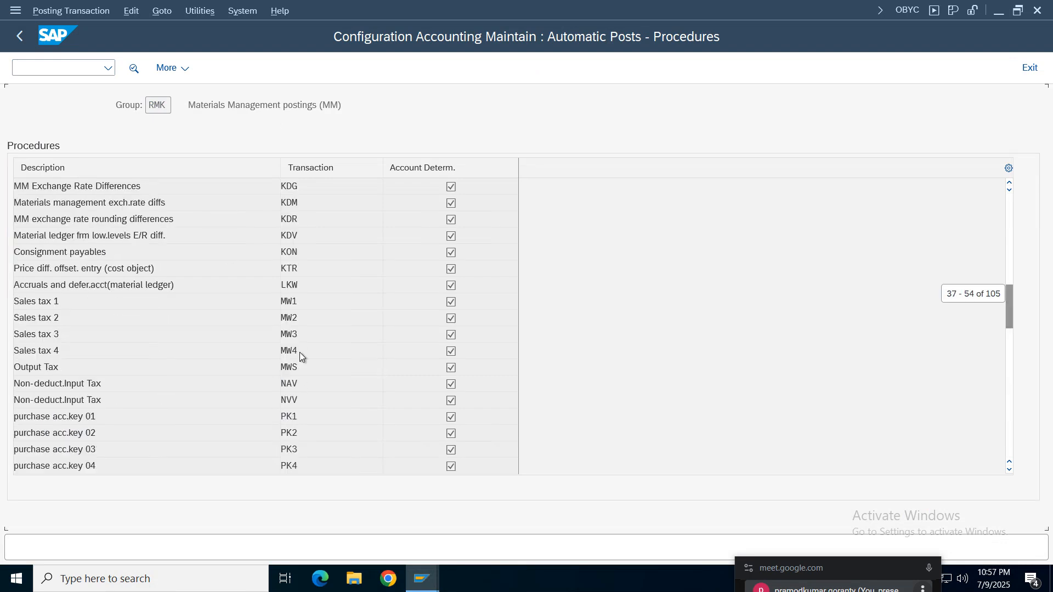
{"action": "scroll", "coordinate": [299, 352], "scroll_direction": "up", "scroll_amount": 6}
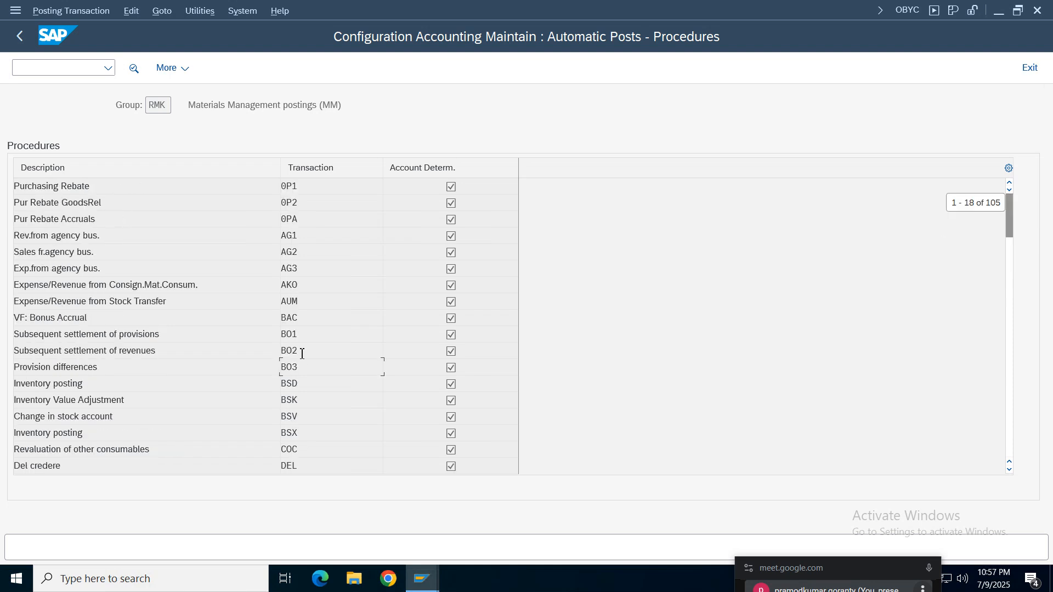
{"action": "double_click", "coordinate": [298, 434]}
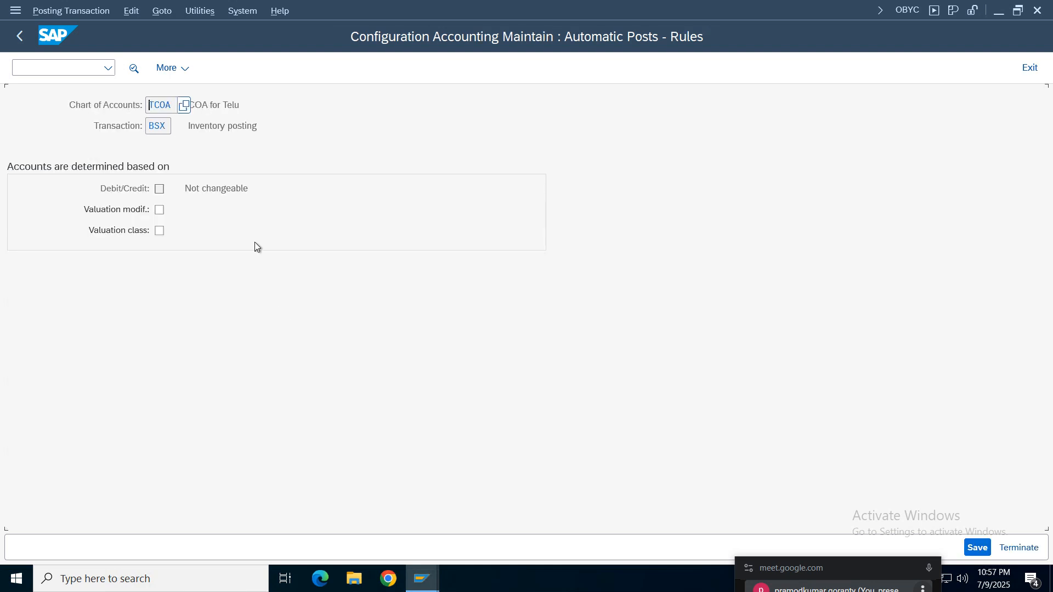
- Base the BSX account determination for chart of accounts TCOA on valuation class and save the rule
{"action": "left_click", "coordinate": [160, 231]}
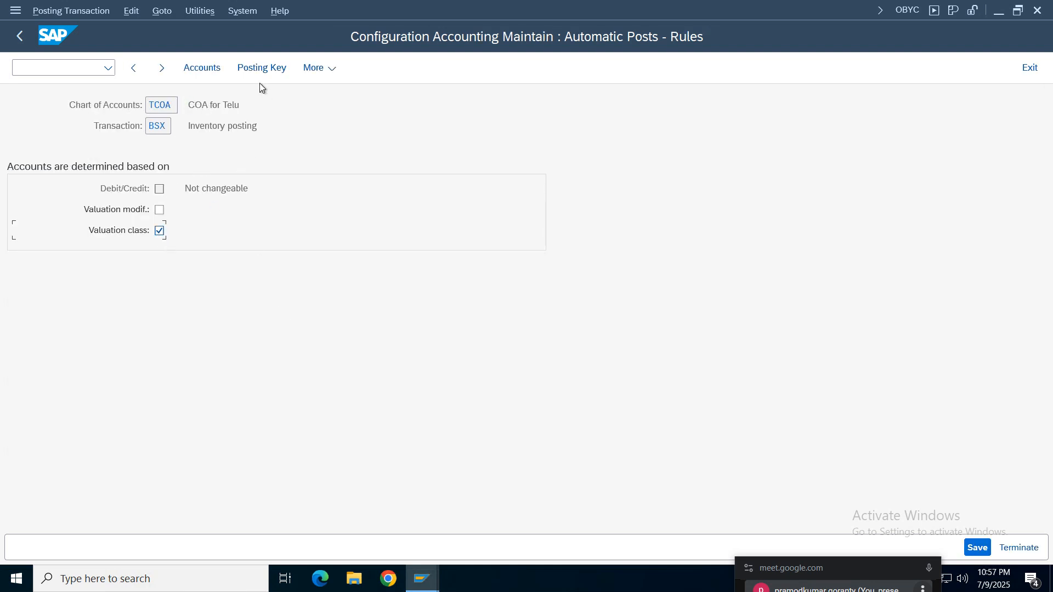
{"action": "left_click", "coordinate": [202, 68]}
{"action": "left_click", "coordinate": [977, 547]}
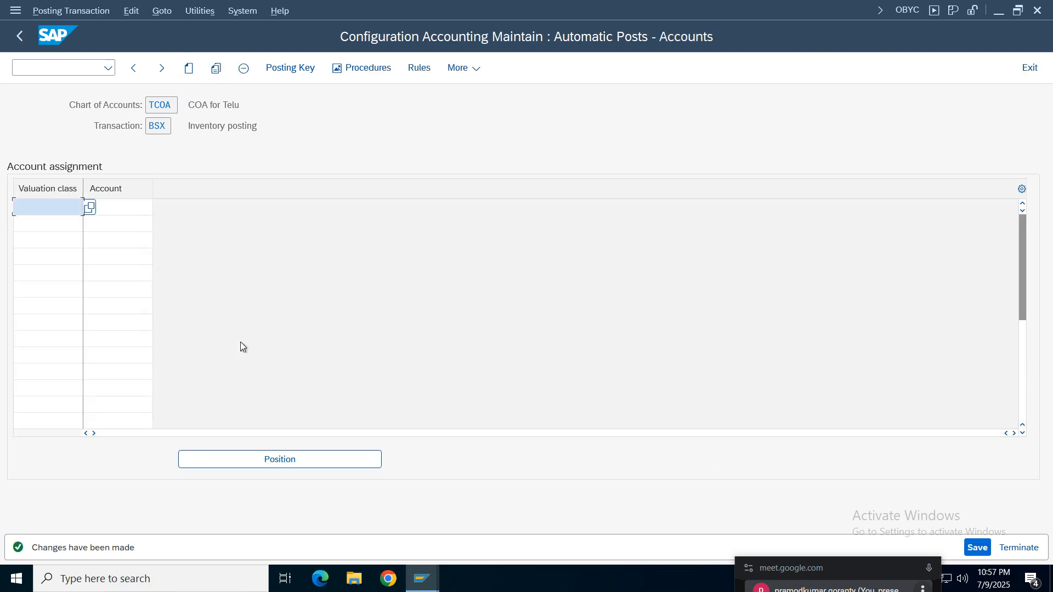
- Assign valuation class TERM to the Inventory Raw Mat account 1011 for transaction BSX and save the assignment
{"action": "left_click", "coordinate": [52, 211]}
{"action": "left_click", "coordinate": [35, 225]}
{"action": "left_click", "coordinate": [125, 207]}
{"action": "left_click", "coordinate": [158, 208]}
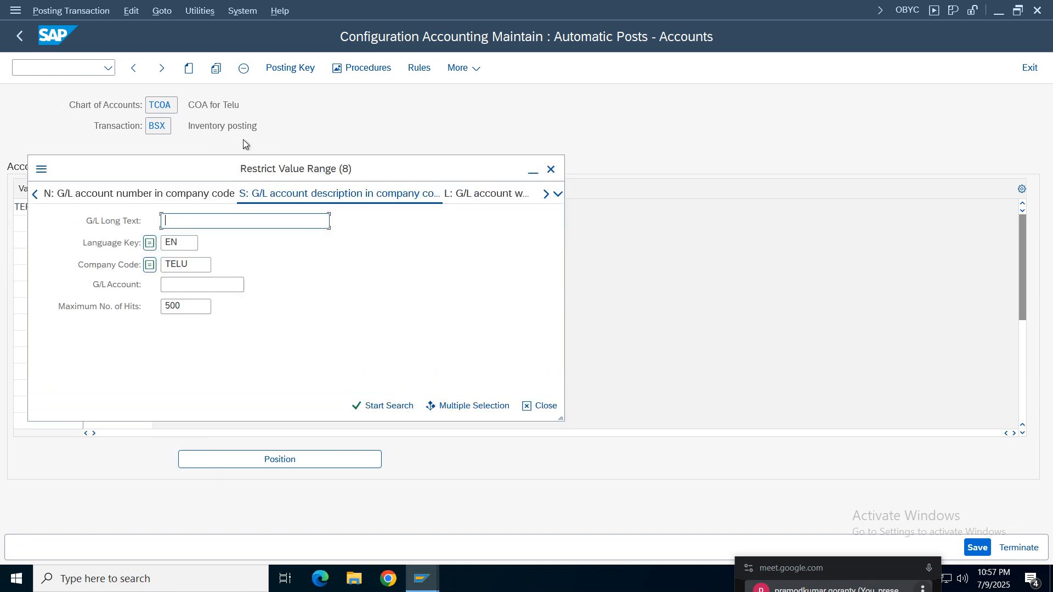
{"action": "left_click", "coordinate": [370, 404]}
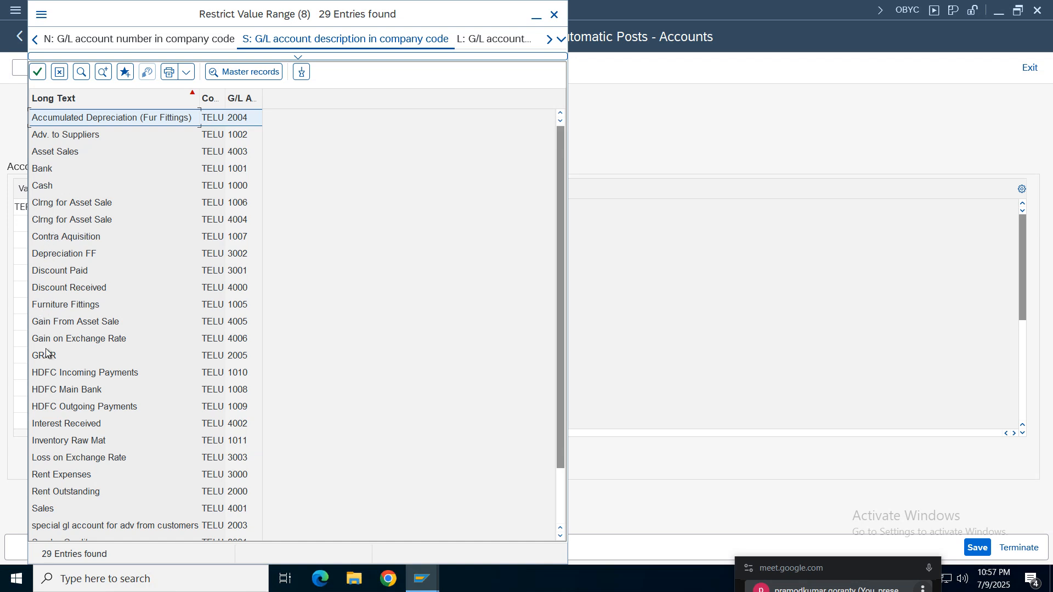
{"action": "double_click", "coordinate": [93, 441]}
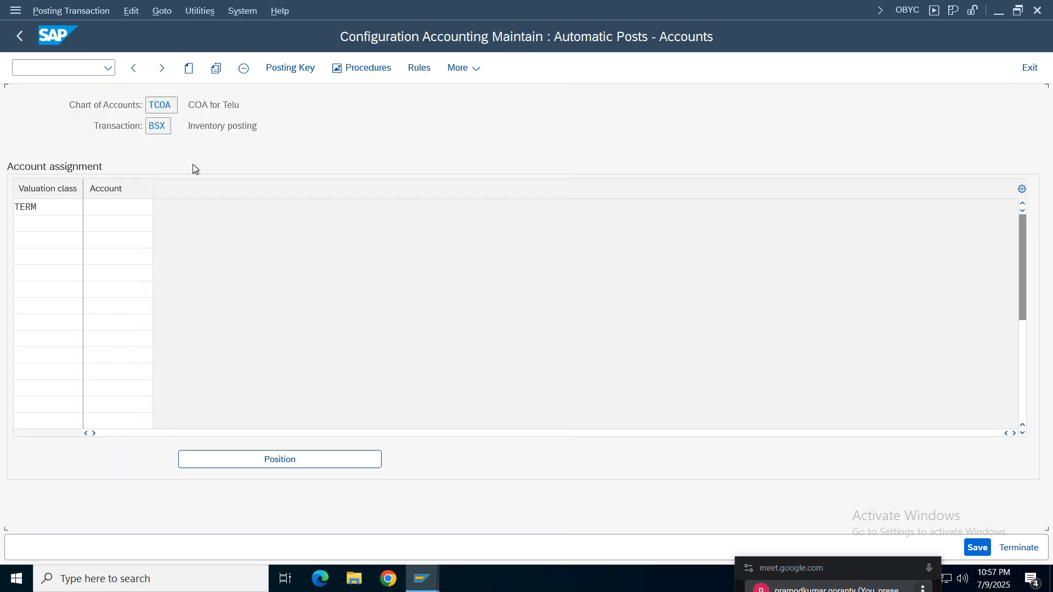
{"action": "left_click", "coordinate": [978, 547]}
{"action": "left_click", "coordinate": [347, 301]}
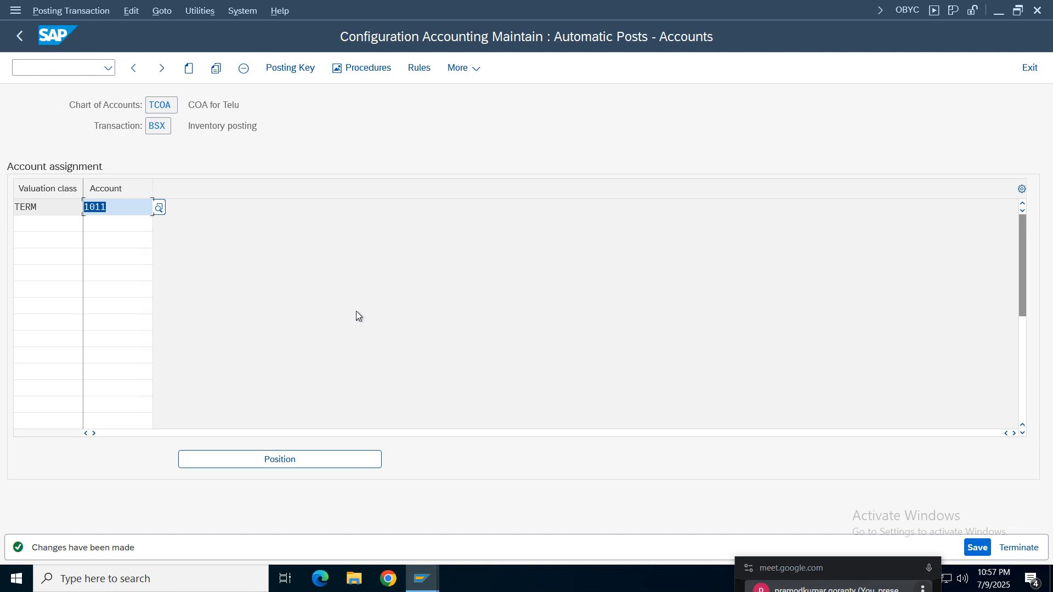
- Return to the goods receipt session, close the old error log, and check the document with the BSX assignment in place
{"action": "left_click", "coordinate": [425, 578]}
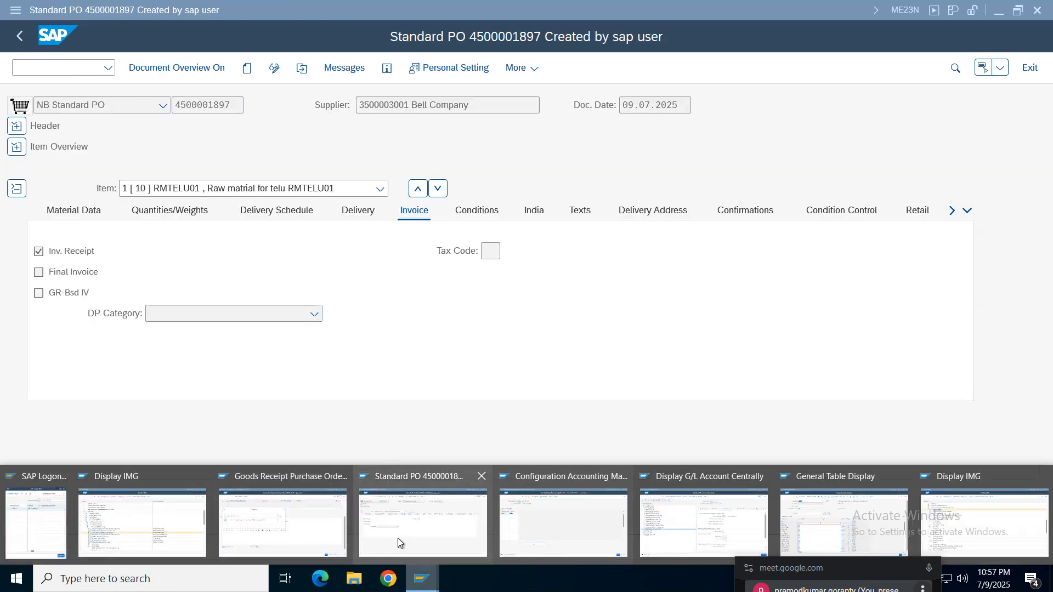
{"action": "left_click", "coordinate": [311, 535]}
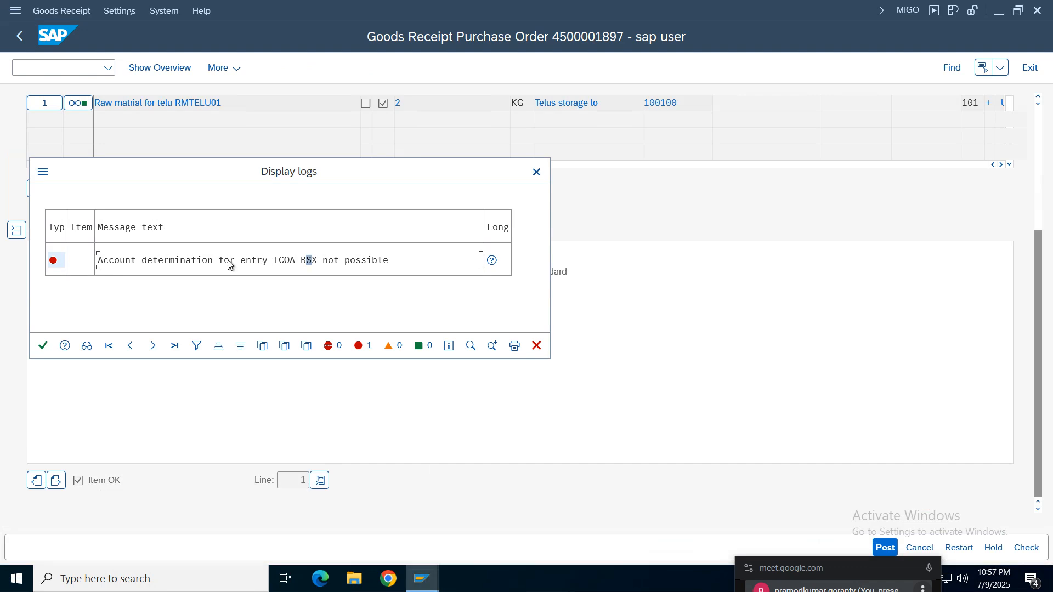
{"action": "left_click", "coordinate": [43, 345]}
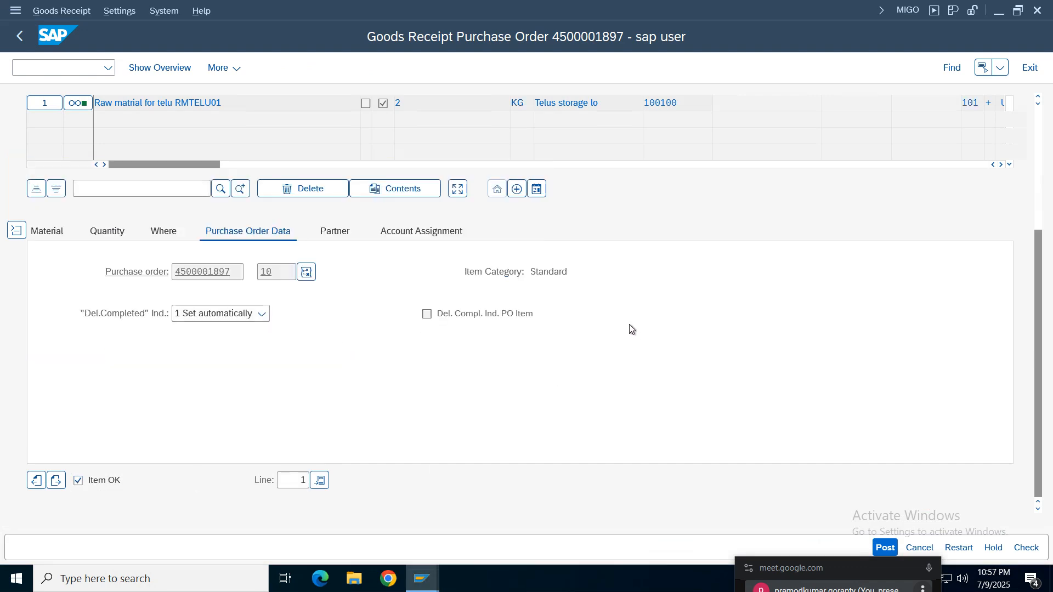
{"action": "left_click", "coordinate": [1025, 547]}
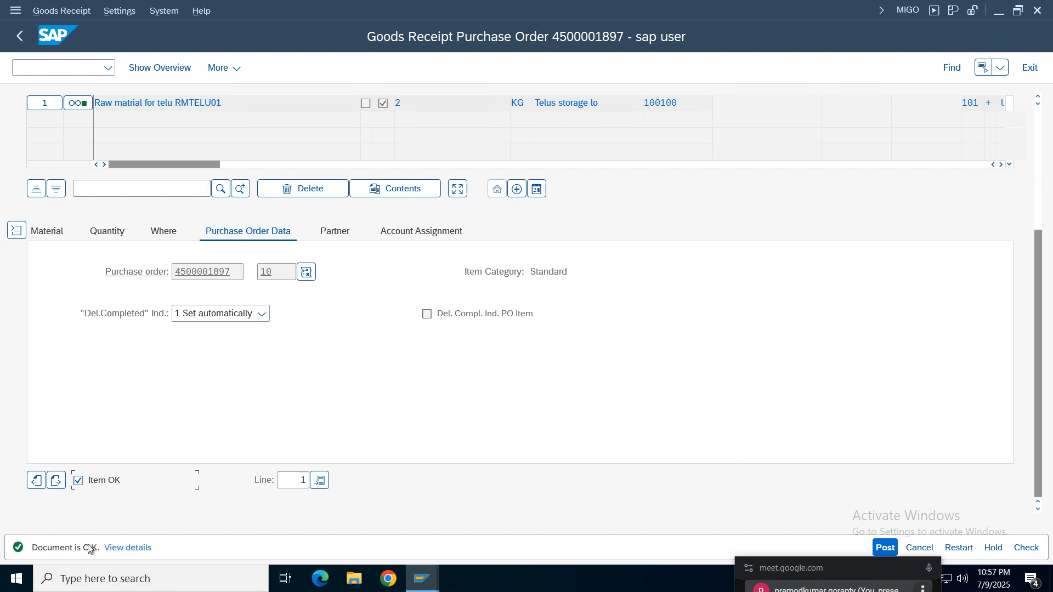
- Try to post the RMTELU01 goods receipt and read the message in the posting log
{"action": "left_click", "coordinate": [884, 547]}
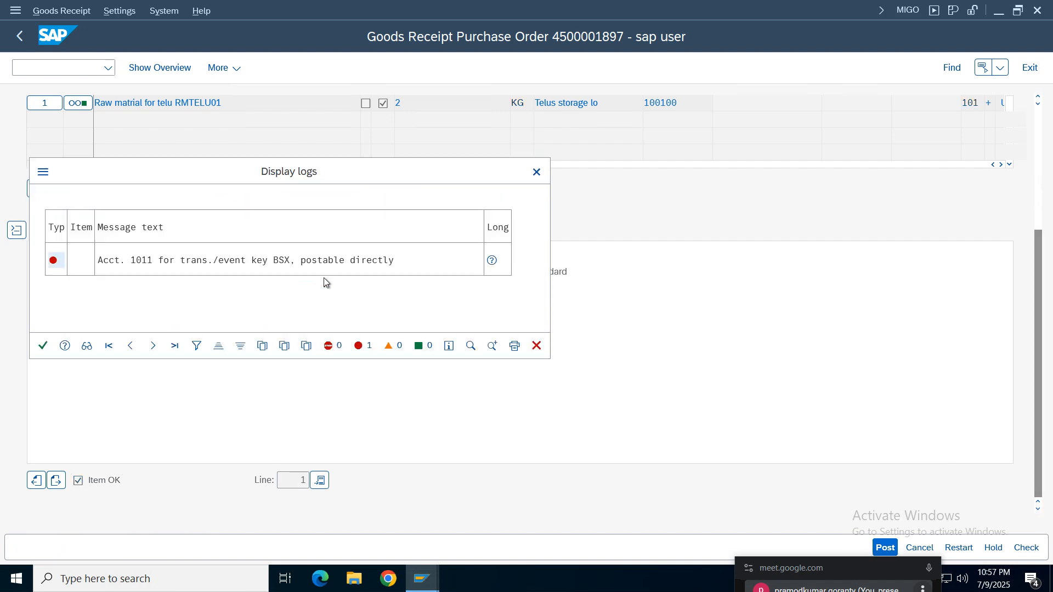
{"action": "left_click", "coordinate": [118, 264]}
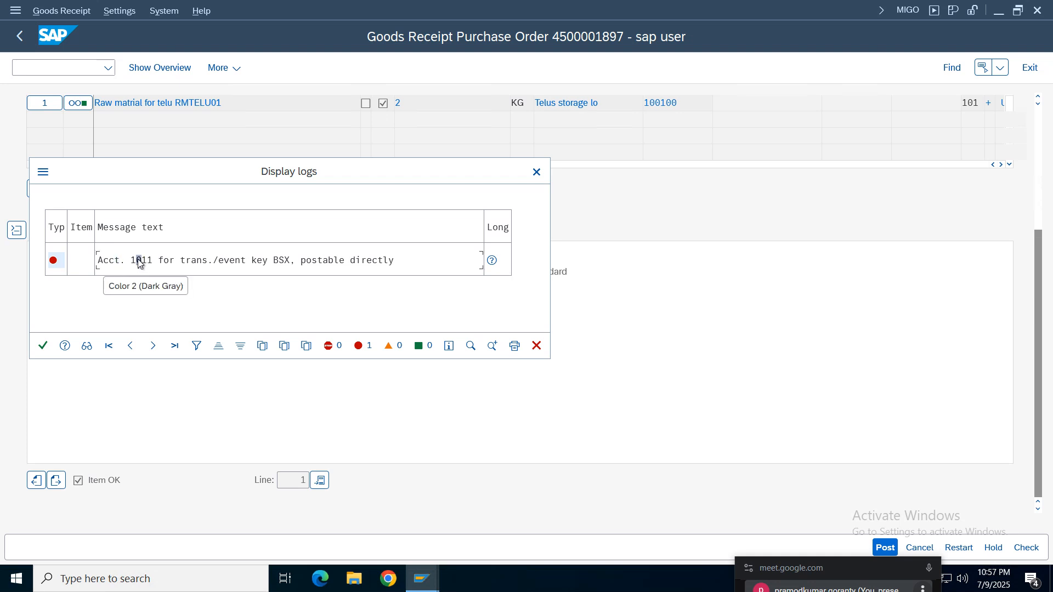
{"action": "left_click", "coordinate": [286, 259]}
{"action": "left_click", "coordinate": [337, 260]}
{"action": "left_click", "coordinate": [384, 259]}
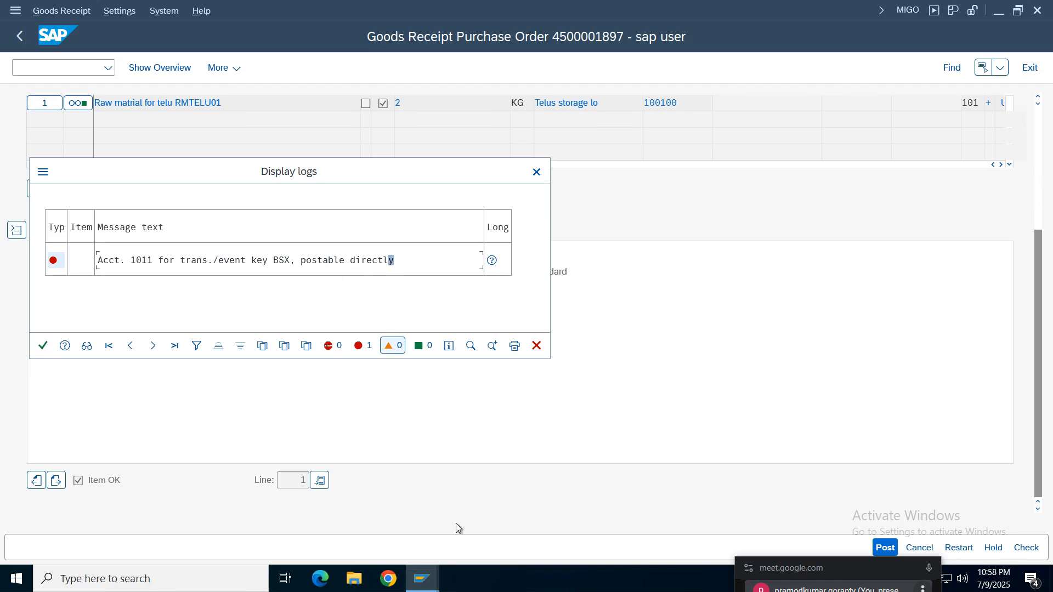
- Set G/L account 1011 in company code TELU to Post Automatically Only and save the account despite the warning
{"action": "left_click", "coordinate": [422, 578]}
{"action": "left_click", "coordinate": [697, 510]}
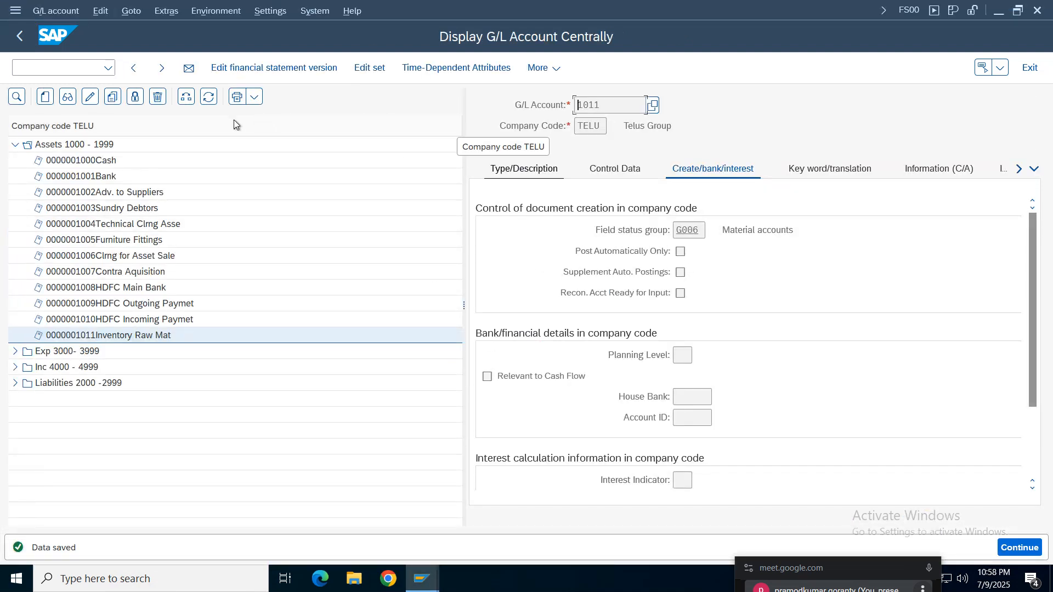
{"action": "left_click", "coordinate": [90, 97]}
{"action": "left_click", "coordinate": [703, 255]}
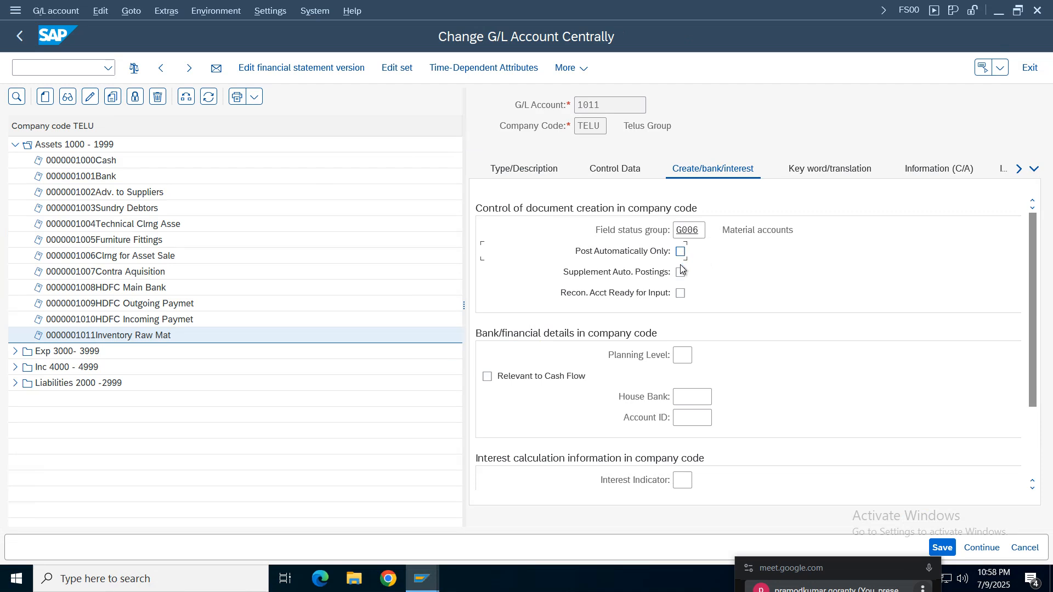
{"action": "left_click", "coordinate": [940, 547]}
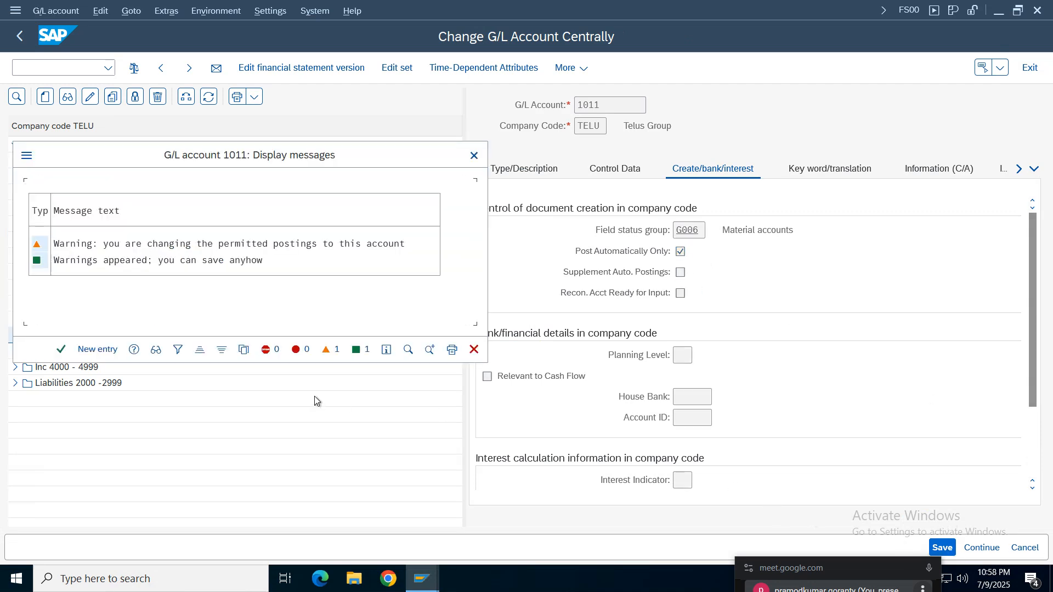
{"action": "left_click", "coordinate": [60, 349]}
- Return to the goods receipt session, close the old log, recheck the document and try to post it again
{"action": "left_click", "coordinate": [423, 589]}
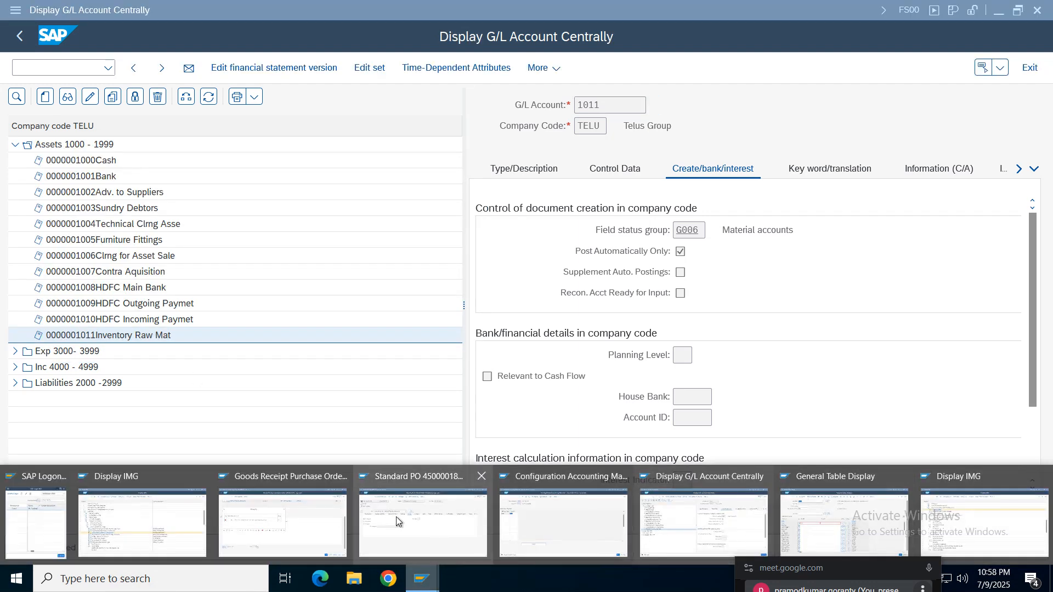
{"action": "left_click", "coordinate": [271, 524]}
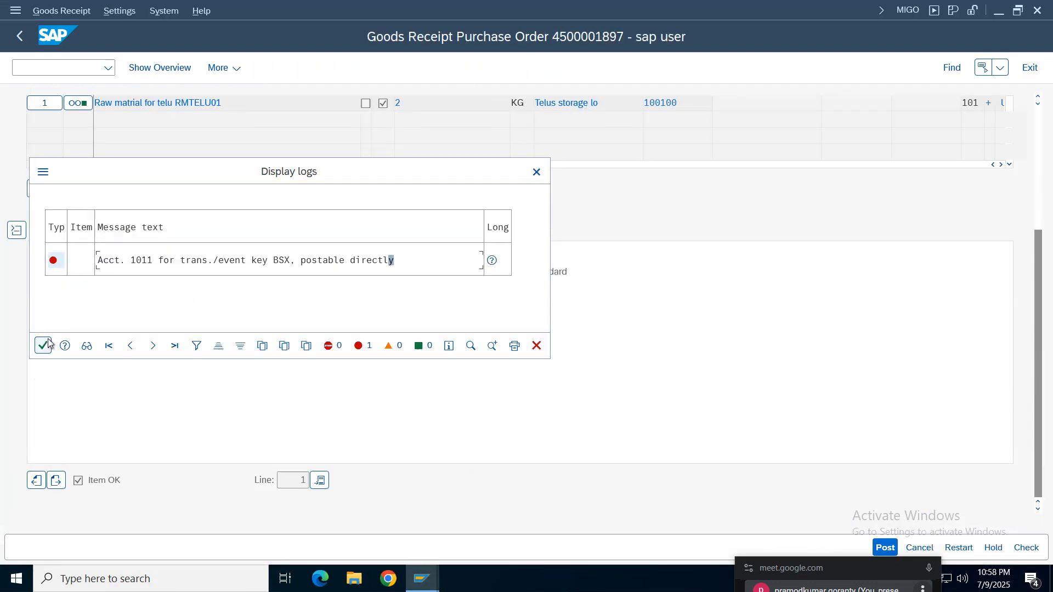
{"action": "left_click", "coordinate": [43, 344]}
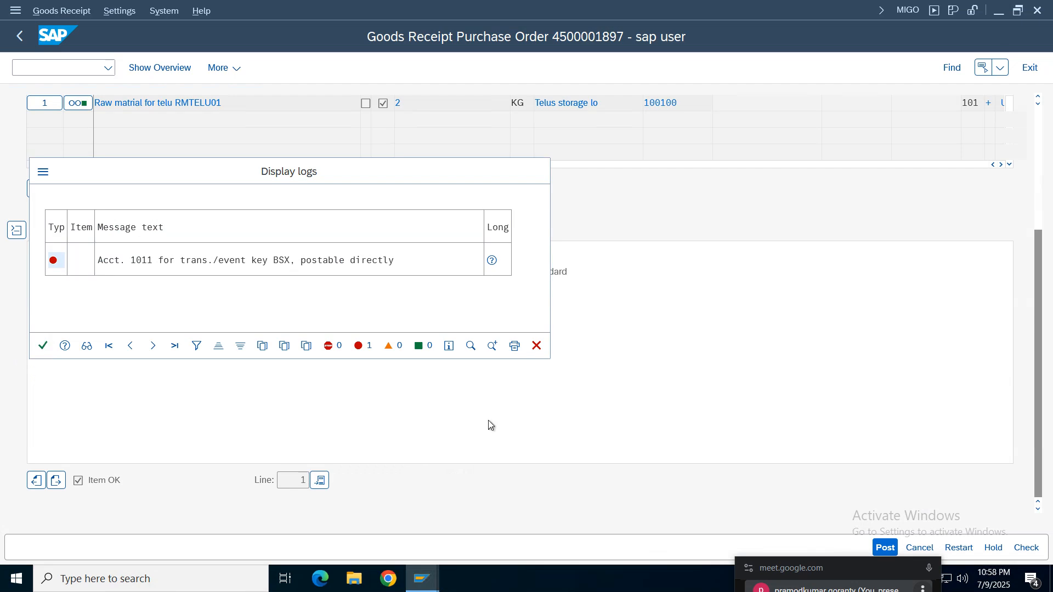
{"action": "left_click", "coordinate": [1026, 548]}
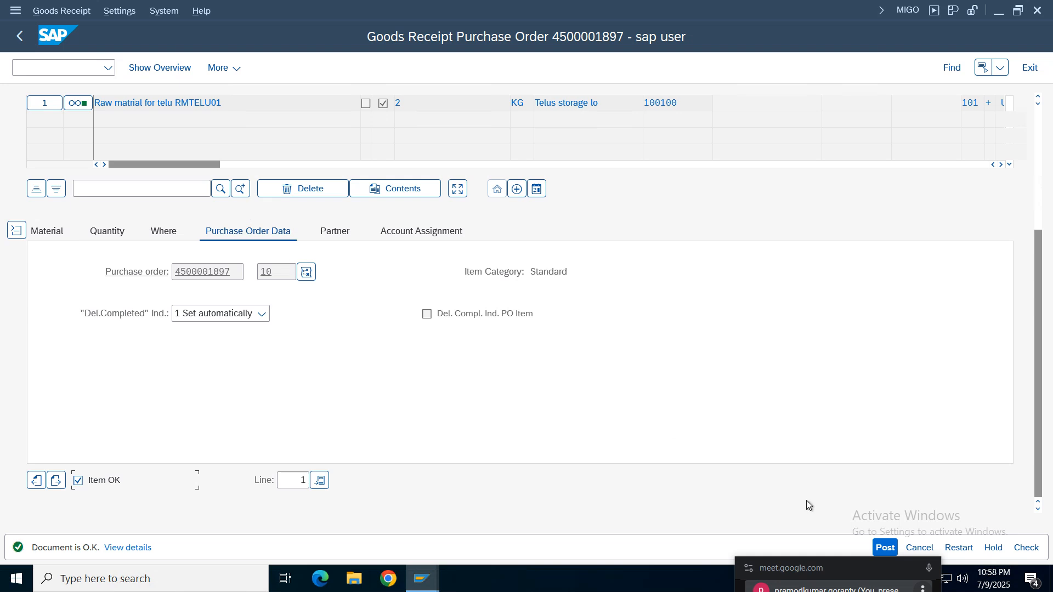
{"action": "left_click", "coordinate": [885, 548]}
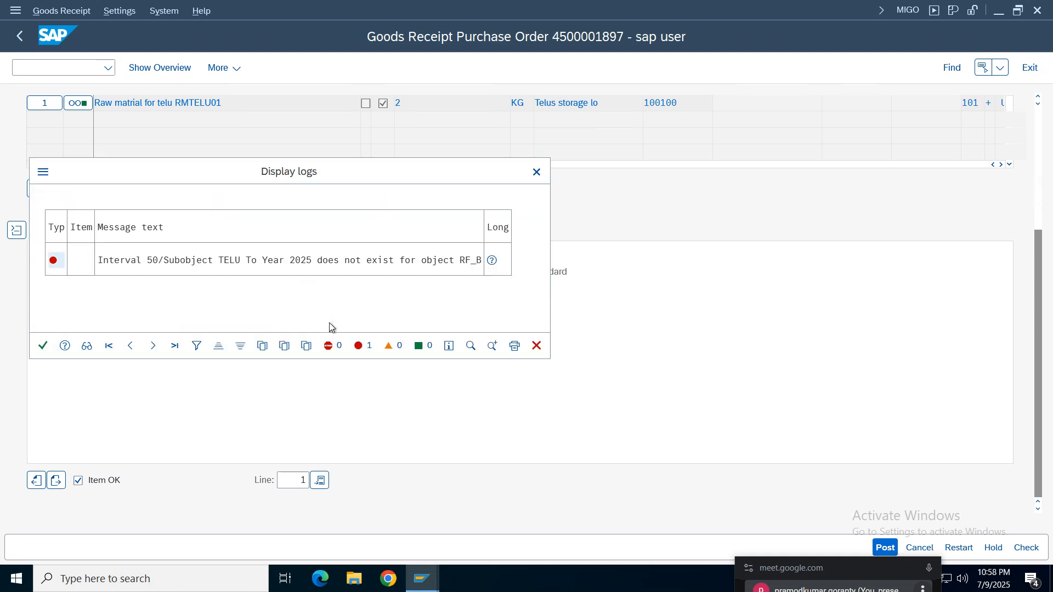
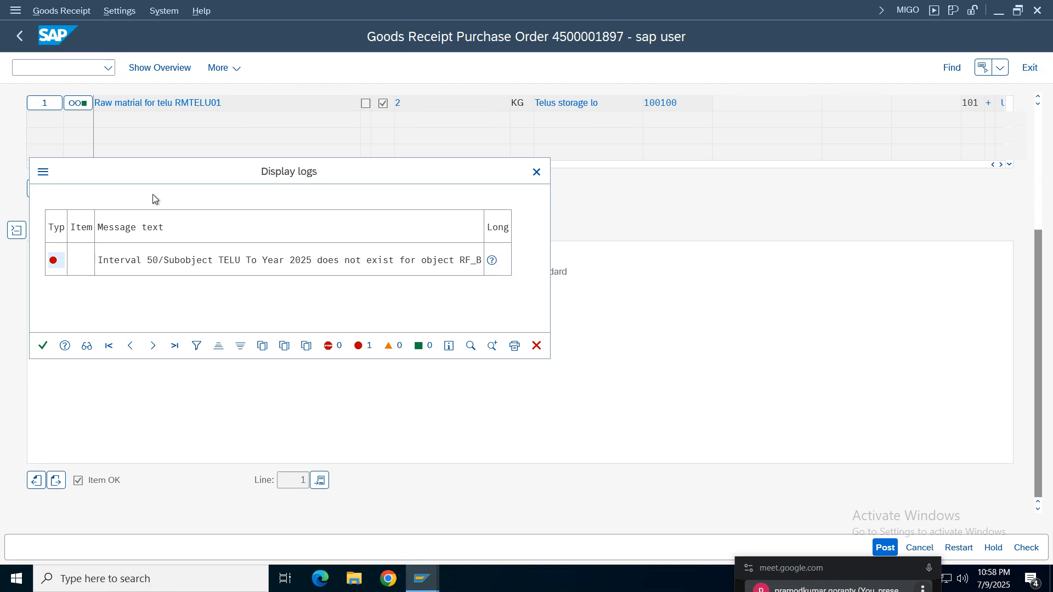
- Open the document type maintenance (OBA7) in a new session and display the details of type WE, Goods Receipt
{"action": "mouse_move", "coordinate": [422, 579]}
{"action": "mouse_move", "coordinate": [561, 534]}
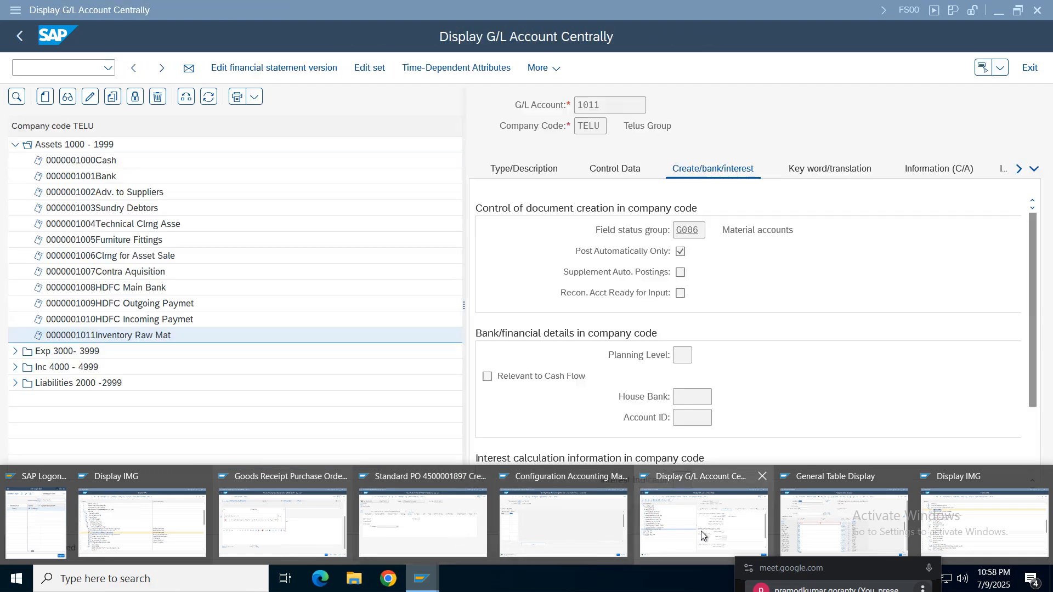
{"action": "left_click", "coordinate": [704, 523]}
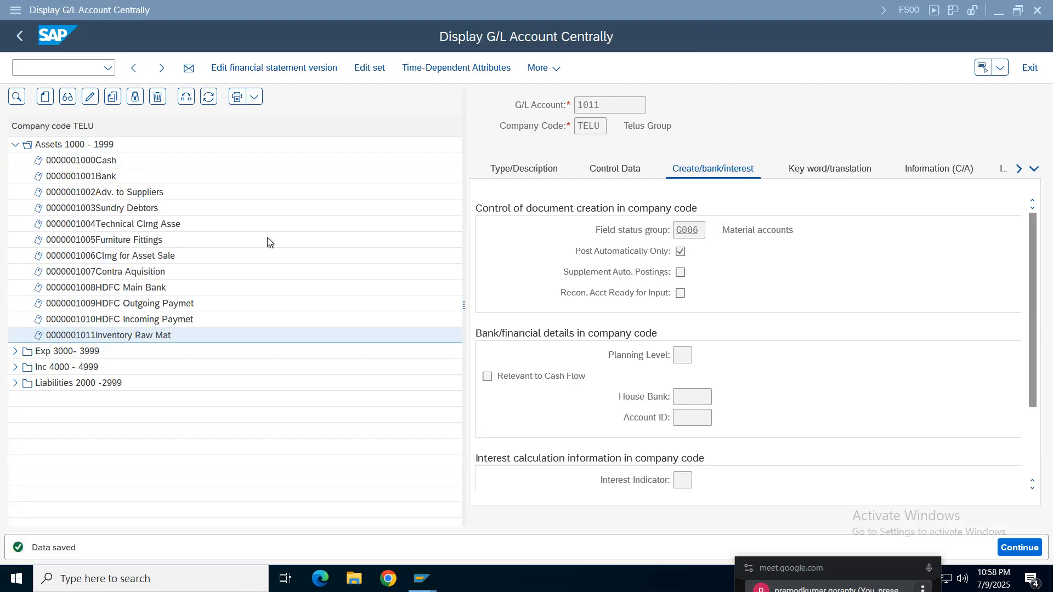
{"action": "left_click", "coordinate": [422, 579]}
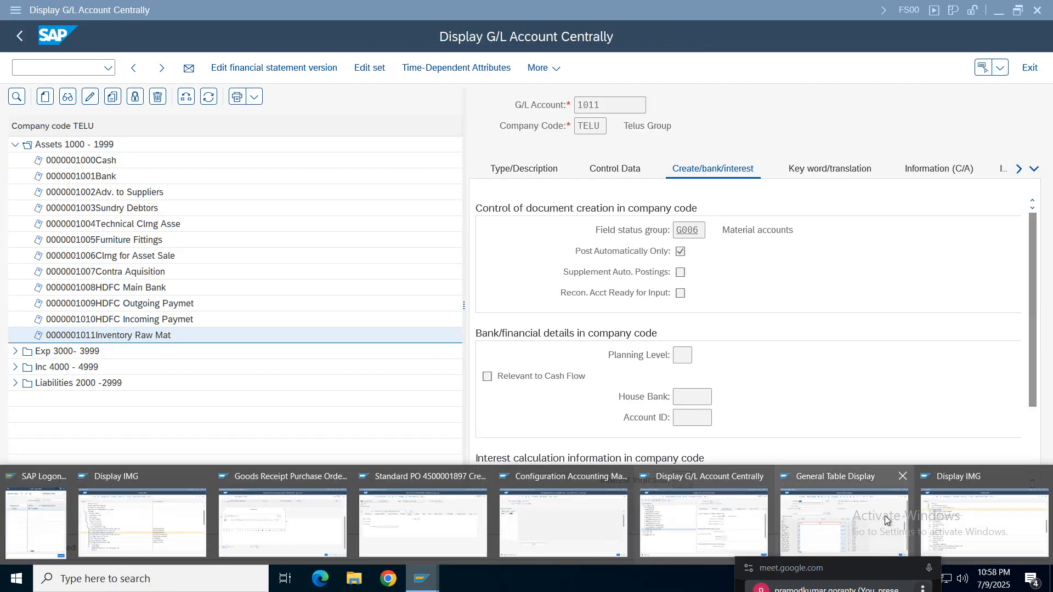
{"action": "left_click", "coordinate": [844, 523]}
{"action": "left_click", "coordinate": [50, 70]}
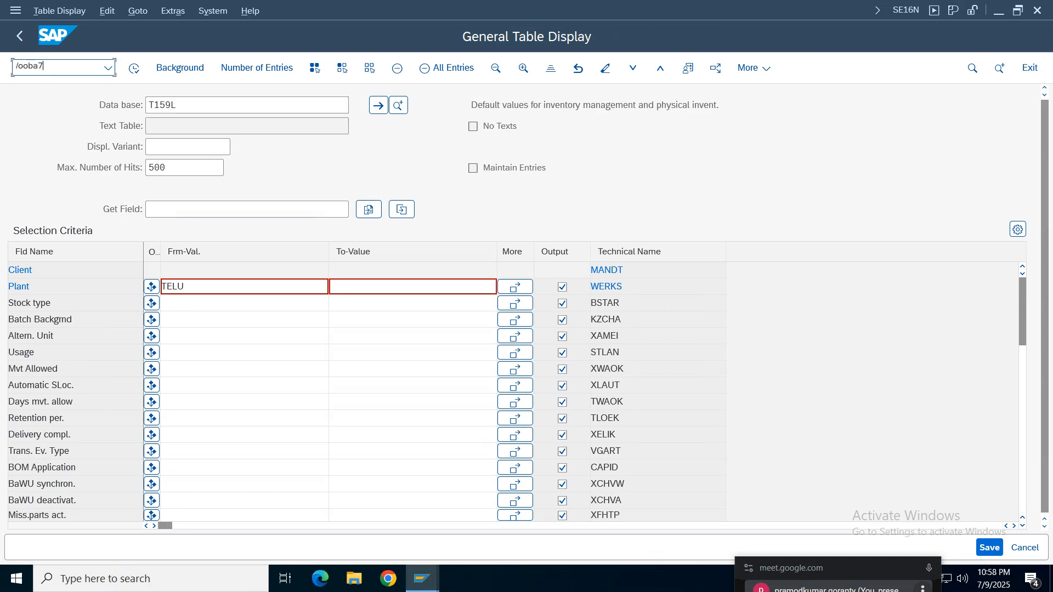
{"action": "key", "text": "Return"}
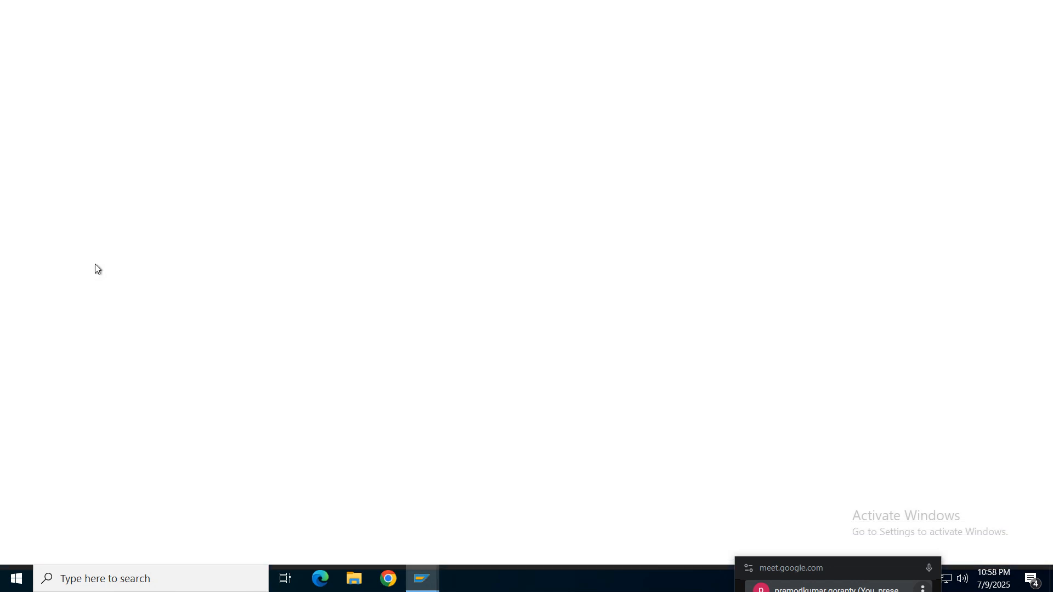
{"action": "left_click", "coordinate": [195, 502]}
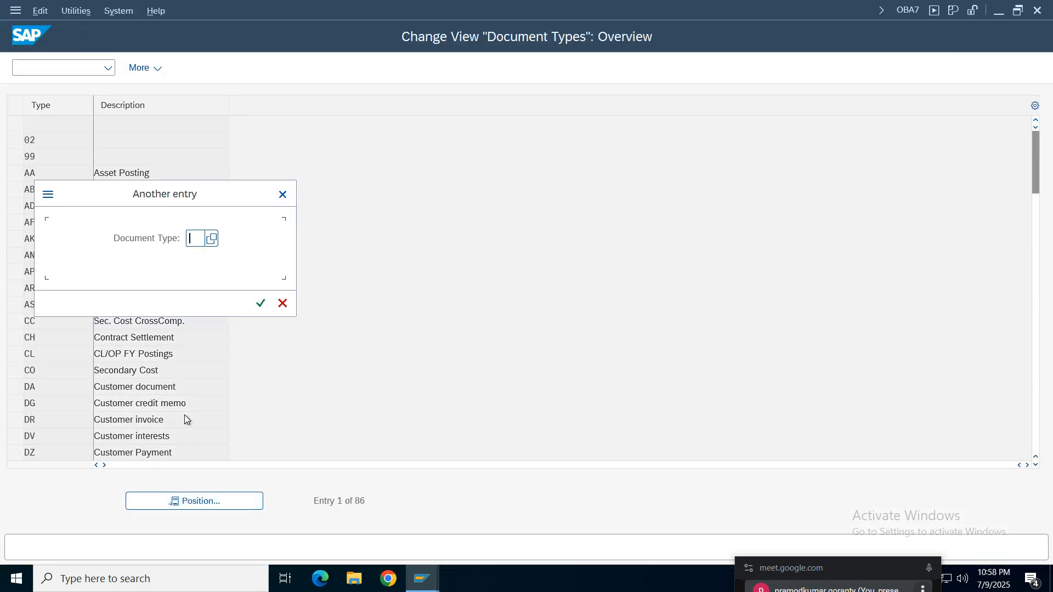
{"action": "key", "text": "Return"}
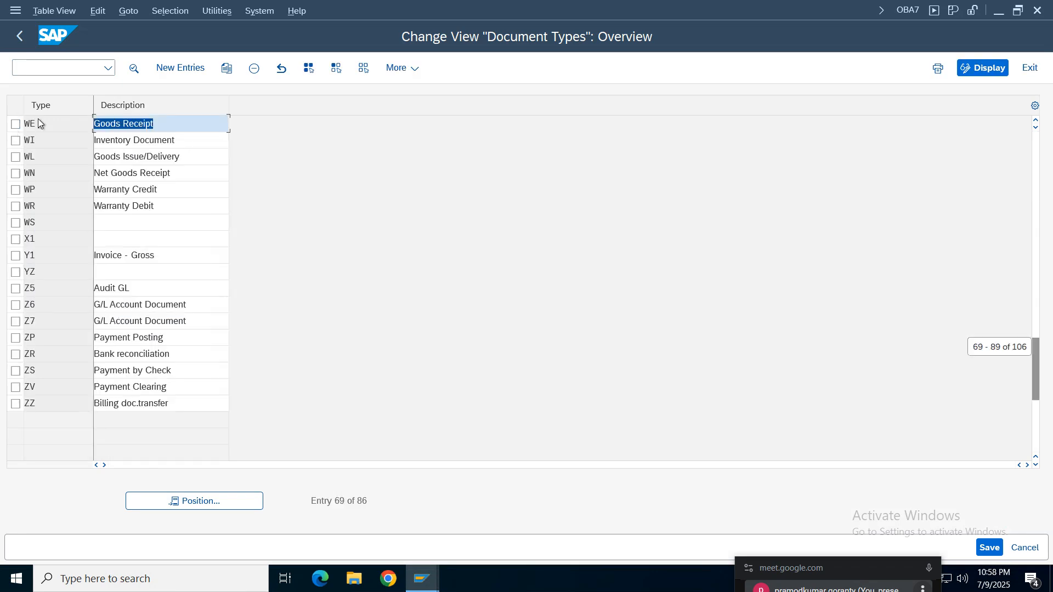
{"action": "left_click_drag", "start_coordinate": [168, 169], "coordinate": [103, 162]}
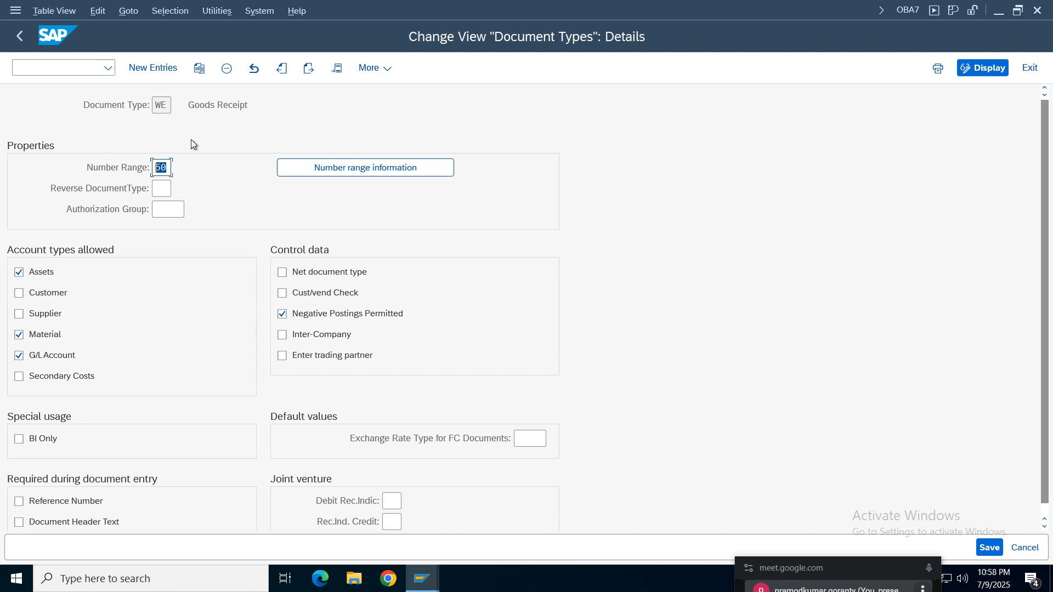
- Open the accounting document number range intervals of company code TELU for editing from the WE number range information
{"action": "left_click", "coordinate": [332, 166]}
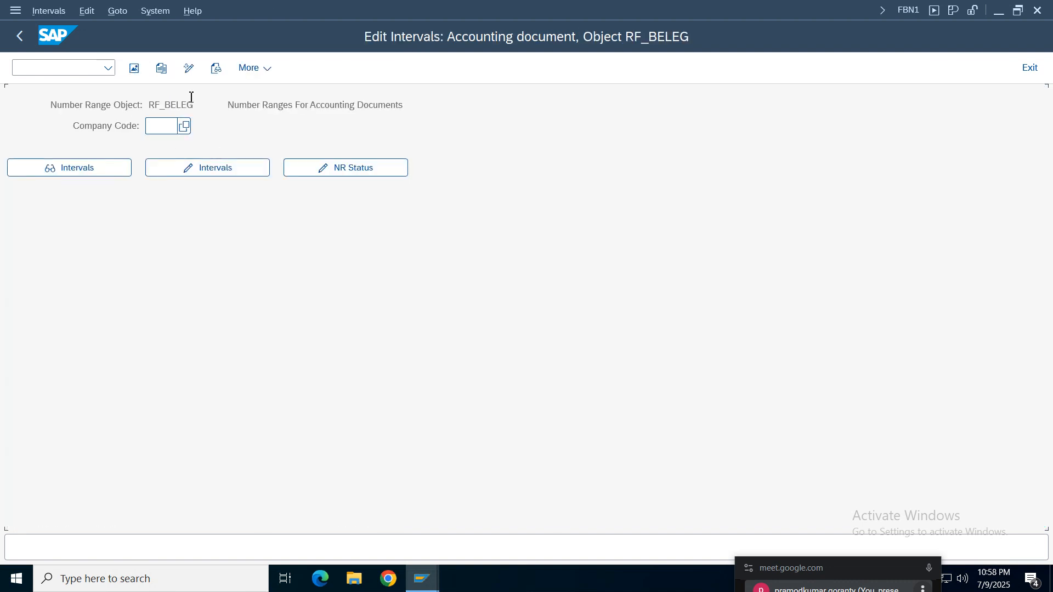
{"action": "left_click", "coordinate": [152, 132]}
{"action": "left_click", "coordinate": [166, 207]}
{"action": "left_click", "coordinate": [189, 169]}
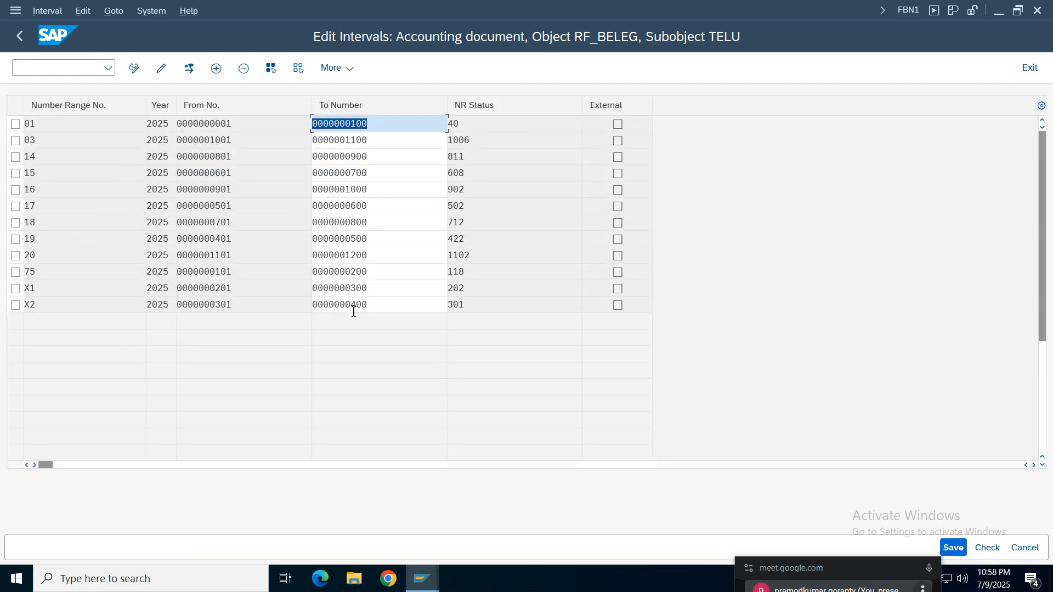
{"action": "left_click", "coordinate": [353, 256]}
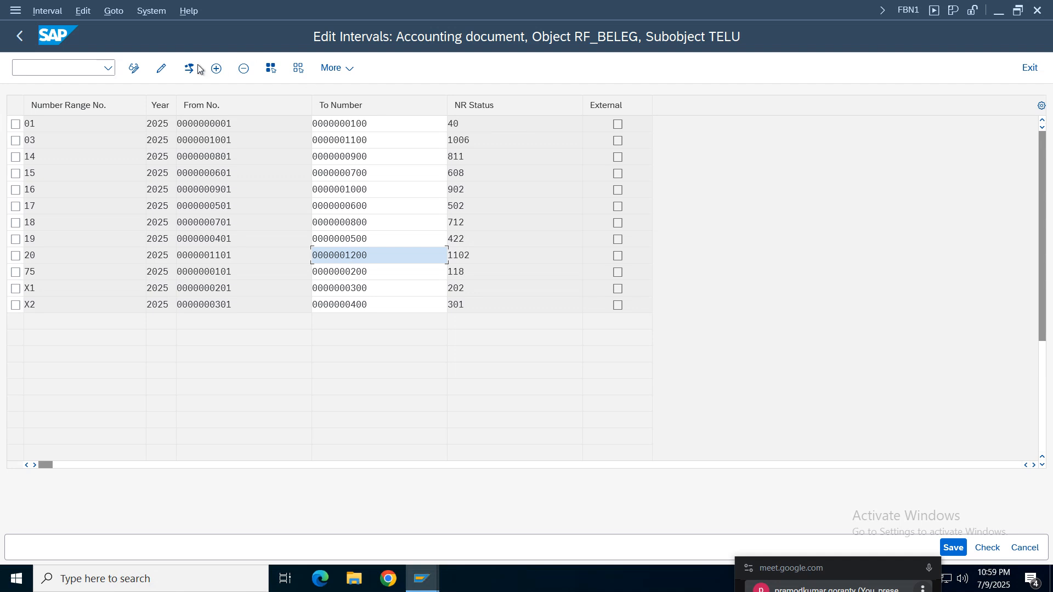
- Add number range 50 for year 2025 from 1201 to 1300, save it and acknowledge the transport notice
{"action": "left_click", "coordinate": [216, 68]}
{"action": "left_click", "coordinate": [214, 128]}
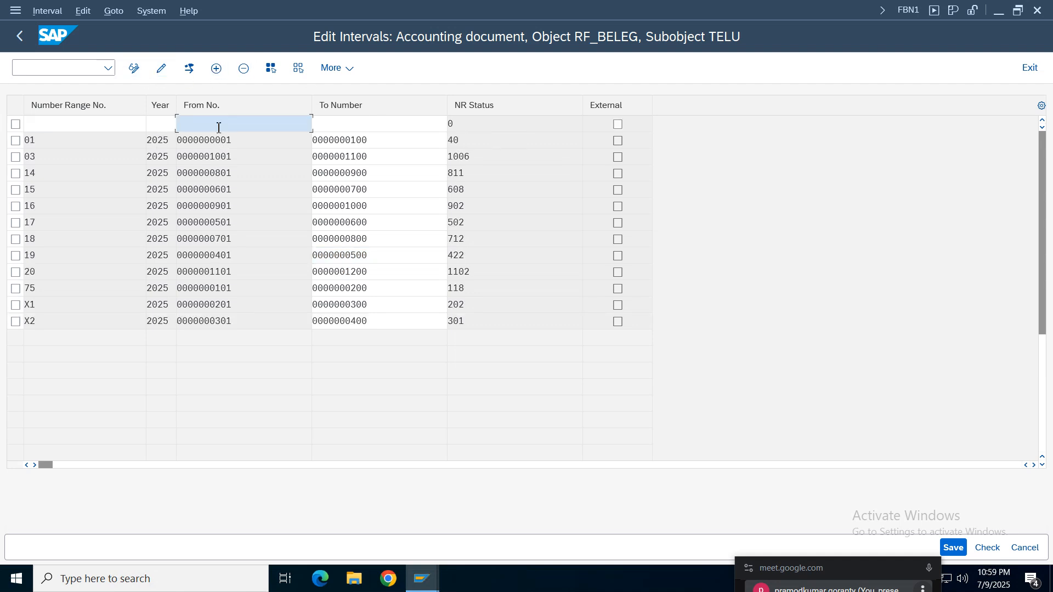
{"action": "type", "text": "1201"}
{"action": "key", "text": "Tab"}
{"action": "type", "text": "1300"}
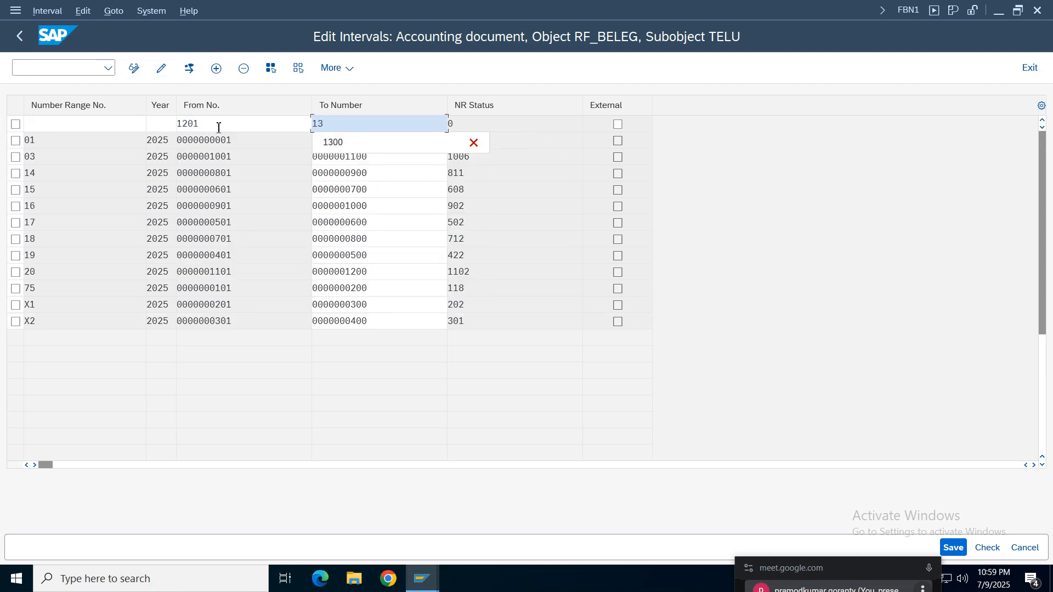
{"action": "left_click", "coordinate": [166, 127]}
{"action": "left_click", "coordinate": [166, 141]}
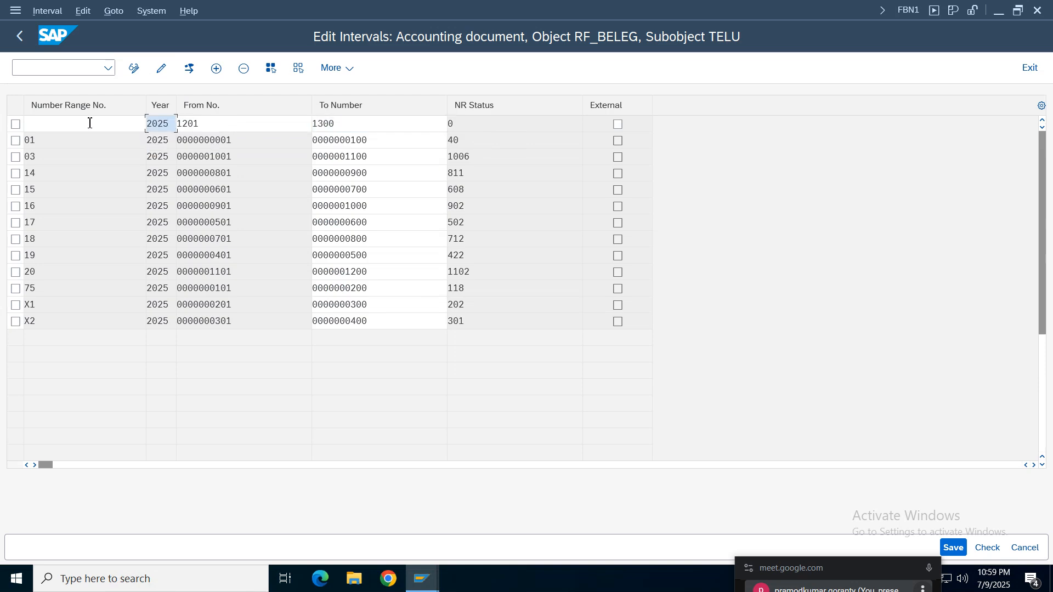
{"action": "left_click", "coordinate": [80, 124]}
{"action": "left_click", "coordinate": [62, 125]}
{"action": "type", "text": "50"}
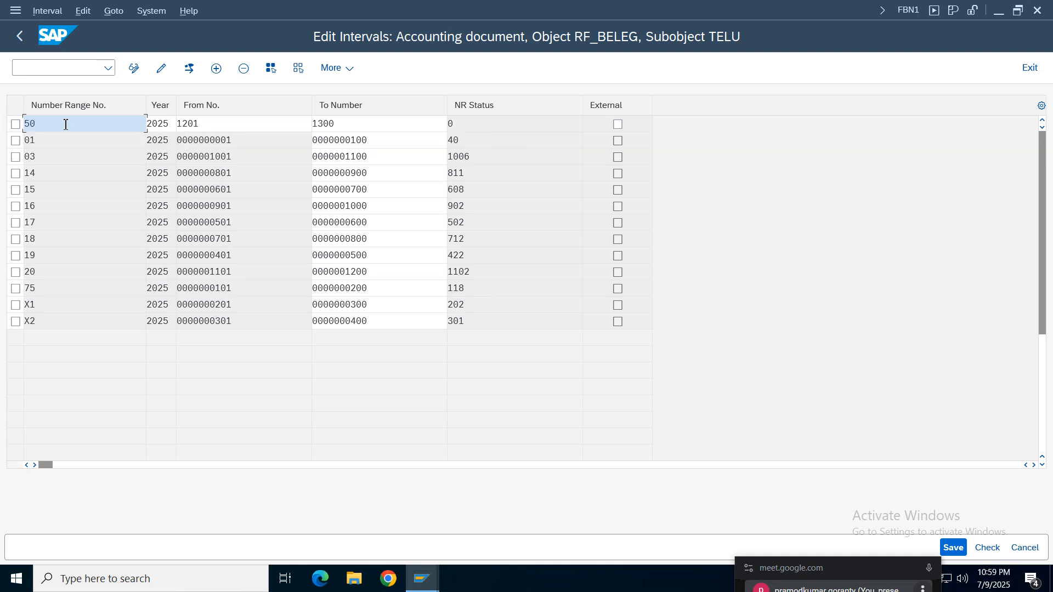
{"action": "key", "text": "Return"}
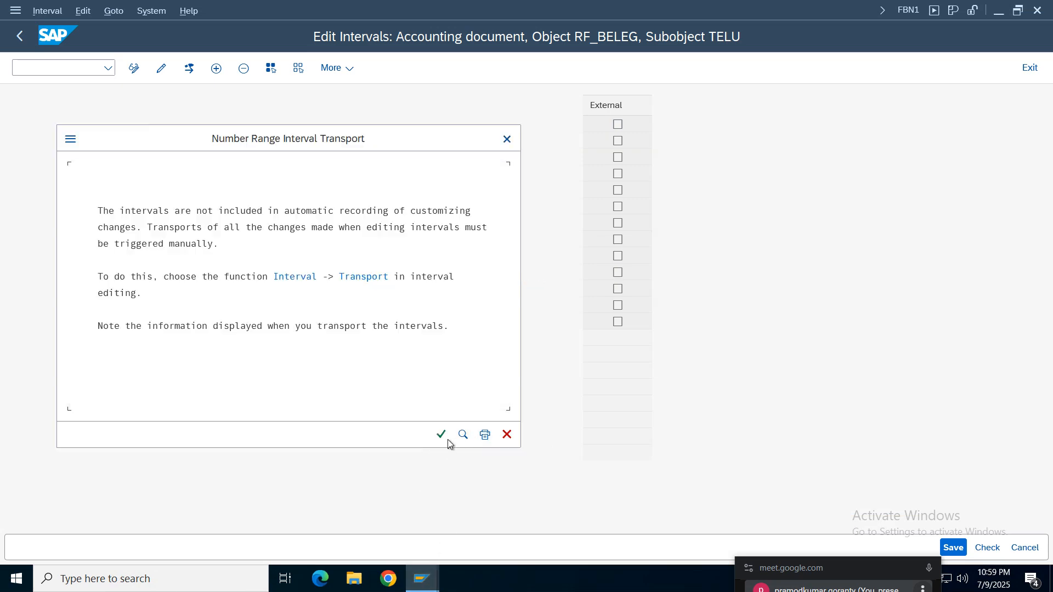
{"action": "left_click", "coordinate": [438, 435]}
- Return to the goods receipt session, close the old log and recheck the document
{"action": "mouse_move", "coordinate": [421, 578]}
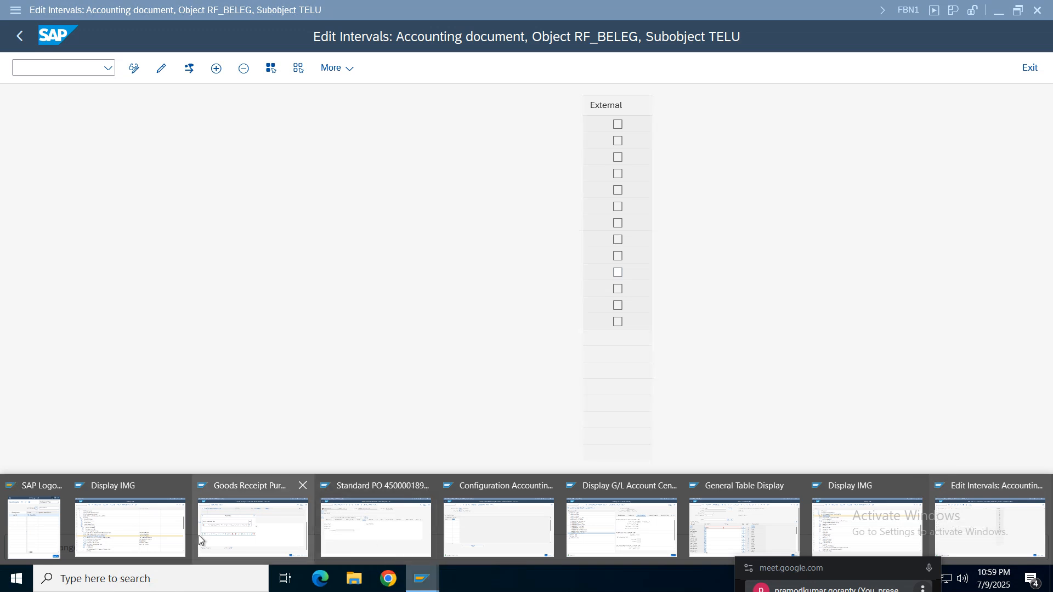
{"action": "left_click", "coordinate": [255, 519]}
{"action": "left_click", "coordinate": [42, 345]}
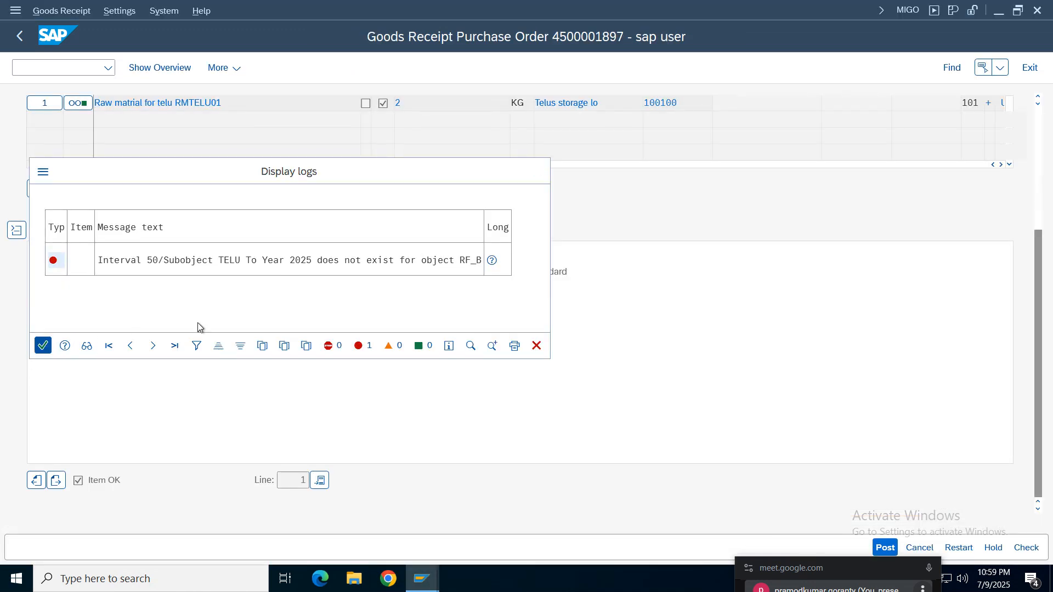
{"action": "left_click", "coordinate": [1023, 548]}
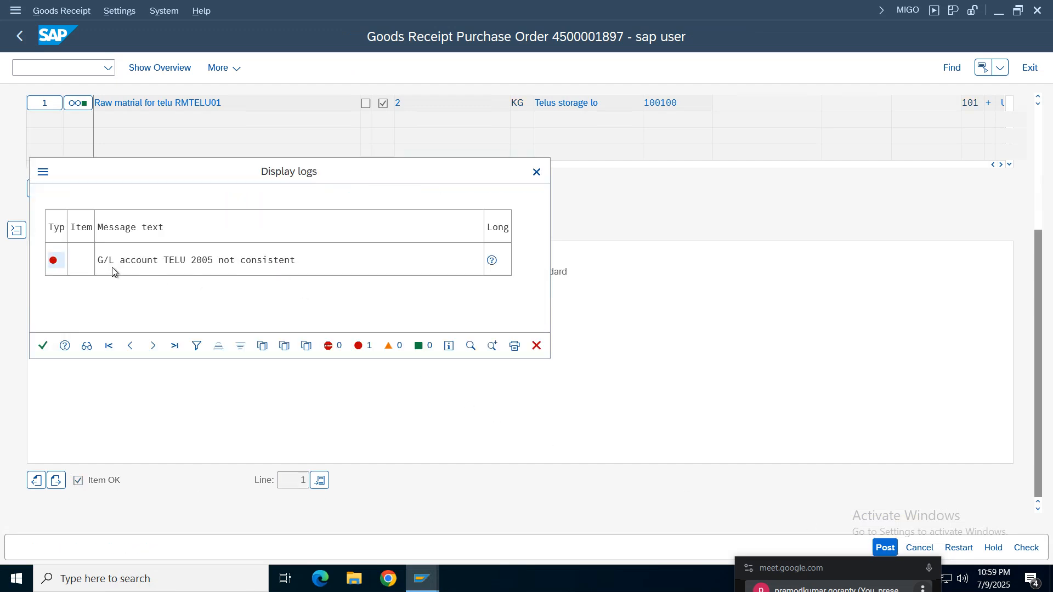
- Read the long text of the error about G/L account 2005 in the log and close the explanation
{"action": "left_click", "coordinate": [188, 262]}
{"action": "left_click", "coordinate": [288, 261]}
{"action": "left_click", "coordinate": [491, 261]}
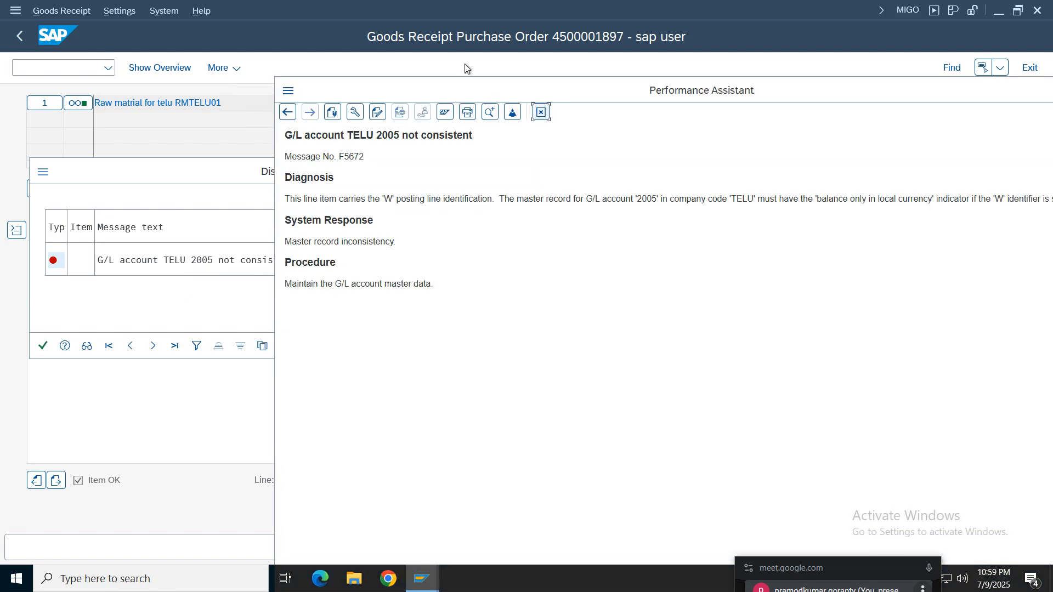
{"action": "left_click_drag", "start_coordinate": [418, 81], "coordinate": [207, 77]}
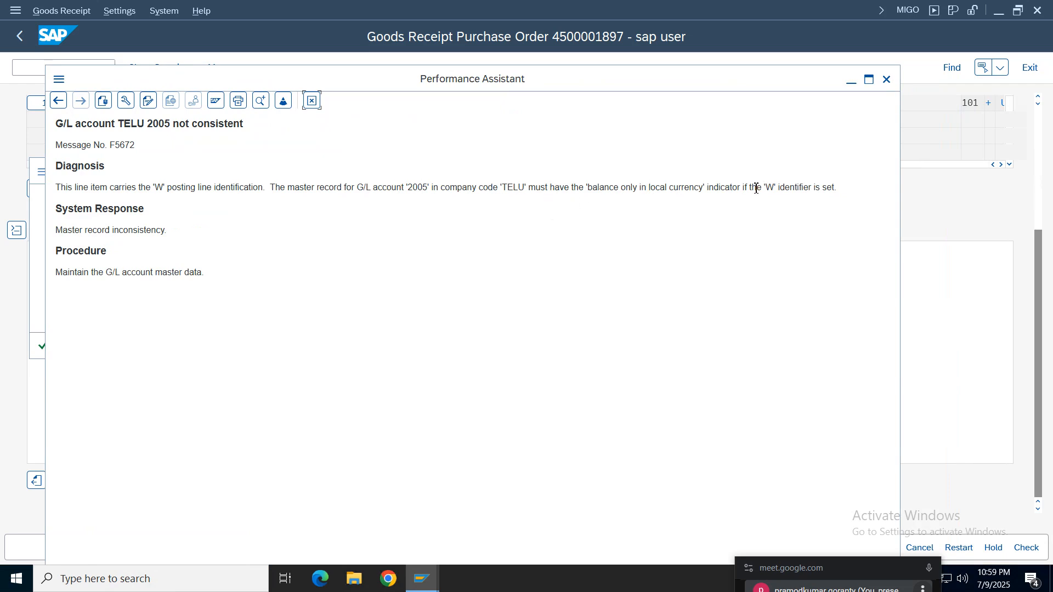
{"action": "left_click_drag", "start_coordinate": [756, 187], "coordinate": [382, 204]}
{"action": "left_click", "coordinate": [310, 101]}
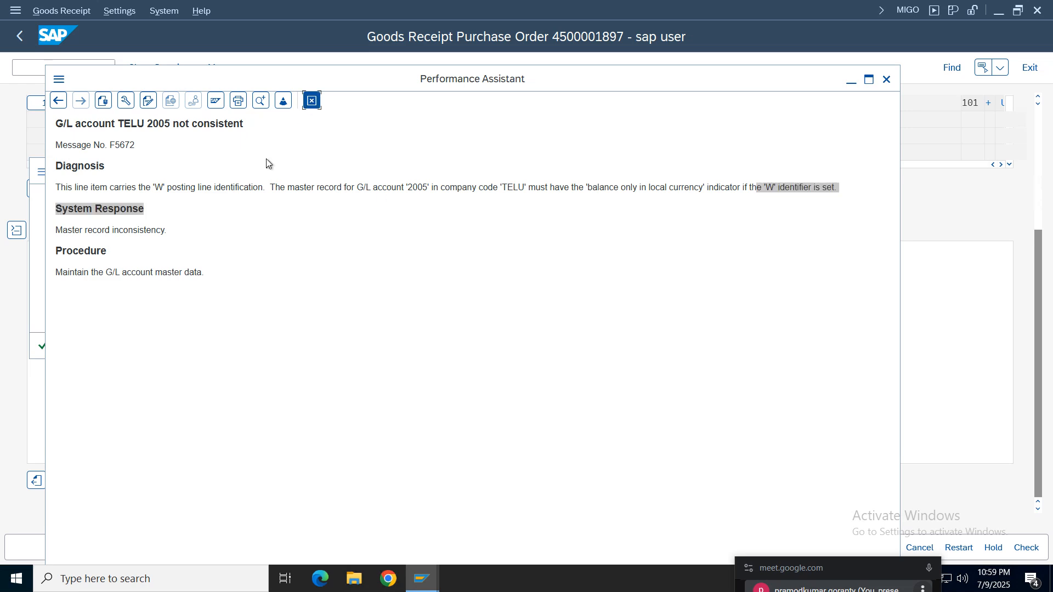
- Set G/L account 2005 (GR/IR) in company code TELU to Balances in Local Crcy Only and save the account
{"action": "mouse_move", "coordinate": [422, 578]}
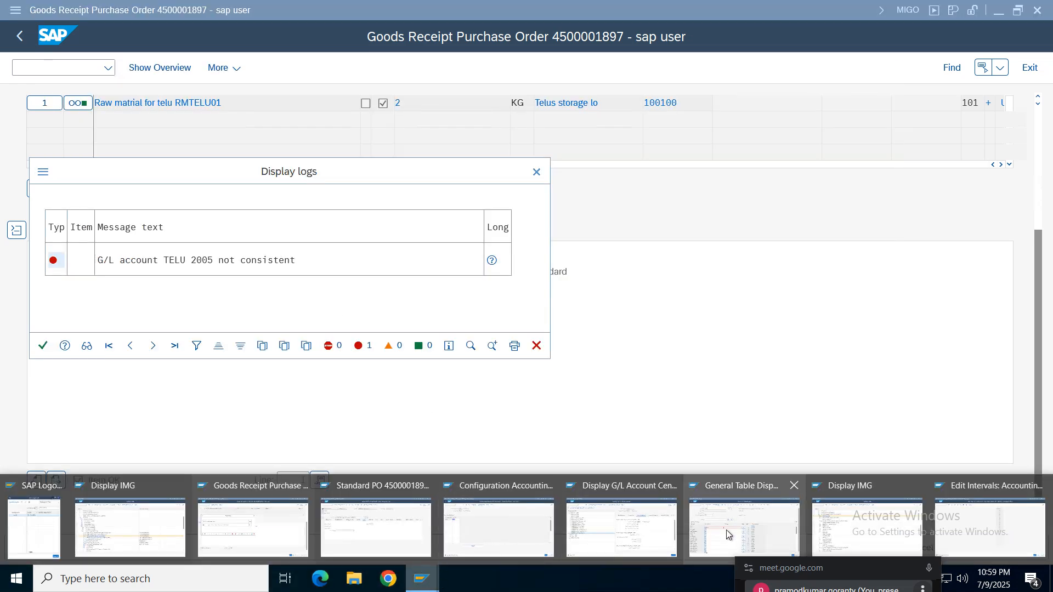
{"action": "left_click", "coordinate": [591, 527]}
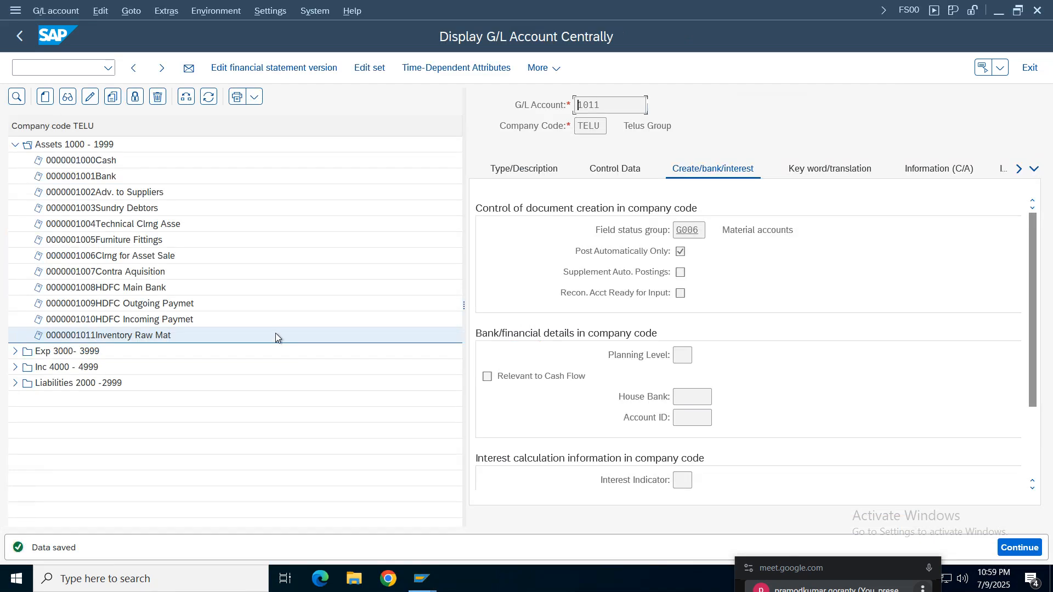
{"action": "left_click", "coordinate": [15, 383]}
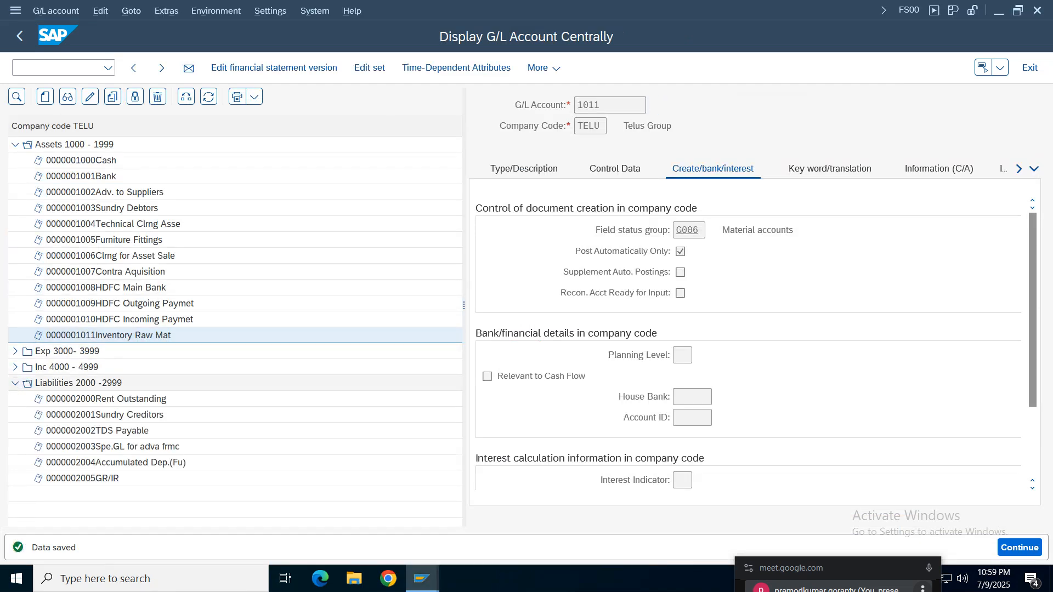
{"action": "double_click", "coordinate": [91, 479]}
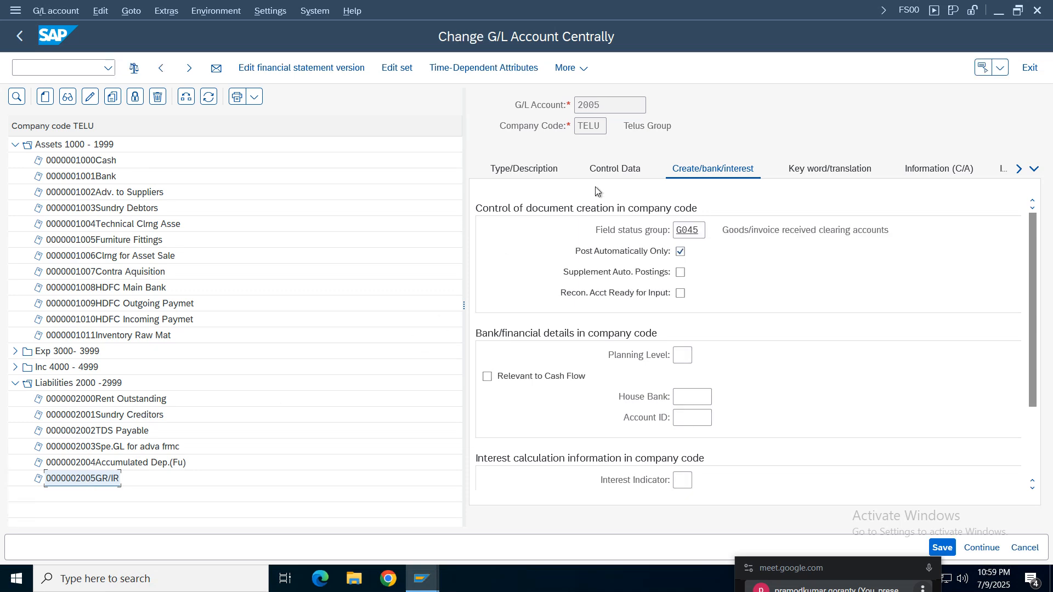
{"action": "left_click", "coordinate": [680, 251]}
{"action": "left_click", "coordinate": [615, 168]}
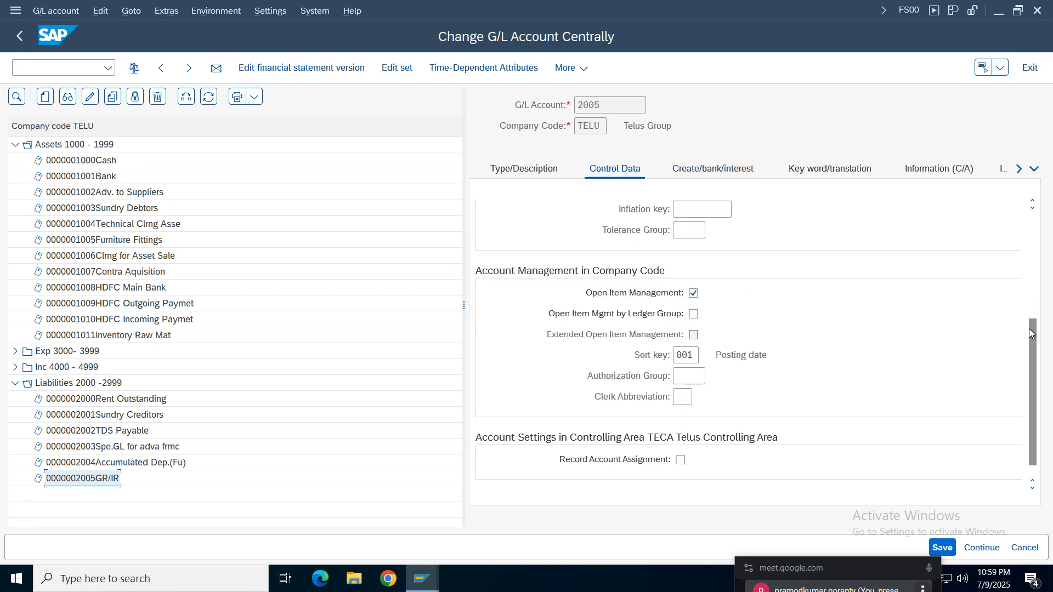
{"action": "left_click_drag", "start_coordinate": [1031, 333], "coordinate": [1023, 218]}
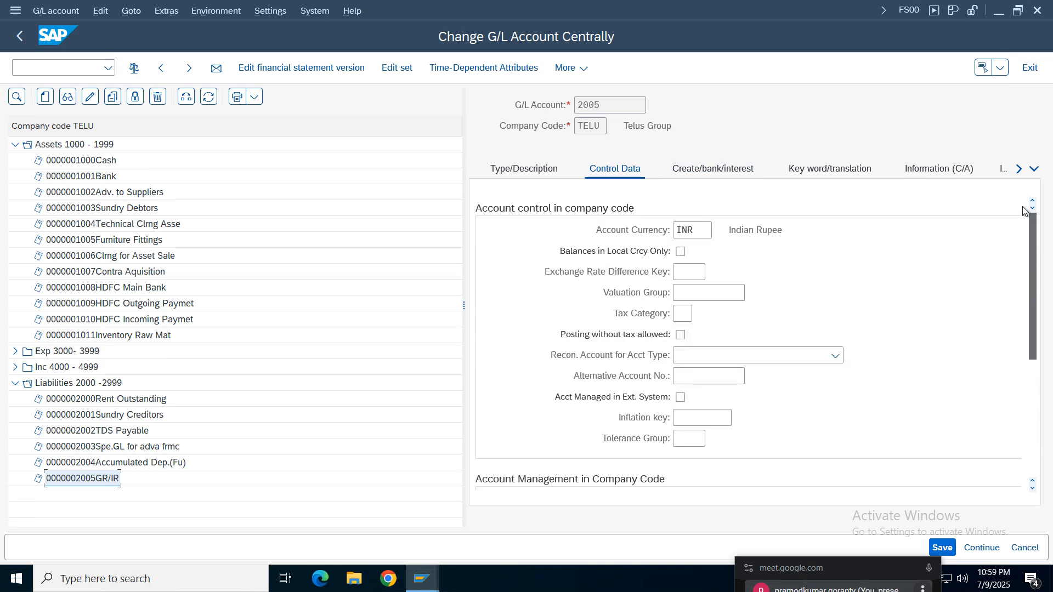
{"action": "left_click", "coordinate": [679, 253]}
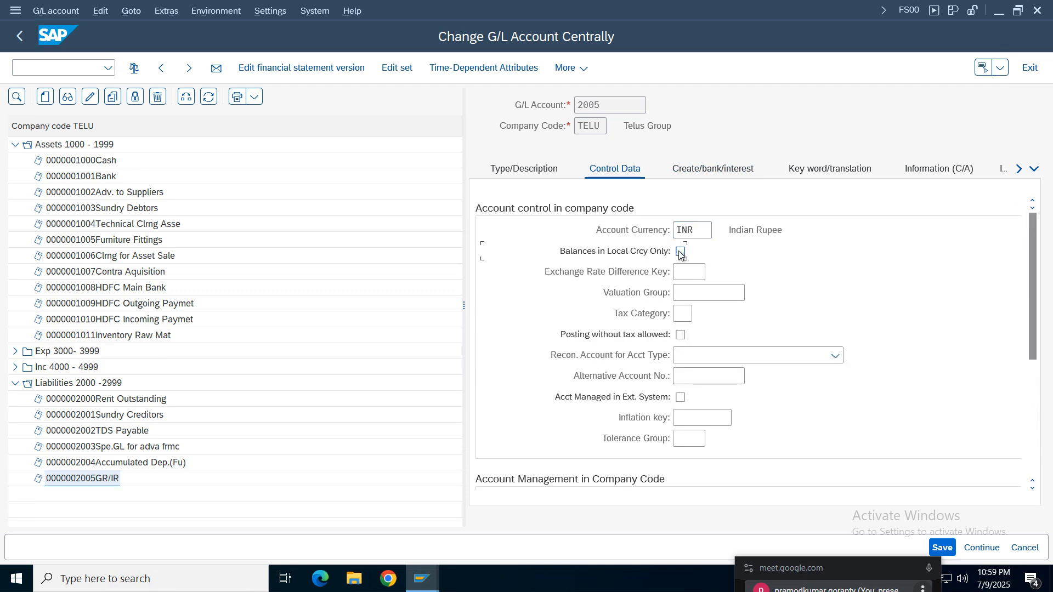
{"action": "left_click", "coordinate": [940, 547]}
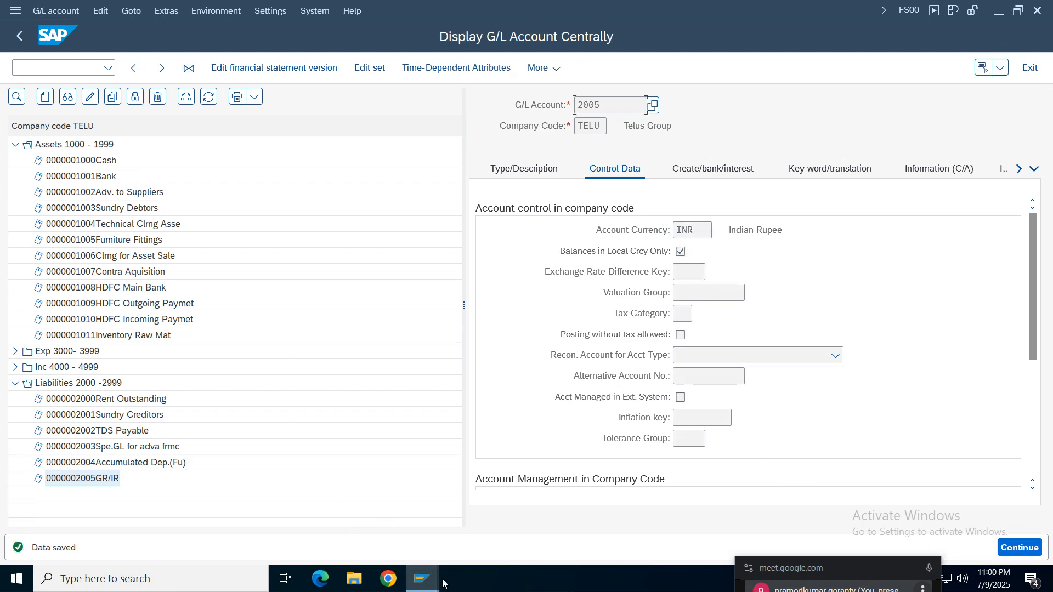
- Return to the goods receipt session, close the error log, check the RMTELU01 document and post it
{"action": "mouse_move", "coordinate": [422, 578]}
{"action": "left_click", "coordinate": [268, 537]}
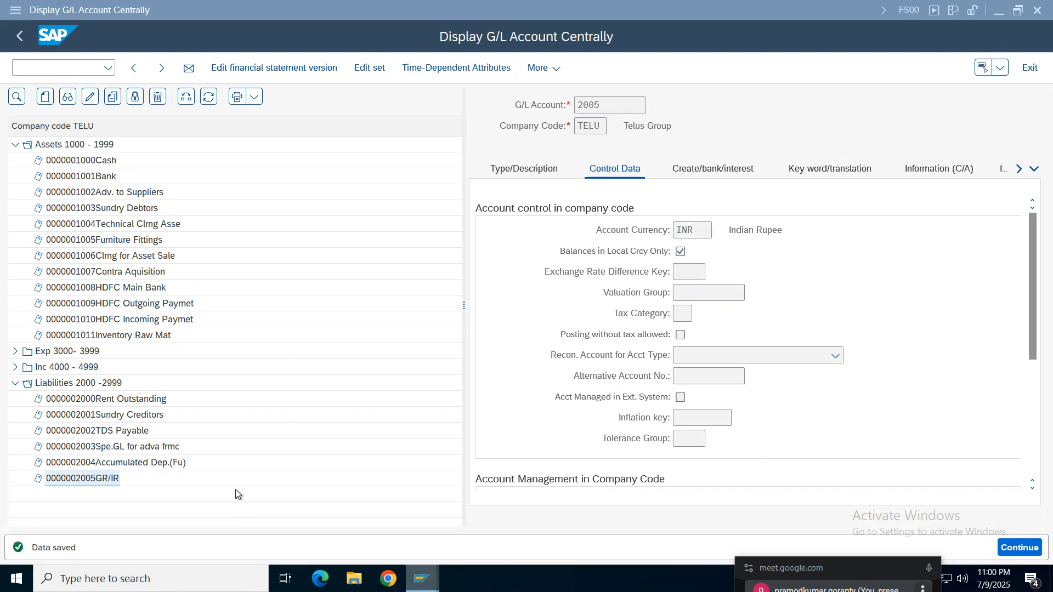
{"action": "left_click", "coordinate": [47, 350]}
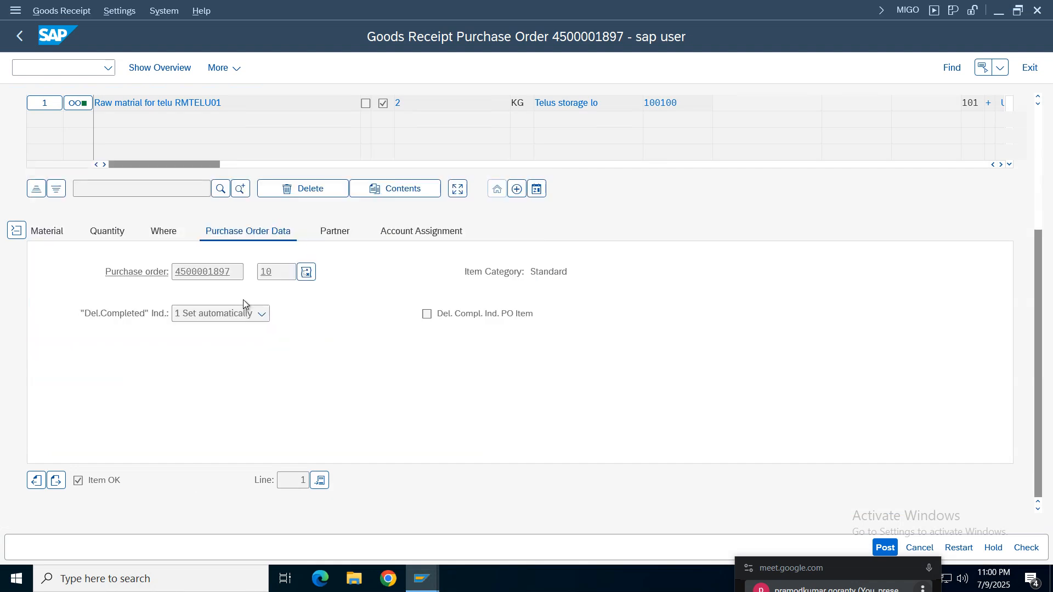
{"action": "left_click", "coordinate": [1032, 551]}
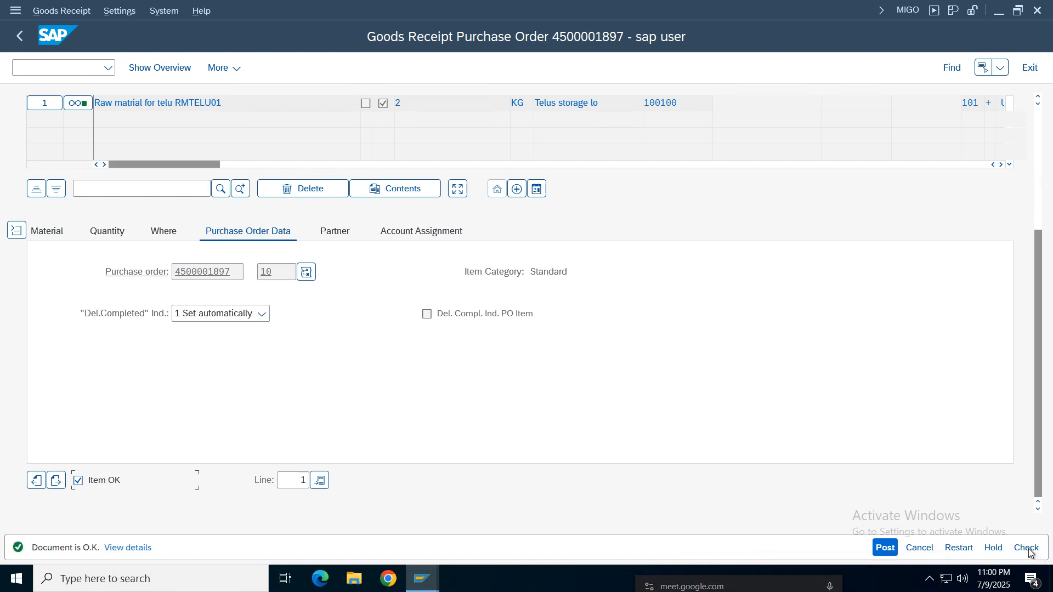
{"action": "left_click", "coordinate": [886, 550]}
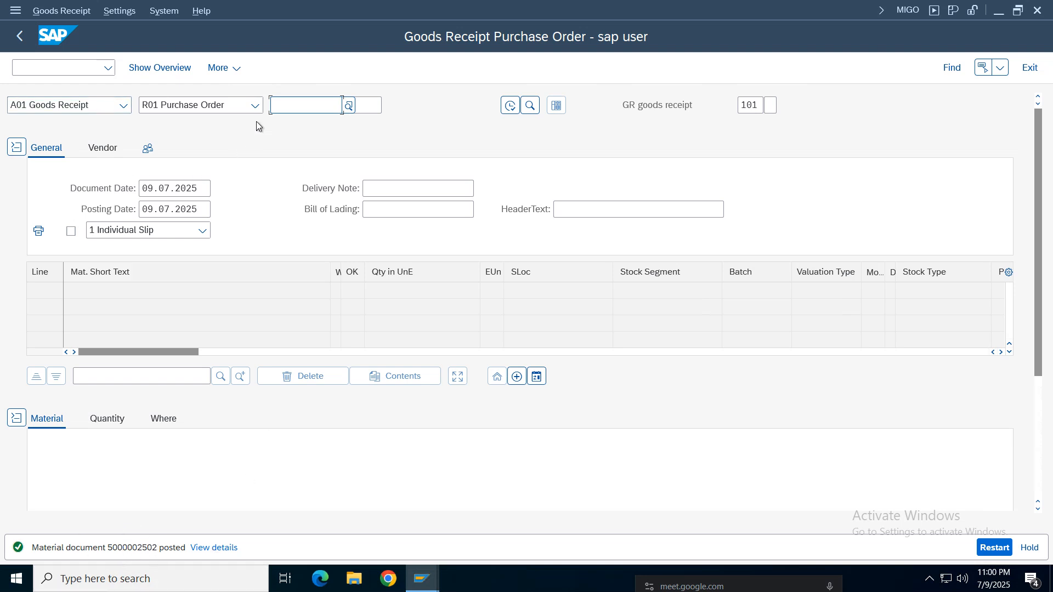
{"action": "left_click", "coordinate": [254, 105]}
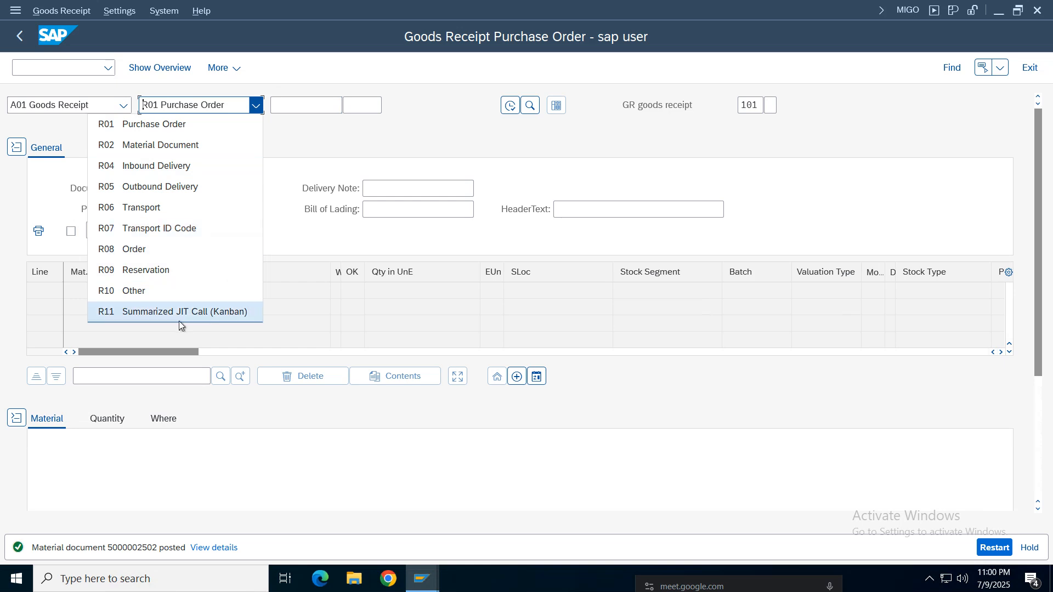
{"action": "left_click", "coordinate": [327, 143]}
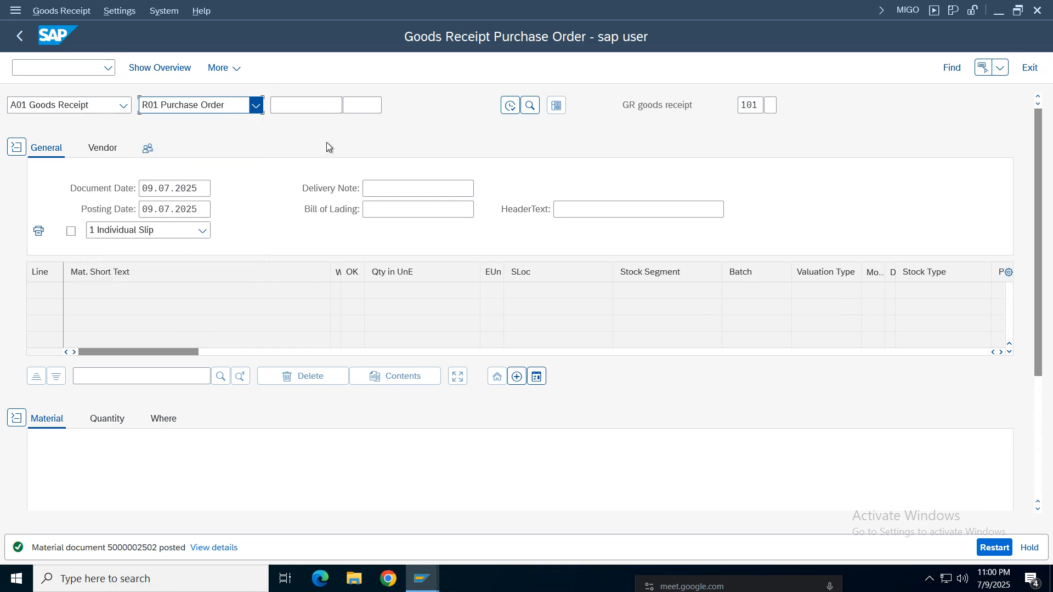
- Switch the goods receipt transaction to displaying material documents and load the document just posted for 2025
{"action": "left_click", "coordinate": [255, 104]}
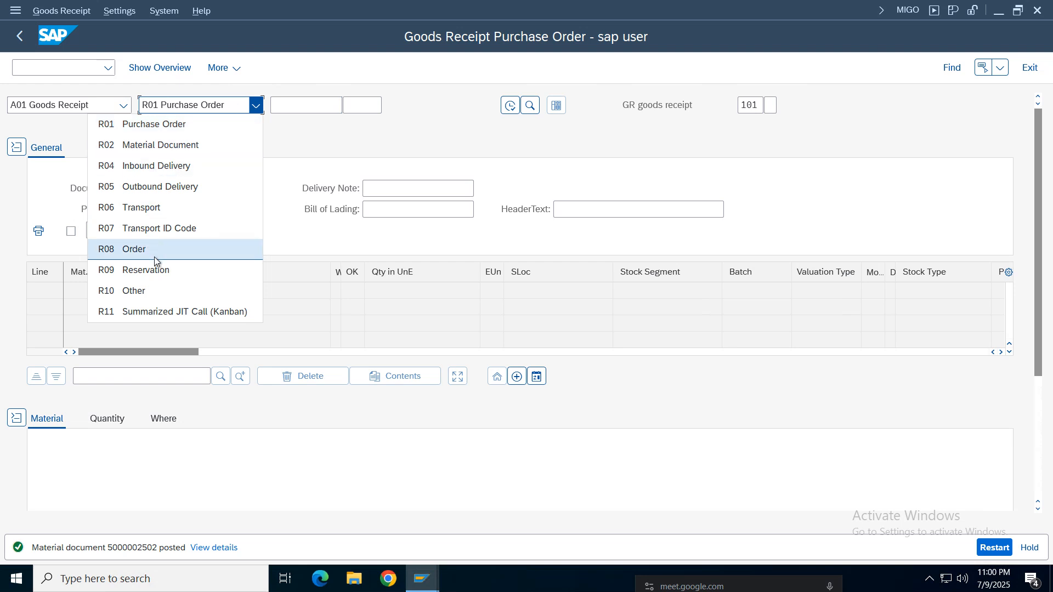
{"action": "left_click", "coordinate": [331, 127]}
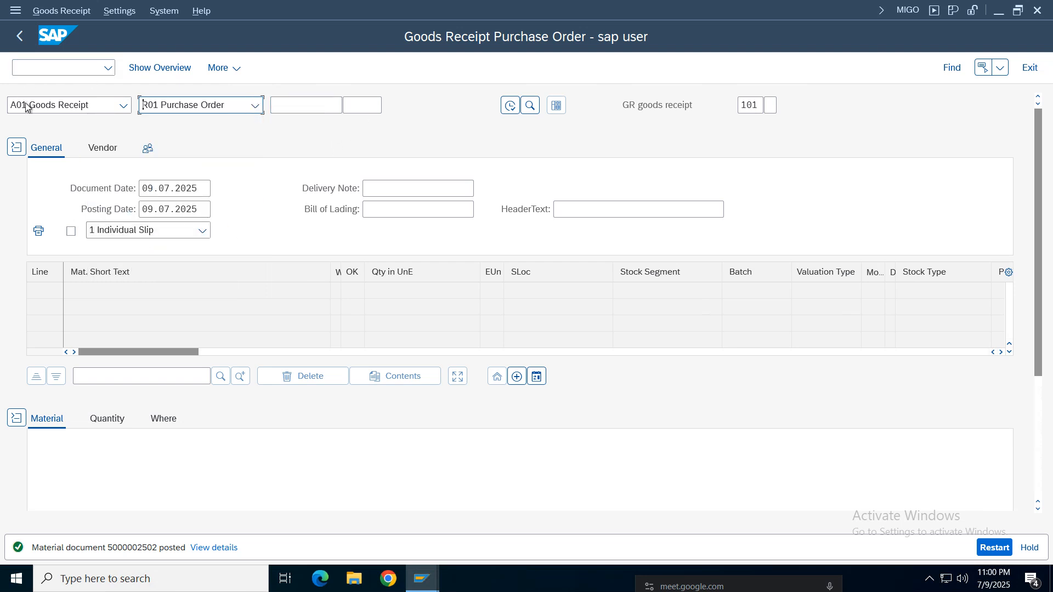
{"action": "left_click", "coordinate": [124, 104]}
{"action": "left_click", "coordinate": [54, 186]}
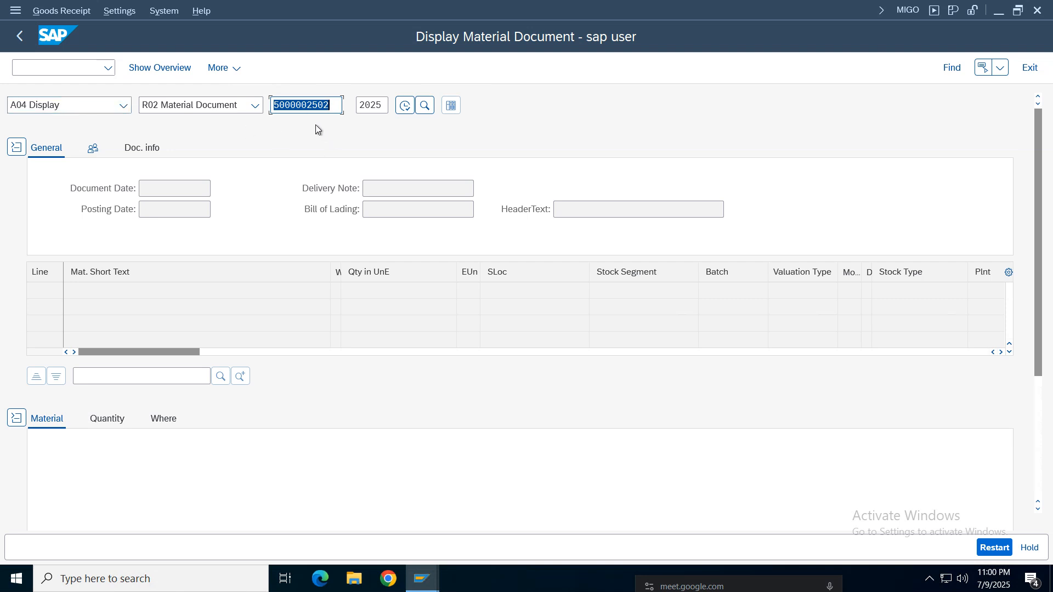
{"action": "left_click", "coordinate": [405, 110]}
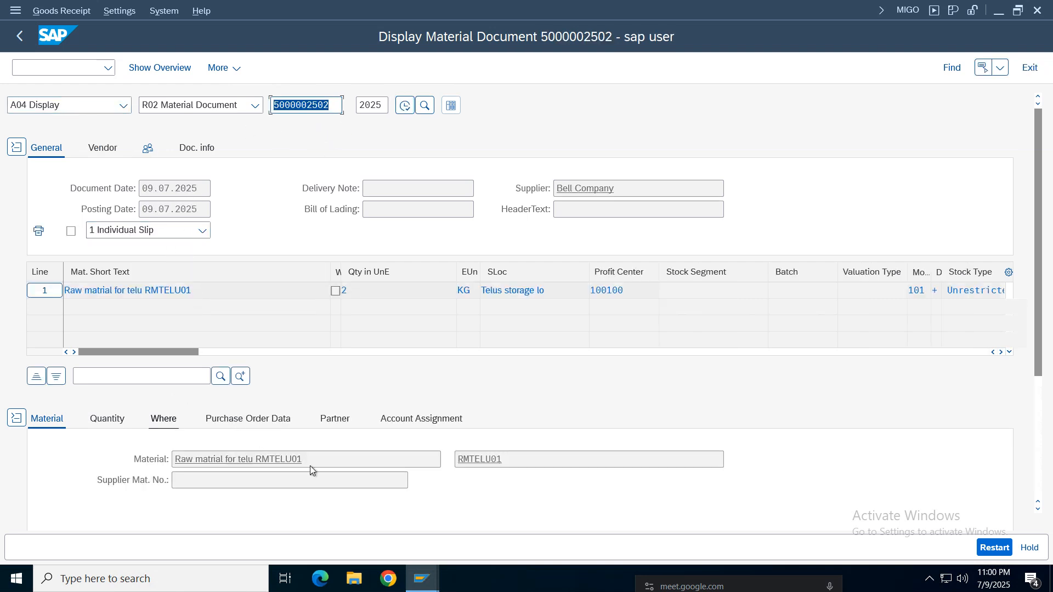
- Review the material document's quantity, movement and plant, purchase order data, vendor and document info
{"action": "left_click", "coordinate": [106, 422]}
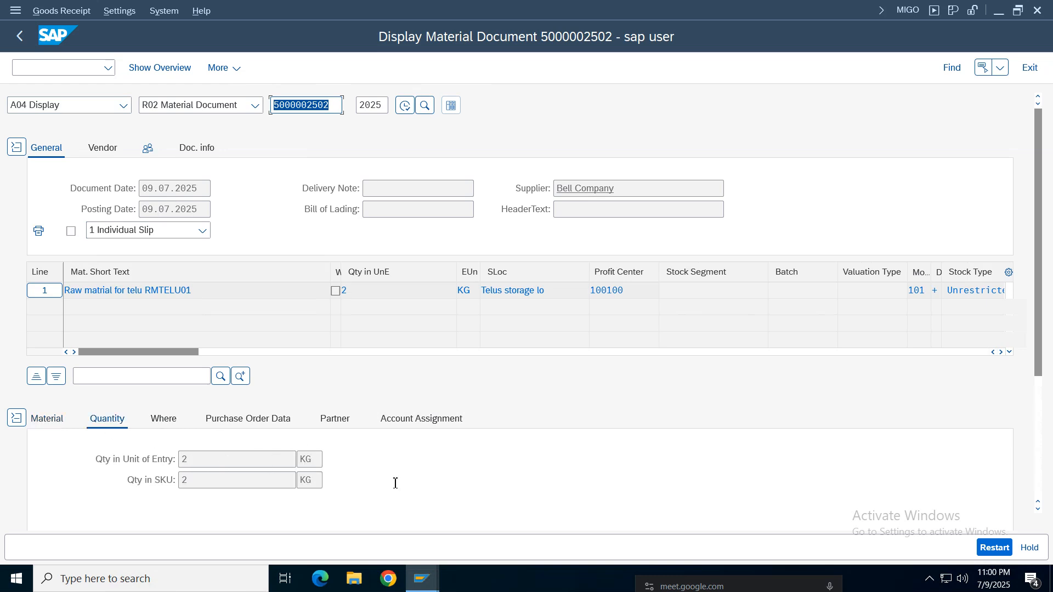
{"action": "left_click", "coordinate": [162, 418]}
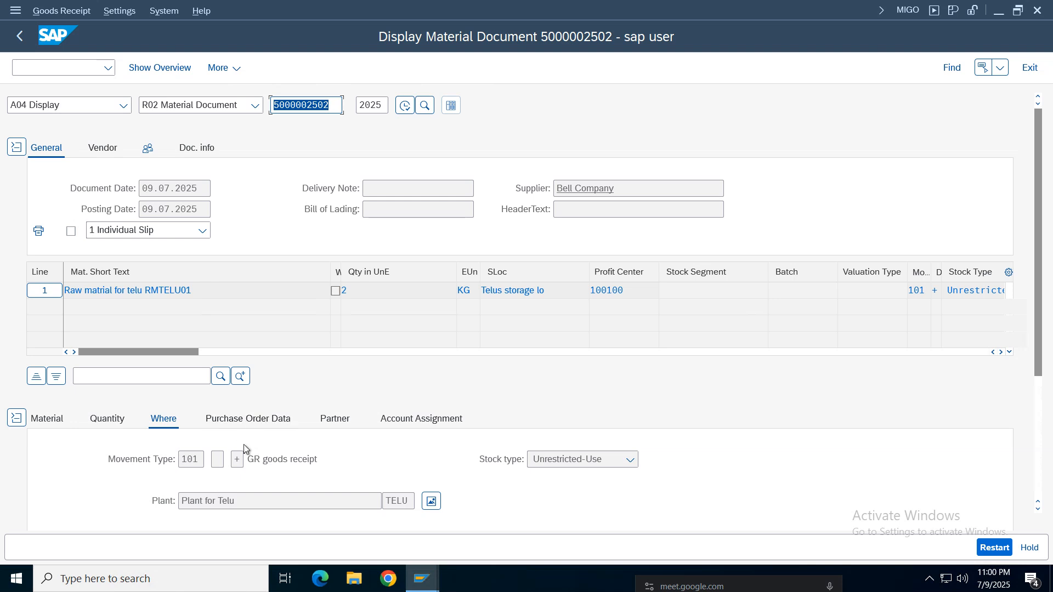
{"action": "left_click", "coordinate": [277, 419]}
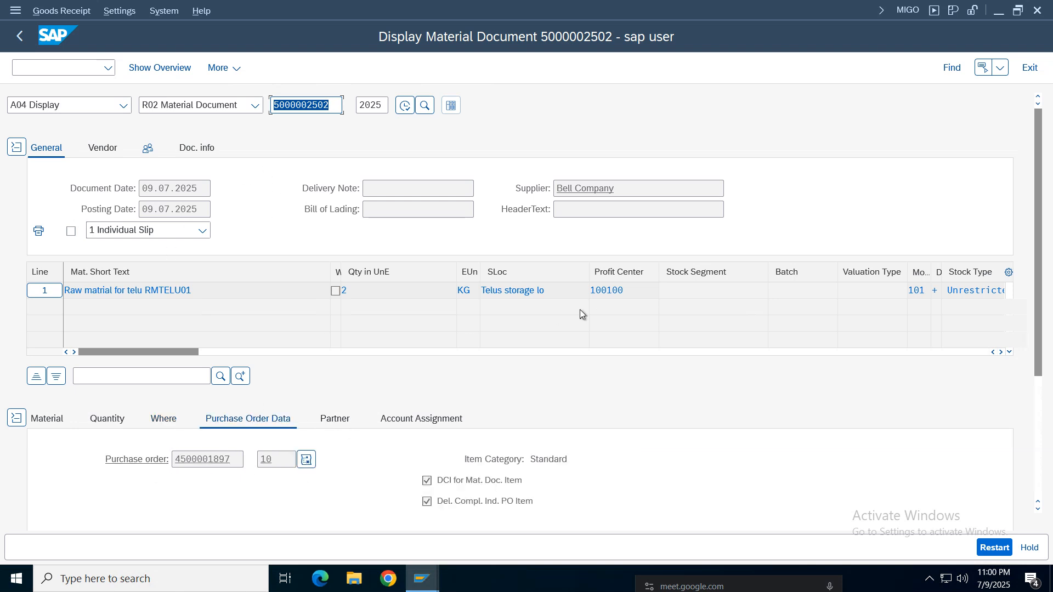
{"action": "left_click", "coordinate": [107, 154]}
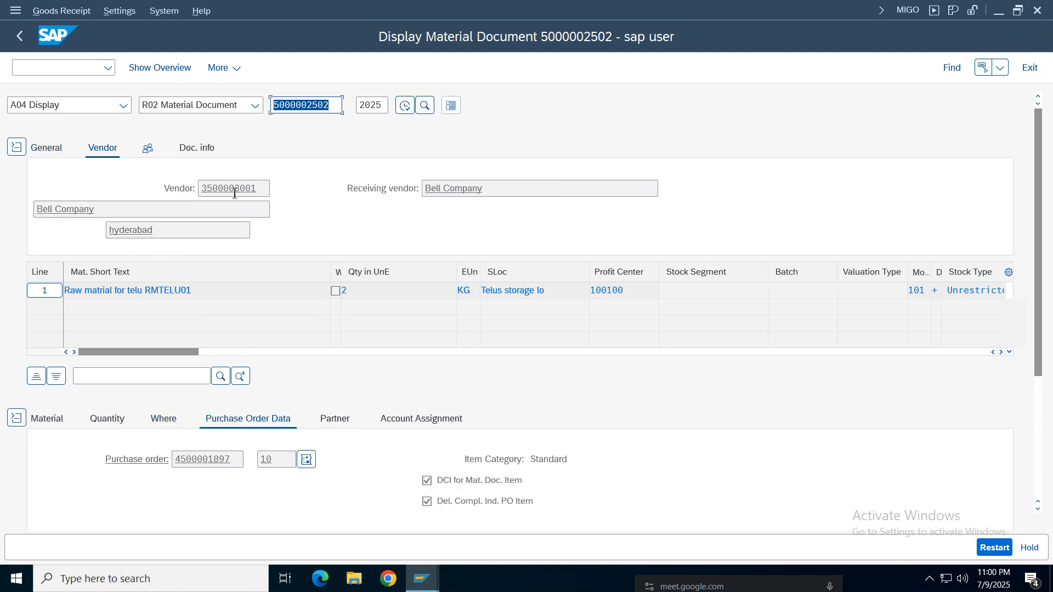
{"action": "left_click", "coordinate": [181, 152]}
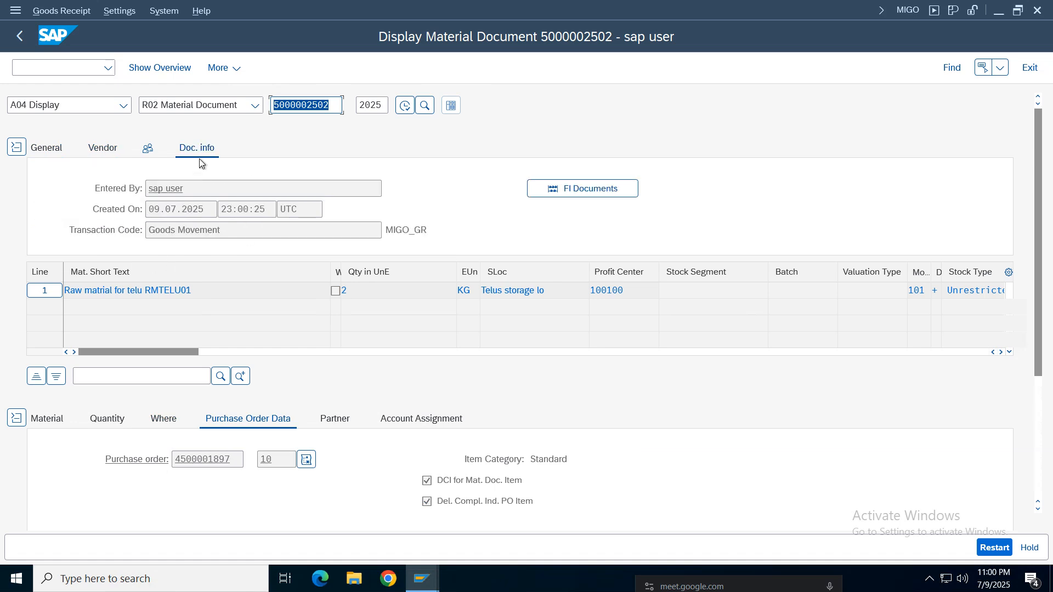
- List the FI documents of the material document and open its accounting document
{"action": "left_click", "coordinate": [581, 189]}
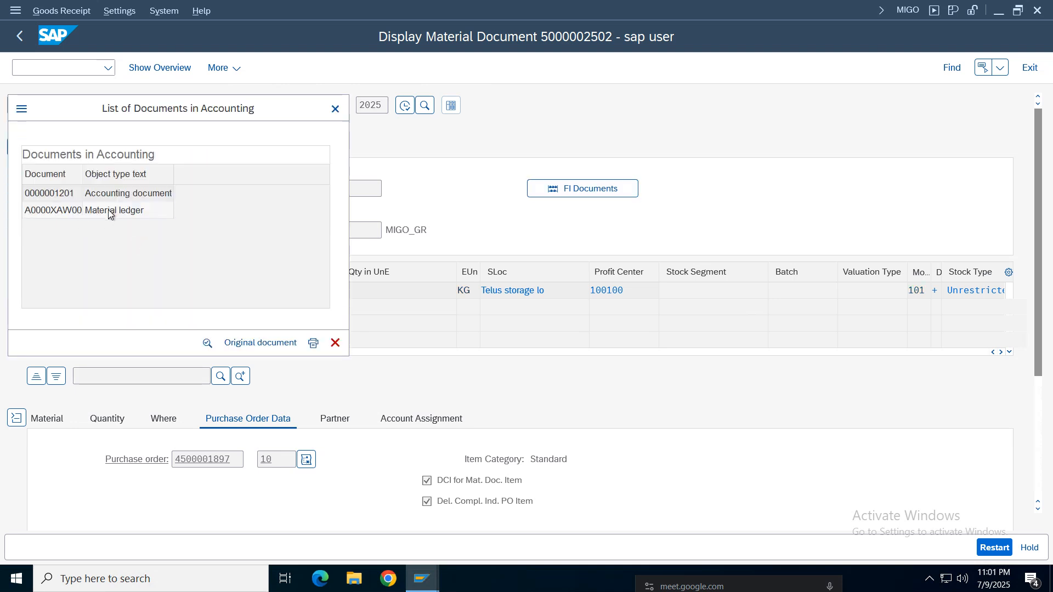
{"action": "left_click", "coordinate": [107, 209]}
{"action": "left_click", "coordinate": [97, 196]}
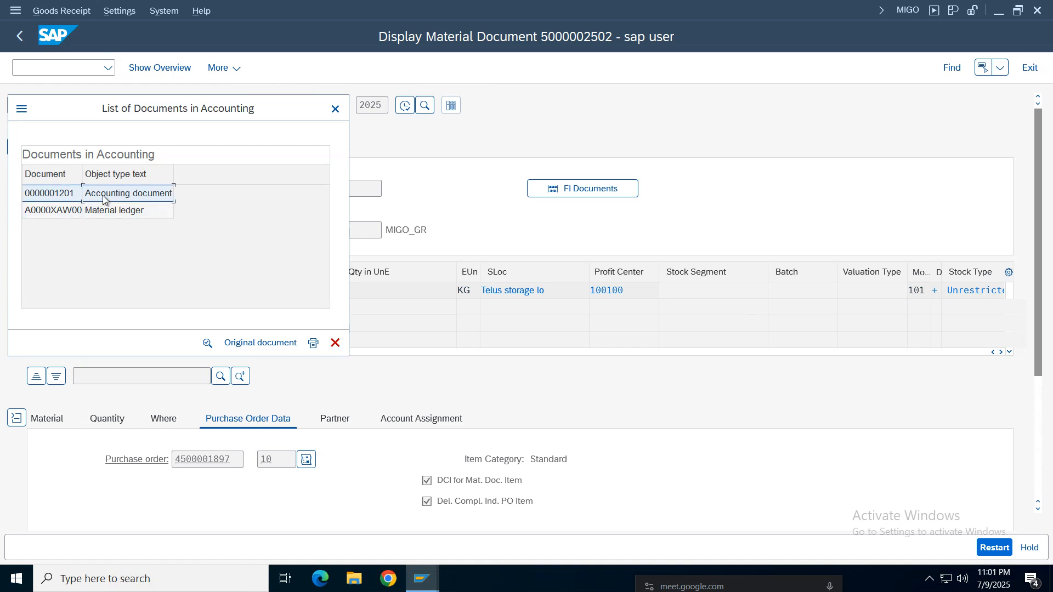
{"action": "key", "text": "Return"}
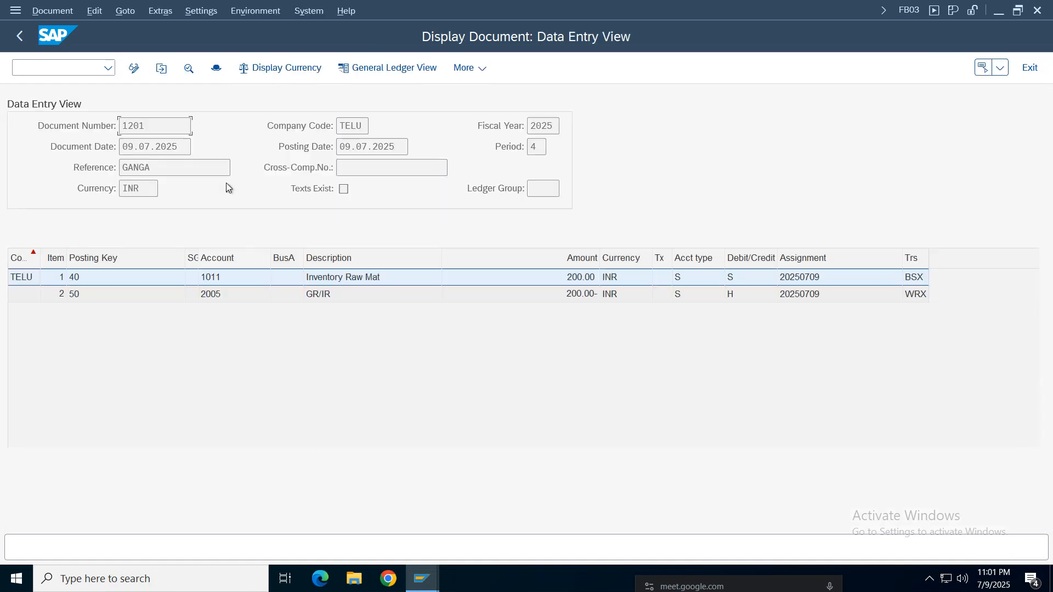
- Display the accounting document's header, examine its document type and close the header window
{"action": "left_click", "coordinate": [218, 71]}
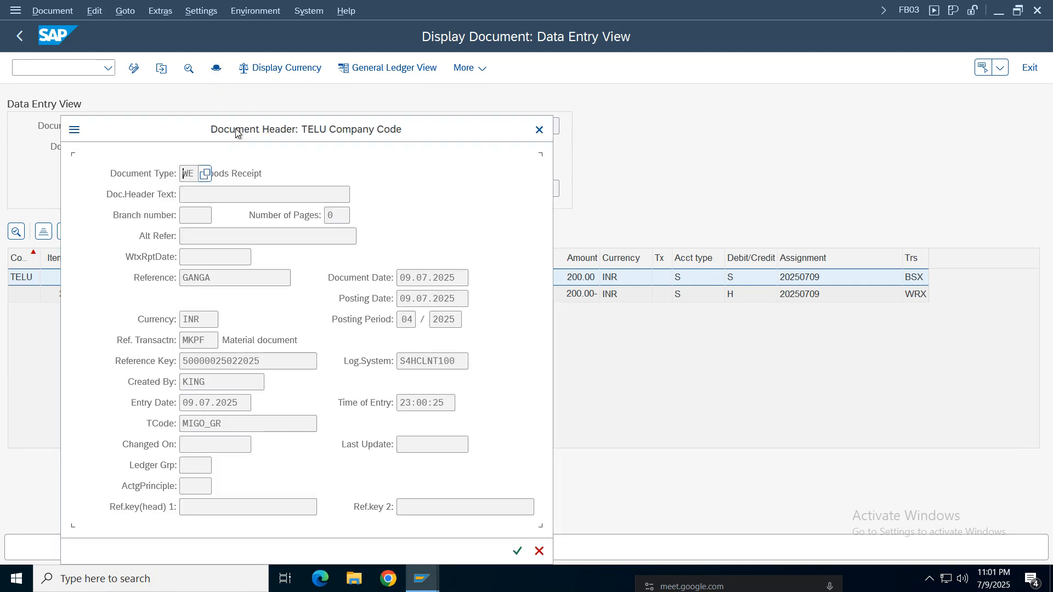
{"action": "left_click_drag", "start_coordinate": [236, 134], "coordinate": [723, 134]}
{"action": "left_click_drag", "start_coordinate": [636, 166], "coordinate": [529, 170]}
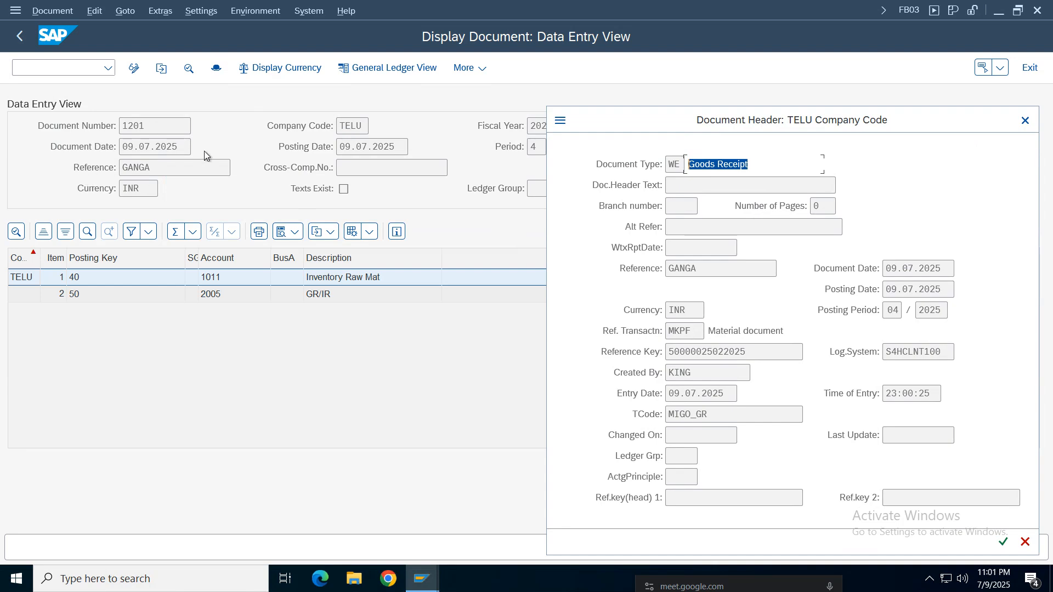
{"action": "left_click", "coordinate": [1025, 121]}
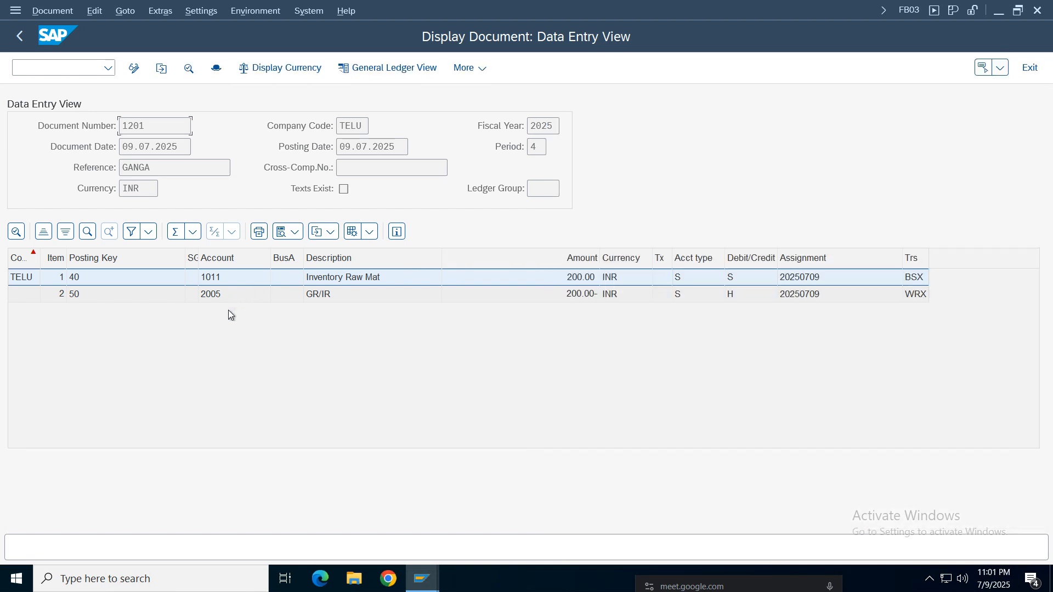
- Examine the company code, posting date and the Inventory Raw Mat and GR/IR line items in the data entry view
{"action": "double_click", "coordinate": [360, 125]}
{"action": "left_click", "coordinate": [349, 148]}
{"action": "left_click", "coordinate": [218, 278]}
{"action": "left_click", "coordinate": [221, 294]}
{"action": "left_click", "coordinate": [339, 278]}
{"action": "left_click", "coordinate": [340, 296]}
{"action": "left_click", "coordinate": [341, 278]}
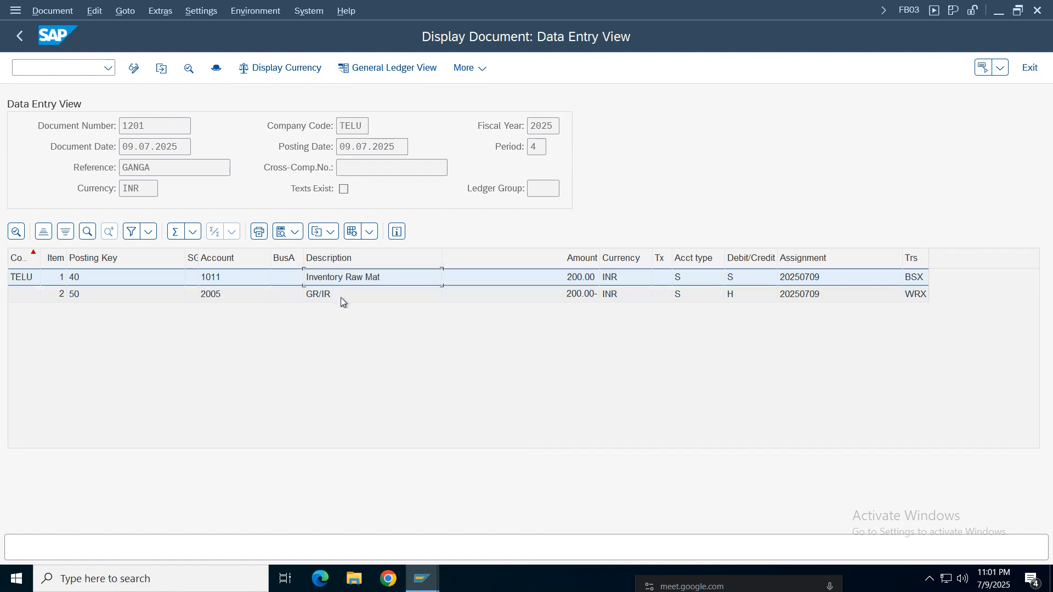
- Display the accounting document in the General Ledger View and examine its document number and two line items
{"action": "left_click", "coordinate": [362, 69]}
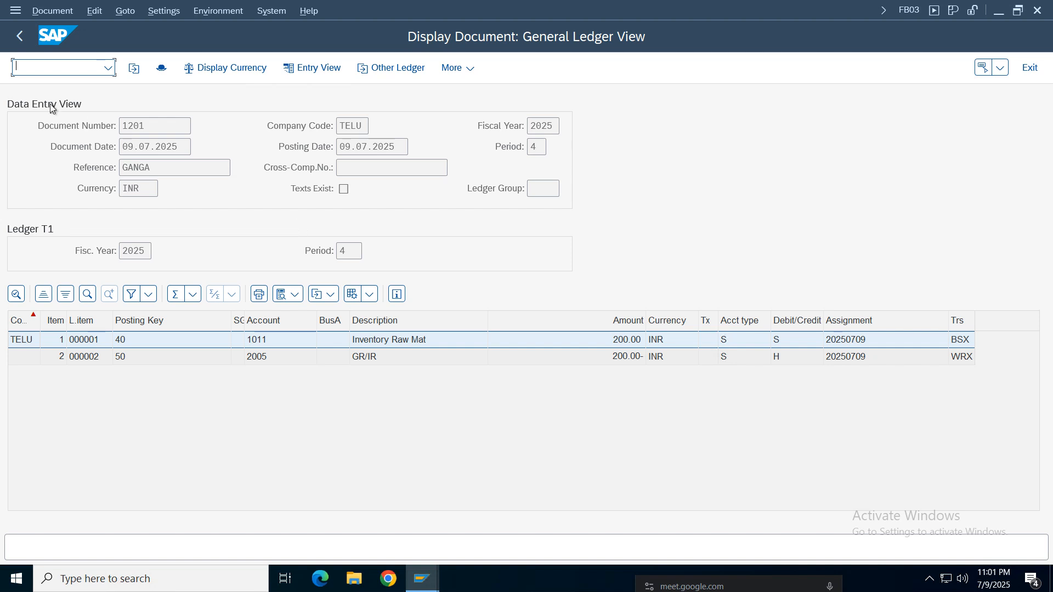
{"action": "double_click", "coordinate": [157, 120]}
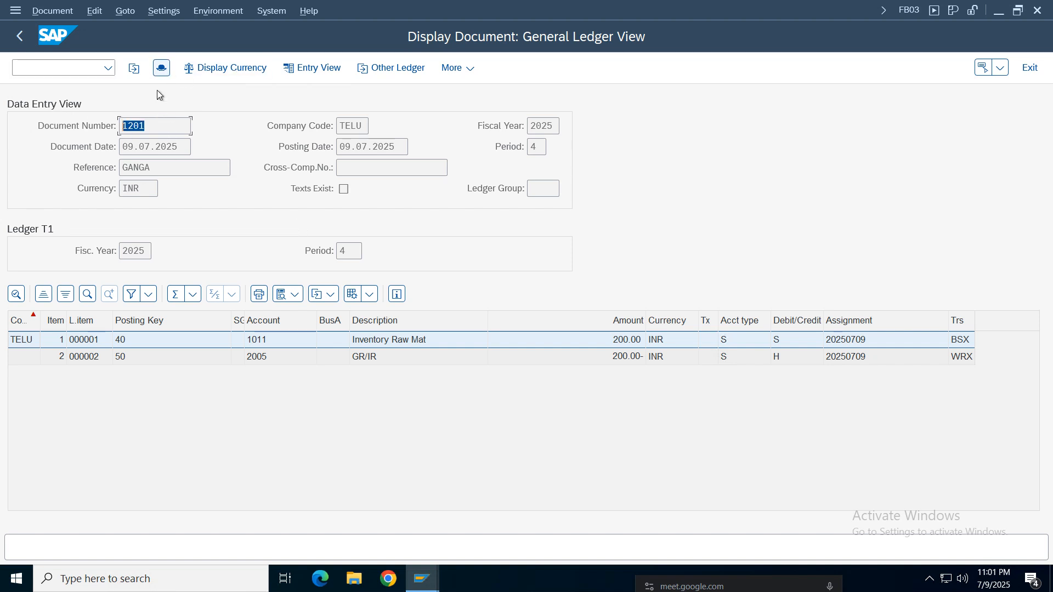
{"action": "left_click", "coordinate": [148, 125]}
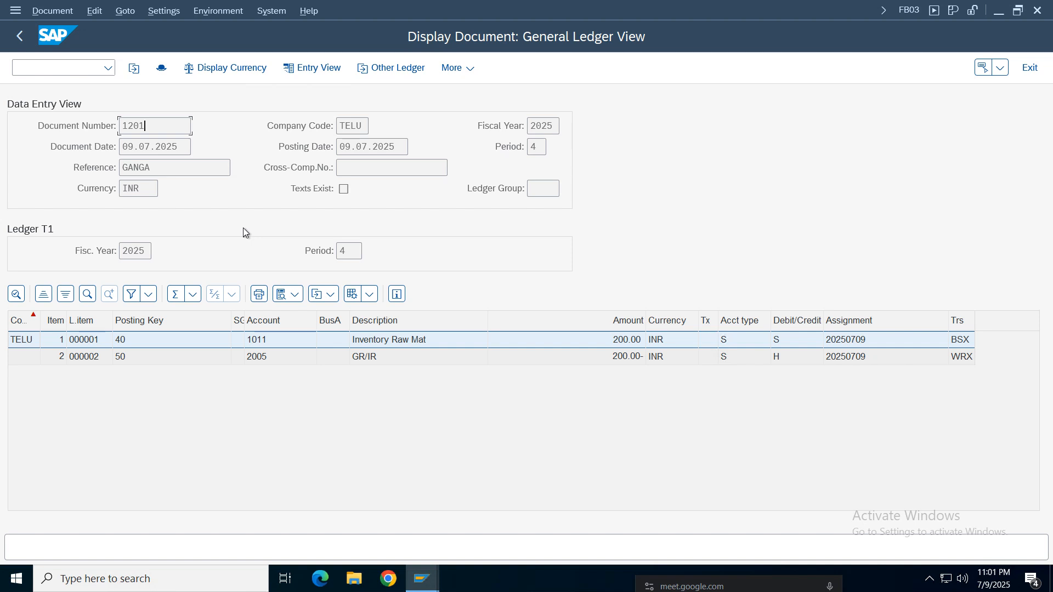
{"action": "left_click", "coordinate": [381, 345]}
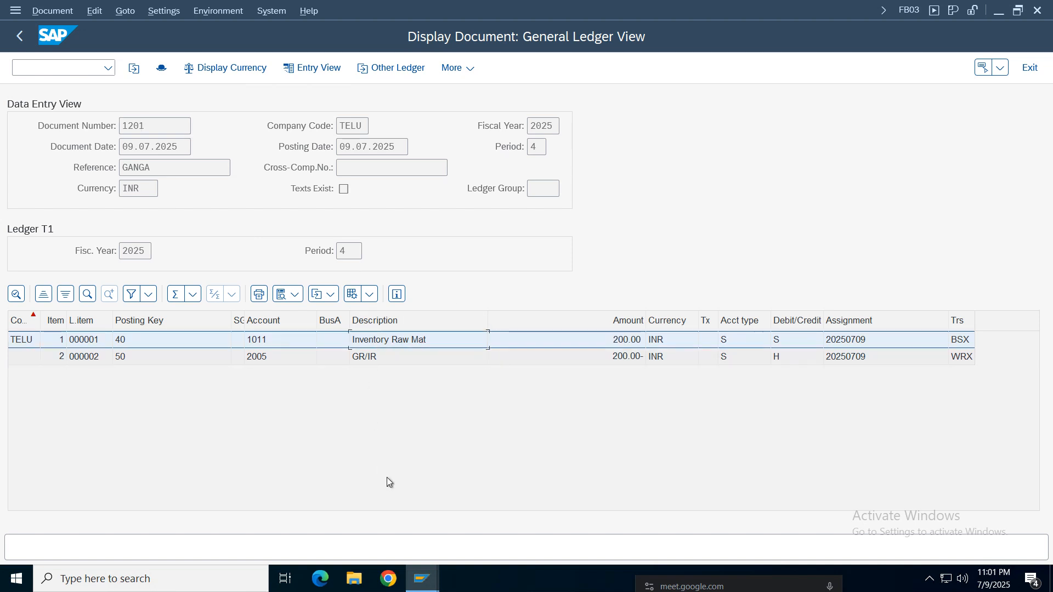
{"action": "left_click", "coordinate": [361, 361]}
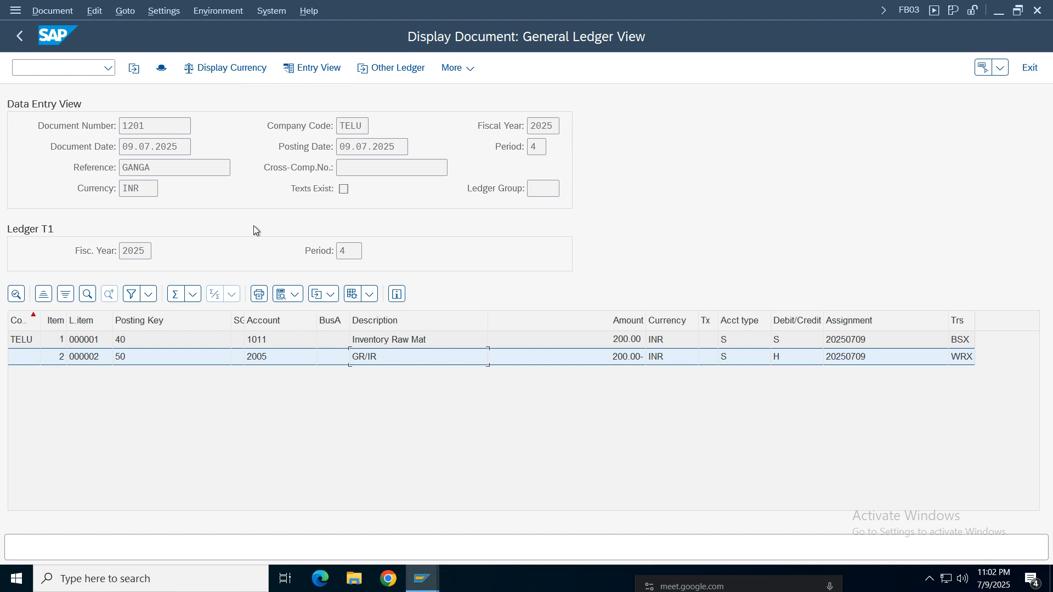
- Leave the accounting document, close the list of accounting documents and return to the SAP Easy Access menu
{"action": "left_click", "coordinate": [432, 583]}
{"action": "left_click", "coordinate": [448, 295]}
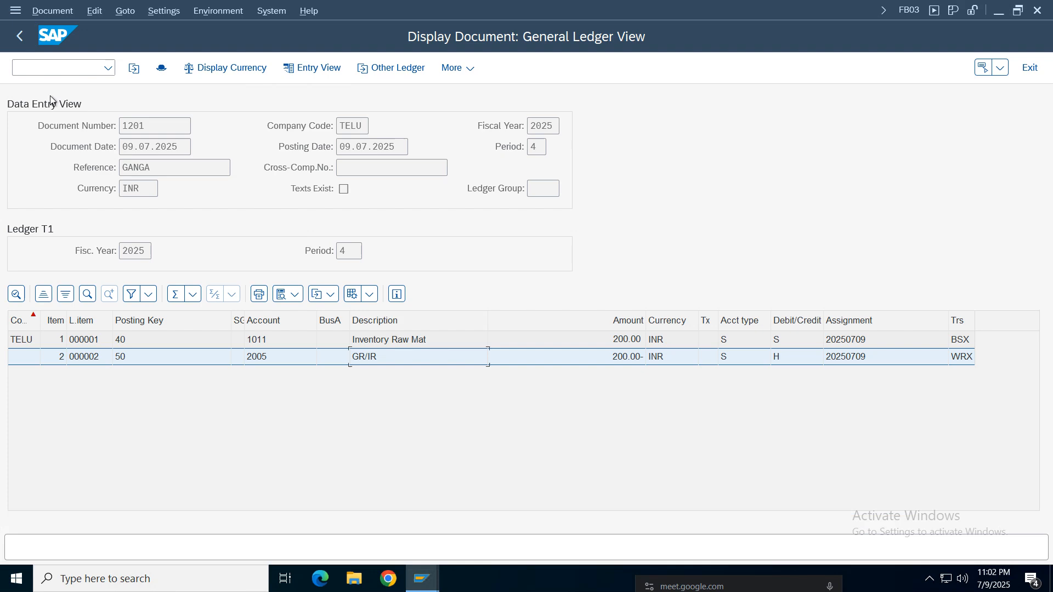
{"action": "left_click", "coordinate": [19, 39]}
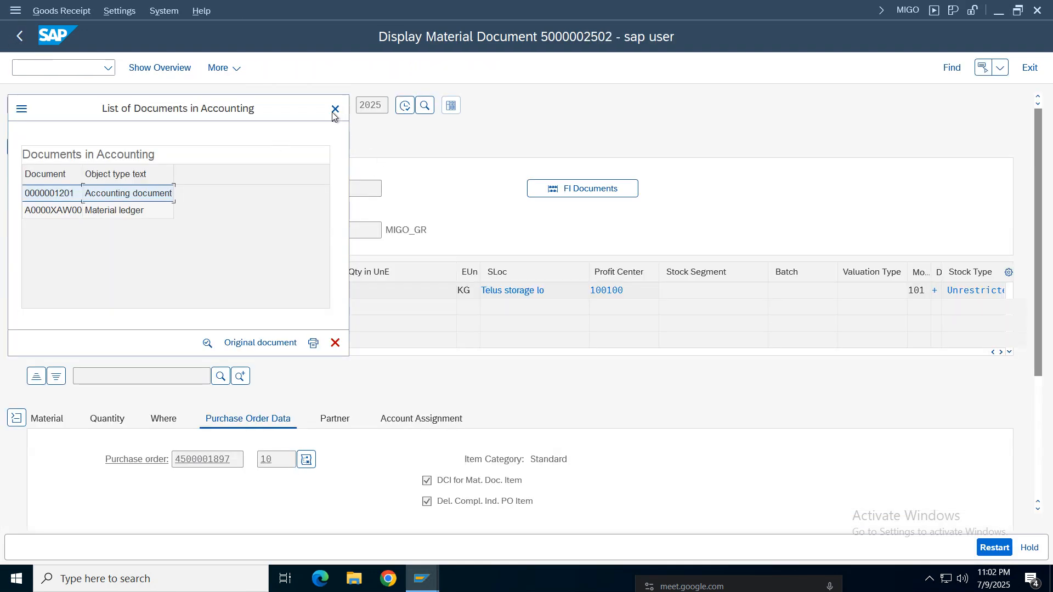
{"action": "key", "text": "Escape"}
{"action": "left_click", "coordinate": [19, 38]}
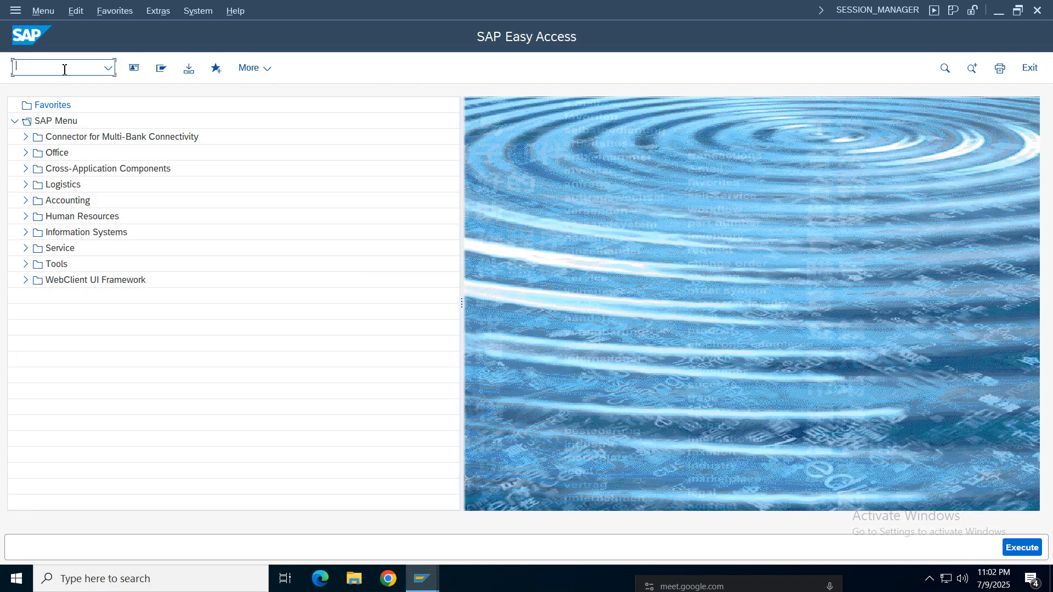
- Reopen the material document in MIGO and display its material ledger document from the FI documents list
{"action": "type", "text": "migo"}
{"action": "key", "text": "Return"}
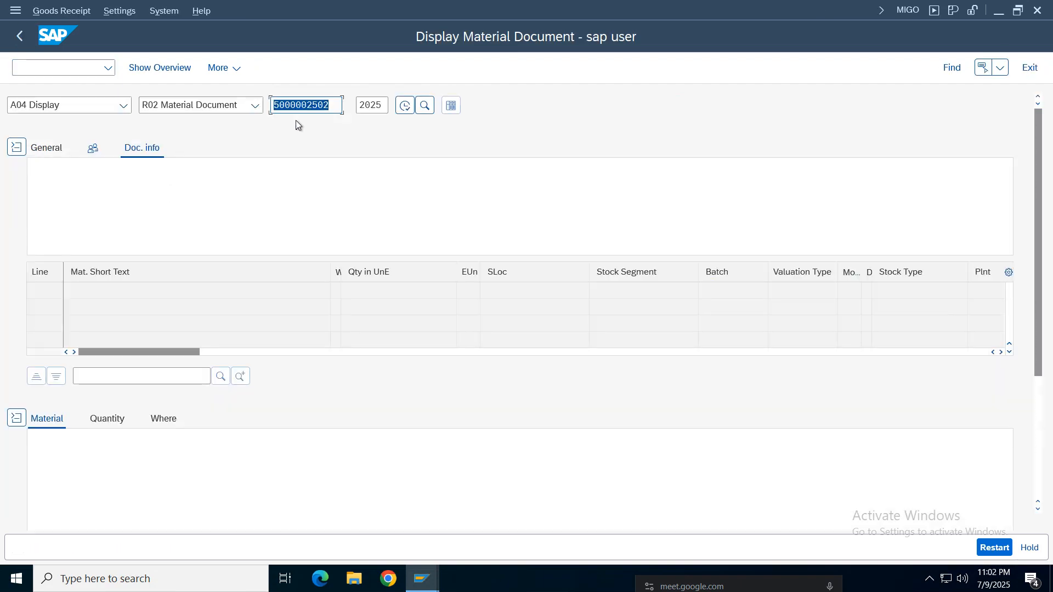
{"action": "left_click", "coordinate": [405, 106]}
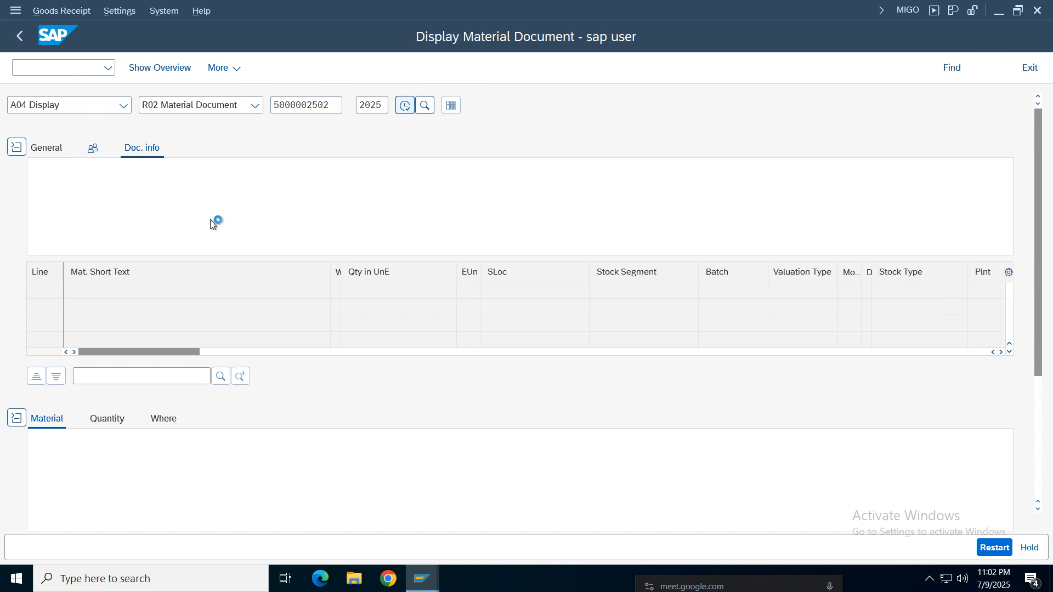
{"action": "left_click", "coordinate": [573, 191]}
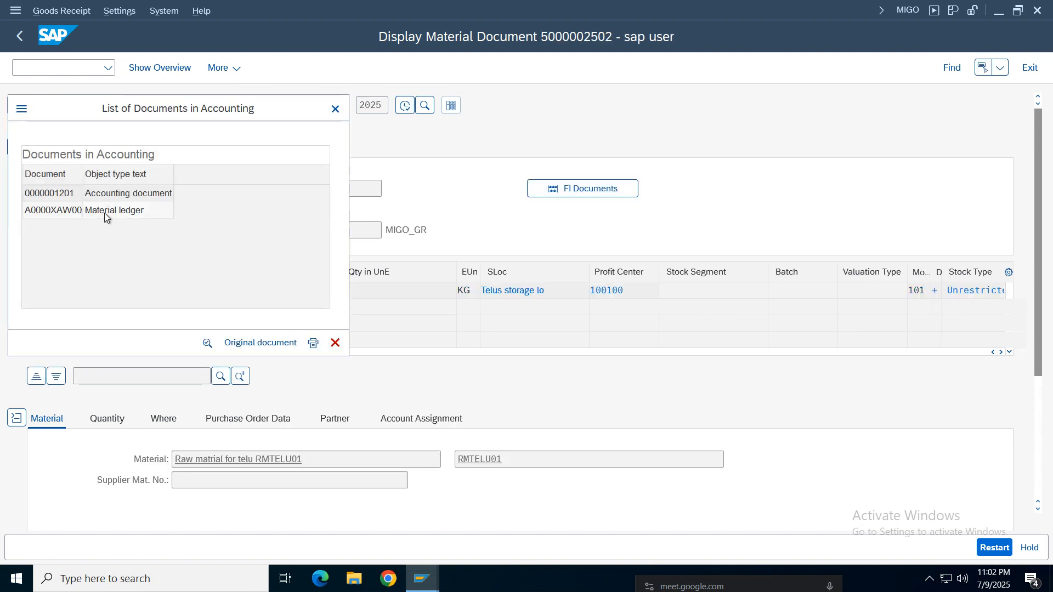
{"action": "left_click", "coordinate": [66, 211]}
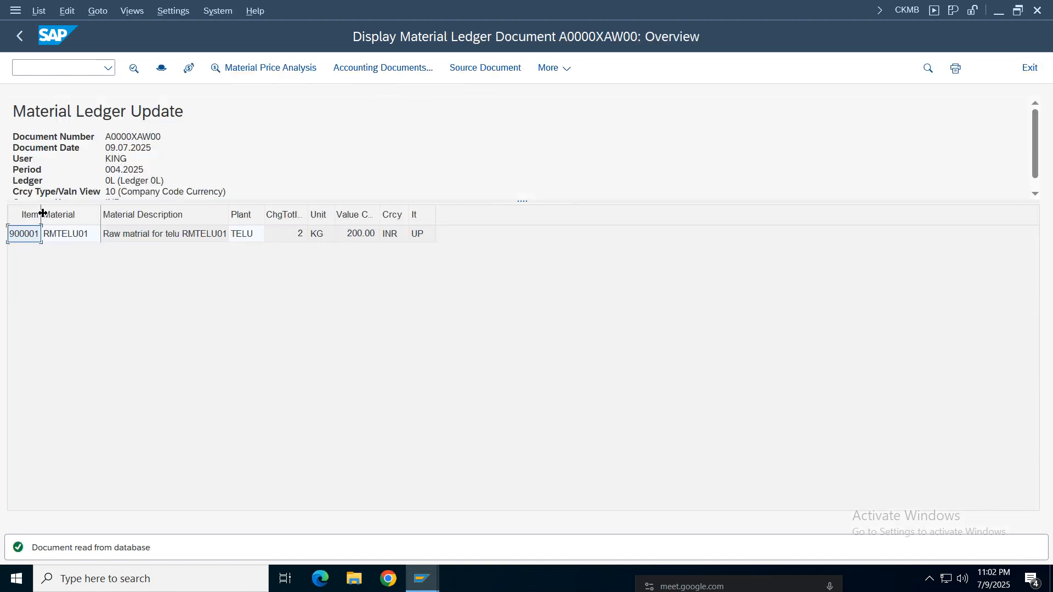
- Widen the Item column, examine the RMTELU01 line of the material ledger document and open its Material Price Analysis
{"action": "left_click_drag", "start_coordinate": [41, 214], "coordinate": [95, 214]}
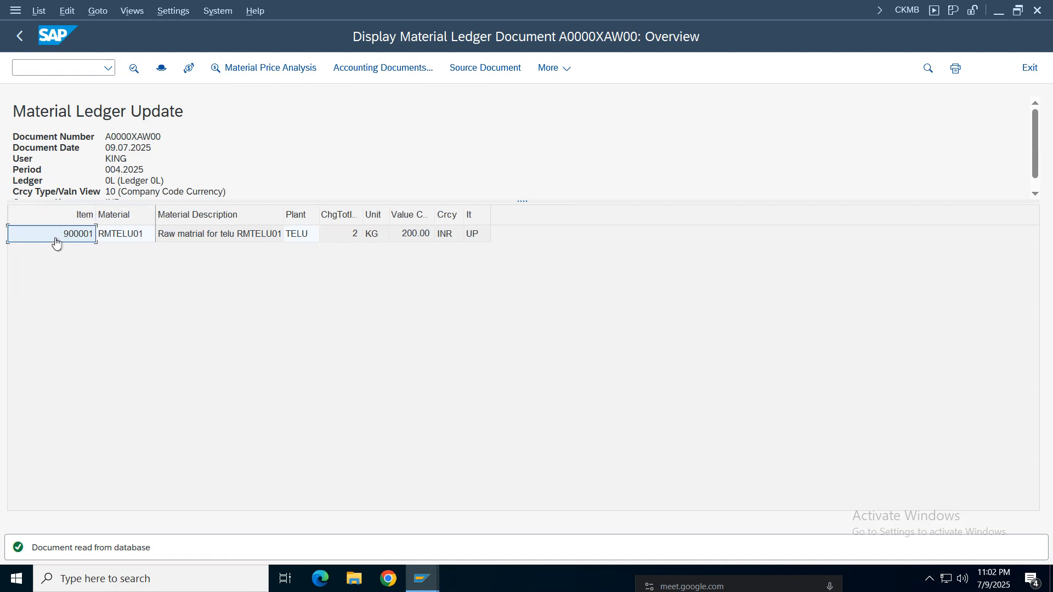
{"action": "left_click", "coordinate": [128, 236]}
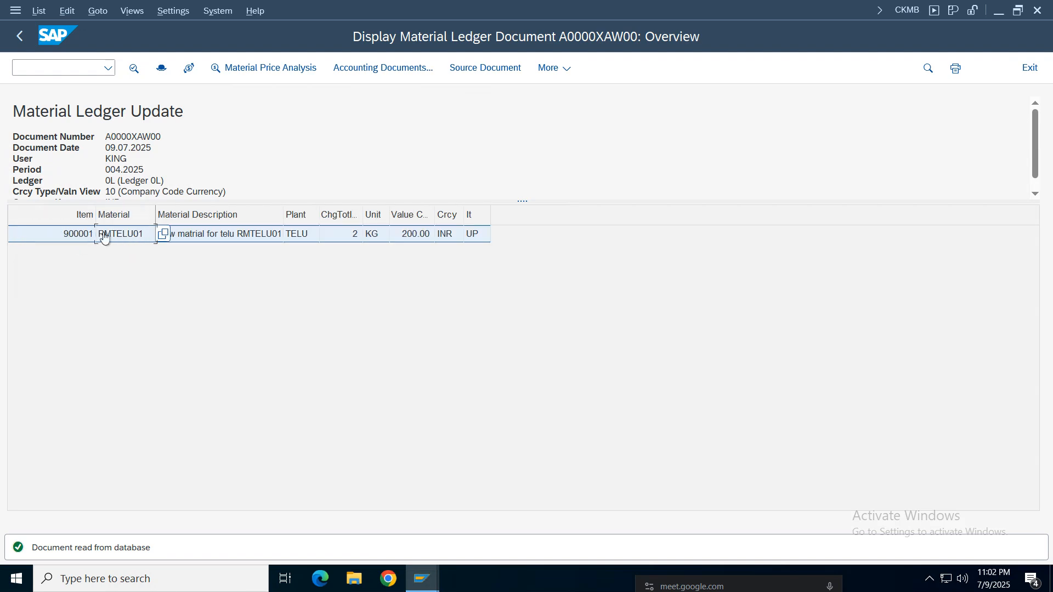
{"action": "left_click", "coordinate": [240, 235]}
{"action": "left_click", "coordinate": [295, 238]}
{"action": "left_click", "coordinate": [345, 237]}
{"action": "left_click", "coordinate": [487, 239]}
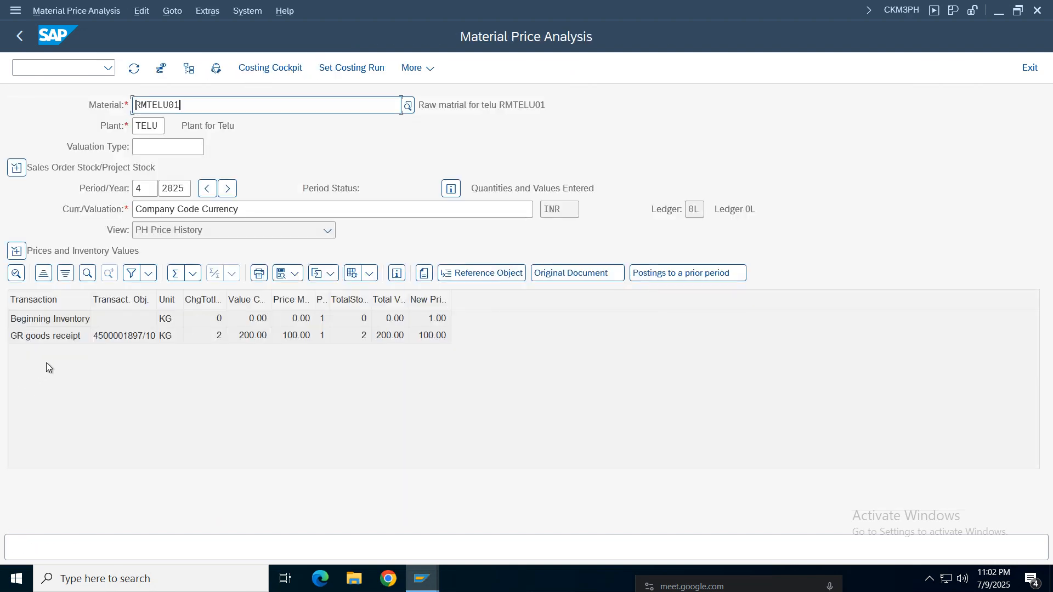
- Examine the Beginning Inventory and GR goods receipt lines in the RMTELU01 price history, widening the transaction object and new price columns
{"action": "left_click", "coordinate": [46, 325]}
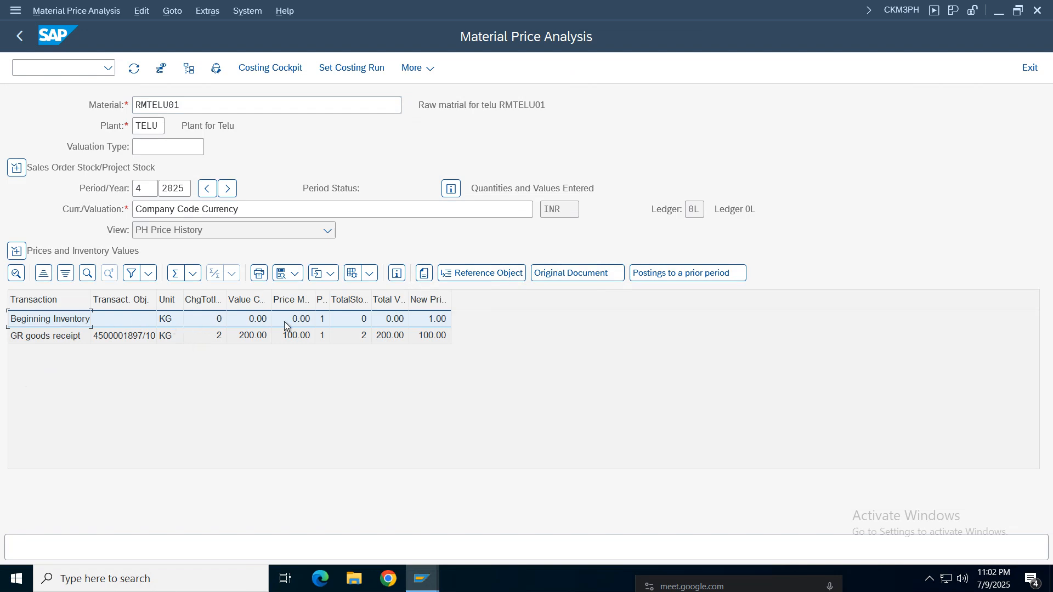
{"action": "left_click", "coordinate": [212, 323]}
{"action": "left_click", "coordinate": [109, 337]}
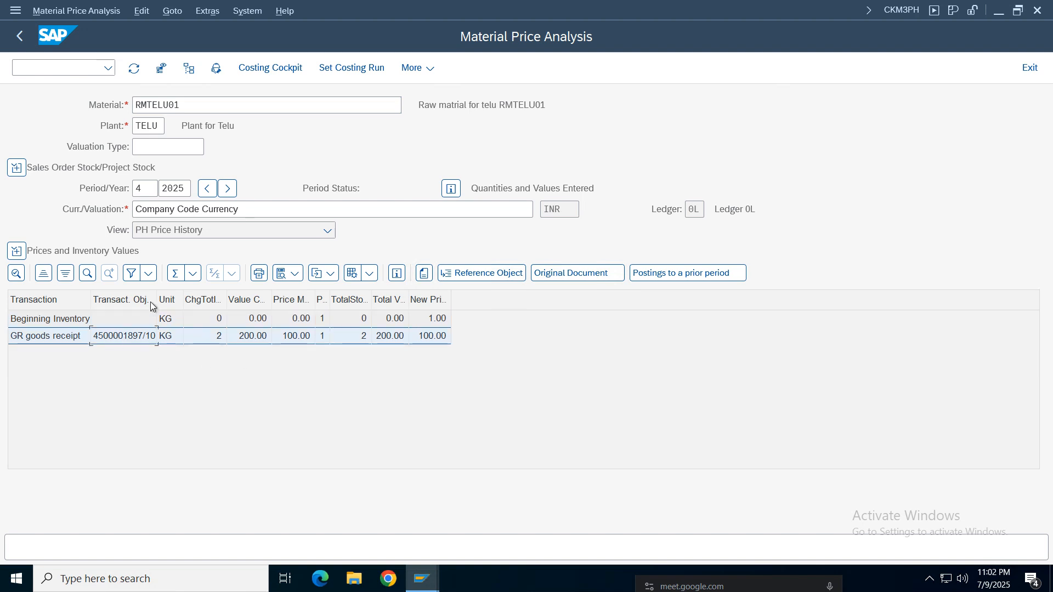
{"action": "left_click_drag", "start_coordinate": [153, 302], "coordinate": [184, 301]}
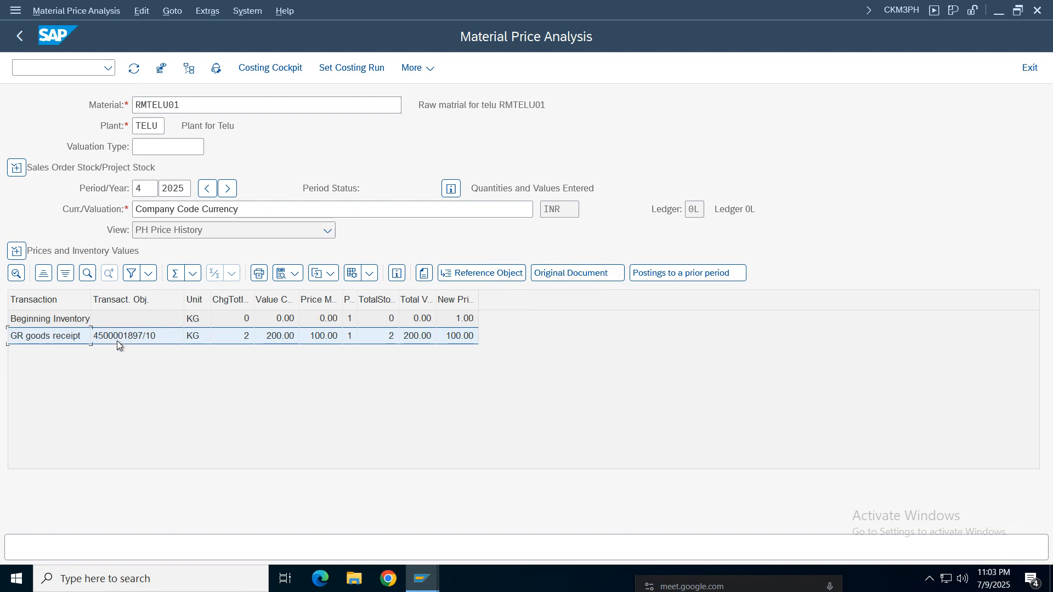
{"action": "left_click", "coordinate": [244, 340]}
{"action": "double_click", "coordinate": [479, 296]}
{"action": "left_click_drag", "start_coordinate": [533, 292], "coordinate": [532, 292]}
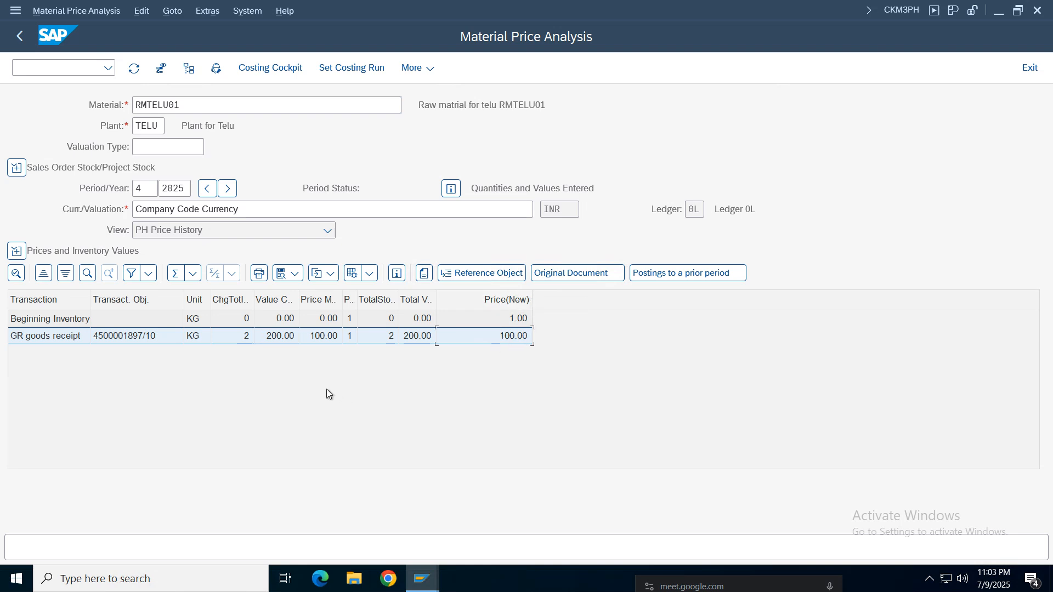
- Return to the initial RMTELU01 price analysis and start the Display Material transaction MM03 in a new session
{"action": "left_click", "coordinate": [20, 38]}
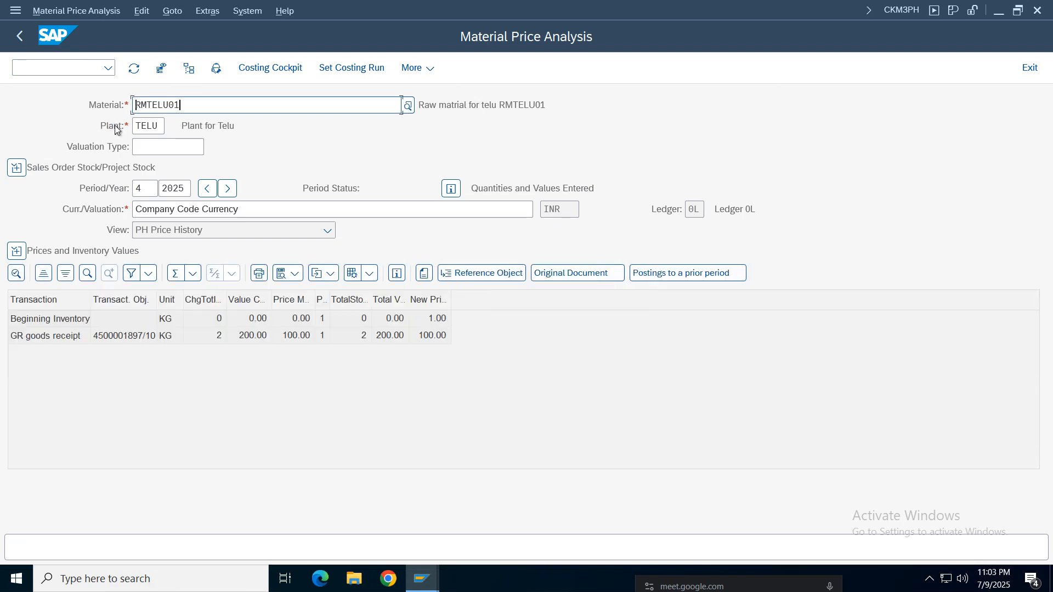
{"action": "key", "text": "ctrl+a"}
{"action": "left_click", "coordinate": [36, 67]}
{"action": "type", "text": "/omm03"}
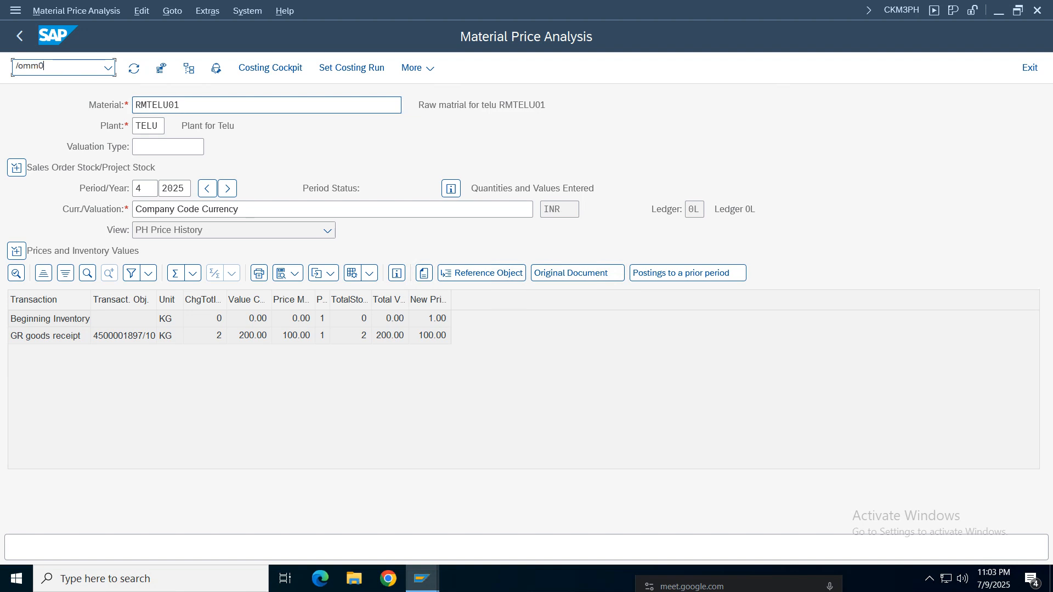
{"action": "key", "text": "Return"}
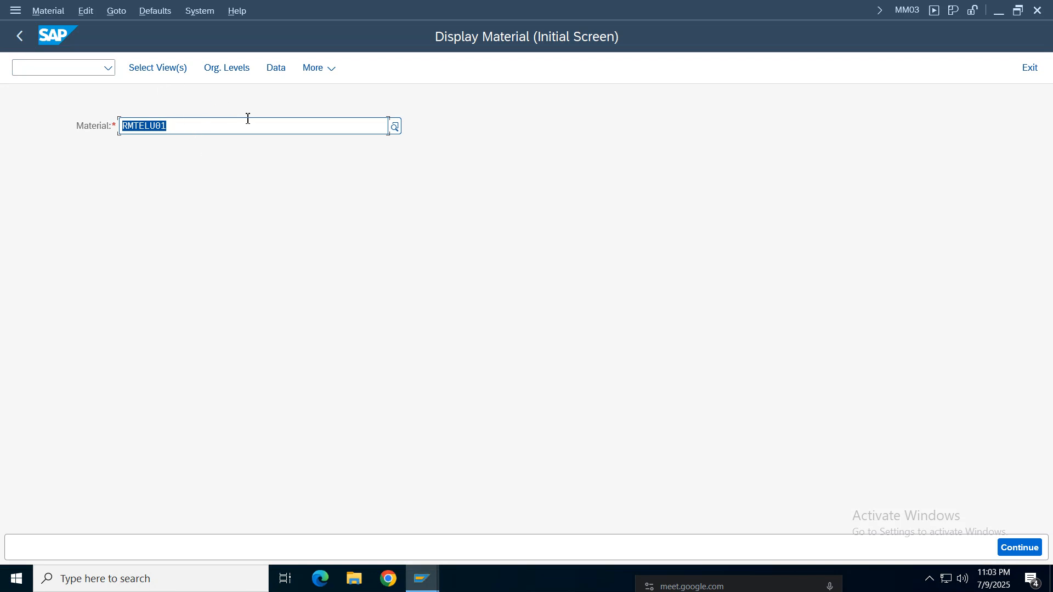
- Set the organizational levels for RMTELU01 to plant telu and storage location SLTE, and display the material
{"action": "left_click", "coordinate": [227, 68]}
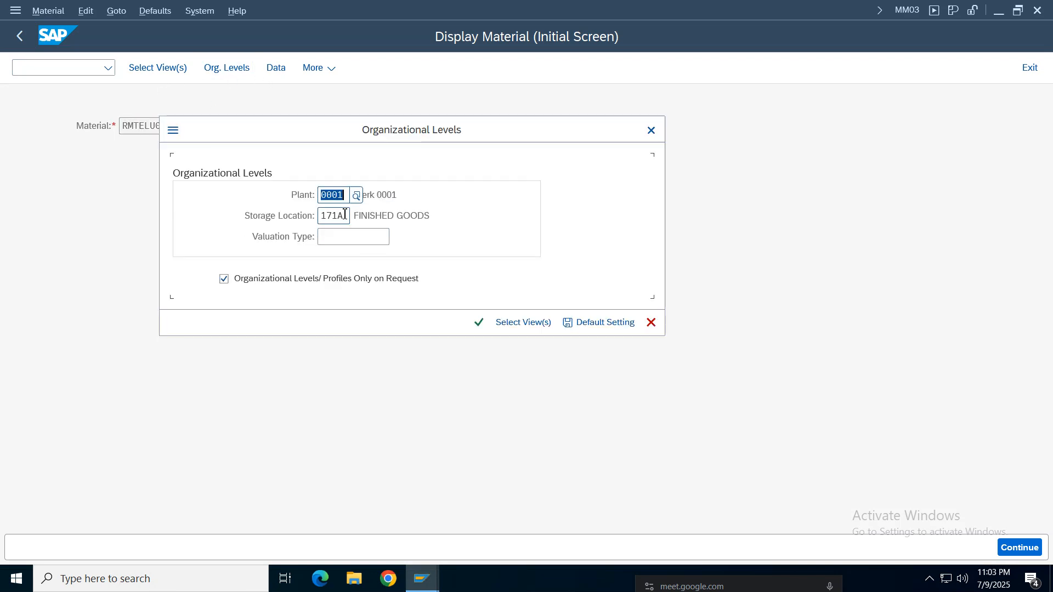
{"action": "key", "text": "BackSpace"}
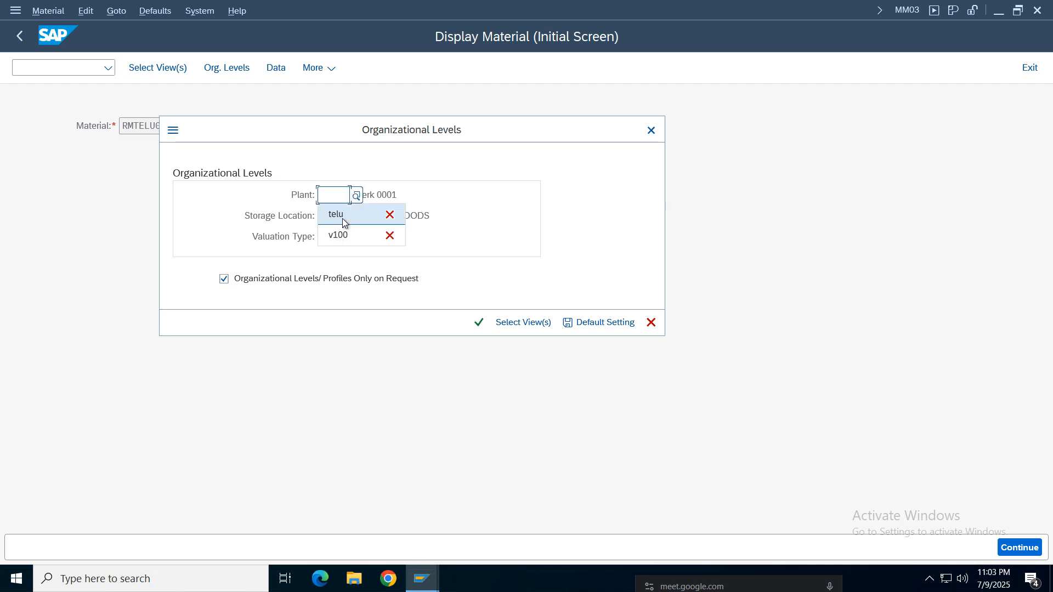
{"action": "left_click", "coordinate": [338, 215]}
{"action": "key", "text": "BackSpace"}
{"action": "key", "text": "BackSpace"}
{"action": "key", "text": "BackSpace"}
{"action": "key", "text": "BackSpace"}
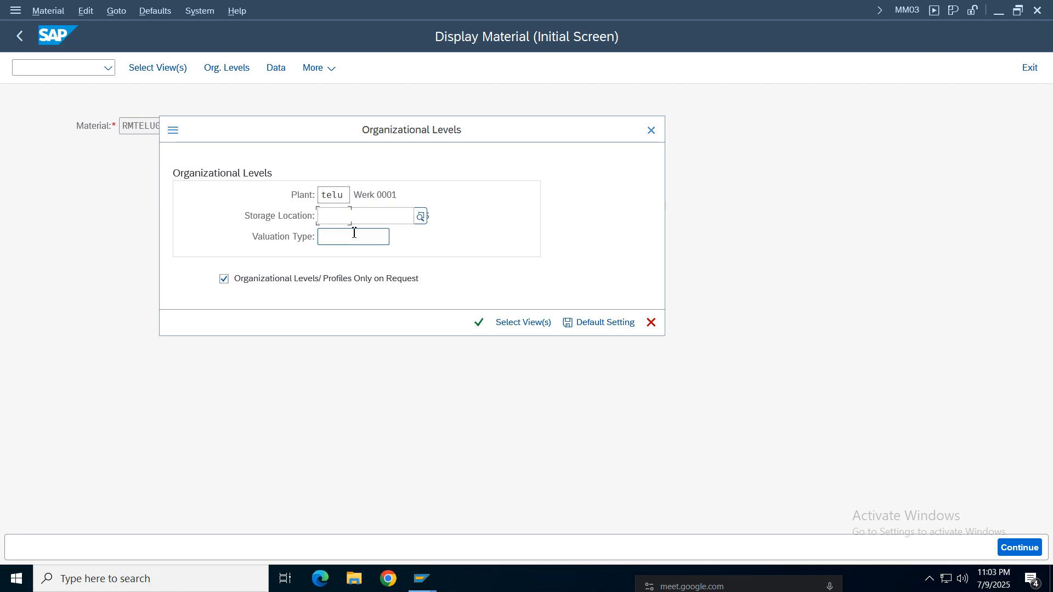
{"action": "left_click", "coordinate": [354, 239]}
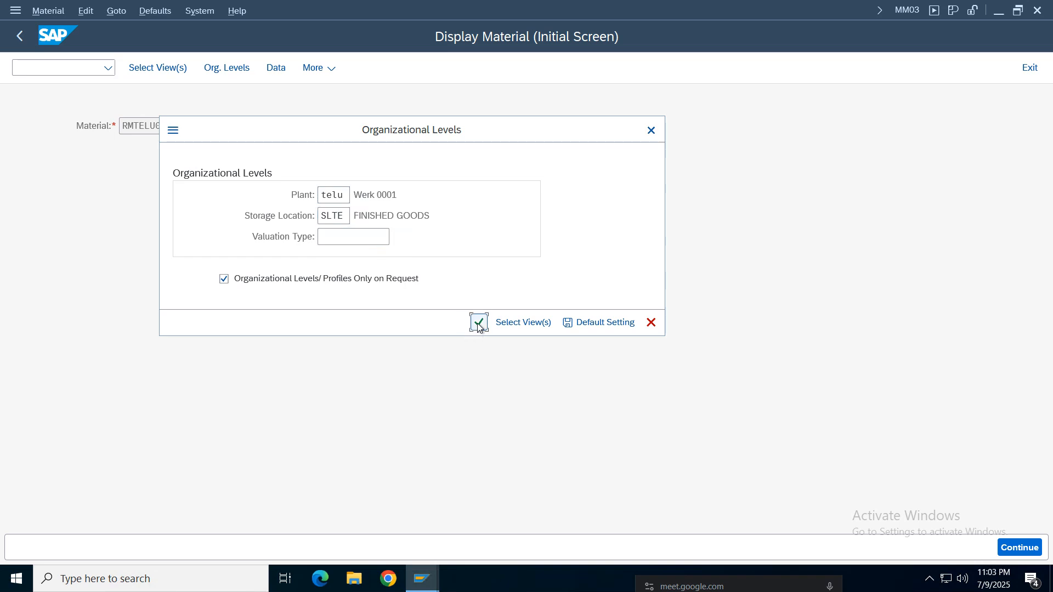
{"action": "left_click", "coordinate": [478, 323]}
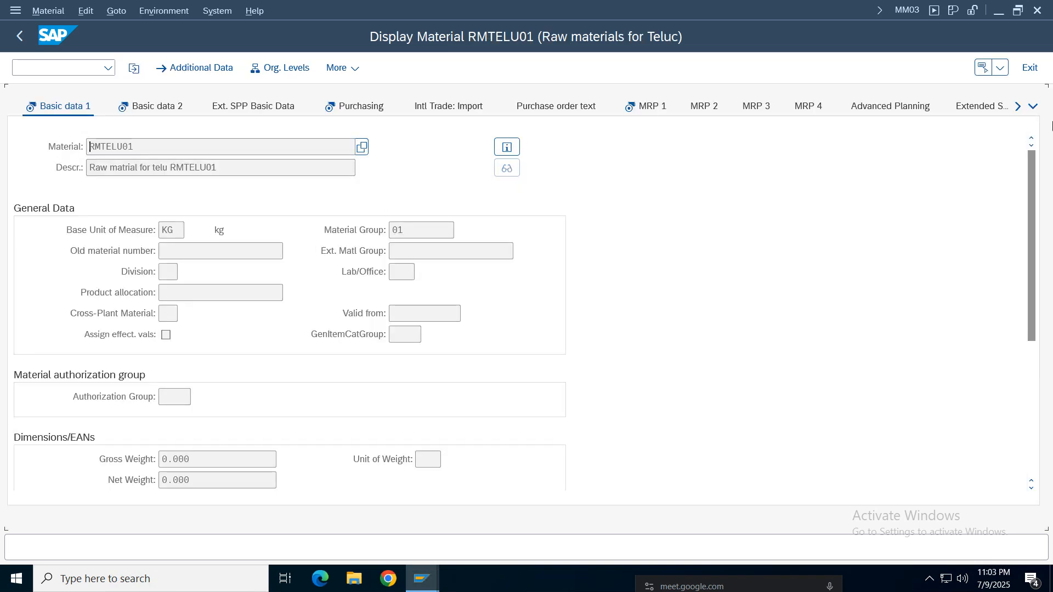
- Open the Accounting 1 view of RMTELU01 and examine its total stock and base unit
{"action": "left_click", "coordinate": [1032, 108]}
{"action": "left_click", "coordinate": [1032, 114]}
{"action": "left_click", "coordinate": [1033, 106]}
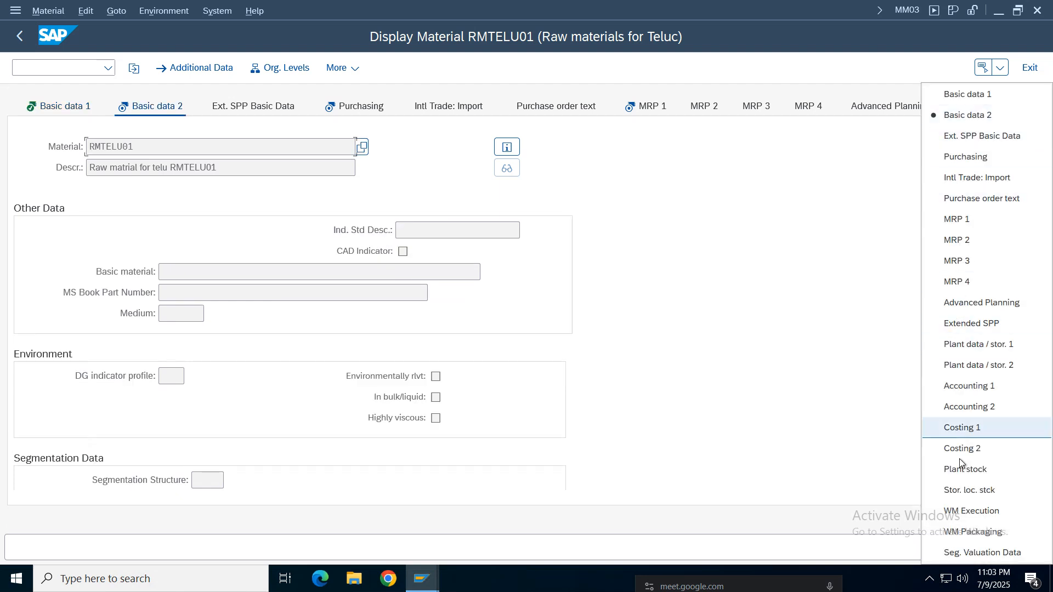
{"action": "left_click", "coordinate": [964, 387]}
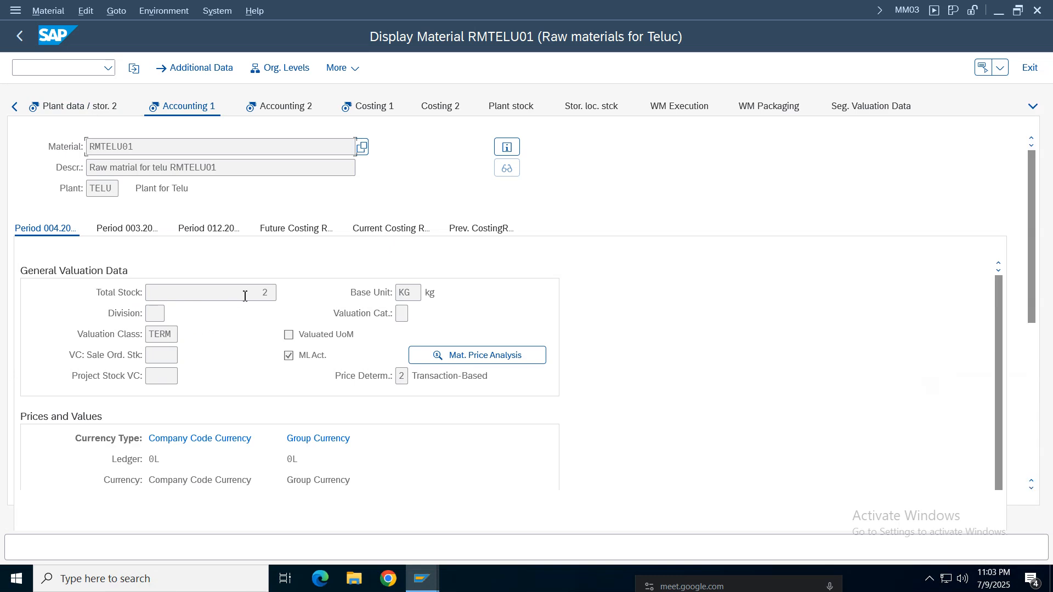
{"action": "double_click", "coordinate": [265, 292]}
{"action": "left_click_drag", "start_coordinate": [416, 292], "coordinate": [361, 291]}
{"action": "left_click", "coordinate": [259, 293]}
{"action": "scroll", "coordinate": [1050, 296], "scroll_direction": "down", "scroll_amount": 3}
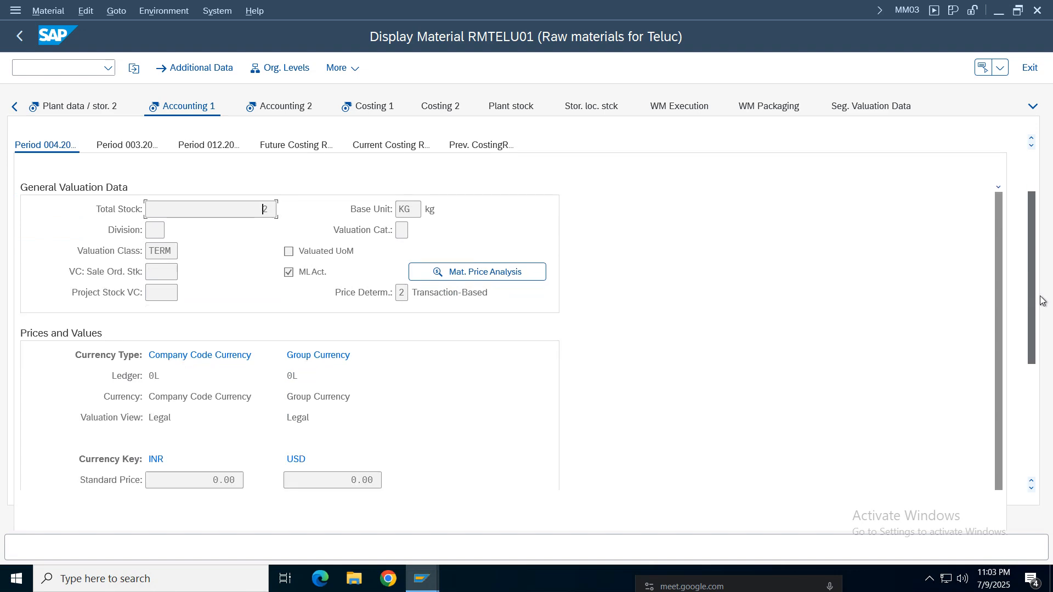
{"action": "scroll", "coordinate": [1050, 335], "scroll_direction": "up", "scroll_amount": 3}
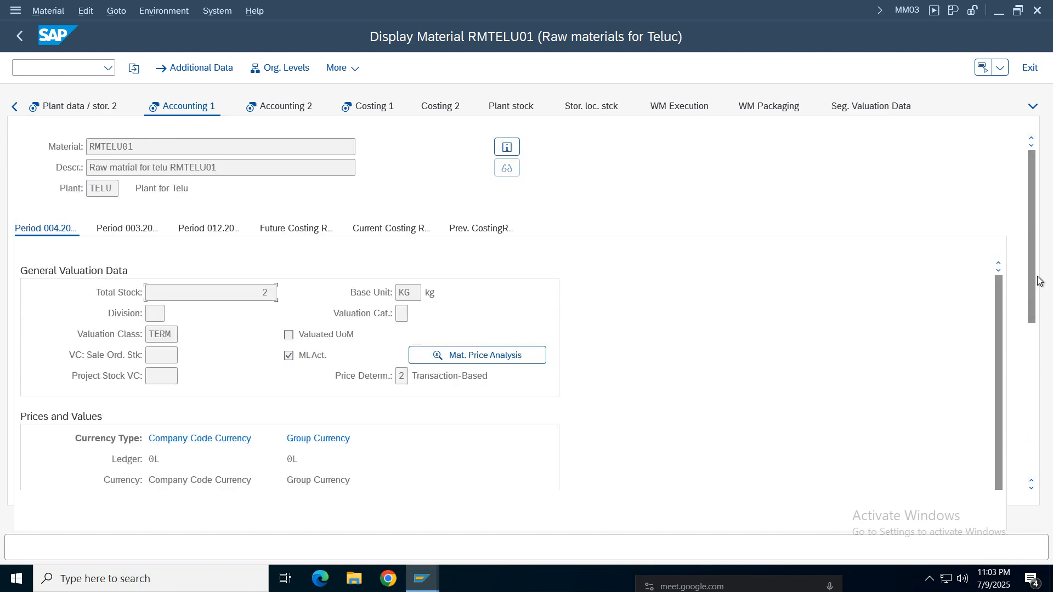
- Examine the periodic unit price, price unit, price control and inventory value of RMTELU01 in INR and USD
{"action": "scroll", "coordinate": [1048, 352], "scroll_direction": "down", "scroll_amount": 2}
{"action": "scroll", "coordinate": [1048, 352], "scroll_direction": "down", "scroll_amount": 2}
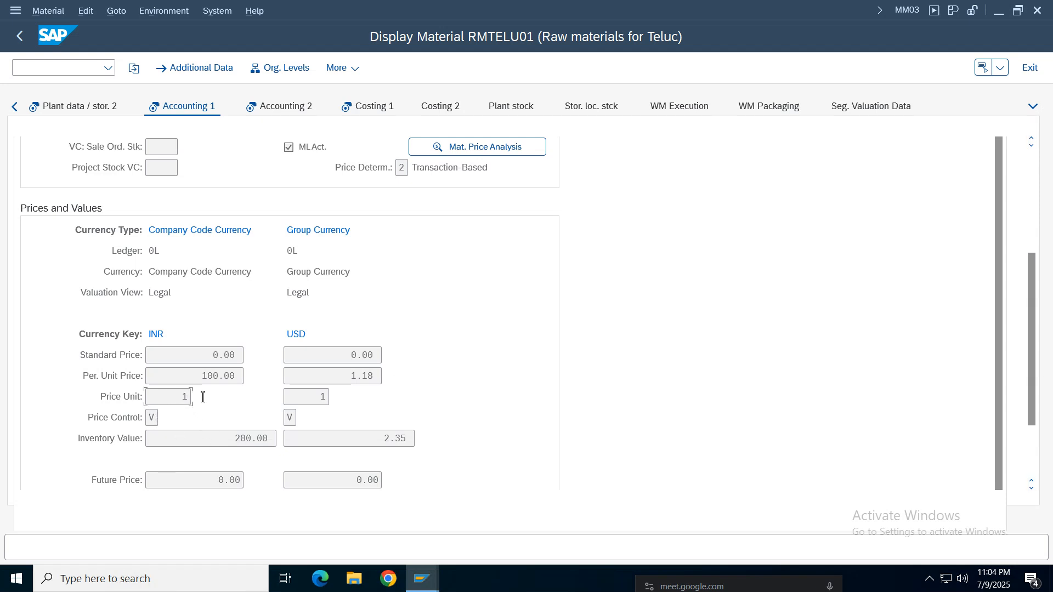
{"action": "left_click_drag", "start_coordinate": [234, 438], "coordinate": [270, 439]}
{"action": "left_click_drag", "start_coordinate": [200, 376], "coordinate": [244, 376]}
{"action": "left_click", "coordinate": [193, 381]}
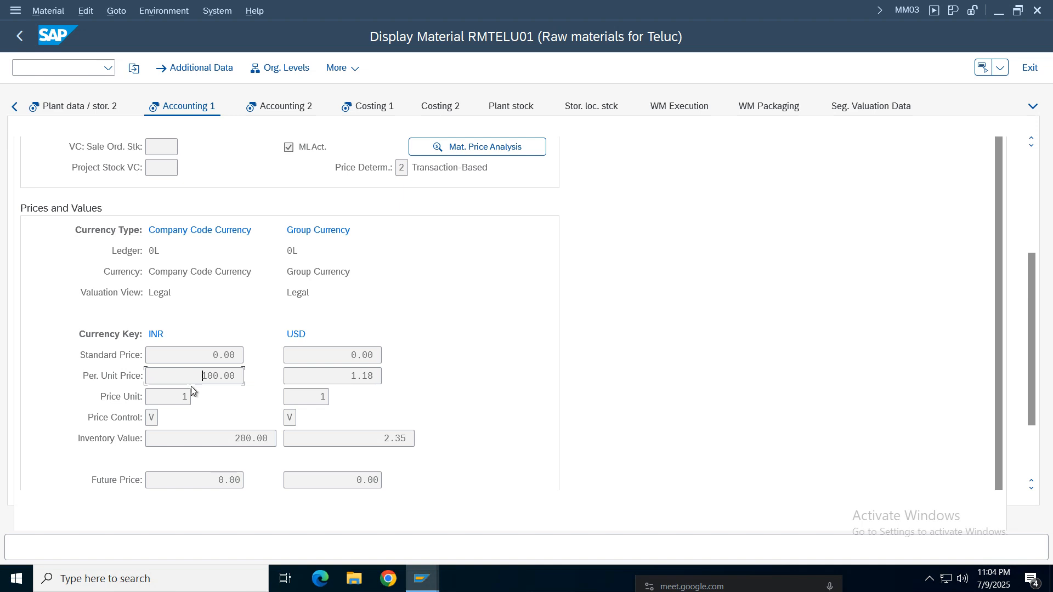
{"action": "double_click", "coordinate": [219, 379]}
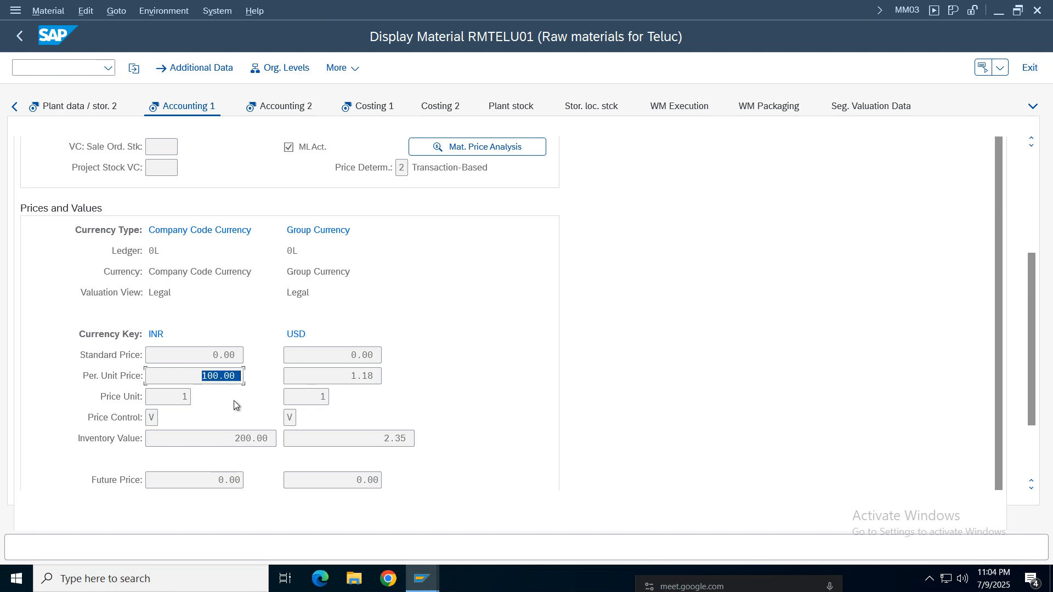
{"action": "left_click", "coordinate": [355, 376]}
{"action": "double_click", "coordinate": [351, 377]}
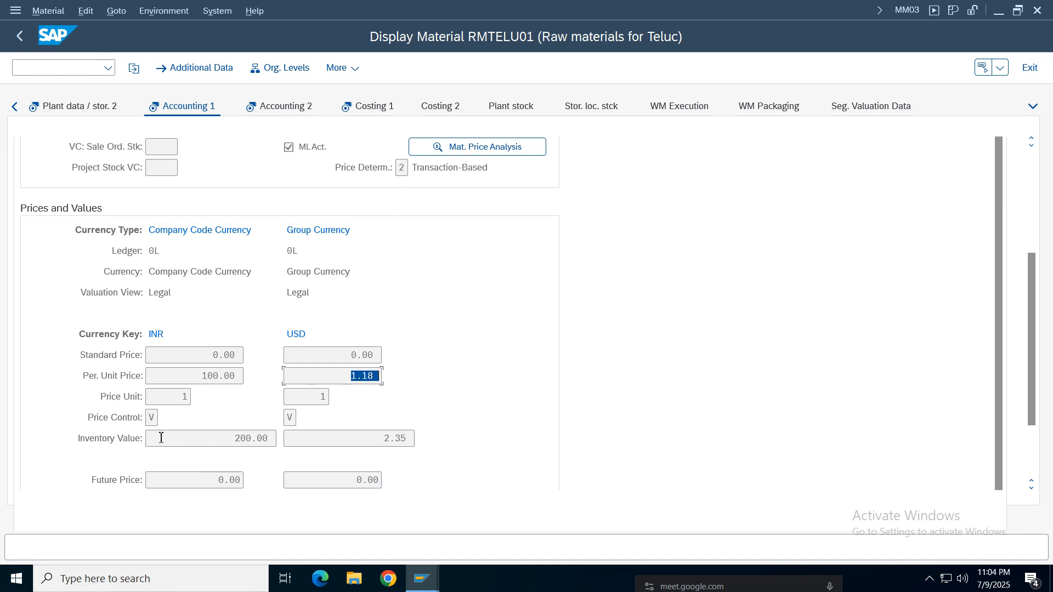
{"action": "double_click", "coordinate": [175, 397]}
{"action": "left_click", "coordinate": [150, 422]}
{"action": "left_click", "coordinate": [230, 437]}
{"action": "left_click", "coordinate": [207, 376]}
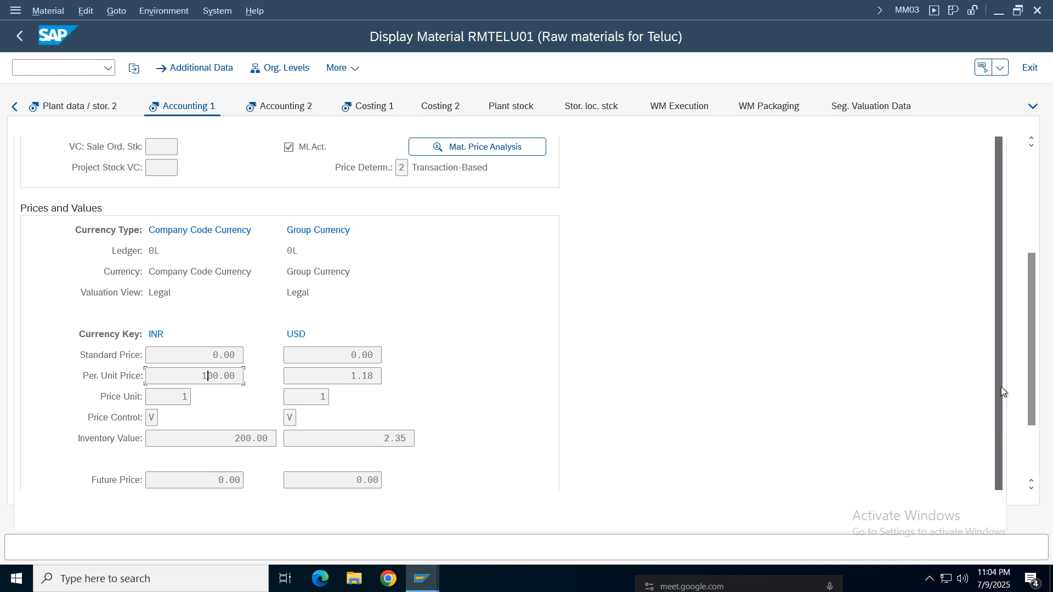
{"action": "scroll", "coordinate": [1028, 386], "scroll_direction": "up", "scroll_amount": 3}
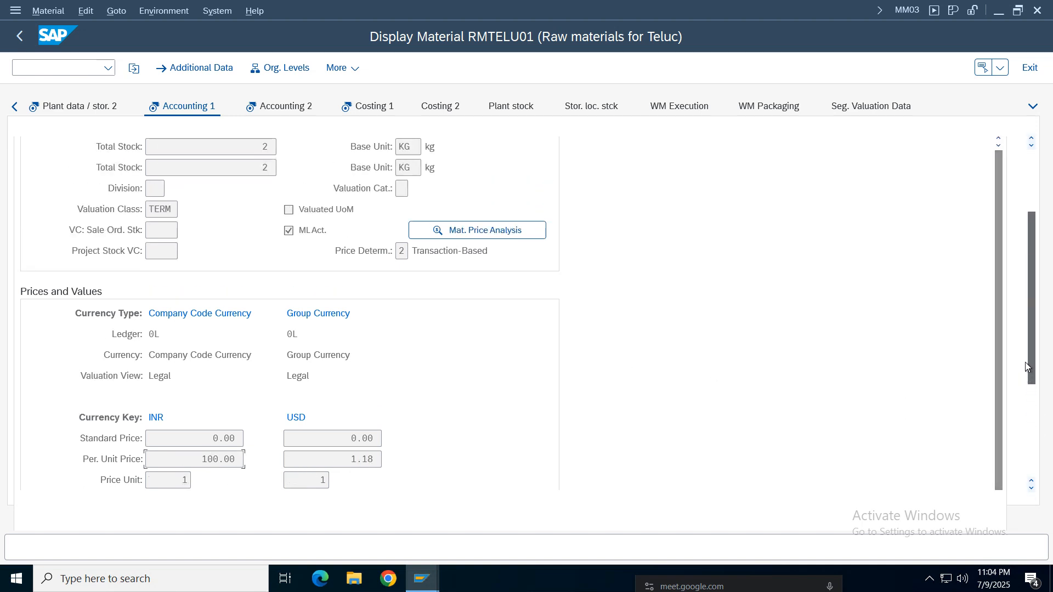
{"action": "scroll", "coordinate": [1026, 366], "scroll_direction": "up", "scroll_amount": 3}
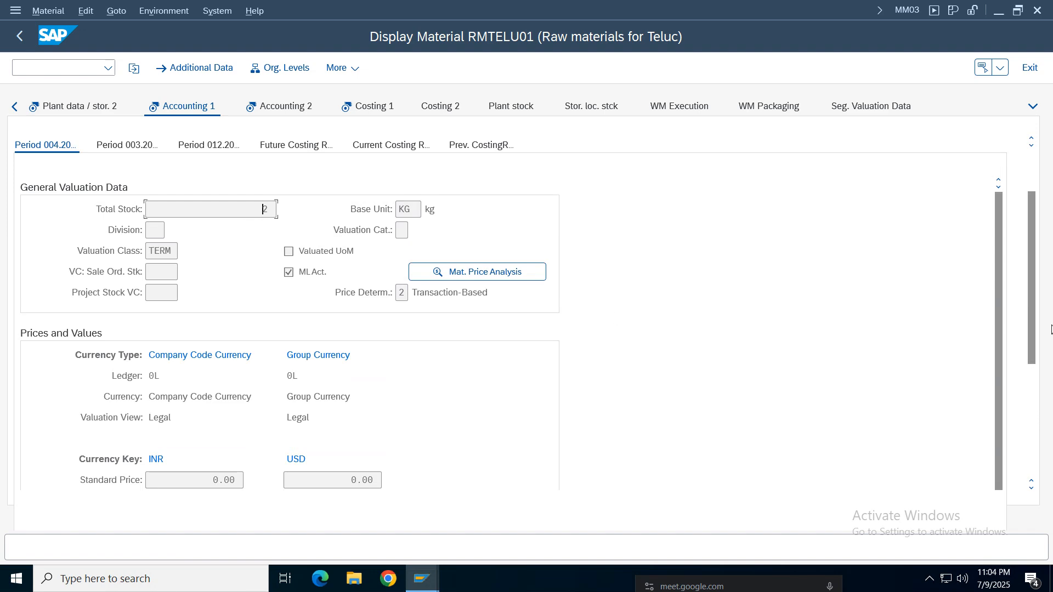
{"action": "scroll", "coordinate": [1025, 373], "scroll_direction": "down", "scroll_amount": 5}
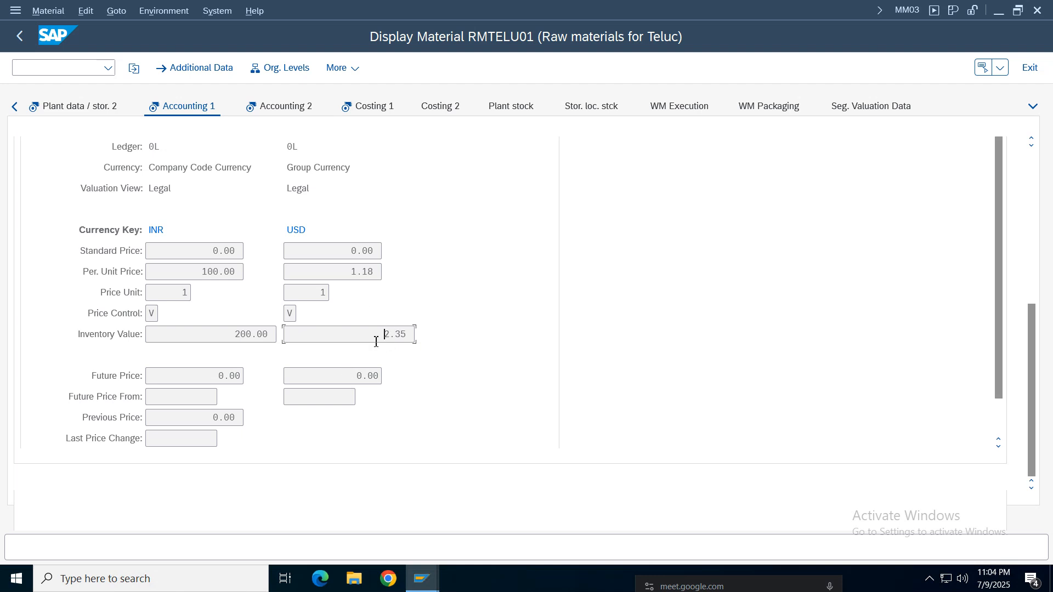
- Look through the Accounting 2, Costing 1 and Costing 2 views of RMTELU01 and return to Accounting 1
{"action": "left_click", "coordinate": [284, 113]}
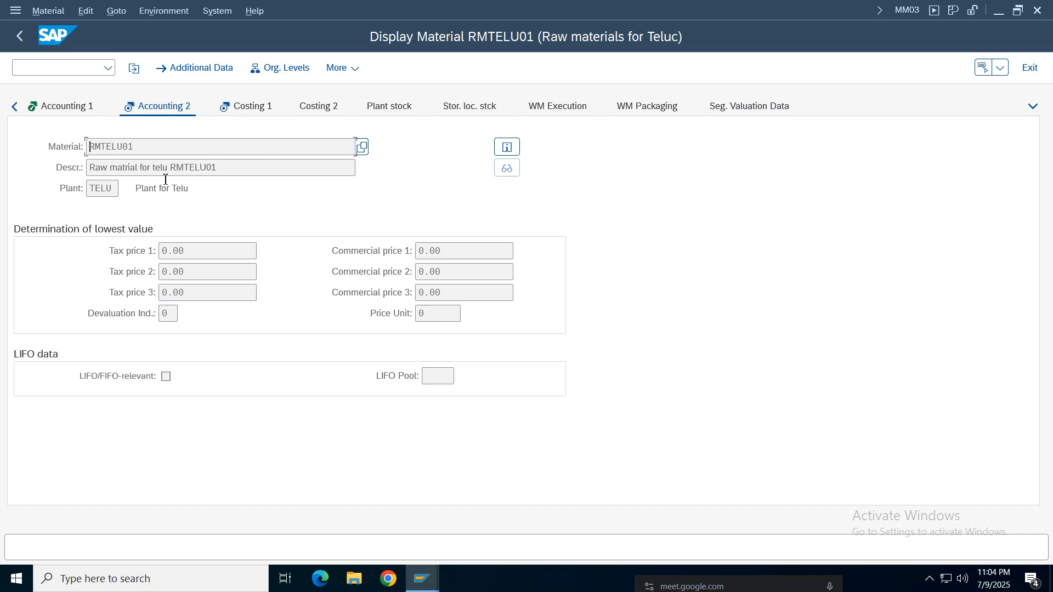
{"action": "left_click", "coordinate": [256, 107]}
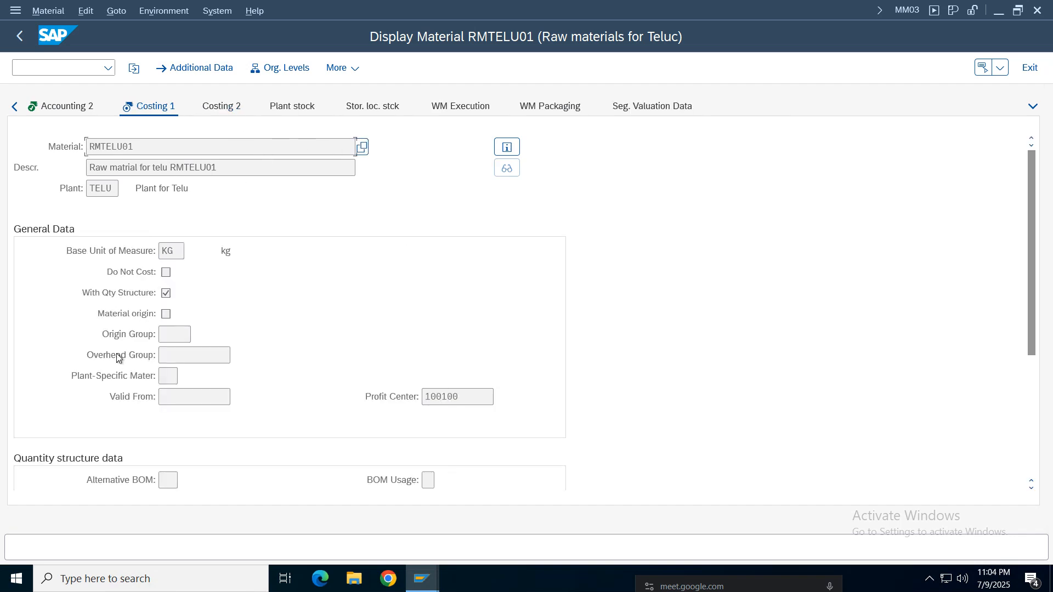
{"action": "scroll", "coordinate": [1043, 343], "scroll_direction": "down", "scroll_amount": 1}
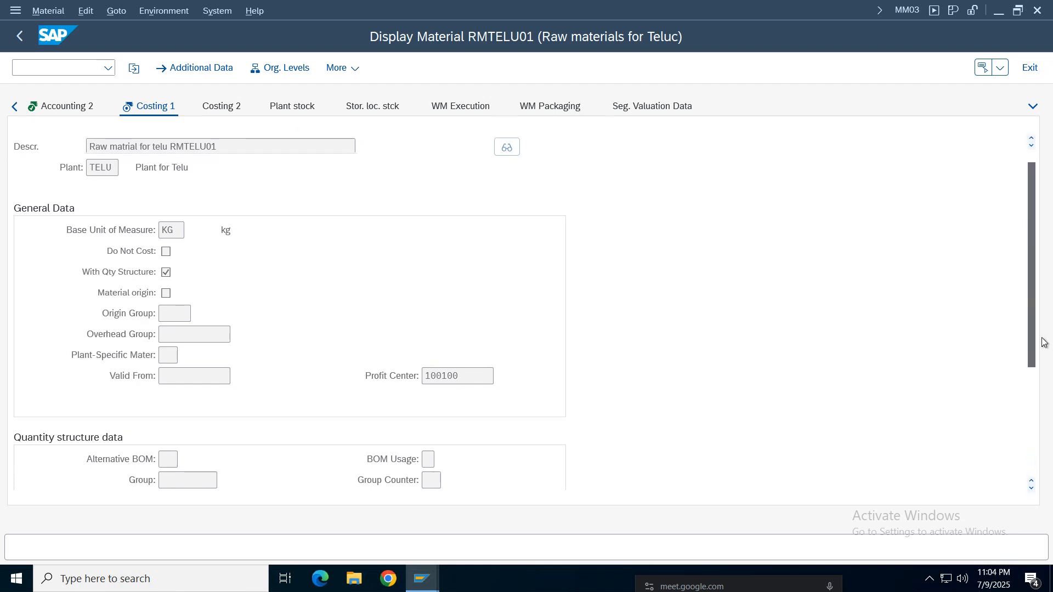
{"action": "scroll", "coordinate": [1043, 342], "scroll_direction": "down", "scroll_amount": 5}
{"action": "left_click", "coordinate": [221, 105]}
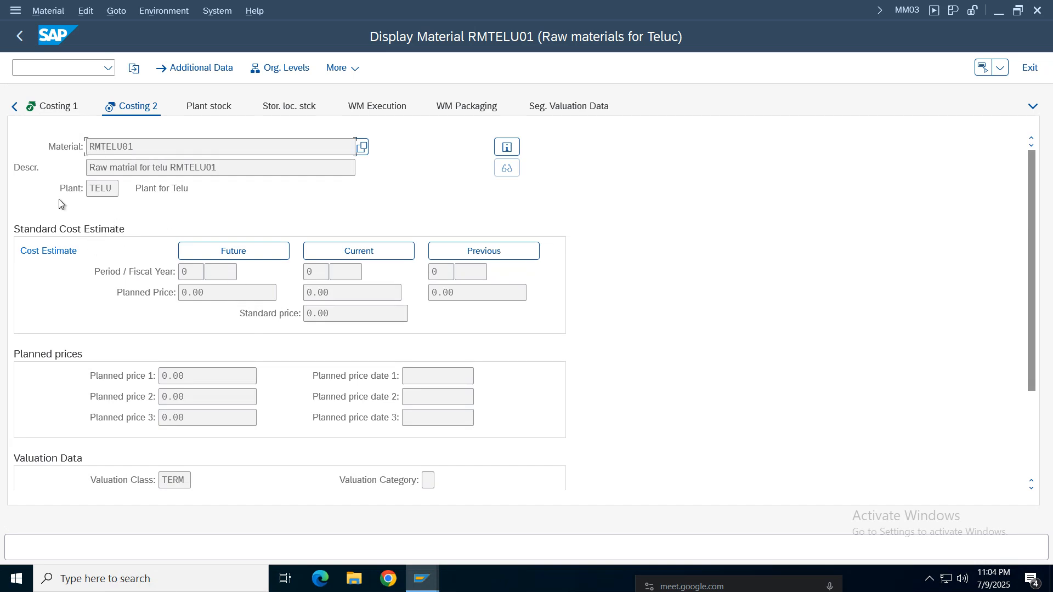
{"action": "left_click", "coordinate": [55, 107]}
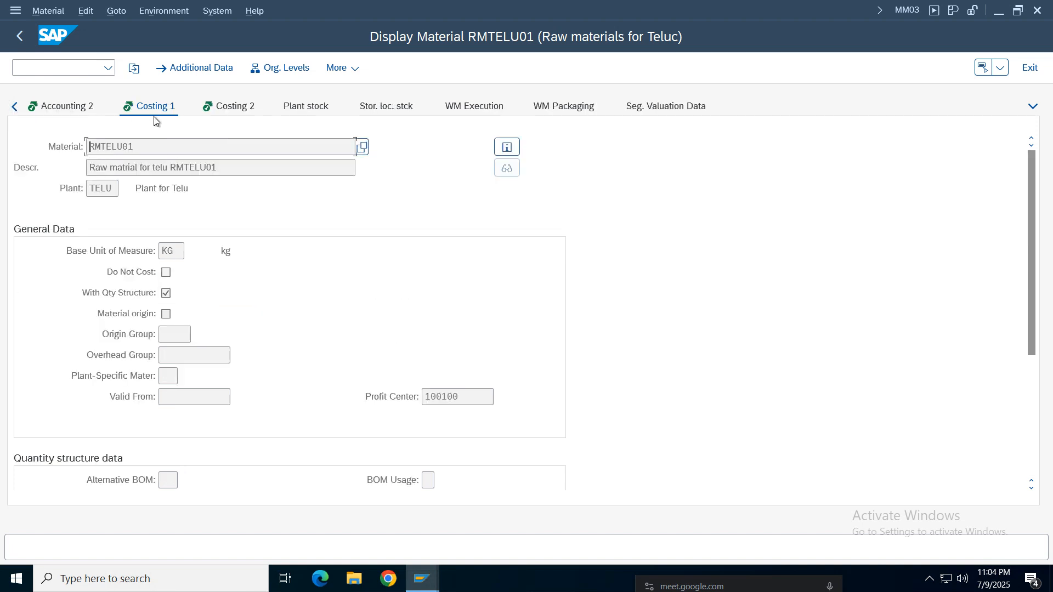
{"action": "left_click", "coordinate": [50, 113]}
{"action": "left_click", "coordinate": [81, 110]}
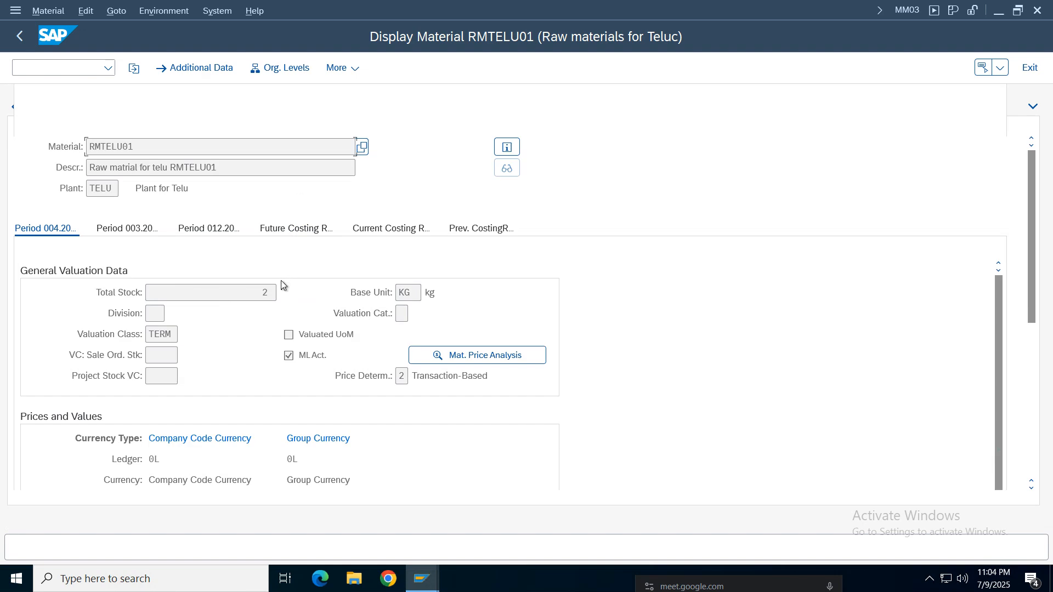
- Leave the material display and return to the SAP Easy Access menu
{"action": "left_click", "coordinate": [20, 36]}
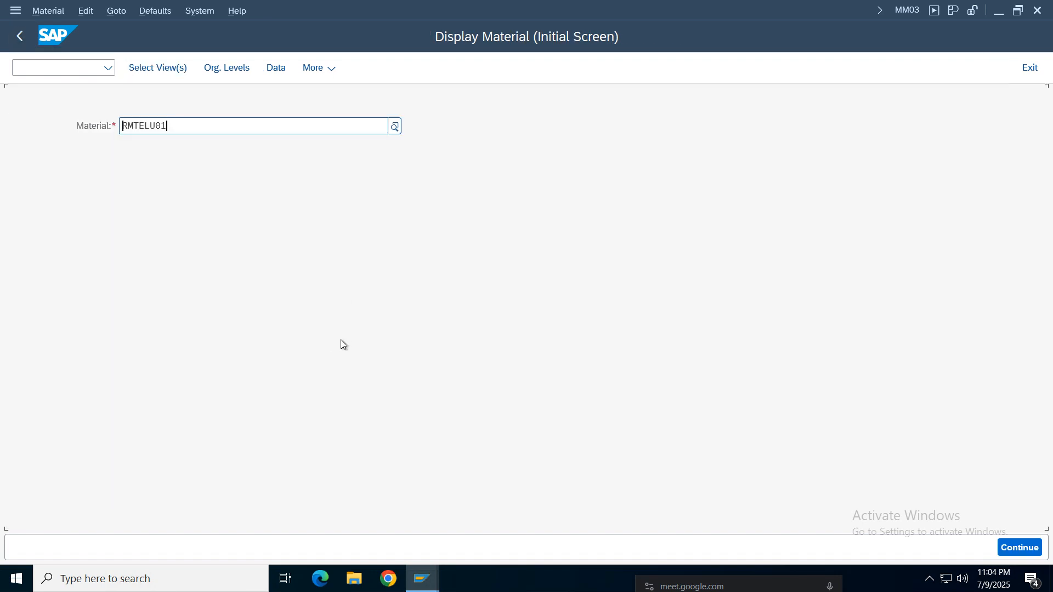
{"action": "left_click", "coordinate": [19, 39]}
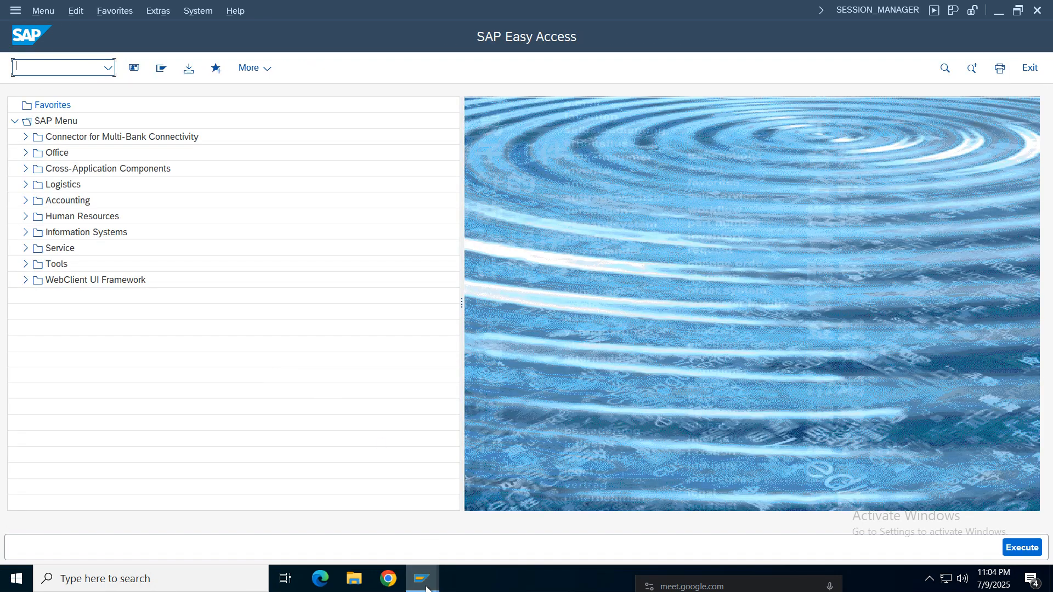
{"action": "left_click", "coordinate": [427, 586]}
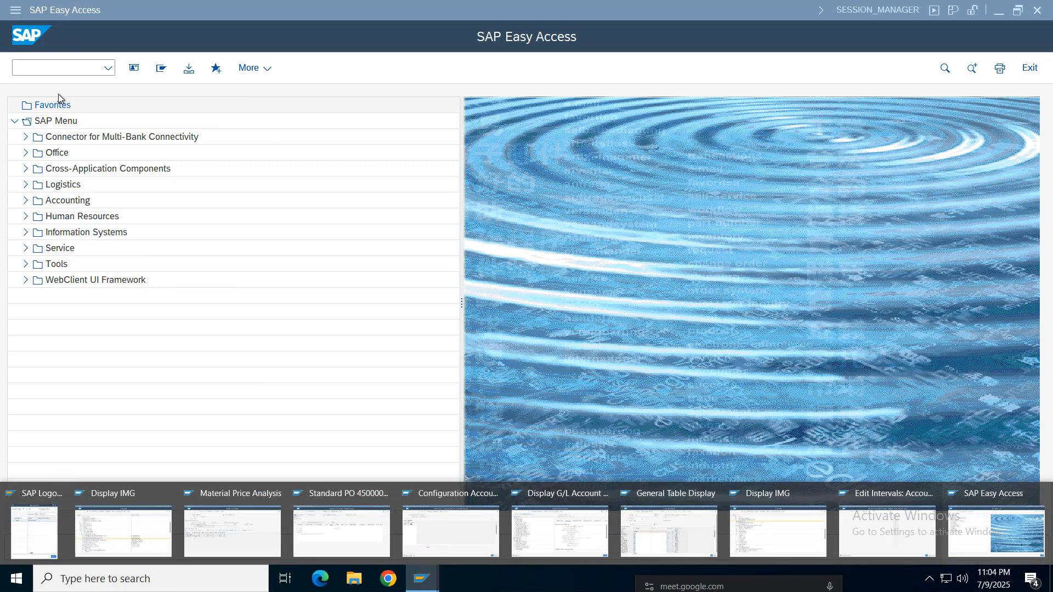
- Start the G/L Account Line Item Display transaction FBL3N
{"action": "left_click", "coordinate": [59, 67]}
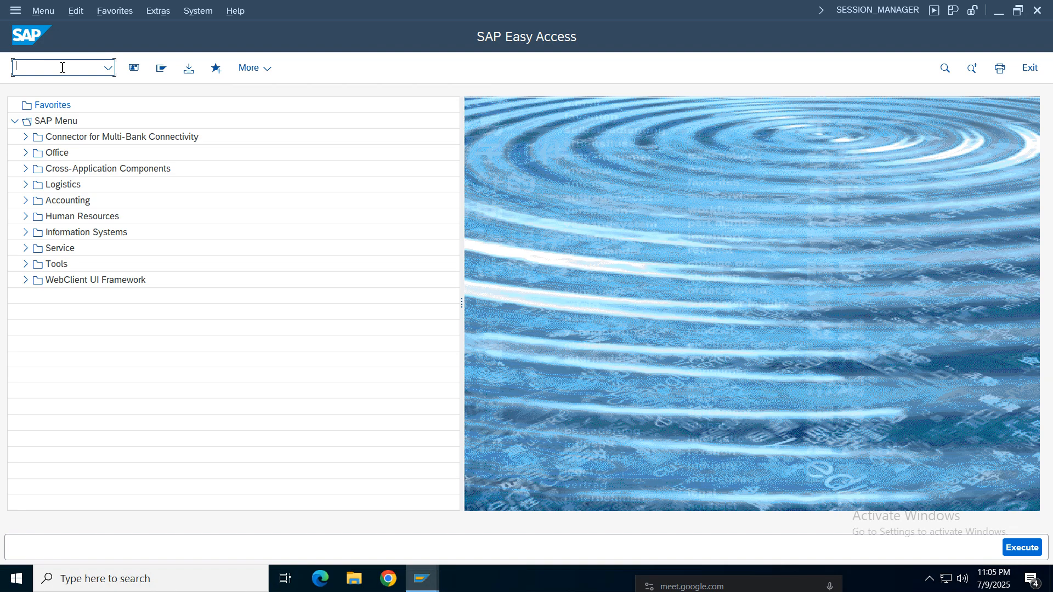
{"action": "type", "text": "fbl3n"}
{"action": "key", "text": "Return"}
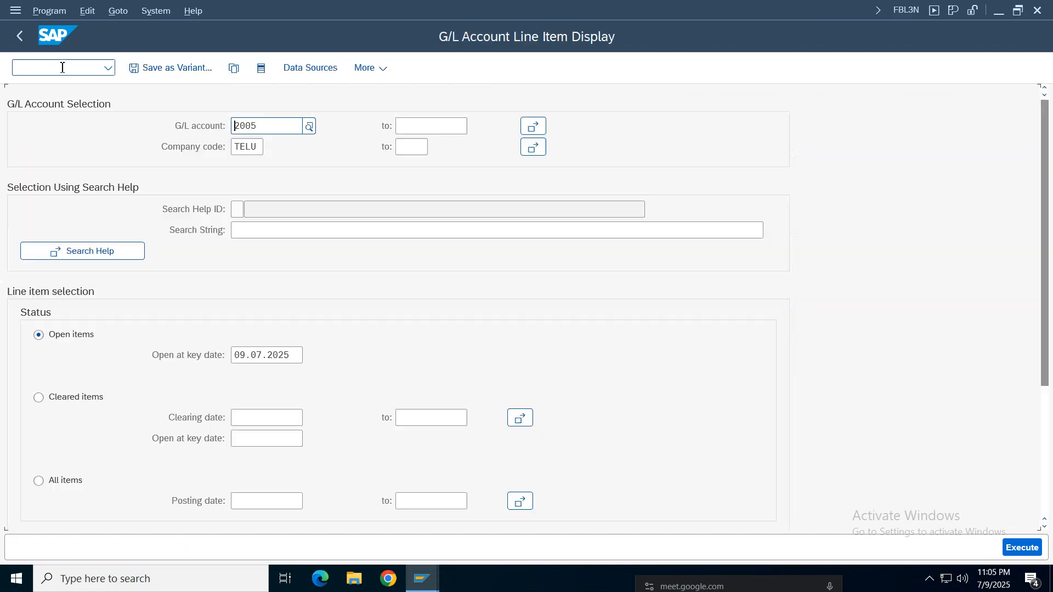
- Display all line items of the GR/IR account in company code TELU, picking the account from the search help
{"action": "left_click", "coordinate": [57, 481]}
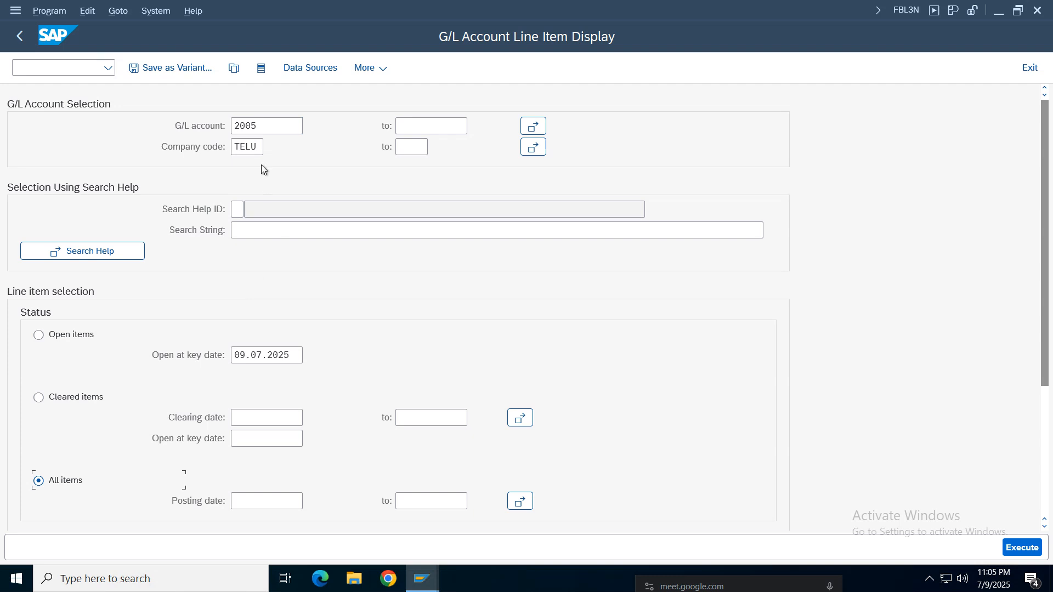
{"action": "left_click", "coordinate": [278, 131]}
{"action": "key", "text": "F4"}
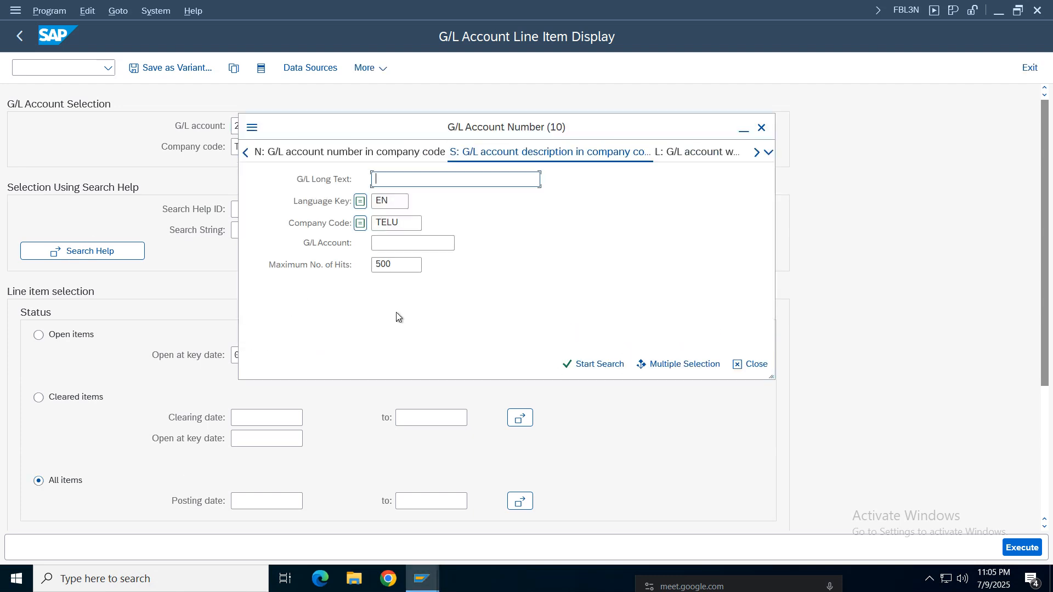
{"action": "key", "text": "Return"}
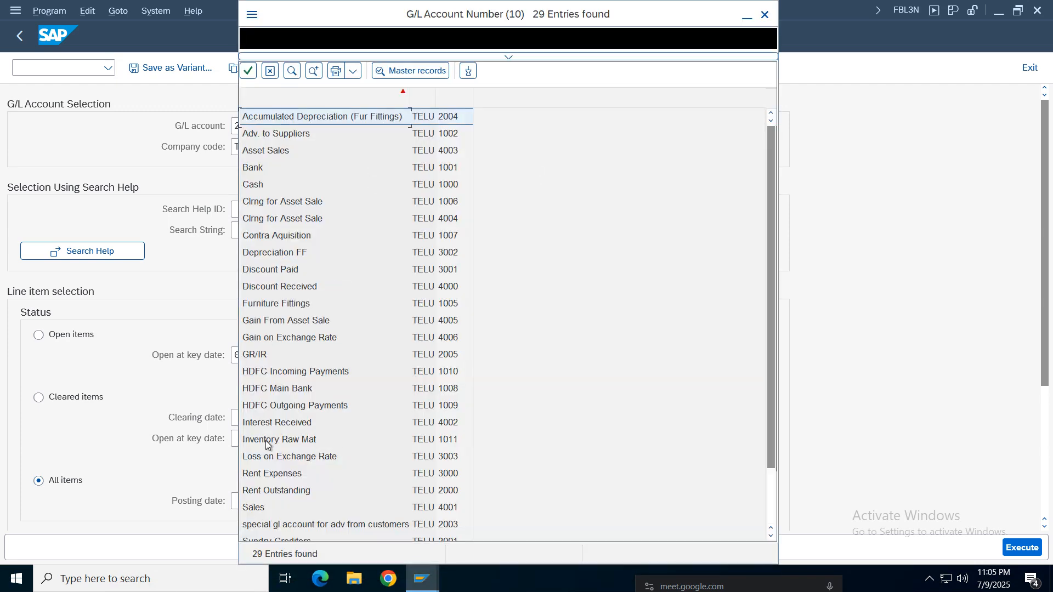
{"action": "double_click", "coordinate": [261, 356]}
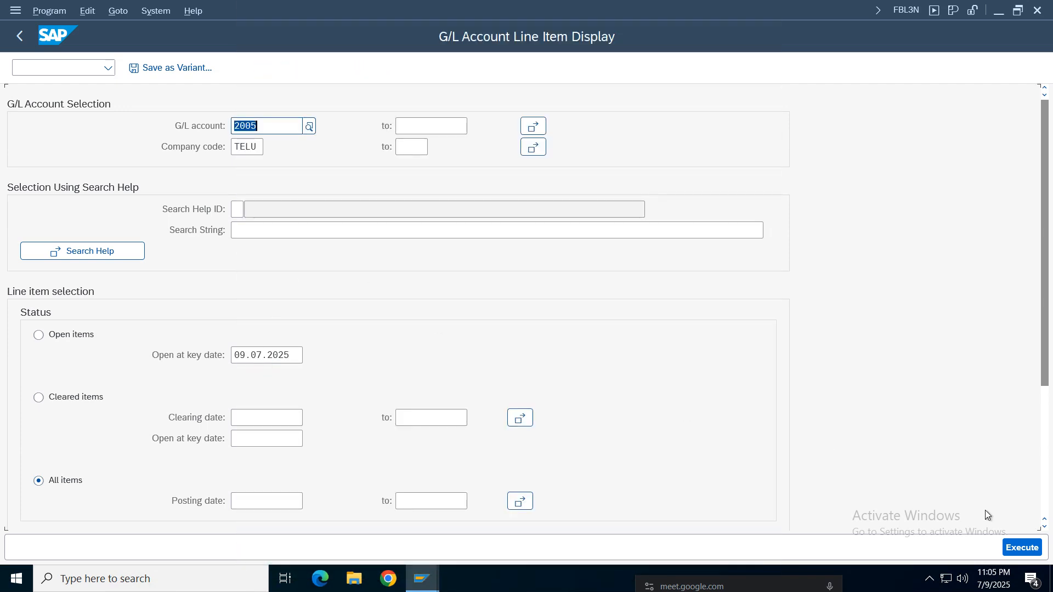
{"action": "left_click", "coordinate": [1022, 547]}
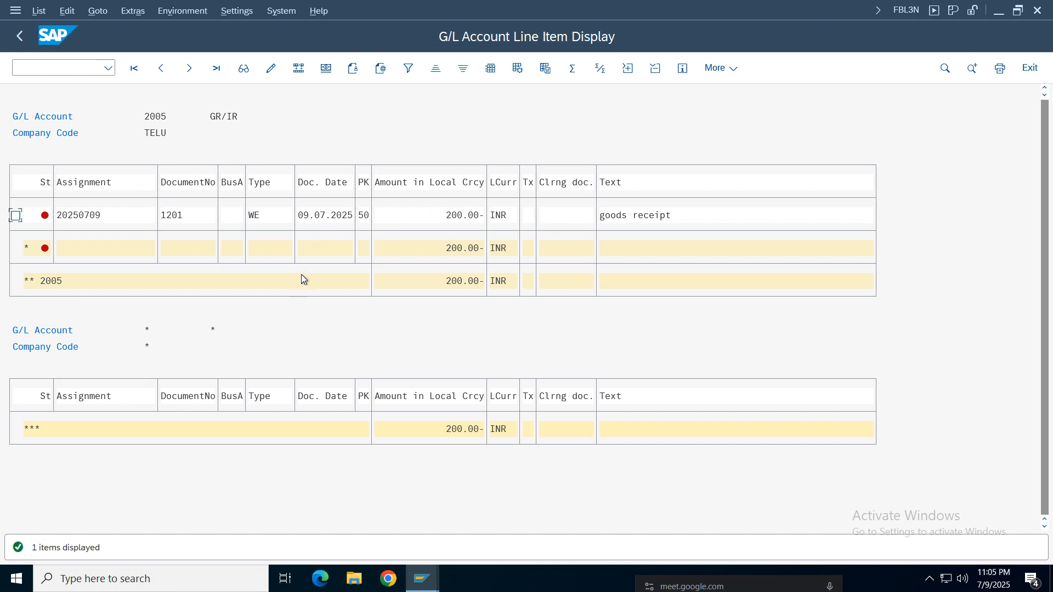
- Switch to the purchase order session, leave the display and reopen the order with transaction ME23N
{"action": "left_click", "coordinate": [422, 579]}
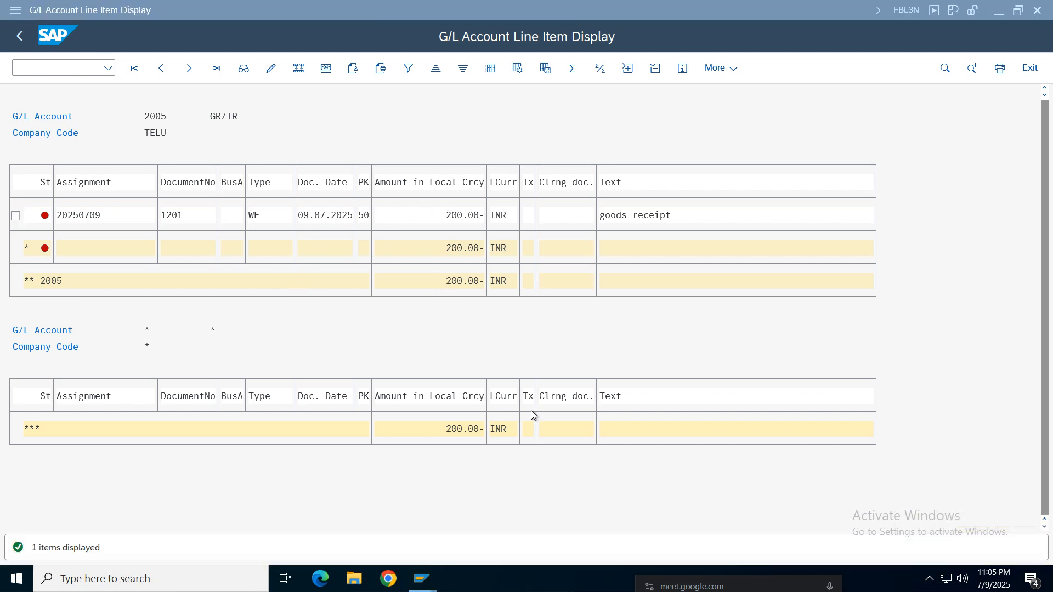
{"action": "left_click", "coordinate": [422, 579]}
{"action": "mouse_move", "coordinate": [340, 533]}
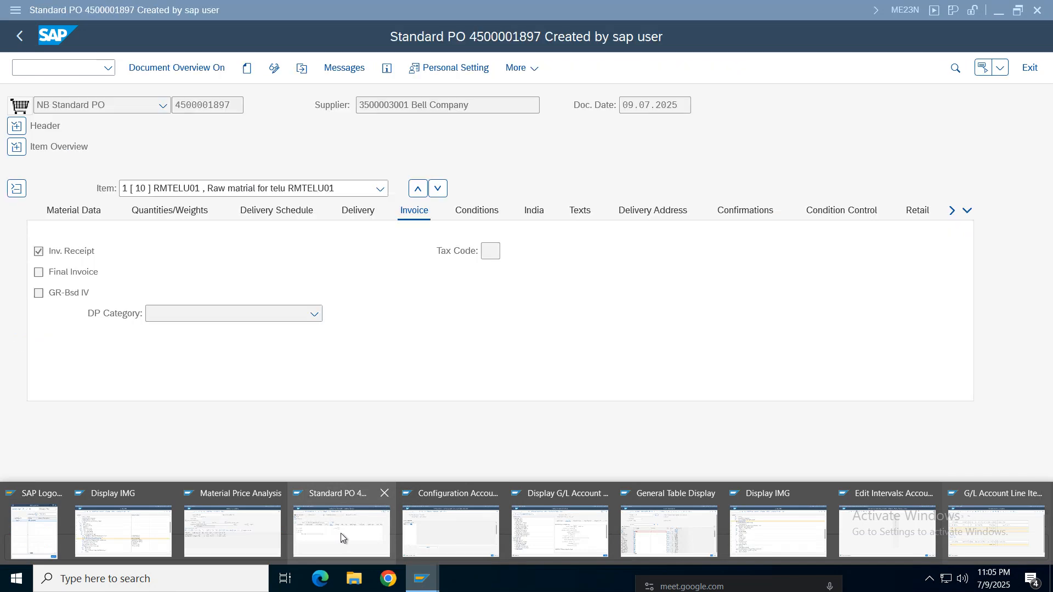
{"action": "left_click", "coordinate": [346, 530]}
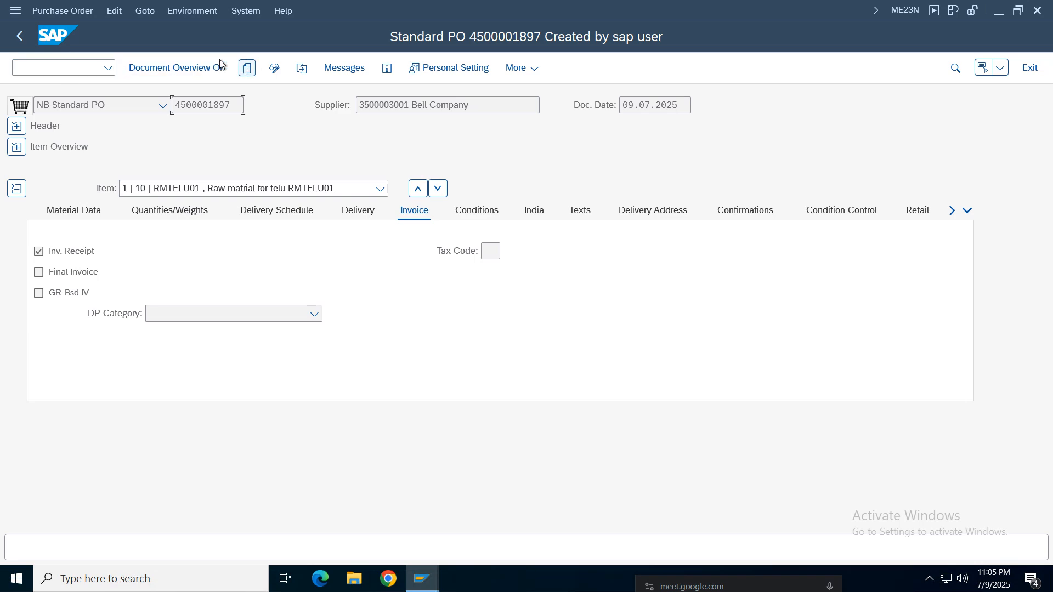
{"action": "left_click", "coordinate": [20, 38]}
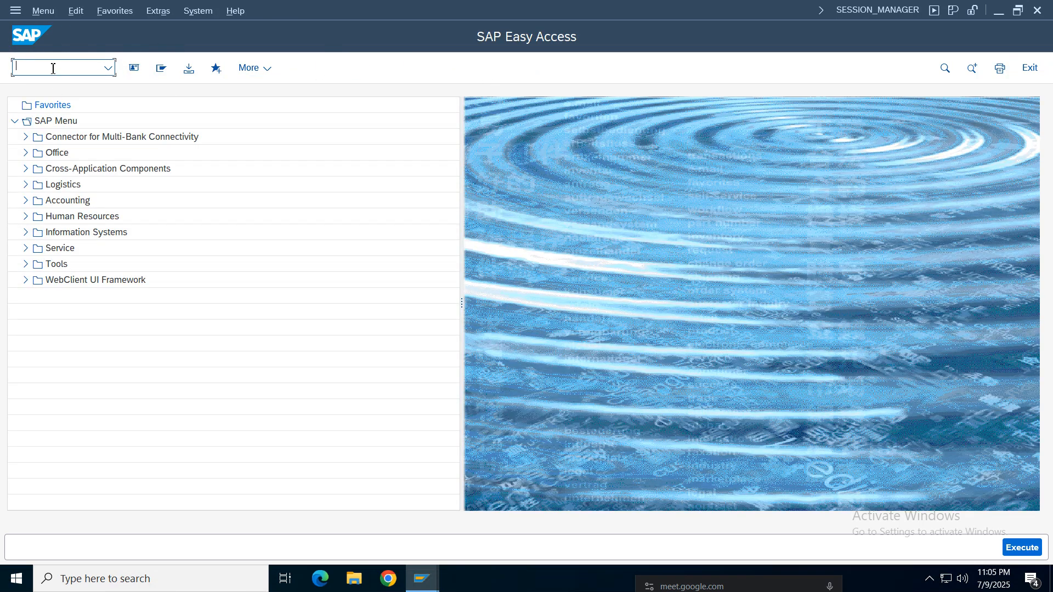
{"action": "type", "text": "me23n"}
{"action": "key", "text": "Return"}
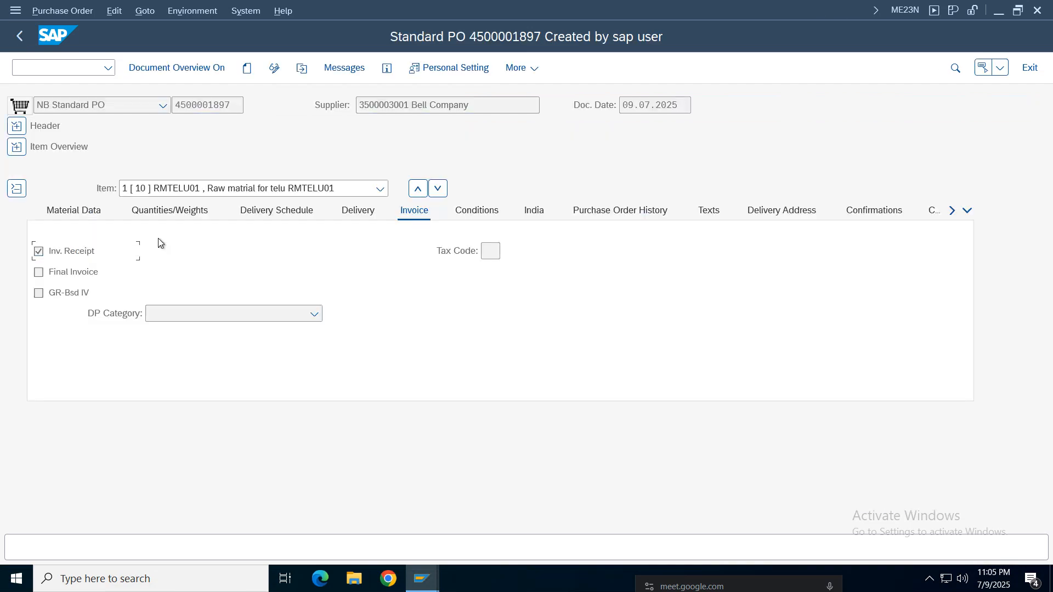
- Examine the RMTELU01 item's purchase order history for the goods receipt's material document, quantity and local currency amount
{"action": "left_click", "coordinate": [642, 214]}
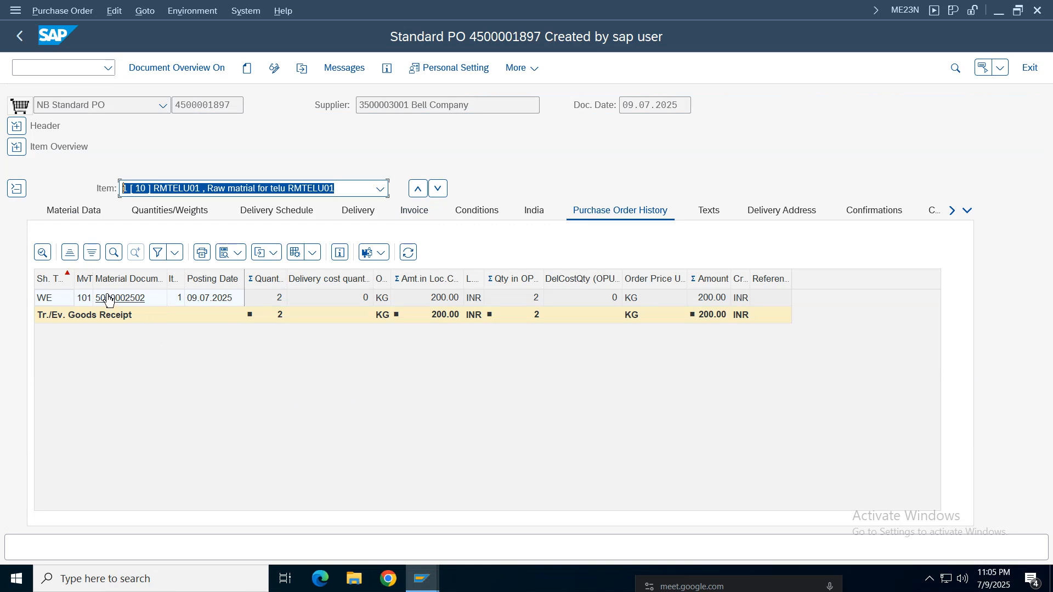
{"action": "left_click_drag", "start_coordinate": [93, 278], "coordinate": [102, 311]}
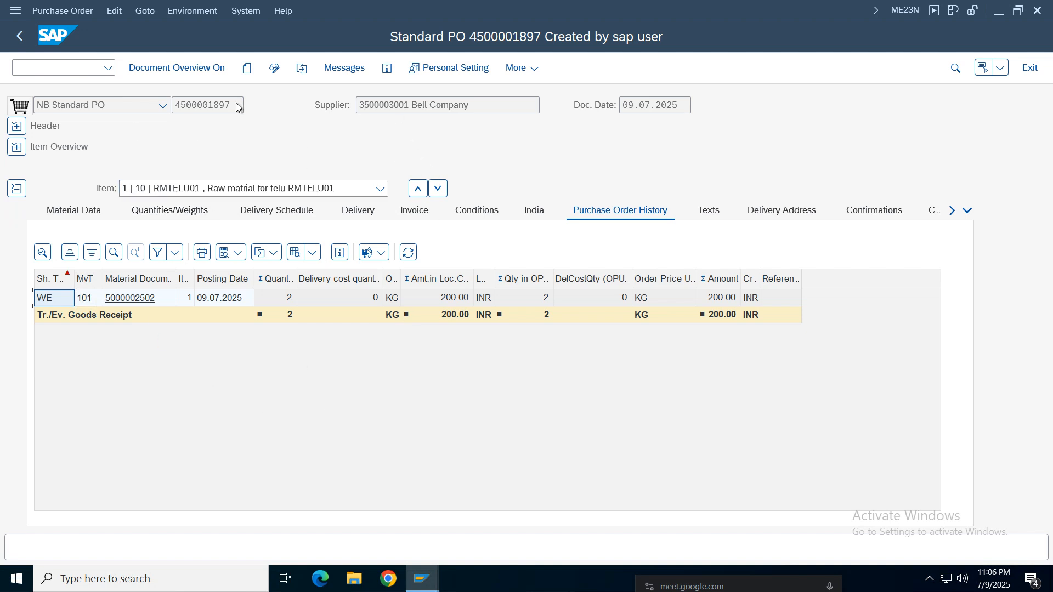
{"action": "left_click", "coordinate": [207, 105]}
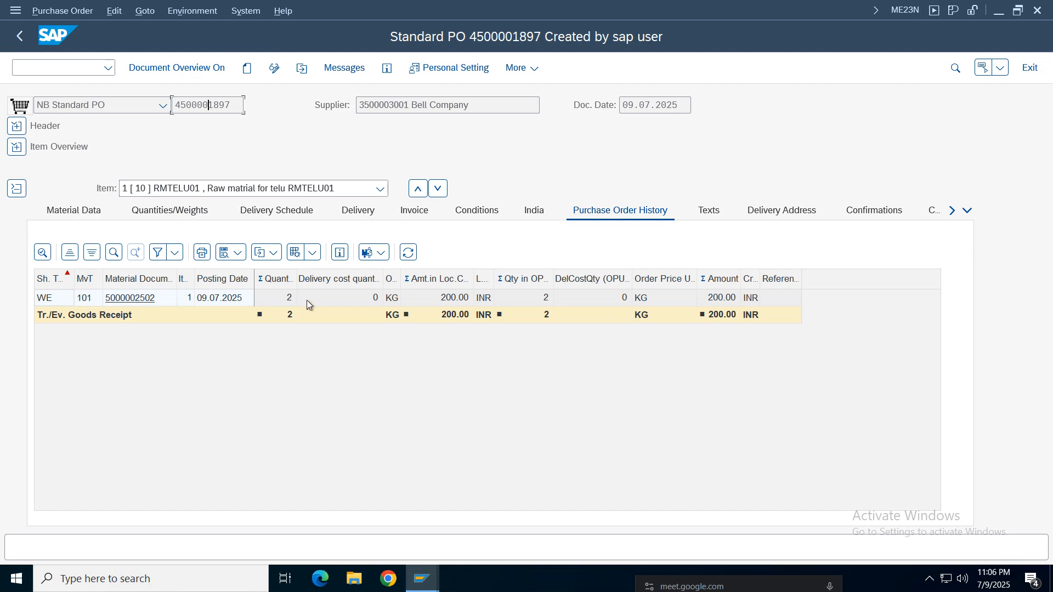
{"action": "left_click", "coordinate": [284, 298]}
{"action": "left_click", "coordinate": [445, 305]}
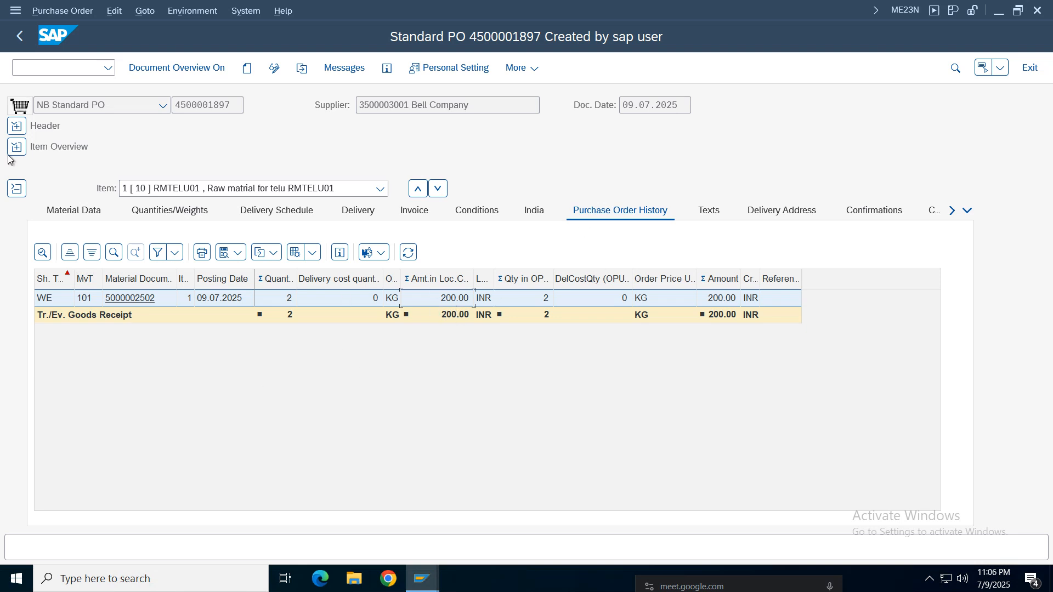
- Close the Material Price Analysis, General Table Display, Edit Intervals and first Display IMG session windows
{"action": "left_click", "coordinate": [437, 588]}
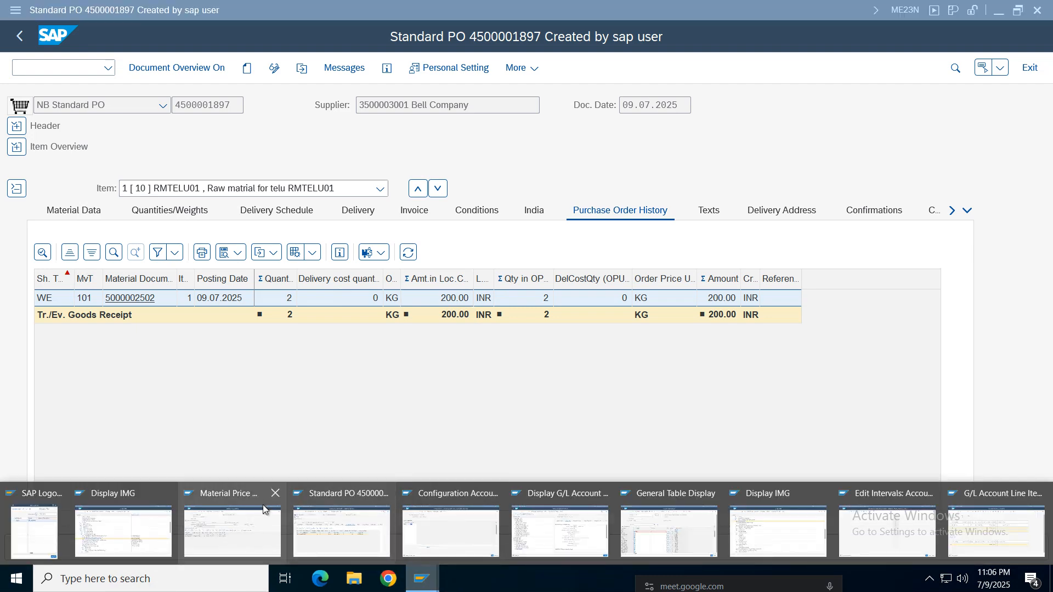
{"action": "left_click", "coordinate": [276, 493]}
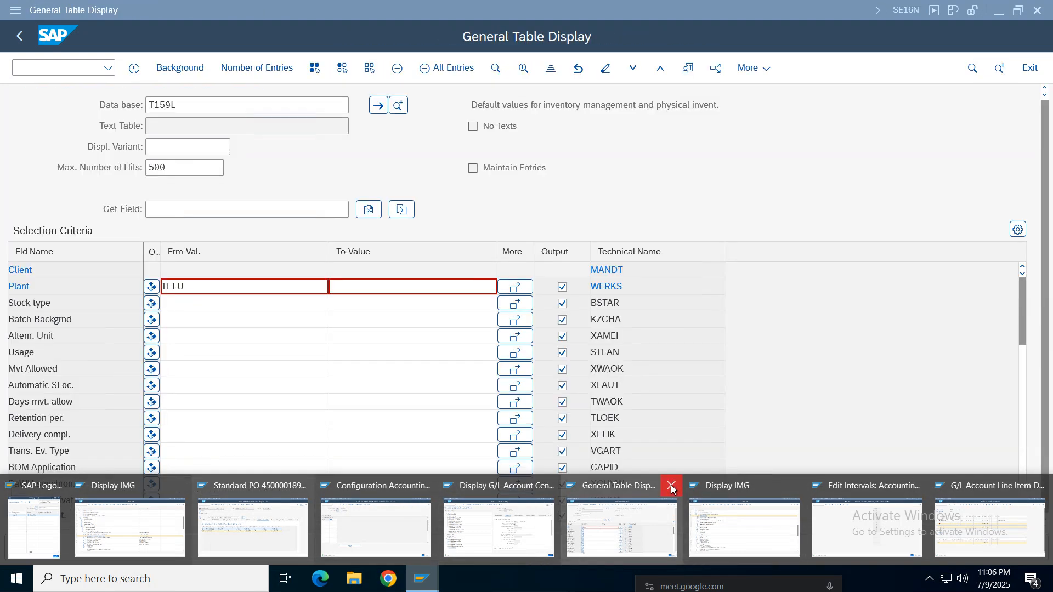
{"action": "left_click", "coordinate": [672, 487]}
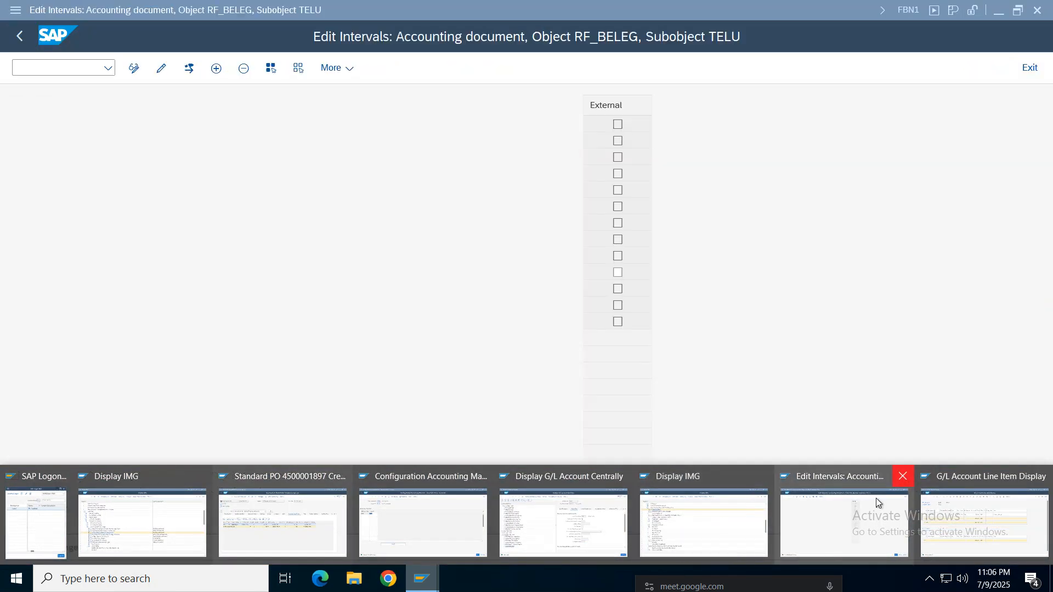
{"action": "left_click", "coordinate": [903, 476]}
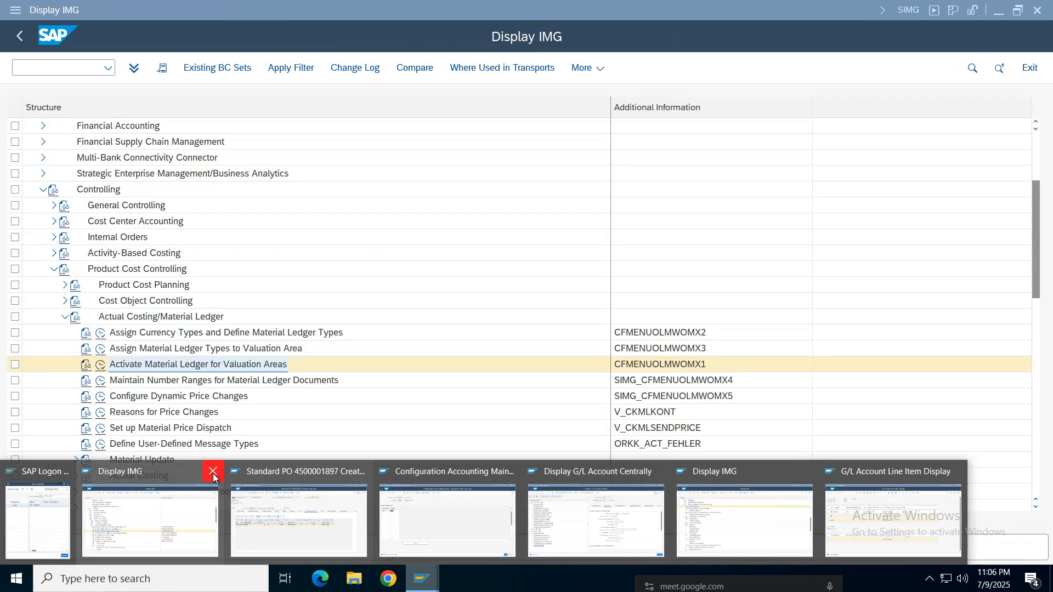
{"action": "left_click", "coordinate": [214, 471]}
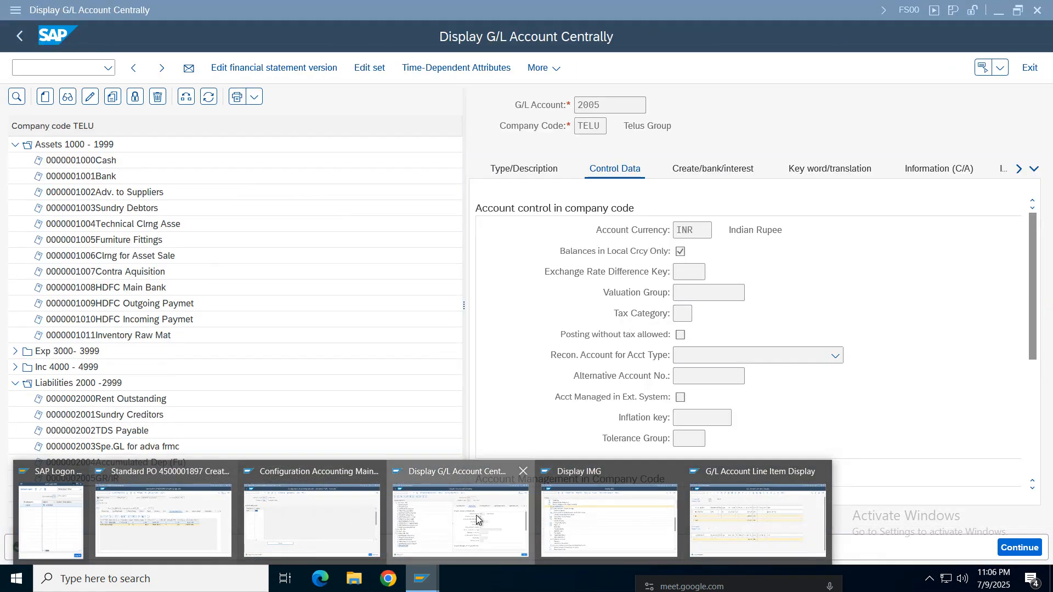
- Start the incoming invoice transaction MIRO in a new session from the automatic posting accounts window
{"action": "left_click", "coordinate": [461, 521]}
{"action": "left_click", "coordinate": [422, 579]}
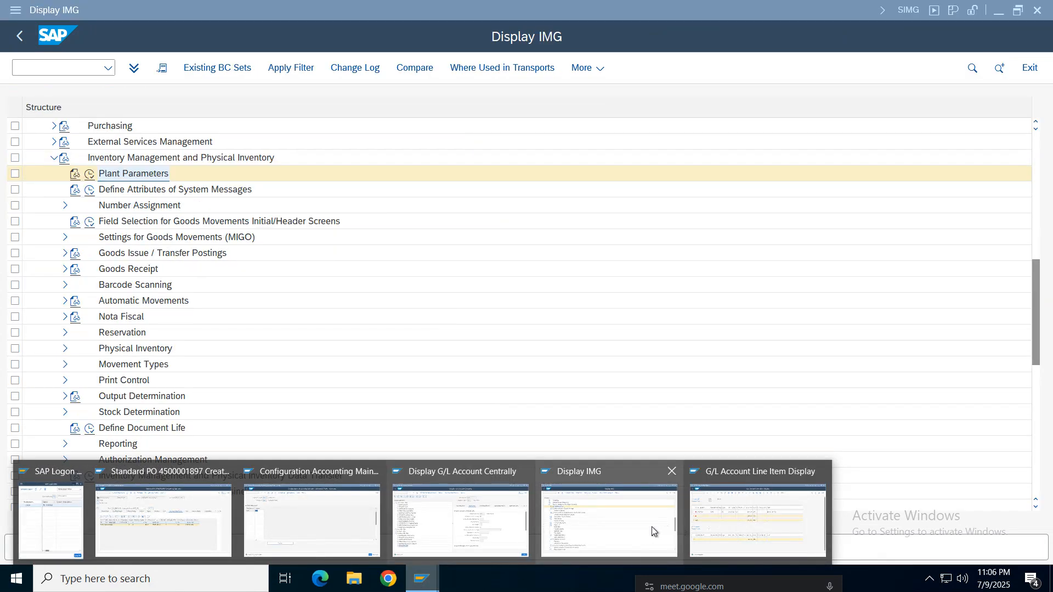
{"action": "mouse_move", "coordinate": [334, 515]}
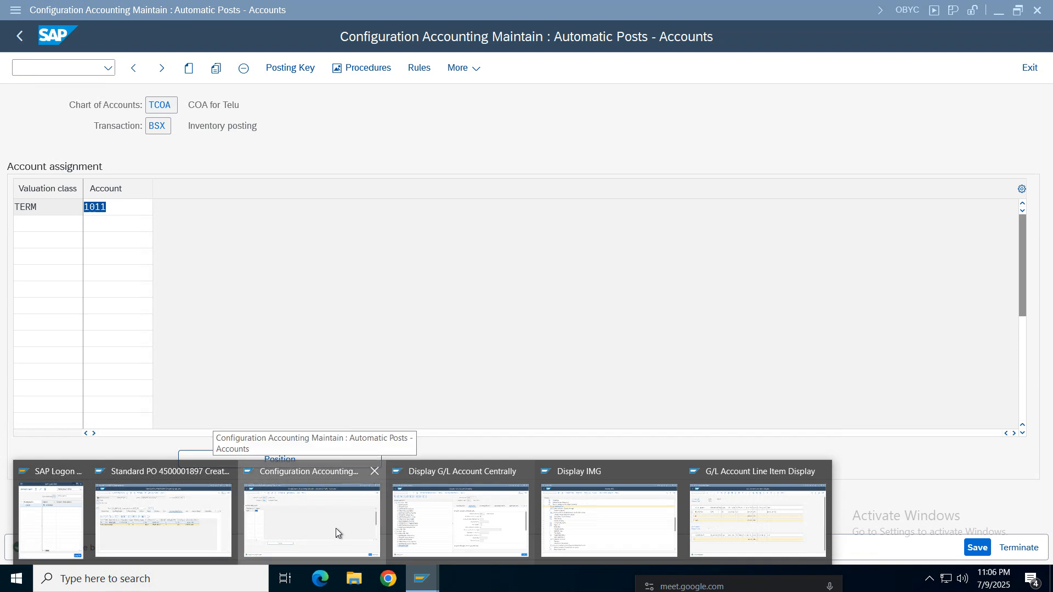
{"action": "left_click", "coordinate": [336, 529]}
{"action": "left_click", "coordinate": [62, 66]}
{"action": "type", "text": "/"}
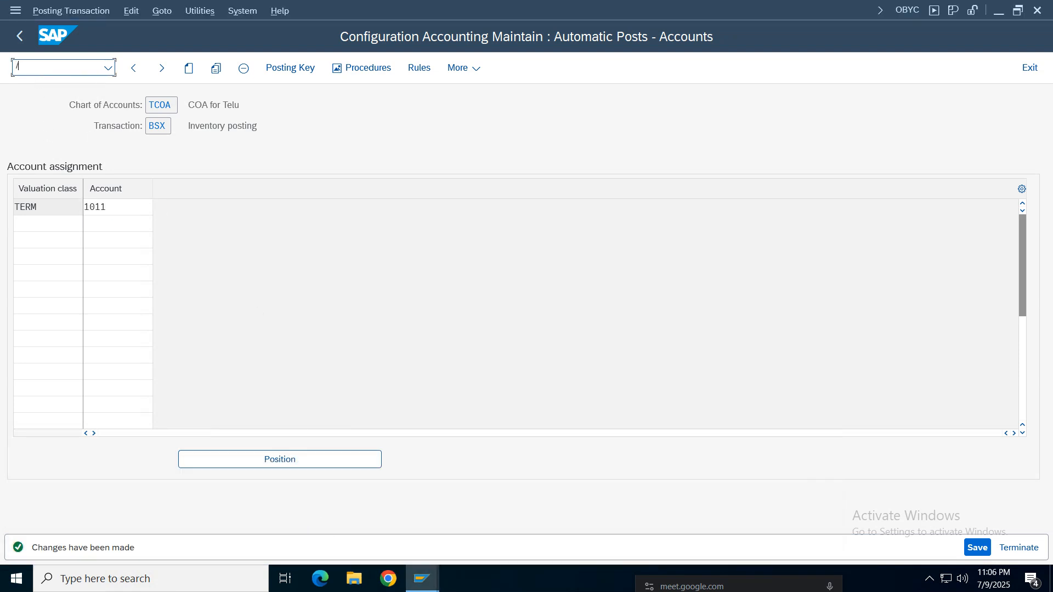
{"action": "type", "text": "omiro"}
{"action": "key", "text": "Return"}
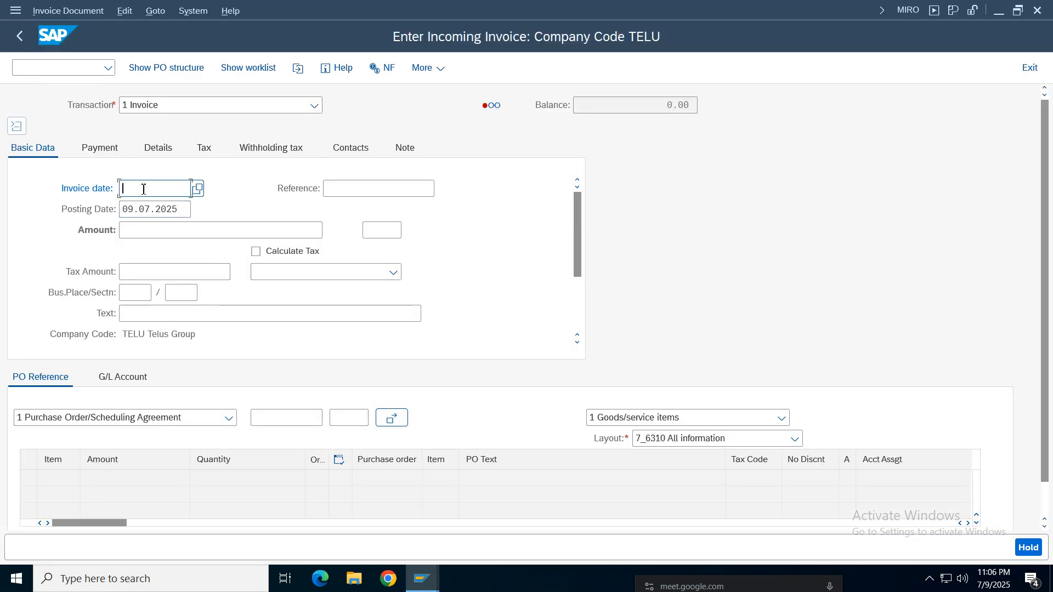
- Set the invoice date to 09.07.2025 and the amount to 200, checking against the GR/IR line items
{"action": "left_click_drag", "start_coordinate": [179, 209], "coordinate": [52, 206]}
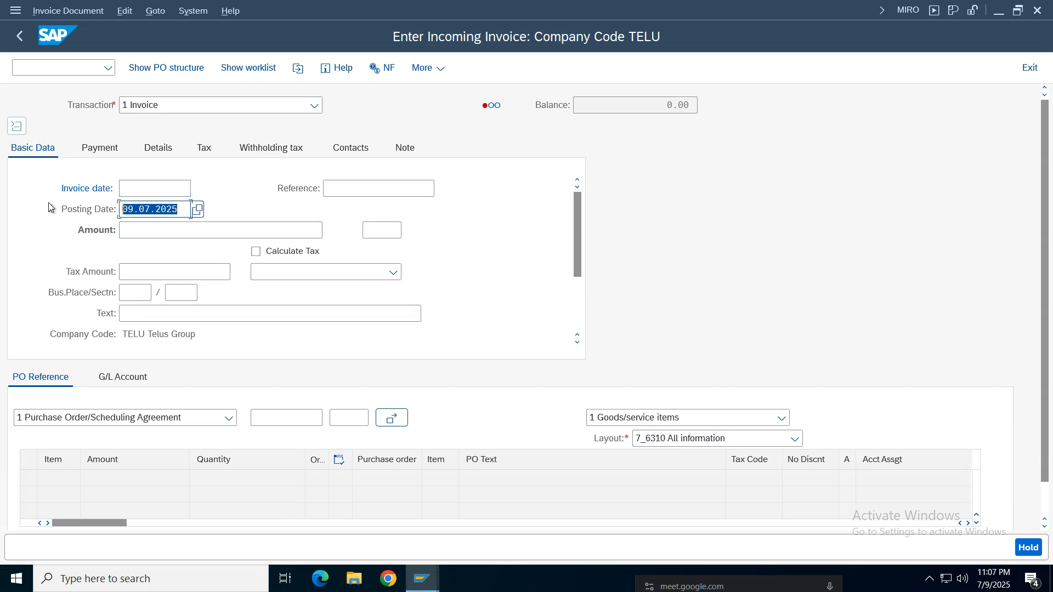
{"action": "key", "text": "ctrl+c"}
{"action": "key", "text": "shift+Tab"}
{"action": "key", "text": "ctrl+v"}
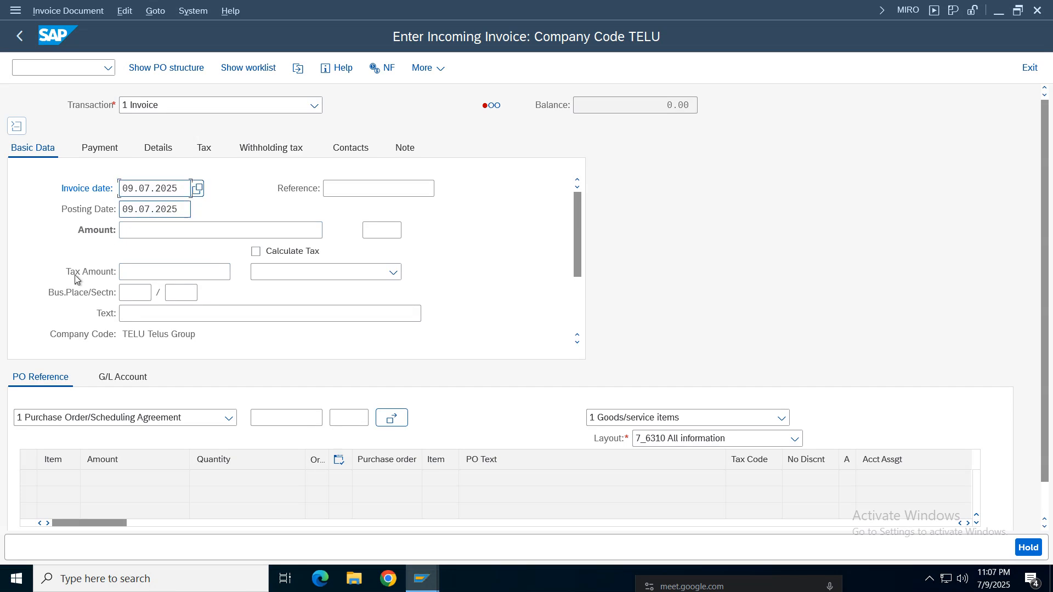
{"action": "left_click", "coordinate": [145, 231]}
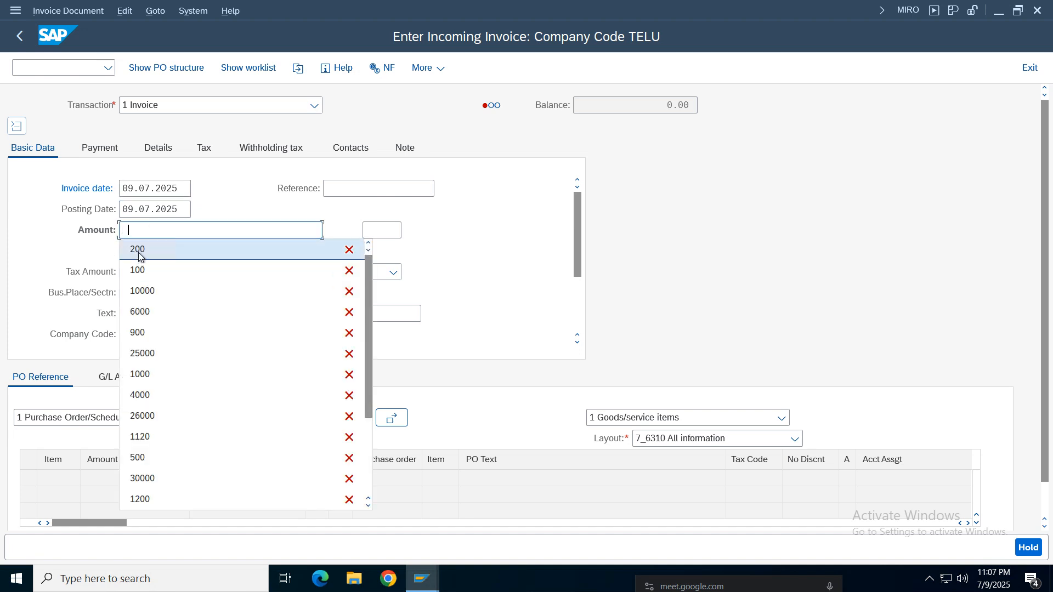
{"action": "left_click", "coordinate": [139, 229]}
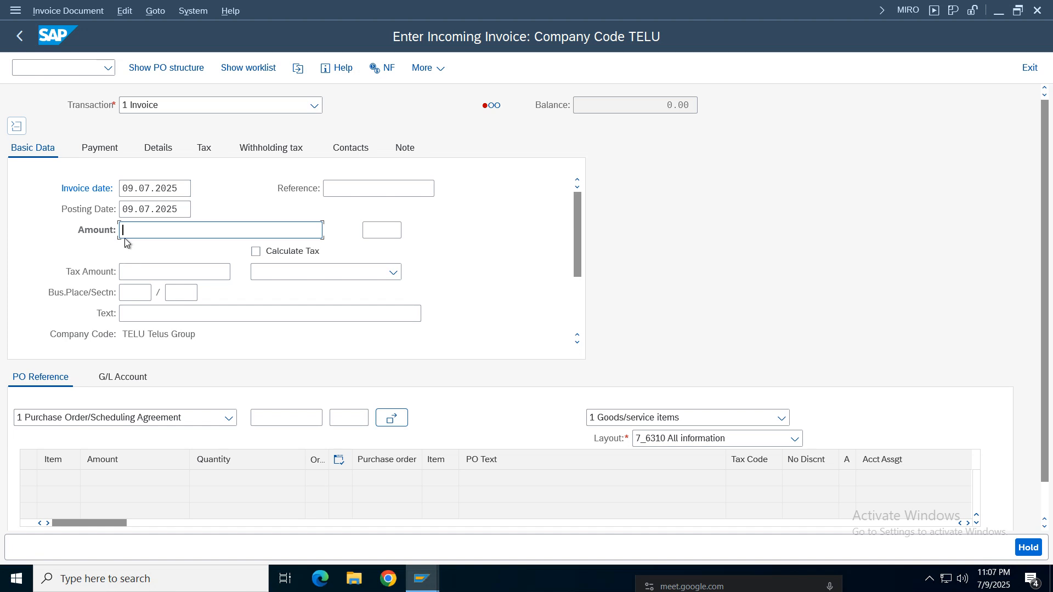
{"action": "type", "text": "200"}
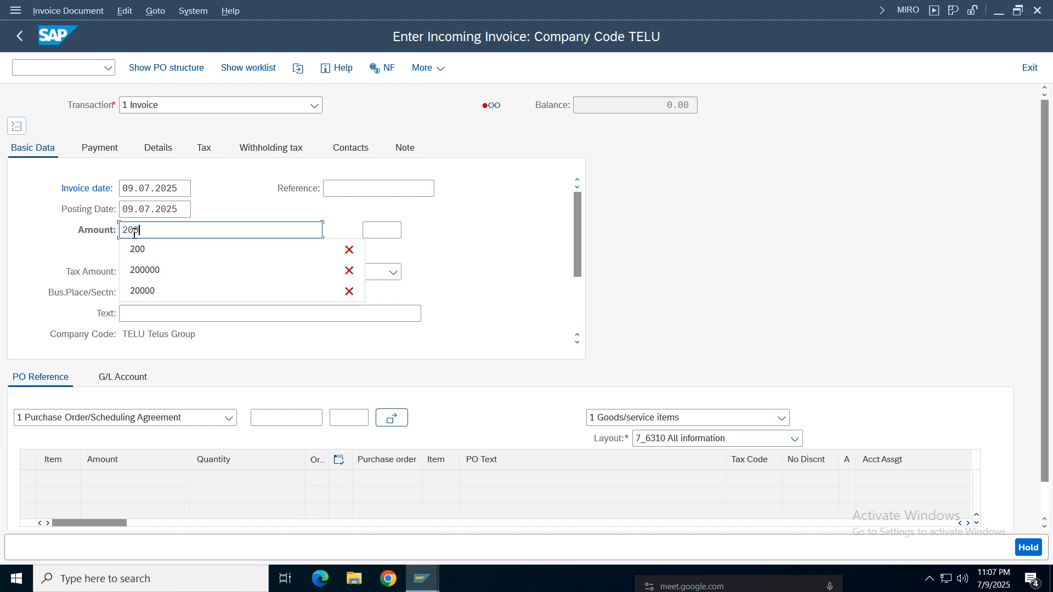
{"action": "mouse_move", "coordinate": [431, 582]}
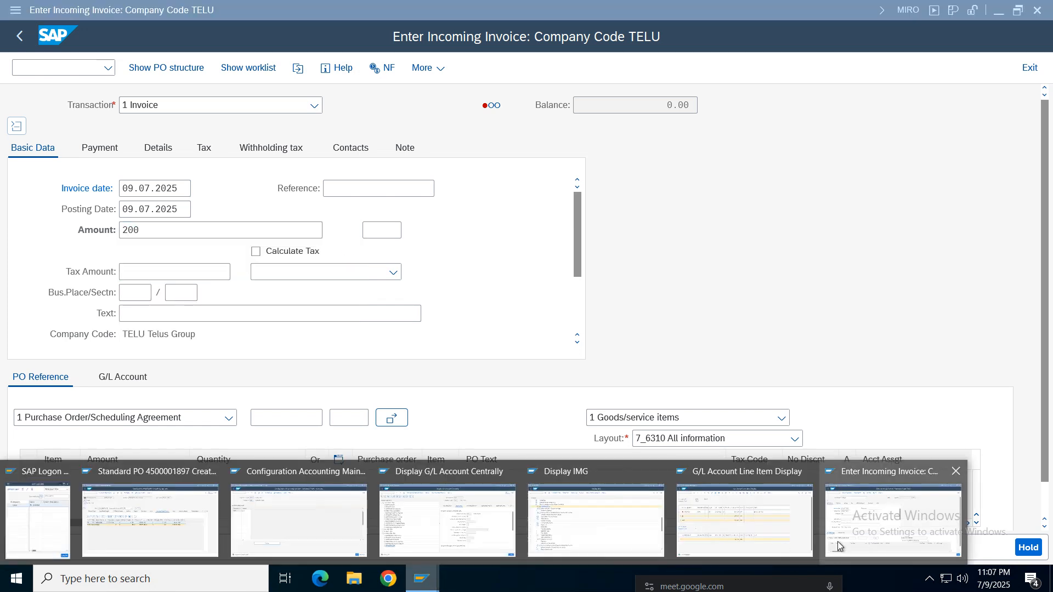
{"action": "left_click", "coordinate": [752, 536]}
{"action": "key", "text": "alt+Tab"}
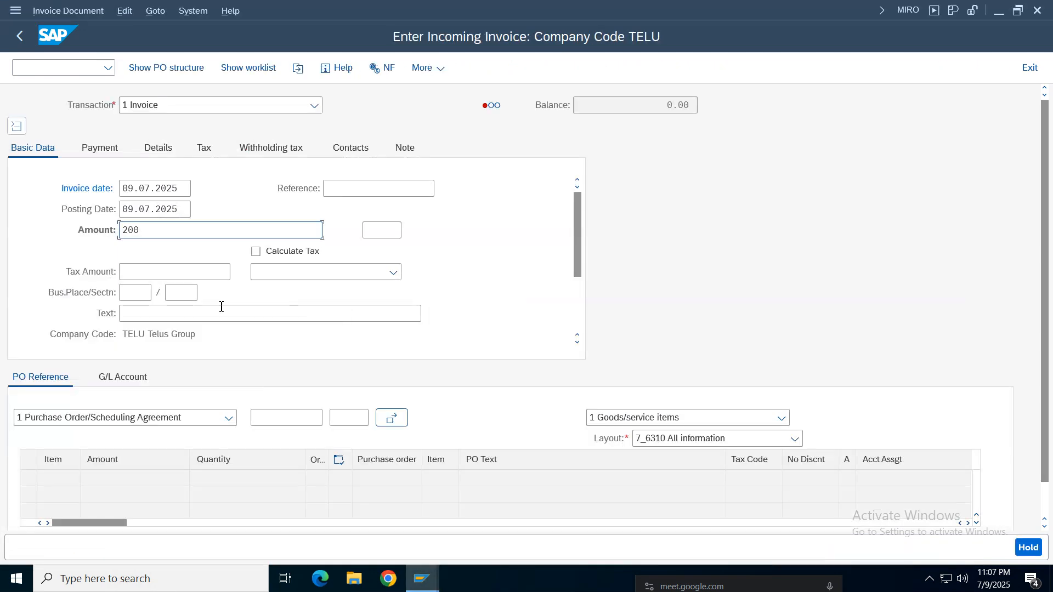
- Enter "inv" as both the invoice's reference and its text
{"action": "left_click", "coordinate": [356, 193]}
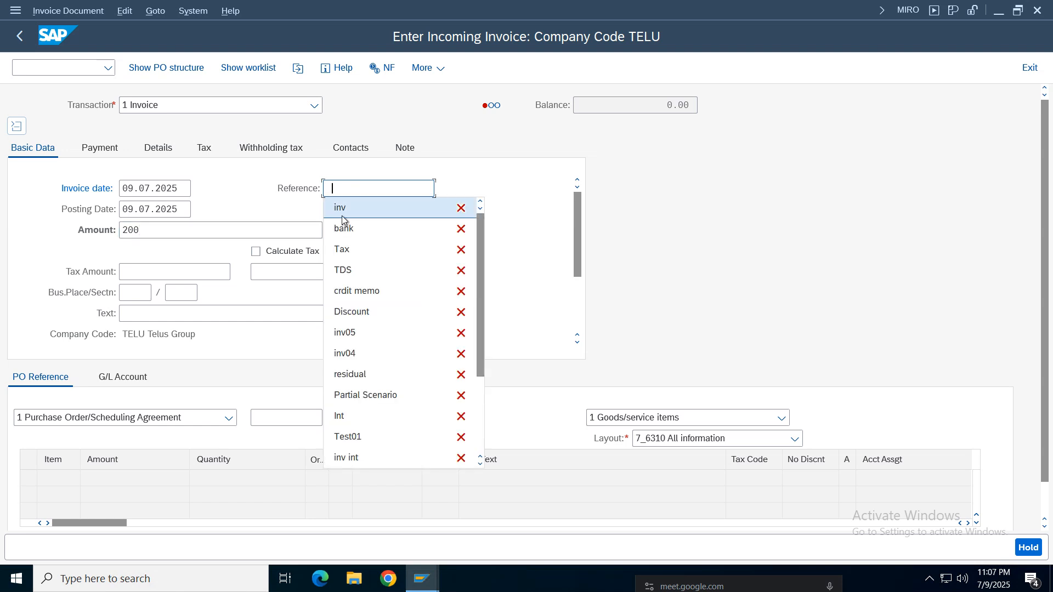
{"action": "left_click", "coordinate": [344, 209]}
{"action": "left_click", "coordinate": [153, 312]}
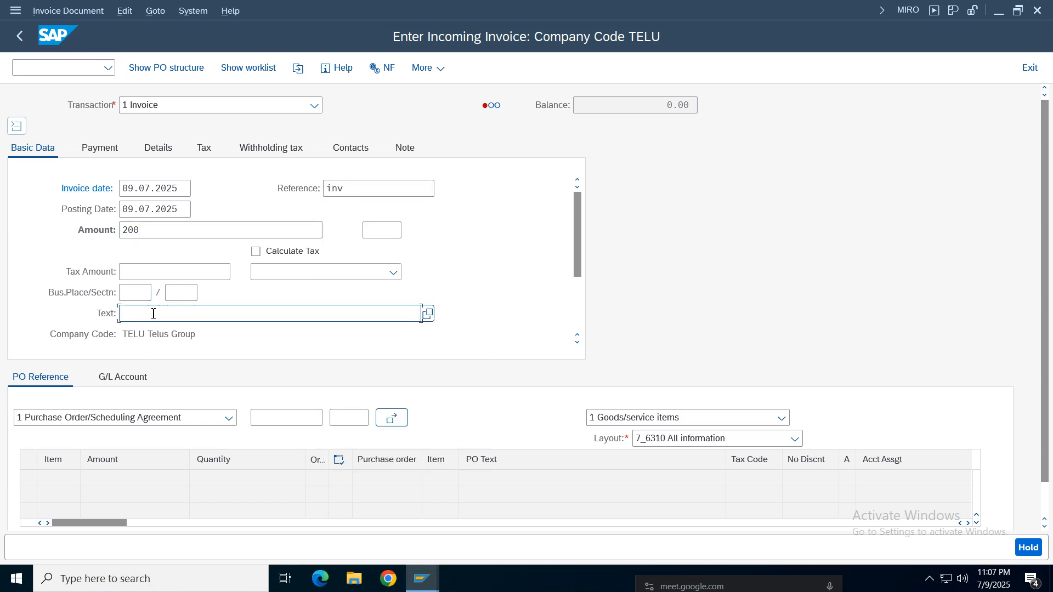
{"action": "left_click", "coordinate": [151, 72]}
- Open the goods receipt line item in the GR/IR display and copy its purchasing document number for the invoice
{"action": "left_click", "coordinate": [263, 424]}
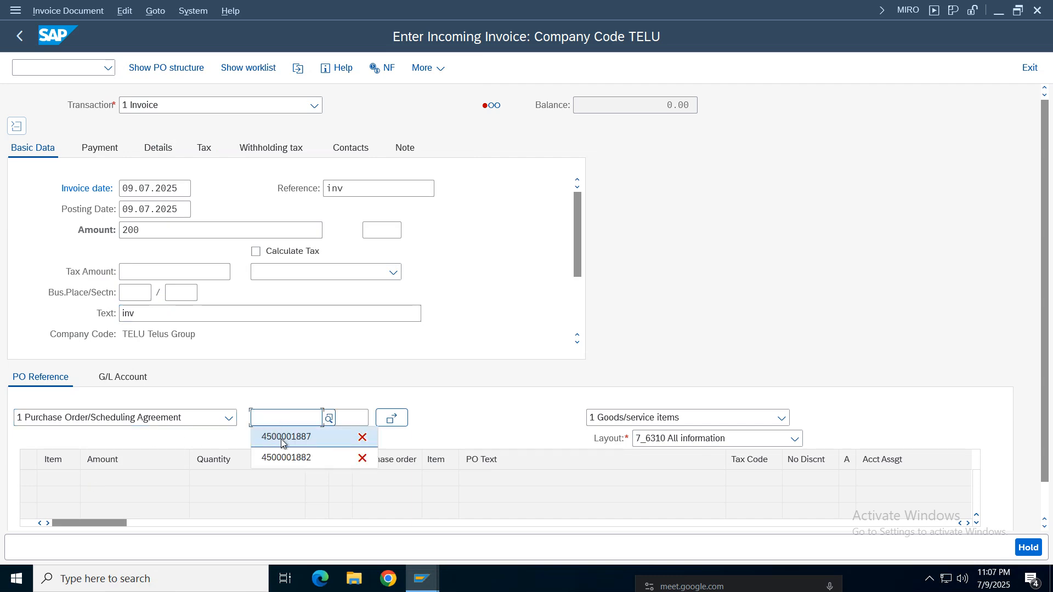
{"action": "left_click", "coordinate": [280, 417]}
{"action": "mouse_move", "coordinate": [421, 579]}
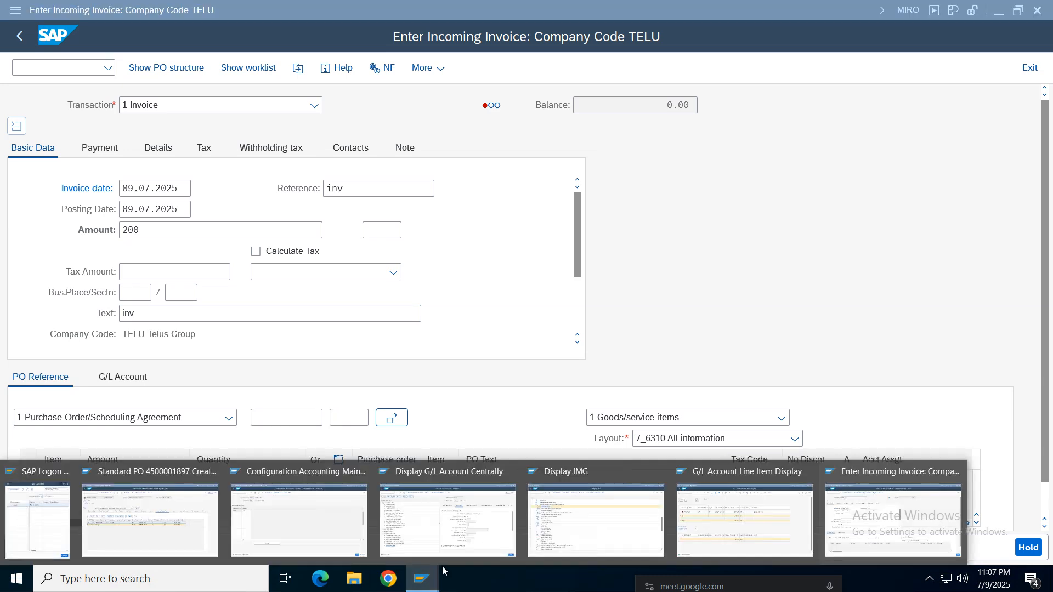
{"action": "left_click", "coordinate": [743, 507]}
{"action": "left_click", "coordinate": [175, 216]}
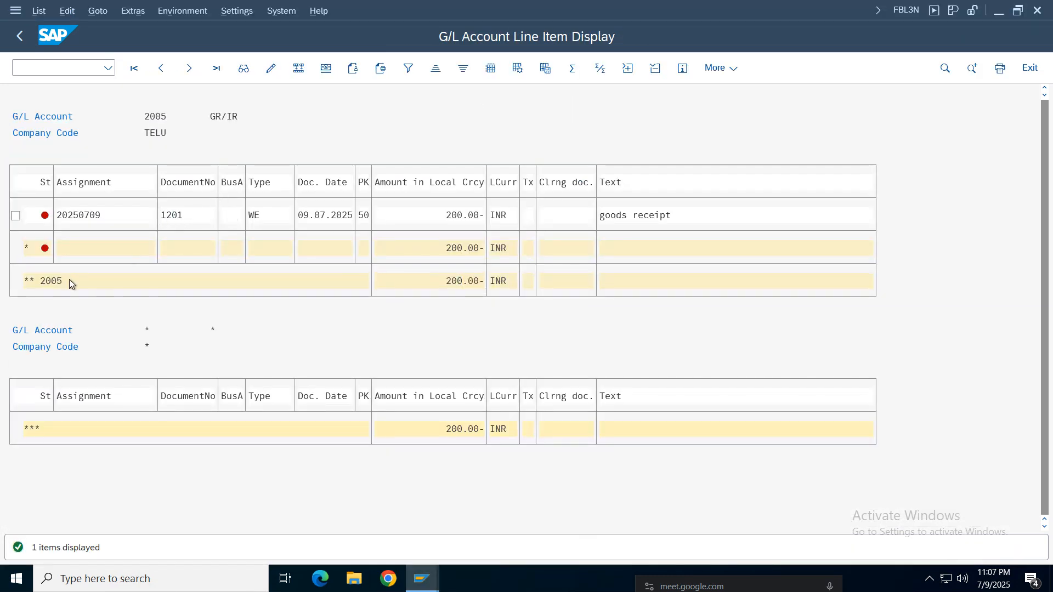
{"action": "key", "text": "F2"}
{"action": "left_click_drag", "start_coordinate": [182, 355], "coordinate": [72, 345]}
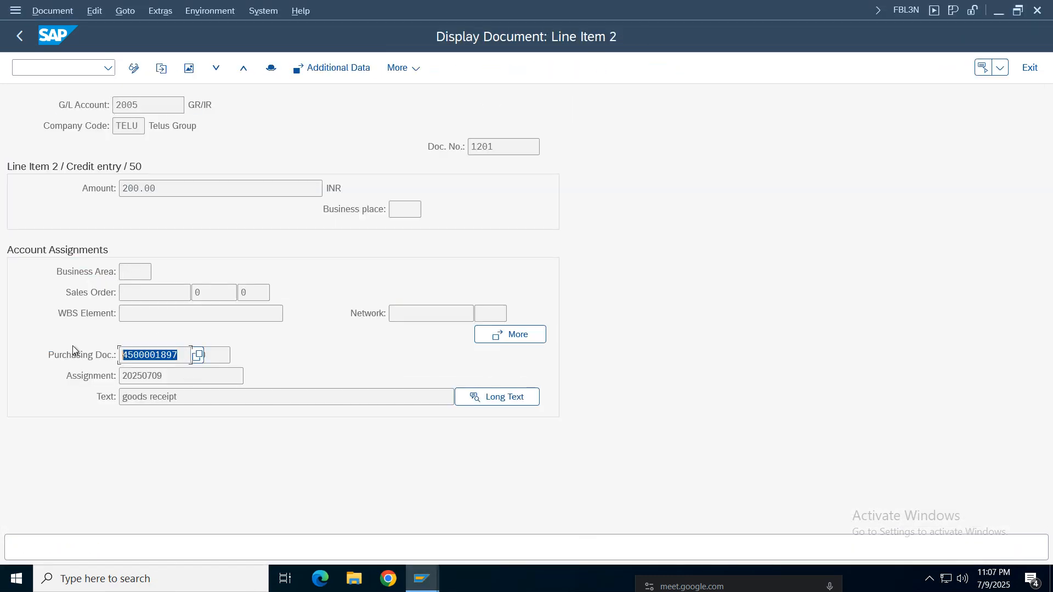
- Return to the incoming invoice and enter the copied purchase order number as its purchase order reference
{"action": "left_click", "coordinate": [422, 579]}
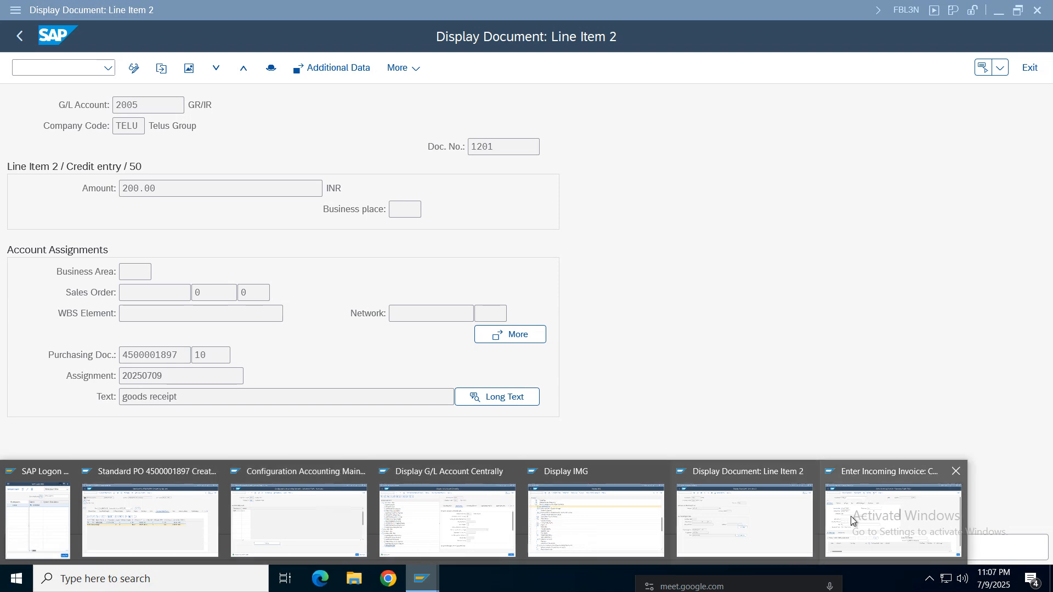
{"action": "left_click", "coordinate": [888, 521]}
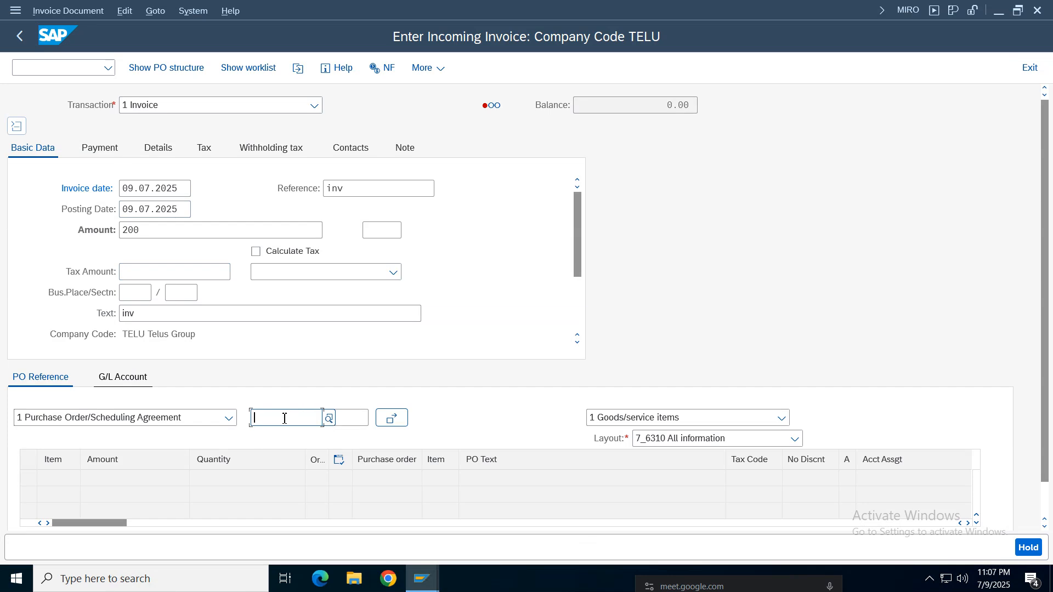
{"action": "key", "text": "ctrl+v"}
{"action": "key", "text": "Return"}
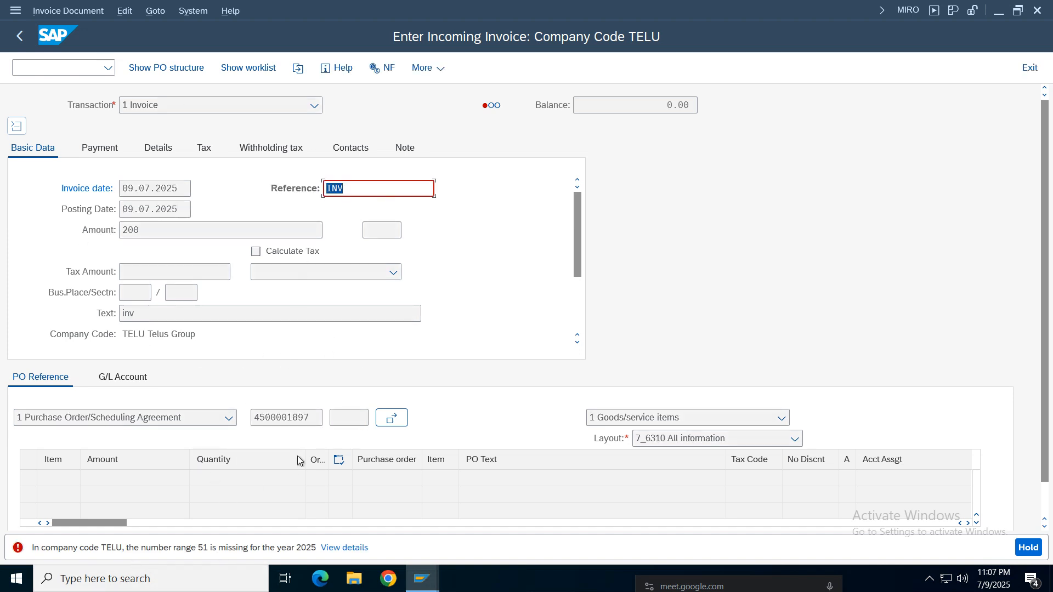
- Open the document types overview with transaction OBA7 in a new SAP window
{"action": "left_click", "coordinate": [422, 579]}
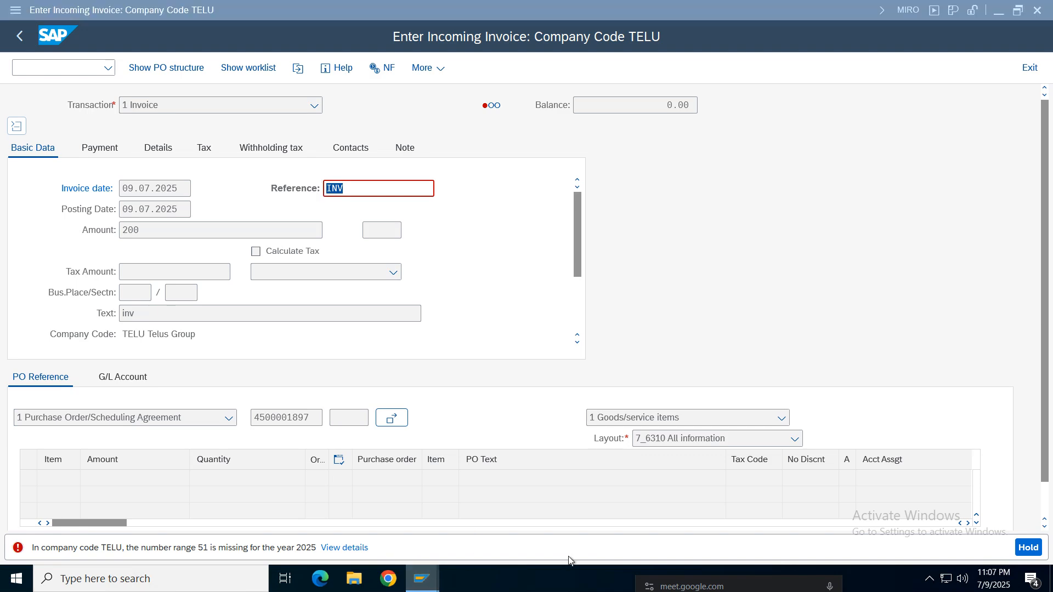
{"action": "left_click", "coordinate": [926, 495]}
{"action": "left_click", "coordinate": [15, 10]}
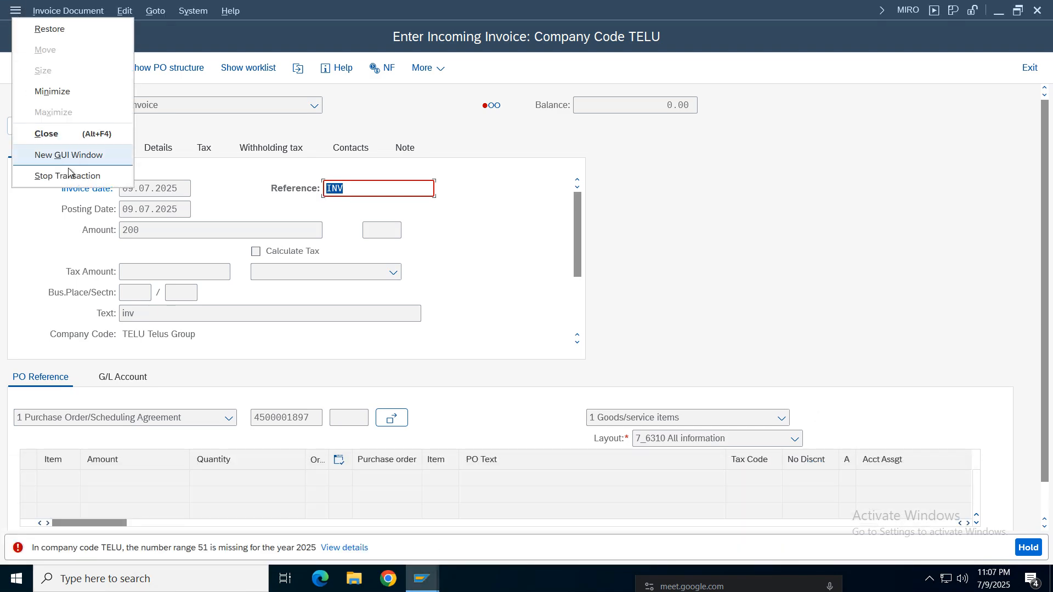
{"action": "left_click", "coordinate": [61, 154]}
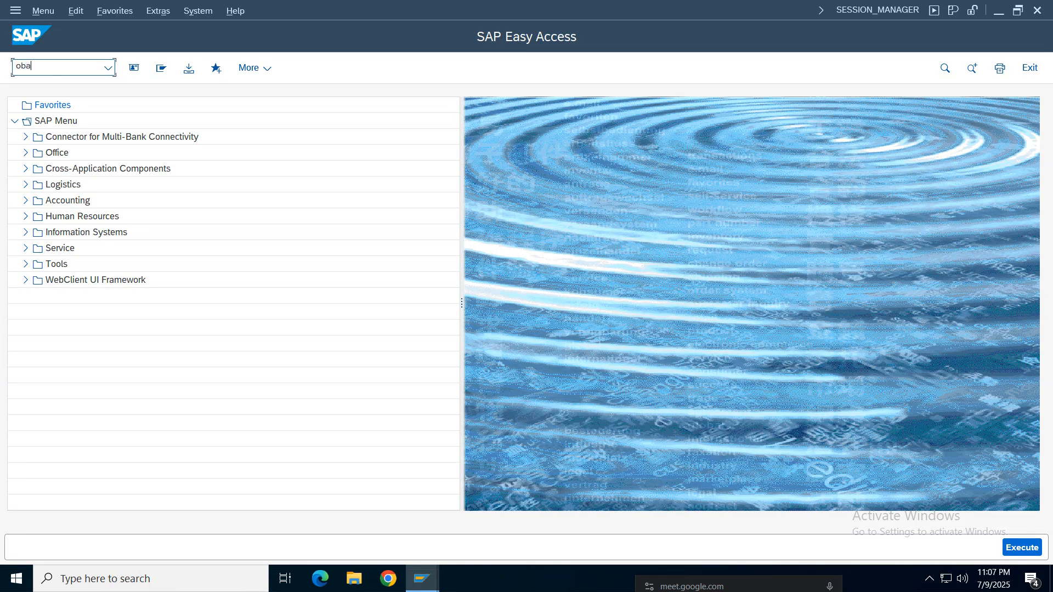
{"action": "key", "text": "Return"}
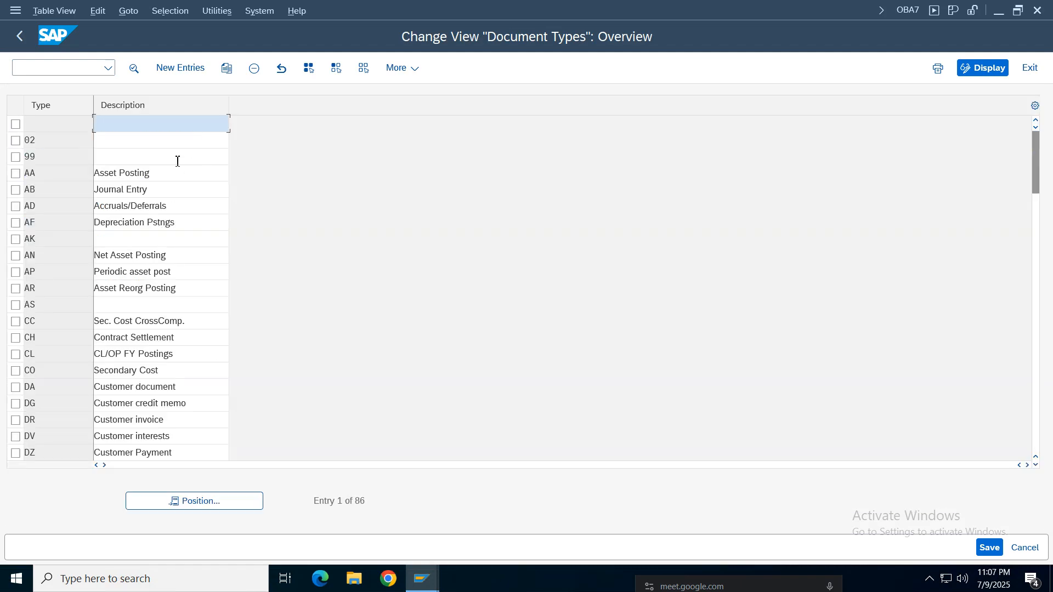
- Locate document type RE (Invoice - Gross) in the overview and open its details
{"action": "left_click", "coordinate": [224, 506]}
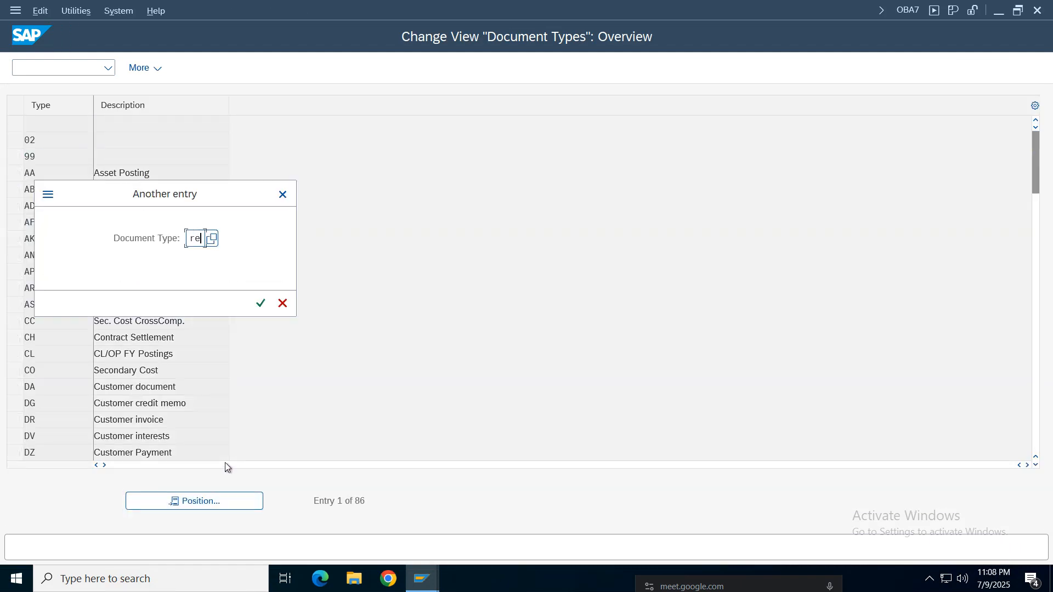
{"action": "type", "text": "re"}
{"action": "key", "text": "Return"}
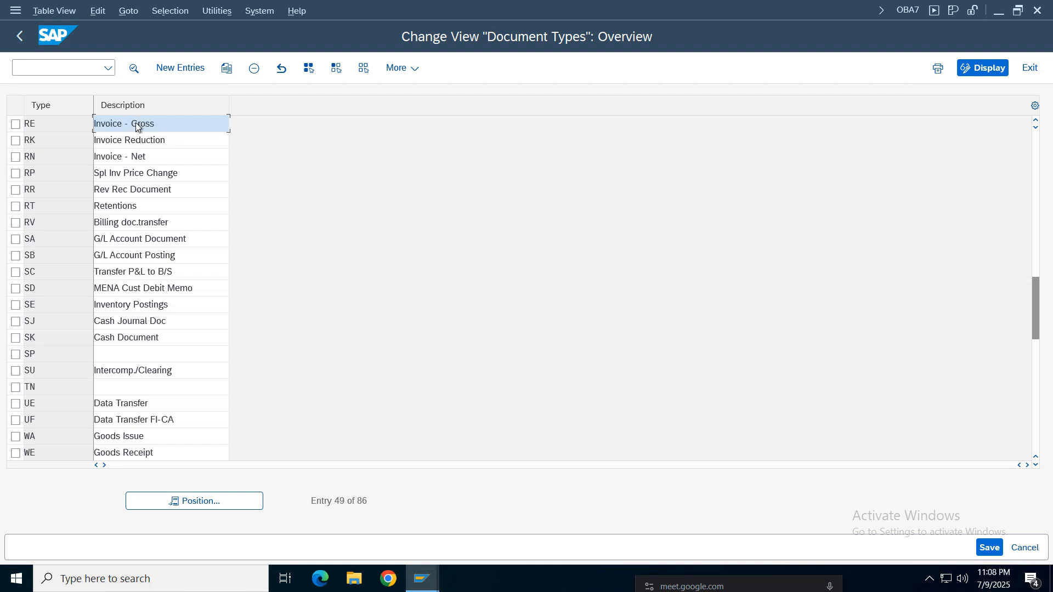
{"action": "double_click", "coordinate": [136, 123]}
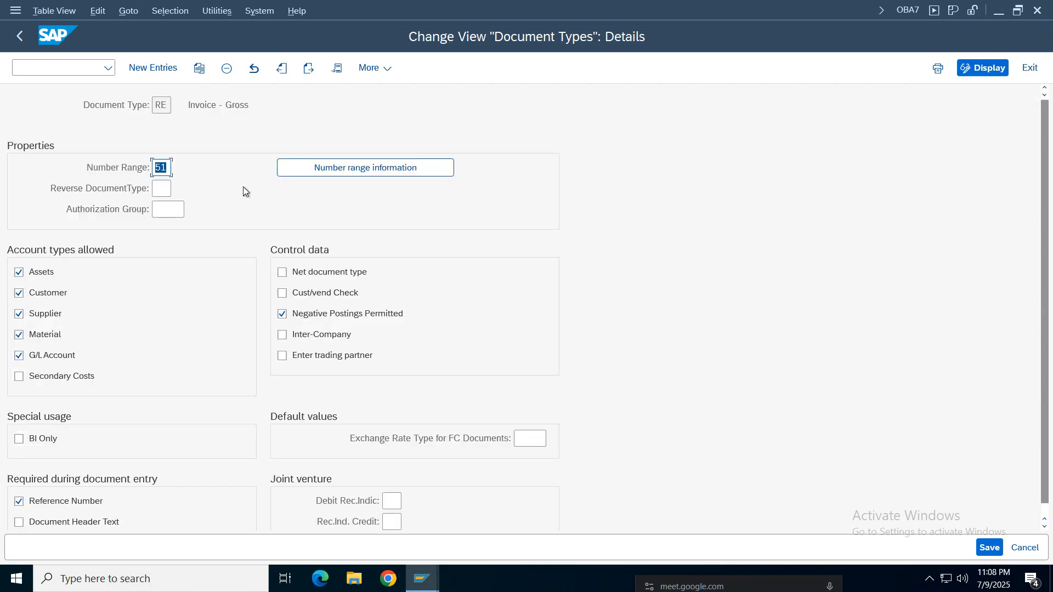
- Go to the number range information and open company code TELU's accounting document intervals for editing
{"action": "left_click", "coordinate": [440, 174]}
{"action": "type", "text": "TELU"}
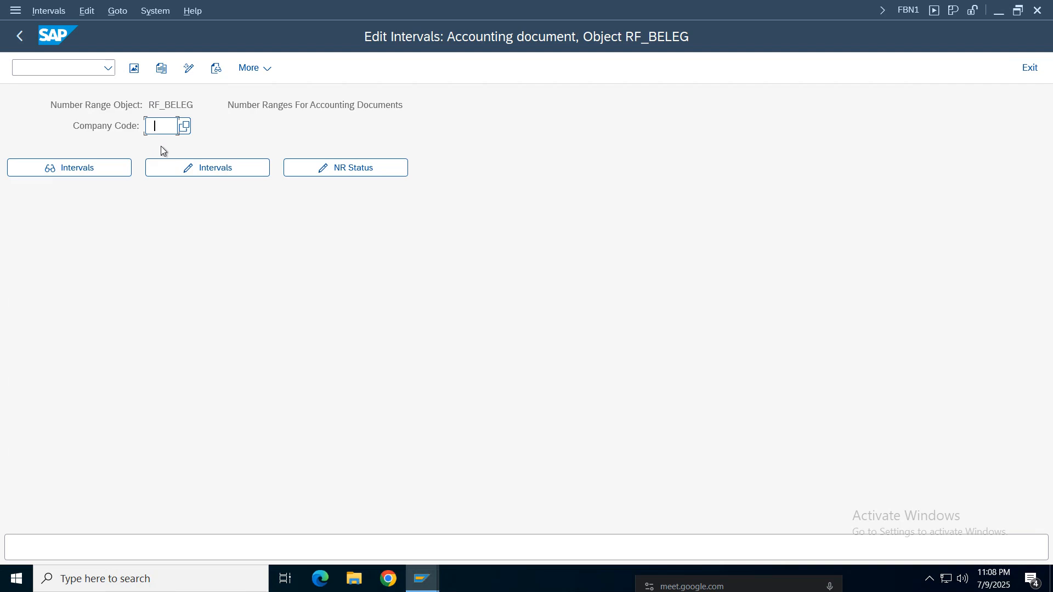
{"action": "left_click", "coordinate": [215, 168]}
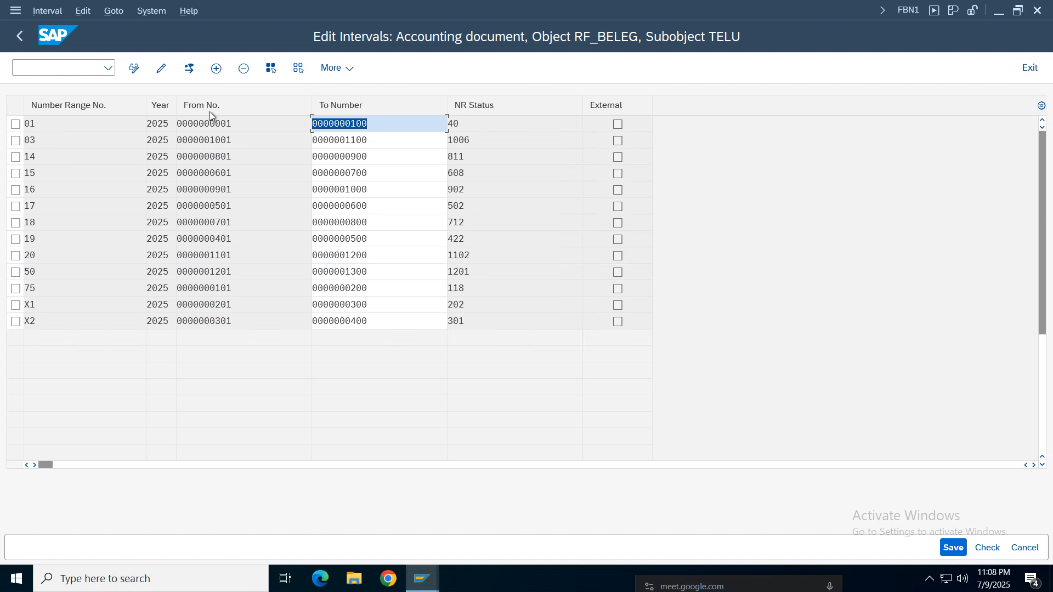
- Insert a new number range interval running from 301 to 1400
{"action": "left_click", "coordinate": [216, 68]}
{"action": "left_click", "coordinate": [373, 295]}
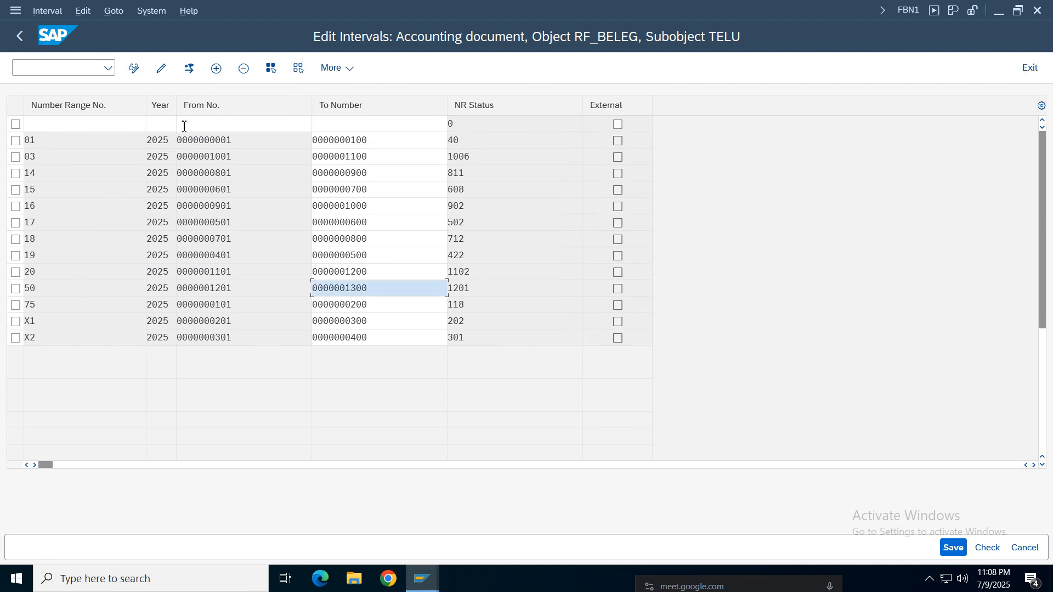
{"action": "left_click", "coordinate": [213, 129]}
{"action": "type", "text": "301"}
{"action": "key", "text": "Tab"}
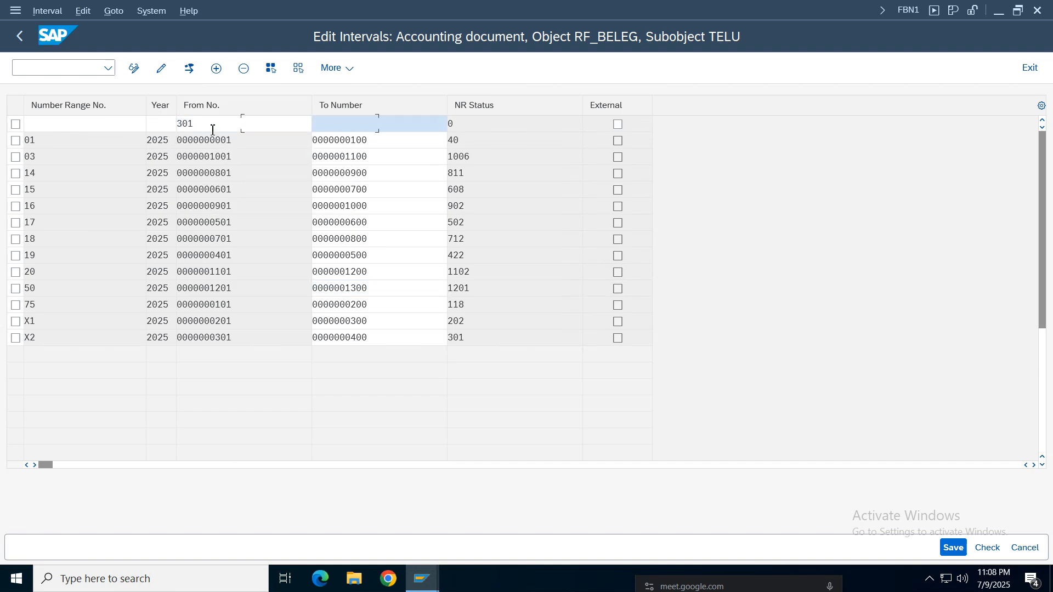
{"action": "type", "text": "1400"}
- Set the new interval's year to 2025 and its number range number to 51, and add it to the list
{"action": "left_click", "coordinate": [164, 122]}
{"action": "left_click", "coordinate": [160, 145]}
{"action": "left_click", "coordinate": [74, 126]}
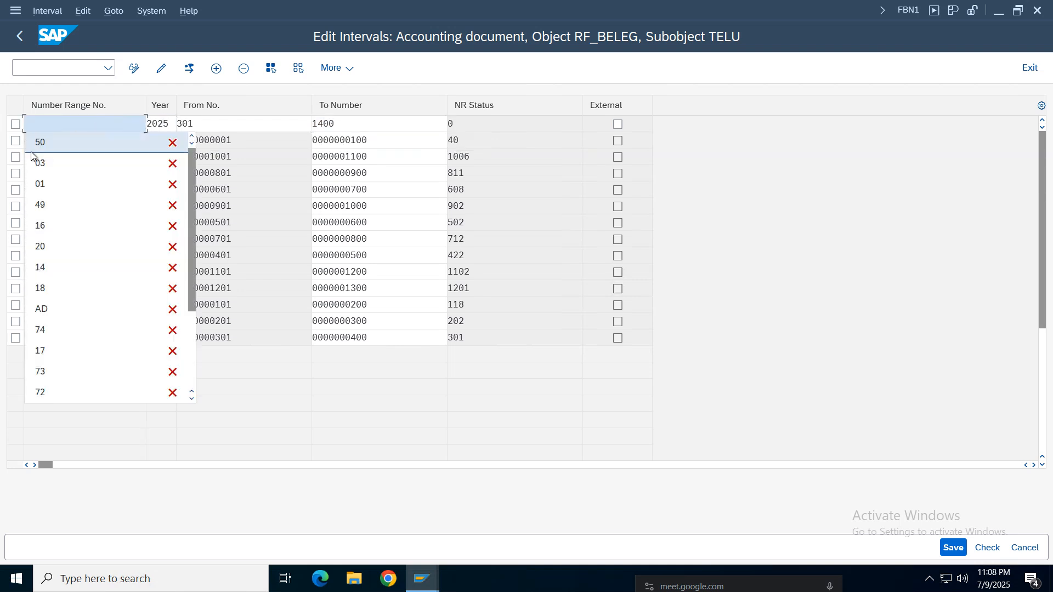
{"action": "left_click", "coordinate": [47, 148]}
{"action": "key", "text": "BackSpace"}
{"action": "type", "text": "1"}
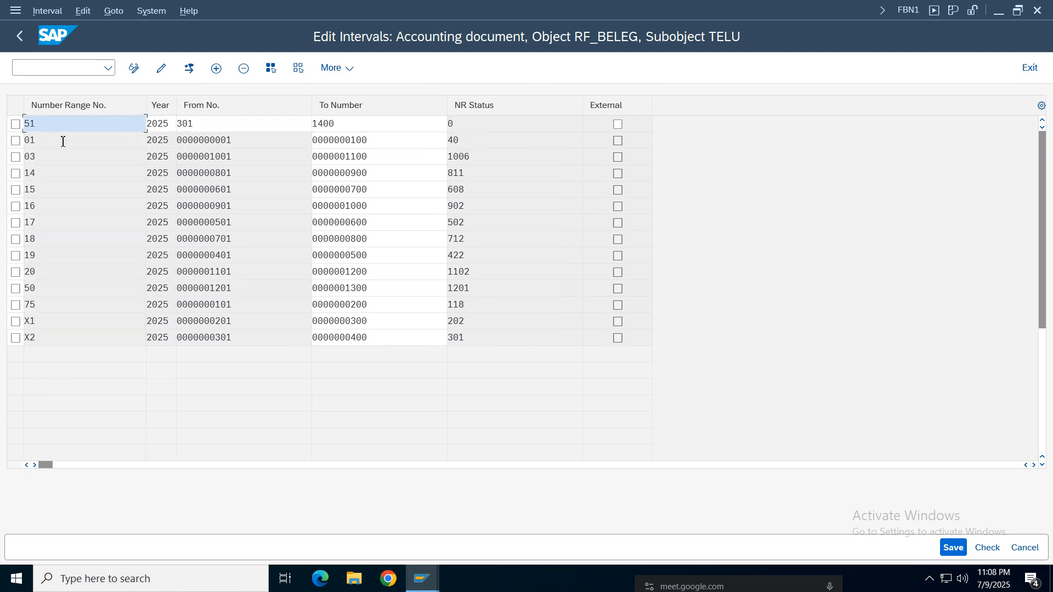
{"action": "key", "text": "Return"}
- Correct the start number of interval 51 to 1301, save the intervals and accept the transport notice
{"action": "key", "text": "ctrl+a"}
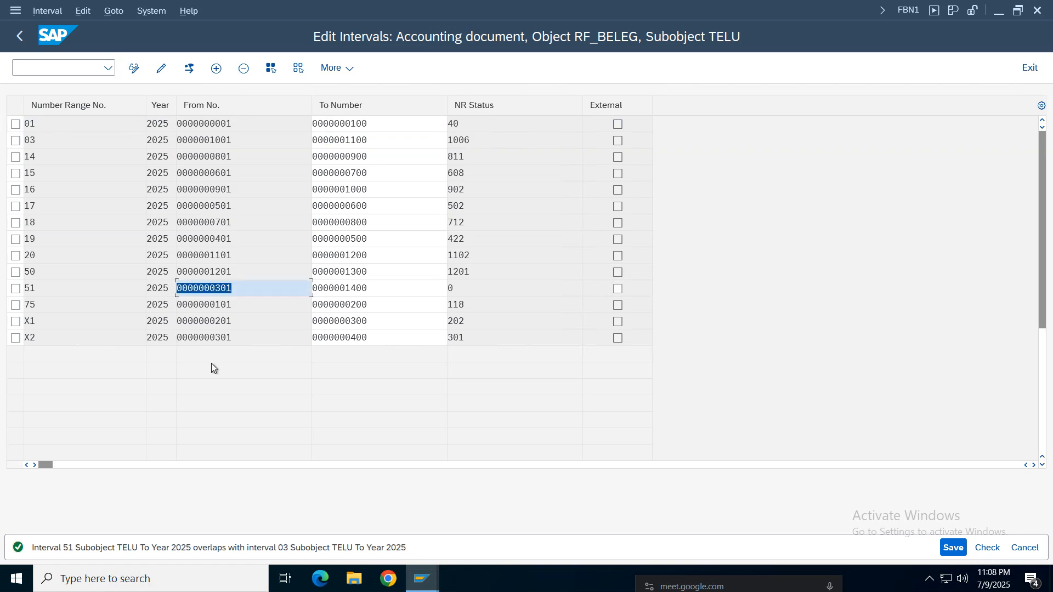
{"action": "left_click", "coordinate": [239, 291]}
{"action": "key", "text": "ctrl+a"}
{"action": "left_click", "coordinate": [954, 547]}
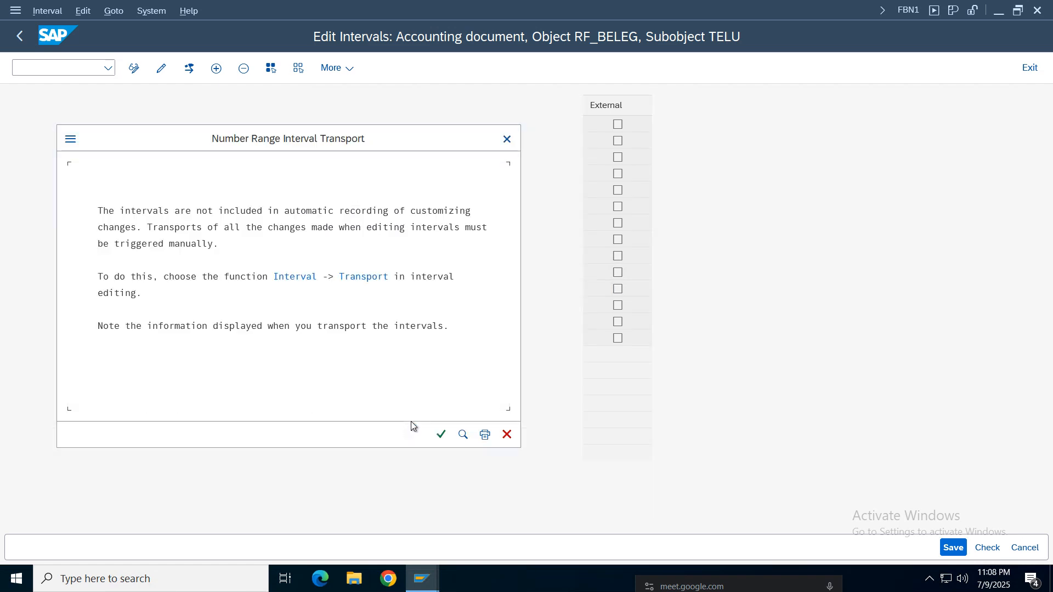
{"action": "left_click", "coordinate": [441, 435]}
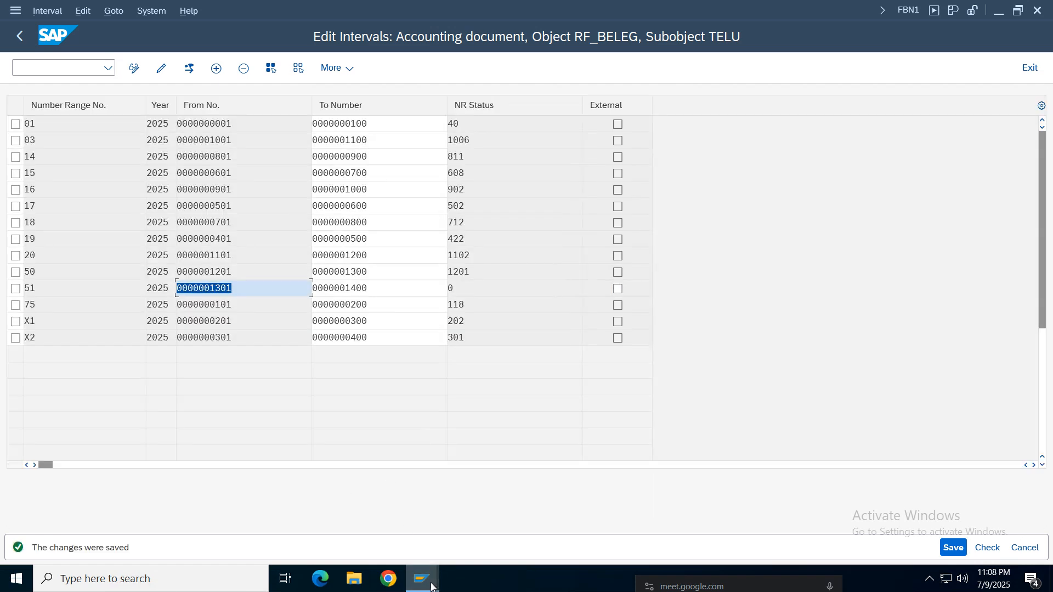
- Return to the incoming invoice and load the item from the referenced purchase order
{"action": "mouse_move", "coordinate": [422, 577]}
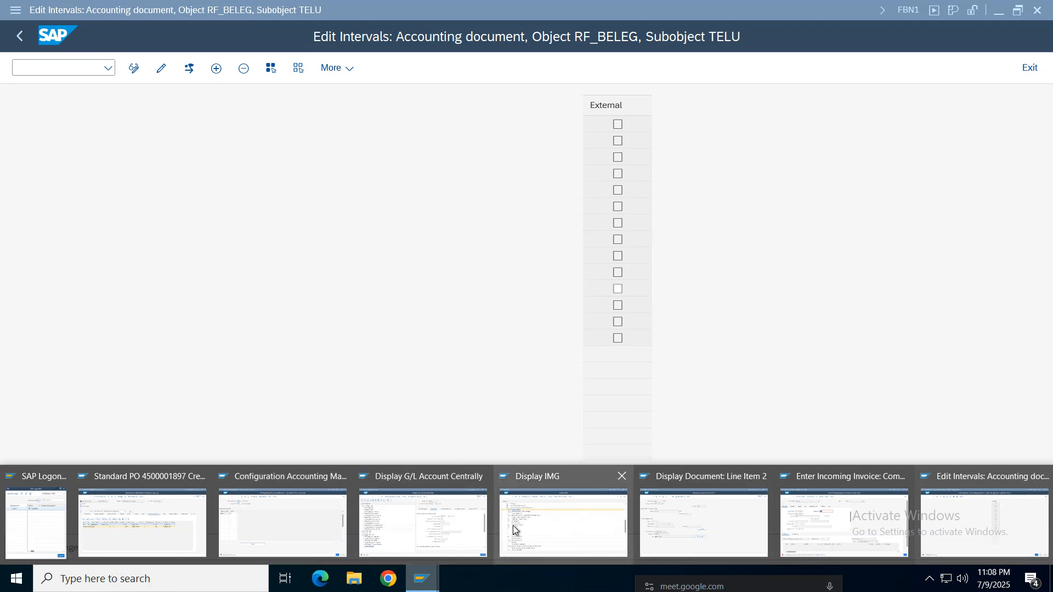
{"action": "left_click", "coordinate": [854, 510]}
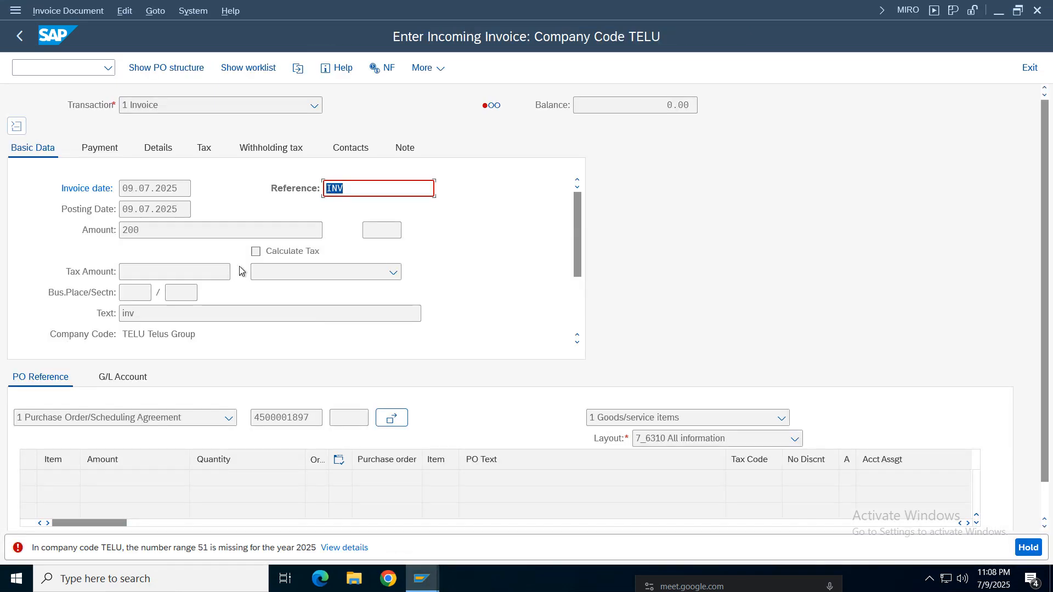
{"action": "key", "text": "Return"}
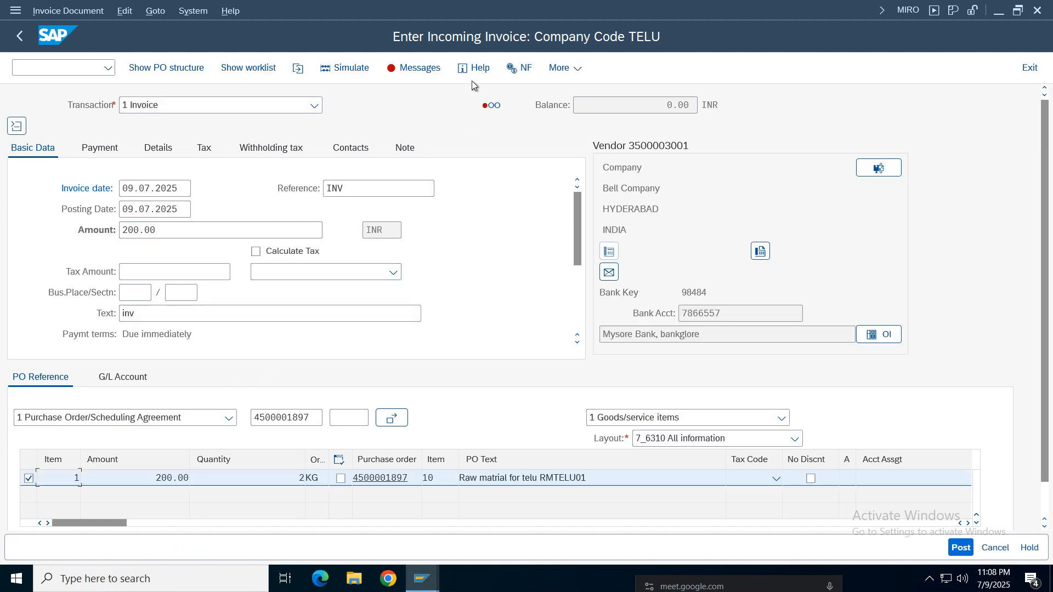
{"action": "key", "text": "Return"}
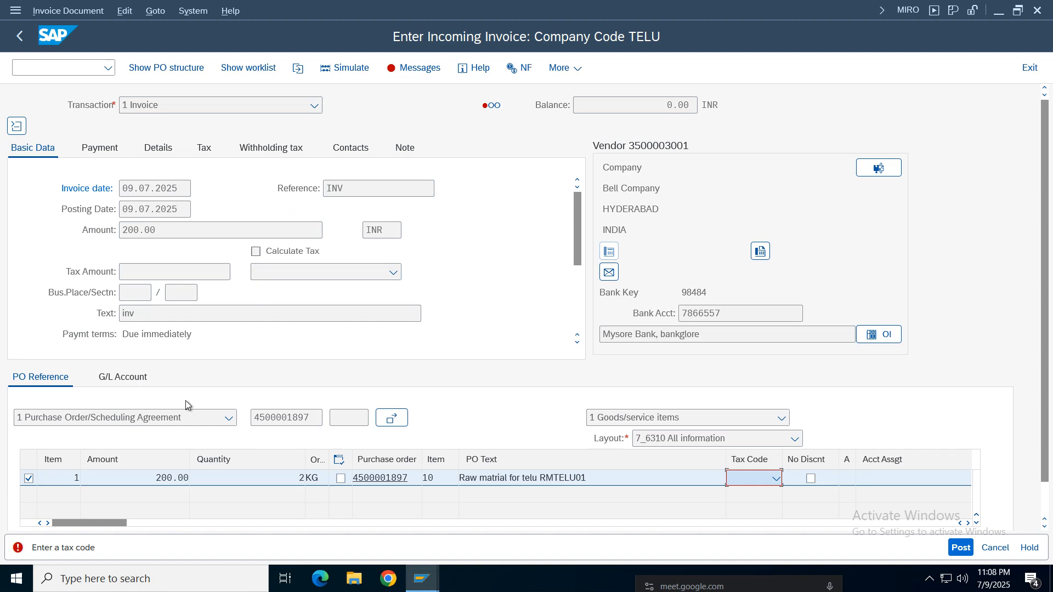
{"action": "left_click", "coordinate": [775, 478]}
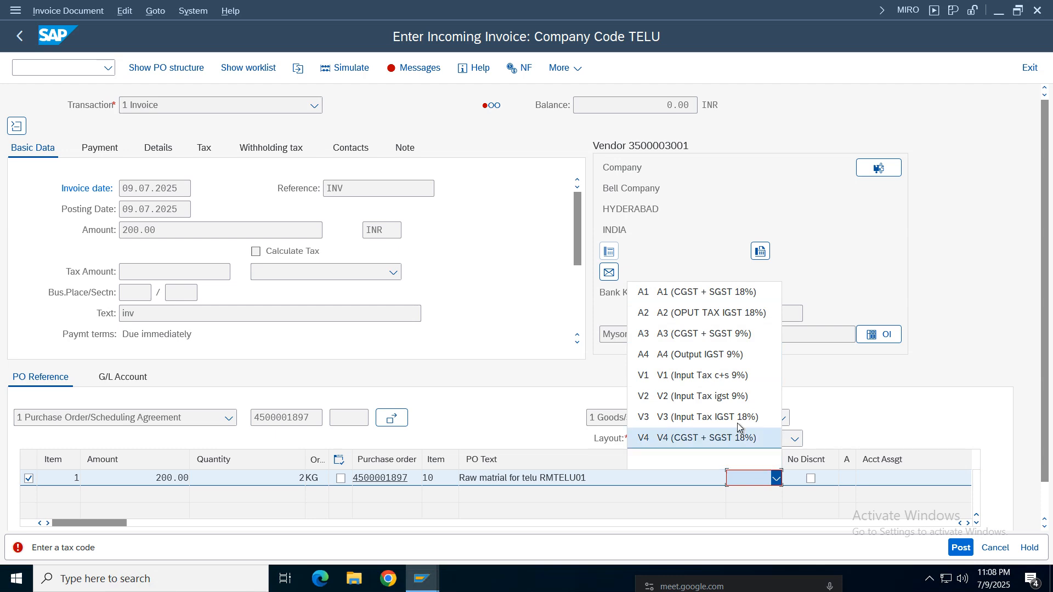
{"action": "left_click", "coordinate": [745, 486]}
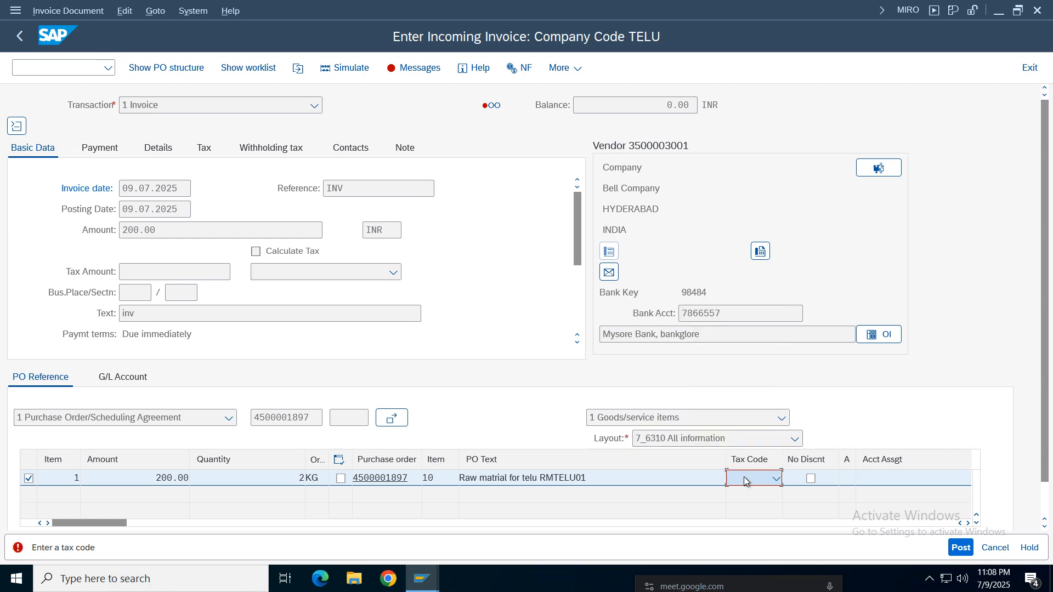
{"action": "key", "text": "v"}
{"action": "left_click", "coordinate": [738, 481]}
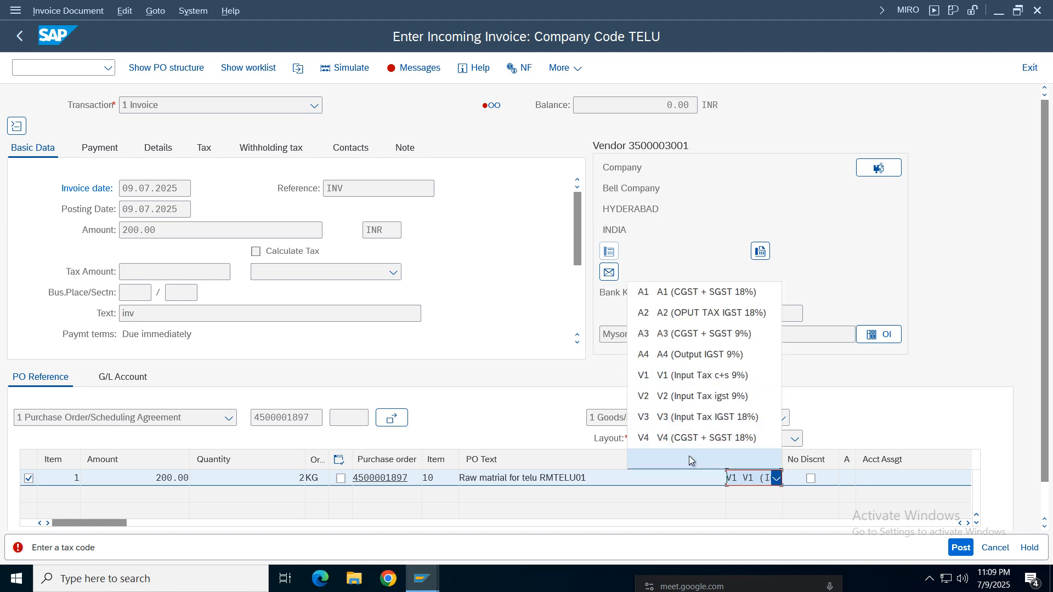
{"action": "left_click", "coordinate": [689, 459]}
{"action": "left_click", "coordinate": [743, 482]}
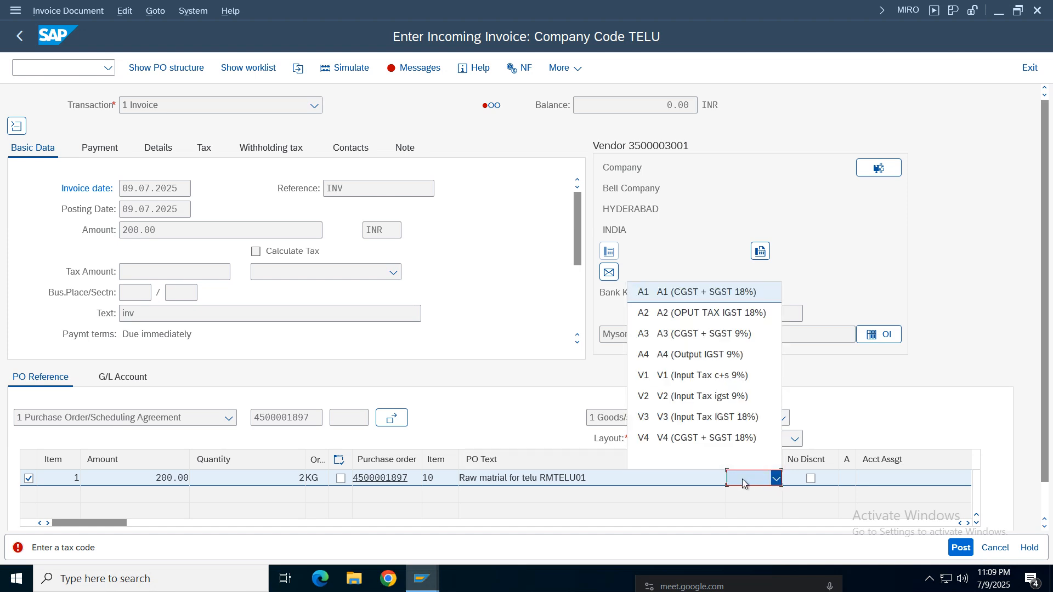
{"action": "left_click", "coordinate": [744, 482]}
{"action": "left_click", "coordinate": [755, 481]}
{"action": "key", "text": "v"}
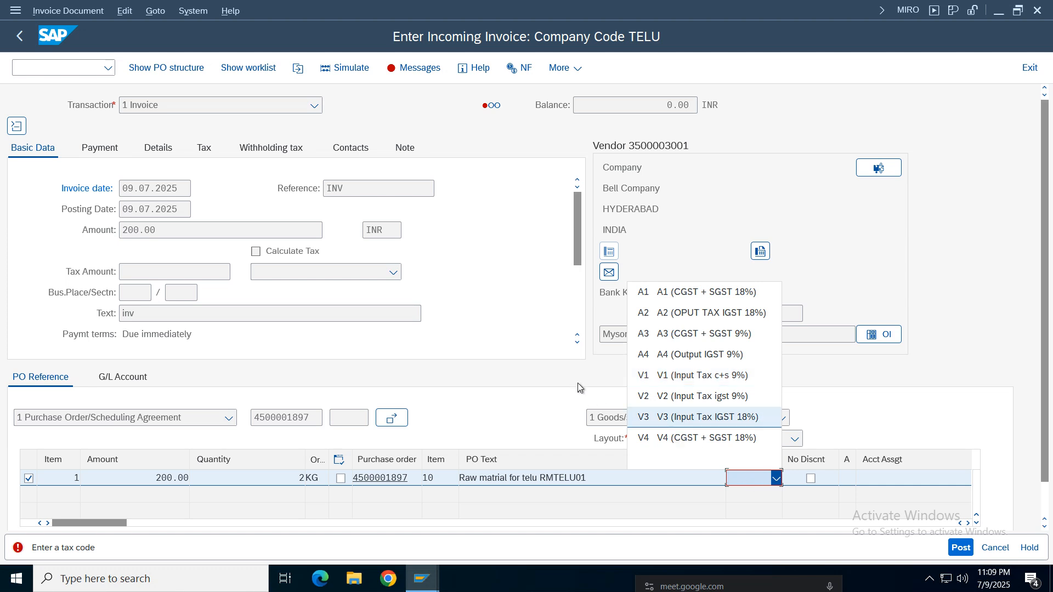
{"action": "left_click", "coordinate": [284, 287]}
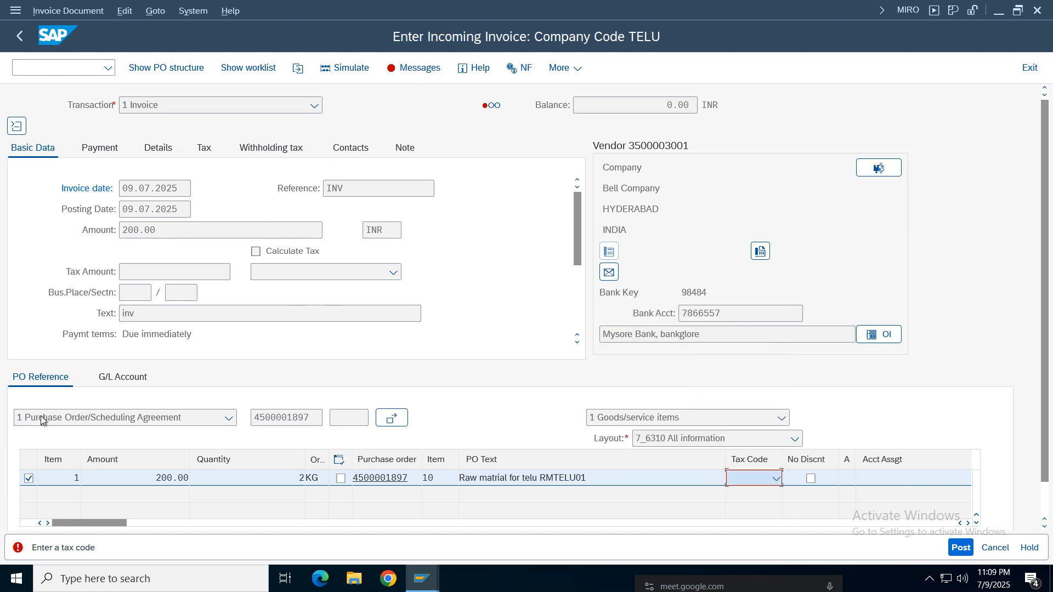
- Assign tax code V1 (Input Tax c+s 9%) to the invoice item, check the invoice and close the verification log
{"action": "left_click", "coordinate": [776, 480]}
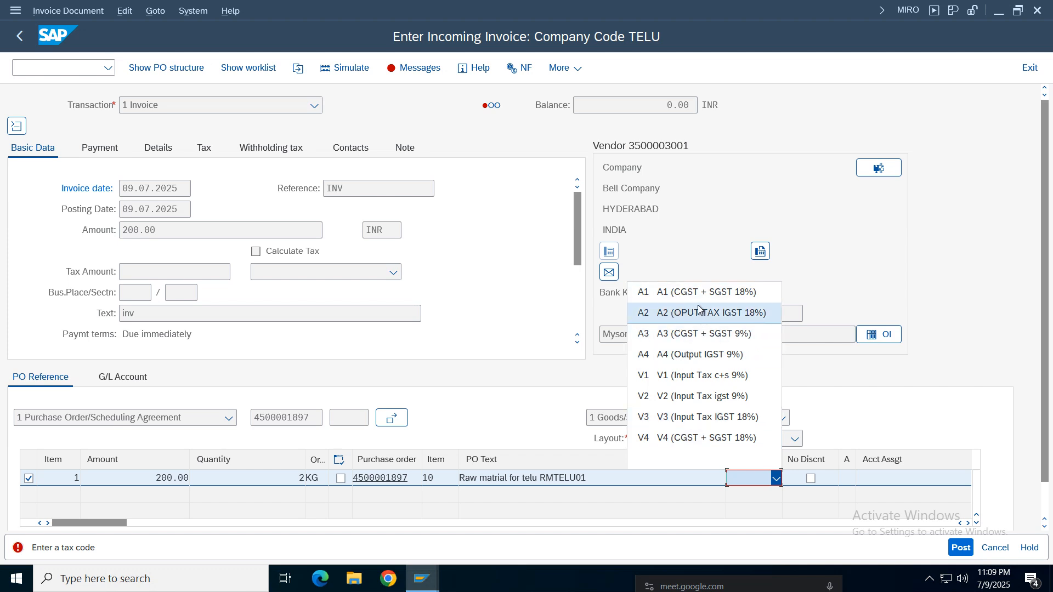
{"action": "left_click", "coordinate": [717, 376]}
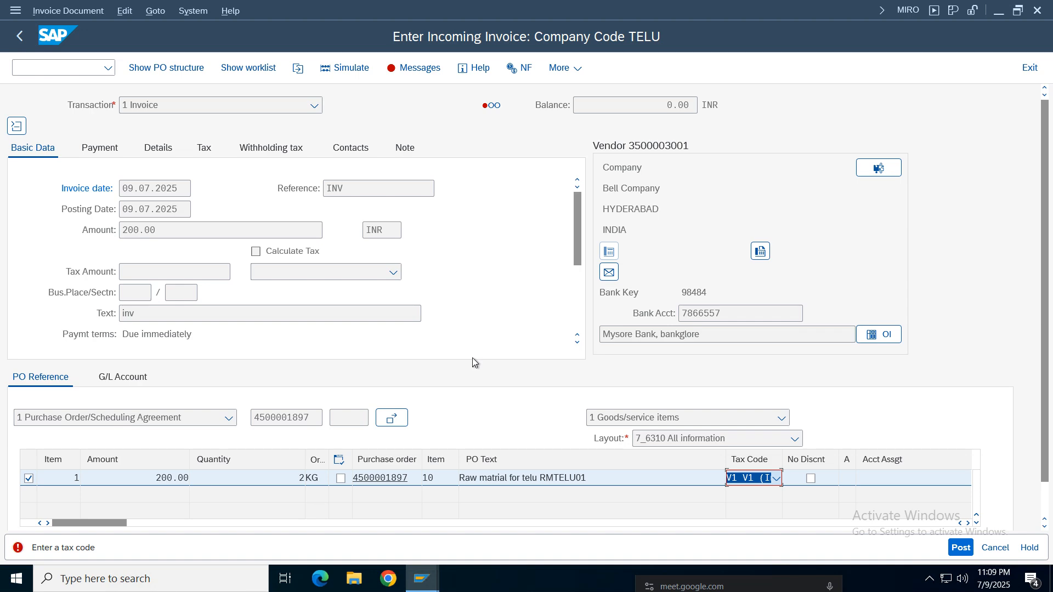
{"action": "key", "text": "Return"}
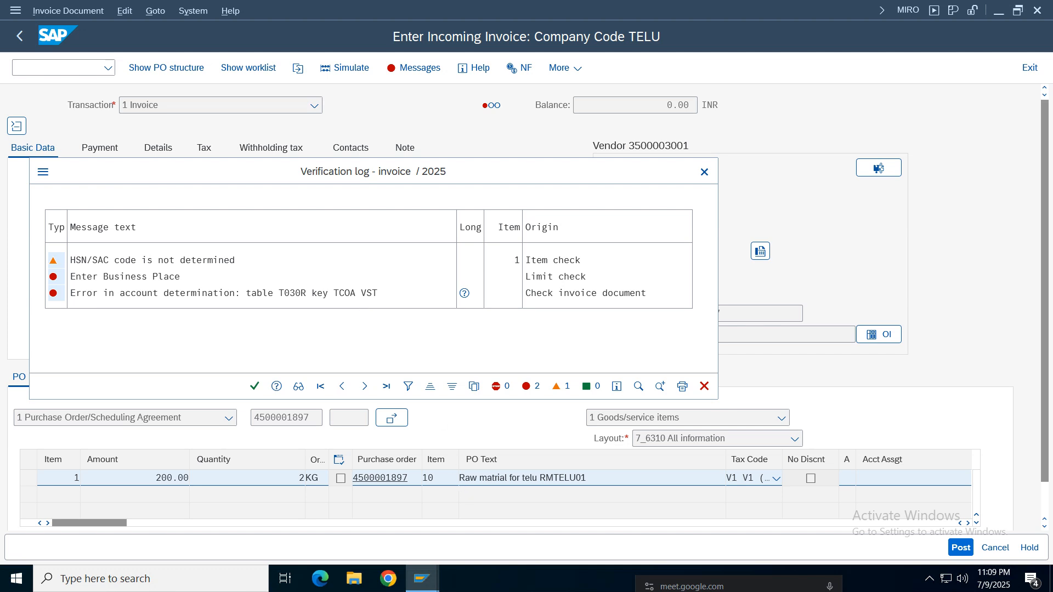
{"action": "left_click", "coordinate": [704, 173]}
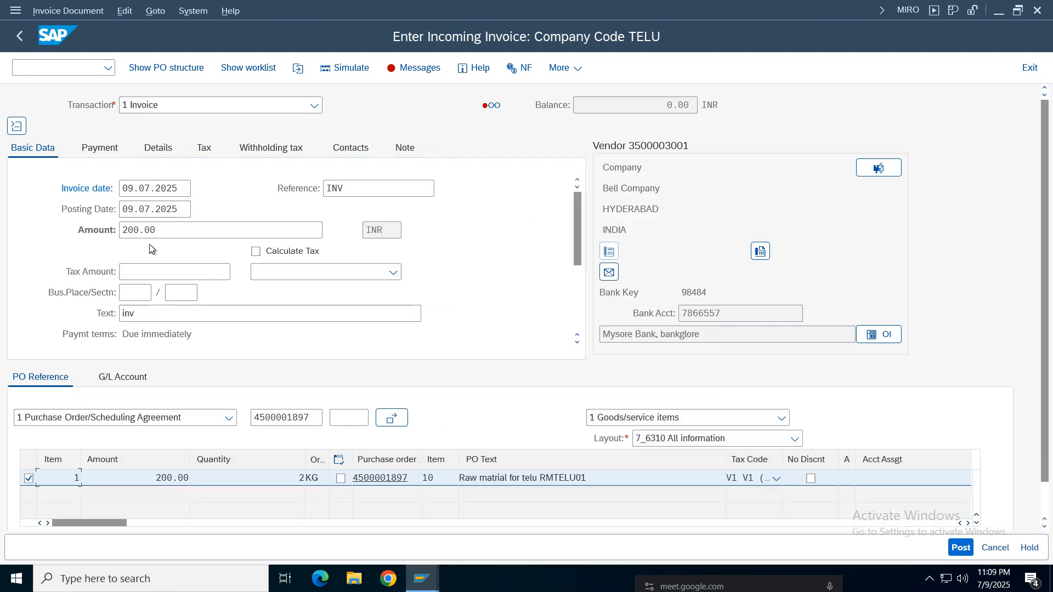
- Pick business place BPT1 and section code 194C for the invoice
{"action": "mouse_move", "coordinate": [580, 221]}
{"action": "left_mouse_down"}
{"action": "mouse_move", "coordinate": [579, 245]}
{"action": "mouse_move", "coordinate": [571, 212]}
{"action": "left_mouse_up"}
{"action": "left_click", "coordinate": [134, 292]}
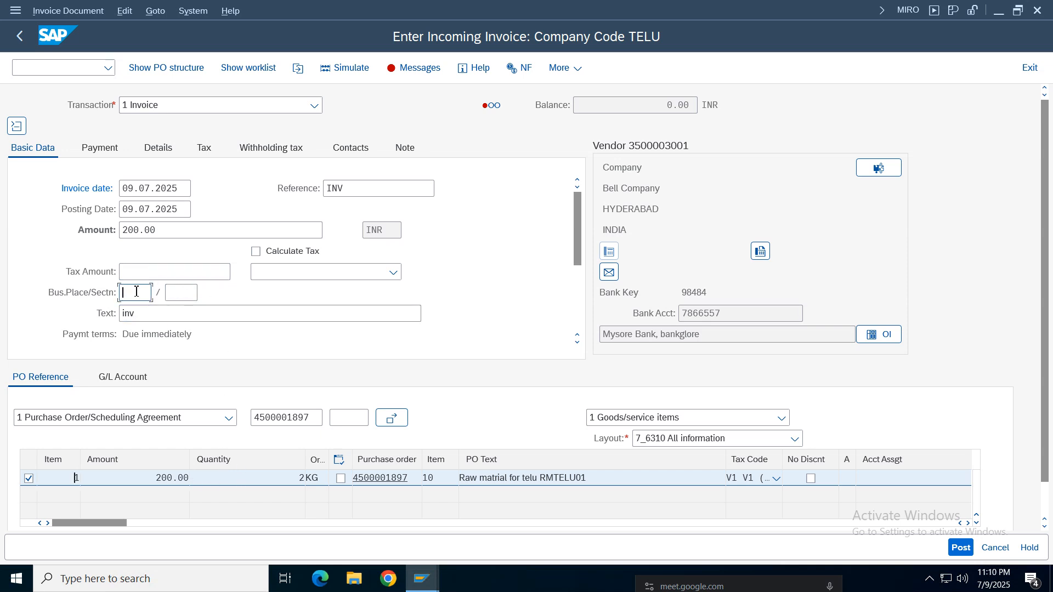
{"action": "left_click", "coordinate": [158, 294]}
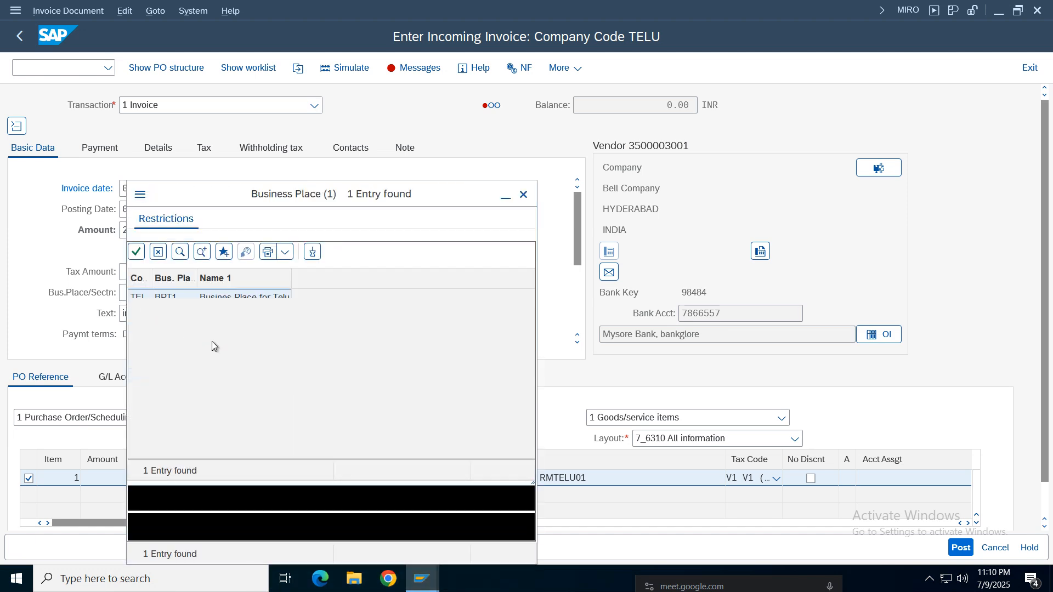
{"action": "double_click", "coordinate": [222, 297]}
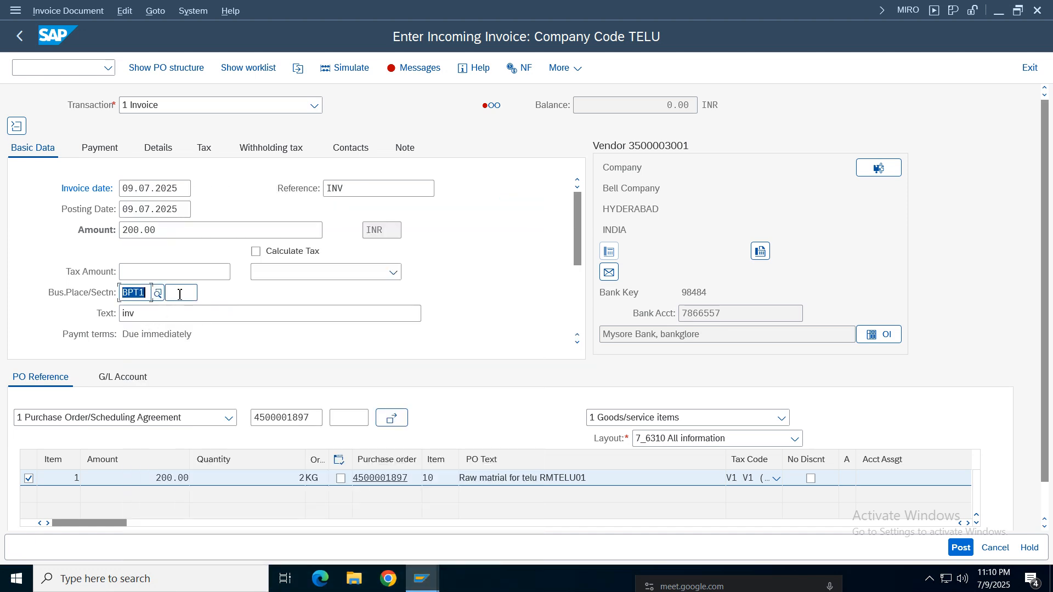
{"action": "key", "text": "F4"}
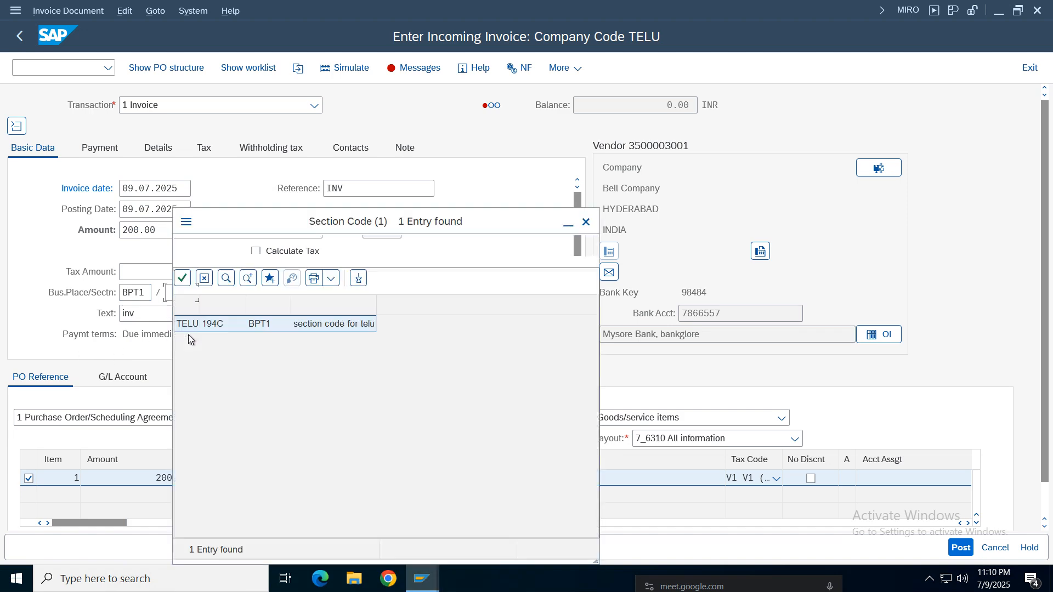
{"action": "double_click", "coordinate": [296, 299]}
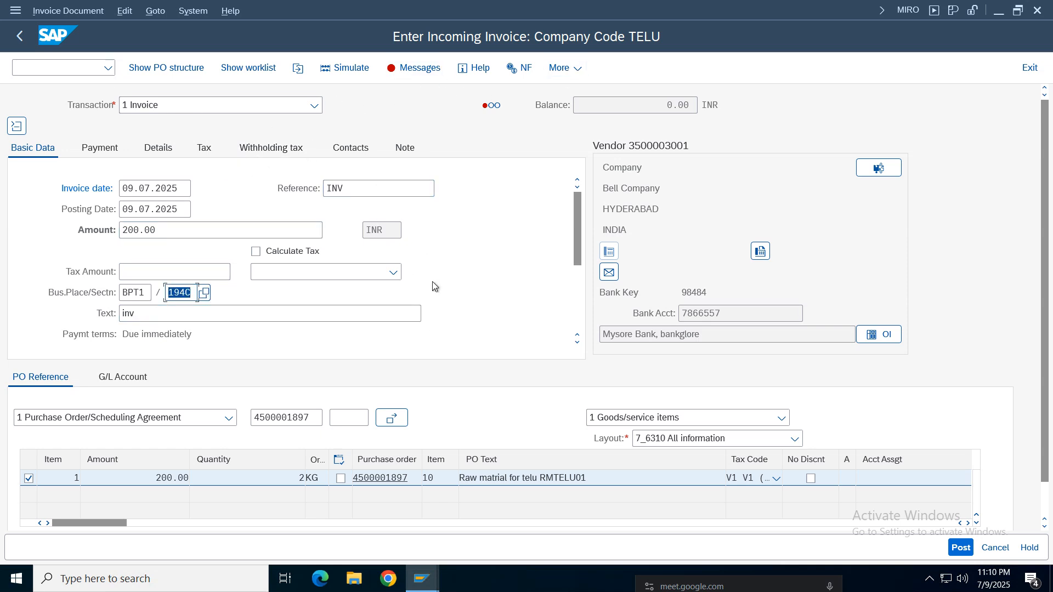
- Check the invoice, examine the account determination error in the verification log and open transaction OBYC in a new session
{"action": "key", "text": "Return"}
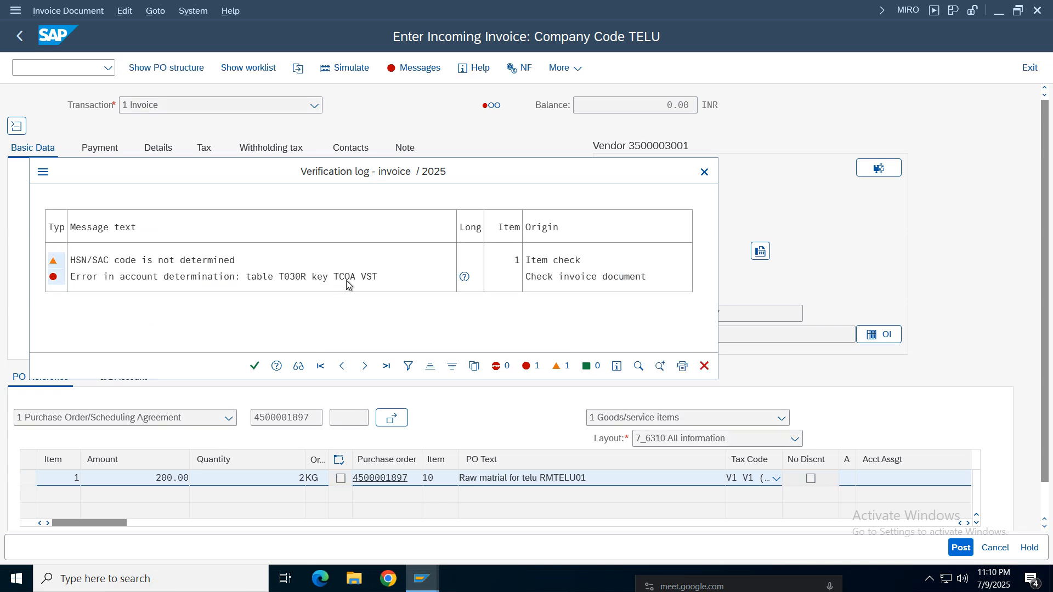
{"action": "left_click", "coordinate": [368, 277]}
{"action": "left_click", "coordinate": [429, 587]}
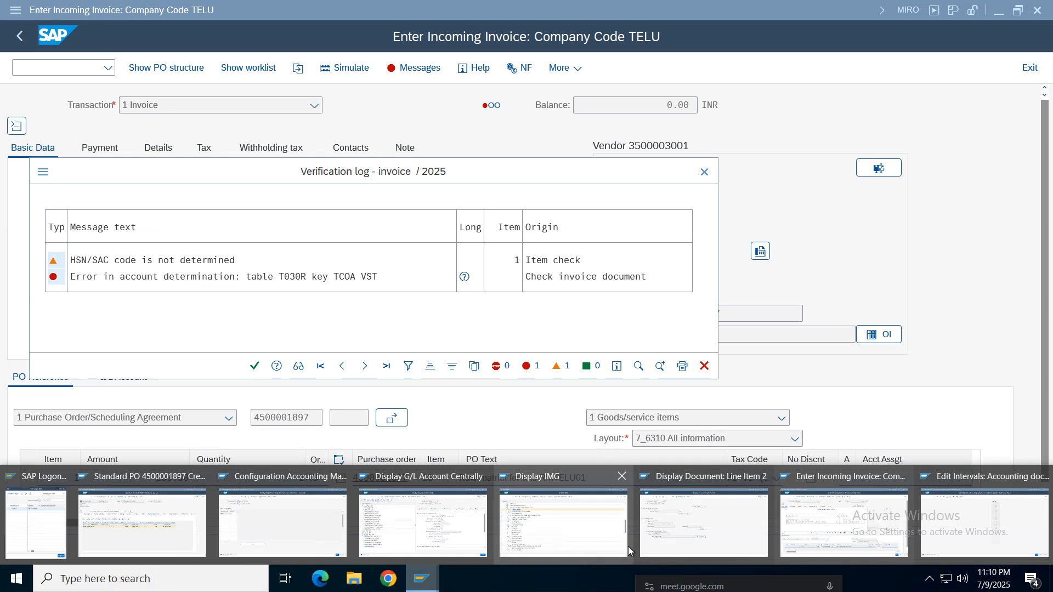
{"action": "left_click", "coordinate": [973, 532]}
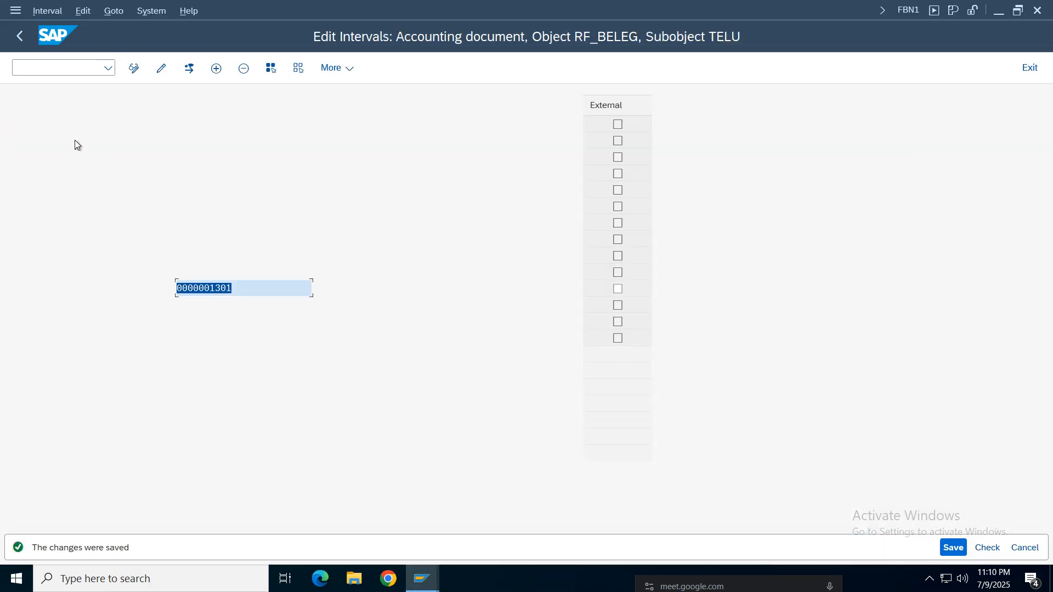
{"action": "left_click", "coordinate": [43, 69]}
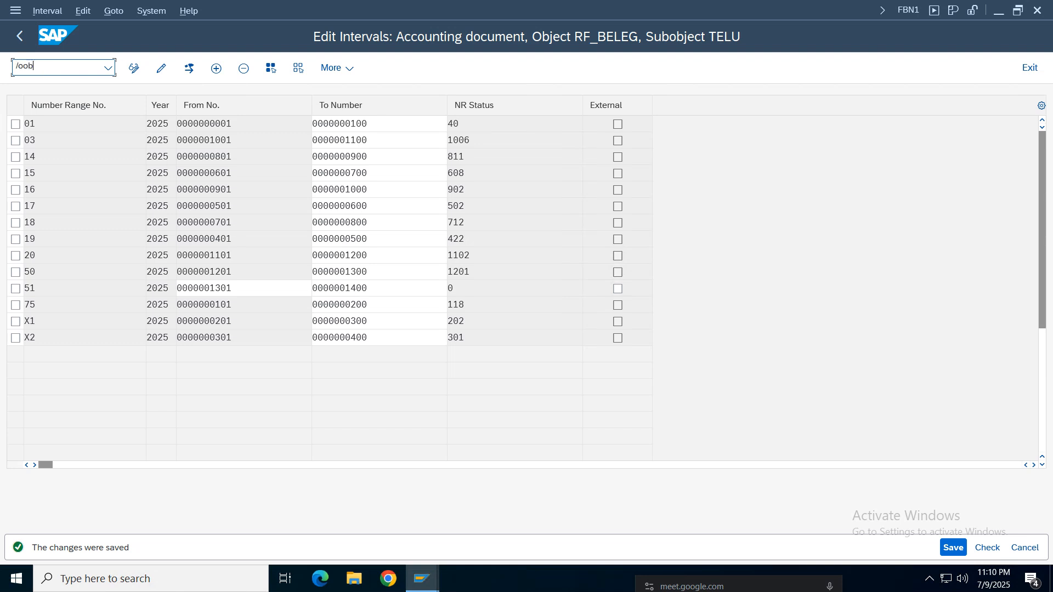
{"action": "type", "text": "/oobyc"}
{"action": "key", "text": "Return"}
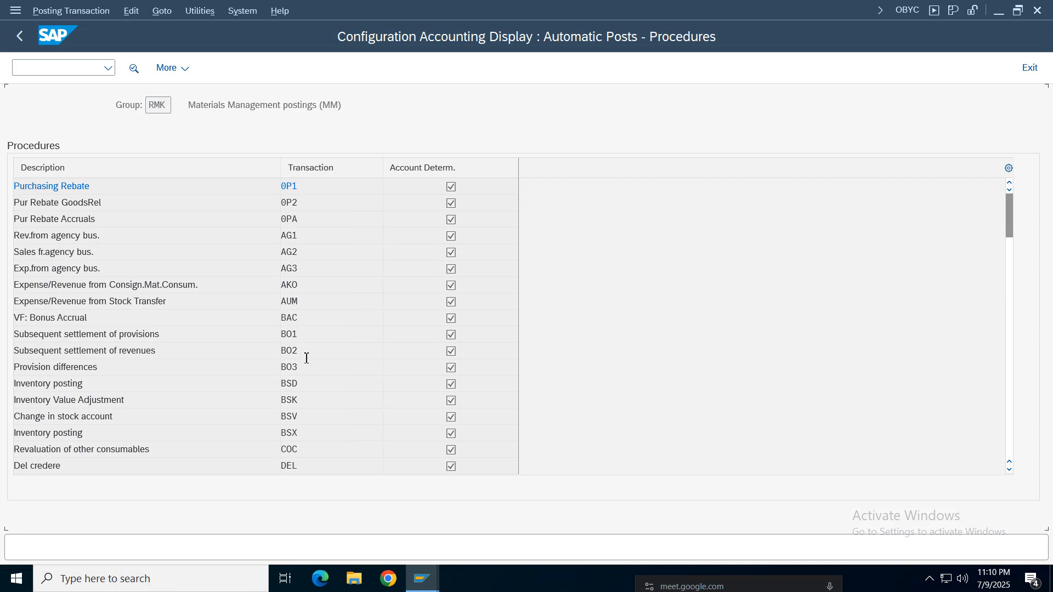
- Open the rules of procedure VST (Purchase input tax) for chart of accounts TCOA, examine them and go back to the procedures
{"action": "scroll", "coordinate": [306, 357], "scroll_direction": "down", "scroll_amount": 4}
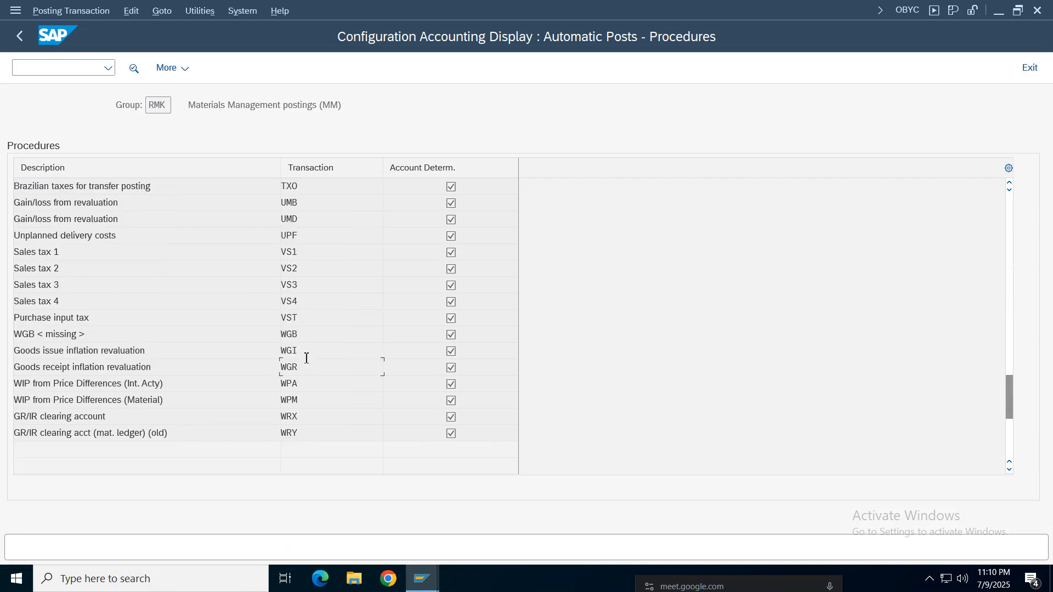
{"action": "double_click", "coordinate": [295, 320]}
{"action": "left_click", "coordinate": [397, 433]}
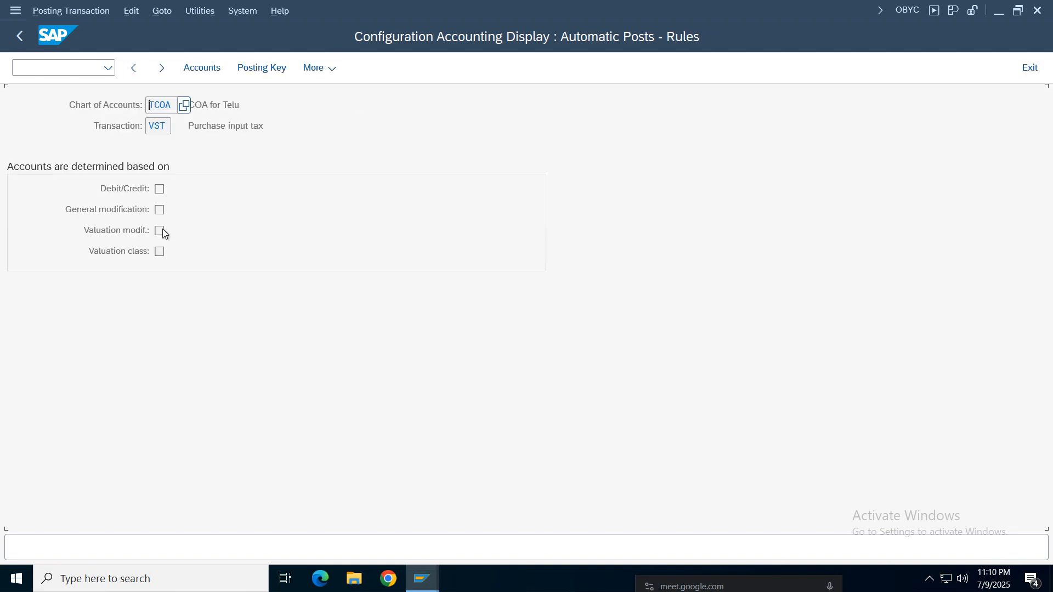
{"action": "left_click_drag", "start_coordinate": [291, 130], "coordinate": [124, 125]}
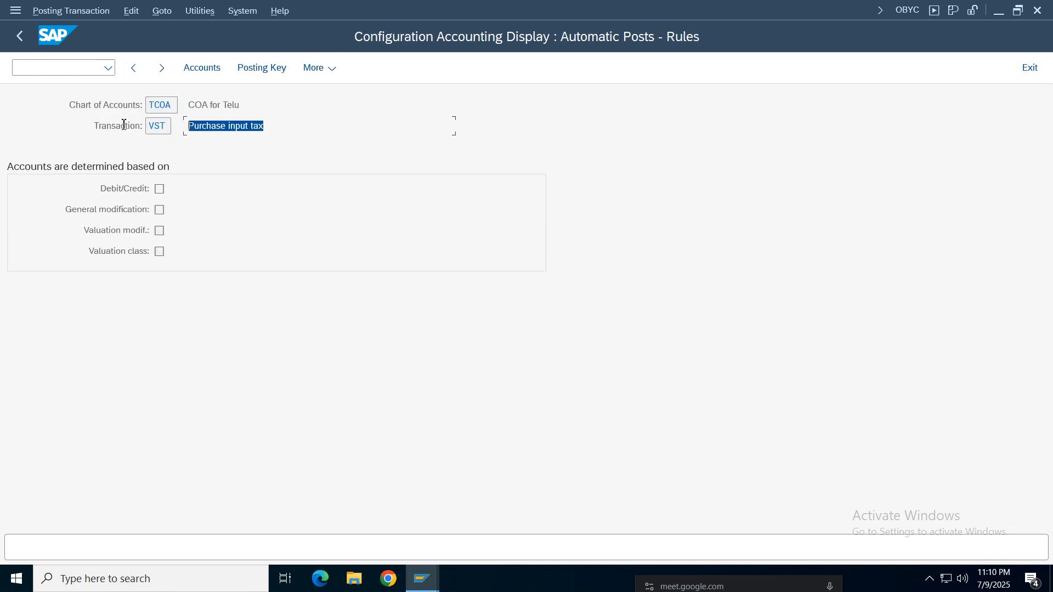
{"action": "left_click", "coordinate": [20, 35]}
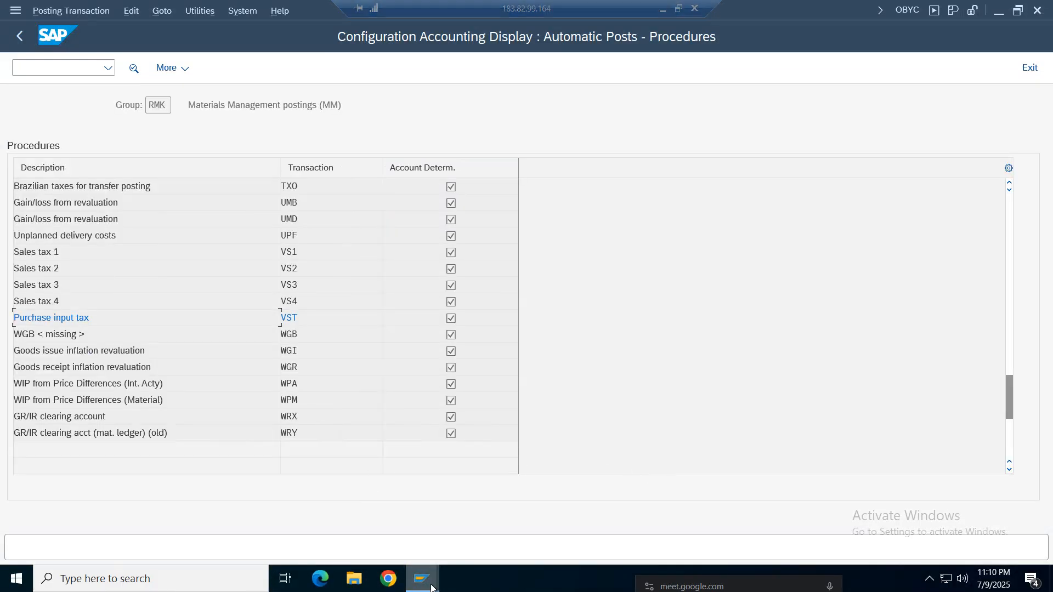
- Return to the incoming invoice session and close the verification log
{"action": "mouse_move", "coordinate": [422, 577]}
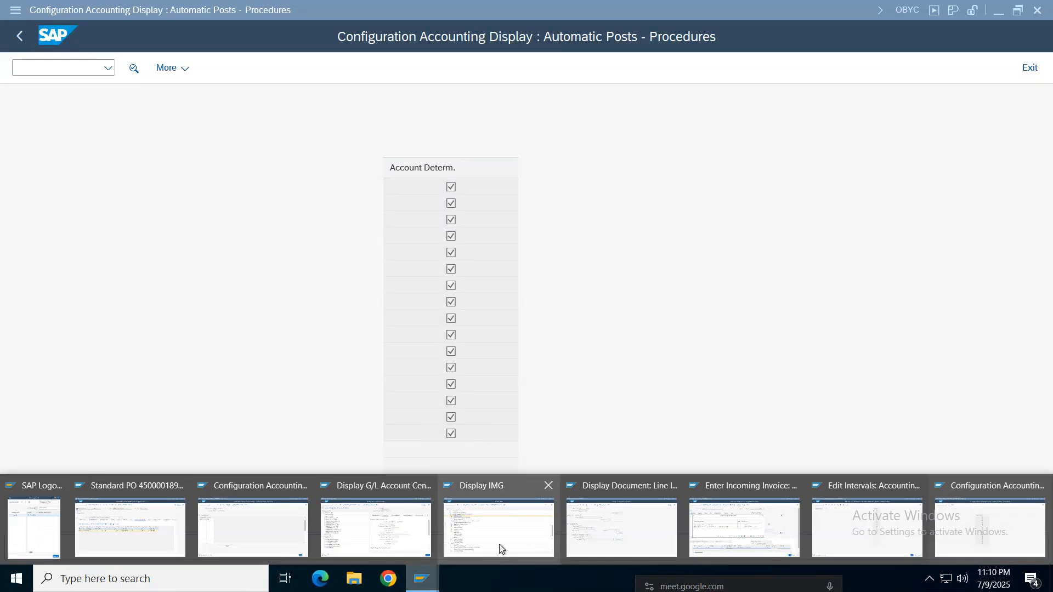
{"action": "left_click", "coordinate": [719, 525]}
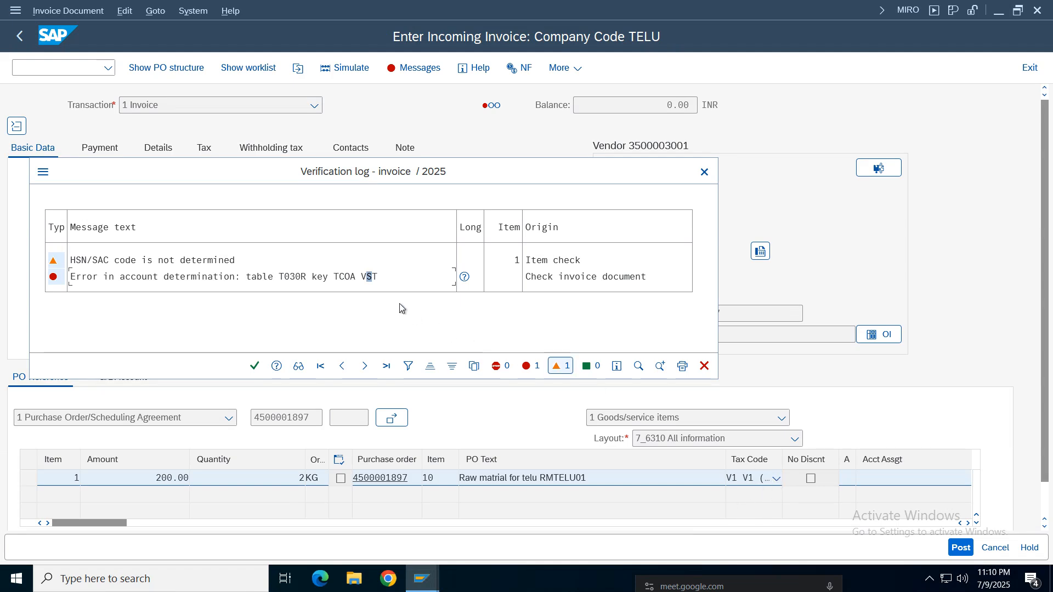
{"action": "left_click", "coordinate": [704, 171]}
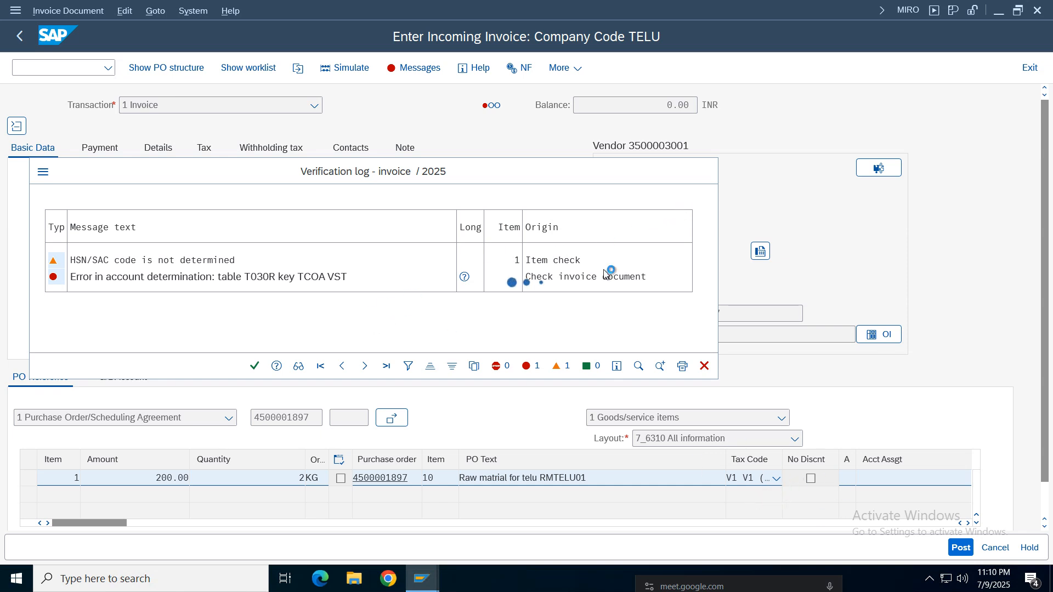
- Open FS00 in a new session from the purchase order and examine the Assets 1000 - 1999 accounts of company code TELU
{"action": "left_click", "coordinate": [425, 573]}
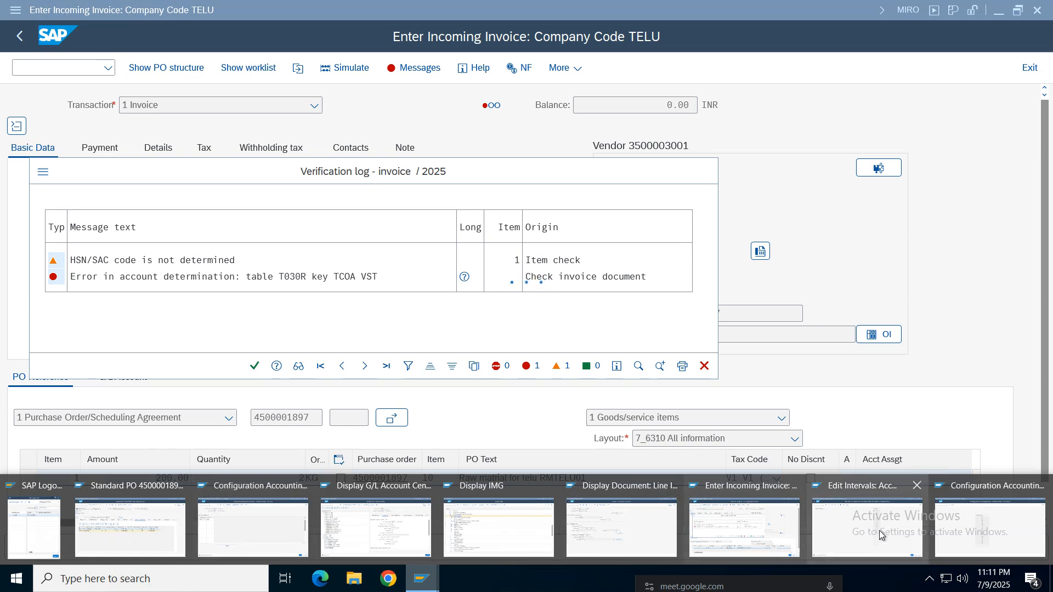
{"action": "left_click", "coordinate": [143, 545]}
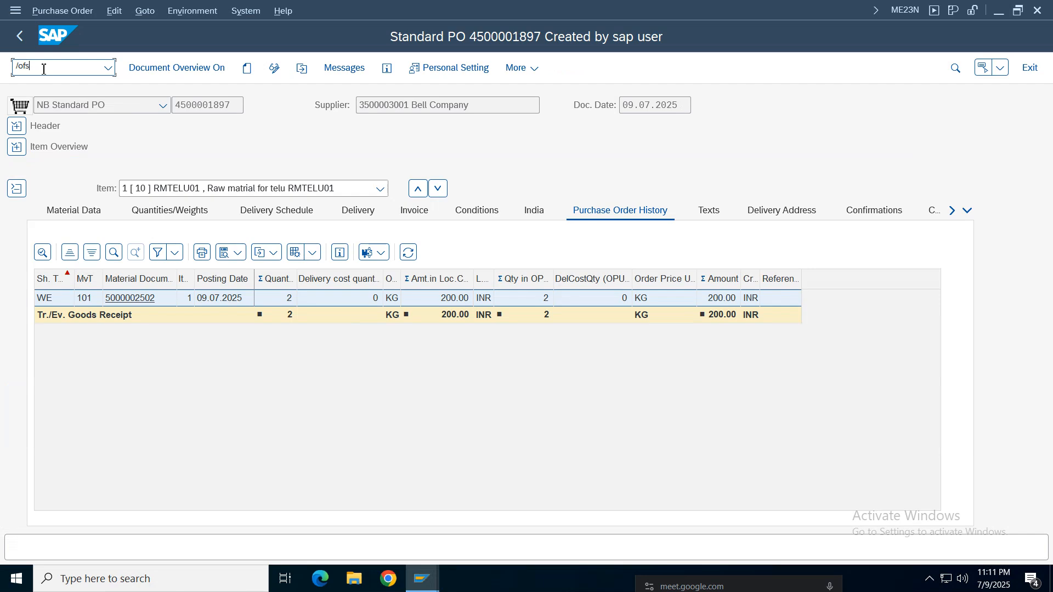
{"action": "type", "text": "/ofs00"}
{"action": "key", "text": "Return"}
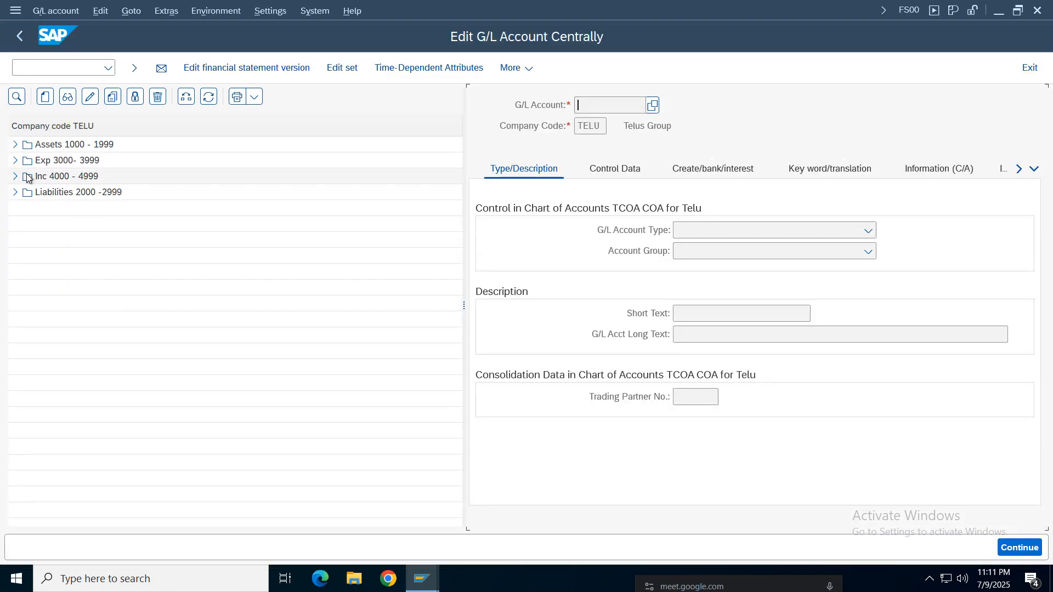
{"action": "left_click", "coordinate": [15, 145]}
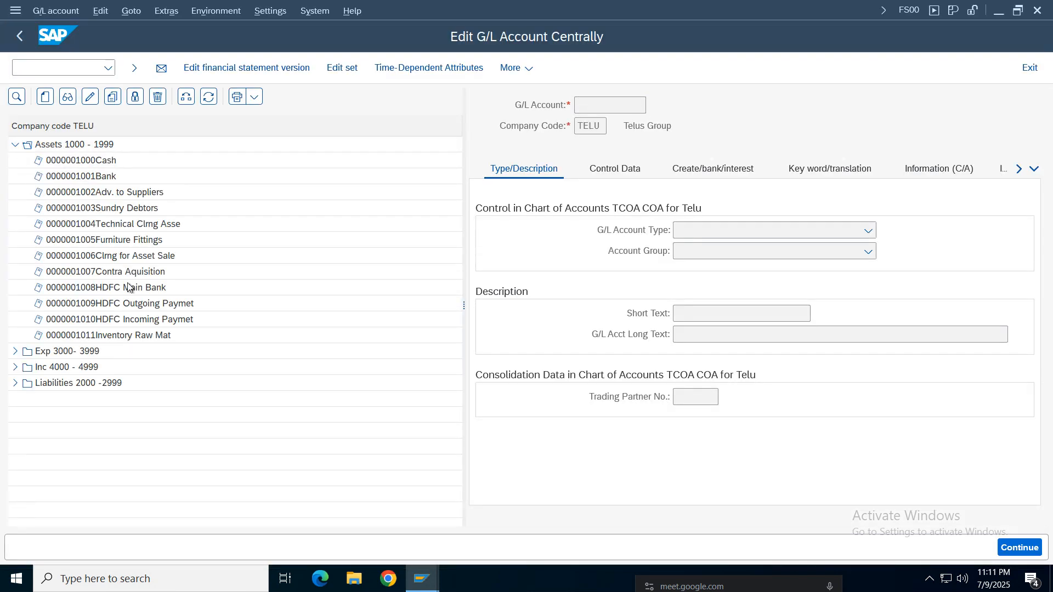
{"action": "left_click", "coordinate": [15, 382]}
{"action": "left_click", "coordinate": [15, 382]}
- Open SPRO in a new session from the number range intervals and display the SAP reference IMG
{"action": "left_click", "coordinate": [430, 576]}
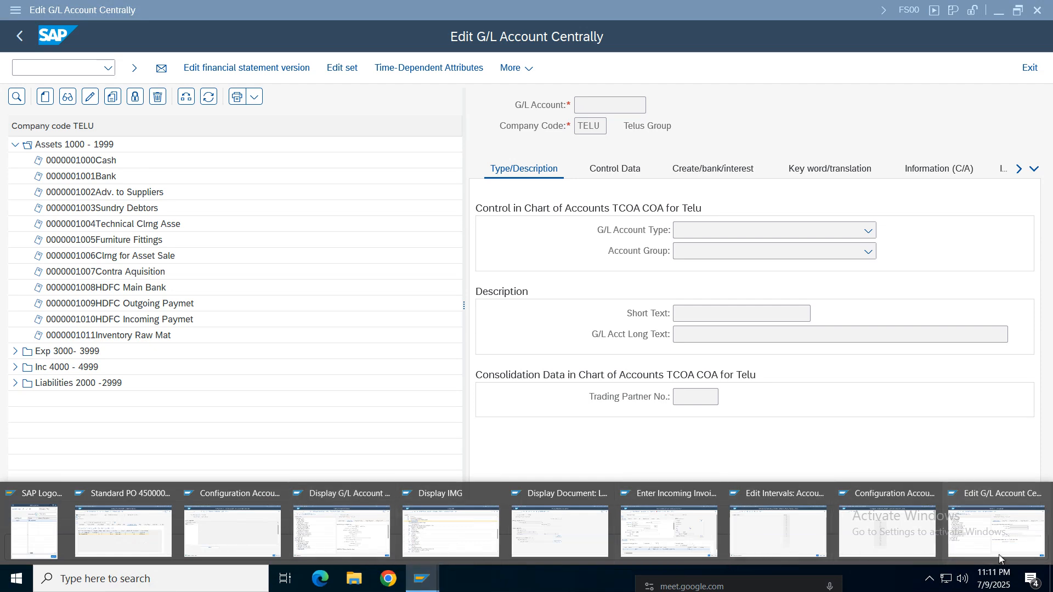
{"action": "left_click", "coordinate": [778, 539]}
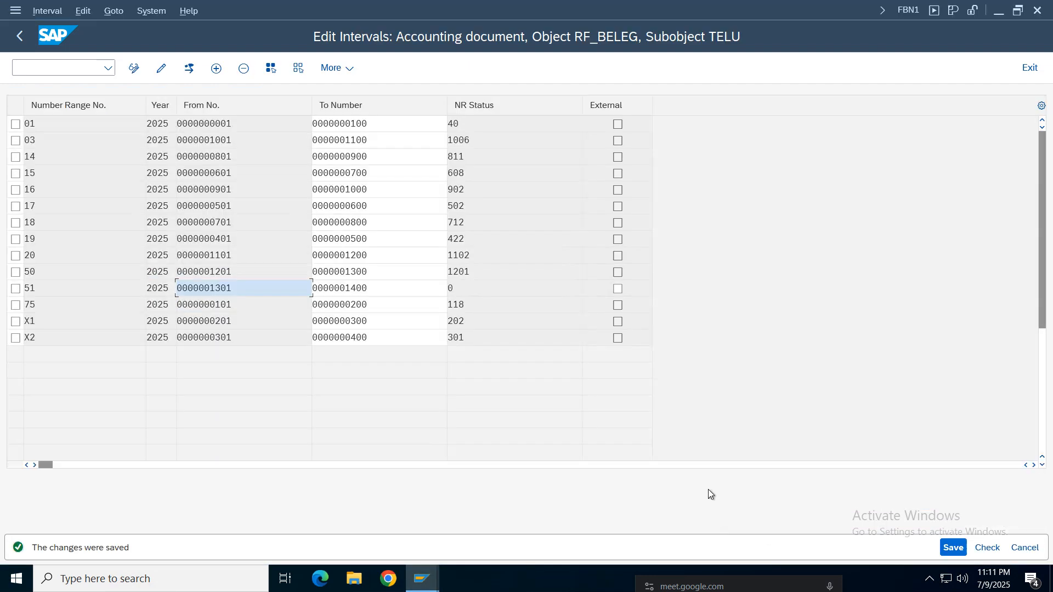
{"action": "left_click", "coordinate": [54, 70]}
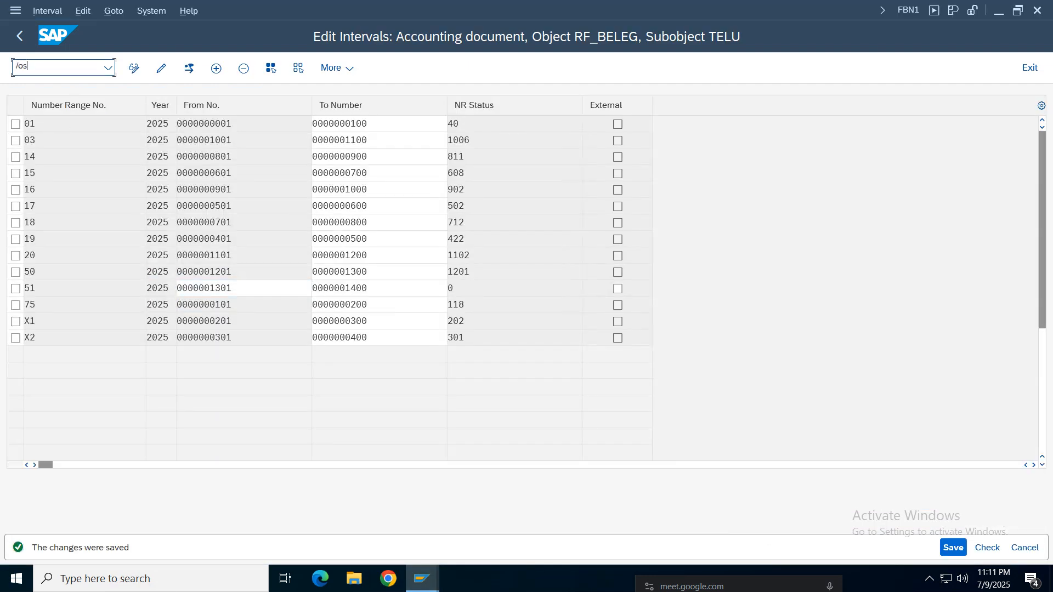
{"action": "type", "text": "/nspro"}
{"action": "key", "text": "Return"}
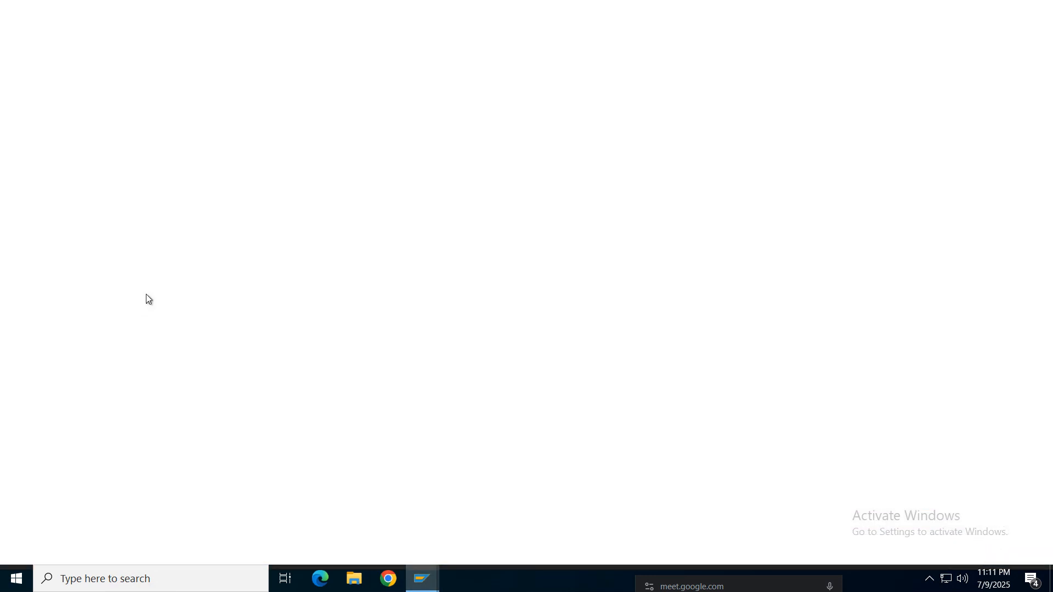
{"action": "left_click", "coordinate": [158, 73]}
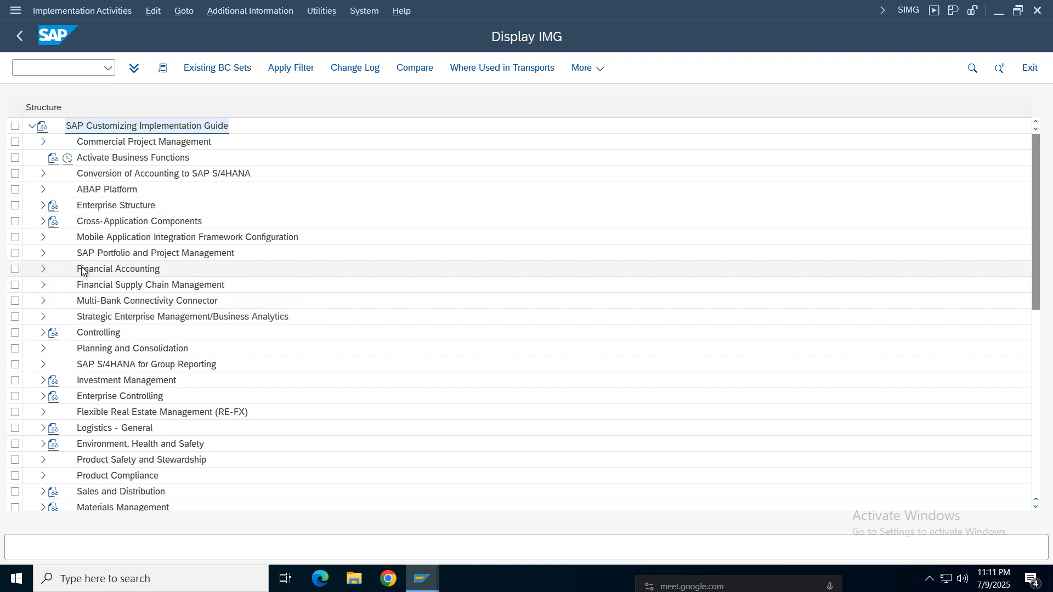
- Expand Financial Accounting, Global Settings, Tax on Sales/Purchases and Calculation, and select Define Tax Codes for Sales and Purchases
{"action": "left_click", "coordinate": [42, 268]}
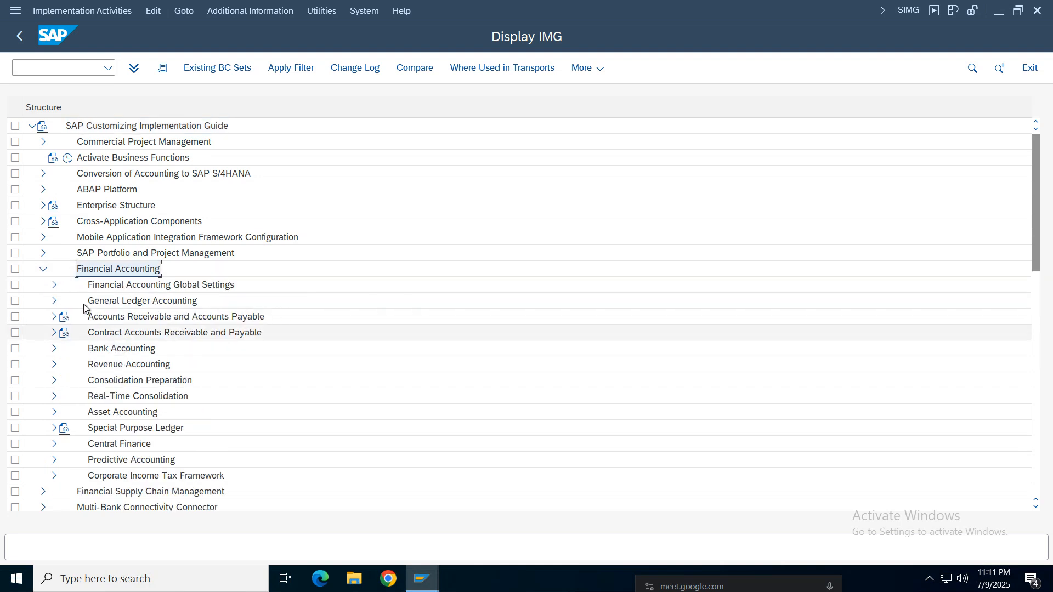
{"action": "left_click", "coordinate": [54, 285]}
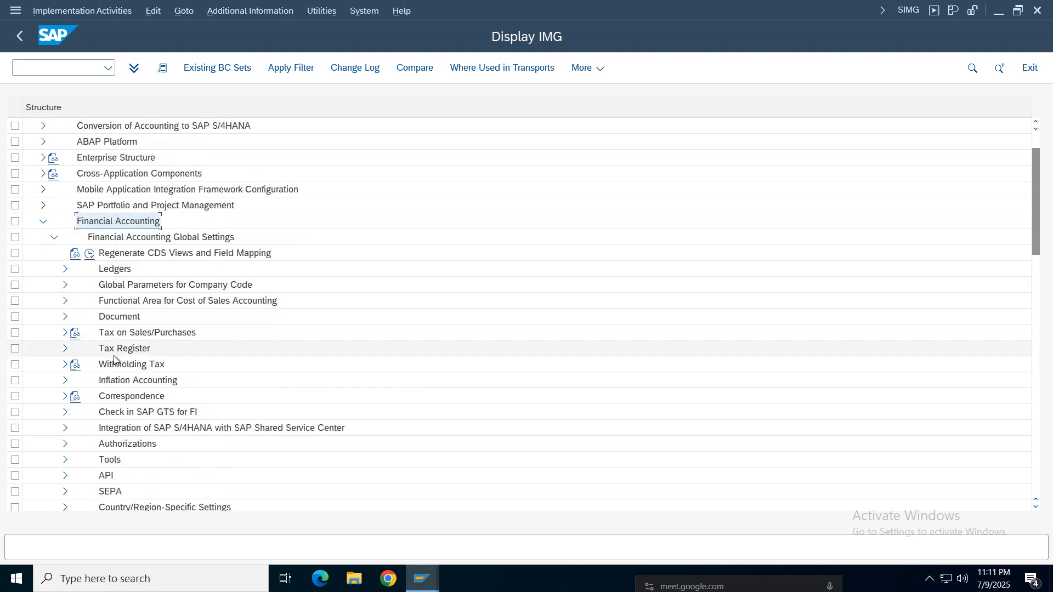
{"action": "left_click", "coordinate": [123, 335]}
{"action": "left_click", "coordinate": [65, 333]}
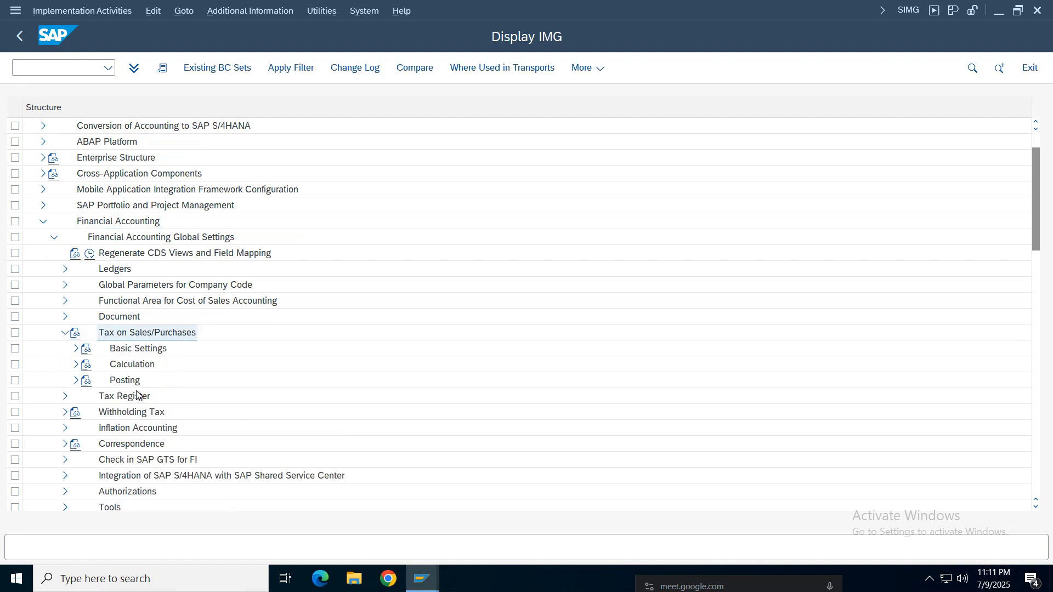
{"action": "left_click", "coordinate": [123, 368]}
{"action": "left_click", "coordinate": [124, 381]}
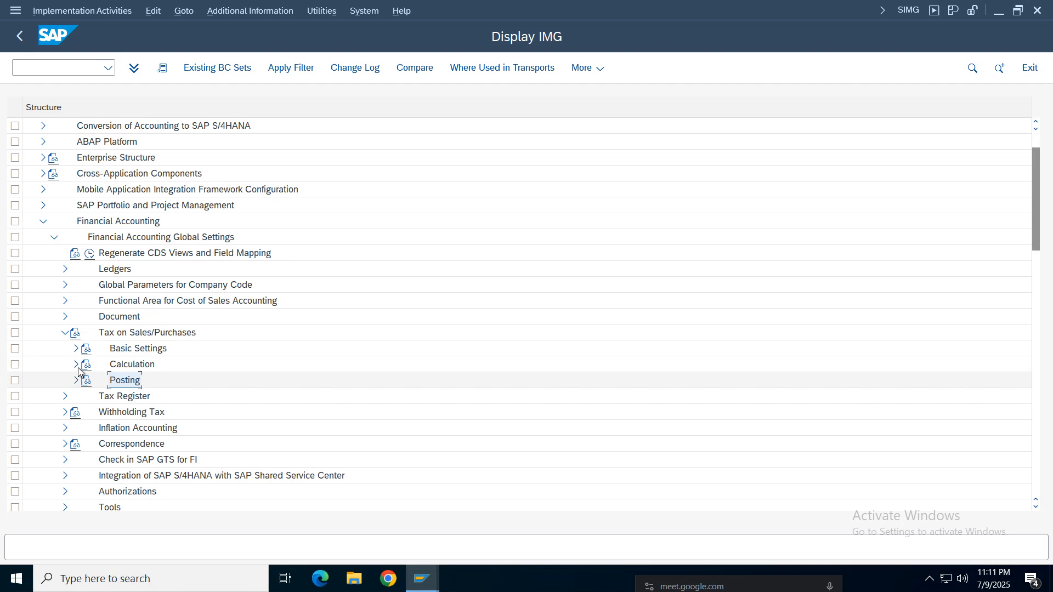
{"action": "left_click", "coordinate": [76, 365]}
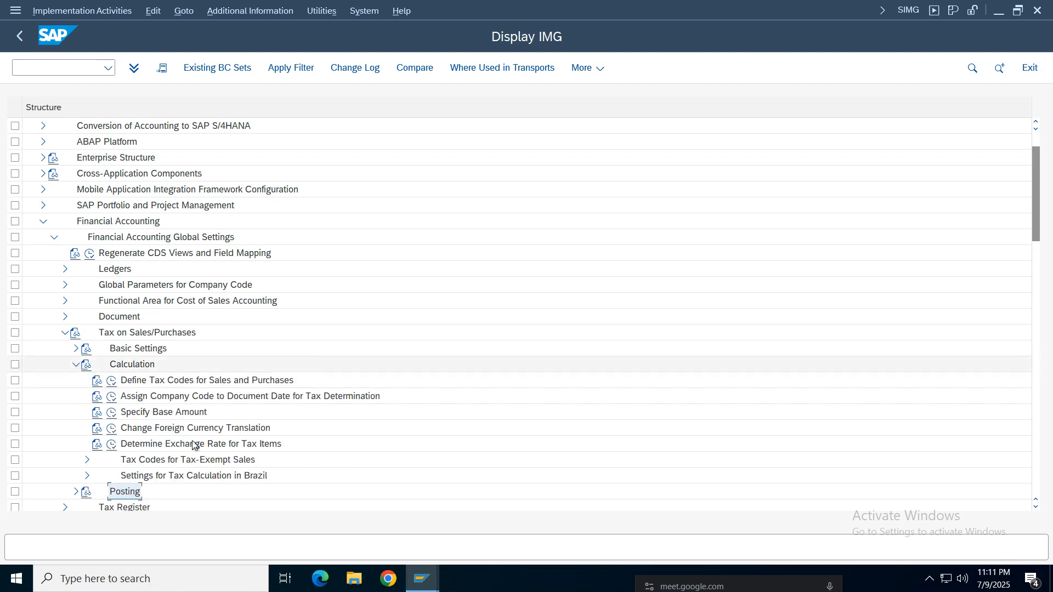
{"action": "left_click", "coordinate": [220, 383]}
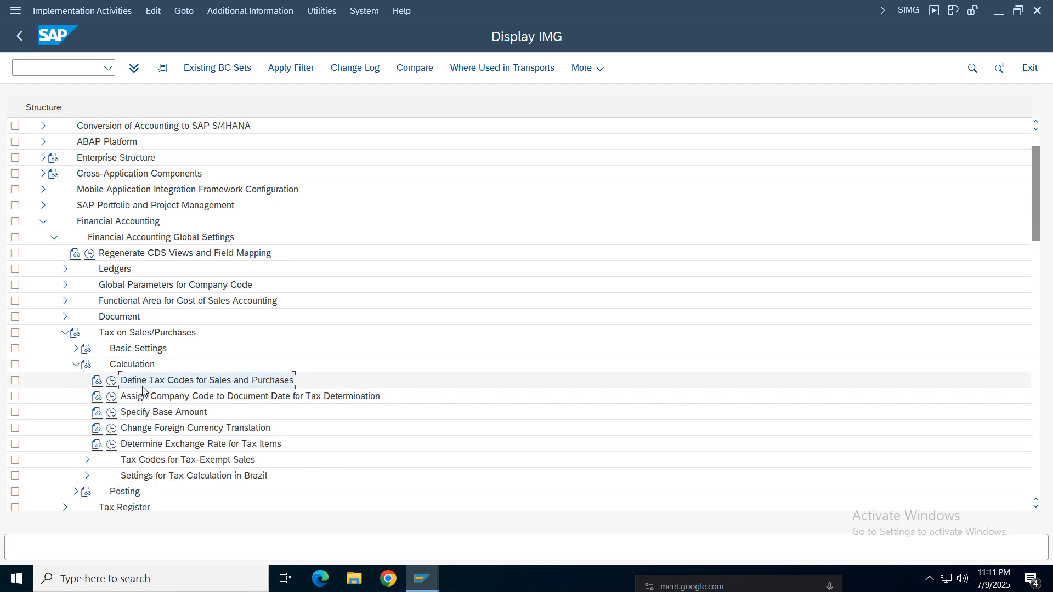
- Execute the Define Tax Codes for Sales and Purchases activity for country/region IN
{"action": "left_click", "coordinate": [111, 380]}
{"action": "left_click", "coordinate": [198, 239]}
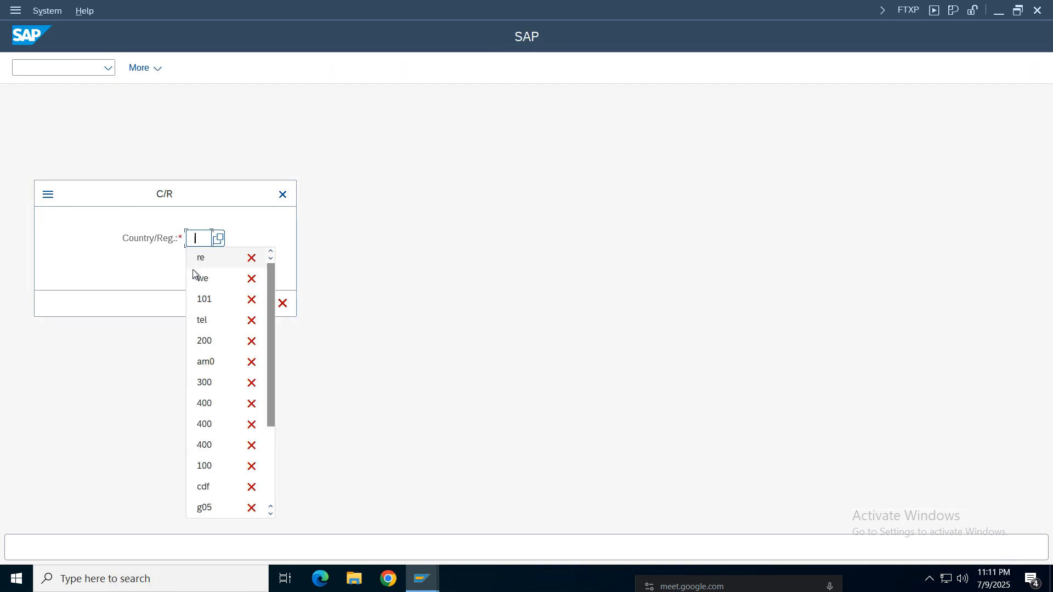
{"action": "left_click", "coordinate": [196, 238]}
{"action": "type", "text": "i"}
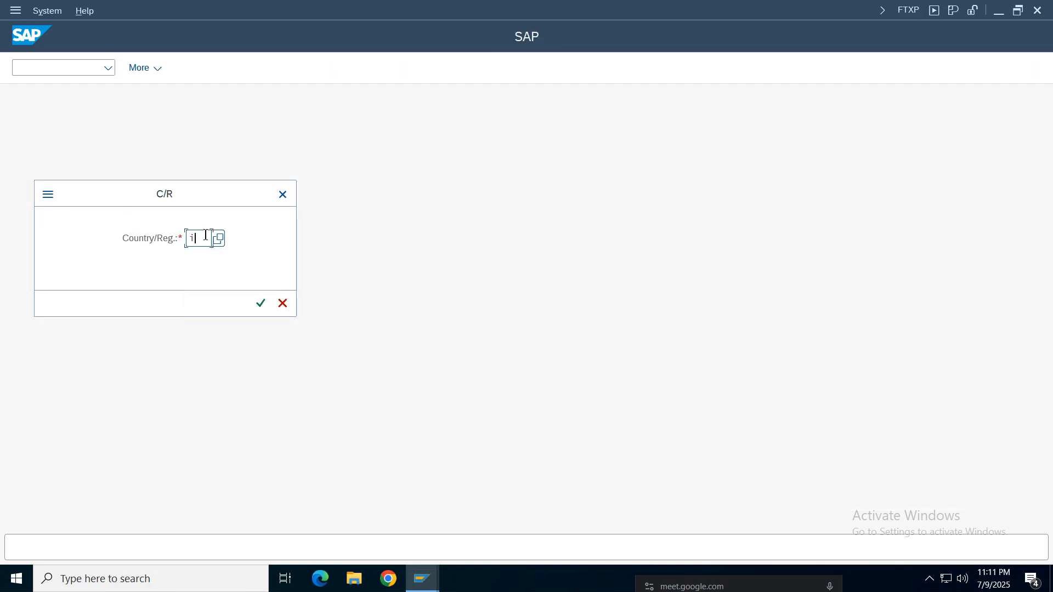
{"action": "type", "text": "n"}
{"action": "key", "text": "Return"}
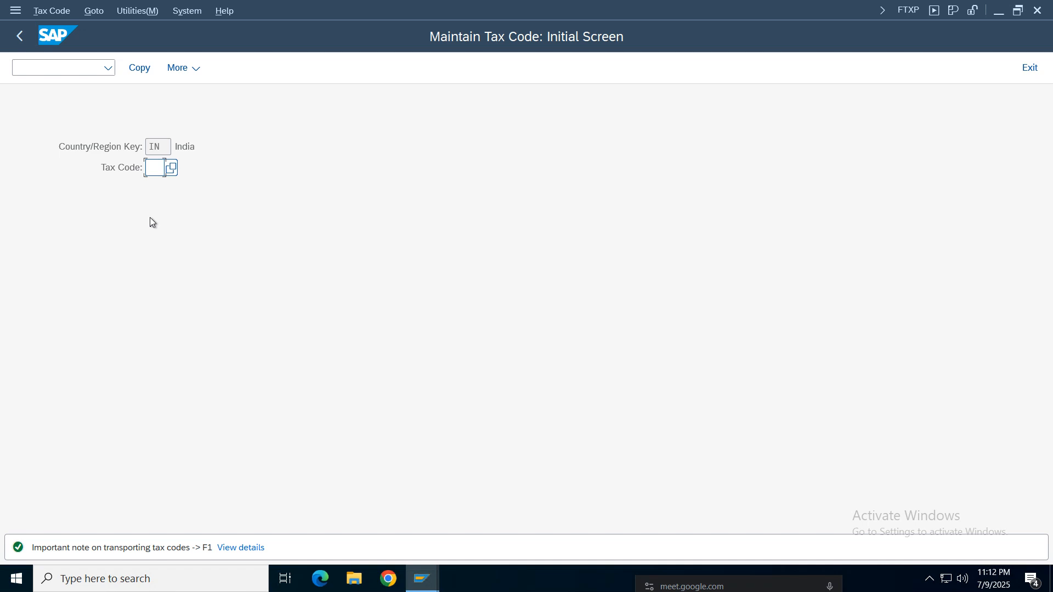
- Create tax code V0 for India with the description "Input tax" and tax type V (Input tax)
{"action": "type", "text": "V0"}
{"action": "key", "text": "Return"}
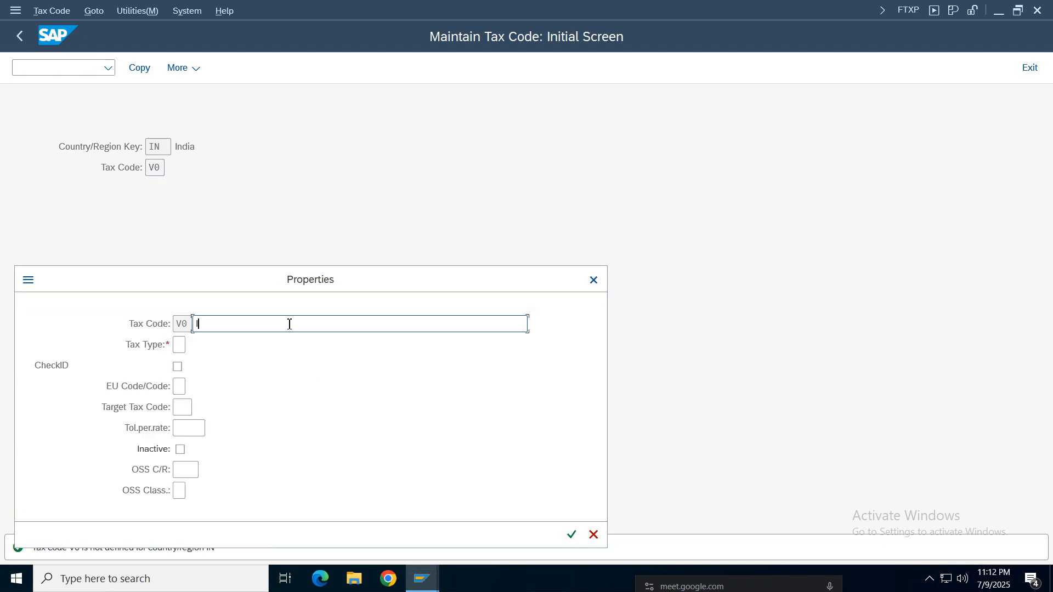
{"action": "type", "text": "Input tax"}
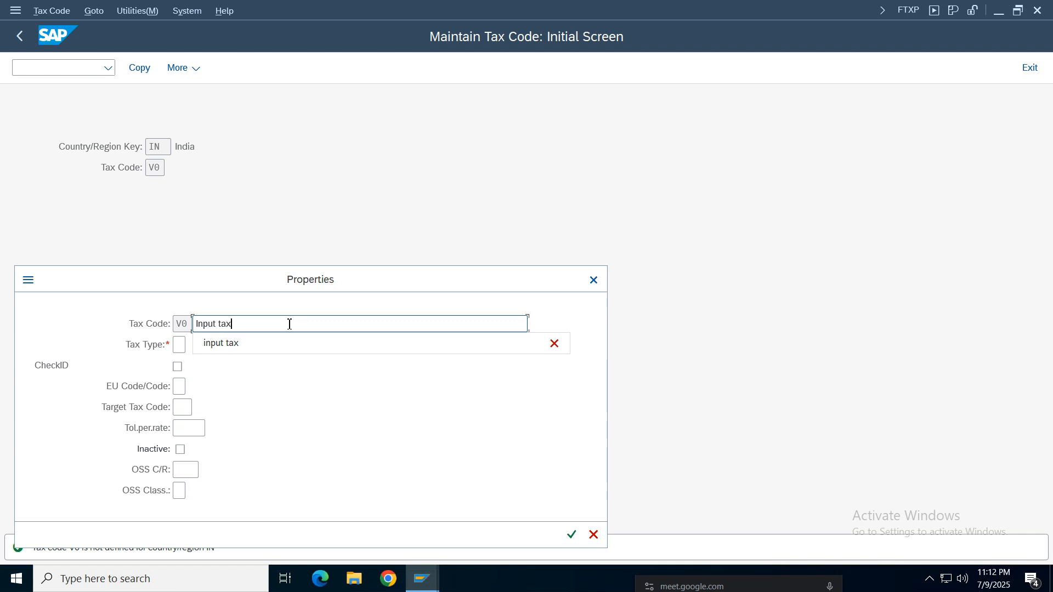
{"action": "left_click", "coordinate": [179, 346]}
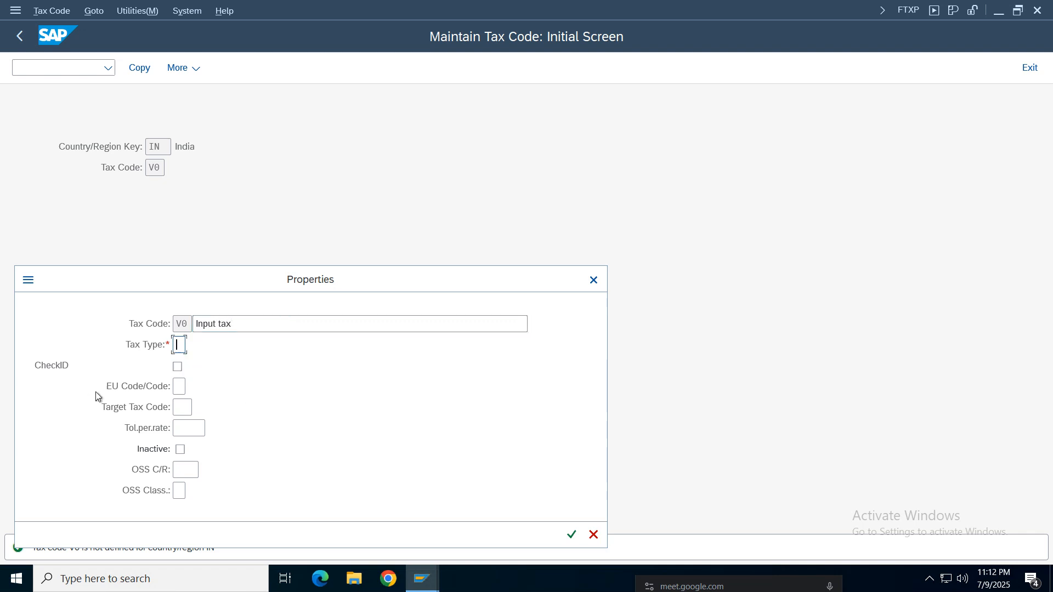
{"action": "key", "text": "F4"}
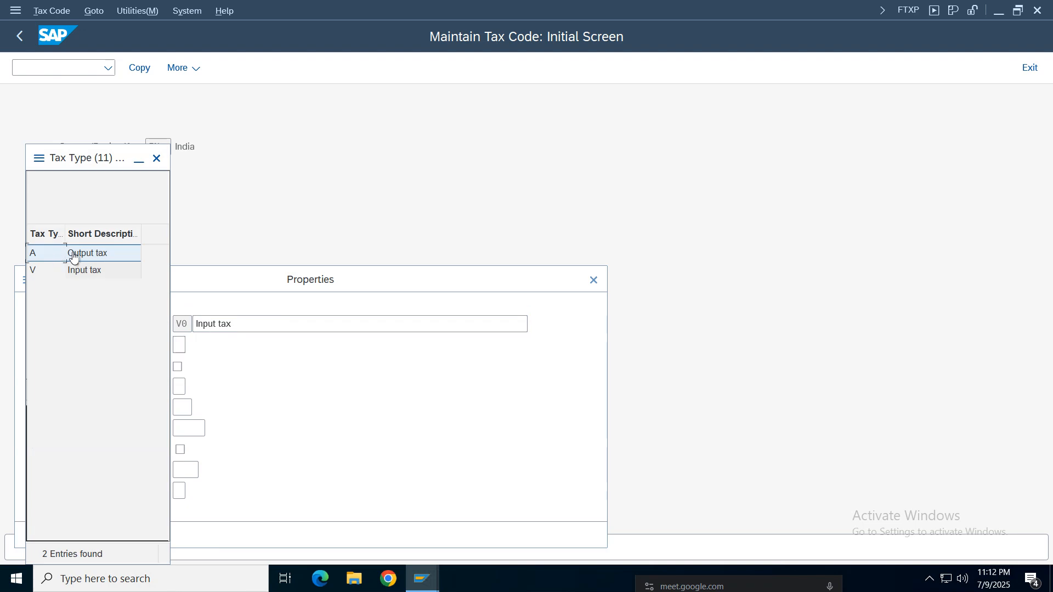
{"action": "double_click", "coordinate": [82, 270]}
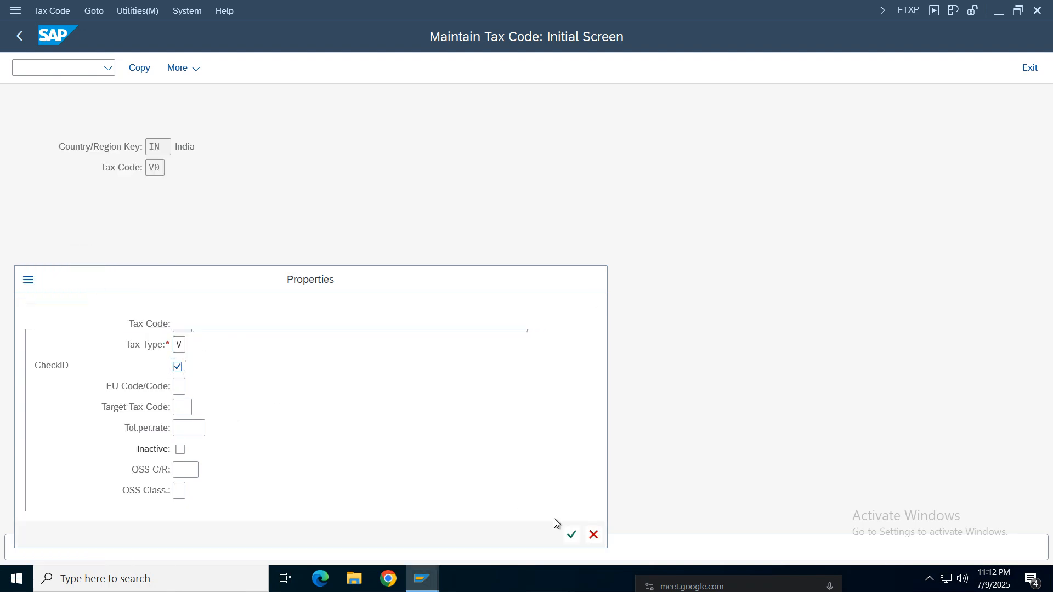
{"action": "left_click", "coordinate": [572, 535]}
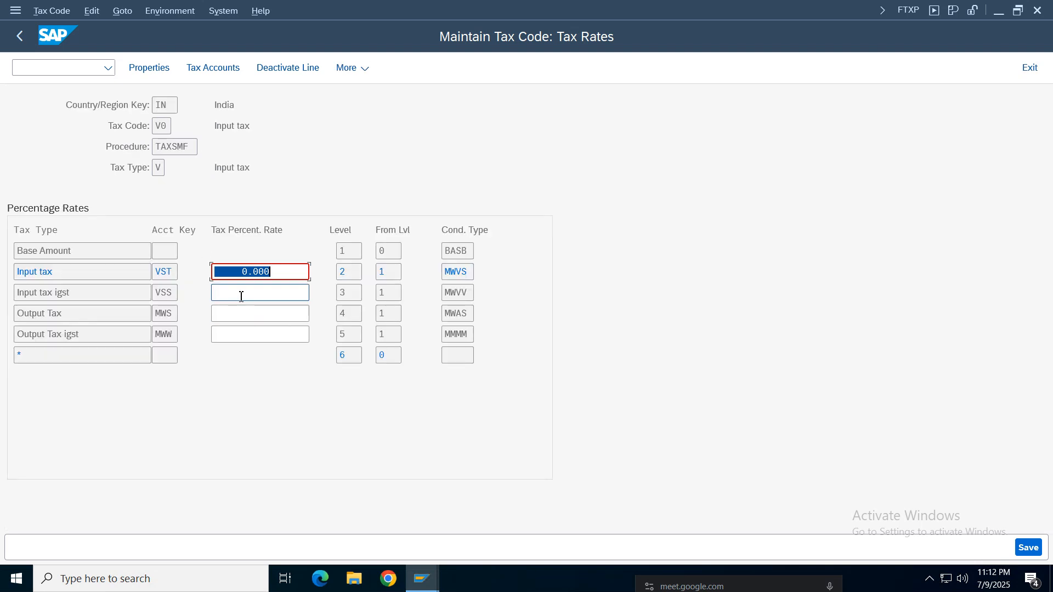
- Save tax code V0 with an input tax rate of 0.000 percent
{"action": "left_click", "coordinate": [283, 270]}
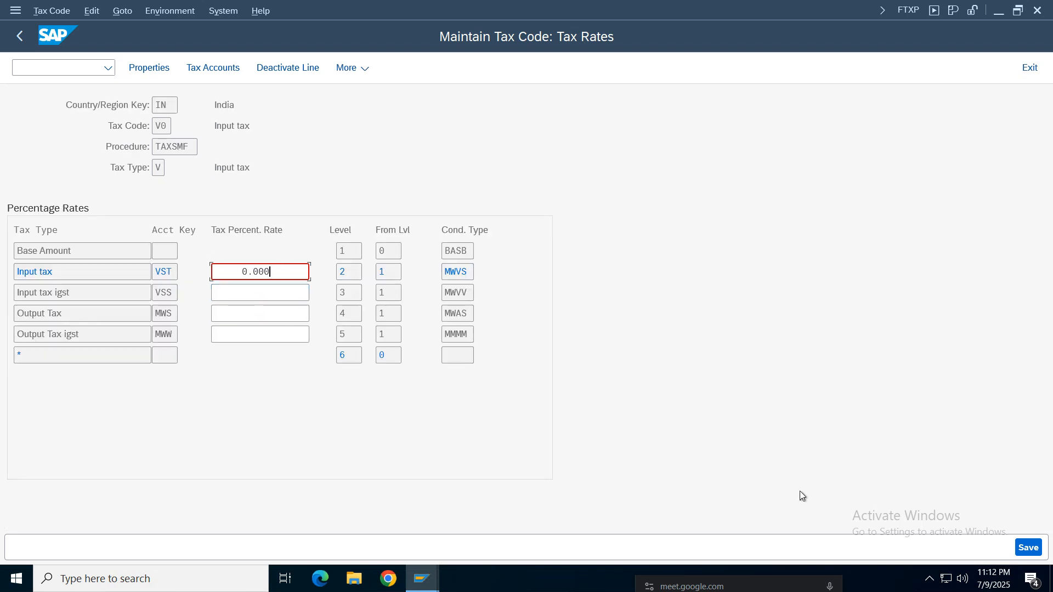
{"action": "left_click", "coordinate": [135, 145]}
{"action": "left_click", "coordinate": [1038, 552]}
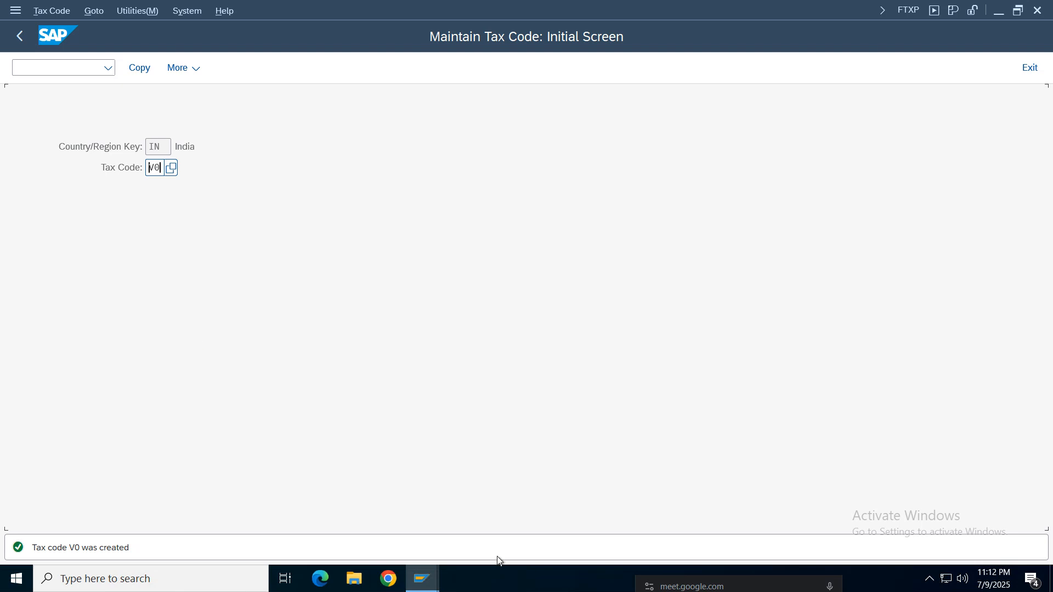
- Switch to the incoming invoice session and set item 1's tax code to V0 (Input tax)
{"action": "left_click", "coordinate": [416, 586]}
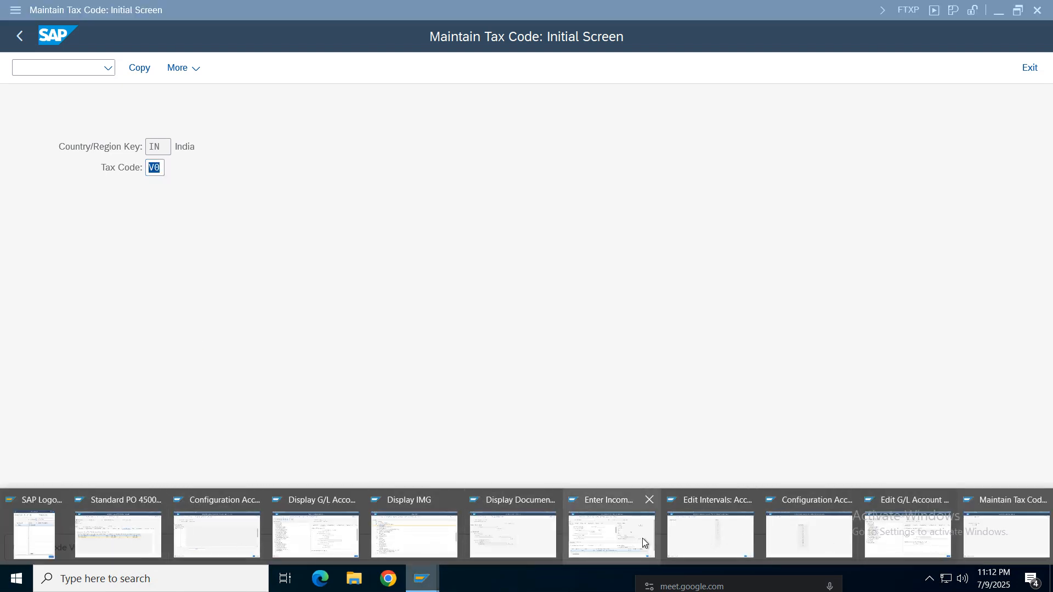
{"action": "left_click", "coordinate": [574, 531]}
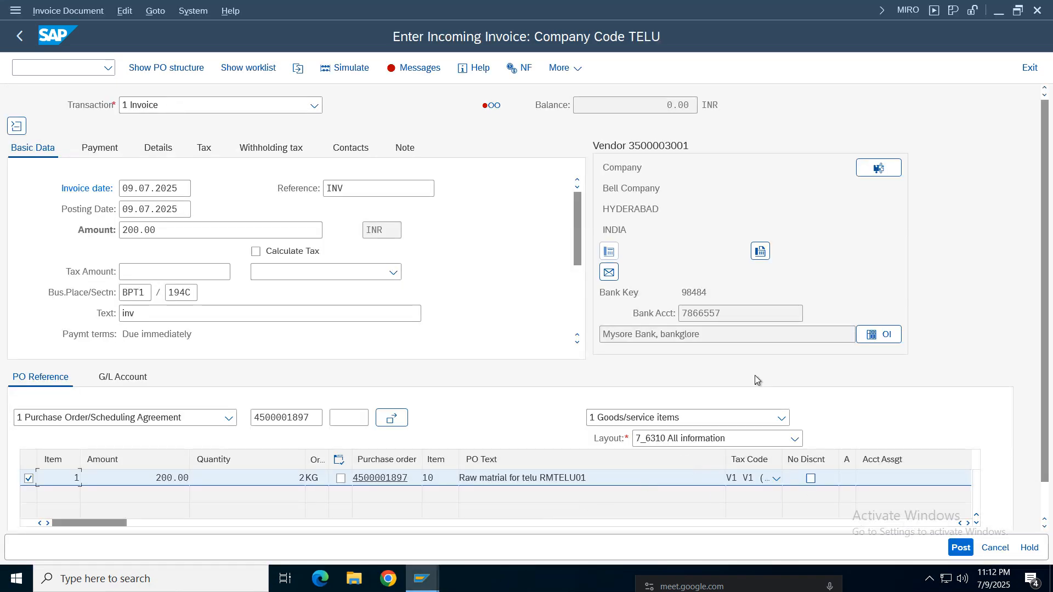
{"action": "left_click", "coordinate": [776, 478]}
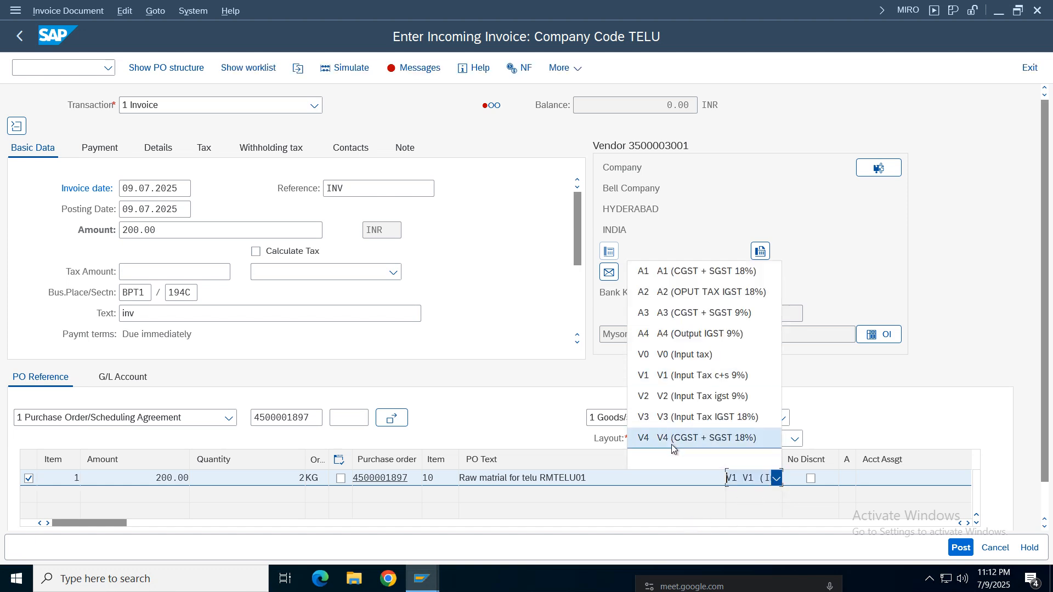
{"action": "left_click", "coordinate": [671, 355]}
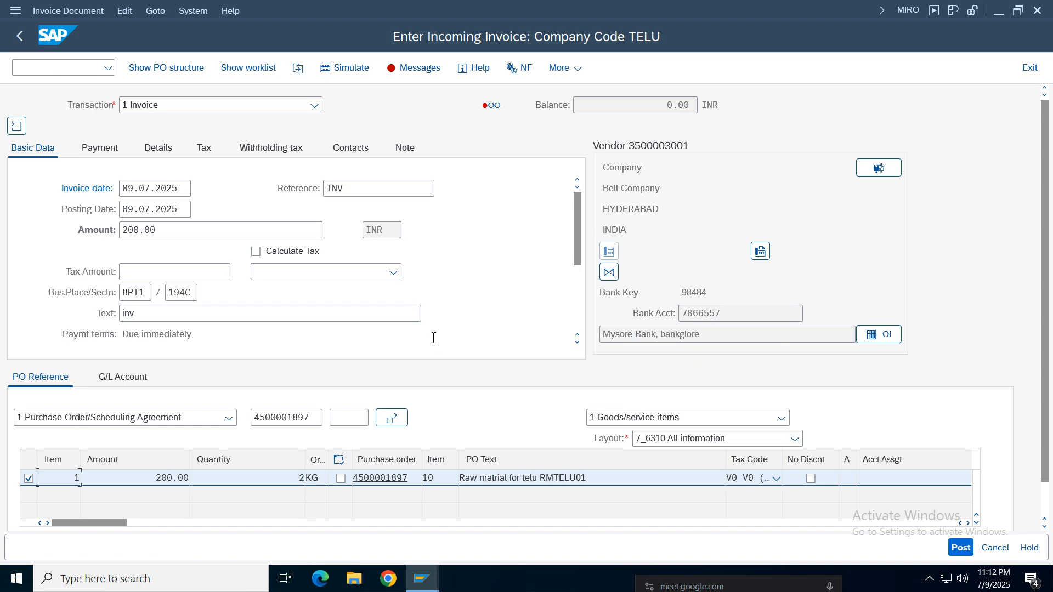
- Review the invoice's verification log messages and close the log
{"action": "left_click", "coordinate": [415, 75]}
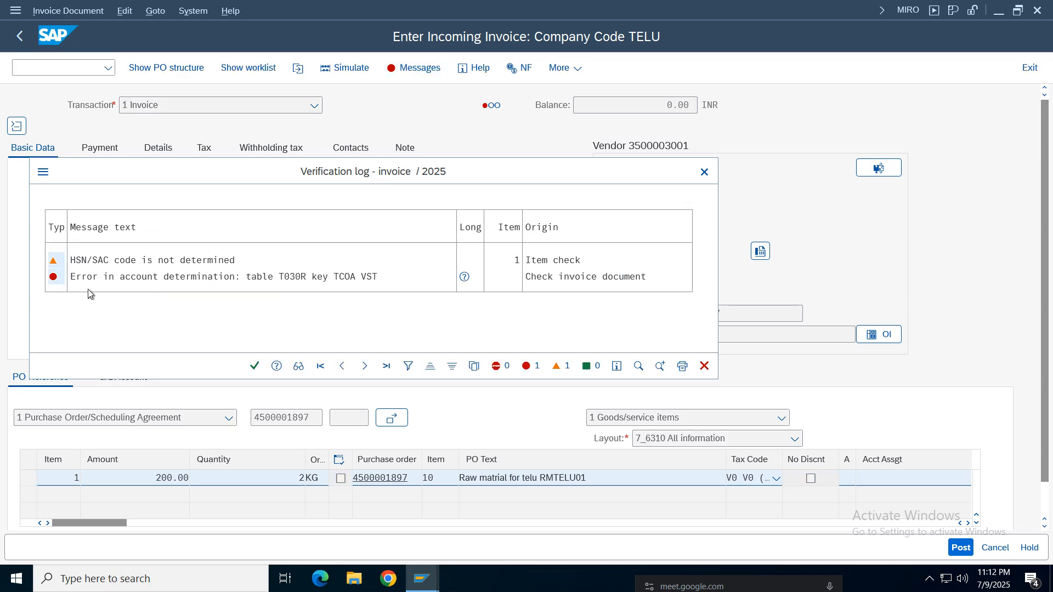
{"action": "left_click", "coordinate": [374, 278]}
{"action": "left_click", "coordinate": [701, 175]}
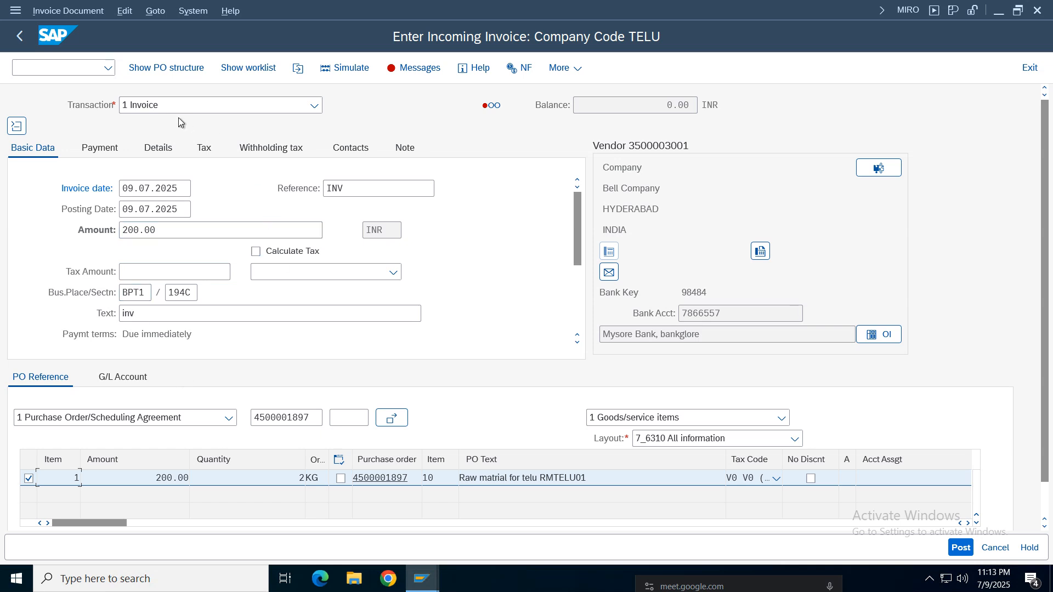
- Clear the invoice's withholding tax code and recheck the verification log
{"action": "left_click", "coordinate": [245, 154]}
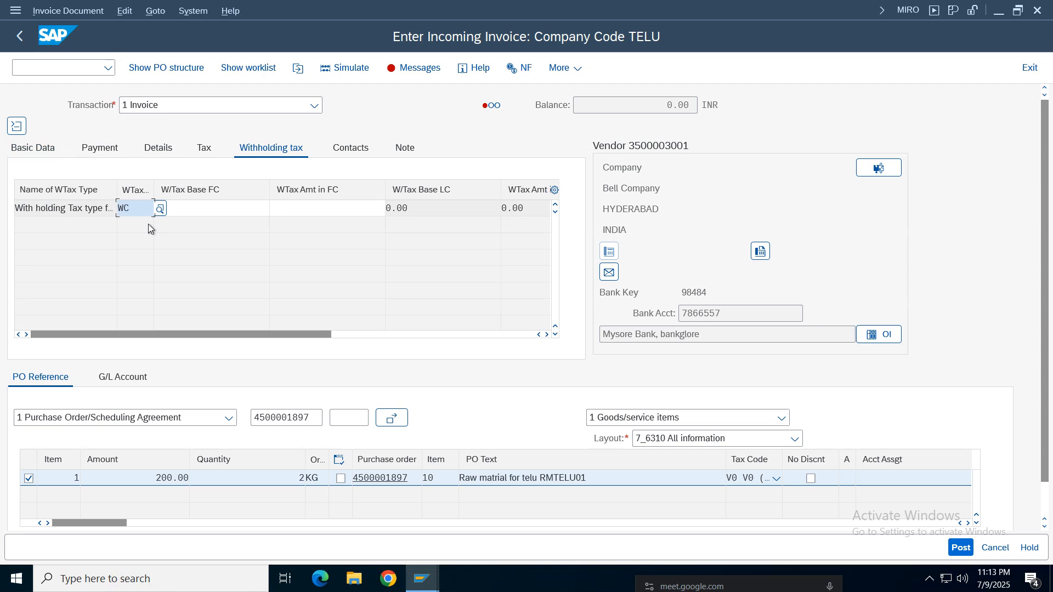
{"action": "key", "text": "BackSpace"}
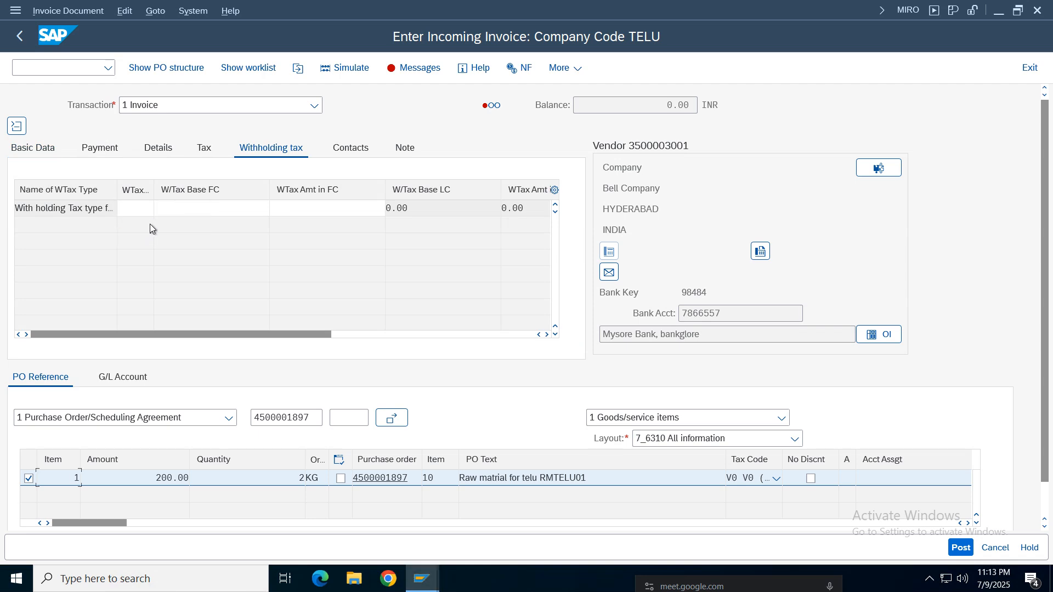
{"action": "left_click", "coordinate": [100, 147]}
{"action": "left_click", "coordinate": [28, 152]}
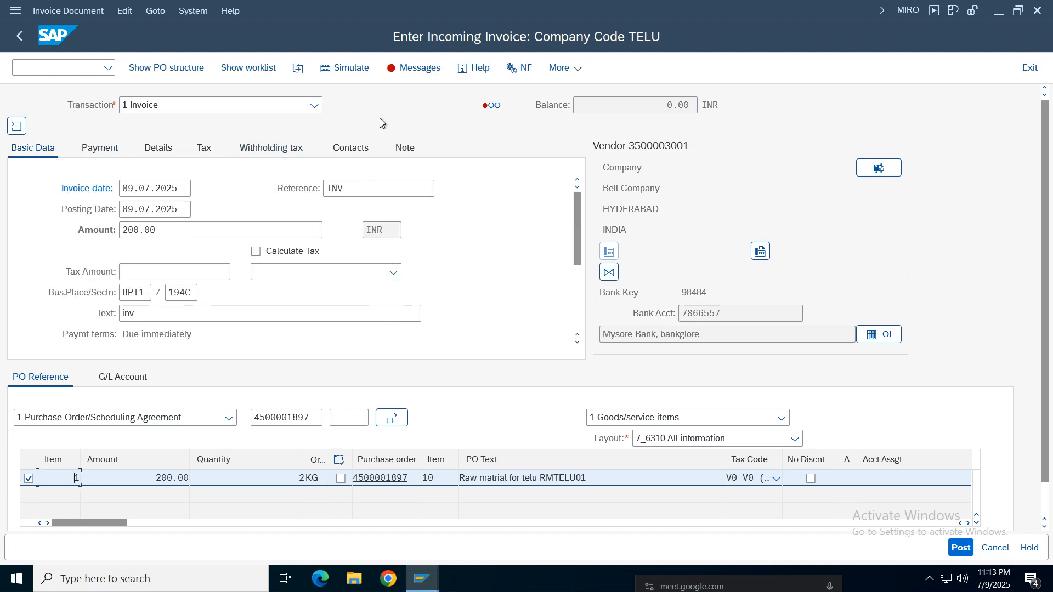
{"action": "left_click", "coordinate": [413, 72]}
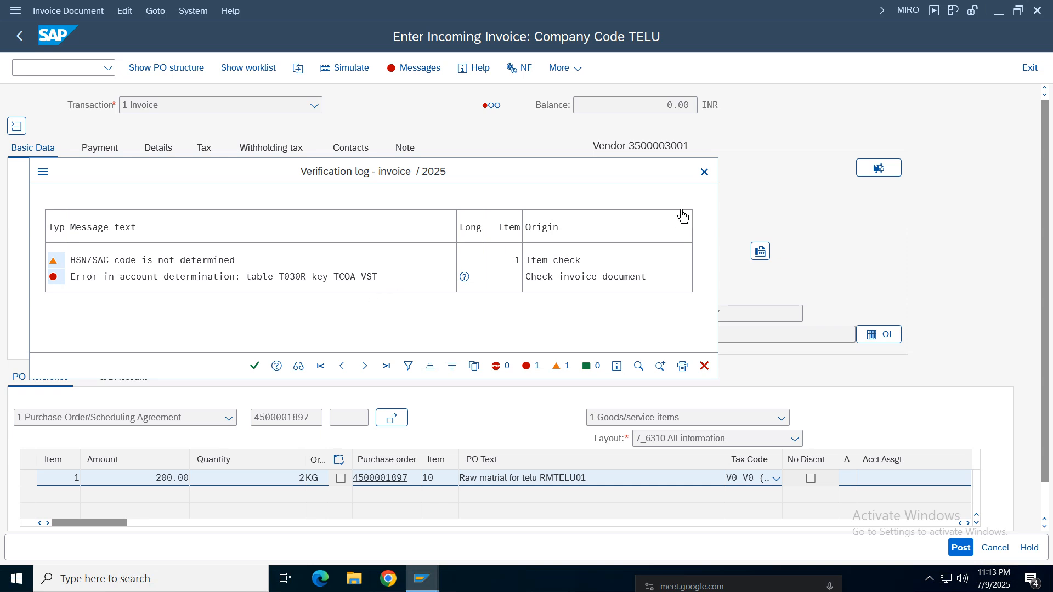
{"action": "left_click", "coordinate": [703, 171]}
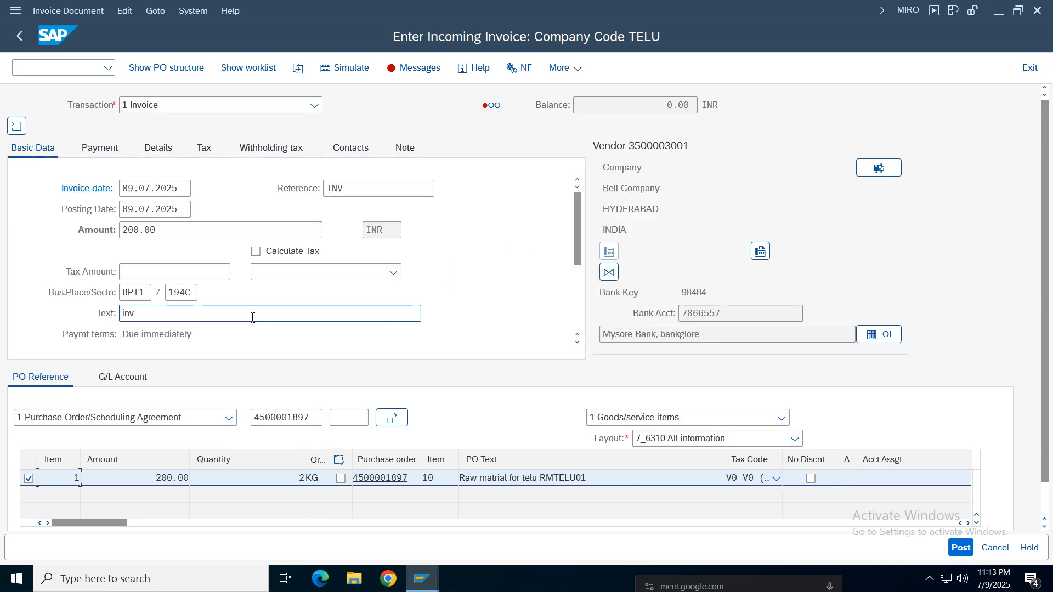
- Clear the invoice's business place and section code, and check the verification log again
{"action": "left_click", "coordinate": [195, 292]}
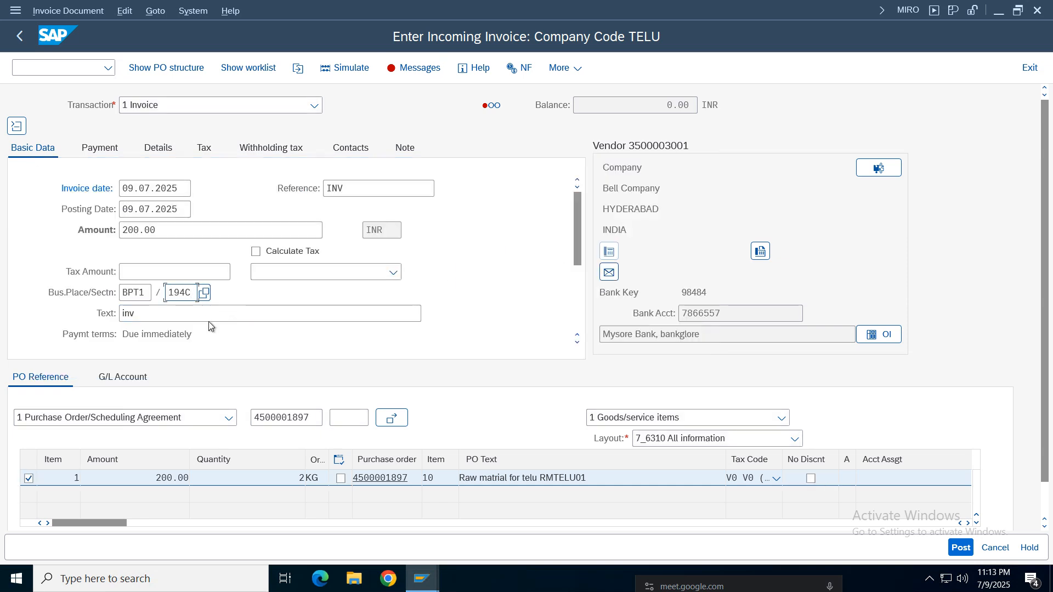
{"action": "key", "text": "BackSpace"}
{"action": "key", "text": "BackSpace"}
{"action": "key", "text": "BackSpace"}
{"action": "key", "text": "BackSpace"}
{"action": "key", "text": "Escape"}
{"action": "left_click", "coordinate": [150, 293]}
{"action": "key", "text": "BackSpace"}
{"action": "key", "text": "BackSpace"}
{"action": "key", "text": "BackSpace"}
{"action": "key", "text": "BackSpace"}
{"action": "key", "text": "Return"}
{"action": "left_click", "coordinate": [408, 68]}
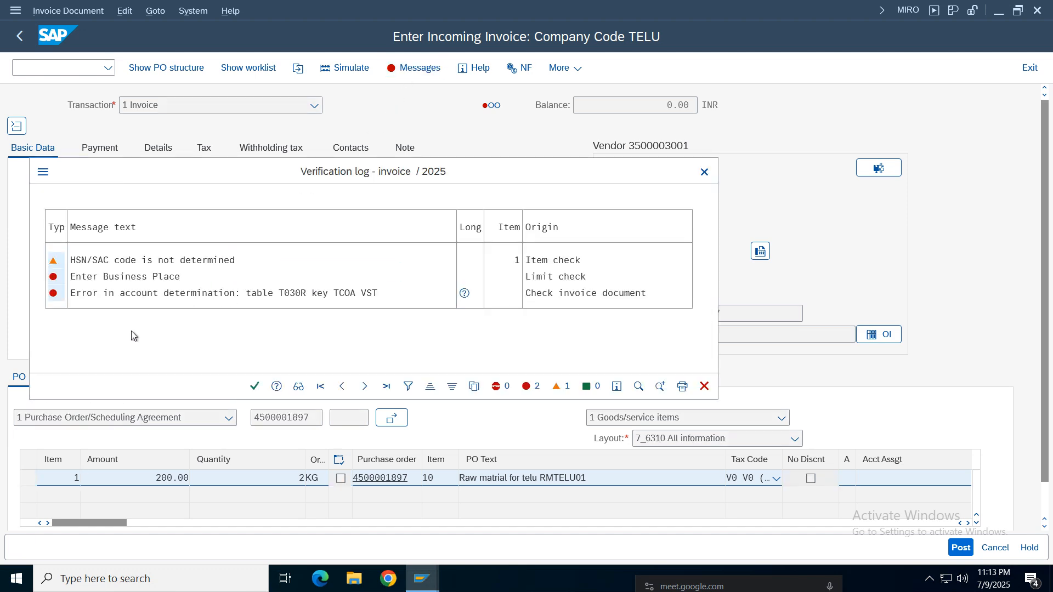
{"action": "left_click", "coordinate": [112, 277]}
- Inspect the account assignment of Purchase input tax (VST) for chart of accounts TCOA in the display-only OBYC session
{"action": "left_click", "coordinate": [427, 581]}
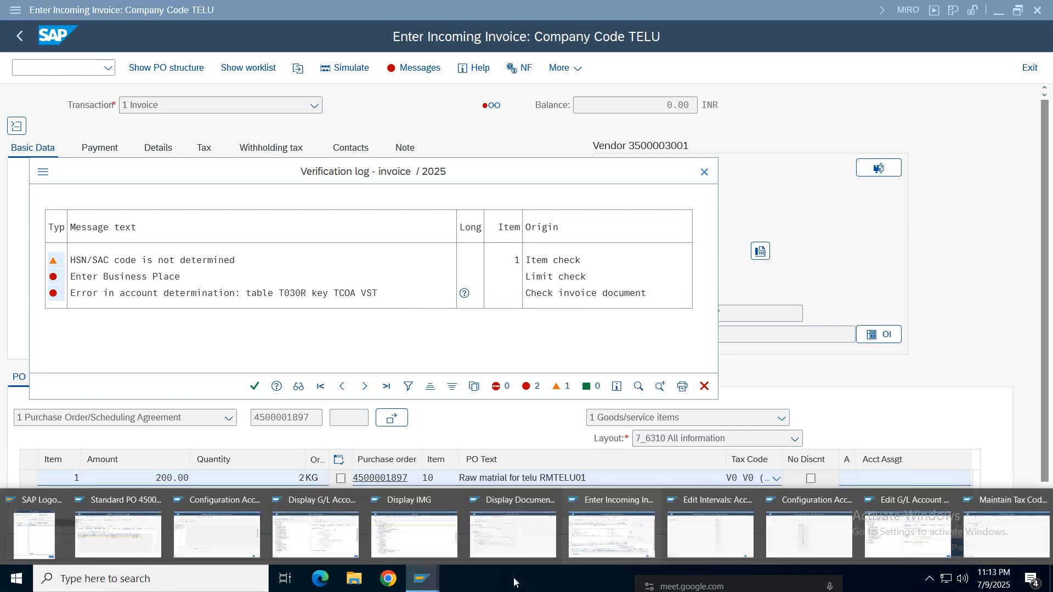
{"action": "left_click", "coordinate": [935, 547]}
{"action": "left_click", "coordinate": [432, 582]}
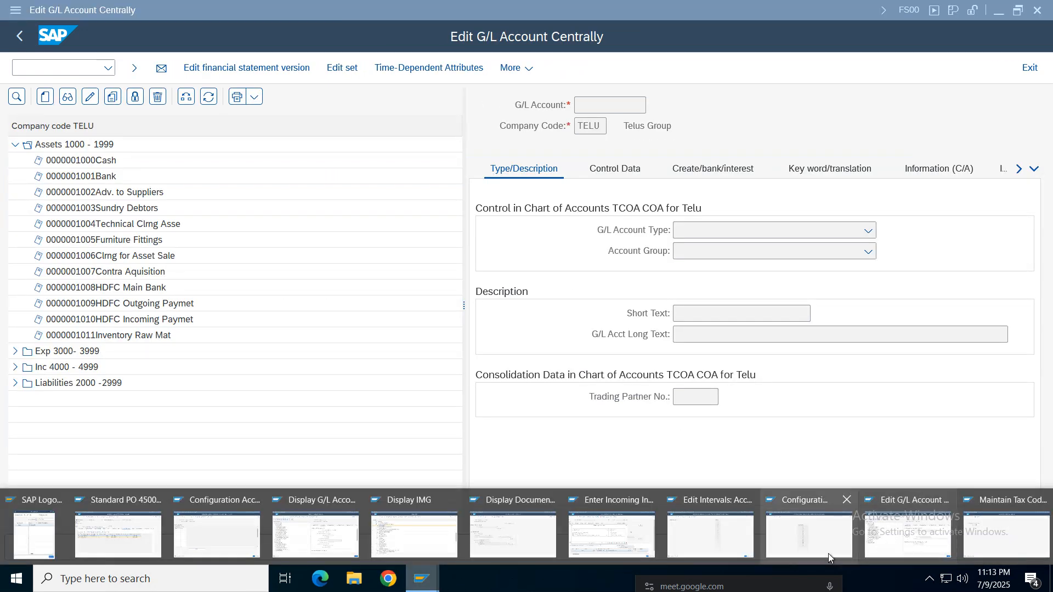
{"action": "left_click", "coordinate": [827, 551]}
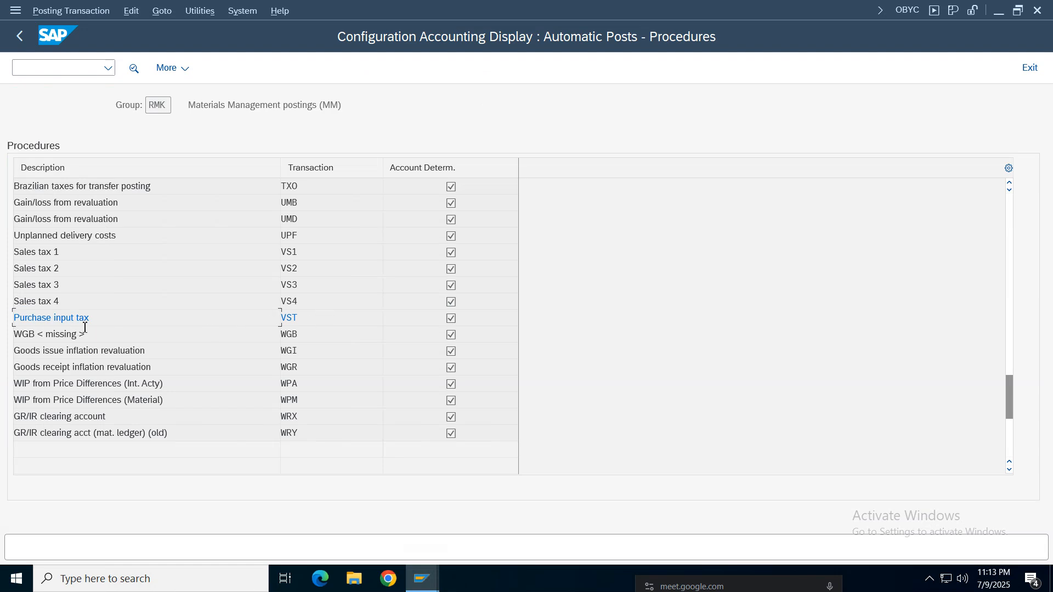
{"action": "left_click_drag", "start_coordinate": [85, 327], "coordinate": [9, 314]}
{"action": "double_click", "coordinate": [333, 317]}
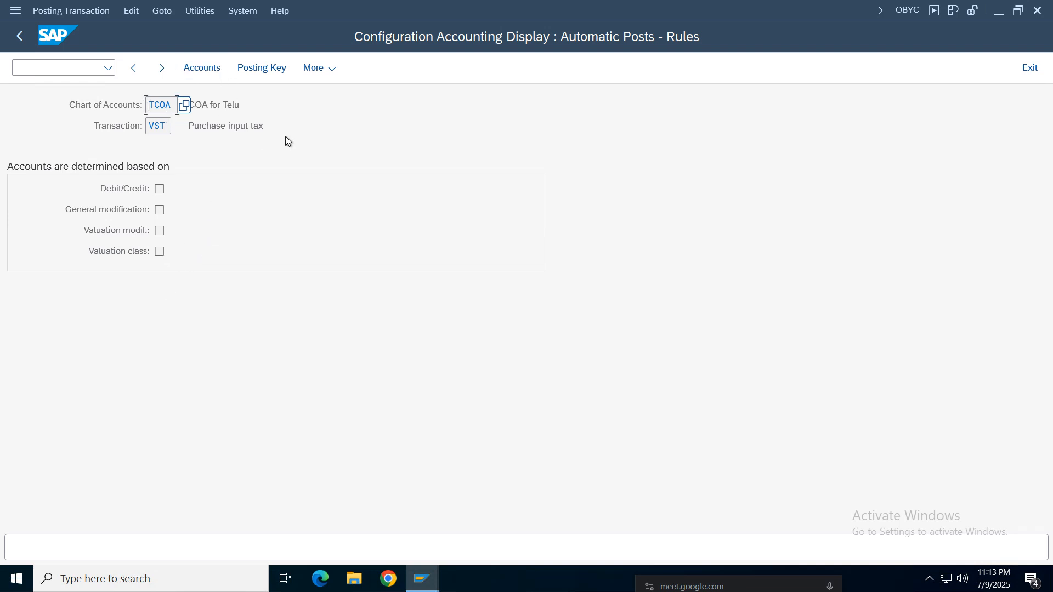
{"action": "left_click_drag", "start_coordinate": [285, 136], "coordinate": [178, 96]}
{"action": "left_click", "coordinate": [203, 68]}
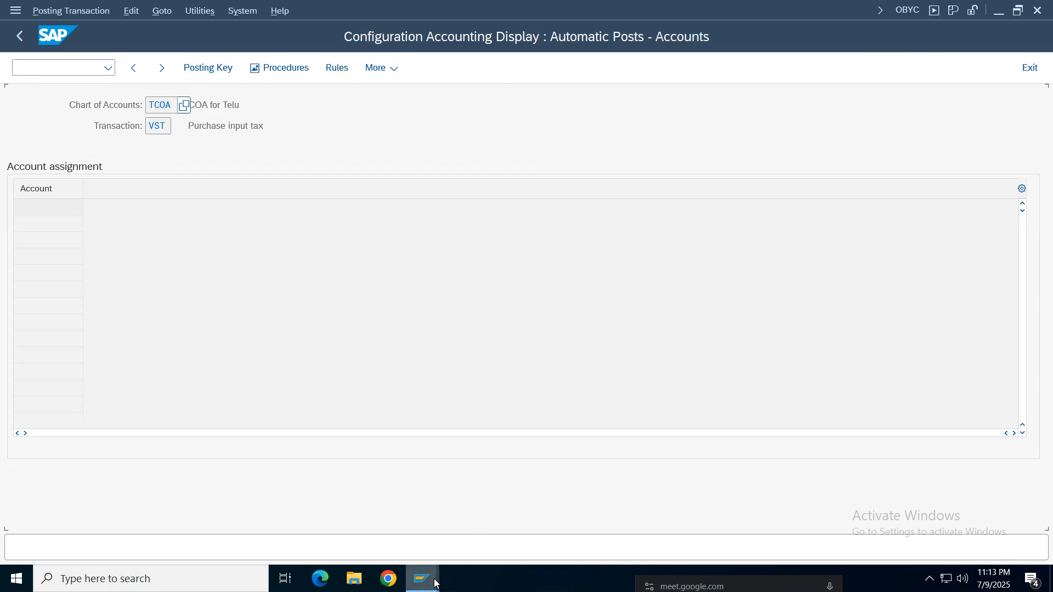
- Switch to the editable OBYC session and open the posting rules of Purchase input tax (VST)
{"action": "mouse_move", "coordinate": [421, 577]}
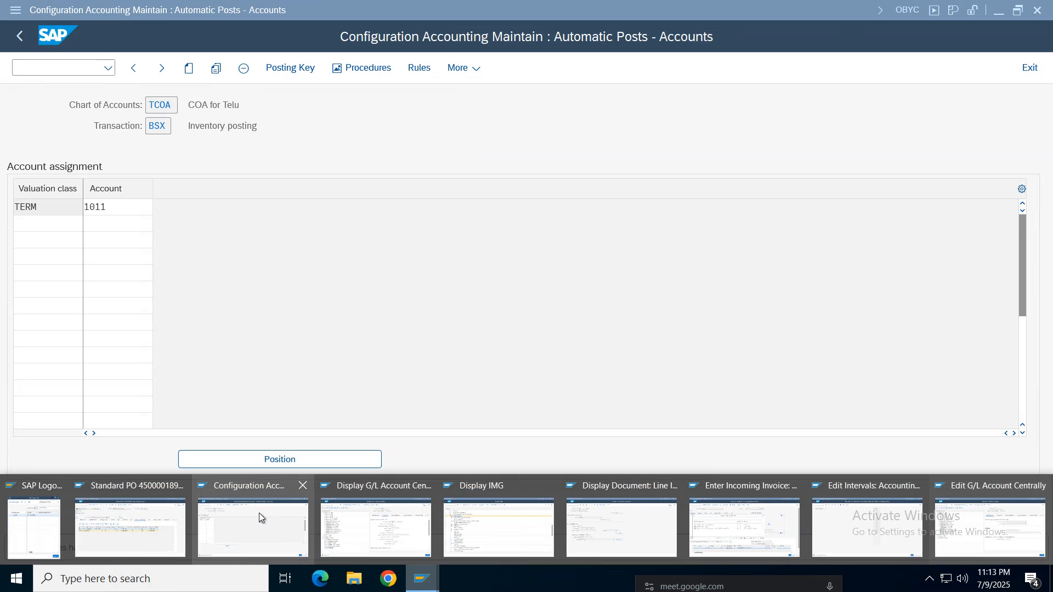
{"action": "left_click", "coordinate": [259, 516]}
{"action": "left_click", "coordinate": [19, 35]}
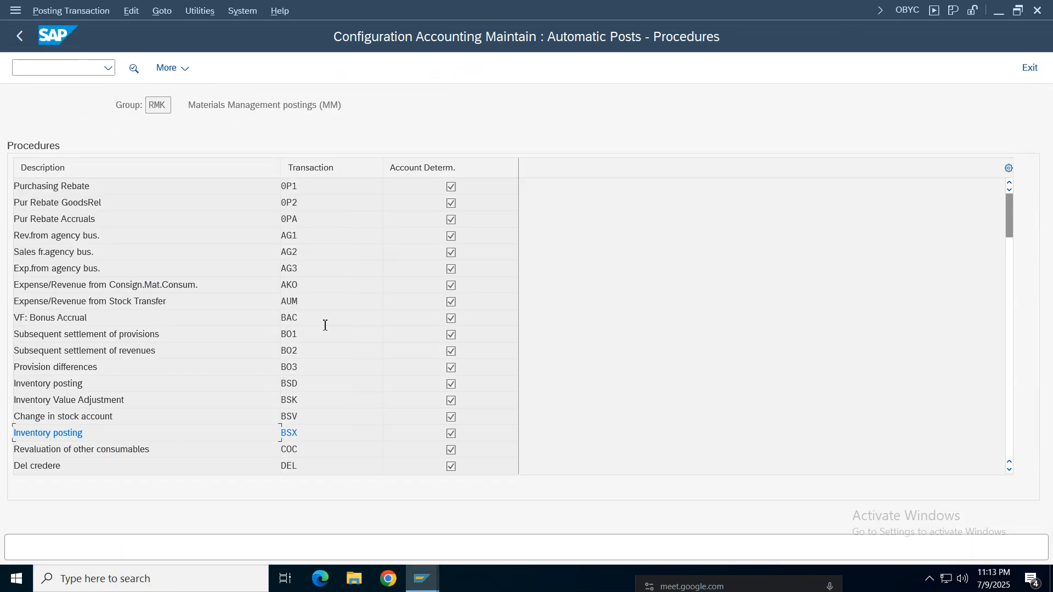
{"action": "scroll", "coordinate": [311, 433], "scroll_direction": "down", "scroll_amount": 6}
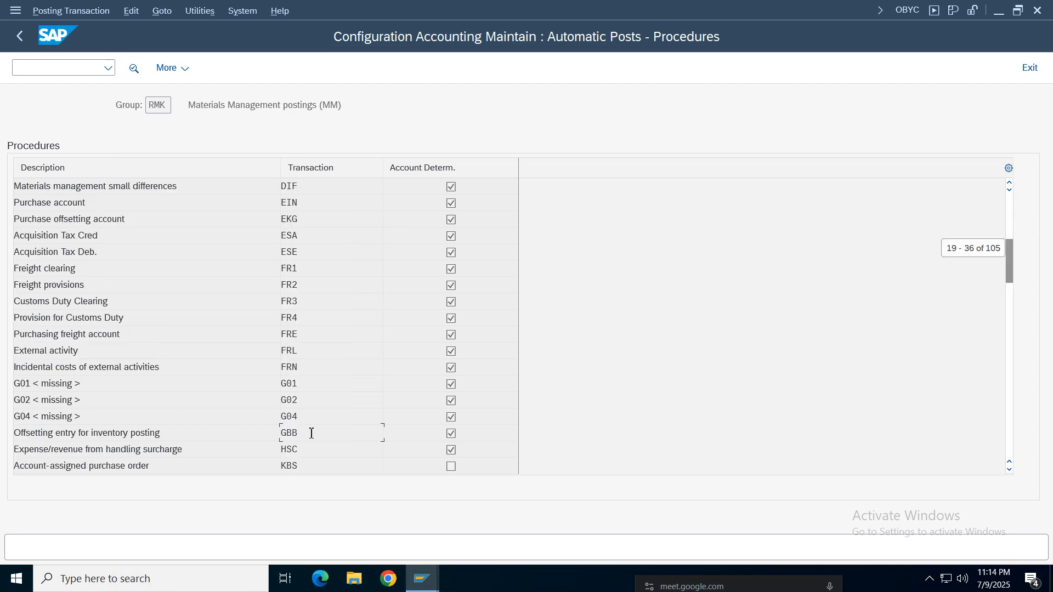
{"action": "scroll", "coordinate": [310, 434], "scroll_direction": "down", "scroll_amount": 20}
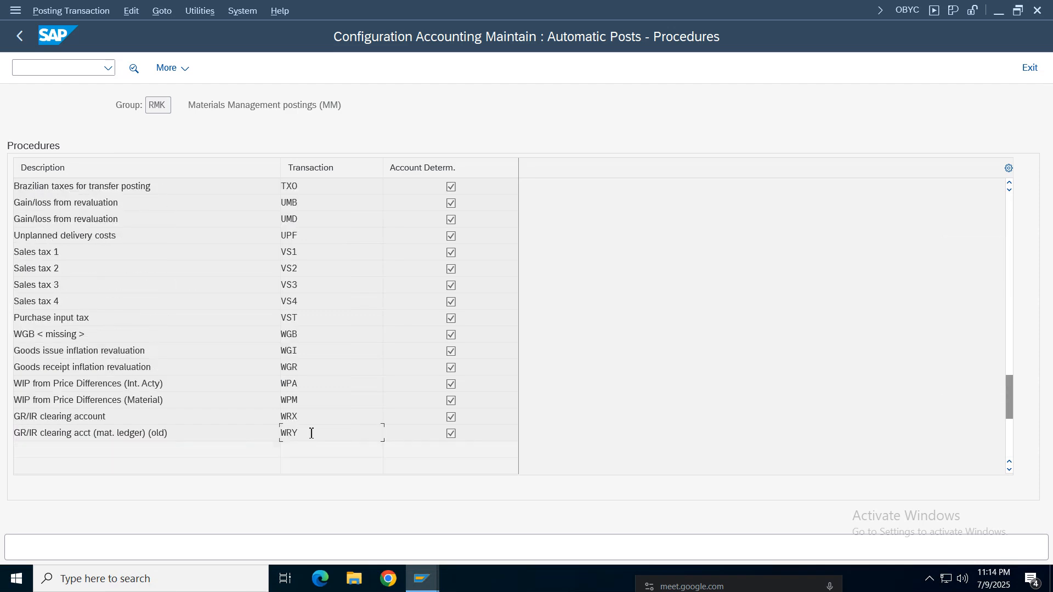
{"action": "double_click", "coordinate": [306, 314]}
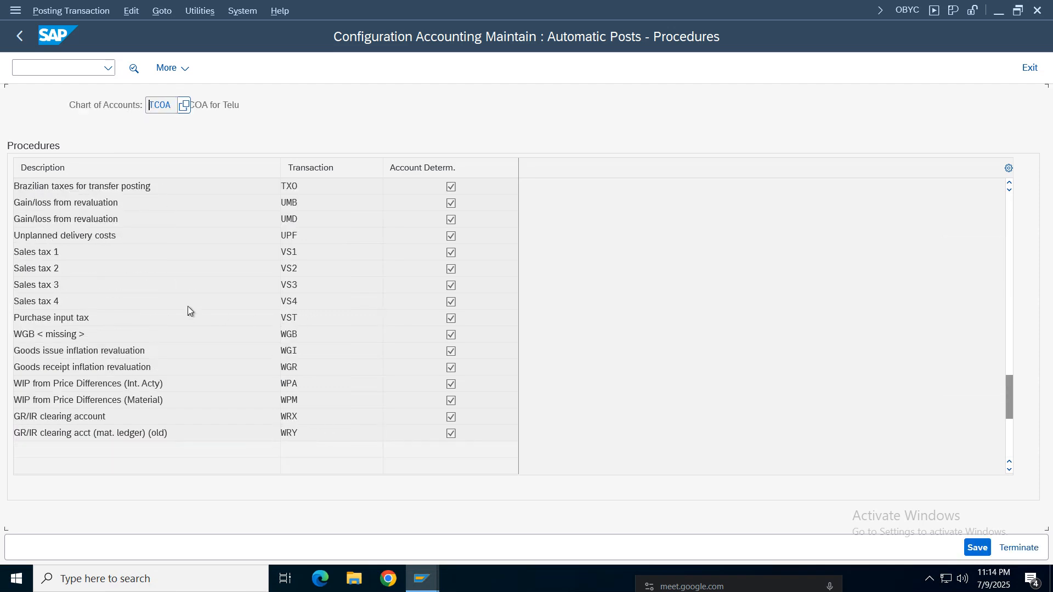
- Base the VST account determination on valuation class and save the rules for chart of accounts TCOA
{"action": "left_click", "coordinate": [159, 252]}
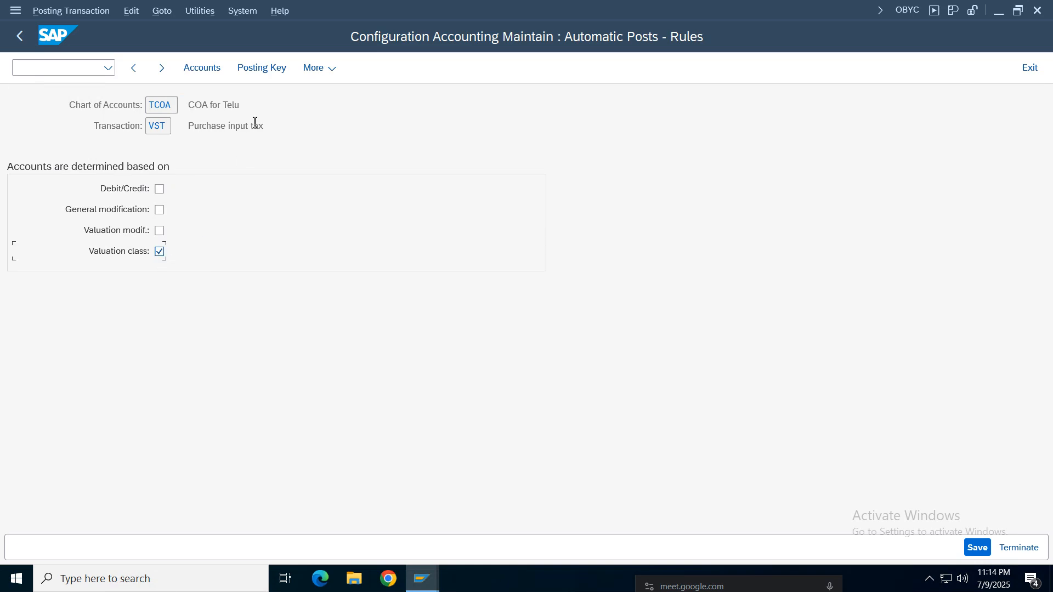
{"action": "left_click", "coordinate": [211, 72]}
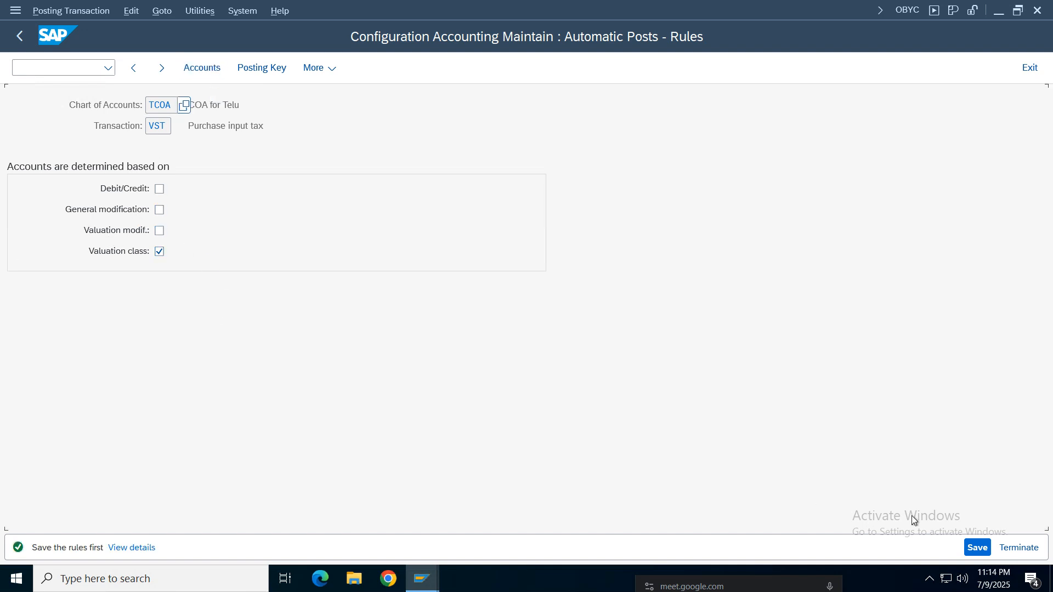
{"action": "left_click", "coordinate": [977, 548]}
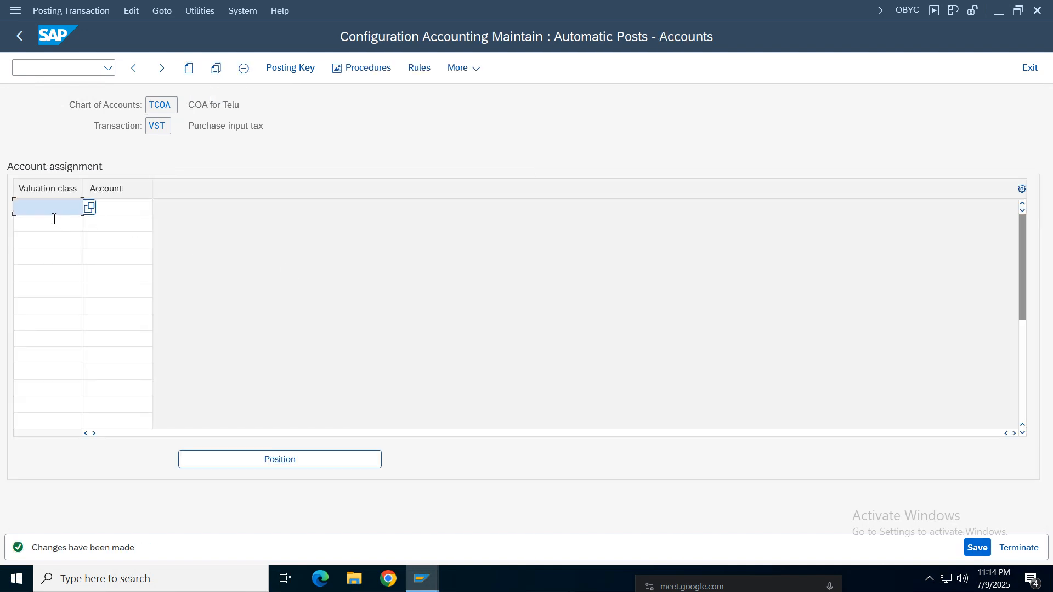
- Assign G/L account 3001 (Discount Paid) to valuation class TERM for VST, and save it to the Telus Group customizing request
{"action": "key", "text": "space"}
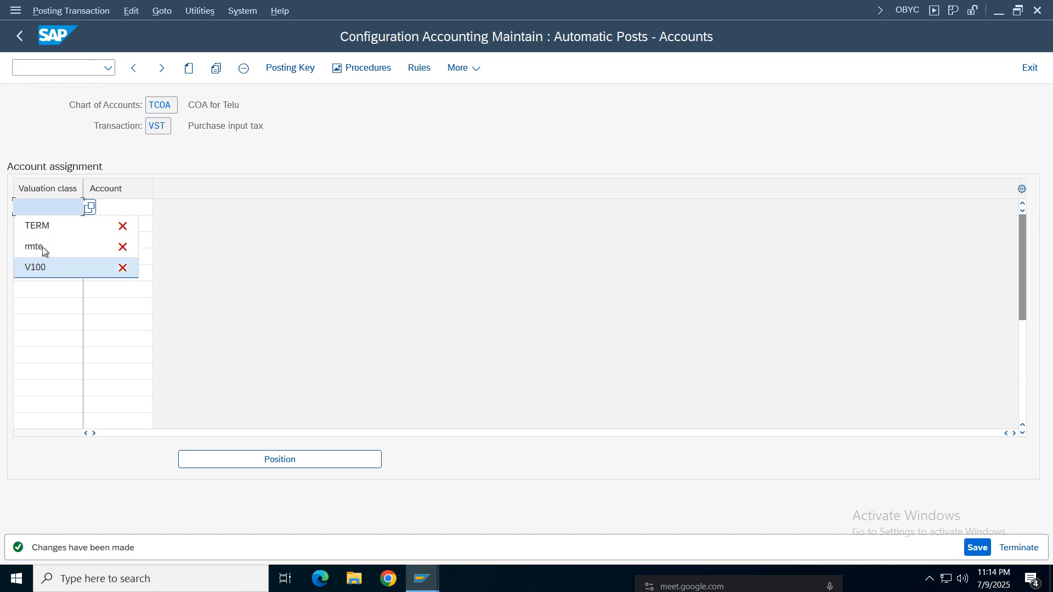
{"action": "left_click", "coordinate": [32, 191]}
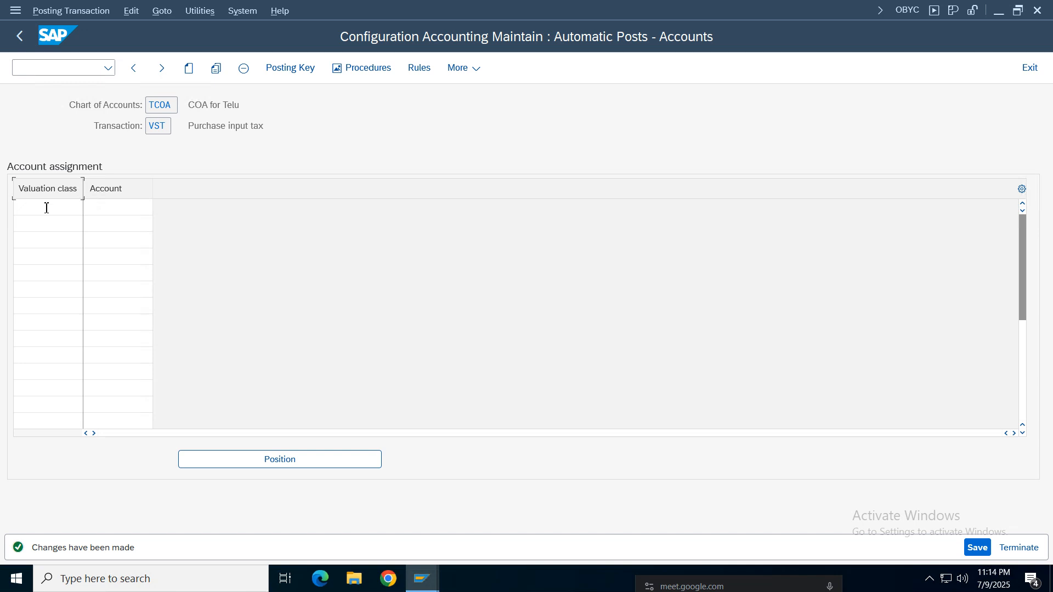
{"action": "left_click", "coordinate": [47, 208]}
{"action": "left_click", "coordinate": [38, 224]}
{"action": "left_click", "coordinate": [129, 207]}
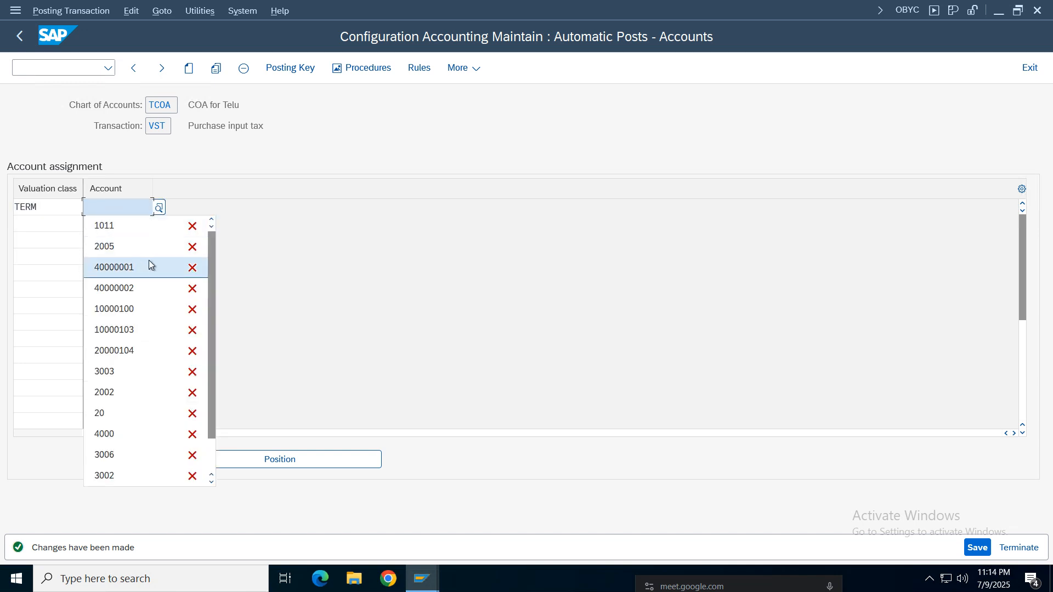
{"action": "left_click", "coordinate": [159, 208]}
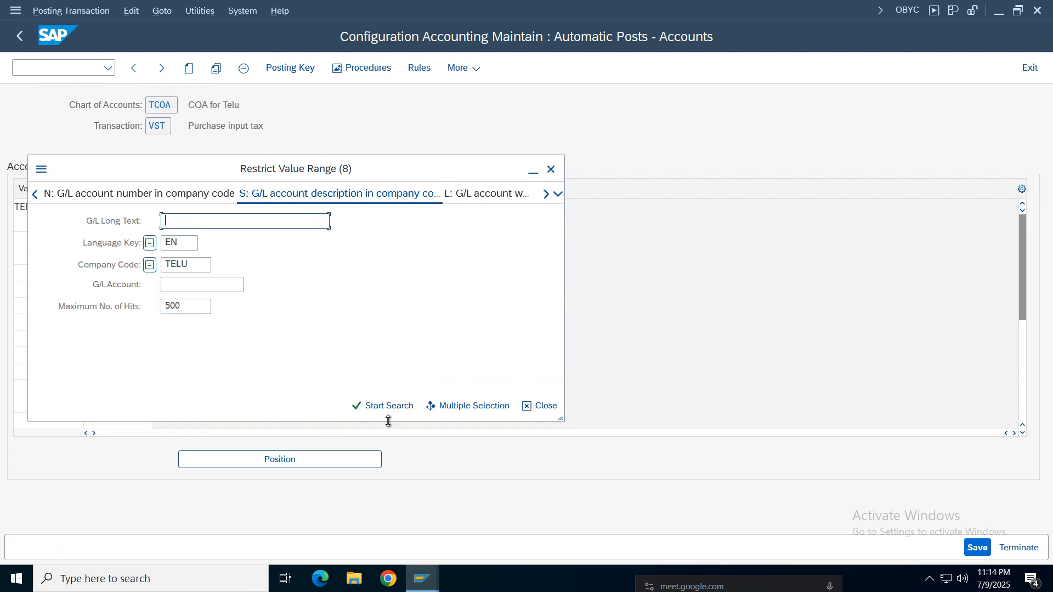
{"action": "left_click", "coordinate": [376, 405]}
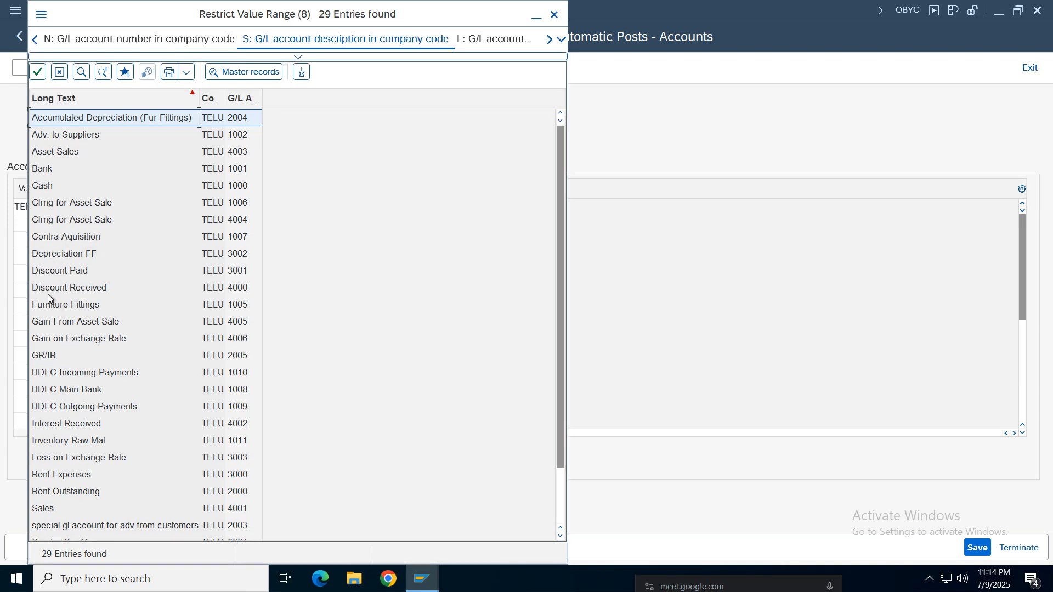
{"action": "left_click", "coordinate": [71, 271]}
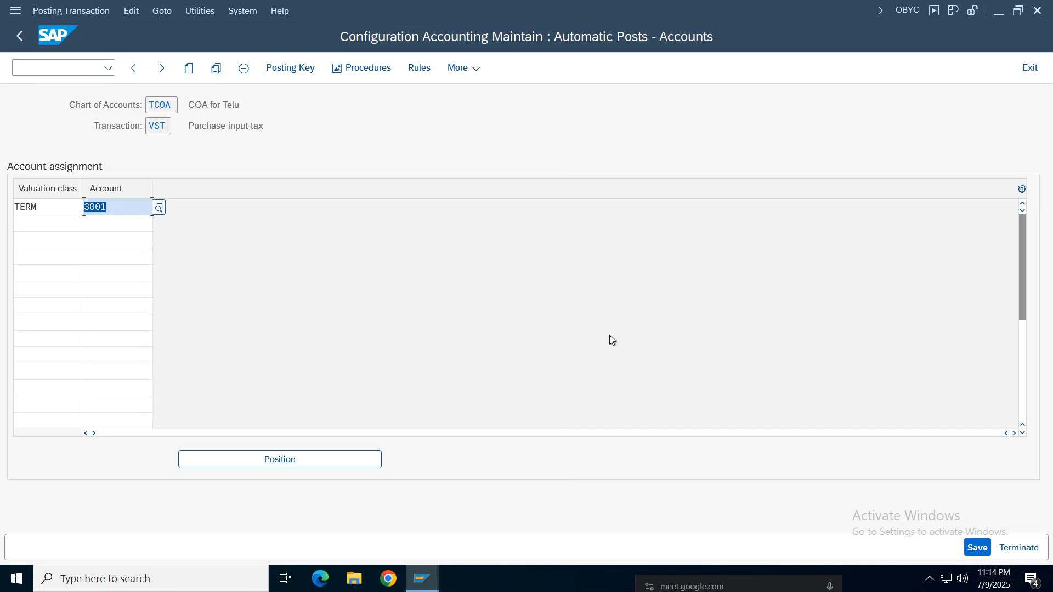
{"action": "left_click", "coordinate": [978, 547]}
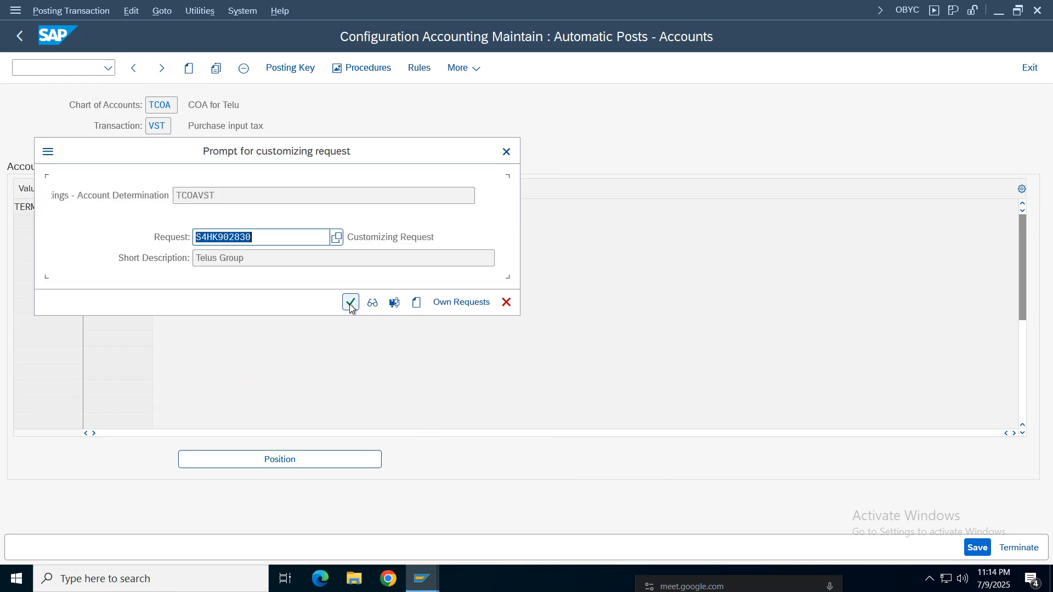
{"action": "left_click", "coordinate": [349, 307]}
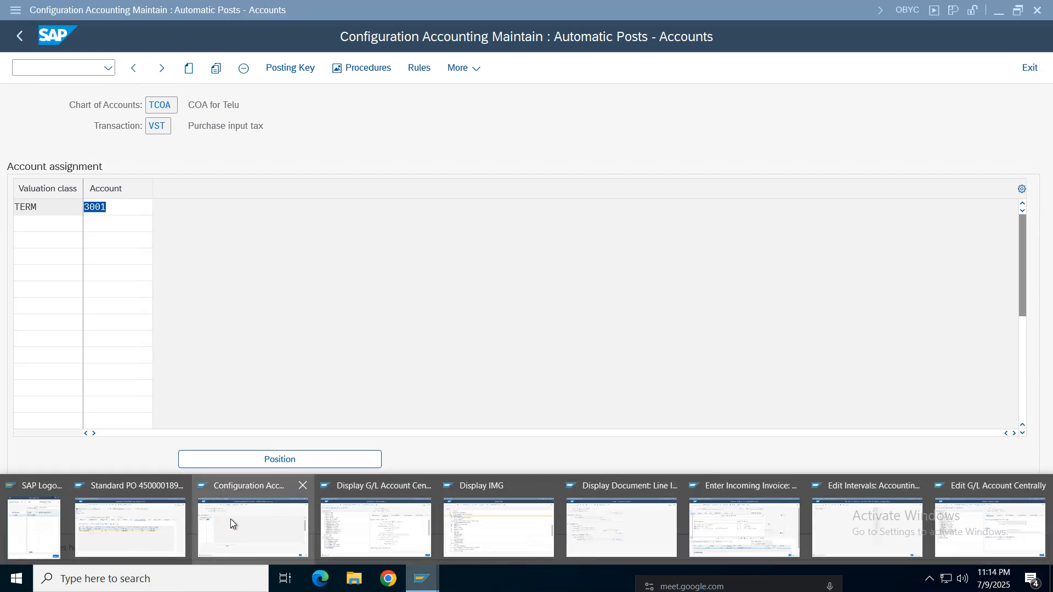
- Return to the incoming invoice session and recheck the account determination error in its verification log
{"action": "left_click", "coordinate": [259, 515]}
{"action": "left_click", "coordinate": [424, 582]}
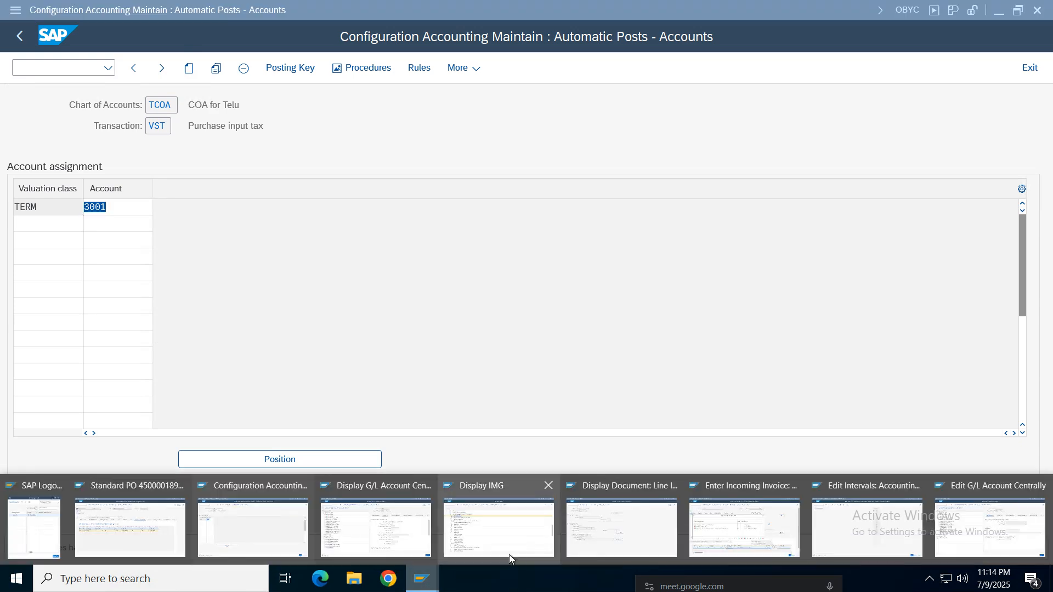
{"action": "left_click", "coordinate": [768, 522]}
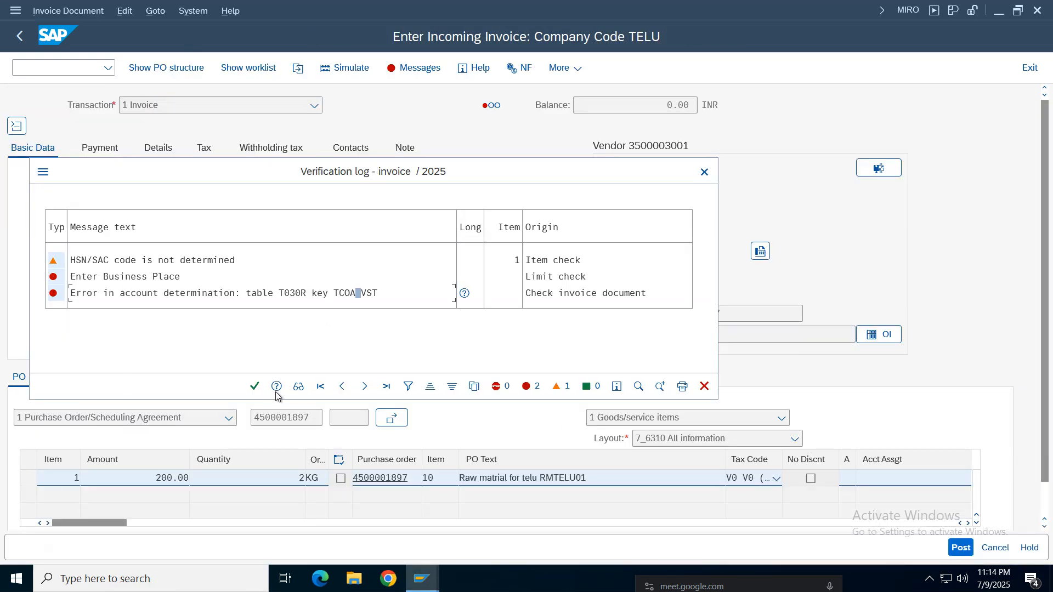
{"action": "left_click", "coordinate": [255, 386]}
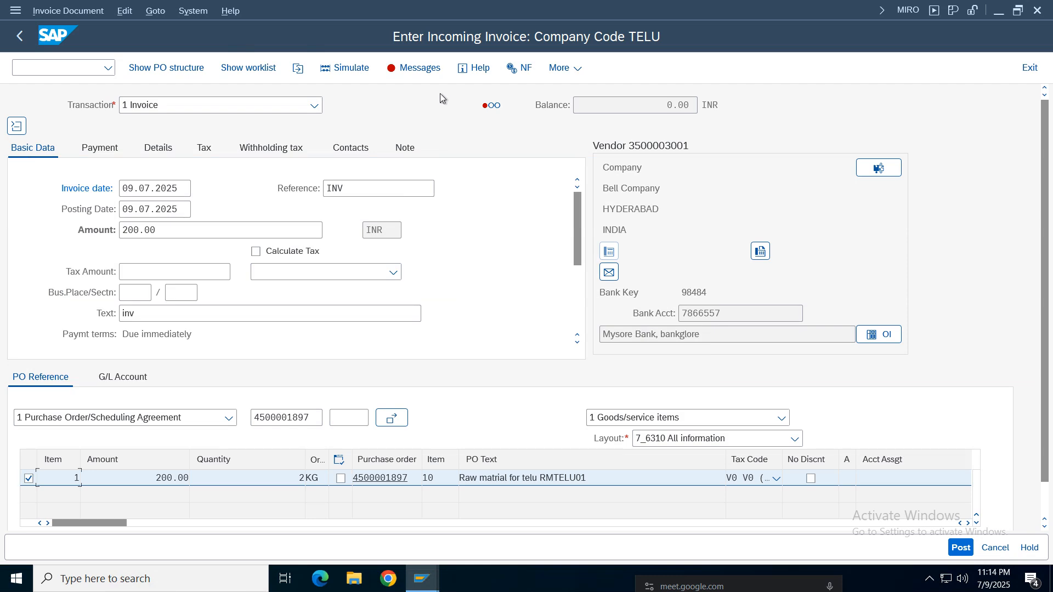
{"action": "left_click", "coordinate": [413, 74]}
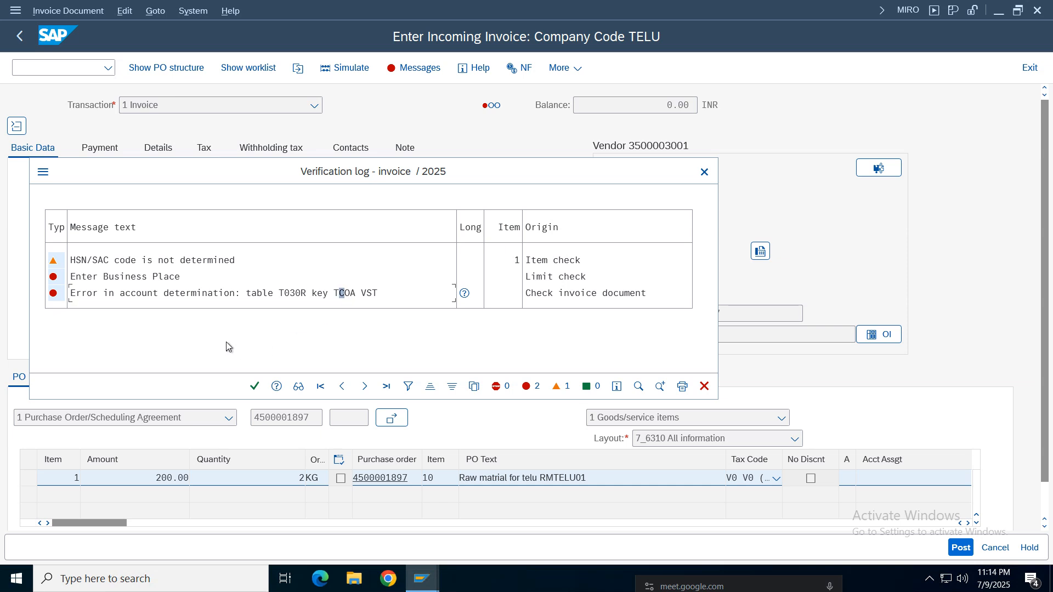
{"action": "left_click", "coordinate": [293, 295]}
{"action": "left_click", "coordinate": [380, 295]}
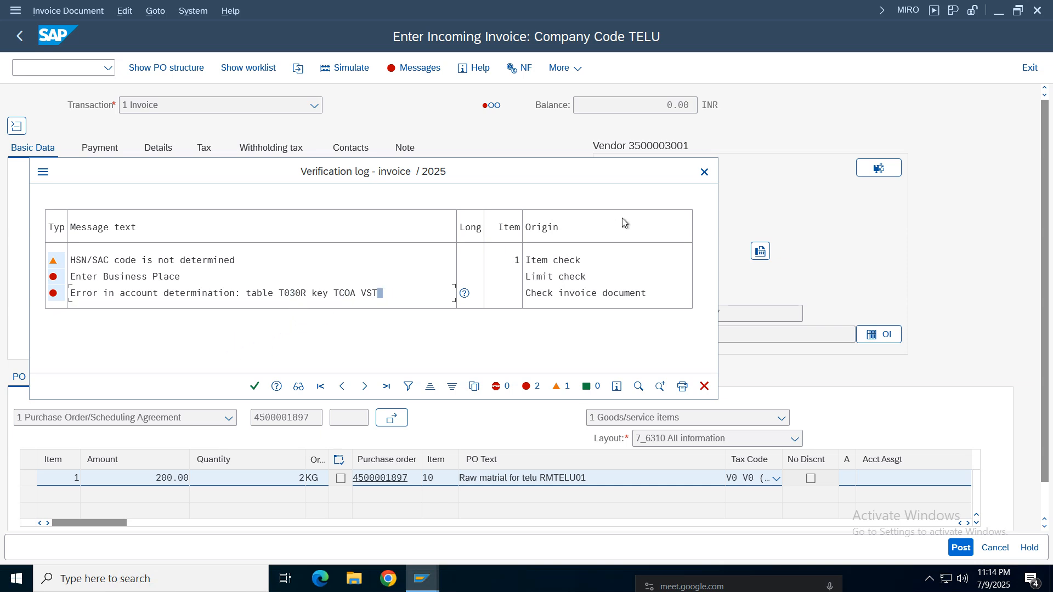
{"action": "left_click", "coordinate": [705, 175]}
- Exit the current invoice without keeping it and start MIRO in a new session
{"action": "left_click", "coordinate": [1030, 68]}
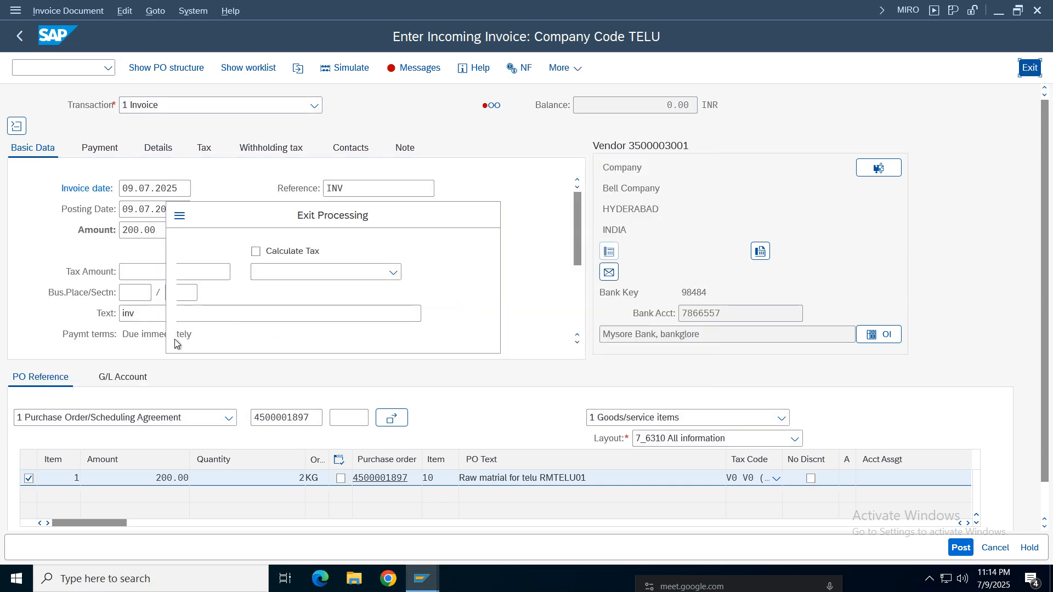
{"action": "left_click", "coordinate": [307, 327]}
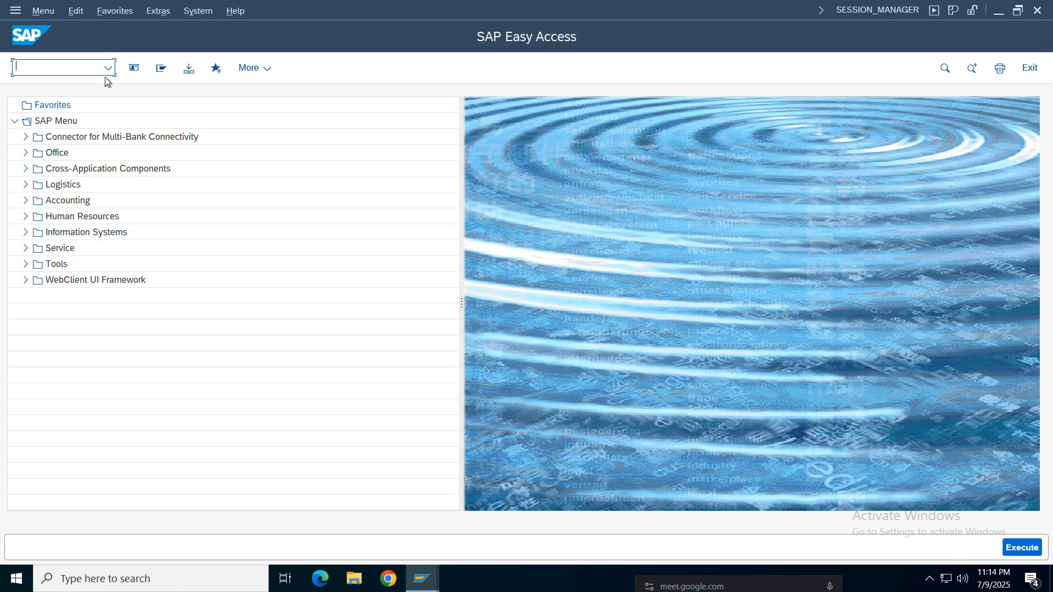
{"action": "left_click", "coordinate": [108, 68]}
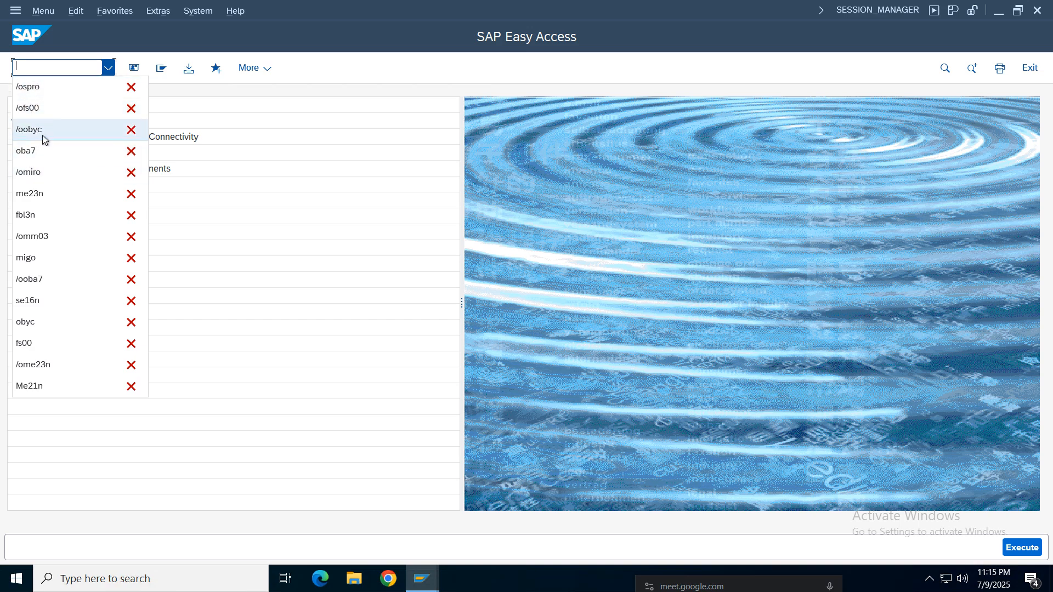
{"action": "left_click", "coordinate": [33, 172]}
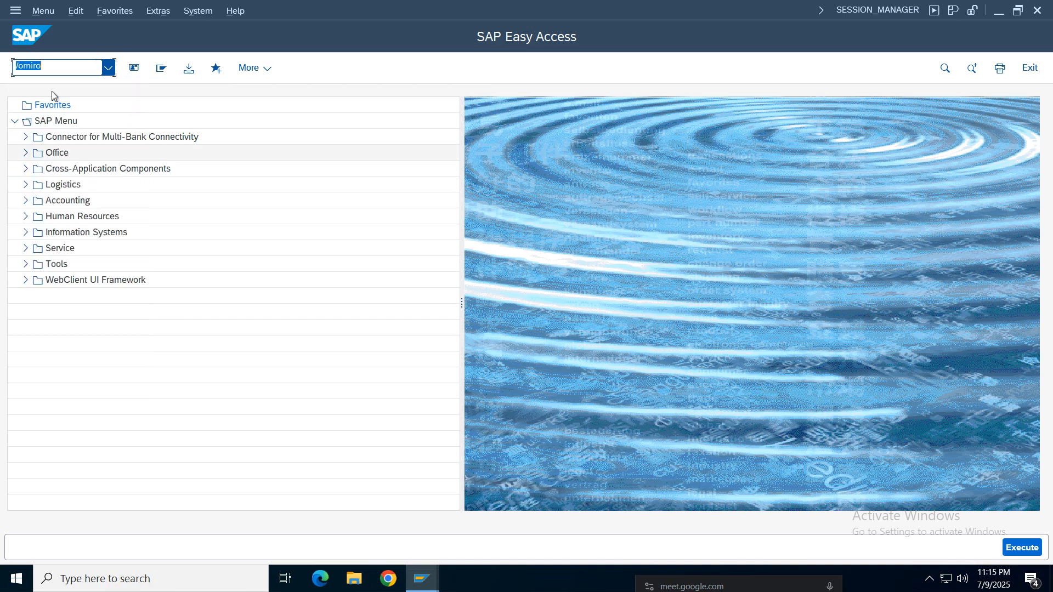
{"action": "key", "text": "Return"}
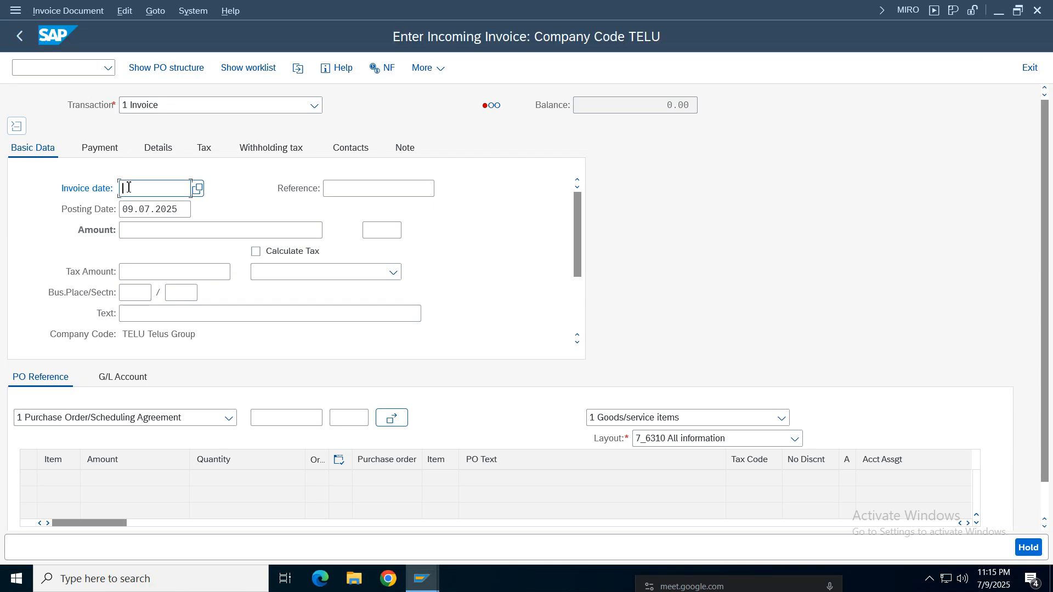
- Enter invoice date 09.07.2025, reference inv and amount 200, and load the items of the raw material purchase order
{"action": "left_click", "coordinate": [162, 210]}
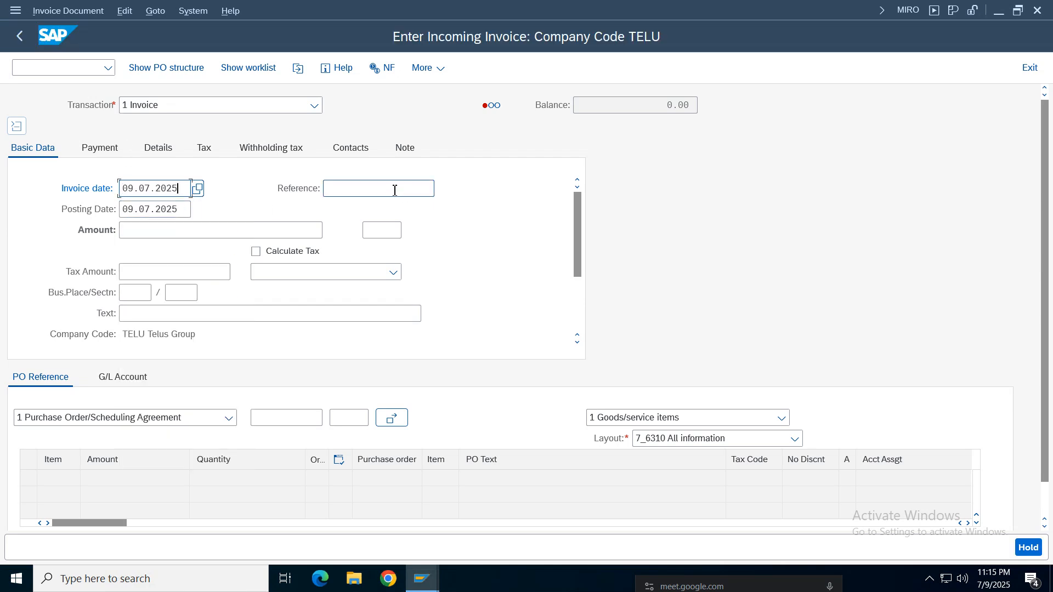
{"action": "left_click", "coordinate": [395, 189]}
{"action": "left_click", "coordinate": [346, 216]}
{"action": "left_click", "coordinate": [170, 228]}
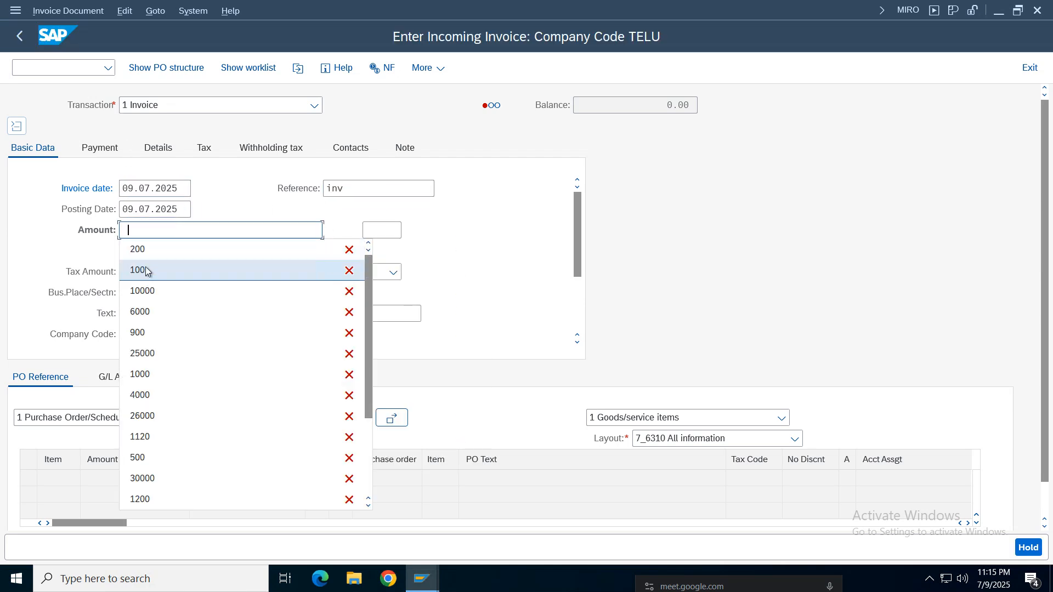
{"action": "left_click", "coordinate": [145, 262]}
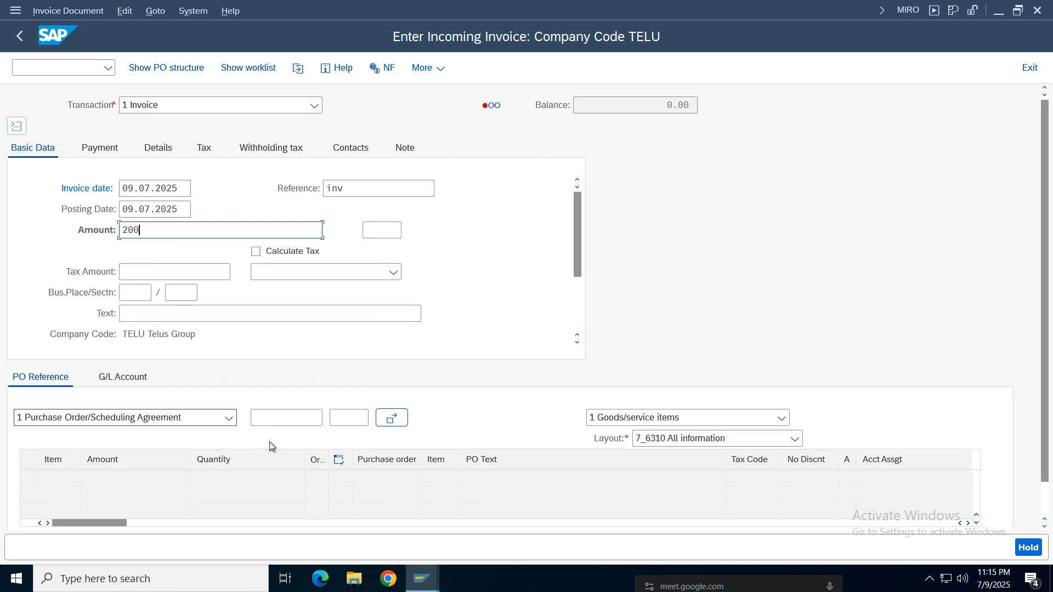
{"action": "left_click", "coordinate": [273, 419]}
{"action": "left_click", "coordinate": [278, 437]}
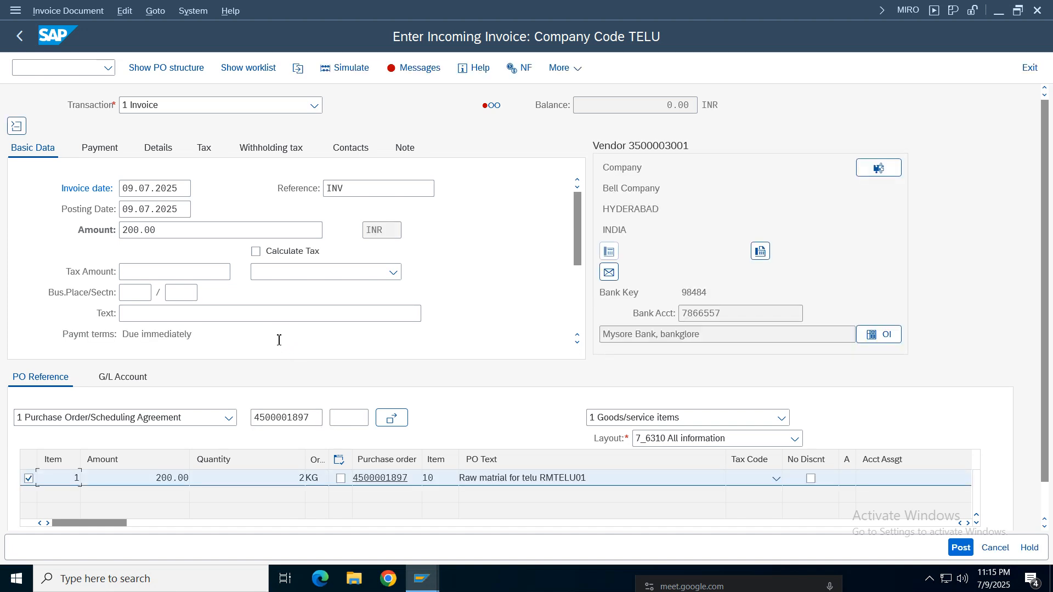
- Mark the raw material item as OK with tax code V0, and check the invoice's verification log
{"action": "left_click", "coordinate": [341, 479]}
{"action": "left_click", "coordinate": [415, 69]}
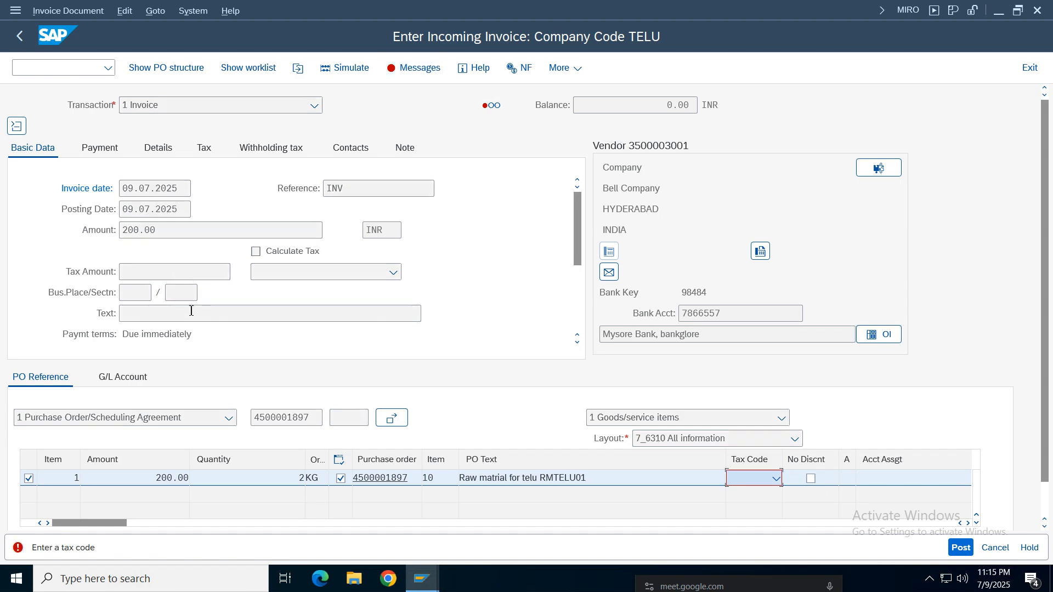
{"action": "left_click", "coordinate": [756, 479]}
{"action": "left_click", "coordinate": [678, 355]}
{"action": "key", "text": "Return"}
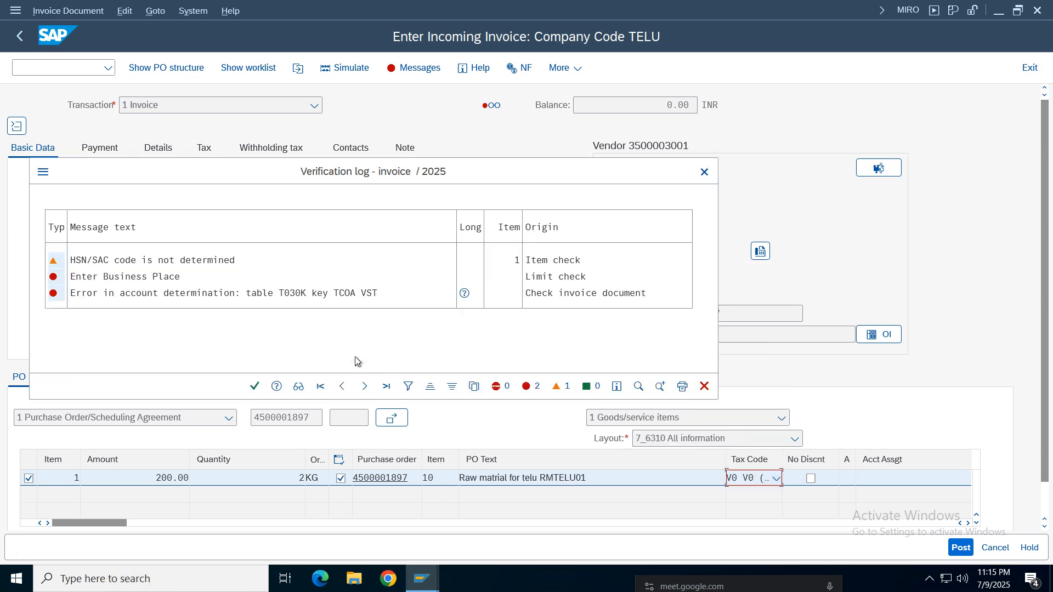
{"action": "left_click", "coordinate": [254, 386]}
- Close the session displaying the document line items
{"action": "left_click", "coordinate": [421, 578]}
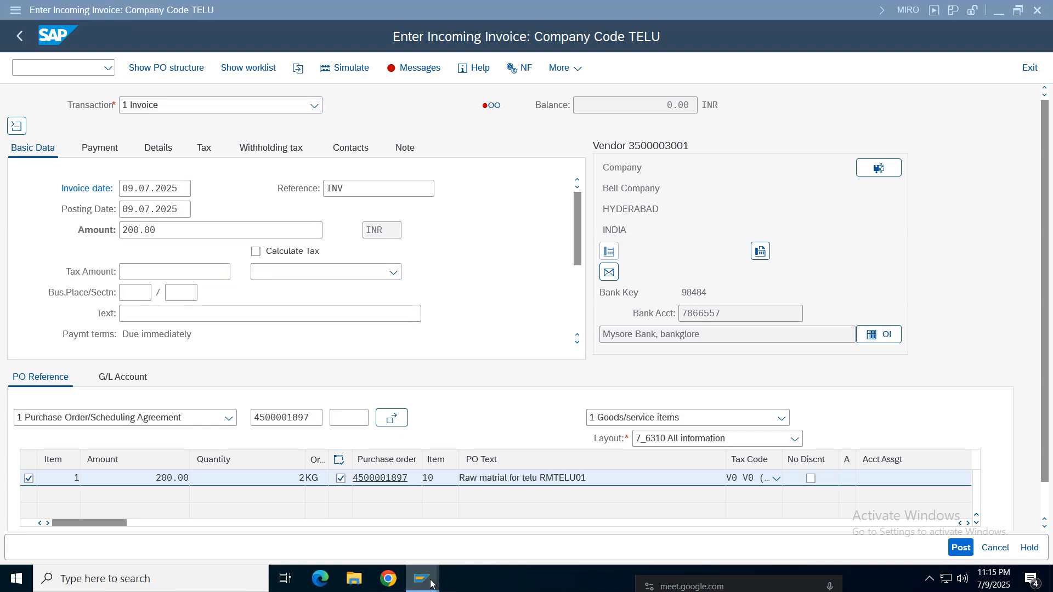
{"action": "mouse_move", "coordinate": [360, 539]}
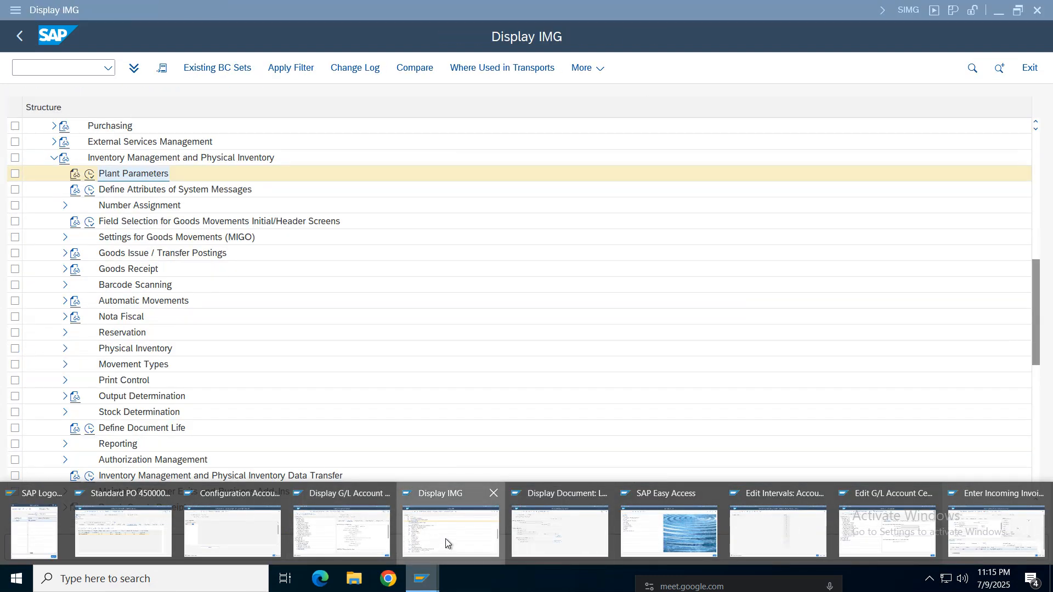
{"action": "left_click", "coordinate": [445, 539]}
{"action": "mouse_move", "coordinate": [421, 578]}
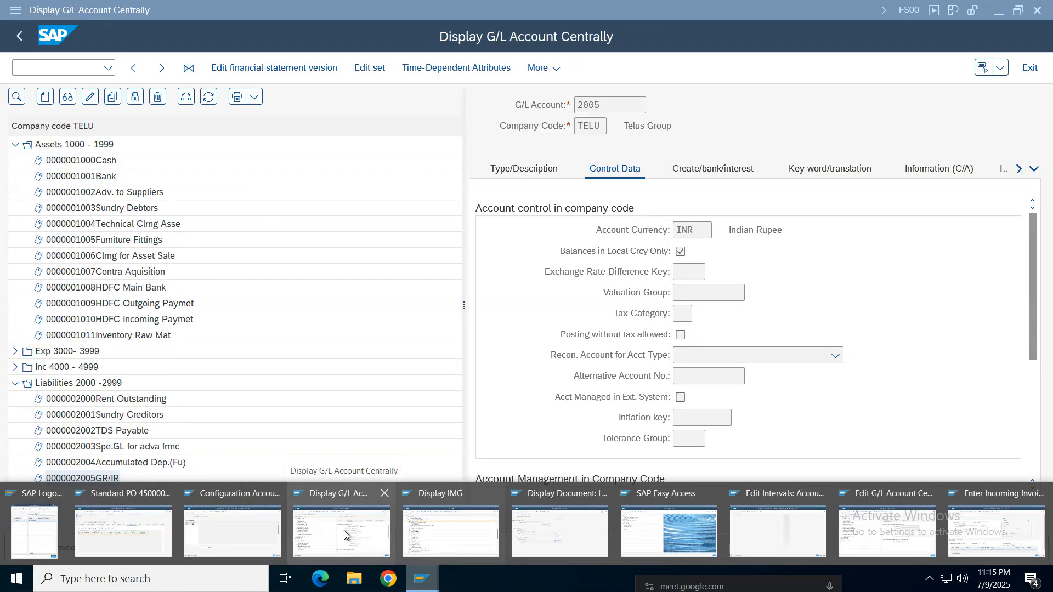
{"action": "mouse_move", "coordinate": [561, 529]}
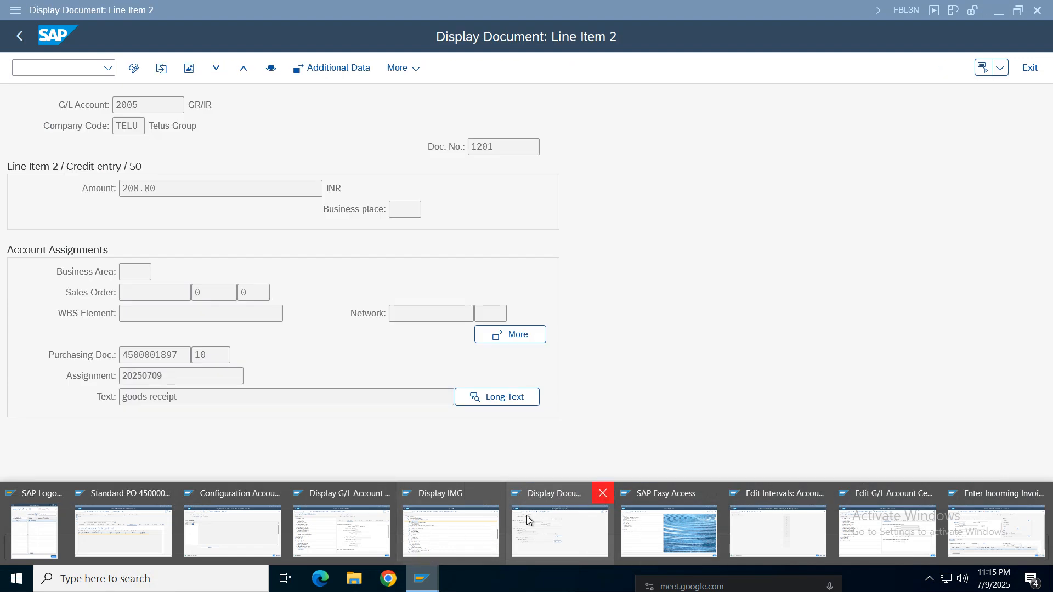
{"action": "middle_click", "coordinate": [526, 515]}
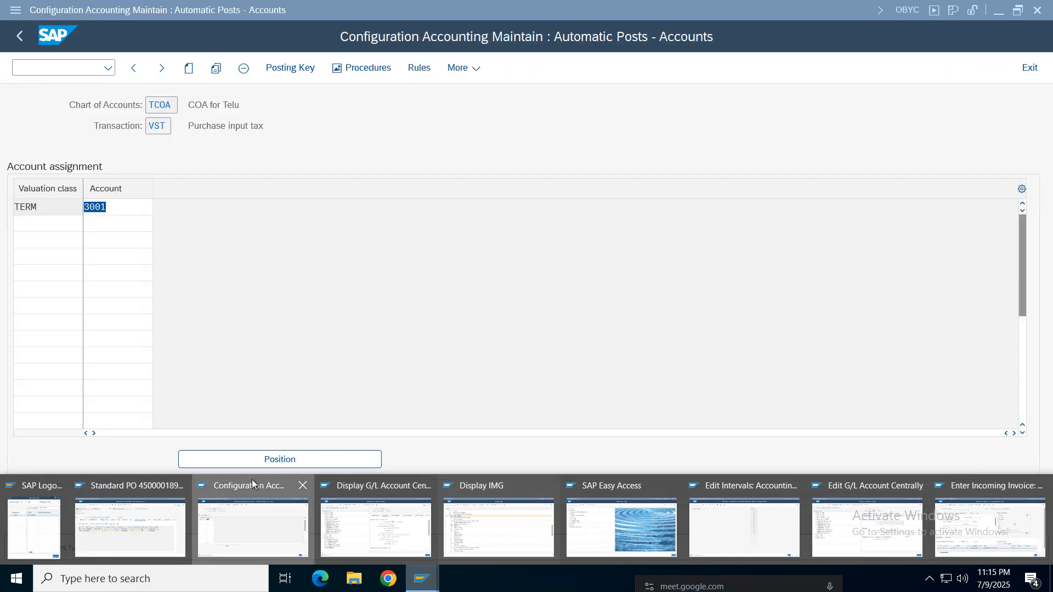
- Return to the OBYC session and review the account assignment of Purchase input tax (VST) for TCOA
{"action": "left_click", "coordinate": [252, 484]}
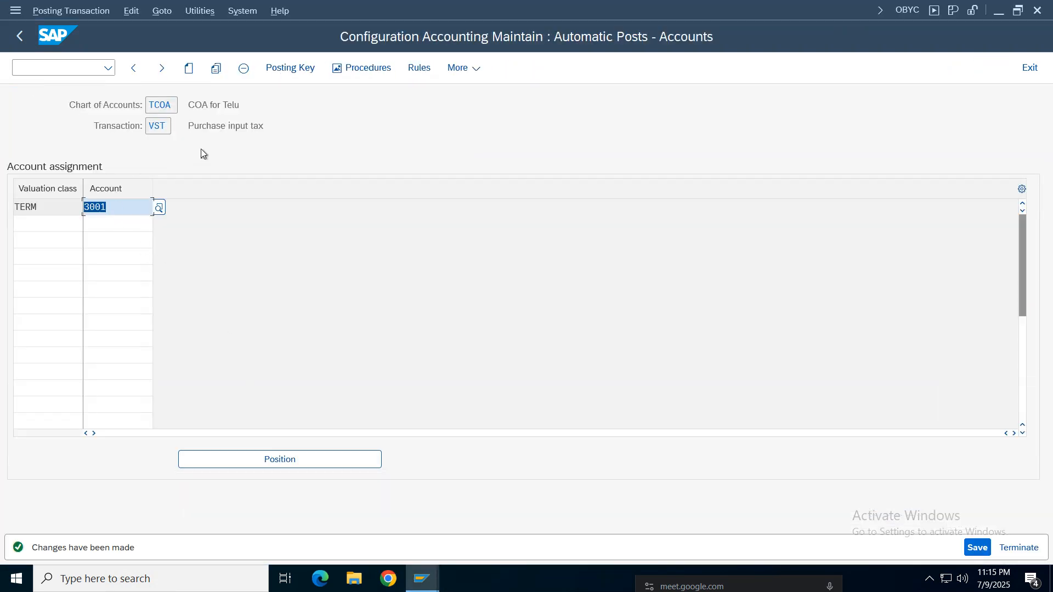
{"action": "left_click_drag", "start_coordinate": [298, 120], "coordinate": [55, 111]}
{"action": "left_click", "coordinate": [324, 128]}
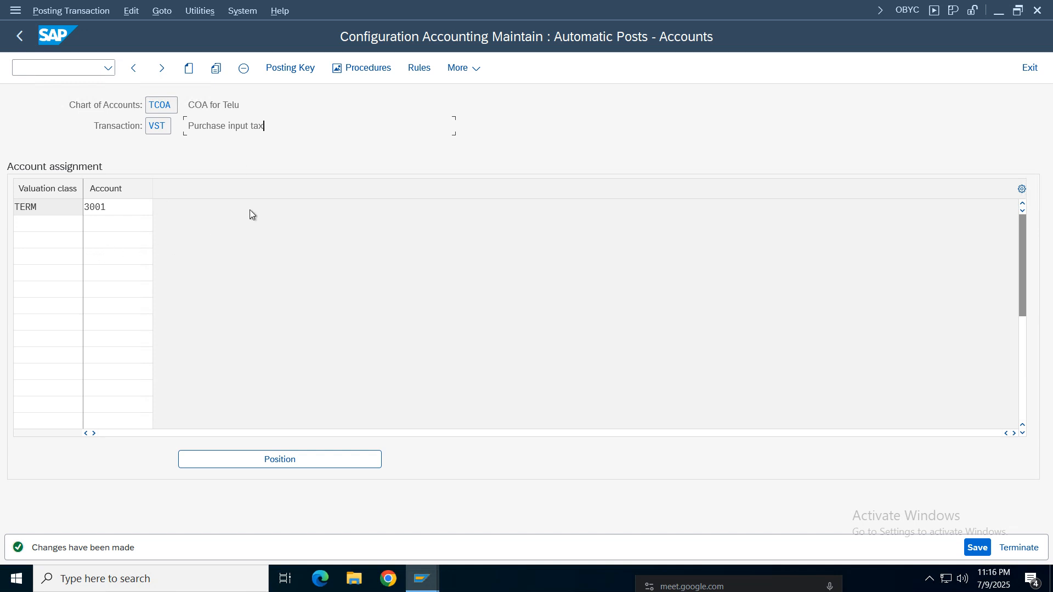
{"action": "left_click_drag", "start_coordinate": [289, 129], "coordinate": [180, 128]}
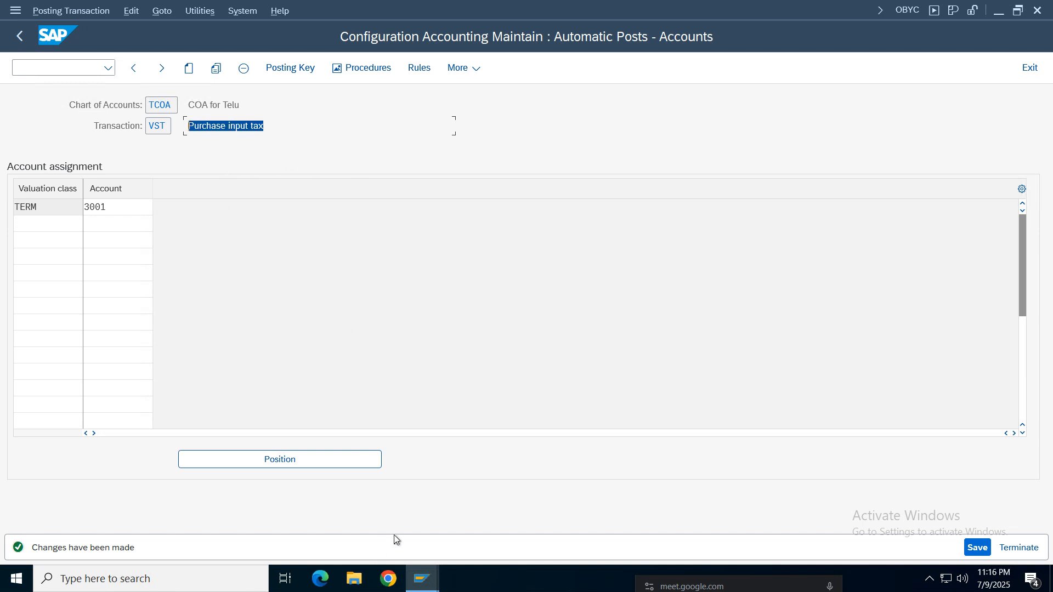
- Close the number range intervals and Edit G/L Account Centrally sessions, and return to the incoming invoice
{"action": "left_click", "coordinate": [422, 578]}
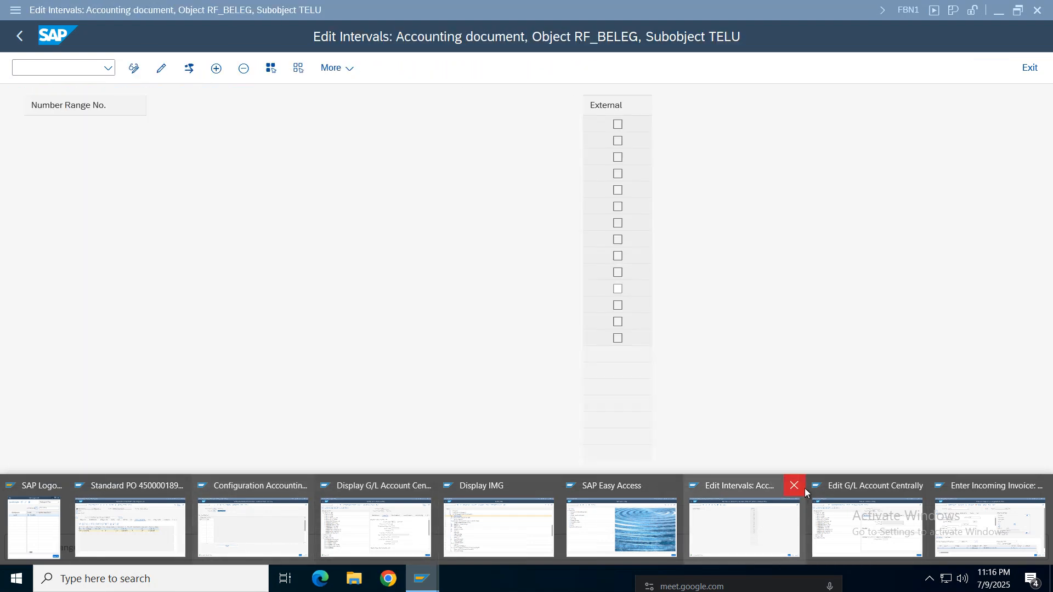
{"action": "left_click", "coordinate": [785, 493]}
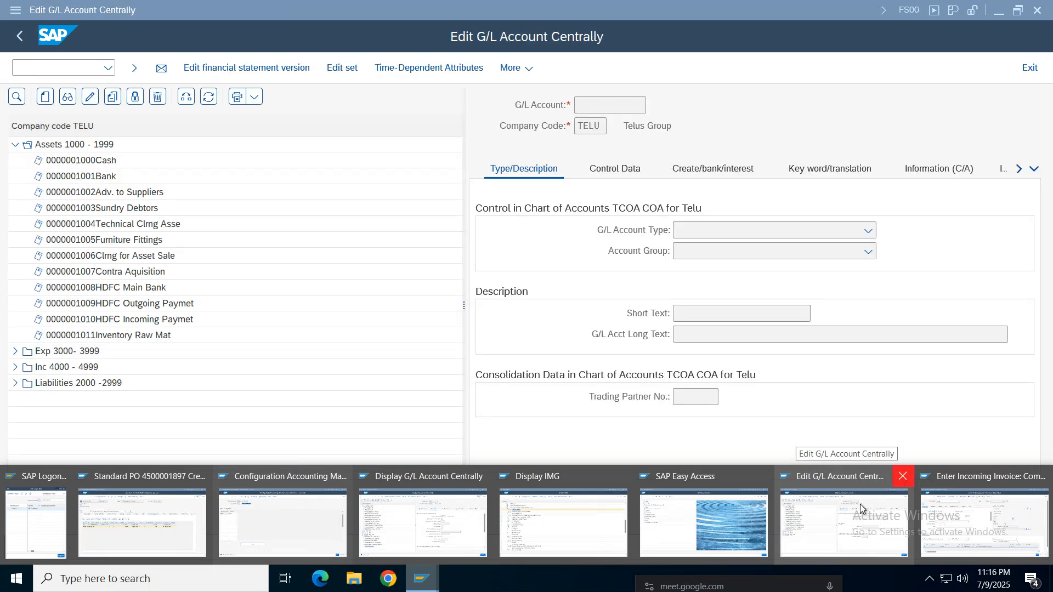
{"action": "left_click", "coordinate": [902, 476]}
{"action": "left_click", "coordinate": [901, 523]}
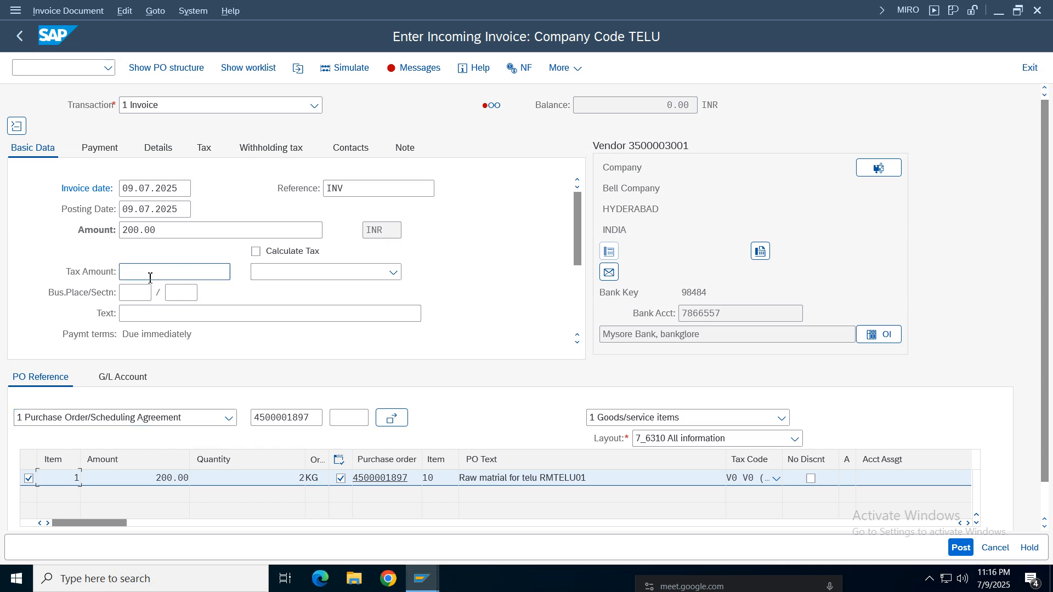
- Clear the withholding tax code WC from the invoice's withholding tax line, and return to the basic data
{"action": "left_click", "coordinate": [159, 230]}
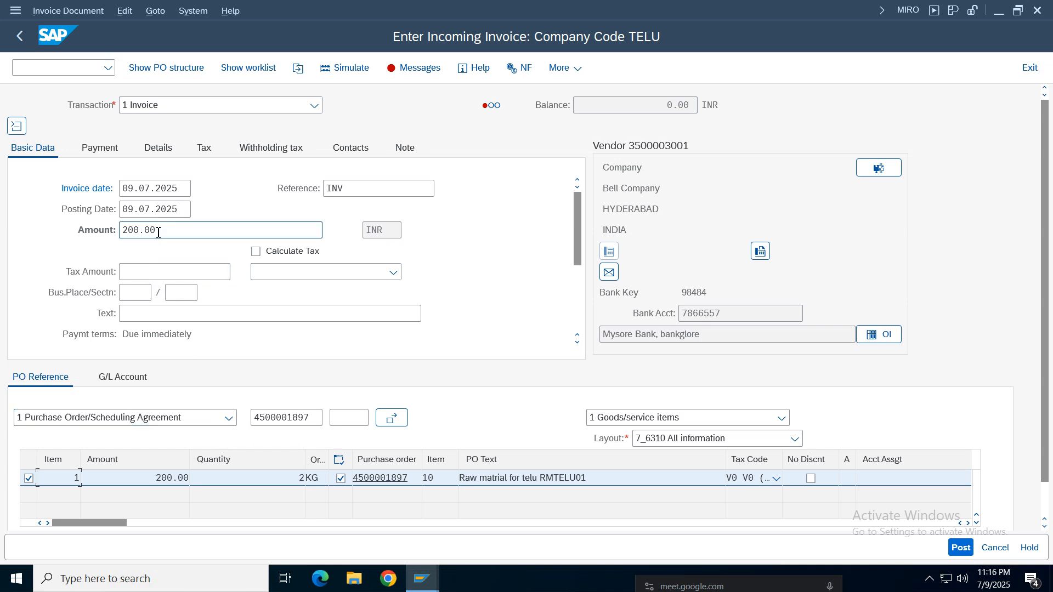
{"action": "left_click", "coordinate": [265, 149]}
{"action": "left_click", "coordinate": [142, 211]}
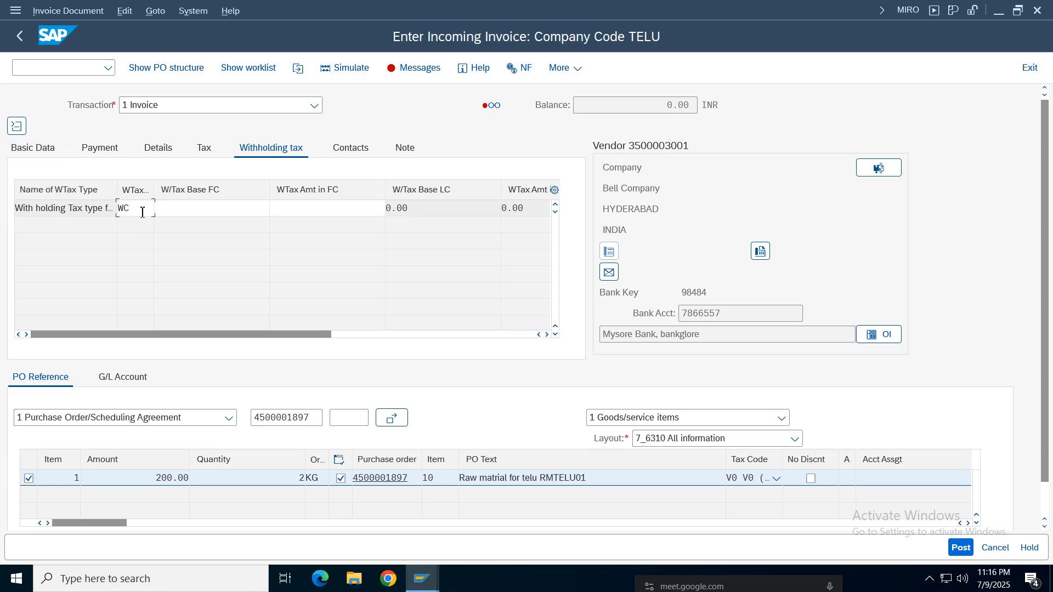
{"action": "key", "text": "BackSpace"}
{"action": "key", "text": "BackSpace"}
{"action": "key", "text": "Return"}
{"action": "left_click", "coordinate": [86, 151]}
{"action": "left_click", "coordinate": [46, 151]}
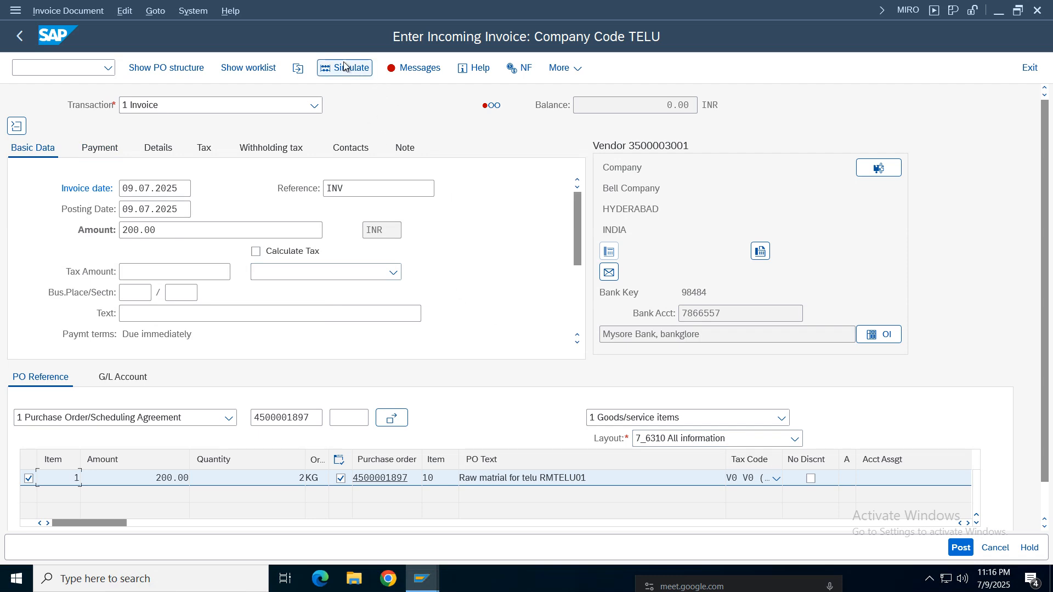
- Review the tax codes available for the raw material item, leaving V0 selected
{"action": "left_click", "coordinate": [774, 479]}
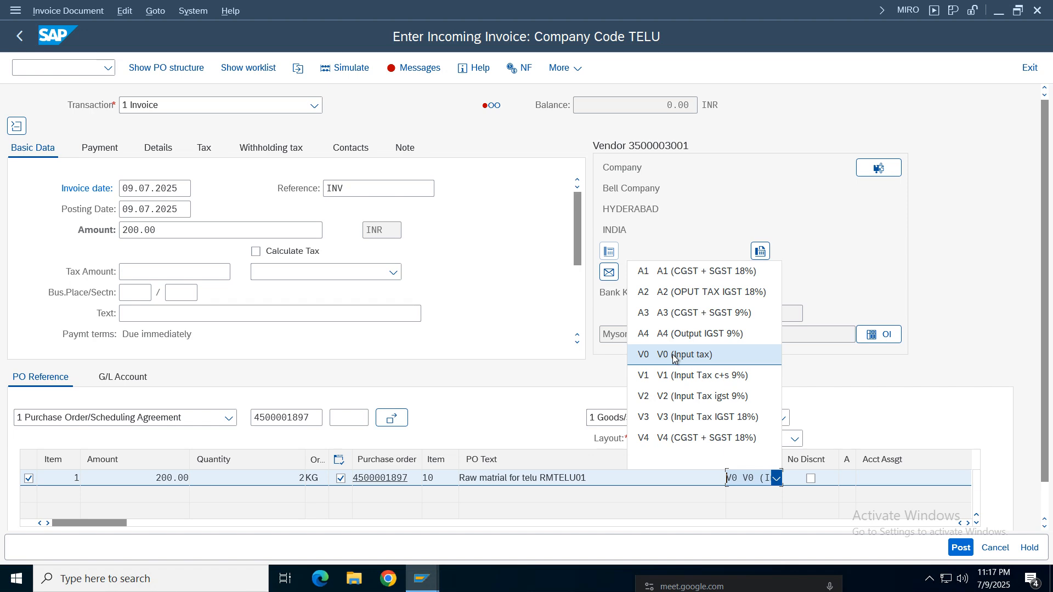
{"action": "left_click", "coordinate": [409, 586]}
{"action": "left_click", "coordinate": [484, 367]}
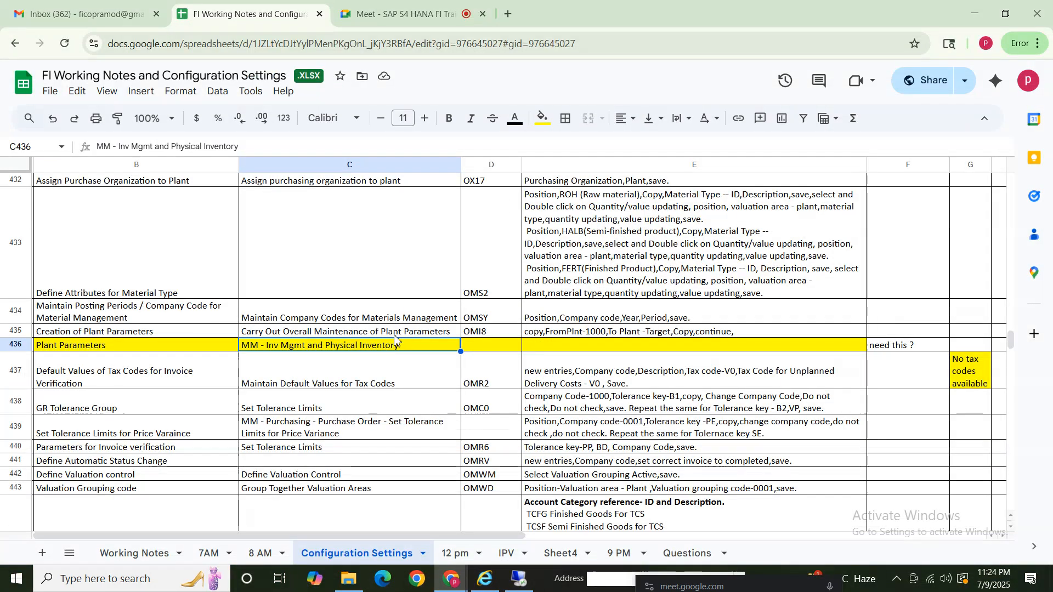
- Switch to the FI working notes in Google Sheets and examine the Configuration Settings rows from material type attributes back to Electronic Bank Reconciliation
{"action": "left_click", "coordinate": [376, 284]}
{"action": "left_click", "coordinate": [586, 274]}
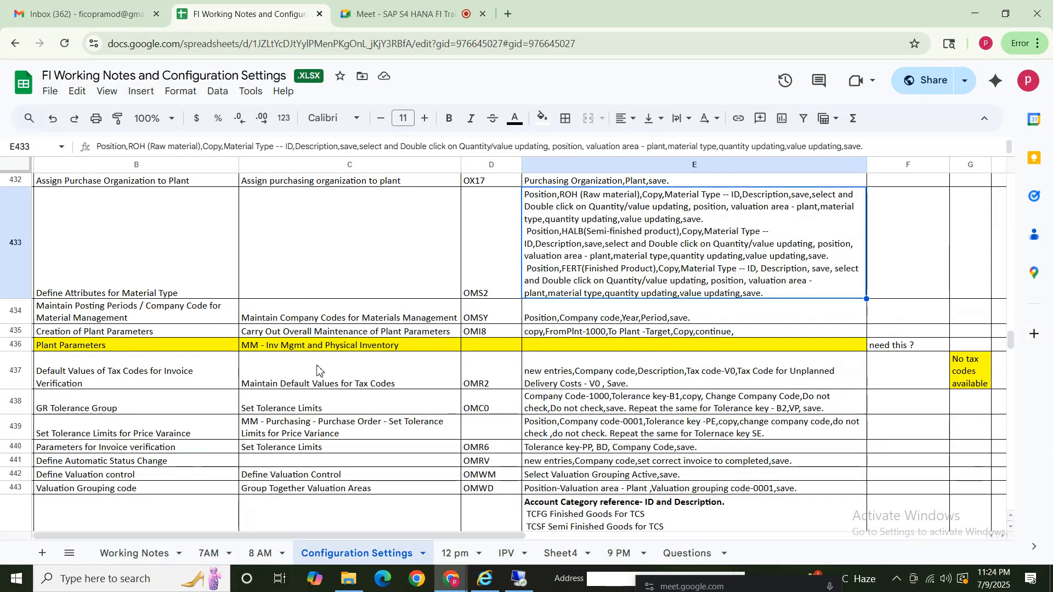
{"action": "left_click", "coordinate": [282, 396]}
{"action": "key", "text": "Up"}
{"action": "key", "text": "Up"}
{"action": "key", "text": "Up"}
{"action": "key", "text": "Up"}
{"action": "key", "text": "Up"}
{"action": "key", "text": "Up"}
{"action": "key", "text": "Up"}
{"action": "key", "text": "Up"}
{"action": "key", "text": "Up"}
{"action": "key", "text": "Up"}
{"action": "key", "text": "Up"}
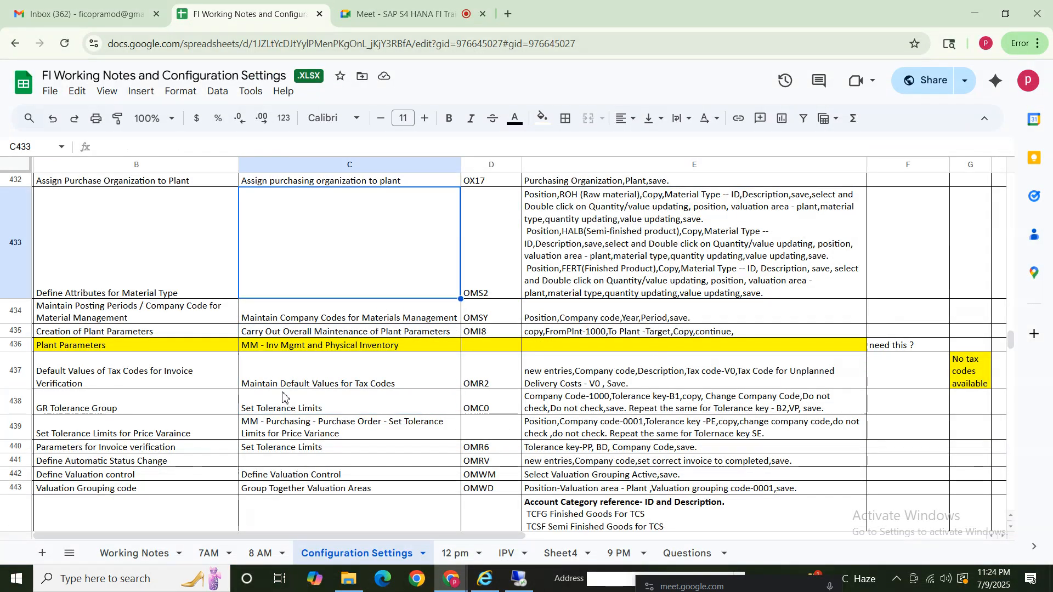
{"action": "key", "text": "Up"}
{"action": "key", "text": "Up"}
{"action": "key", "text": "Up"}
{"action": "key", "text": "Up"}
{"action": "key", "text": "Up"}
{"action": "key", "text": "Up"}
{"action": "key", "text": "Up"}
{"action": "key", "text": "Up"}
{"action": "key", "text": "Up"}
{"action": "key", "text": "Up"}
{"action": "key", "text": "Up"}
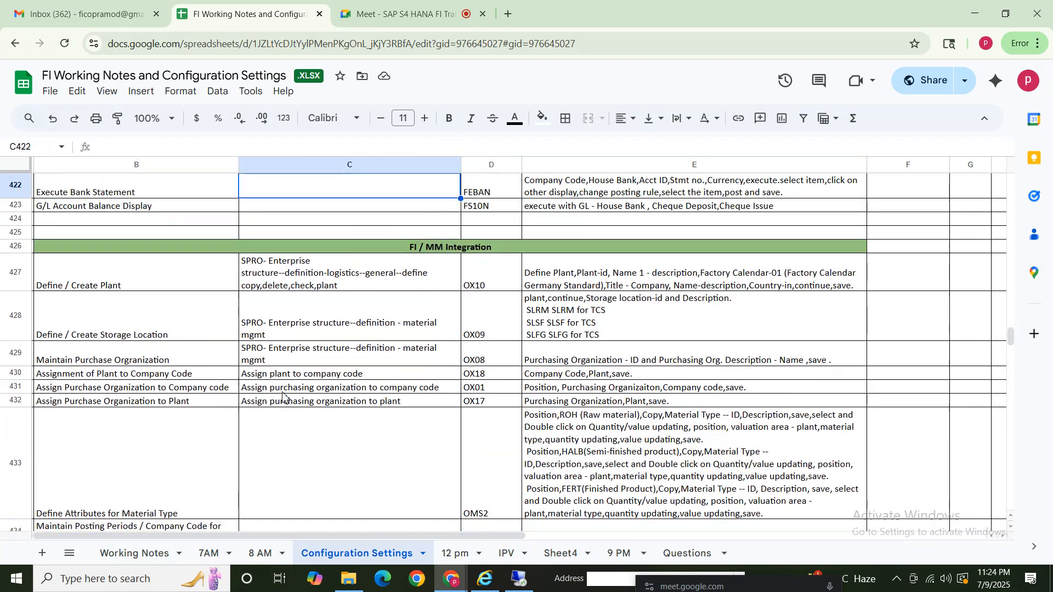
{"action": "key", "text": "Up"}
{"action": "key", "text": "Up"}
{"action": "key", "text": "Up"}
{"action": "key", "text": "Up"}
{"action": "key", "text": "Up"}
{"action": "key", "text": "Up"}
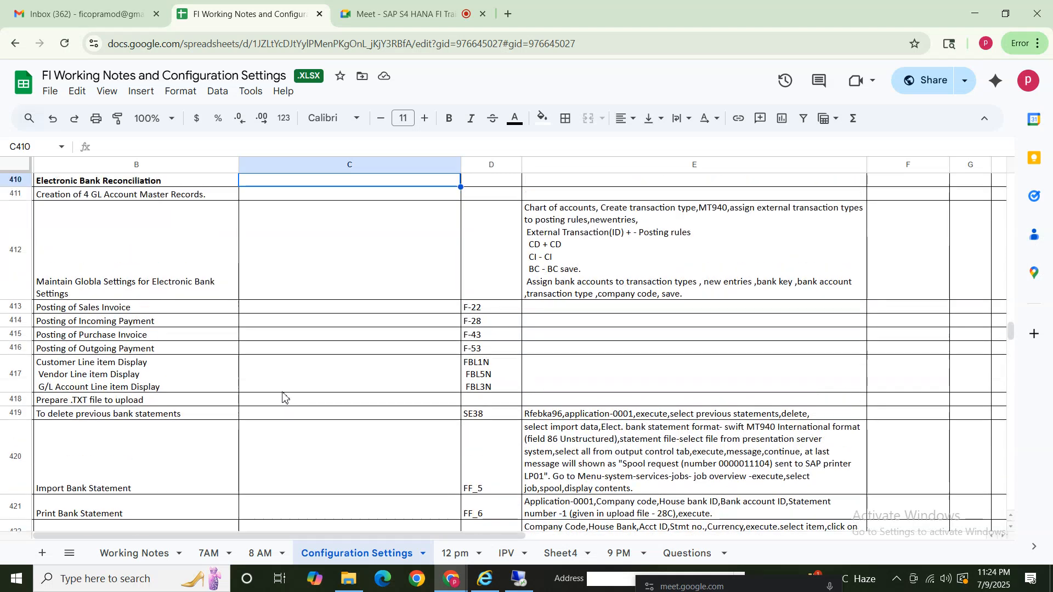